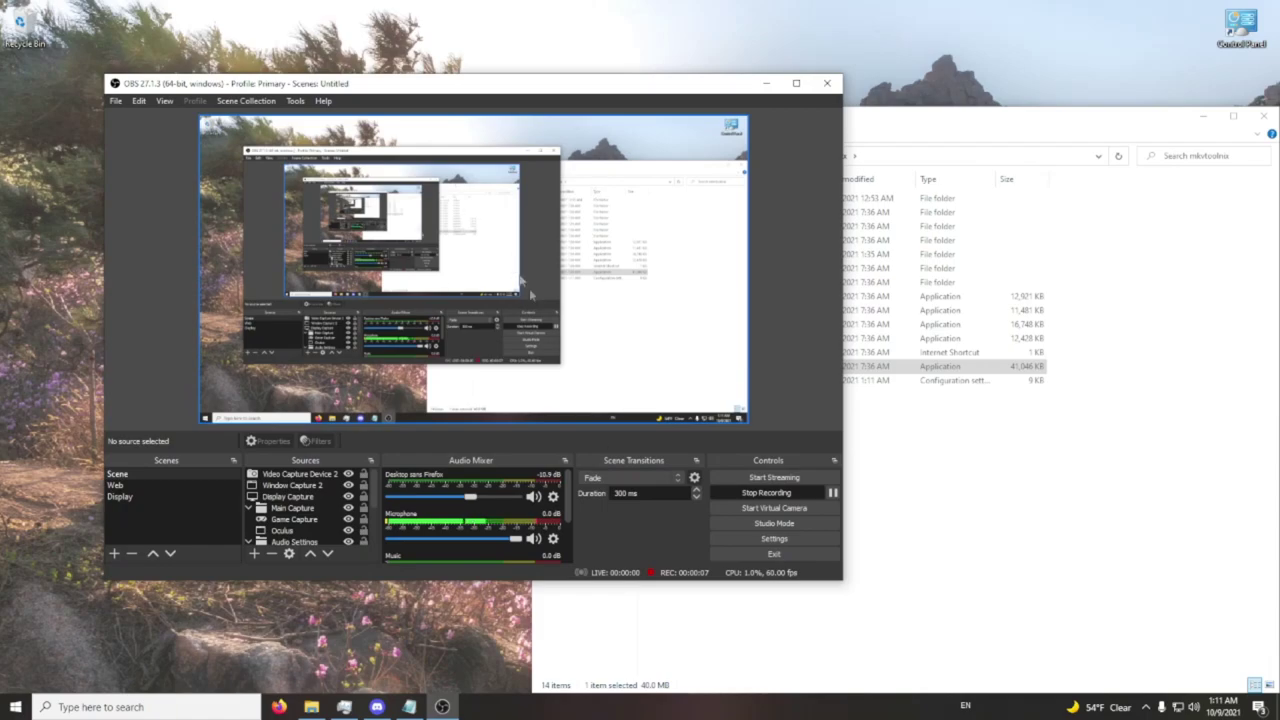
Go up to the tools folder in the modding directory and examine its tool subfolders one by one
click(908, 503)
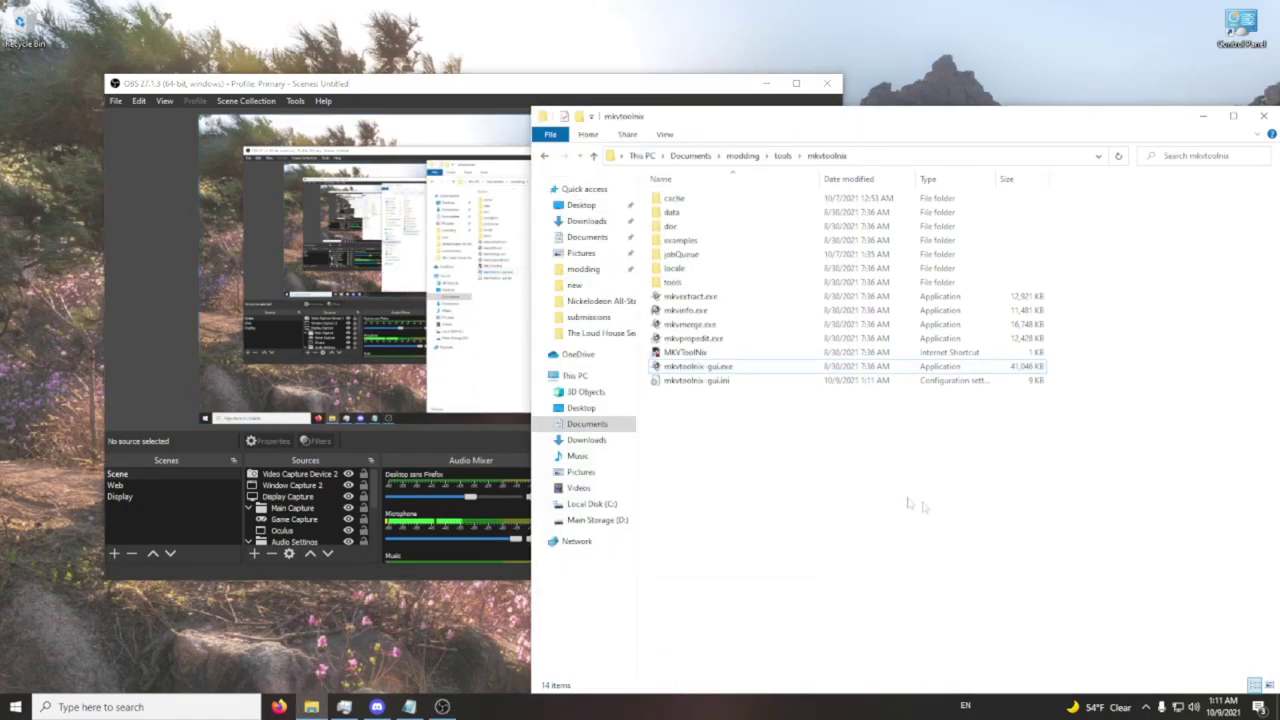
click(782, 156)
click(675, 202)
click(676, 214)
click(680, 242)
click(685, 257)
click(680, 281)
click(682, 270)
click(680, 284)
click(682, 268)
click(738, 426)
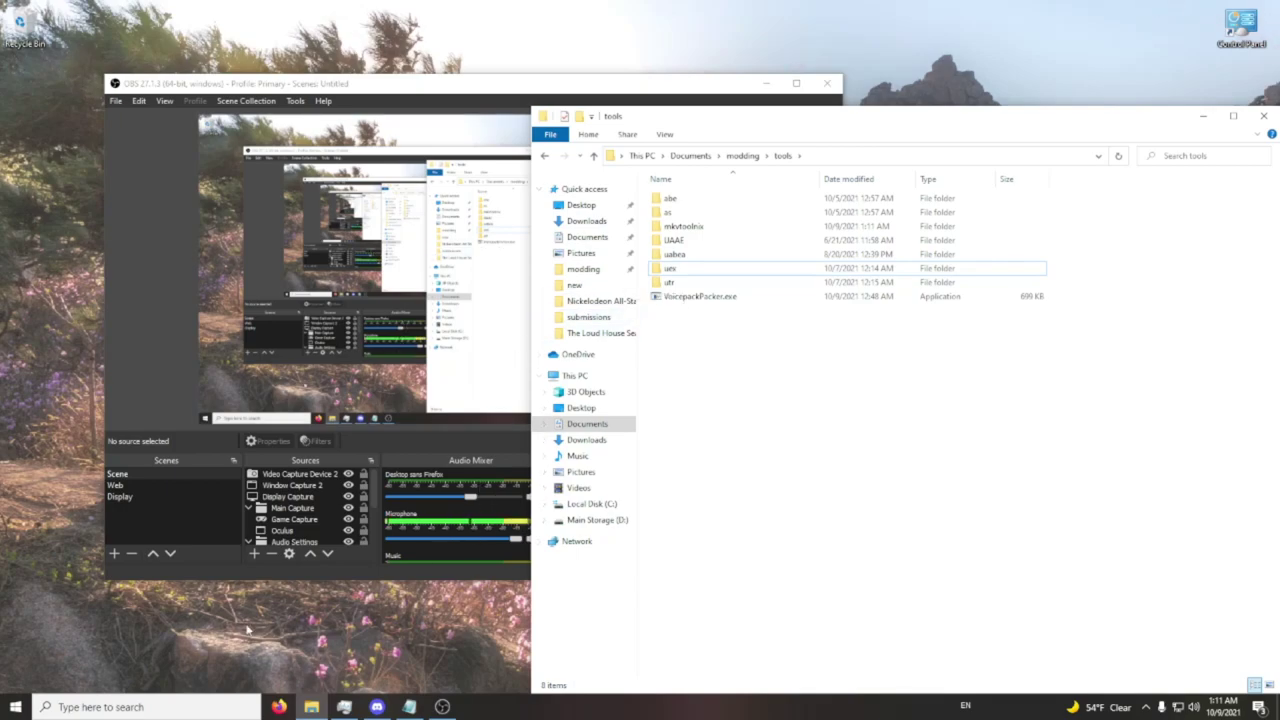
Return to the modding folder that contains SlimeModManager.exe
click(15, 707)
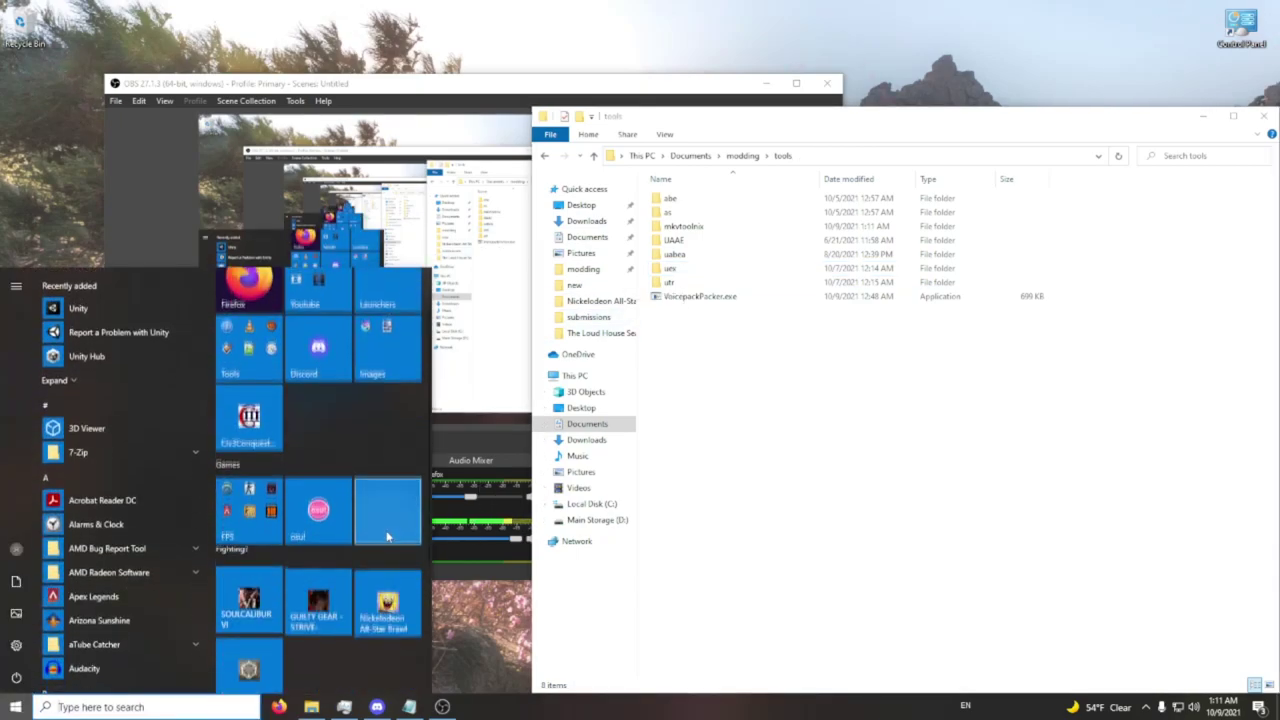
click(572, 558)
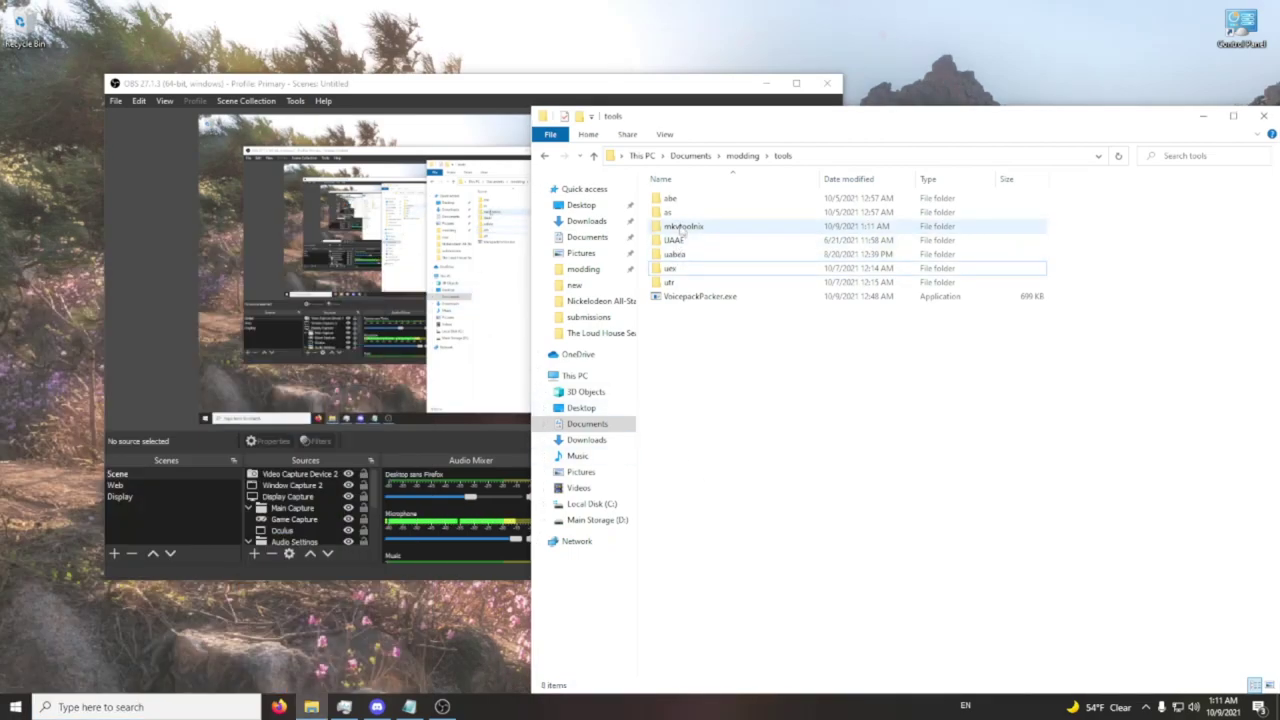
click(741, 156)
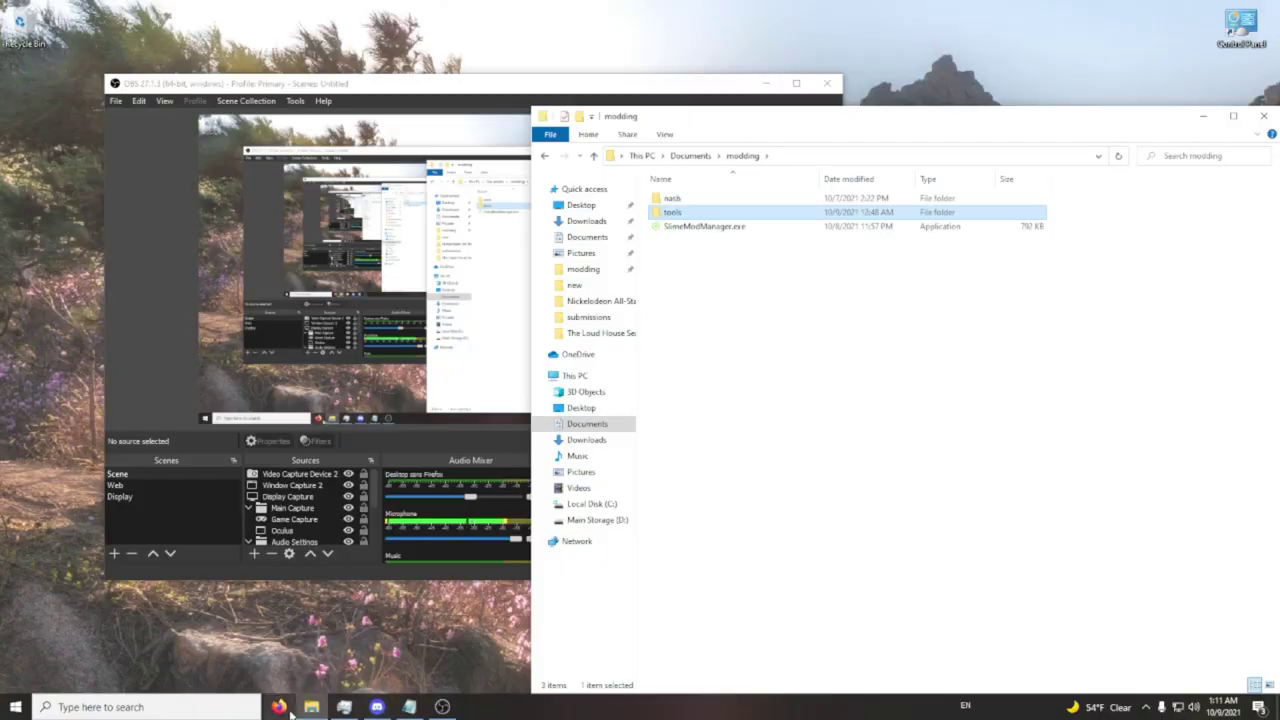
Switch to Firefox and find the legoandmars/SlimeModManager repository by searching GitHub for slimemodmanager
click(279, 707)
click(412, 42)
text(github)
key(Return)
click(860, 81)
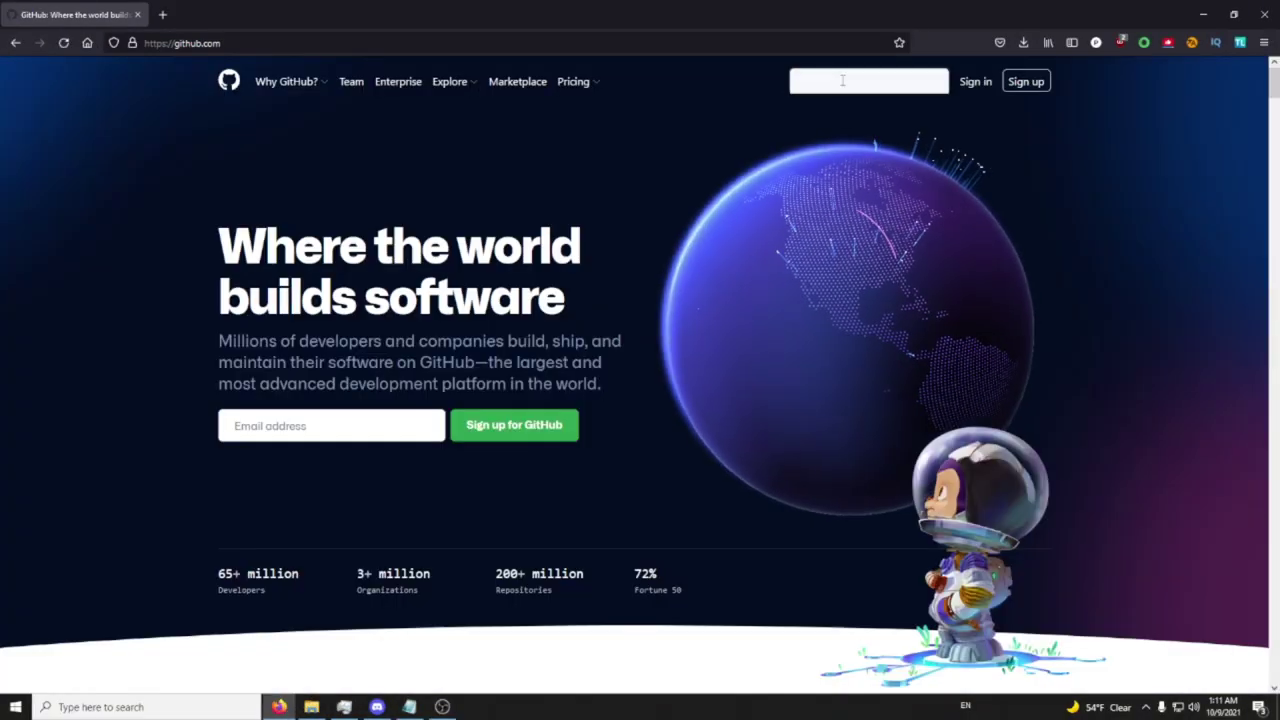
text(slimemodmanager)
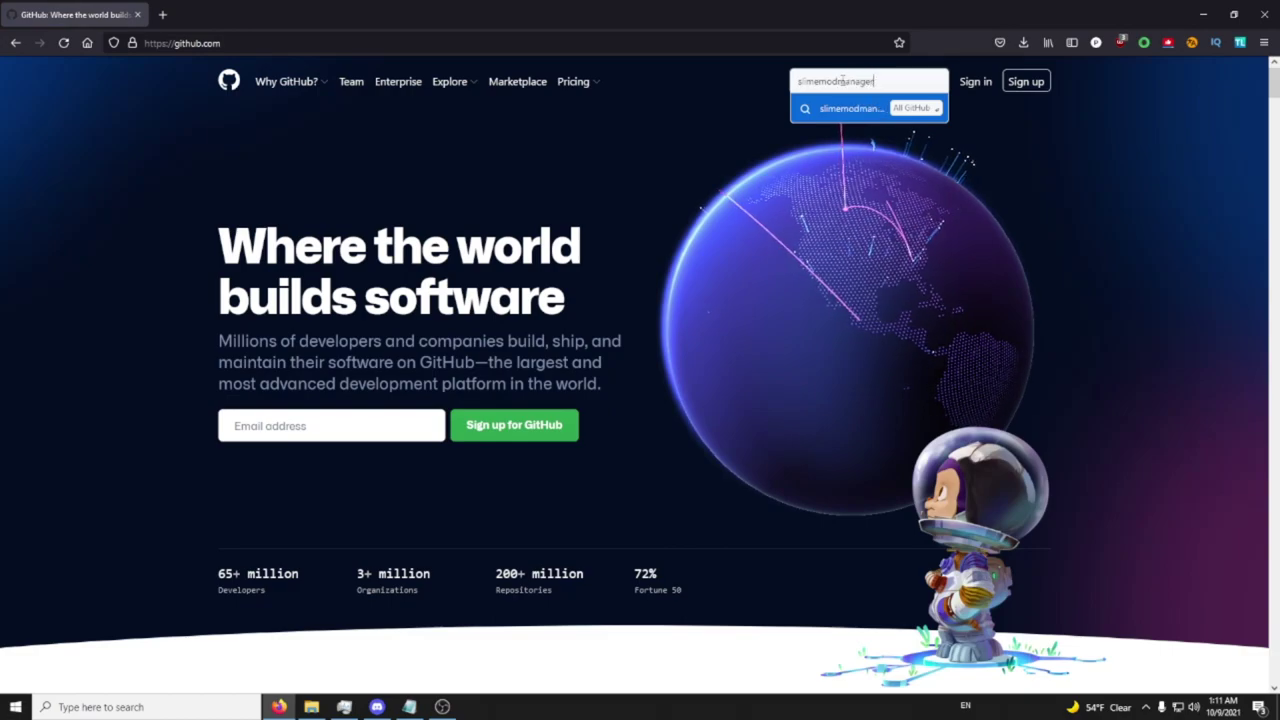
key(Return)
click(590, 178)
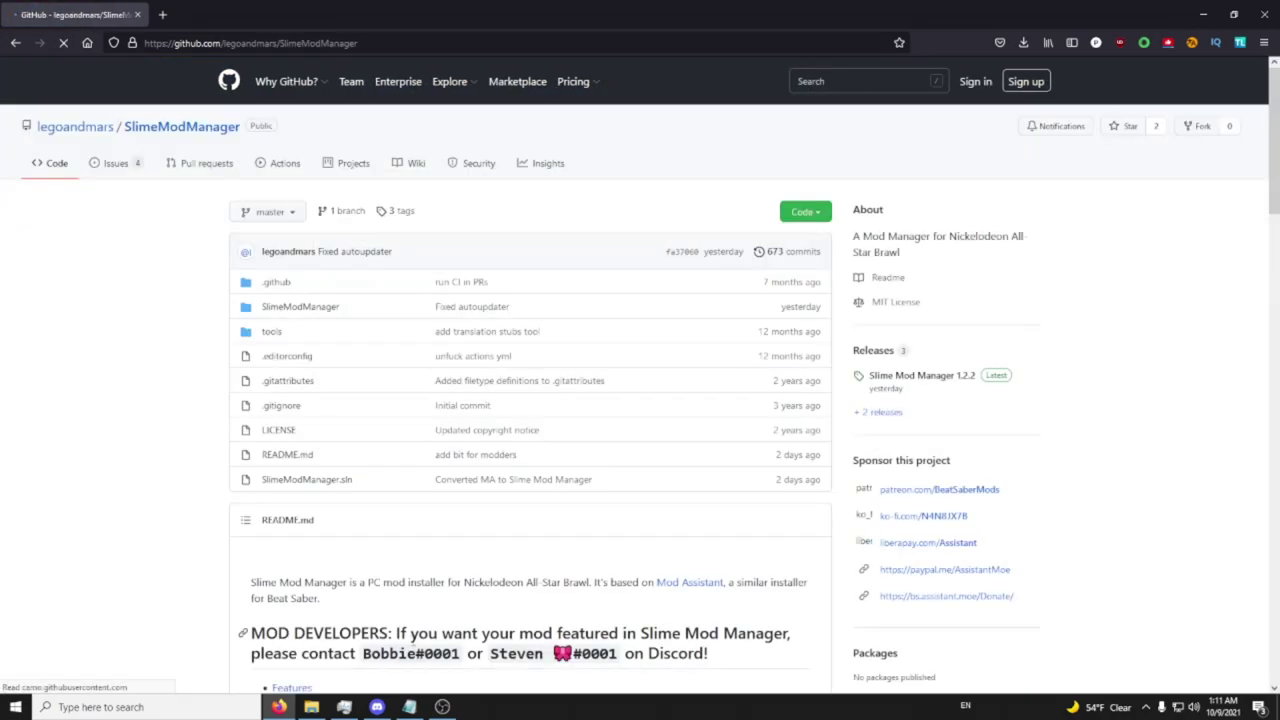
Examine the repository page and the Slime Mod Manager 1.2.2 release with its downloadable assets, and close the browser
scroll(577, 333, down, 4)
scroll(577, 333, up, 3)
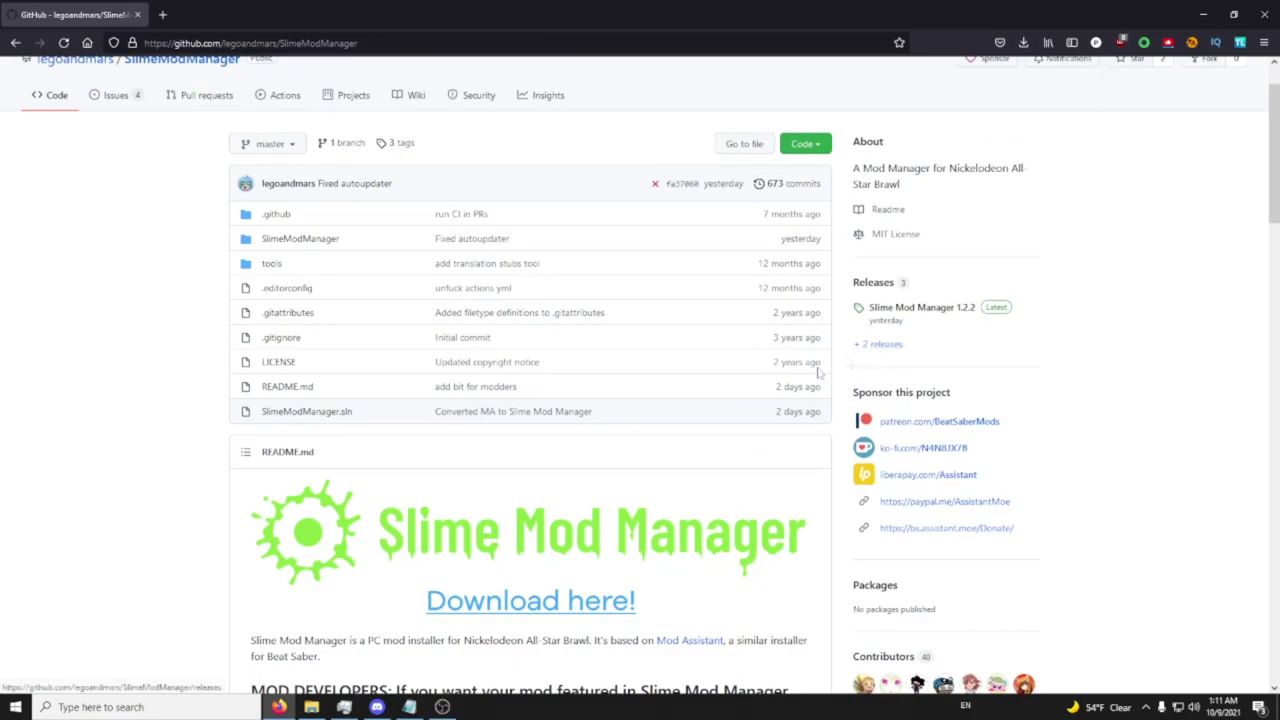
scroll(600, 472, down, 2)
scroll(593, 484, up, 2)
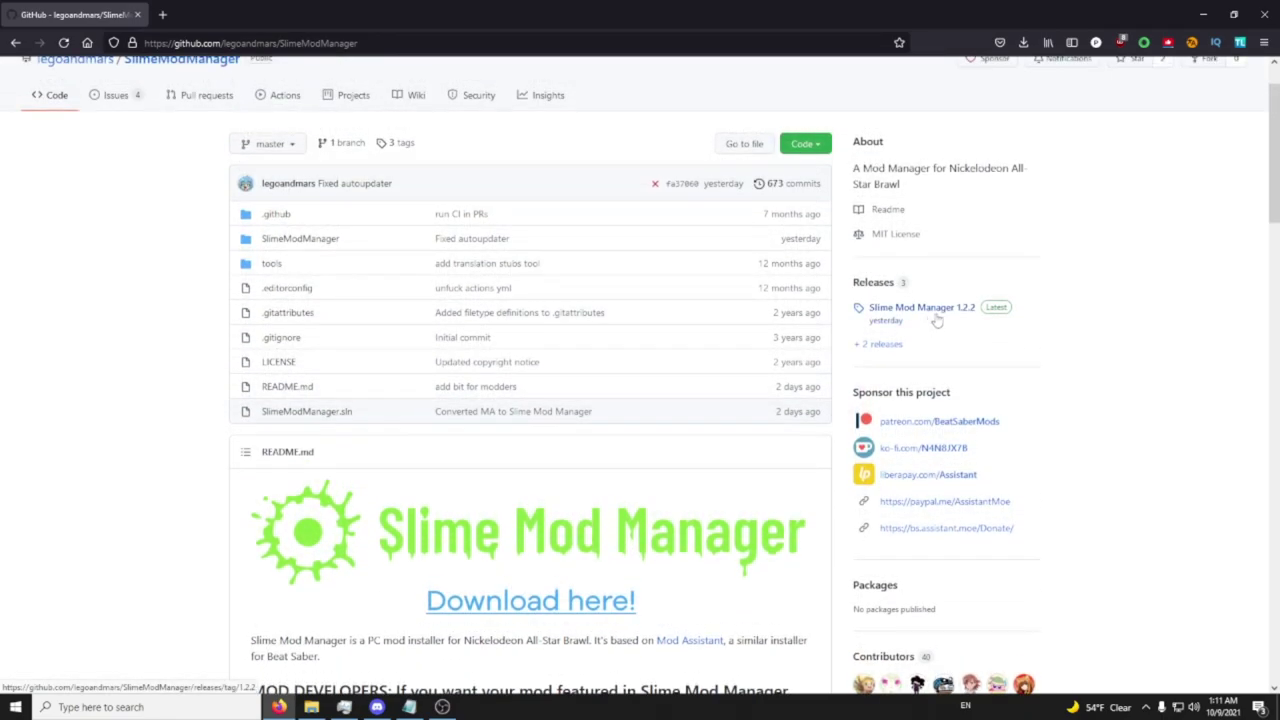
click(937, 310)
scroll(344, 355, down, 5)
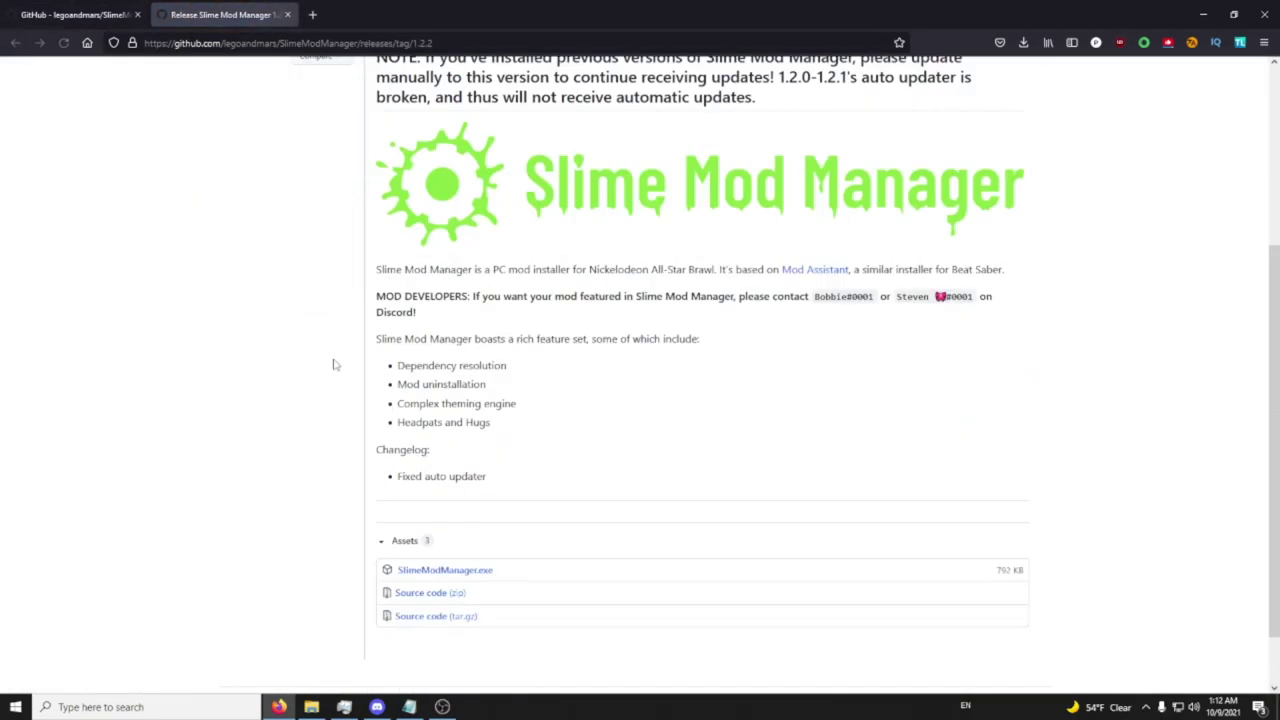
click(288, 14)
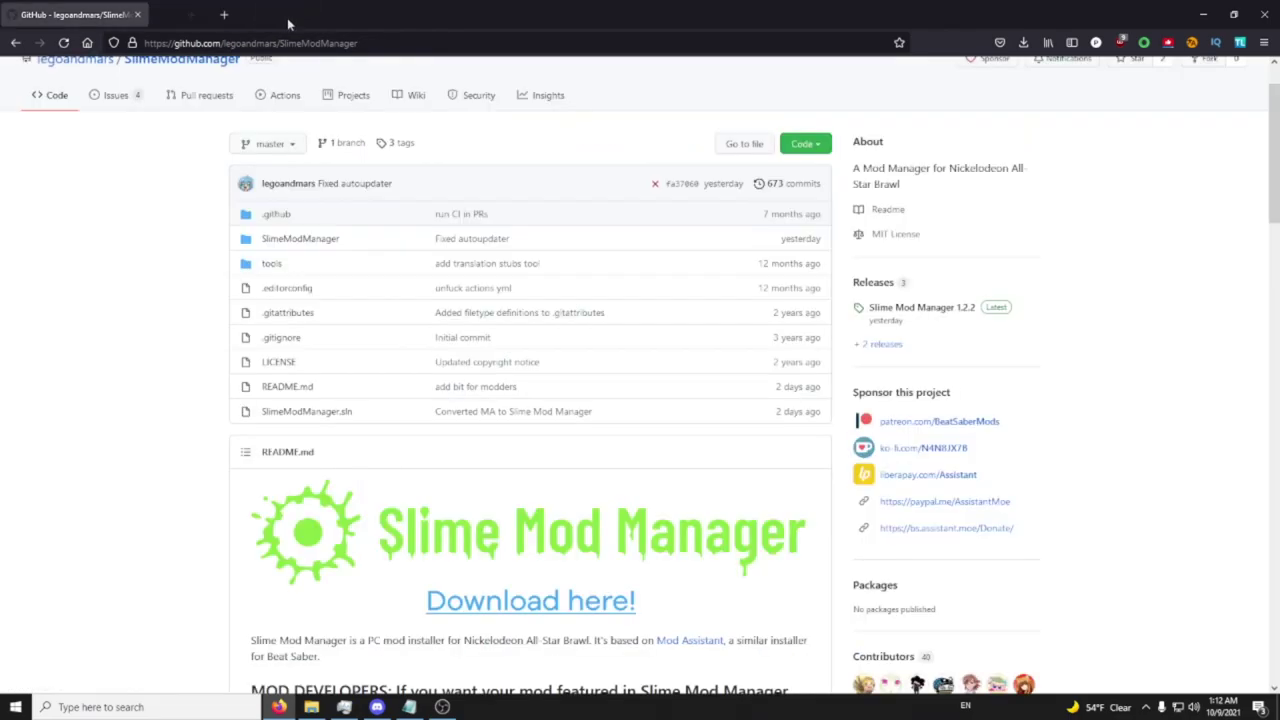
scroll(222, 300, down, 5)
click(1263, 14)
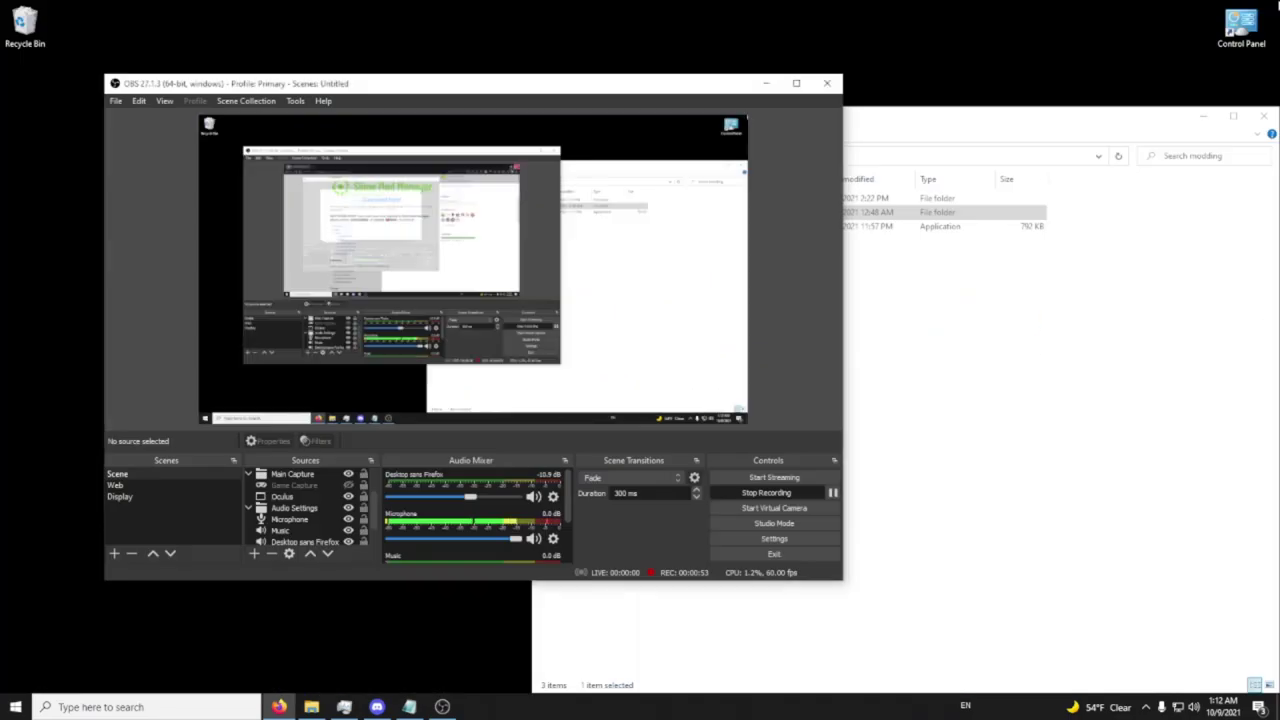
Launch SlimeModManager.exe and select Voice Mod in the Audio section of the mod list
click(705, 227)
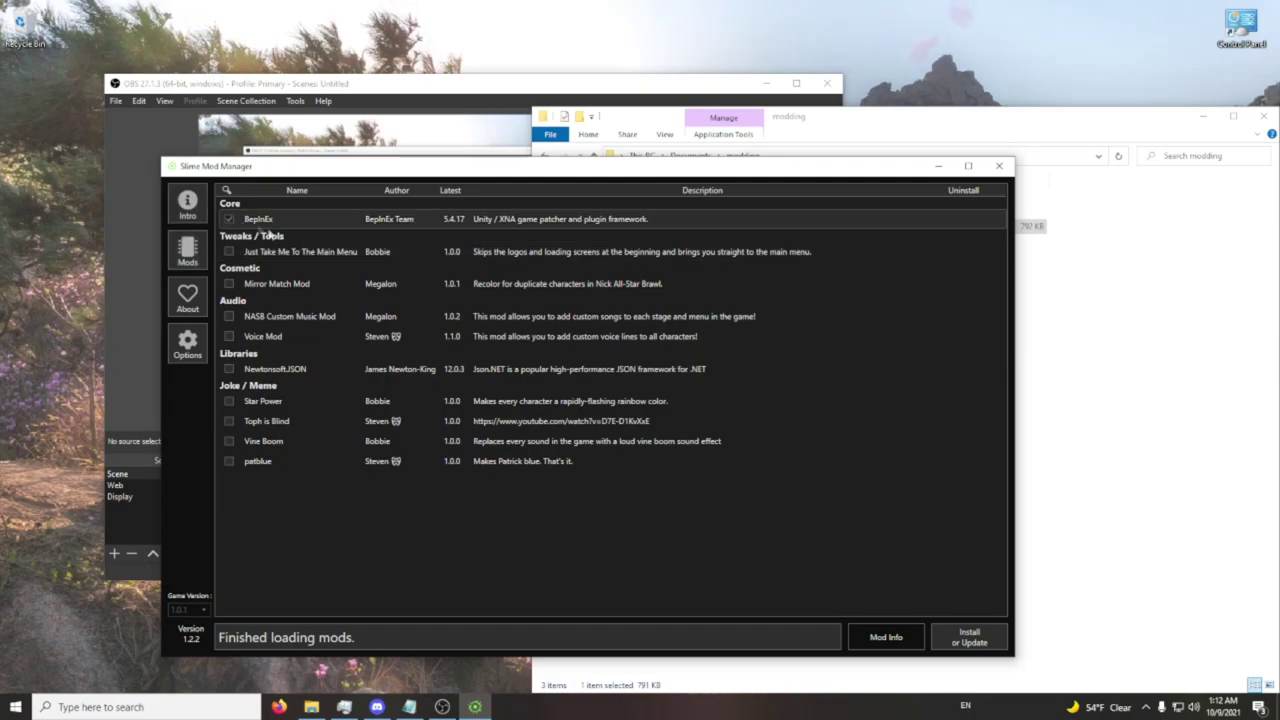
click(229, 336)
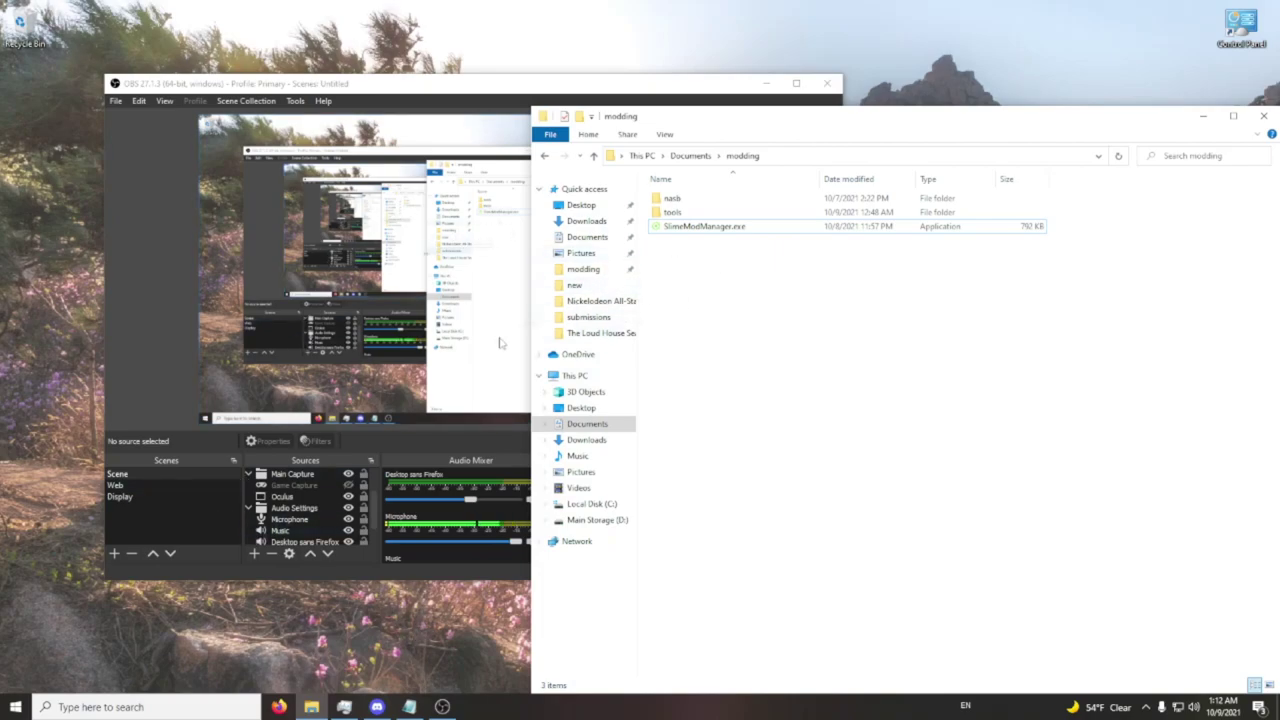
Launch Nickelodeon All-Star Brawl and quit it from the game's main menu
key(super)
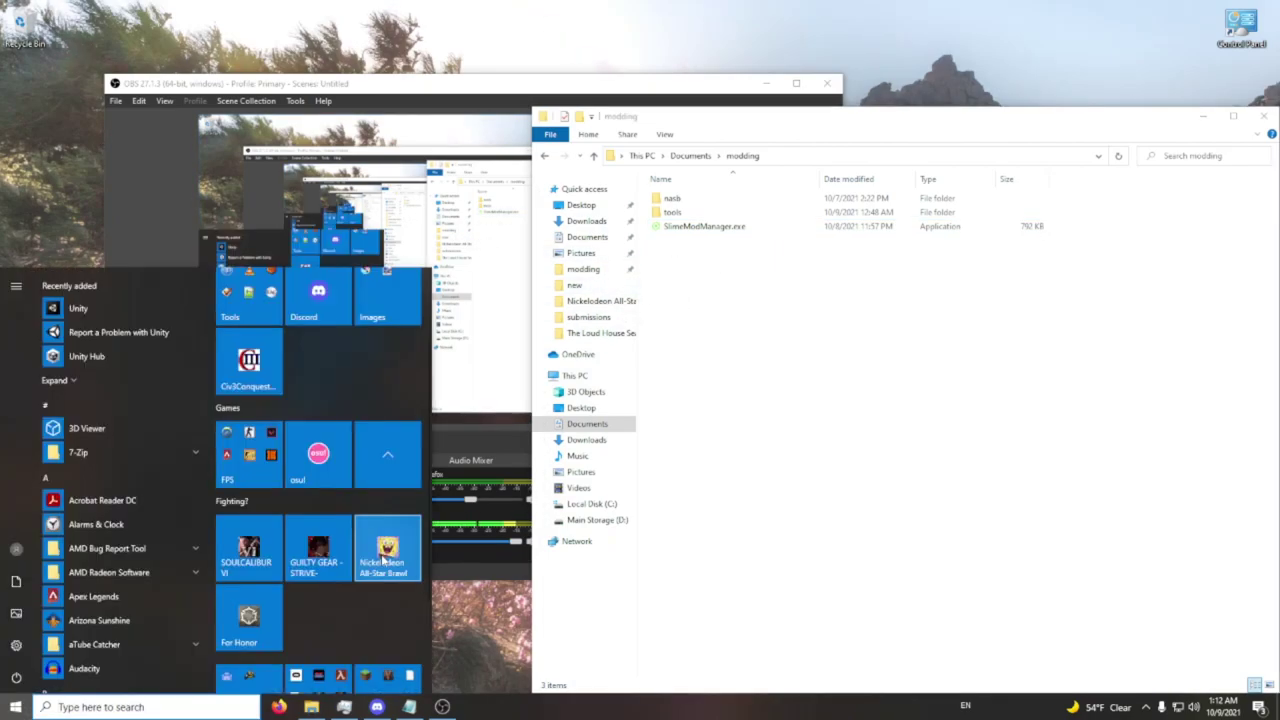
click(388, 555)
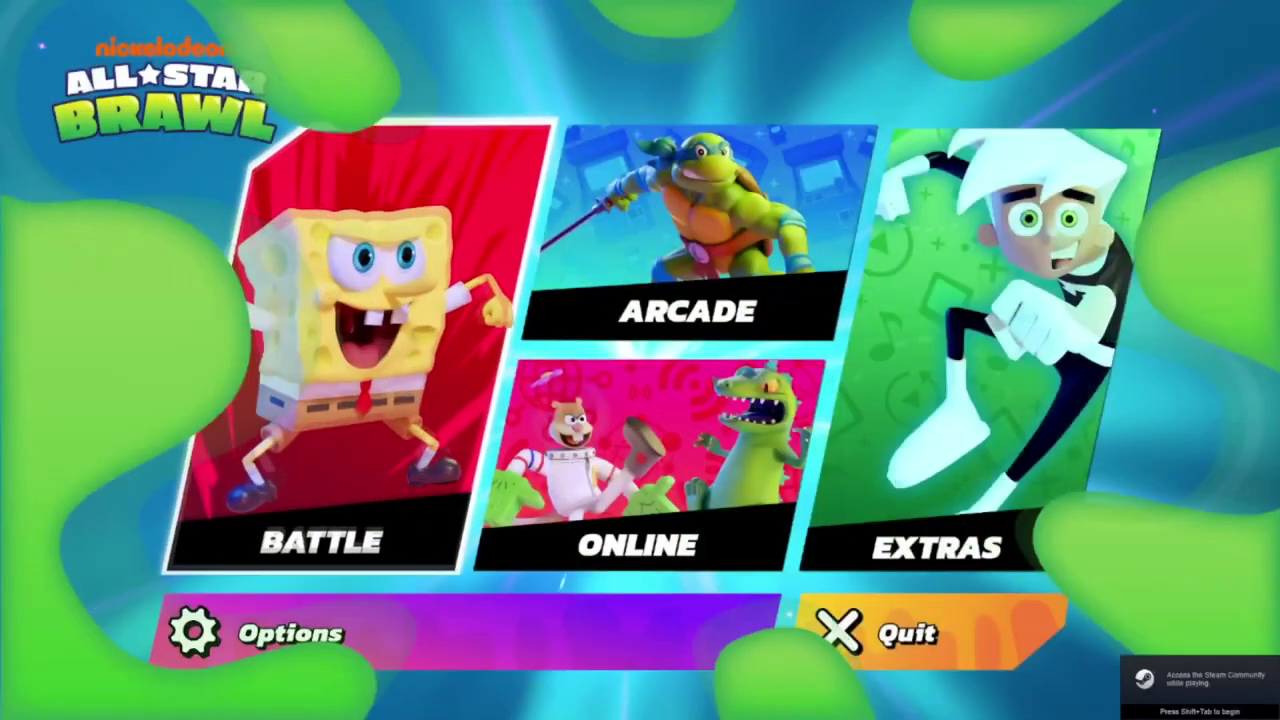
key(Right)
key(Return)
key(Return)
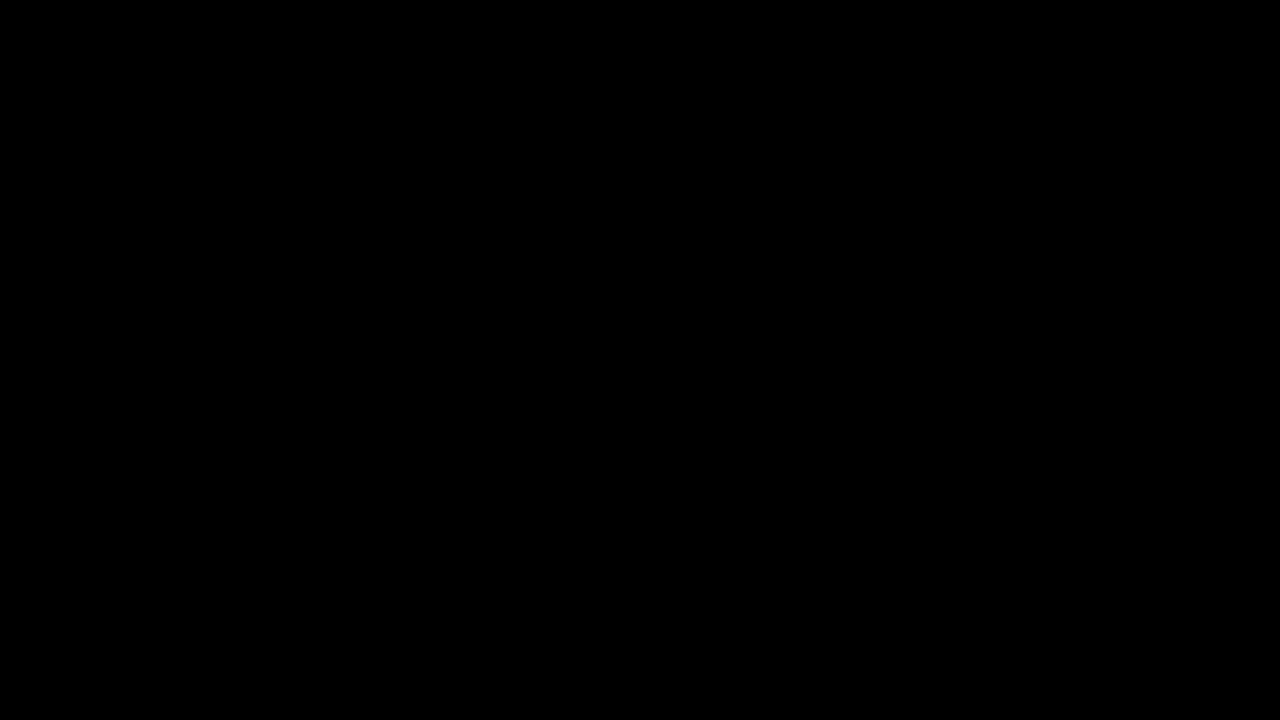
Switch to Steam and browse the local files of Nickelodeon All-Star Brawl from its properties
key(super)
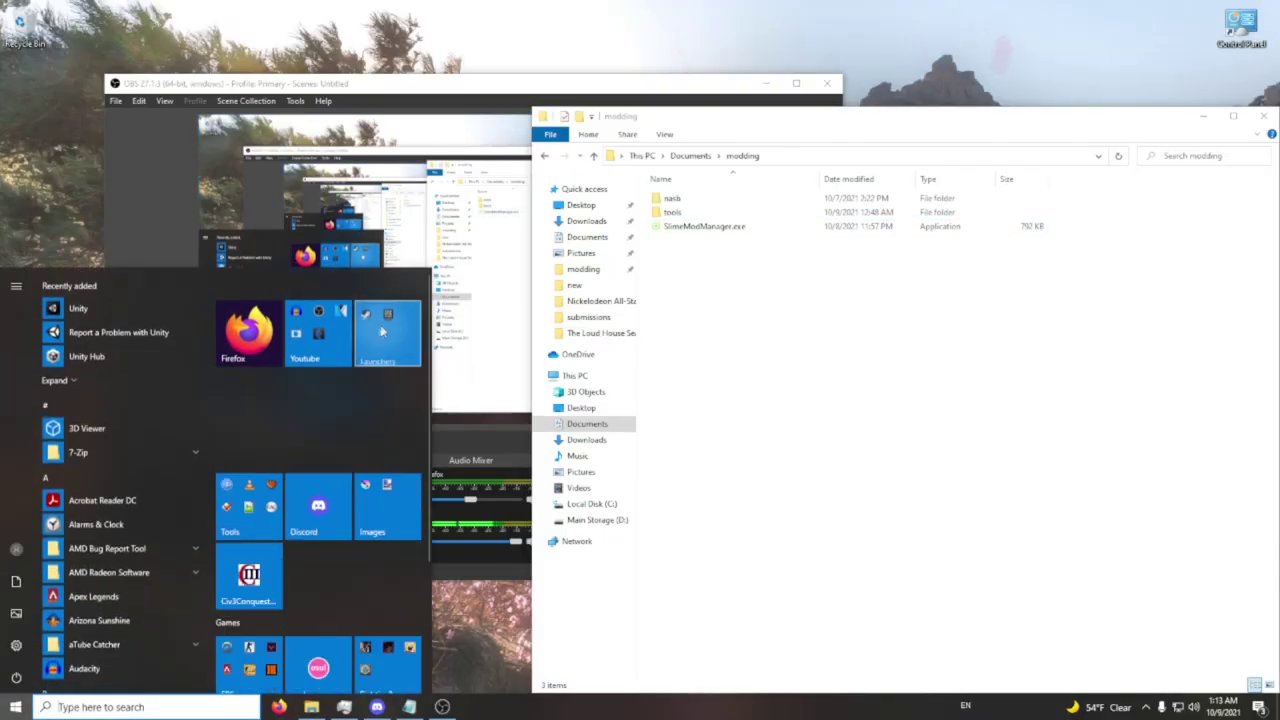
right_click(44, 398)
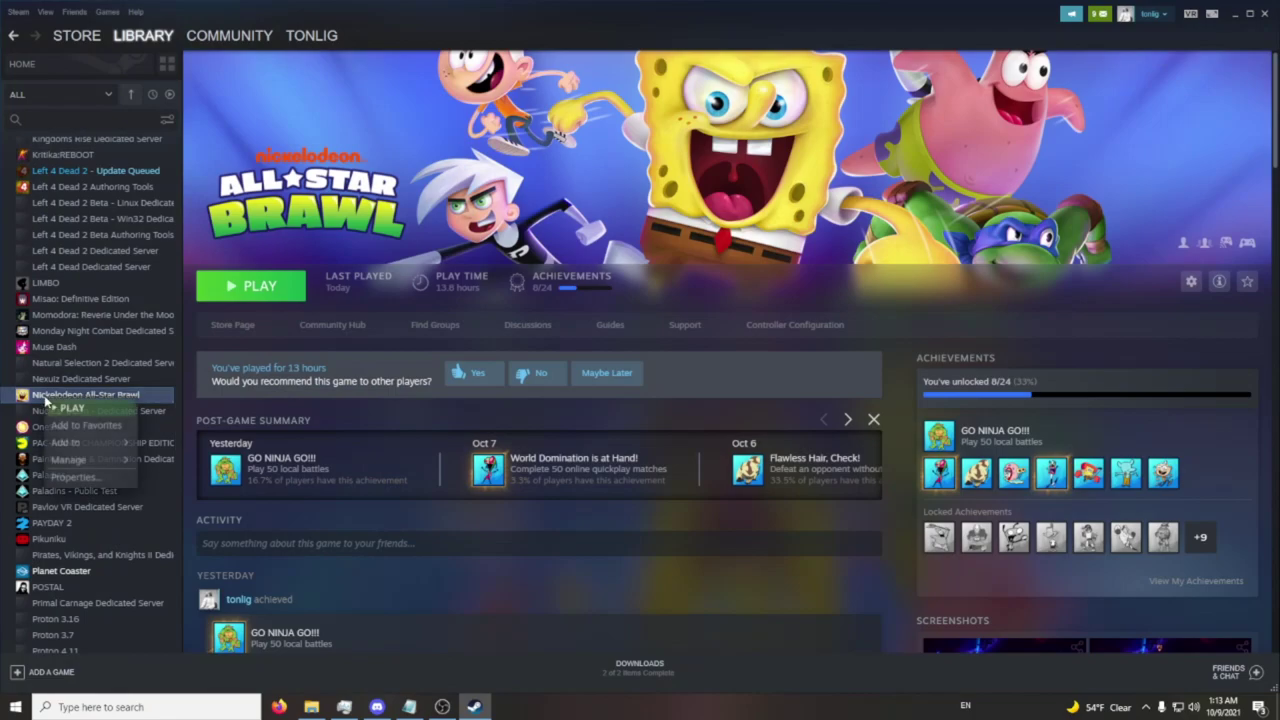
click(91, 480)
click(405, 270)
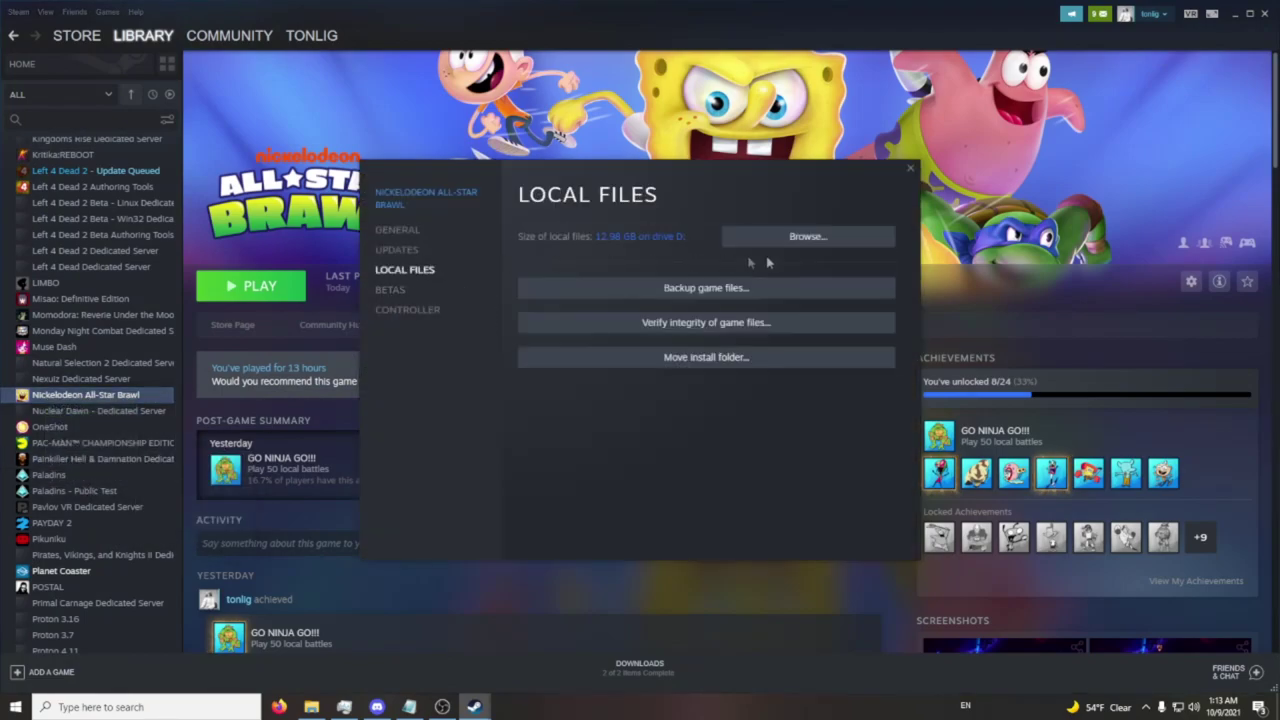
click(815, 237)
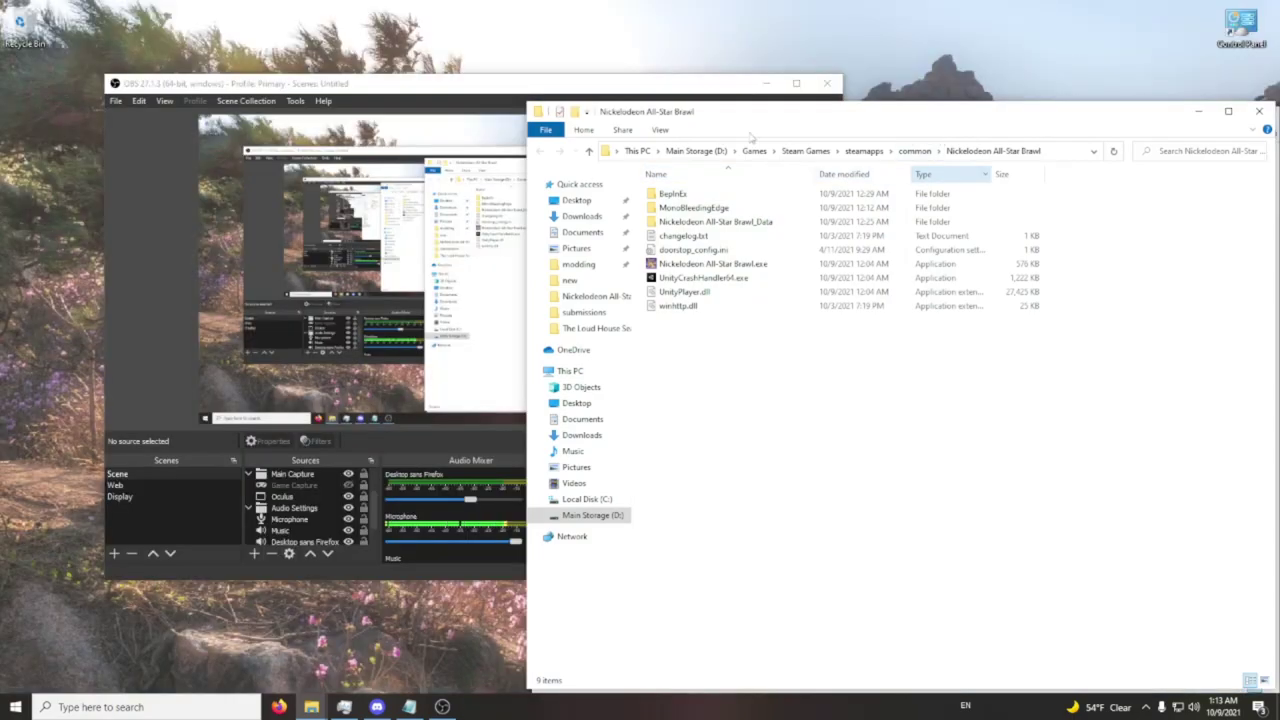
Move the game folder window aside and open the plugins folder inside BepInEx
drag(700, 120, 272, 84)
double_click(200, 154)
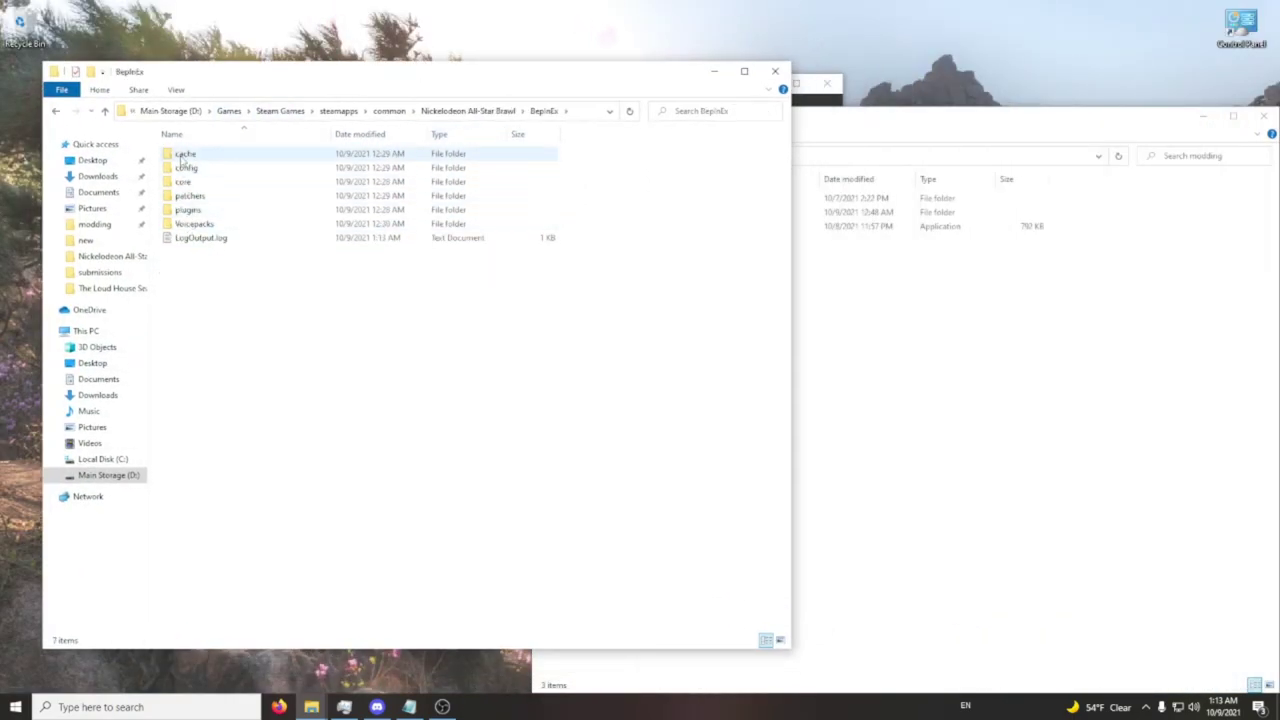
double_click(190, 209)
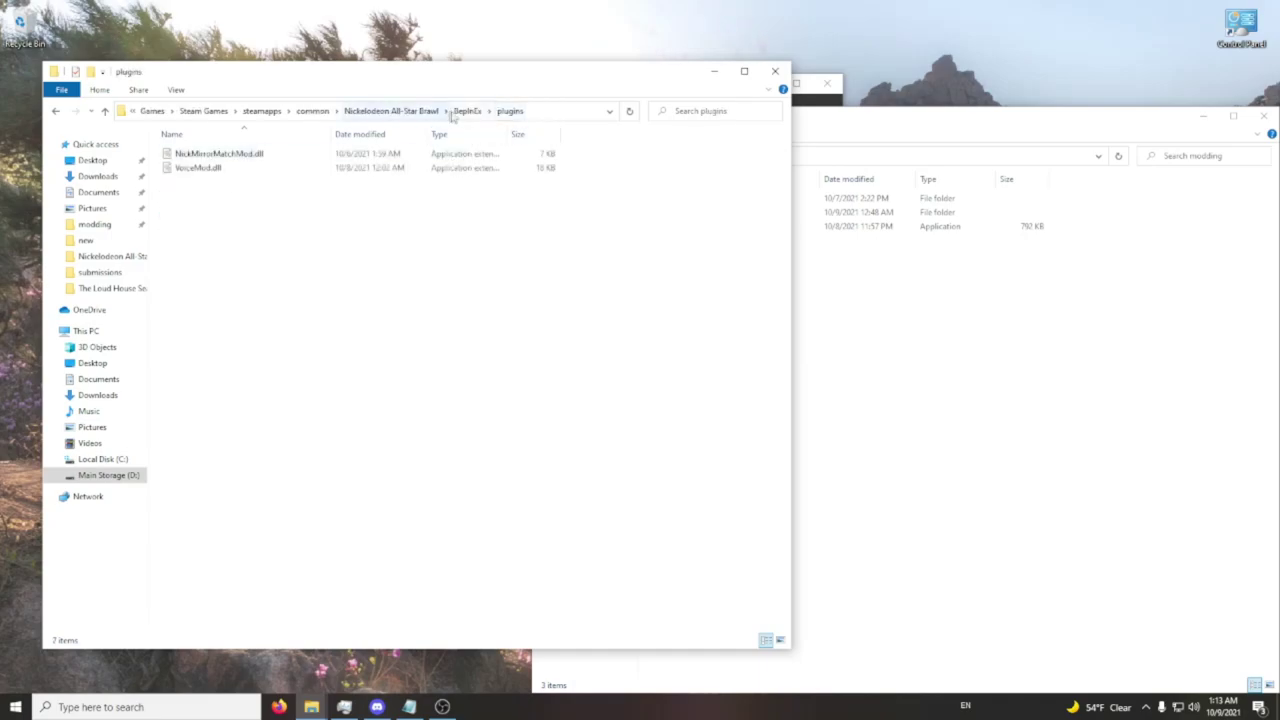
Open the Voicepacks folder inside BepInEx and select char_reporter.voicepack and char_goth.voicepack
click(466, 111)
double_click(205, 223)
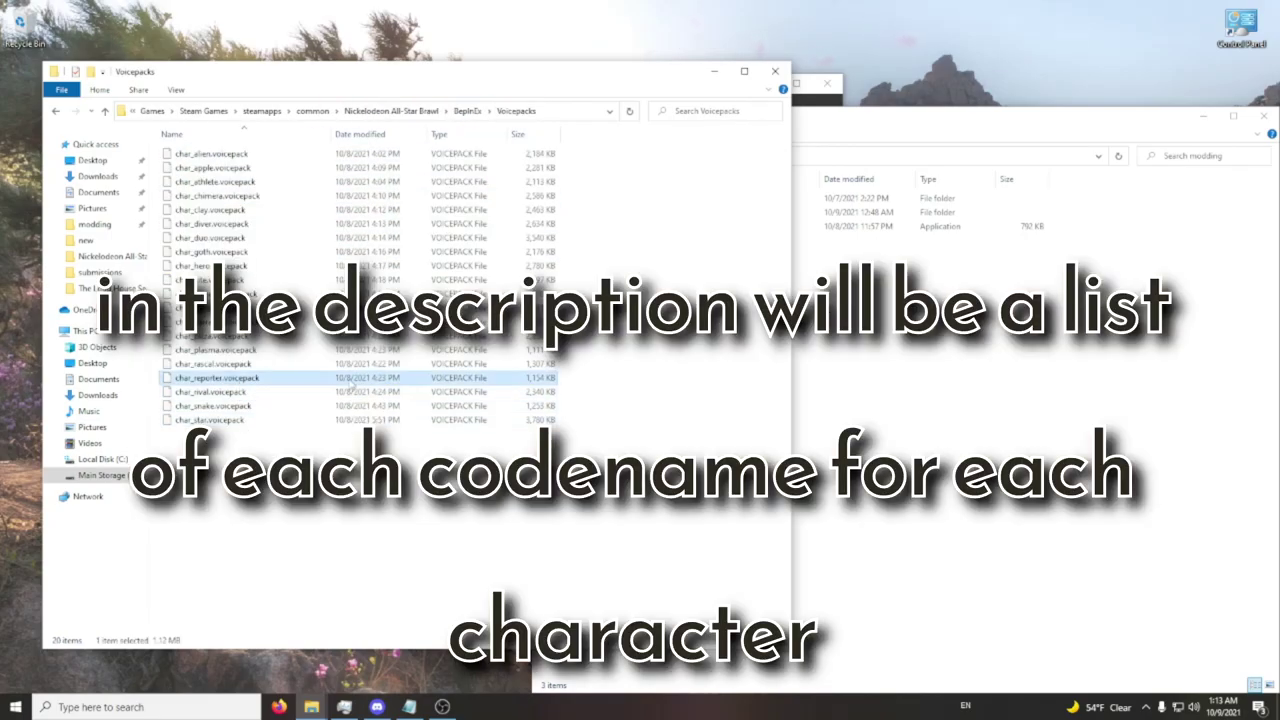
ctrl+click(246, 258)
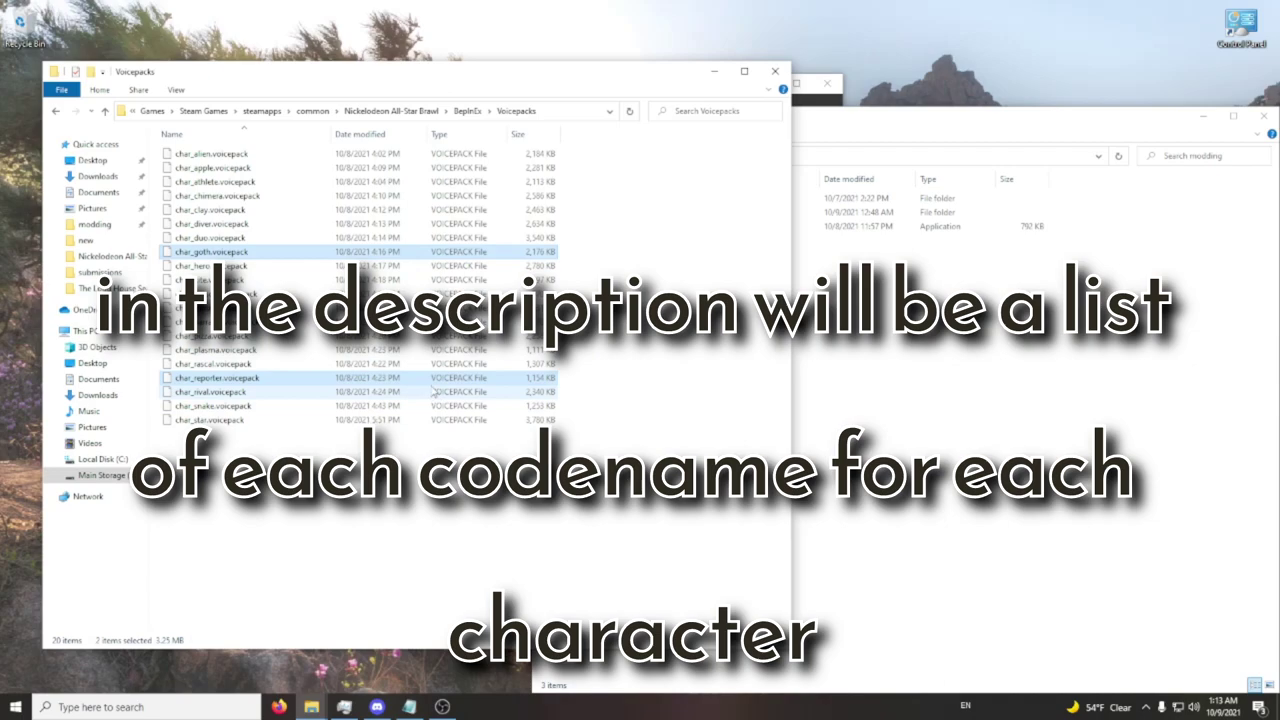
key(Delete)
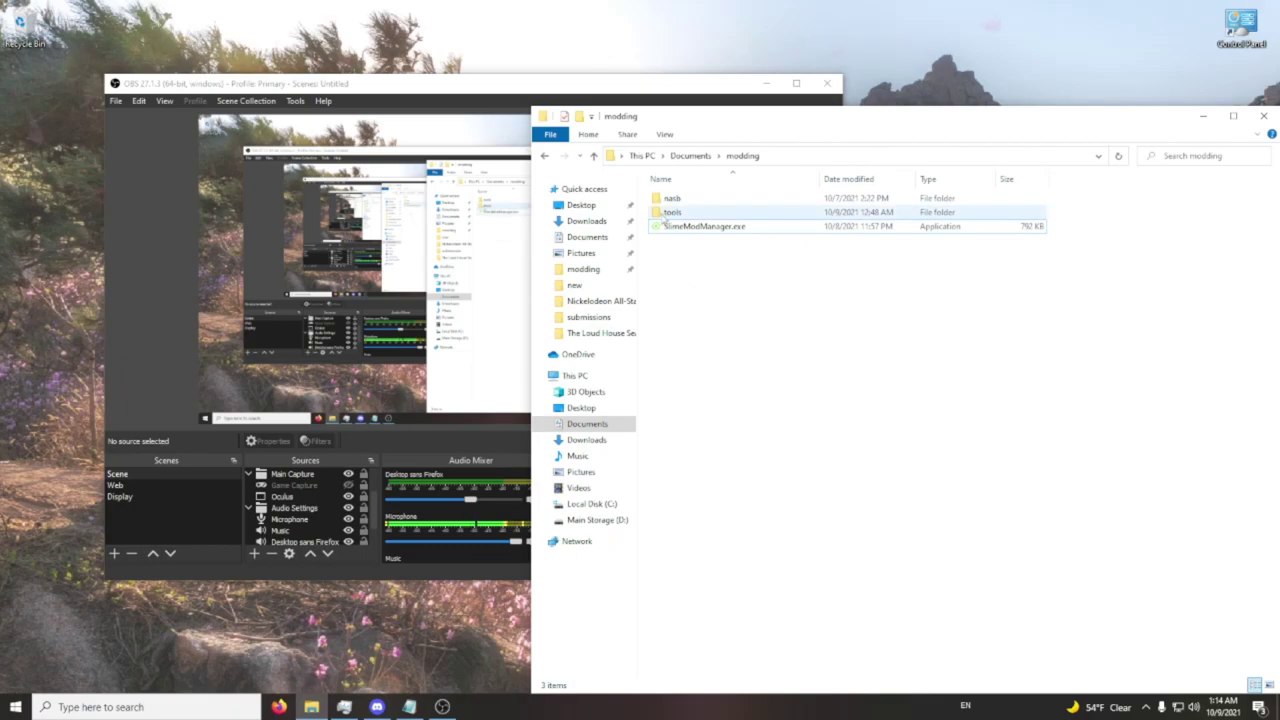
Open the ll folder inside nasb and read through the episode timestamps and voice lines listed in sources.txt
double_click(672, 198)
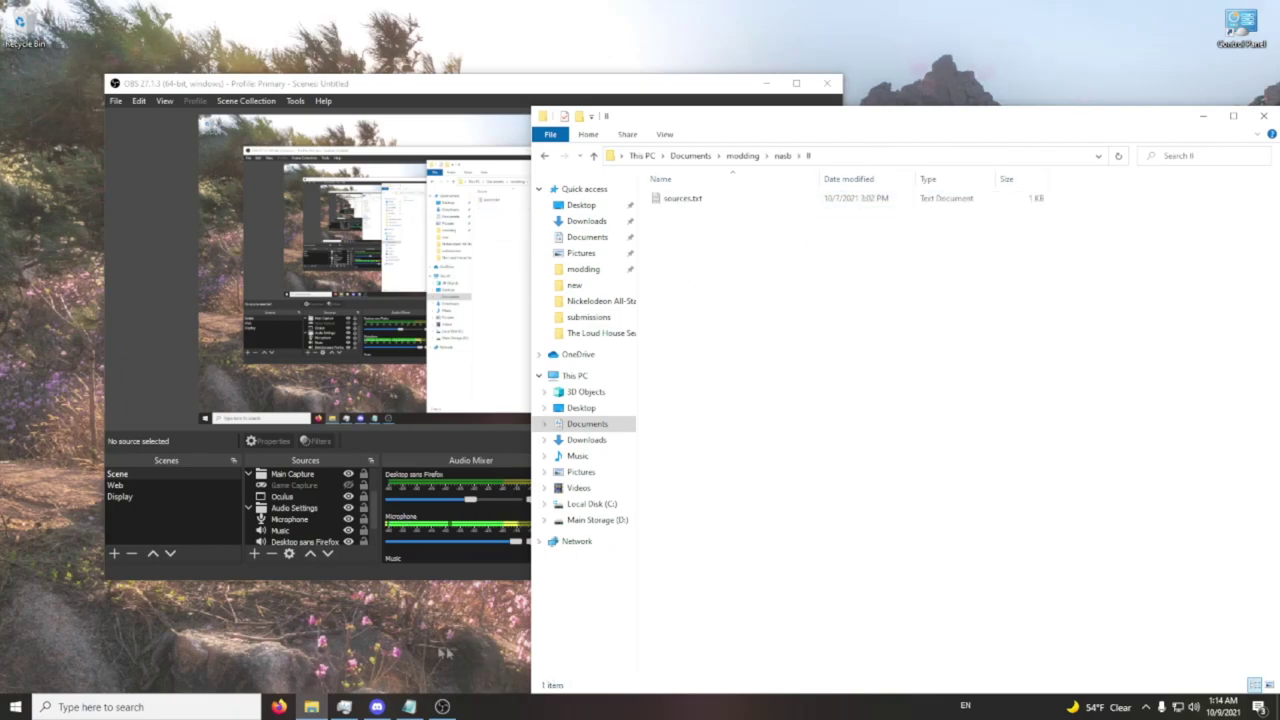
click(412, 707)
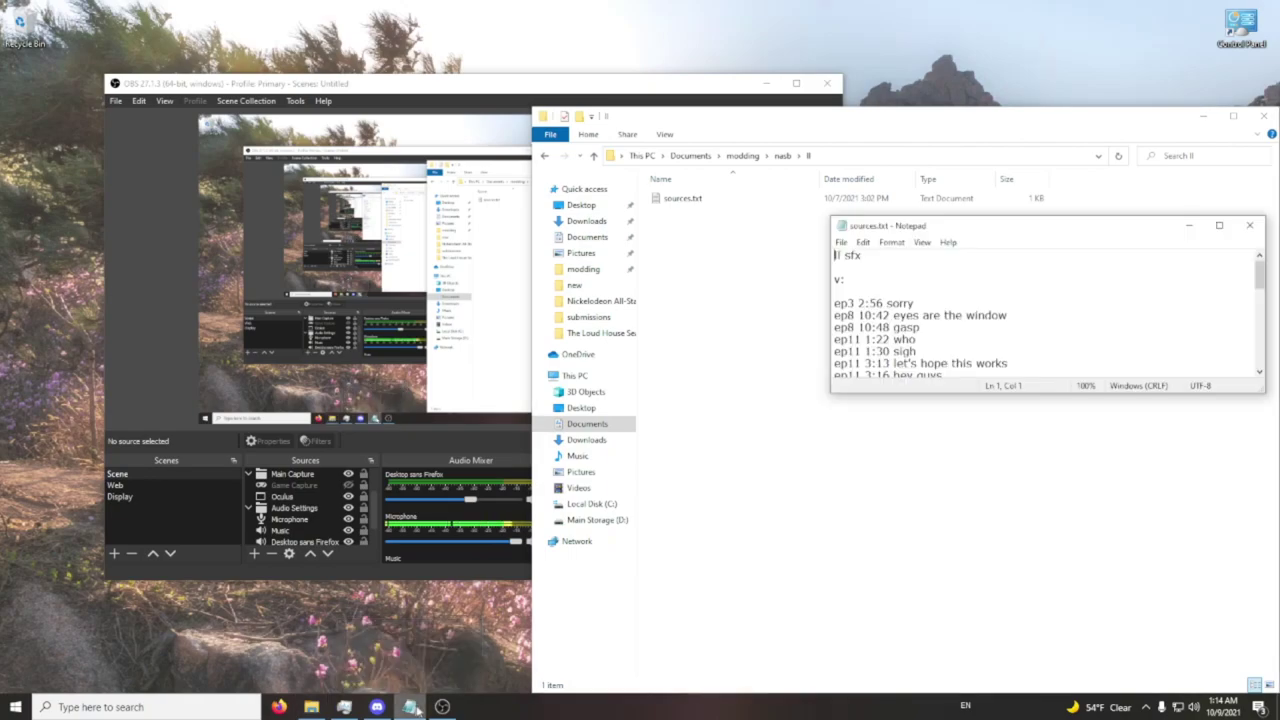
scroll(949, 332, down, 6)
scroll(949, 332, up, 6)
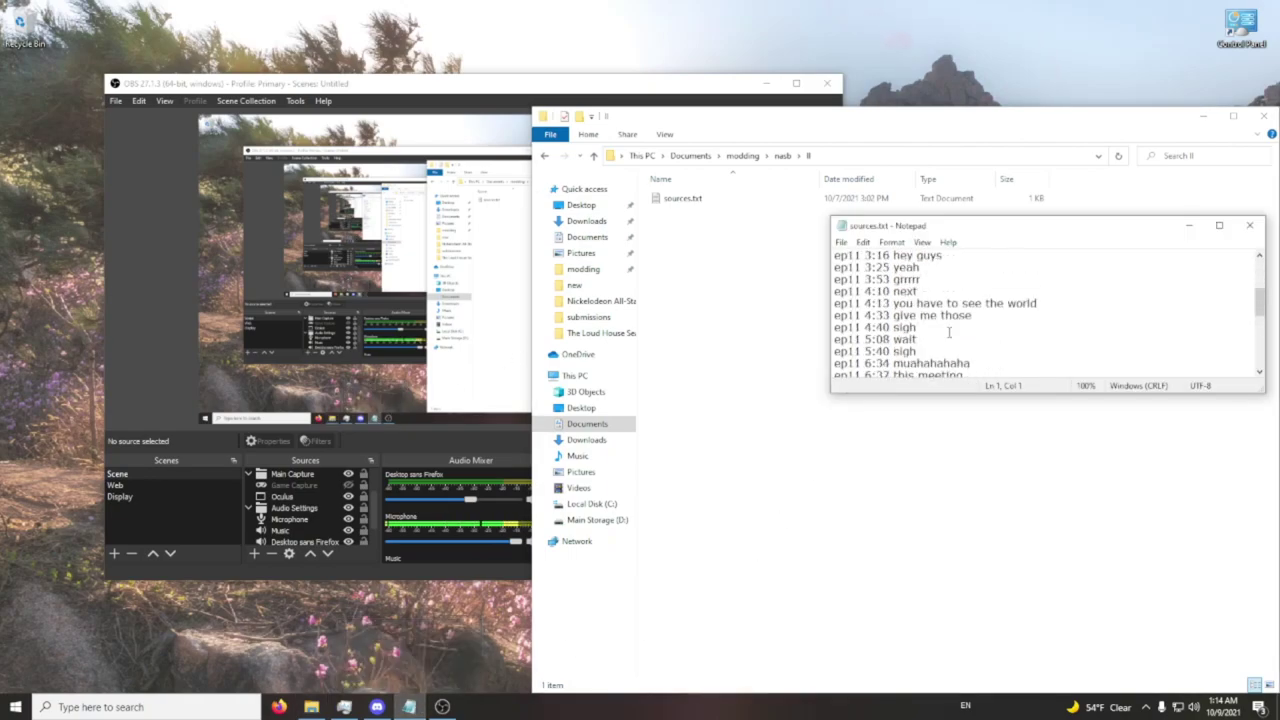
scroll(1045, 315, down, 5)
scroll(1045, 315, up, 5)
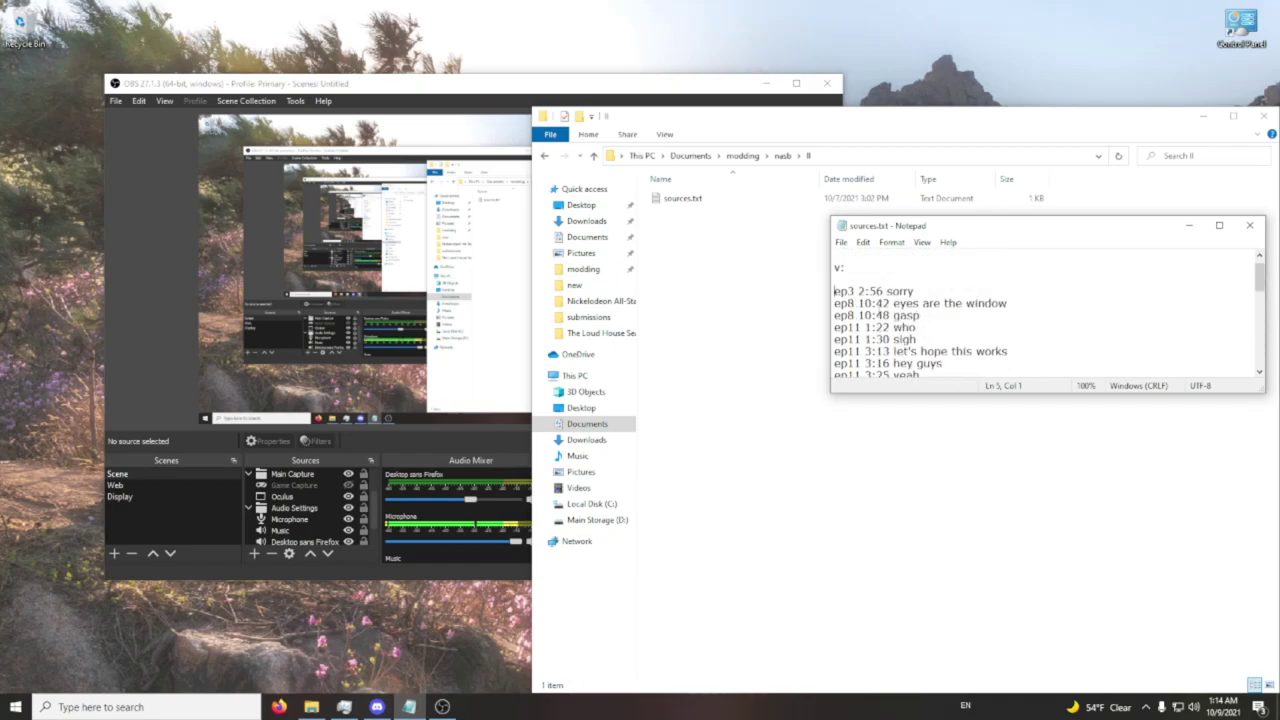
click(1189, 225)
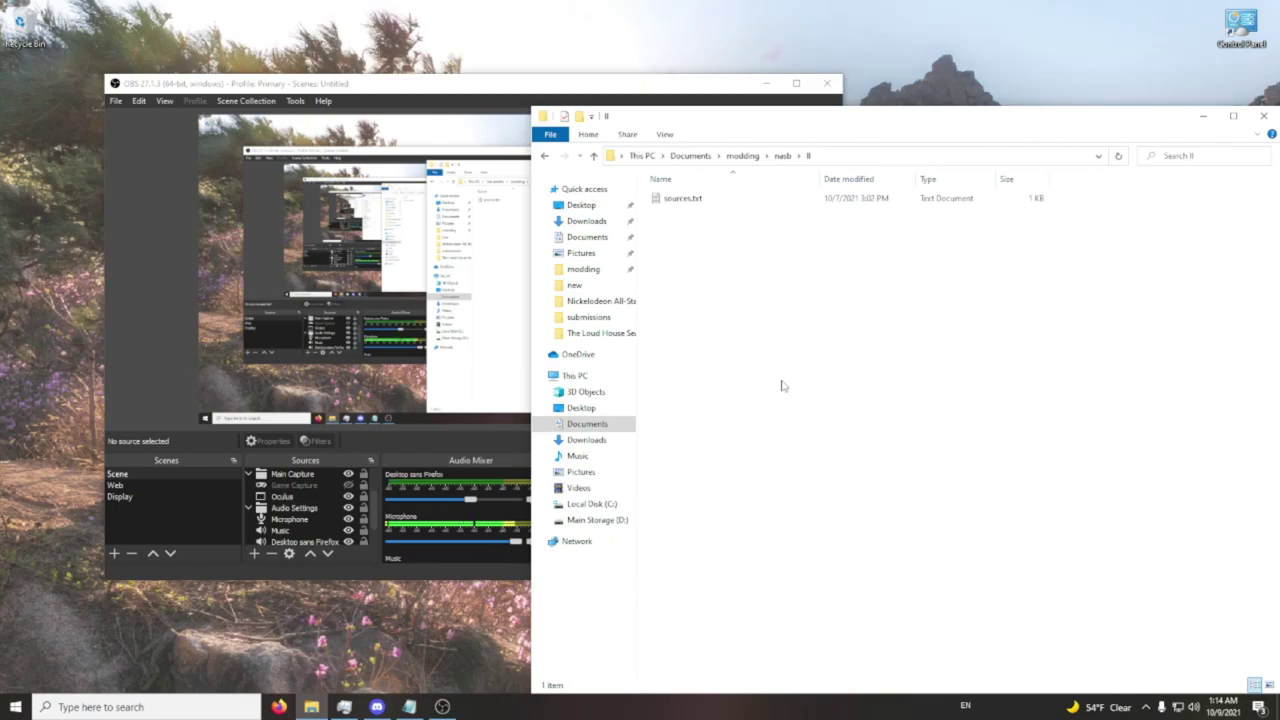
key(alt+Tab)
scroll(894, 351, up, 5)
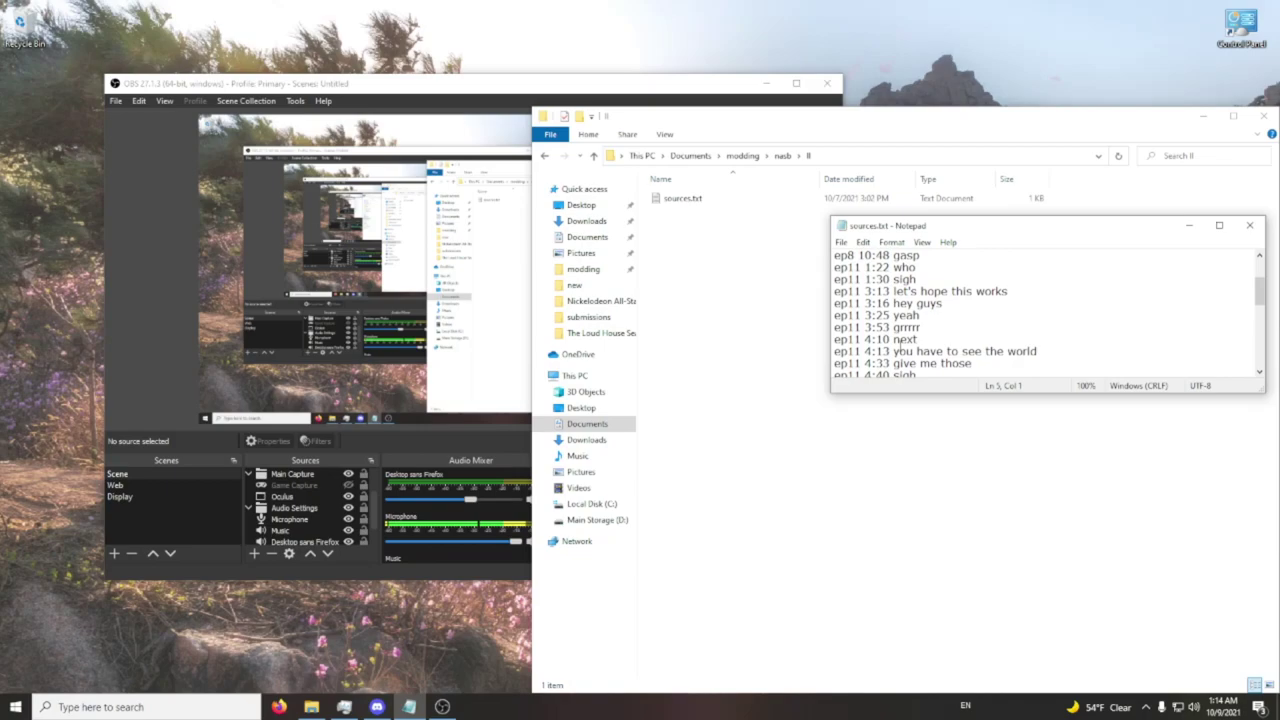
click(1189, 225)
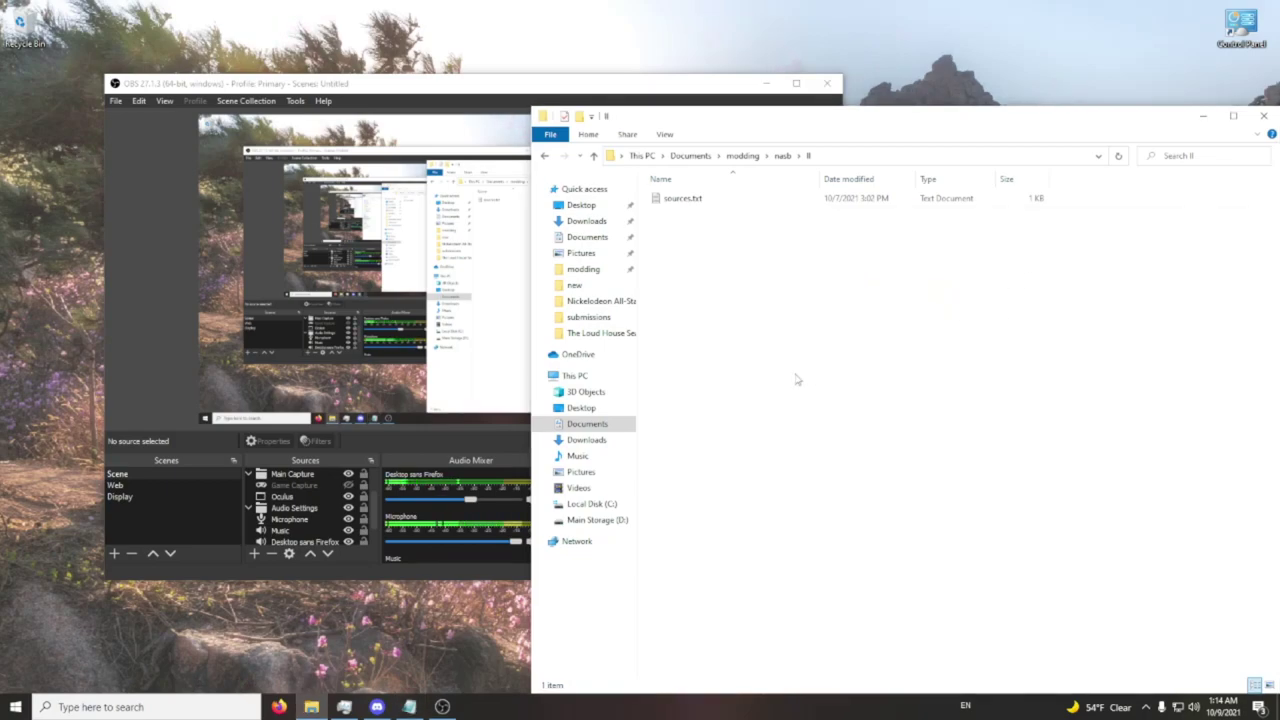
Go back to the nasb folder and open the ptm folder to examine its files
click(782, 155)
double_click(670, 212)
drag(708, 427, 768, 196)
click(786, 394)
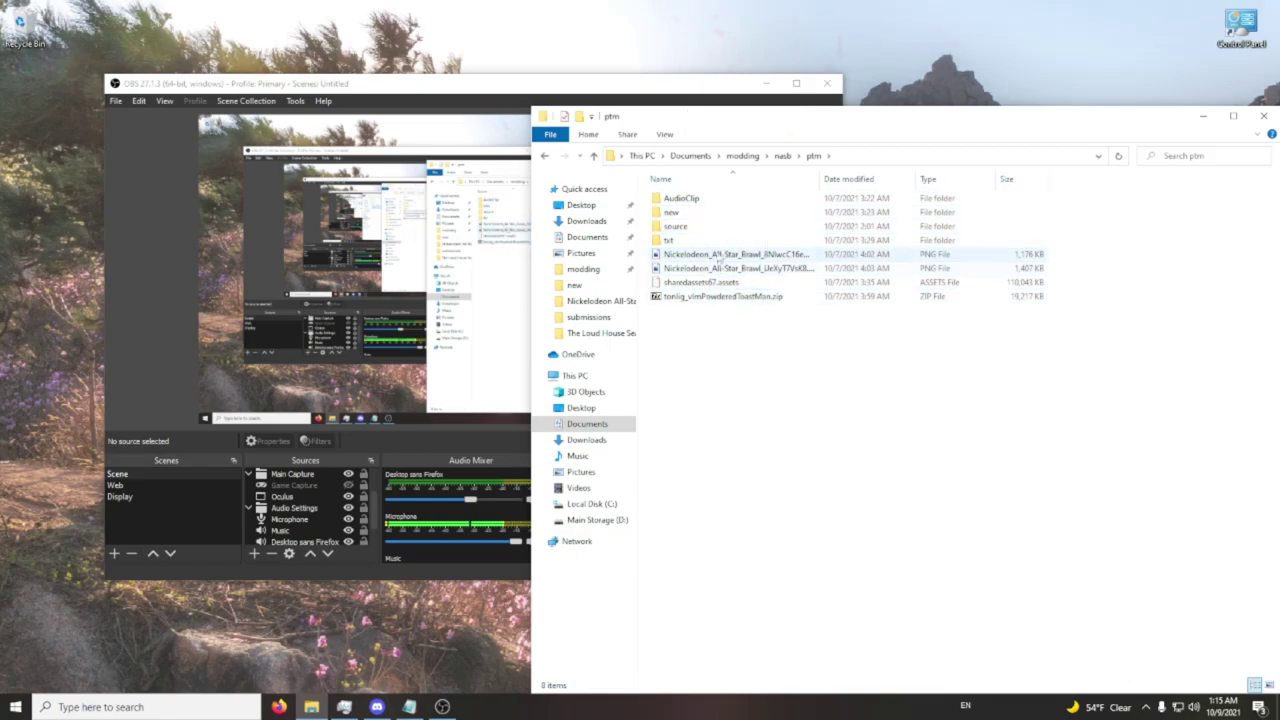
Select the Powdered Toast Man zip archive in ptm, and open the AudioClip folder to examine its original voice clips
click(760, 296)
key(F2)
click(809, 333)
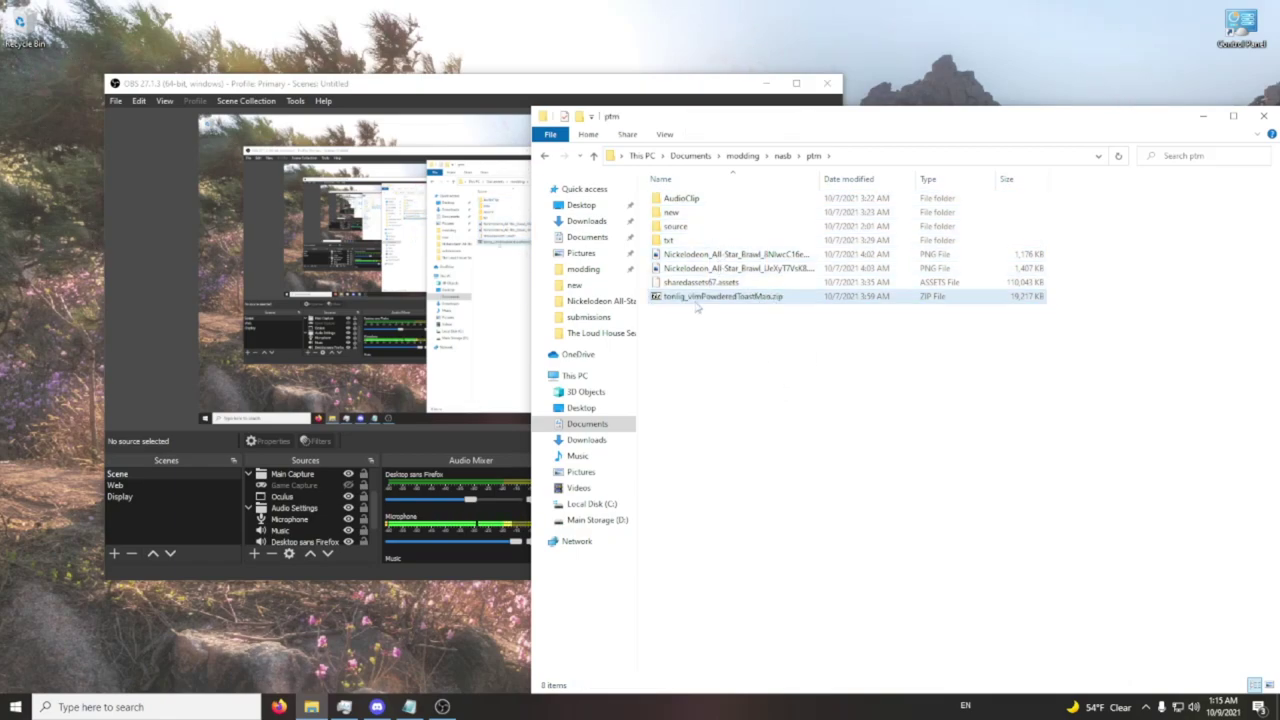
double_click(683, 198)
drag(689, 438, 777, 186)
click(771, 395)
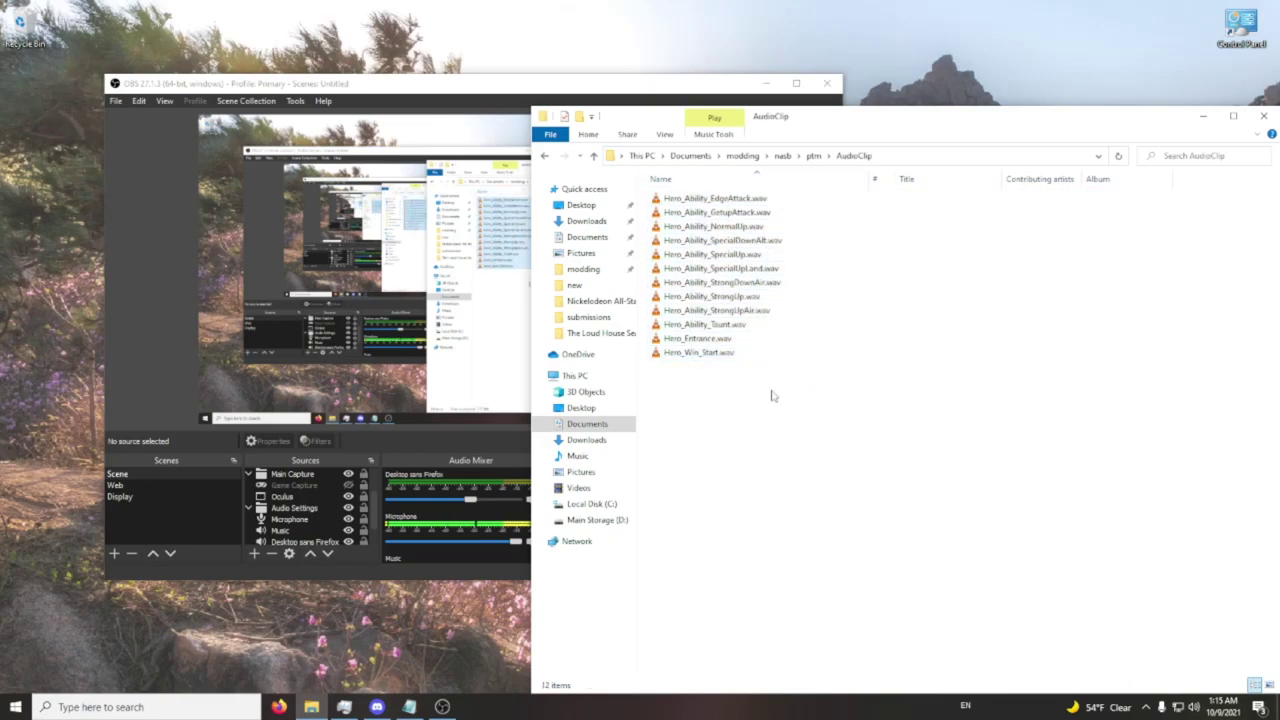
Open the new folder in ptm and play Hero_Entrance.wav in VLC, returning to the folder when it ends
click(700, 338)
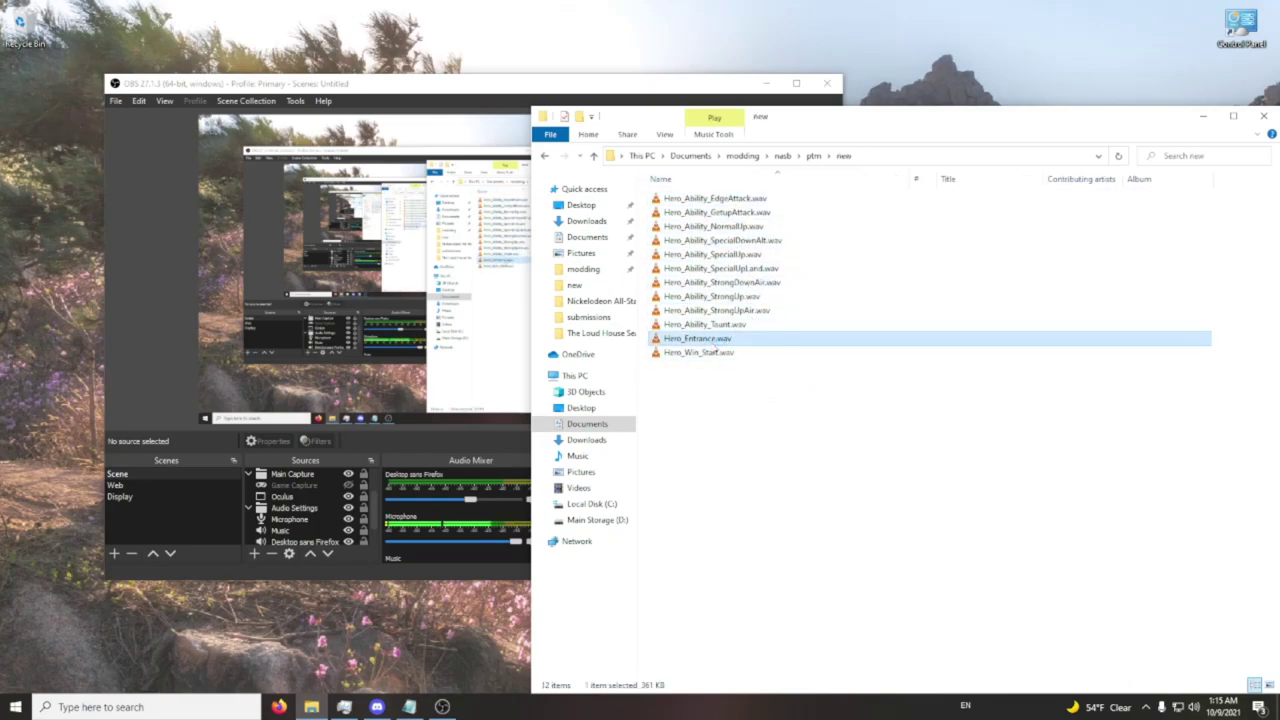
key(Return)
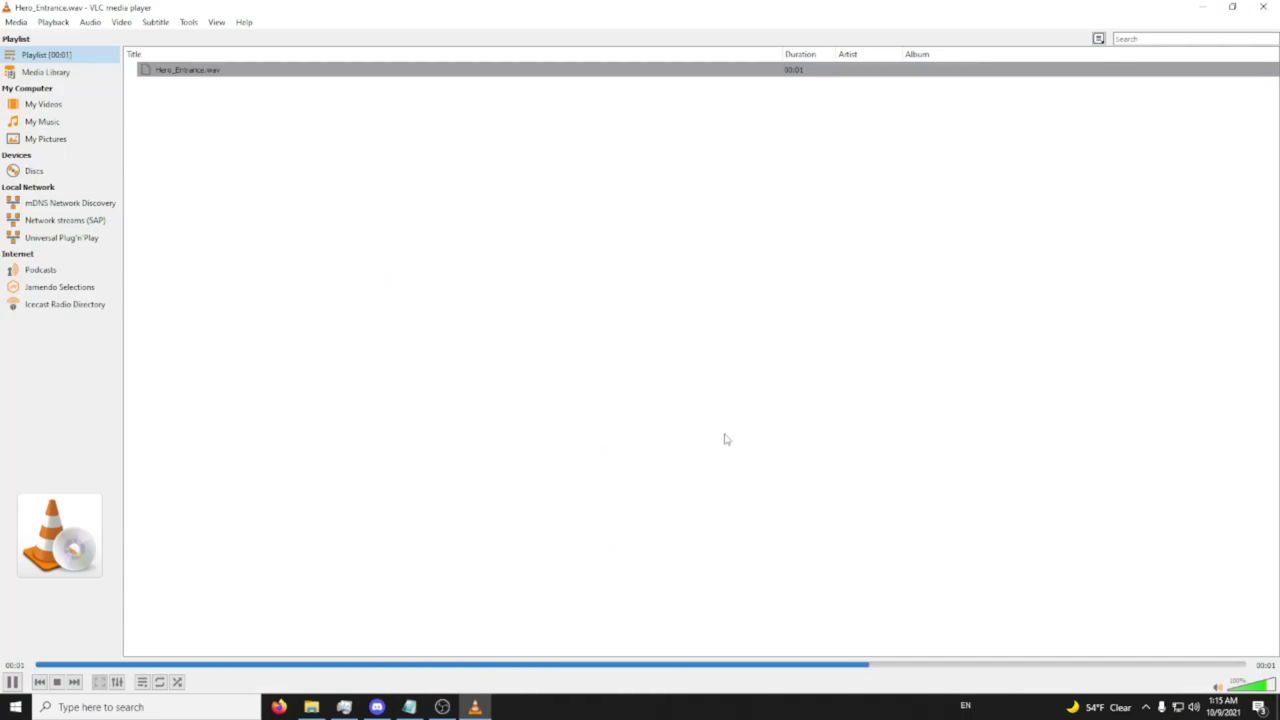
key(alt+Tab)
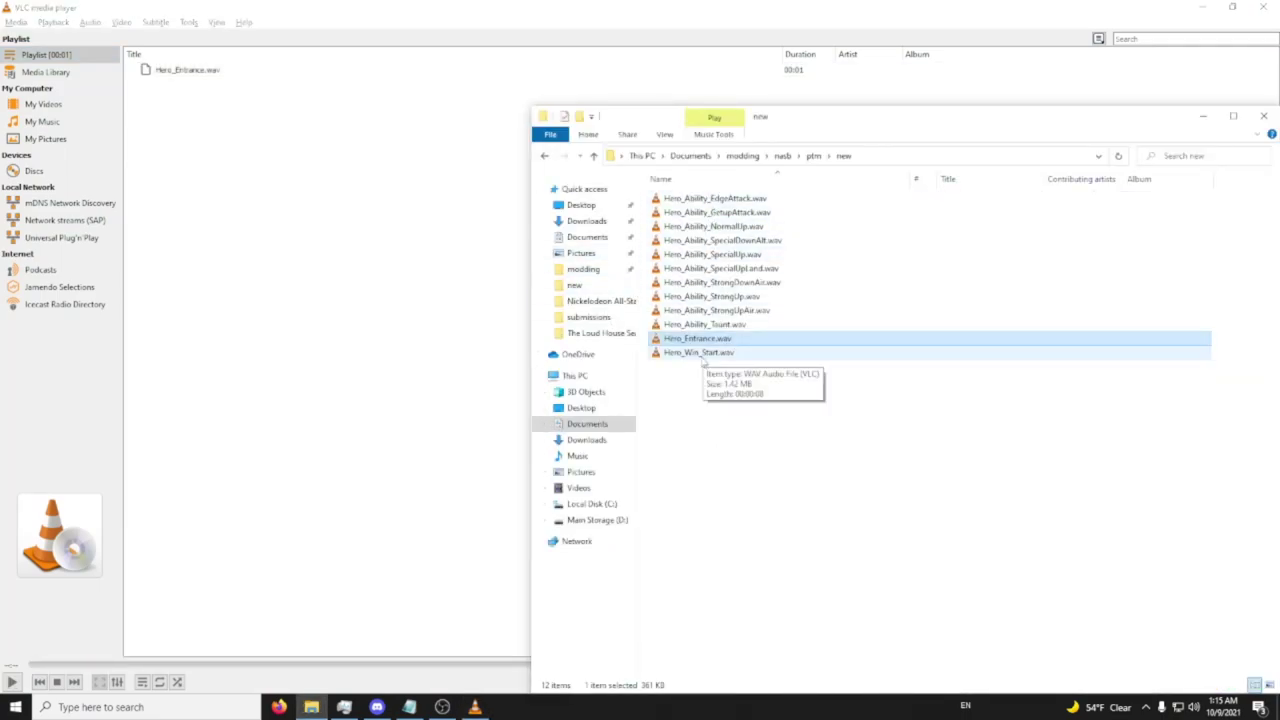
Add Hero_Ability_NormalUp.wav to the VLC playlist and play it
click(741, 228)
drag(741, 228, 335, 217)
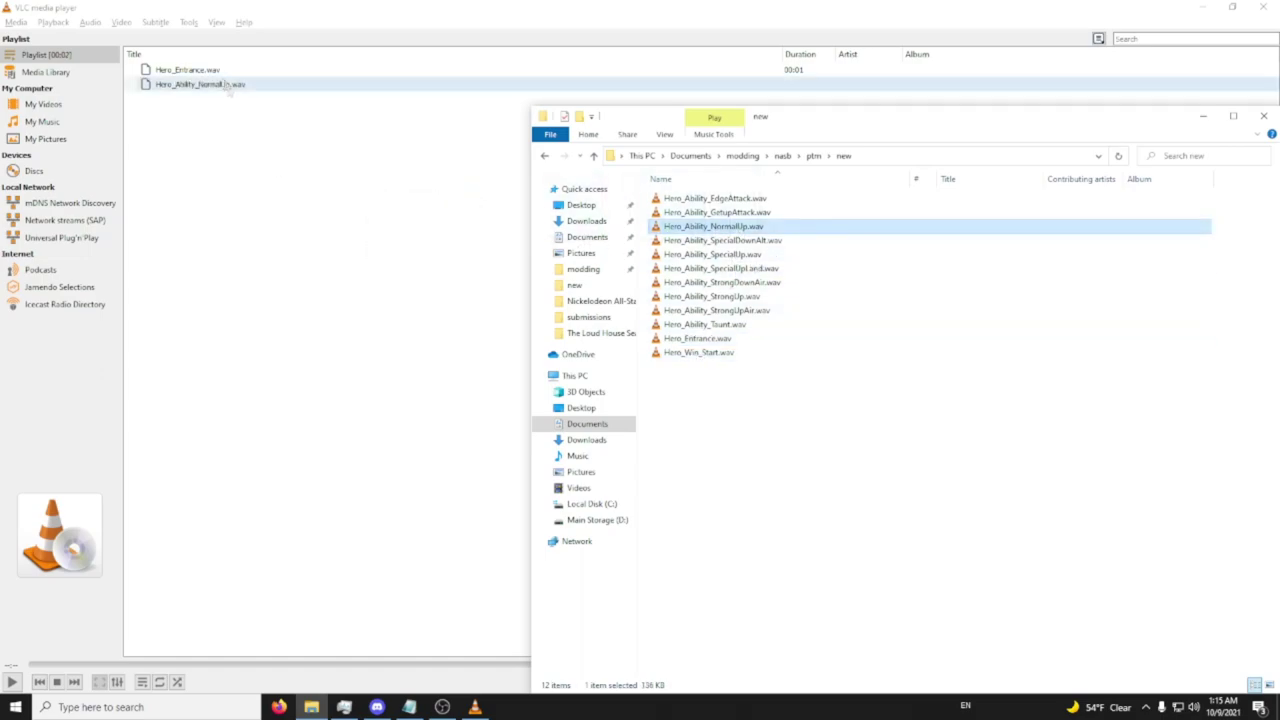
double_click(222, 85)
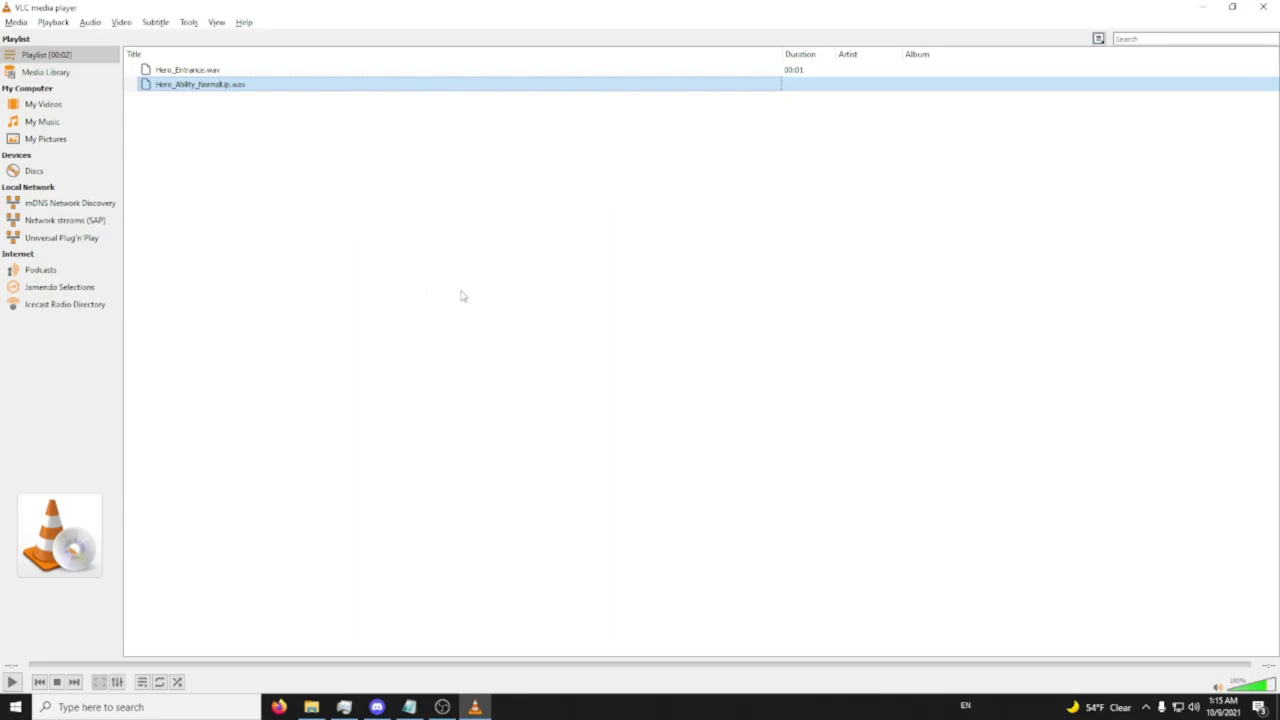
key(alt+Tab)
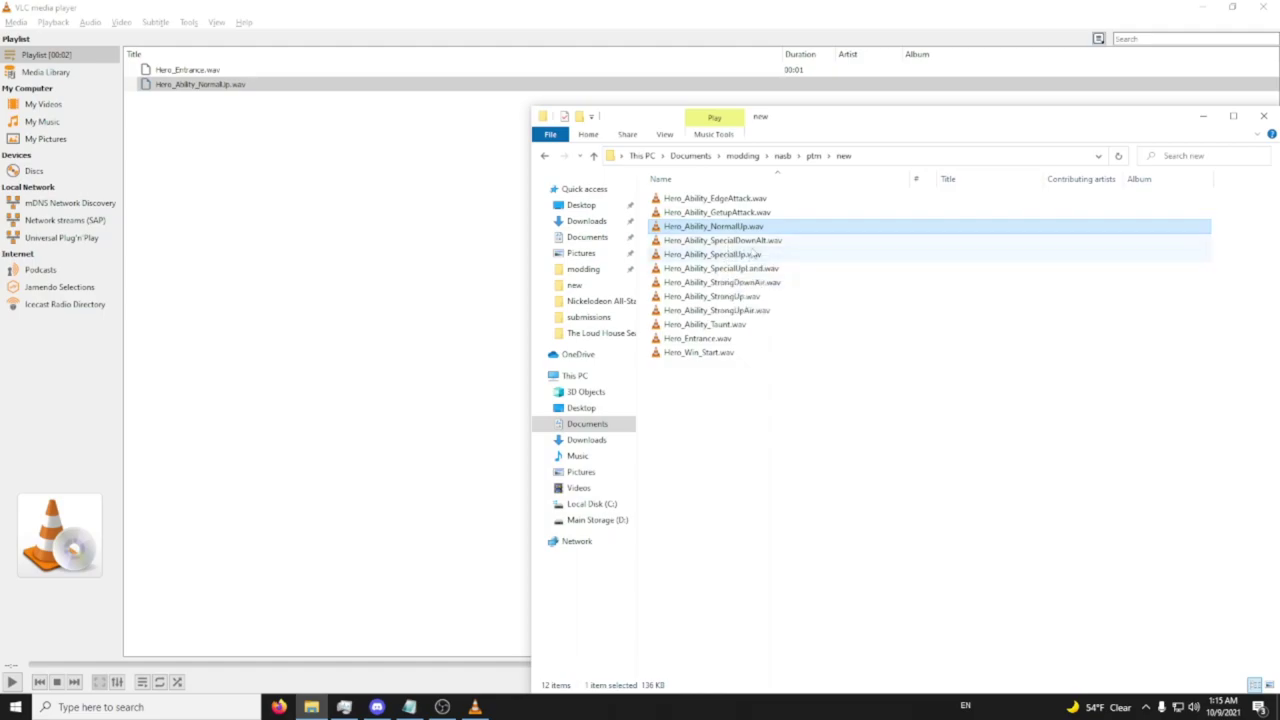
Play Hero_Ability_SpecialUp.wav, Hero_Ability_GetupAttack.wav and Hero_Ability_Taunt.wav one after another through the VLC playlist
click(760, 240)
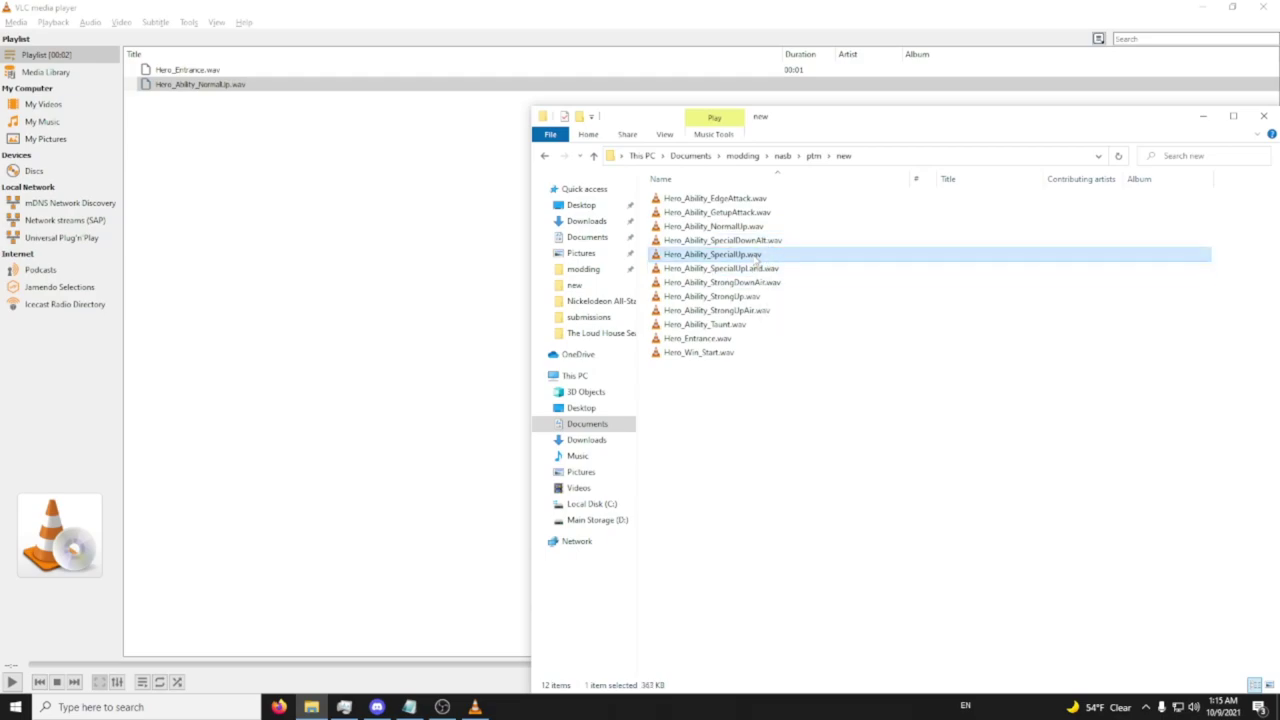
drag(712, 254, 208, 100)
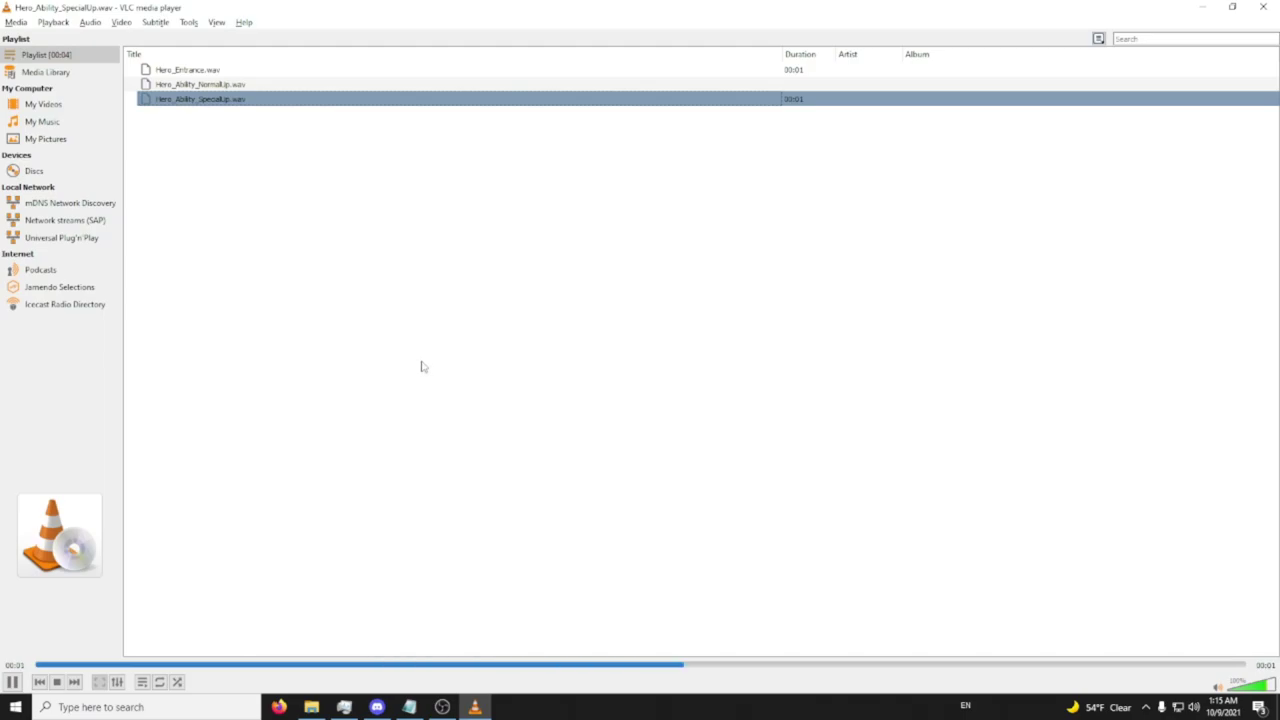
key(alt+Tab)
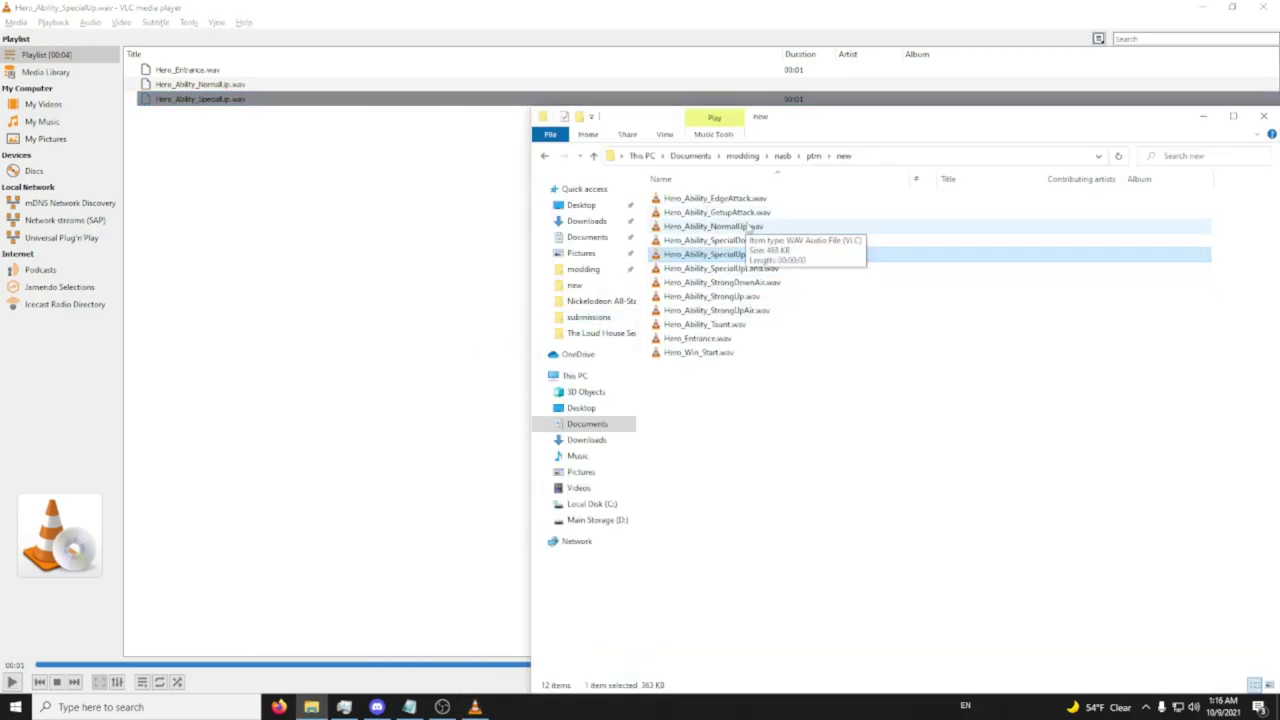
drag(746, 214, 228, 118)
key(alt+Tab)
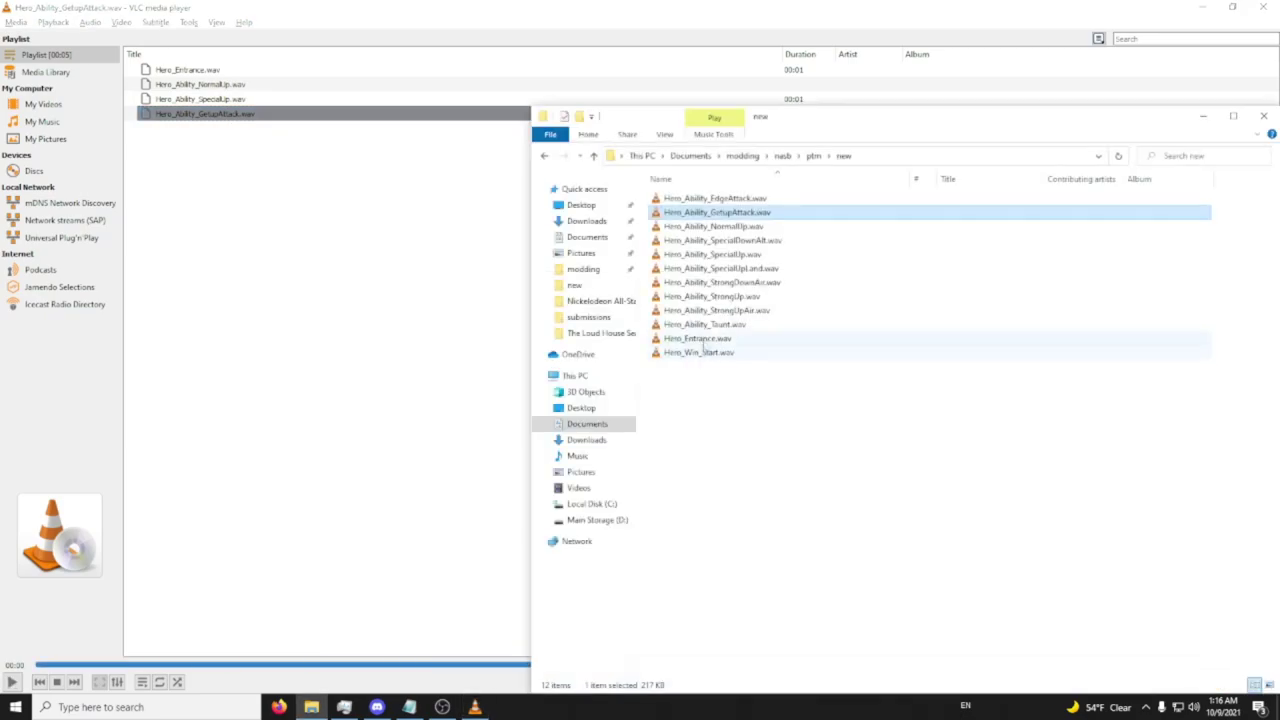
click(730, 326)
drag(735, 338, 229, 131)
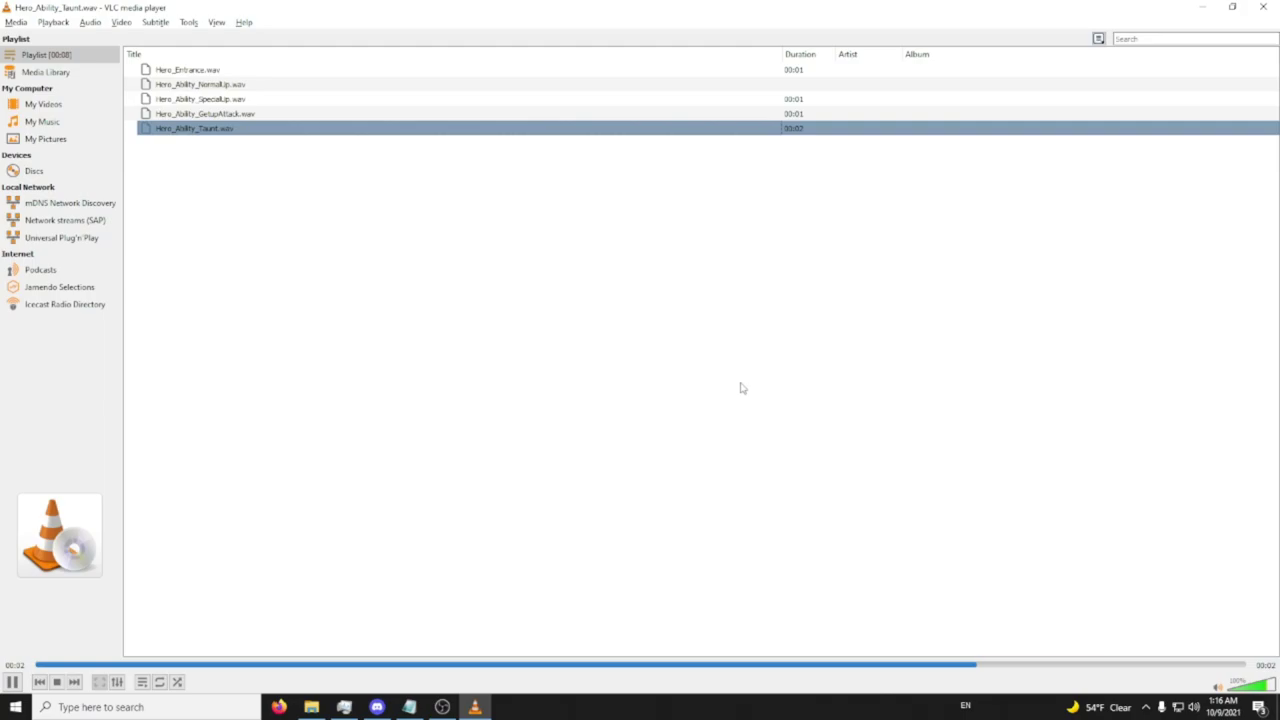
key(alt+Tab)
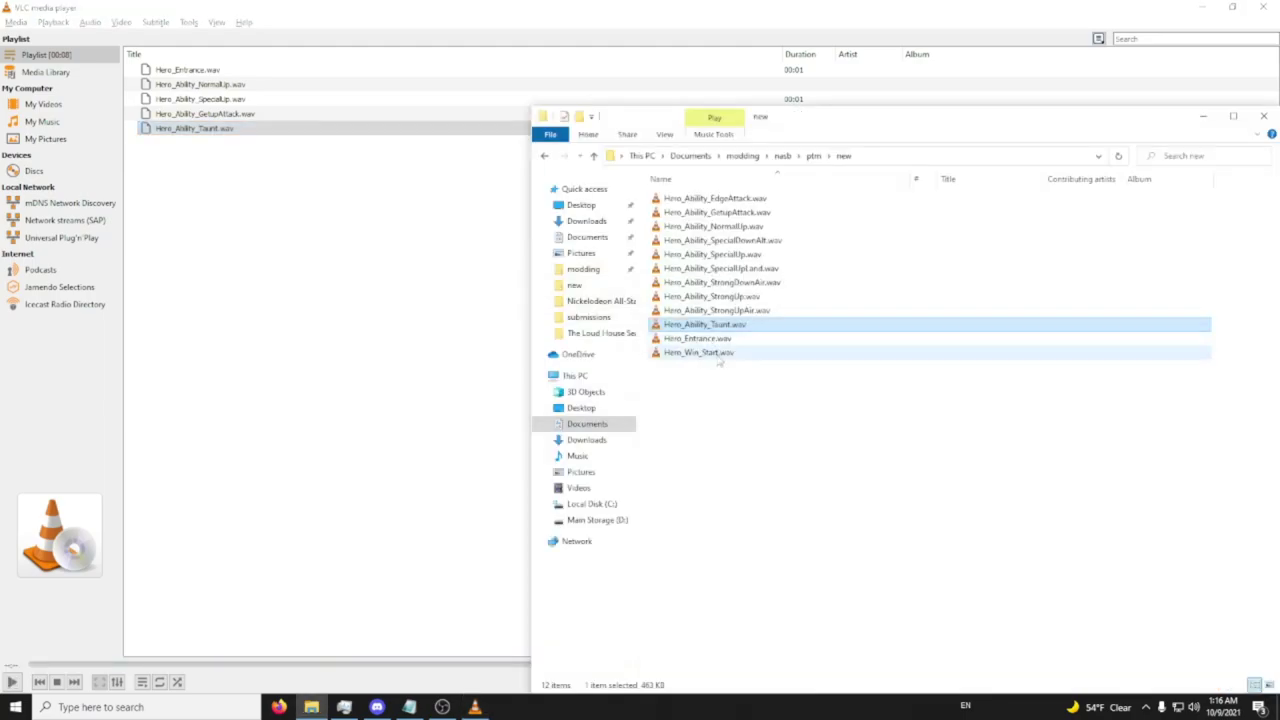
Add Hero_Win_Start.wav to the VLC playlist, play it and close VLC
click(720, 354)
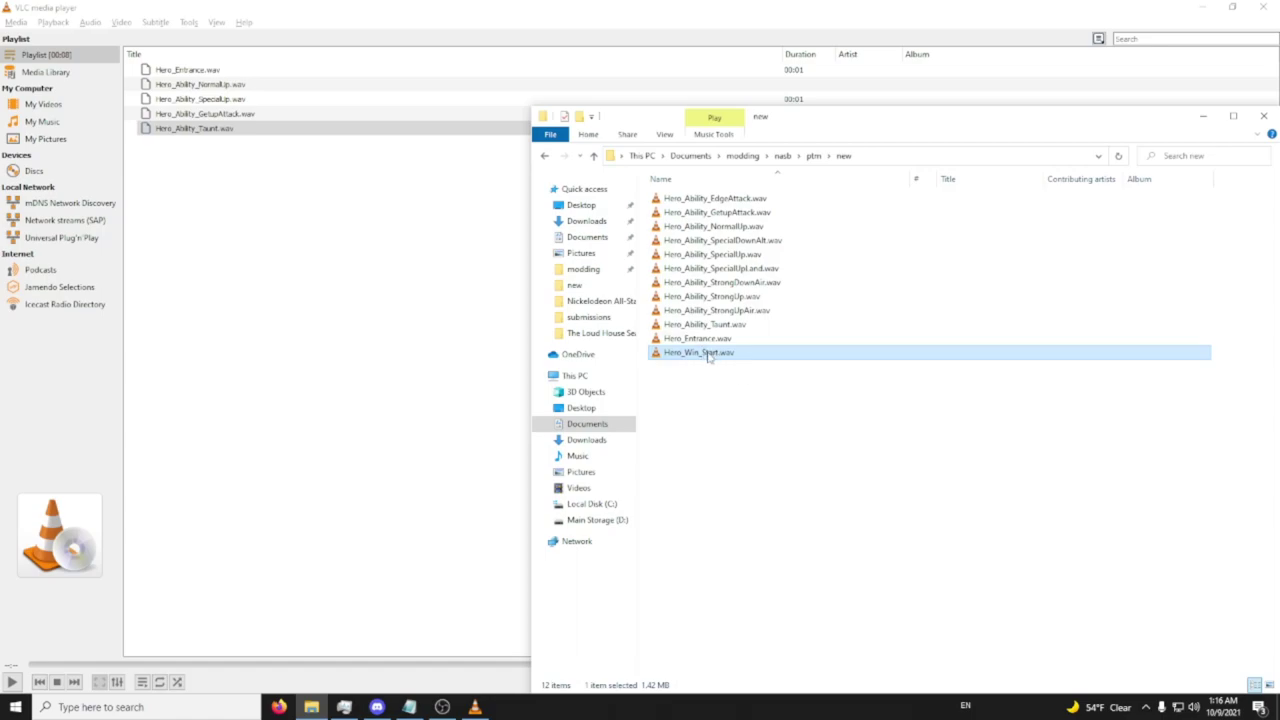
drag(710, 355, 323, 292)
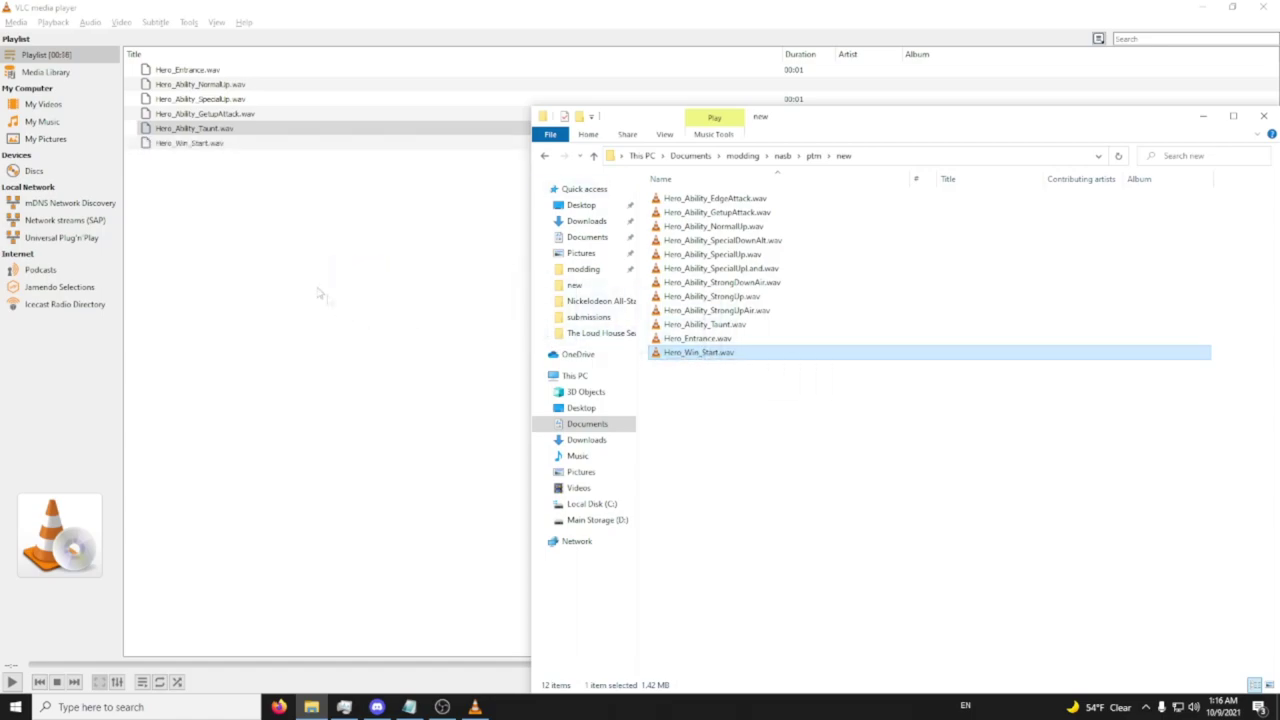
click(192, 146)
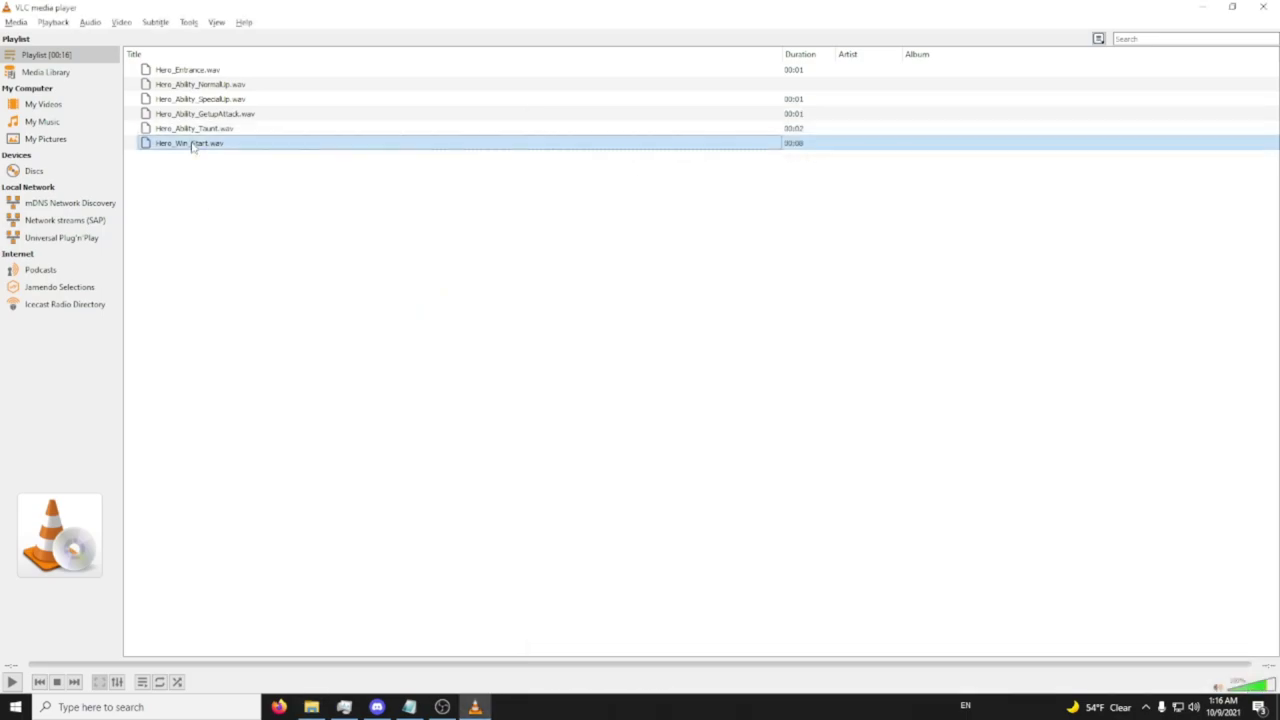
double_click(295, 146)
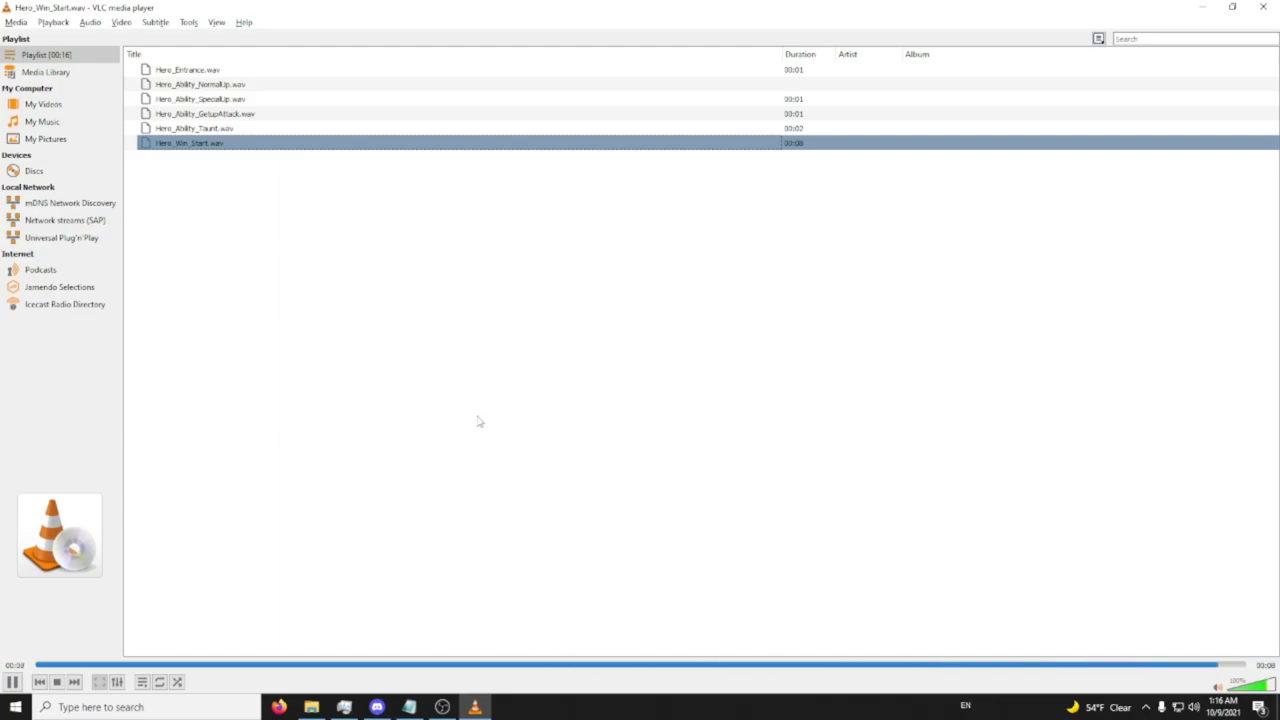
click(1263, 7)
Clear the selection of voice clips in the new folder and move the folder window higher on the desktop
drag(741, 489, 737, 186)
click(826, 256)
drag(826, 118, 907, 63)
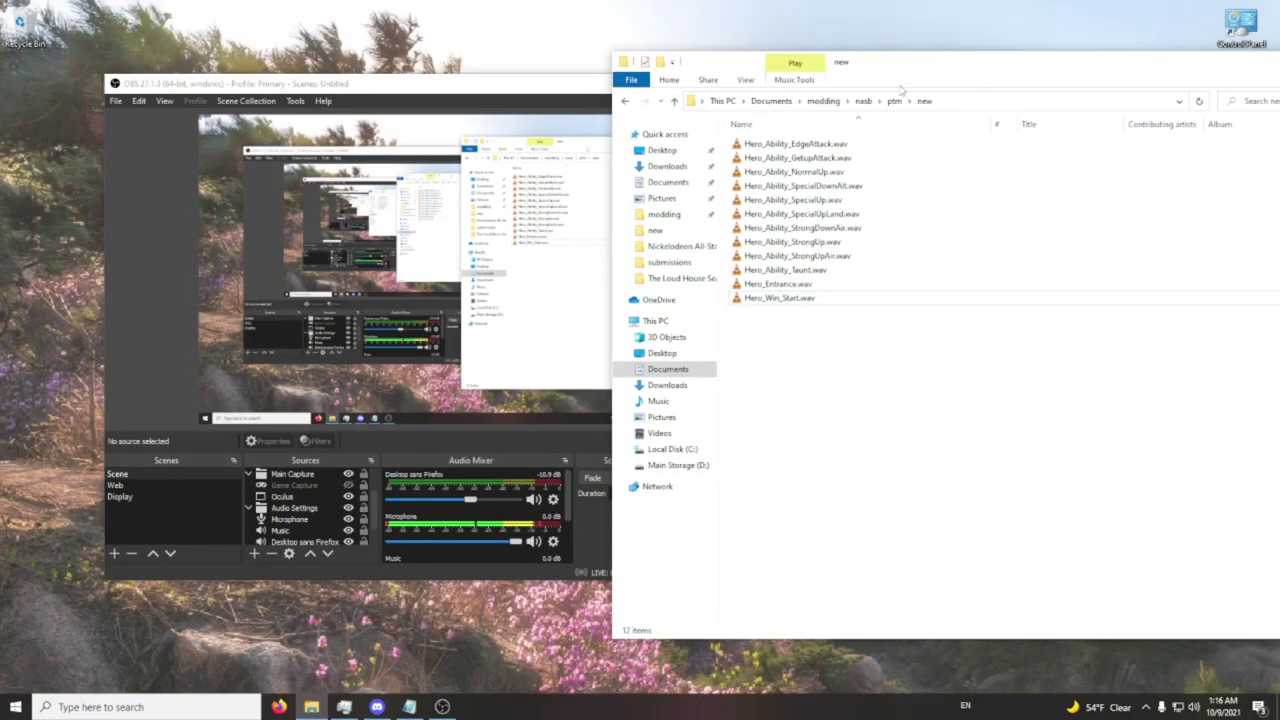
Return to the ptm folder and examine the contents of its source and txt folders
click(894, 101)
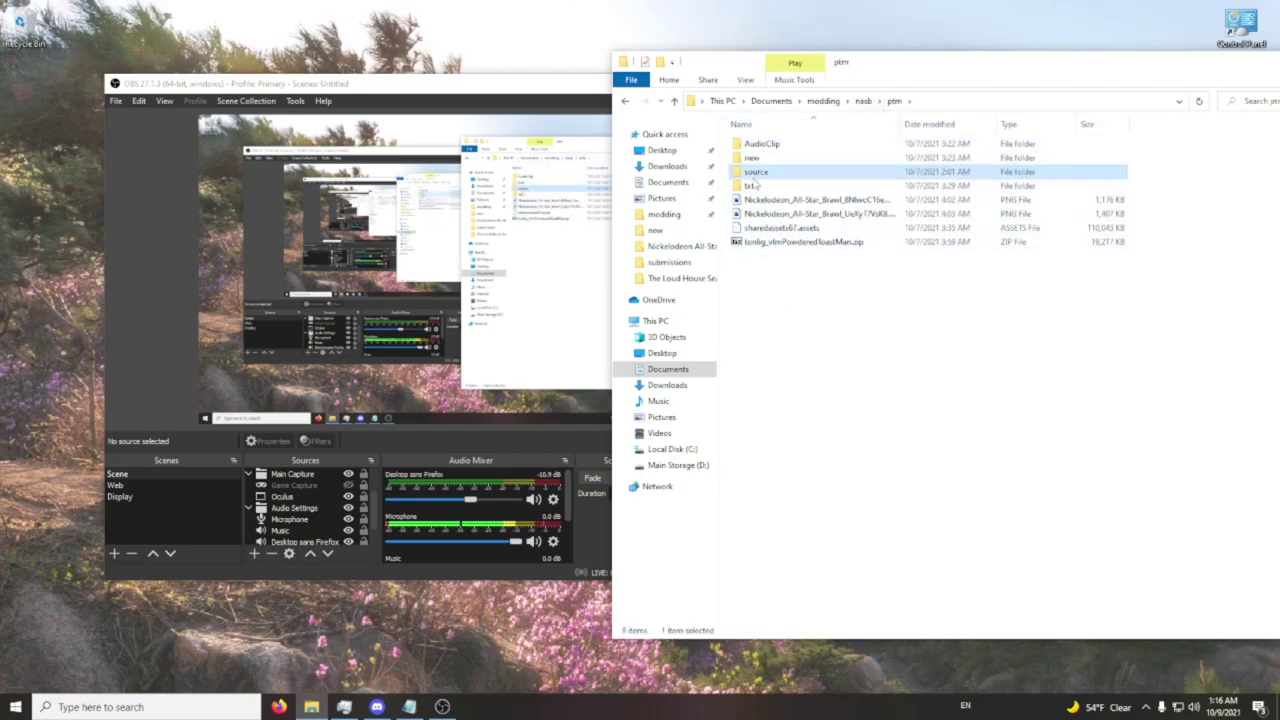
double_click(756, 171)
key(alt+Left)
double_click(752, 186)
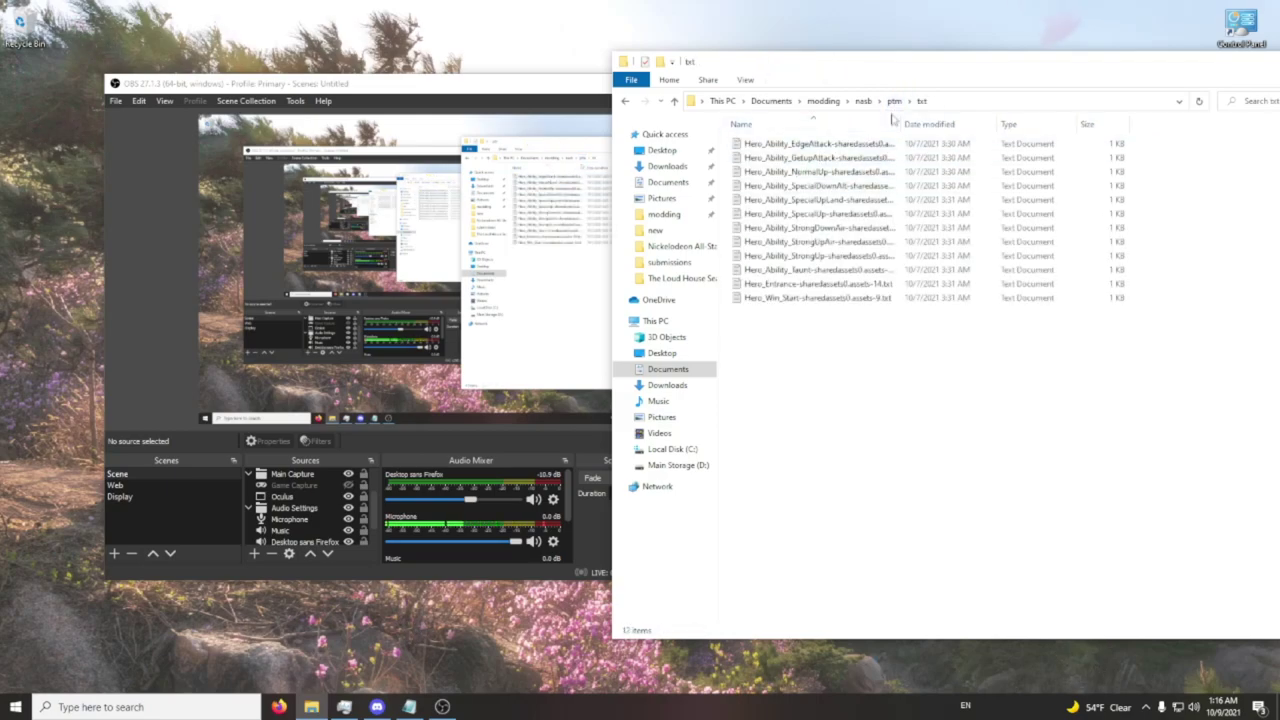
click(894, 102)
double_click(756, 171)
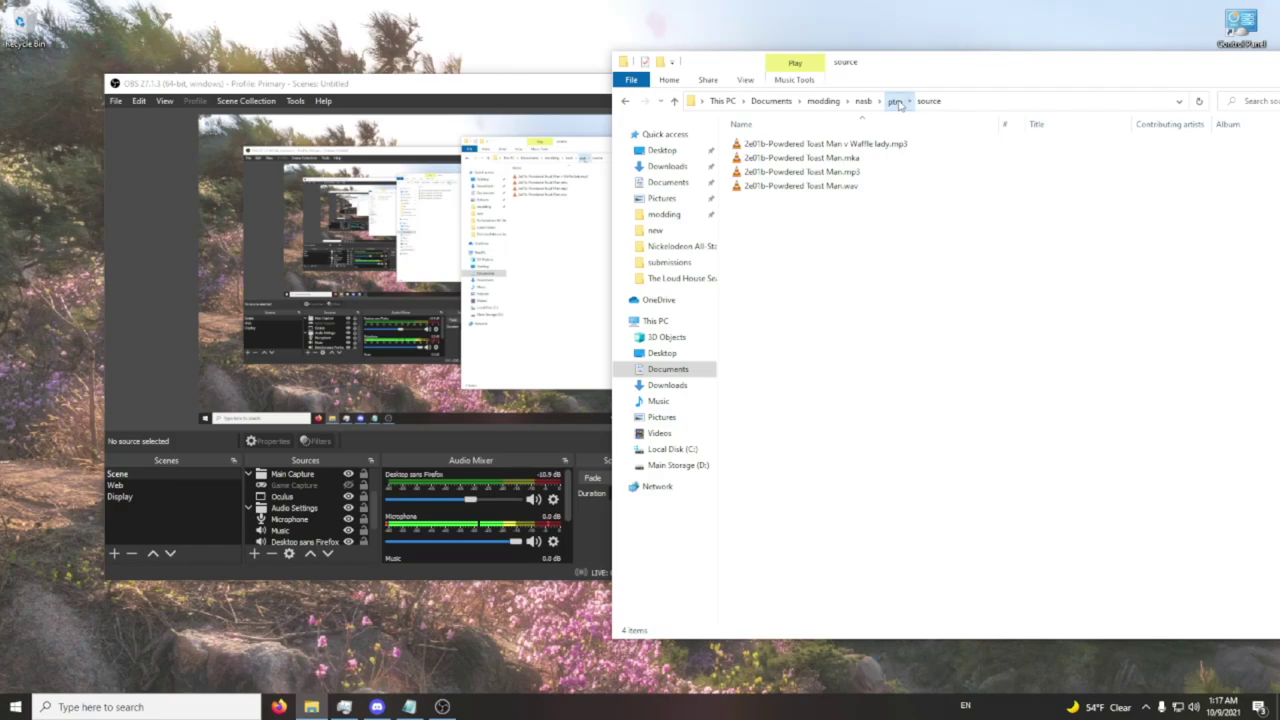
Go up from ptm to the modding folder and open its tools folder containing VoicepackPacker.exe
click(895, 101)
key(alt+Up)
double_click(751, 146)
right_click(775, 244)
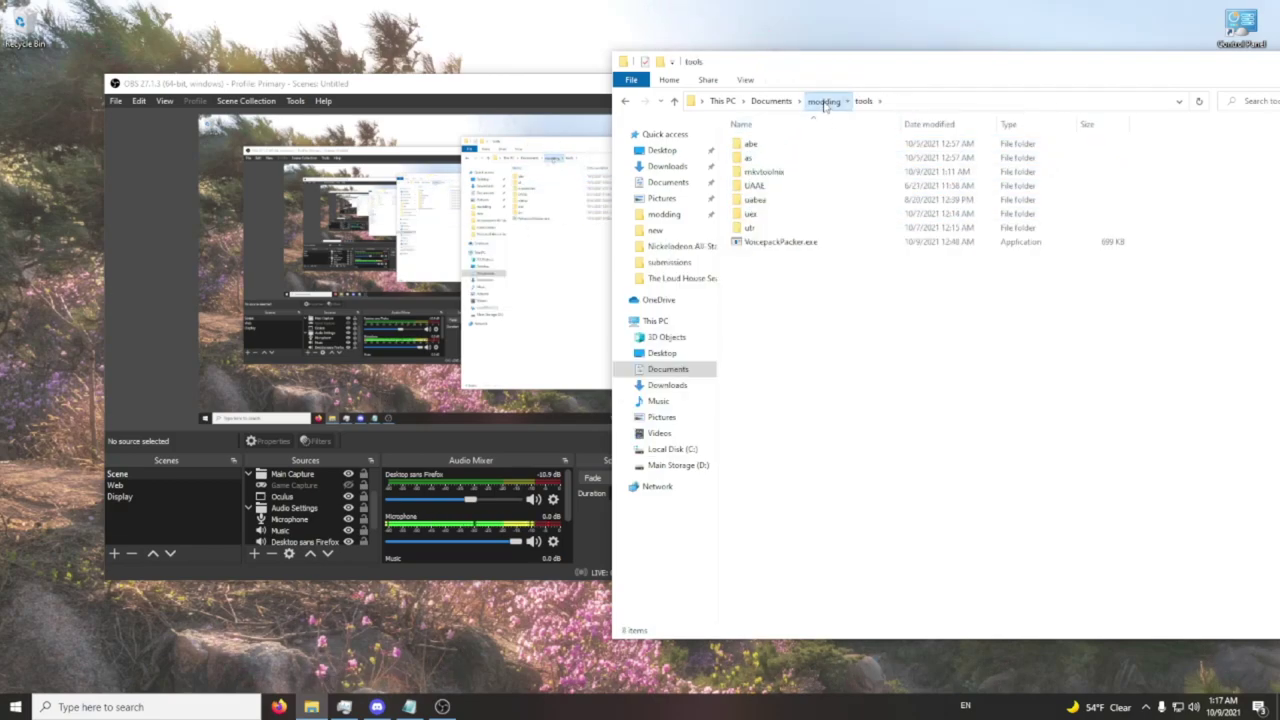
click(825, 102)
double_click(766, 157)
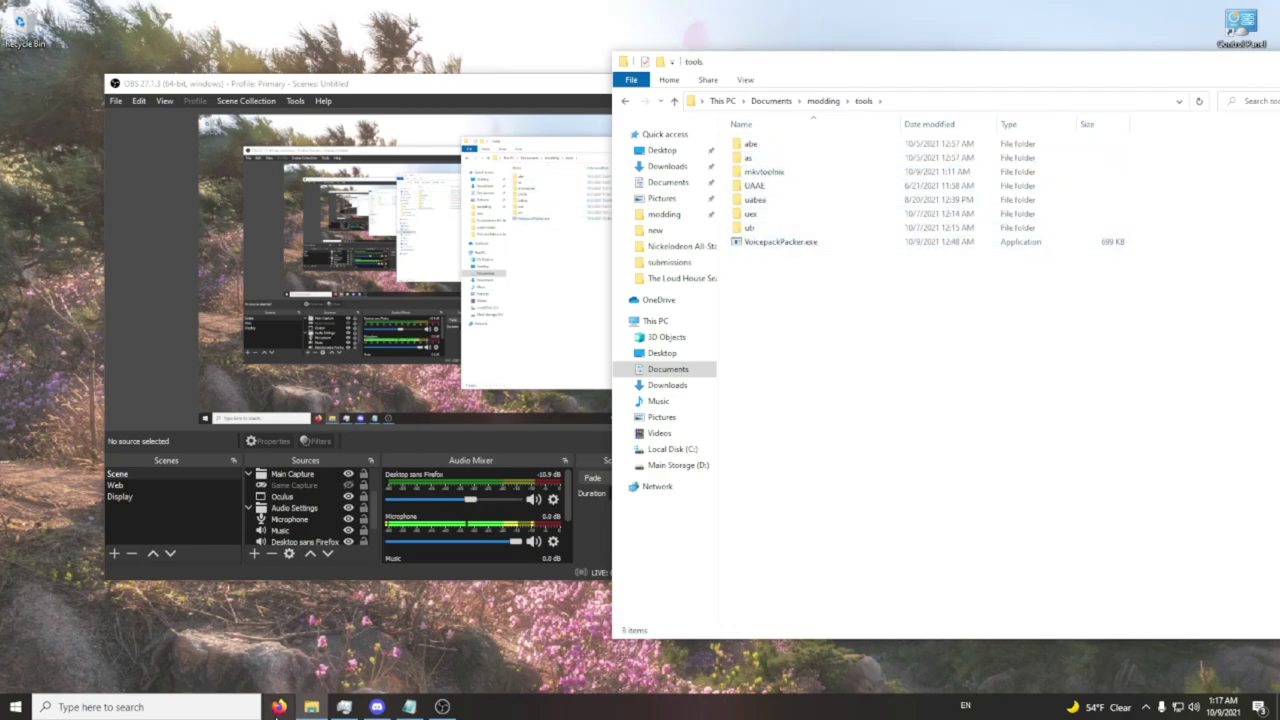
Switch to Firefox, open github.com and search it for "voicepack packer"
click(278, 707)
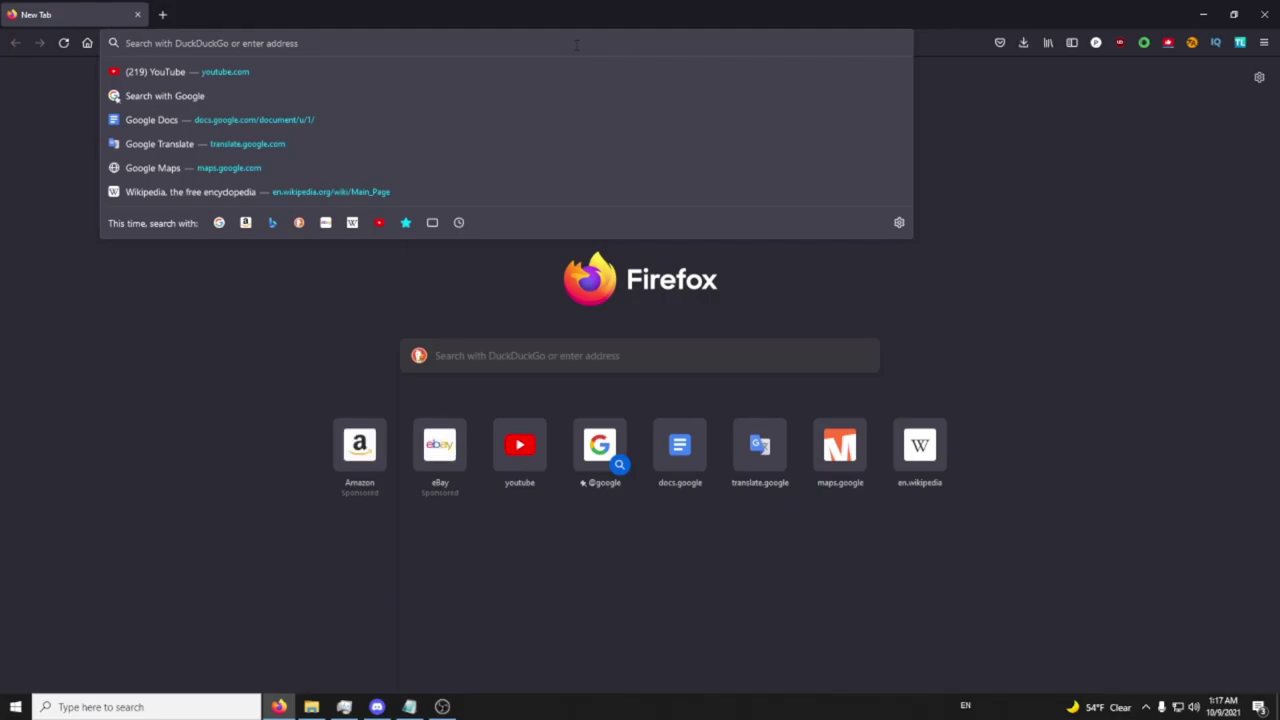
text(github.com)
key(Return)
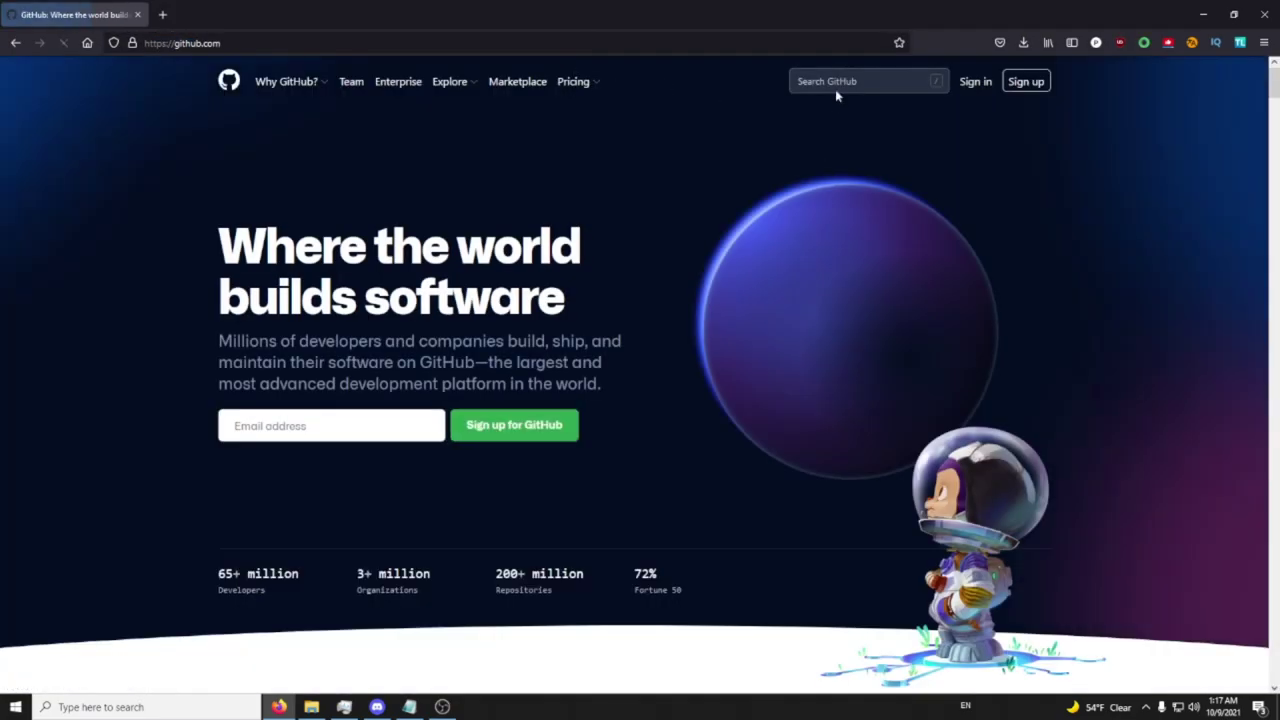
click(835, 86)
key(alt+Tab)
key(alt+Tab)
text(v)
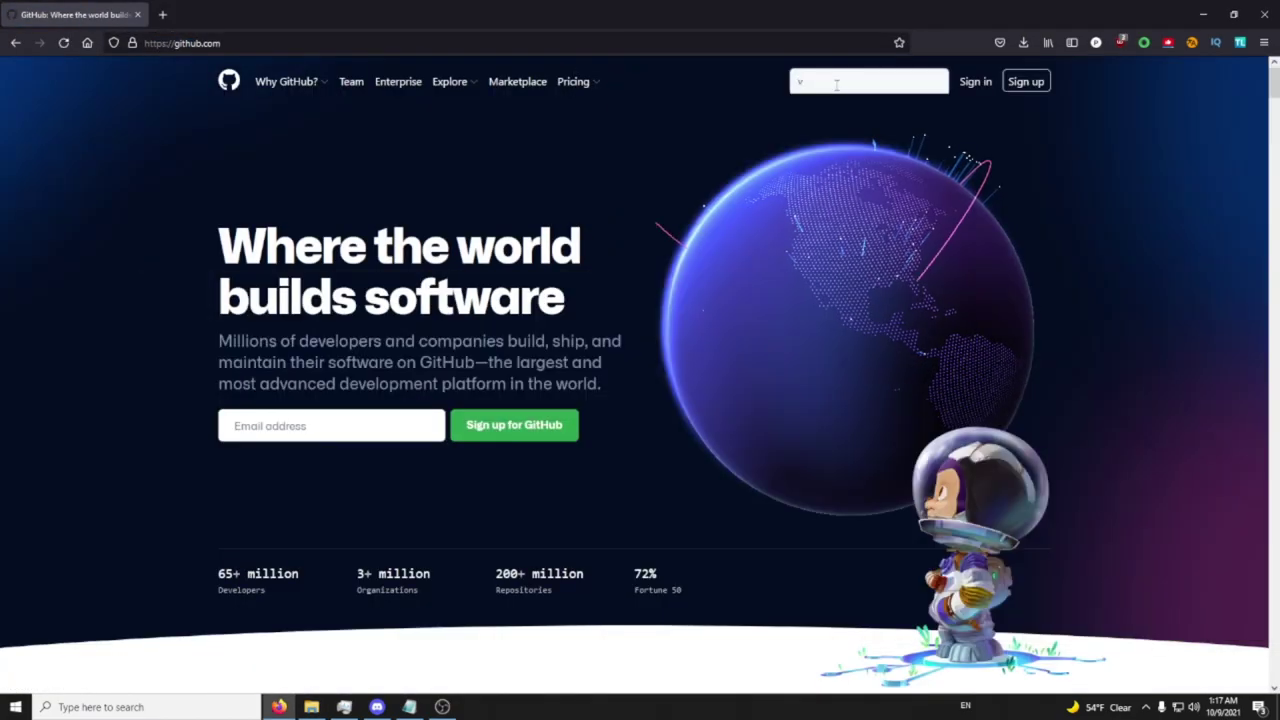
text(oicepack packer)
key(Return)
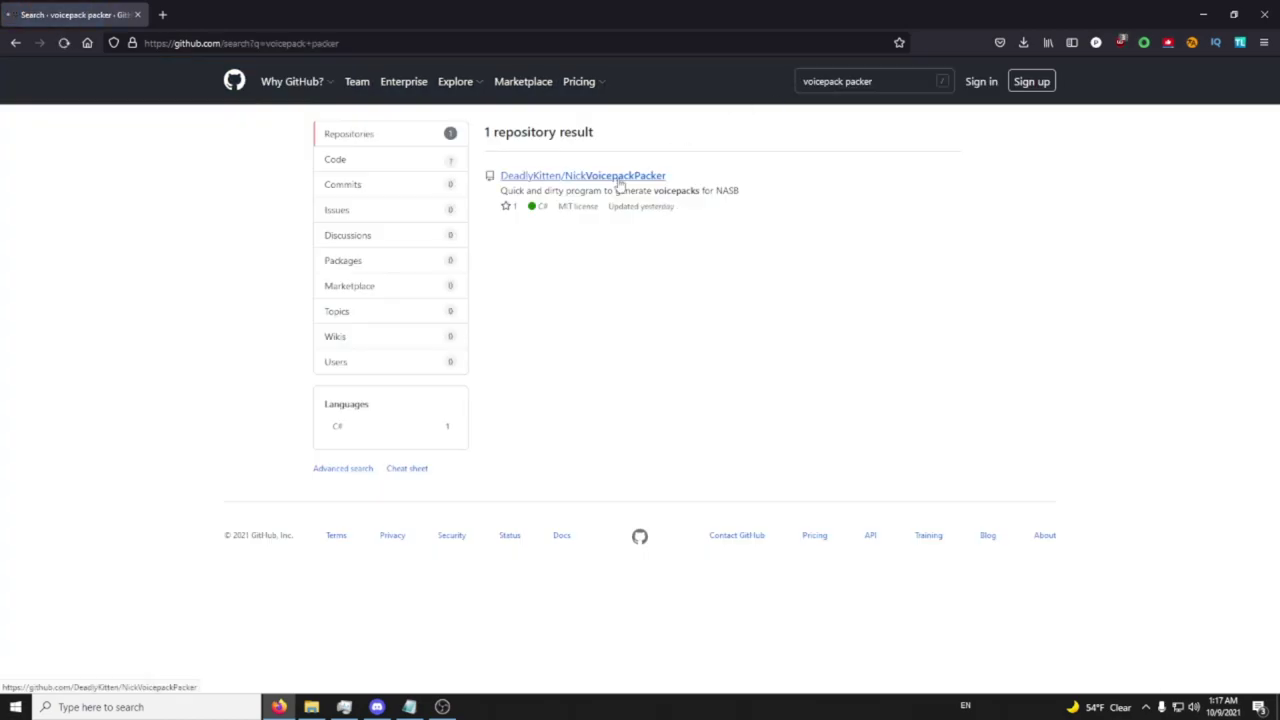
Open the NickVoicepackPacker repository, look through its file list and README, and close the browser
click(617, 177)
scroll(203, 272, down, 3)
scroll(205, 273, up, 3)
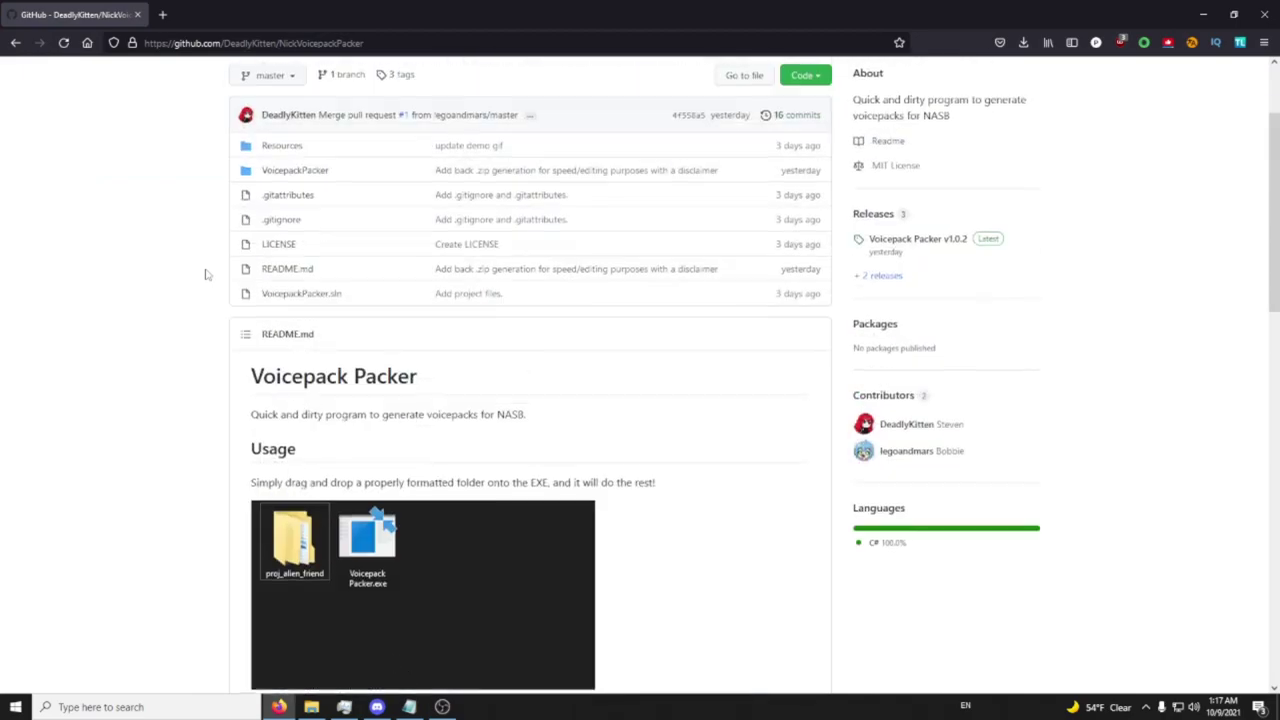
click(1265, 14)
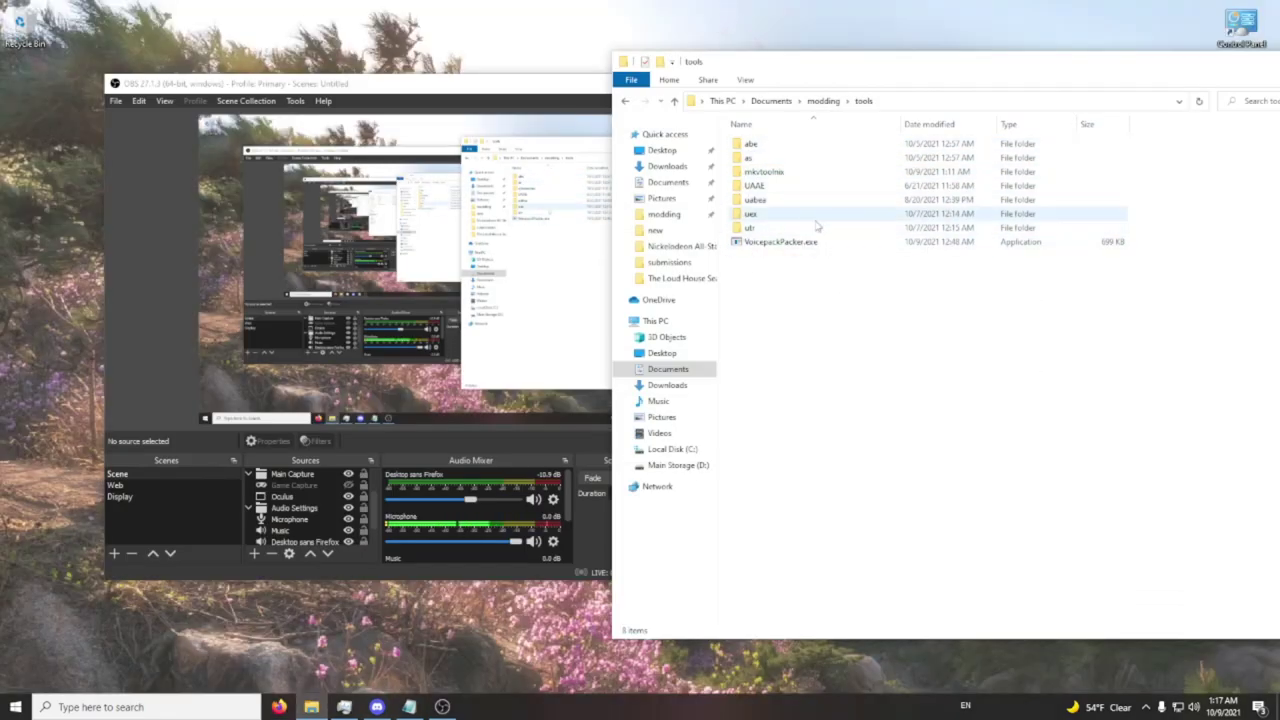
Open the as folder in tools to find AssetStudioGUI.exe, and search the web in Firefox for "assetstudio gui"
click(766, 173)
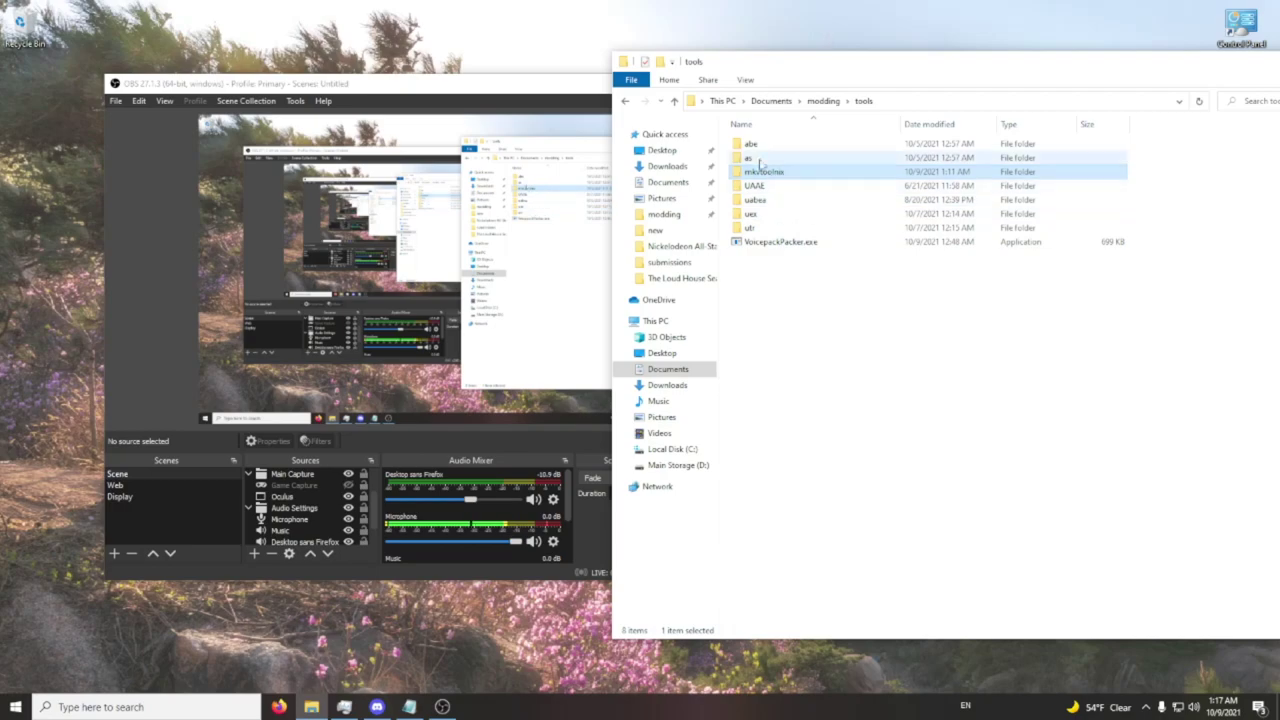
double_click(752, 158)
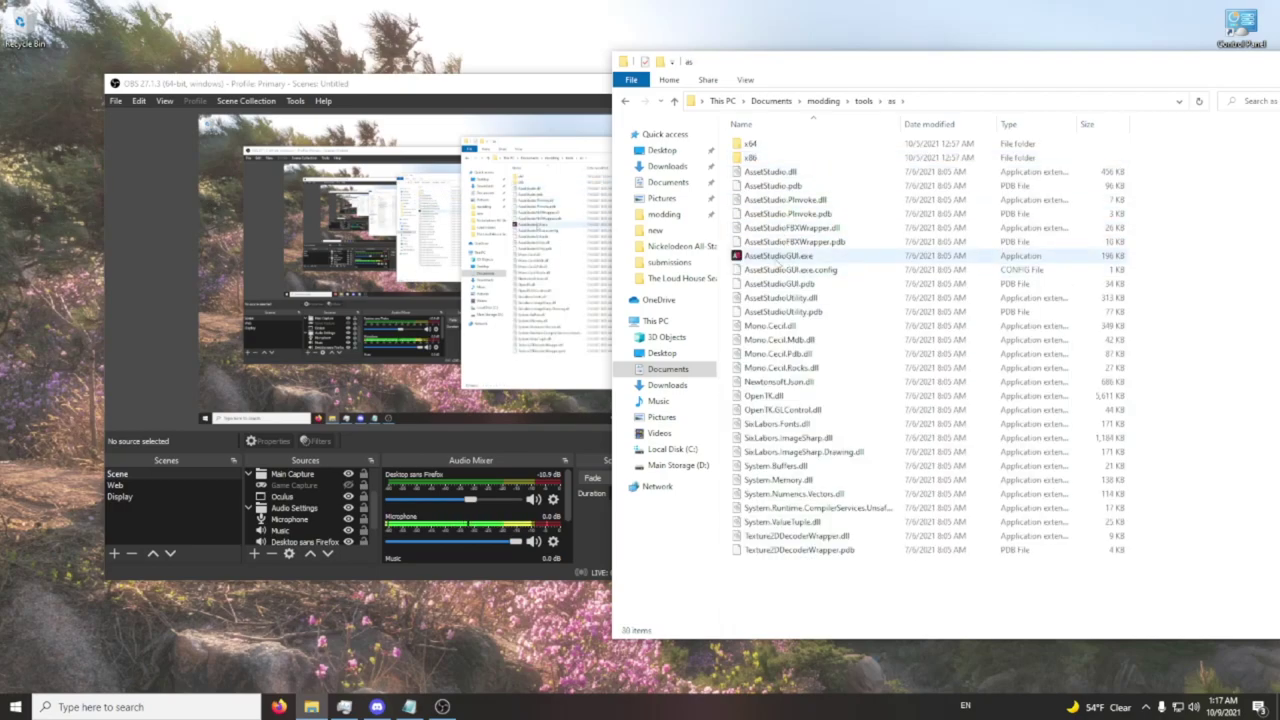
click(279, 707)
text(a)
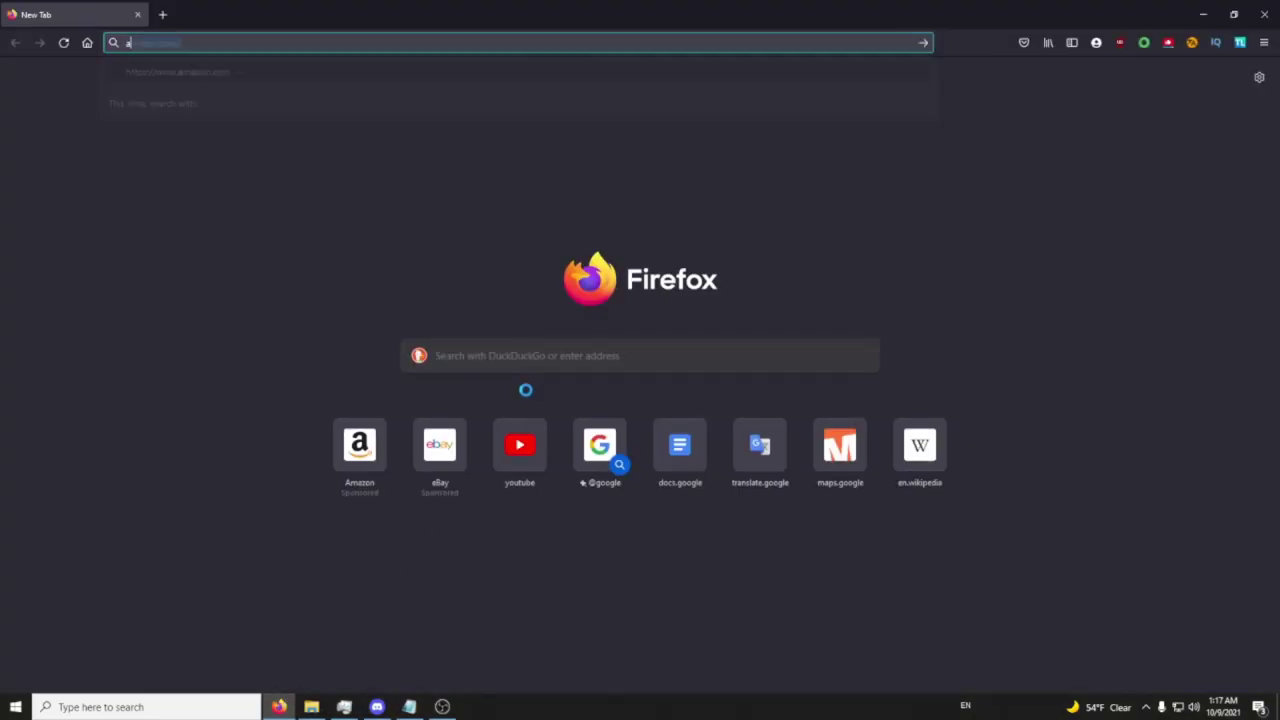
text(ssetsuid)
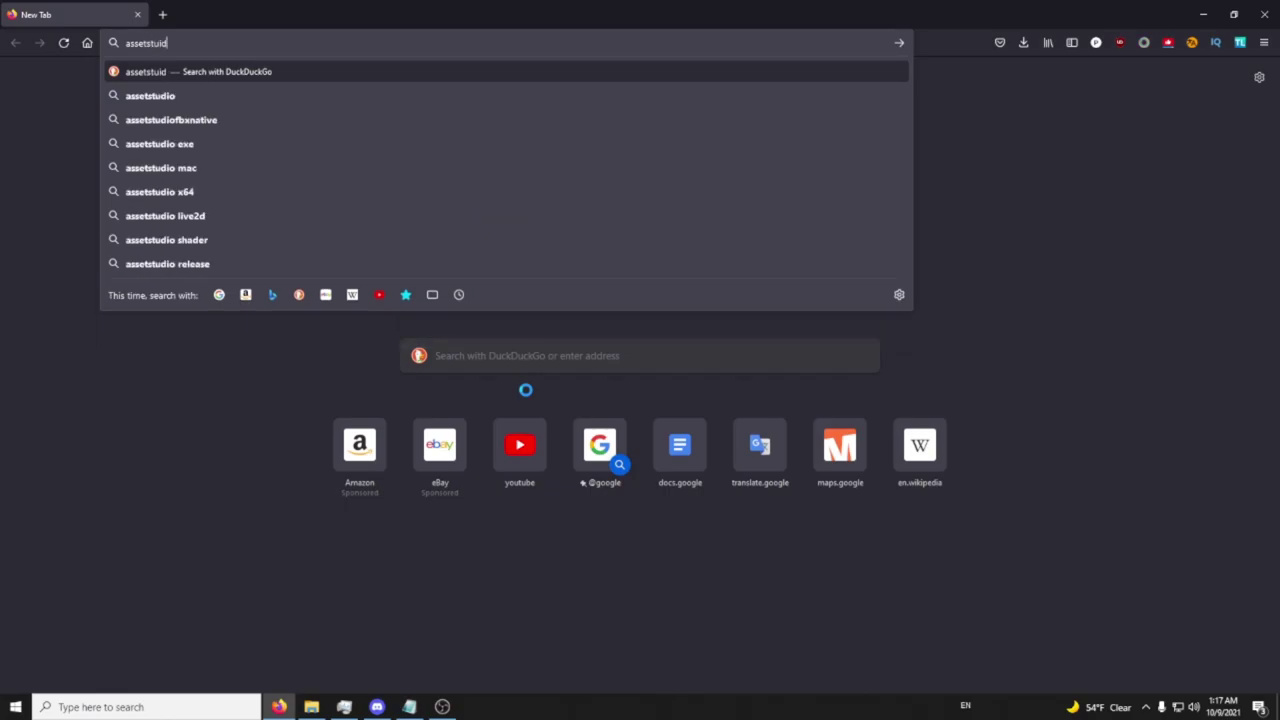
text( gui)
key(Return)
scroll(263, 248, down, 3)
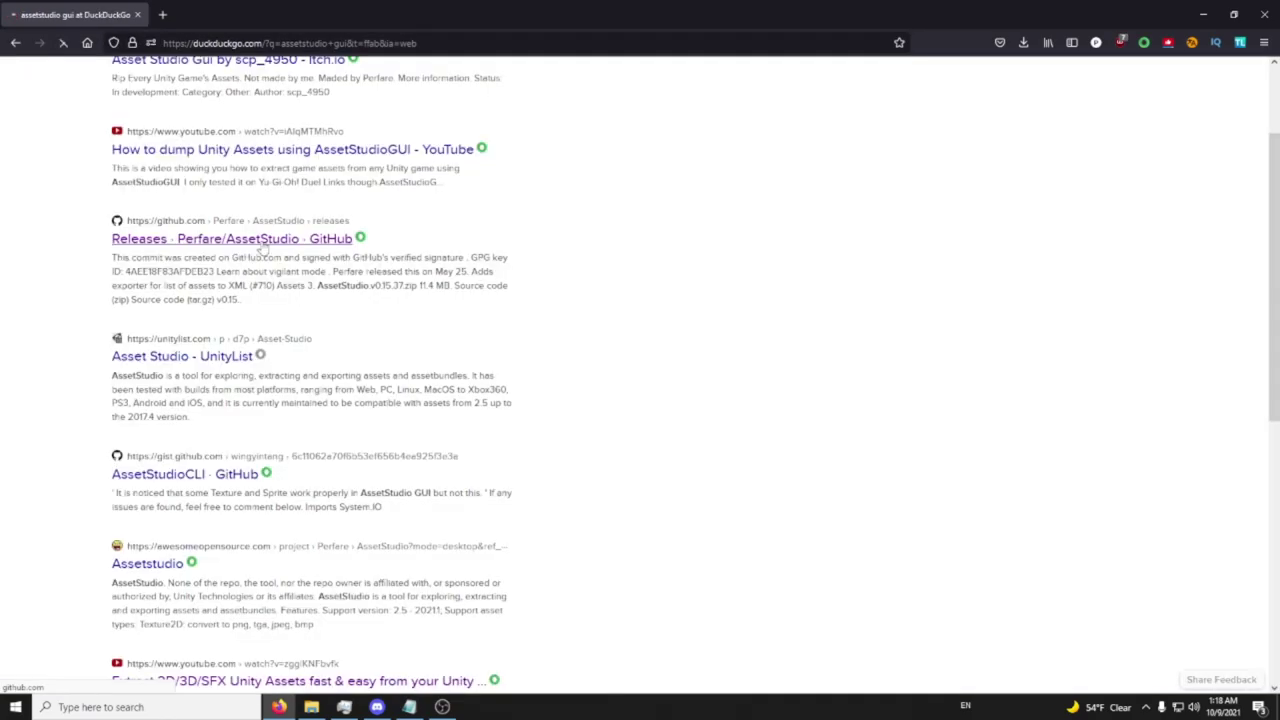
Open the Perfare/AssetStudio GitHub repository from the search results, look through its page, and open the AssetStudio v0.16.0 release
scroll(243, 254, down, 3)
scroll(223, 260, up, 3)
click(130, 127)
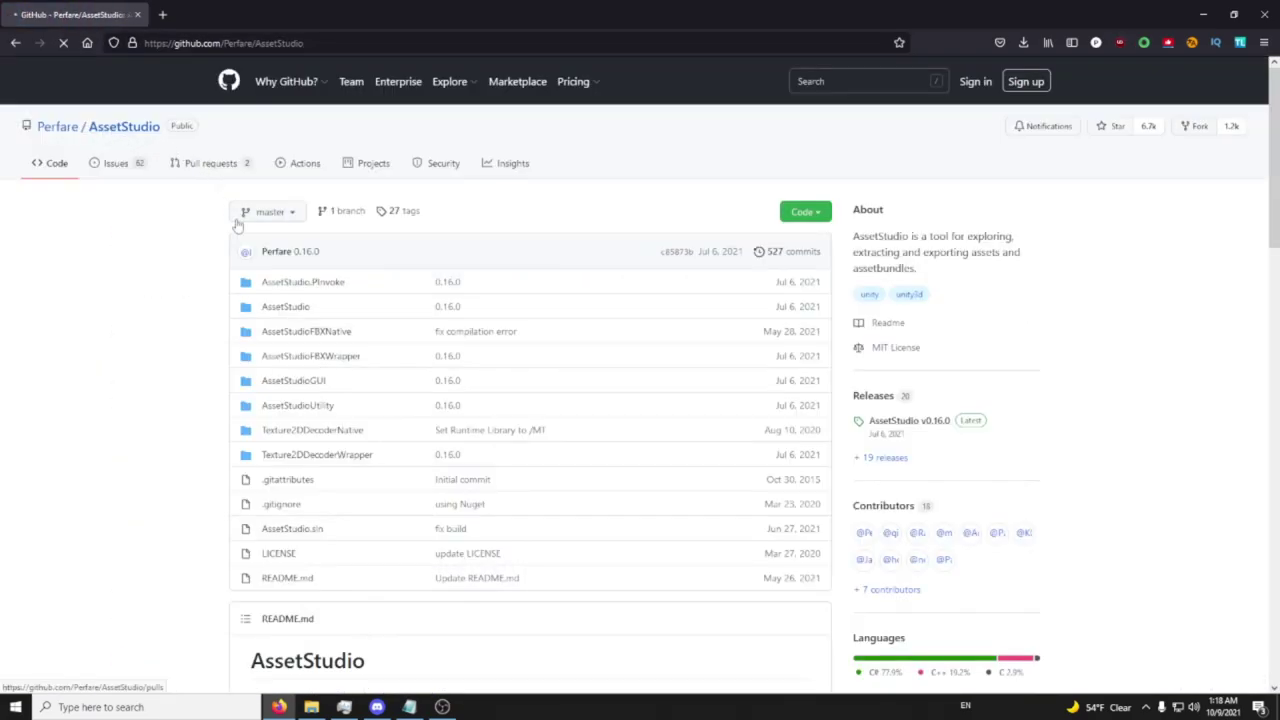
scroll(200, 270, down, 3)
scroll(184, 287, down, 2)
scroll(169, 309, up, 5)
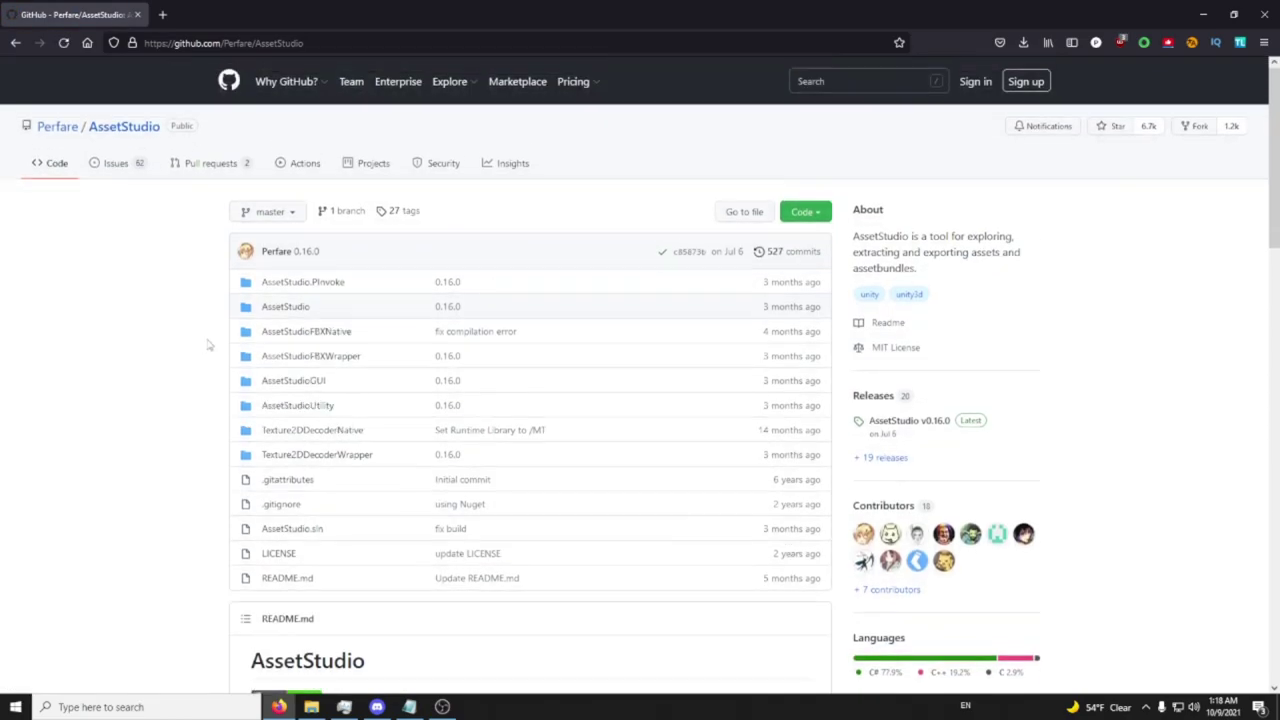
click(930, 425)
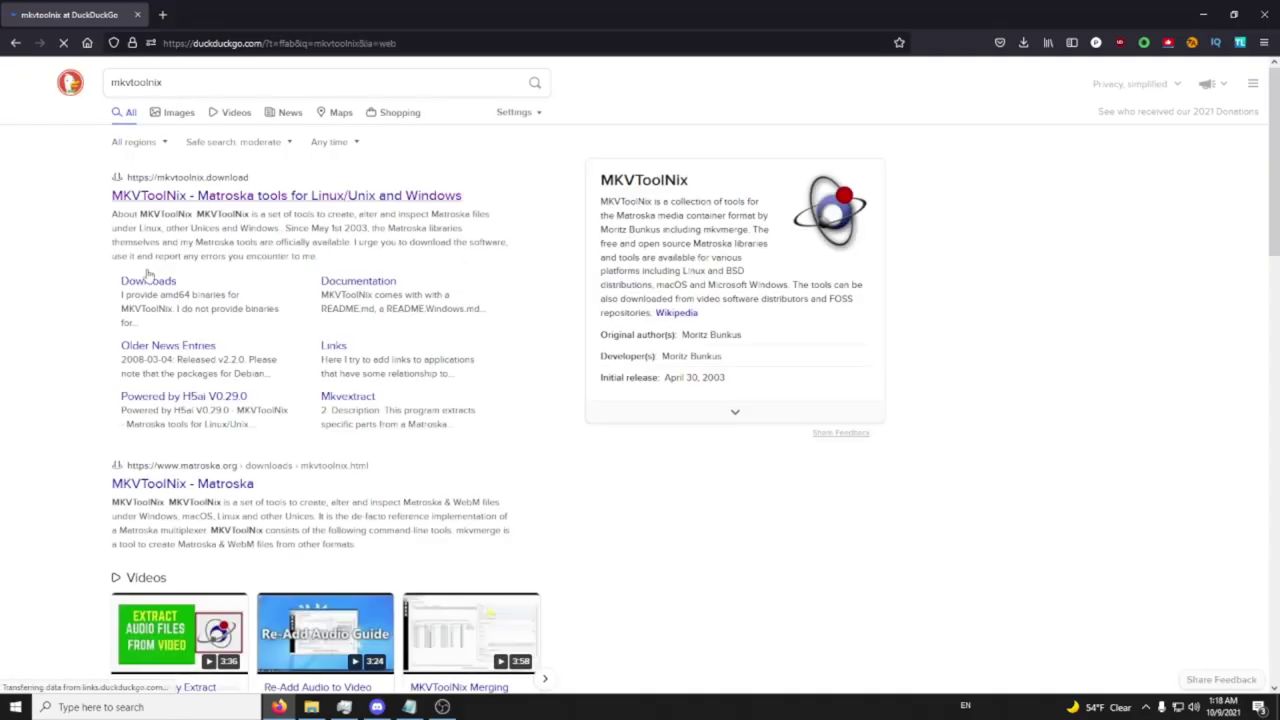
Open the MKVToolNix website from the search results, look it over, close the browser and locate the mkvtoolnix folder in tools
click(200, 197)
scroll(527, 417, down, 2)
scroll(527, 417, up, 2)
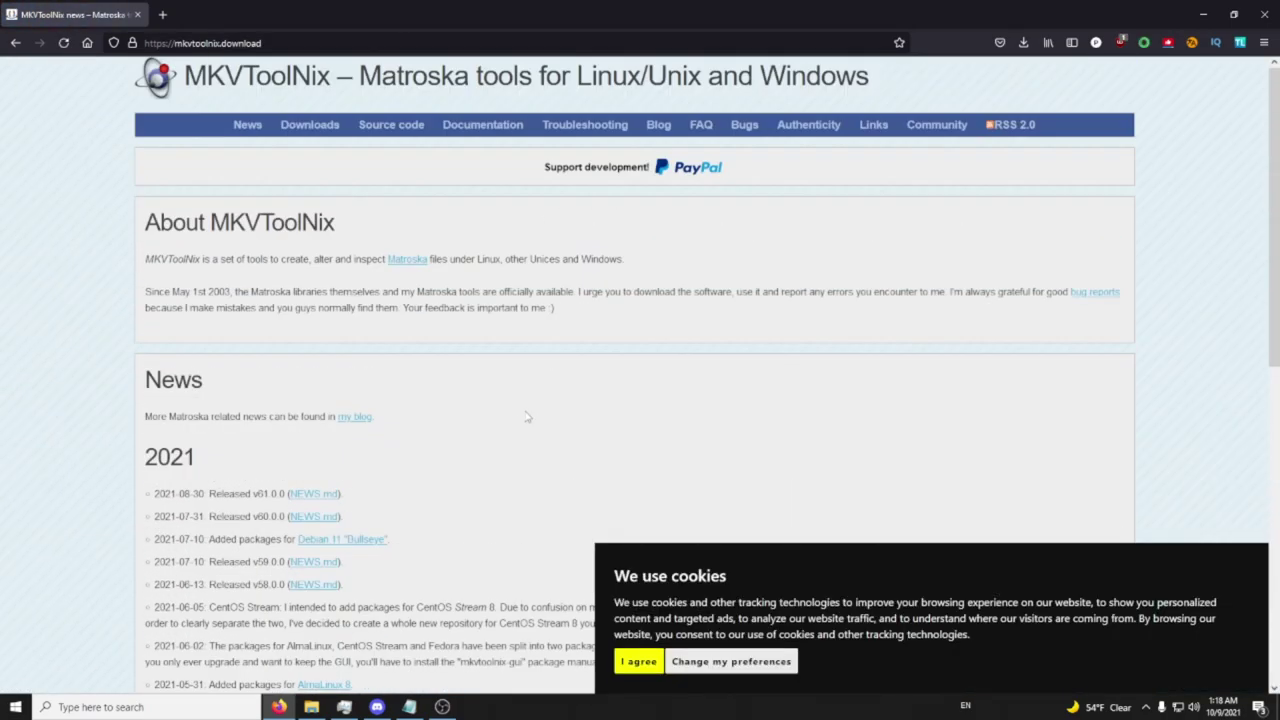
click(1274, 6)
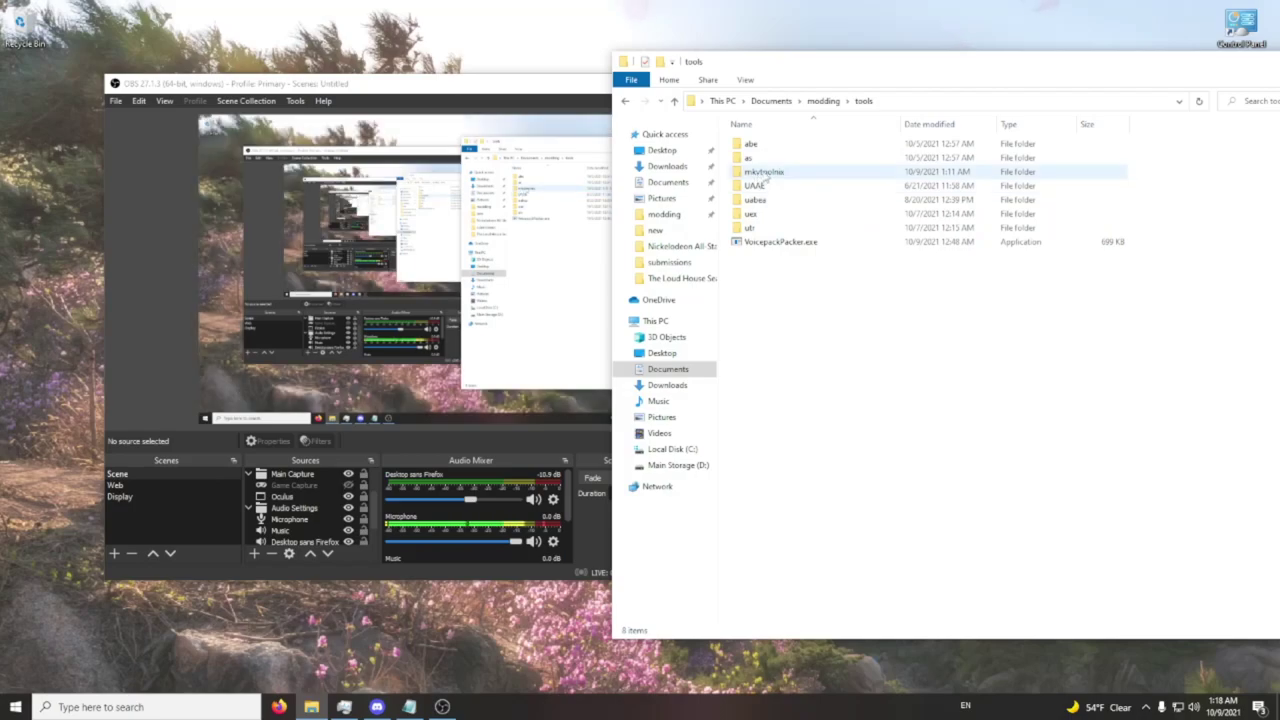
click(766, 174)
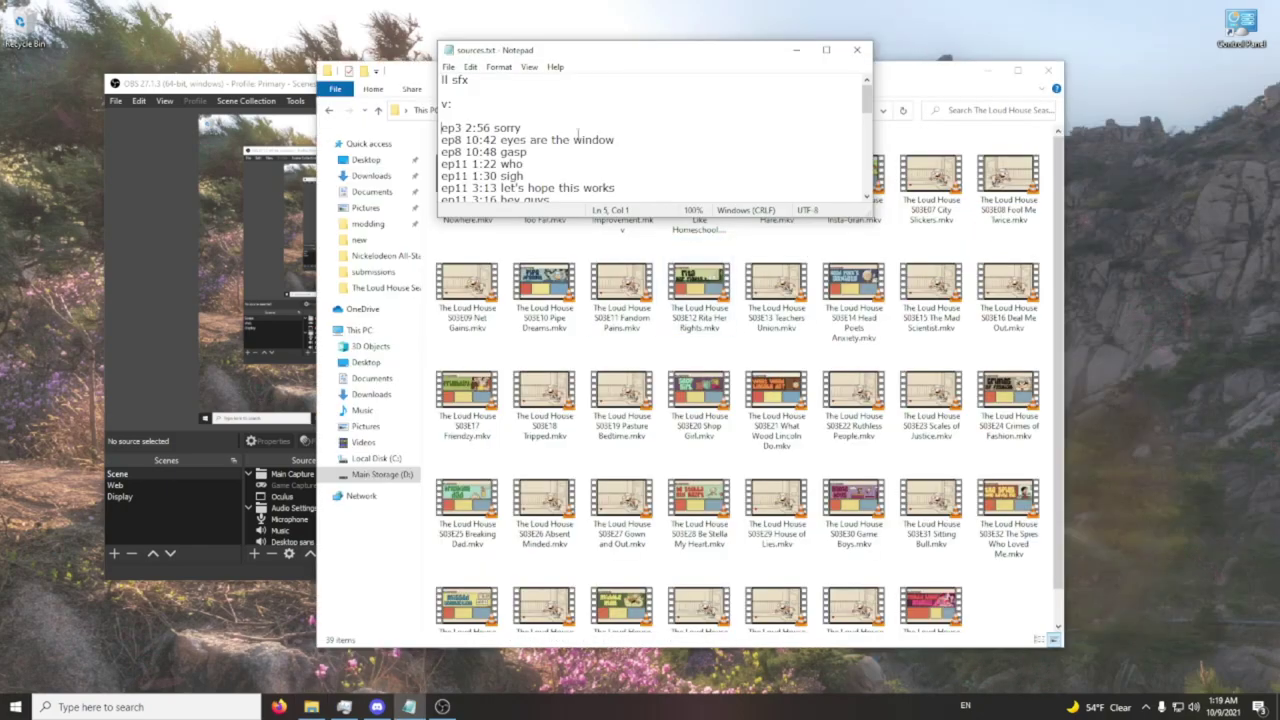
Look through the clip timestamps in sources.txt and move the Notepad and File Explorer windows apart
drag(631, 52, 582, 26)
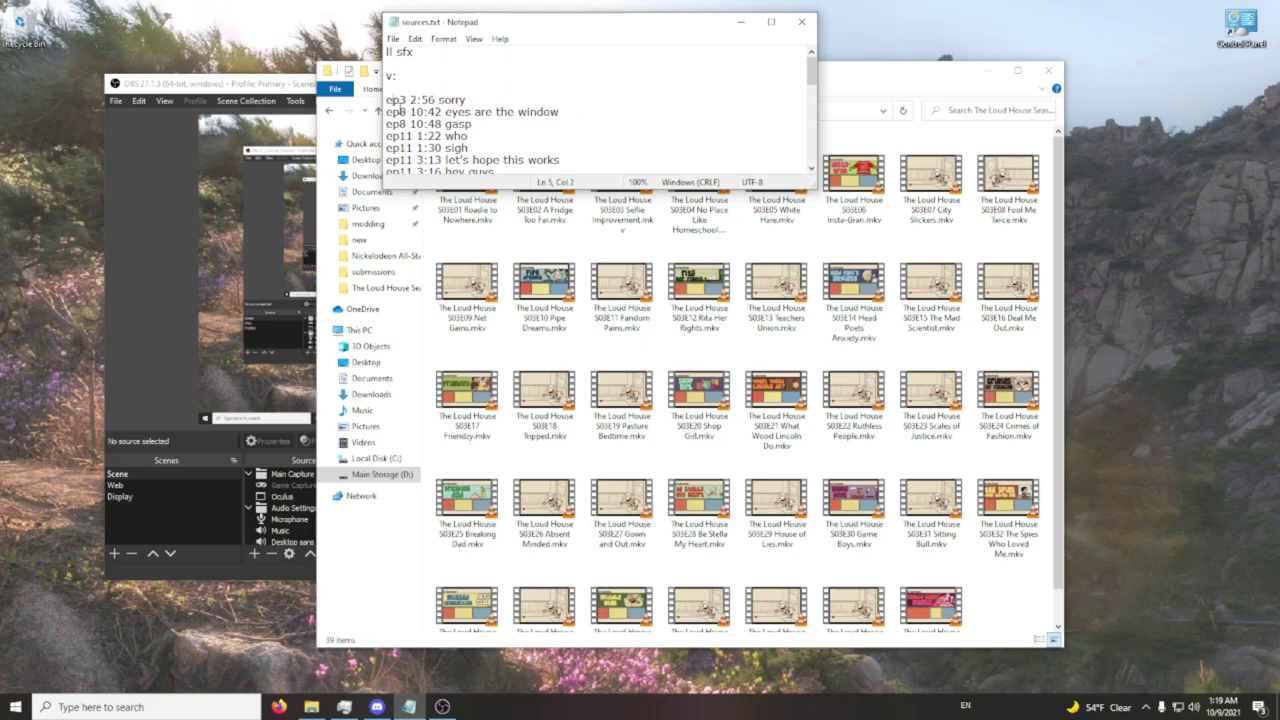
scroll(401, 124, down, 12)
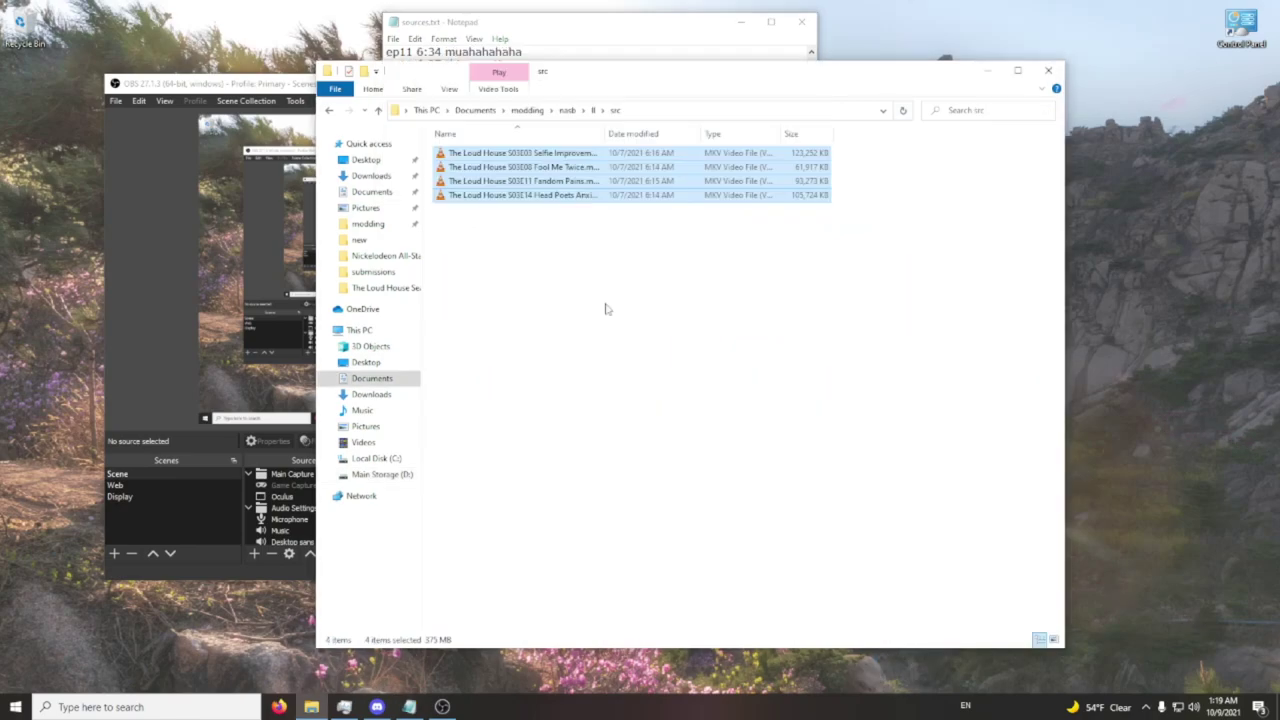
drag(562, 27, 988, 318)
drag(714, 78, 573, 94)
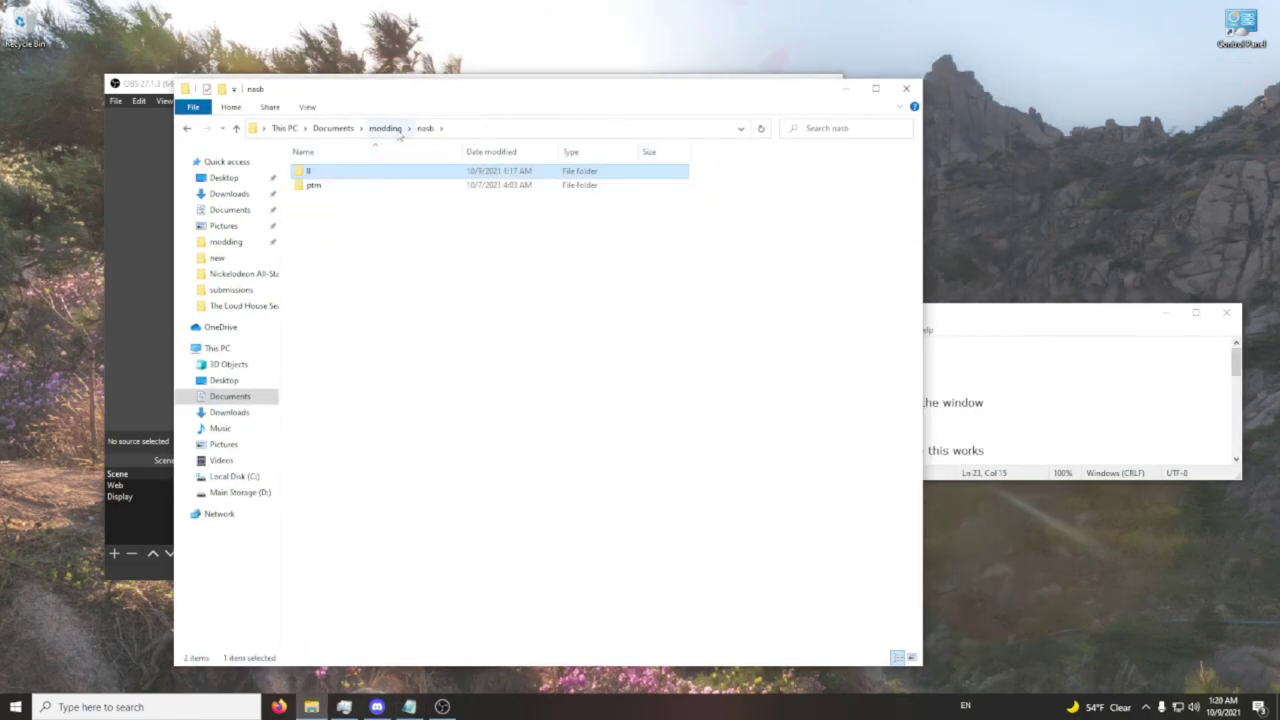
Go to the mkvtoolnix folder inside modding's tools folder and launch mkvtoolnix-gui.exe
click(391, 128)
double_click(315, 185)
double_click(328, 199)
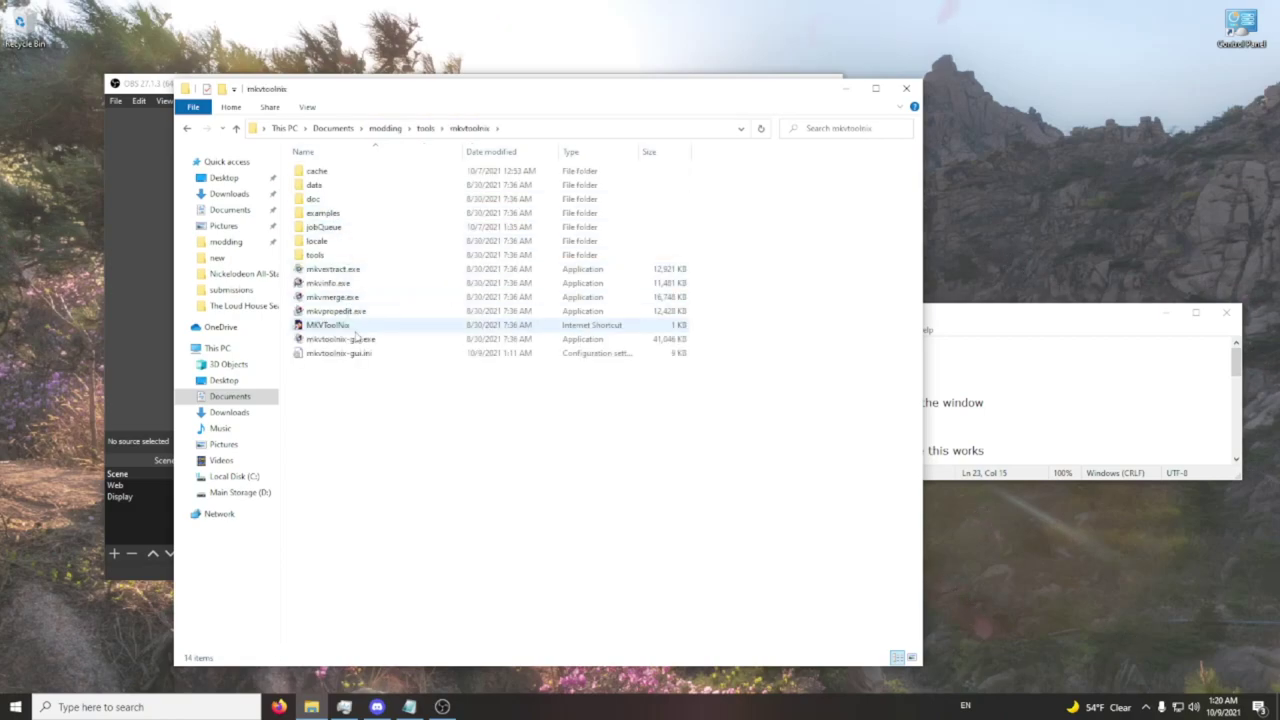
click(357, 340)
double_click(357, 340)
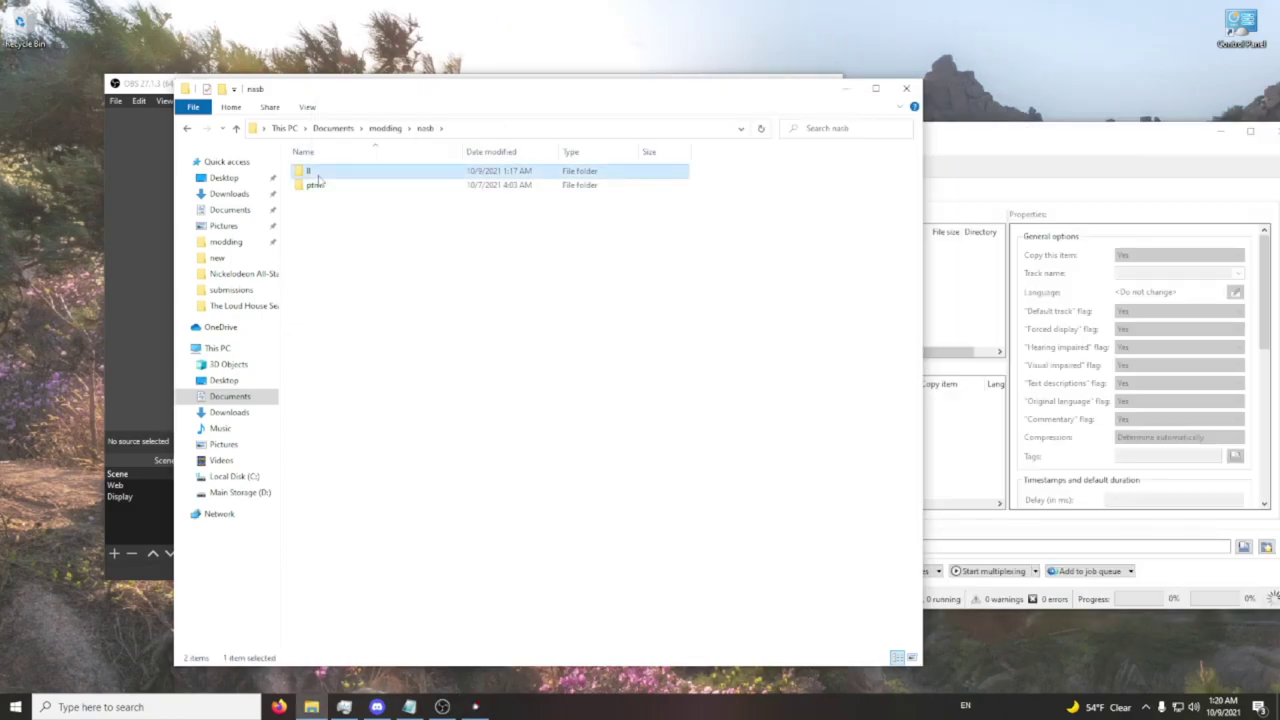
Open the src folder inside nasb's ll folder and add The Loud House S03E03 Selfie Improvement.mkv to MKVToolNix as a source file
double_click(312, 171)
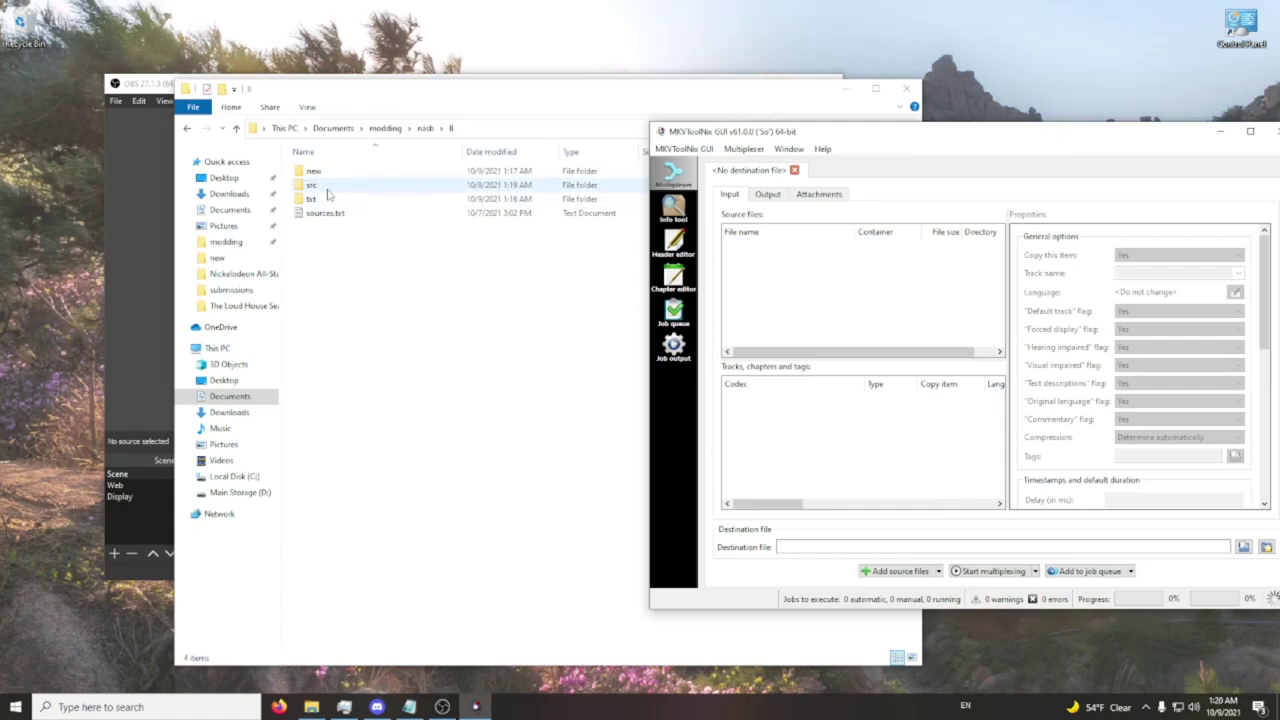
double_click(313, 185)
click(988, 143)
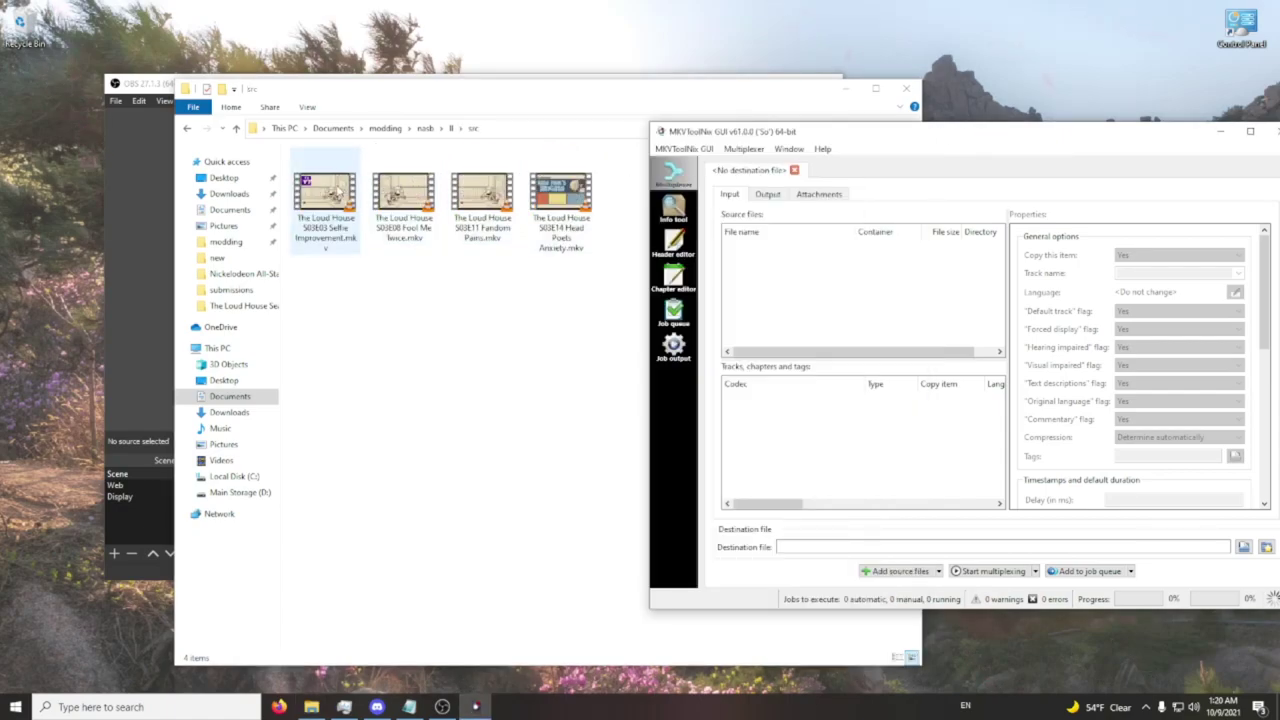
drag(577, 247, 832, 292)
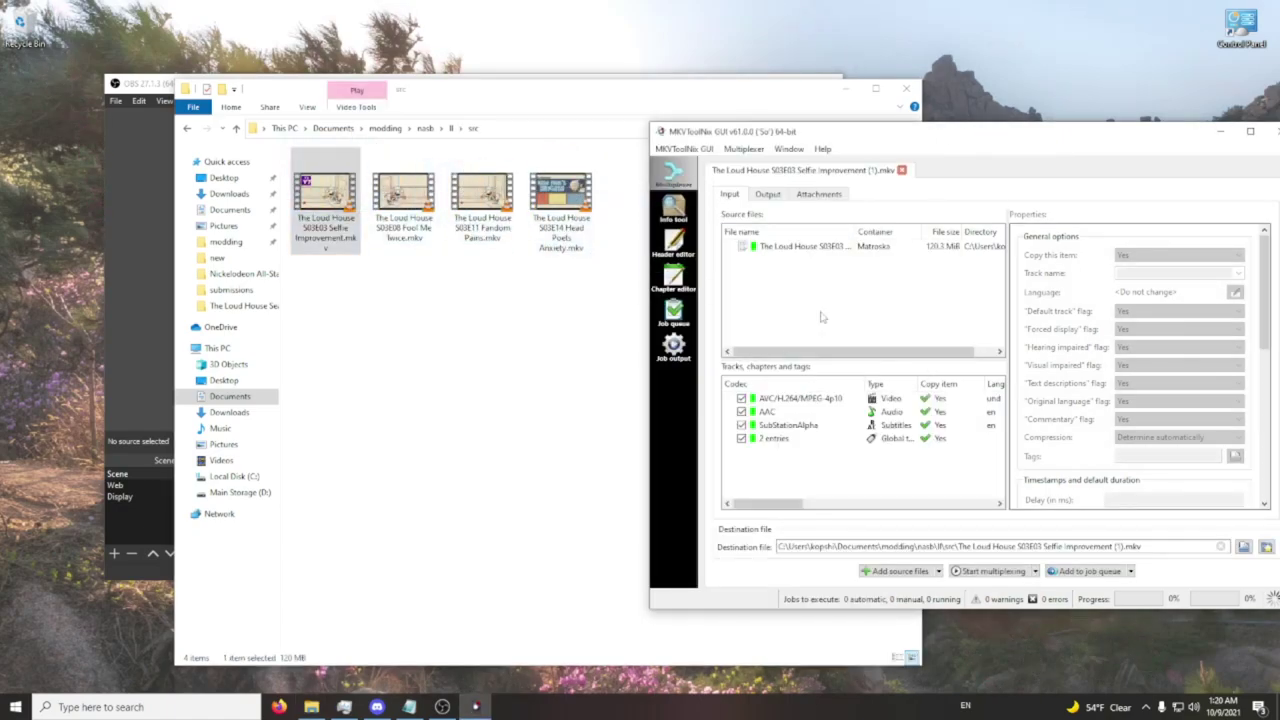
Exclude the video, subtitle and global tag entries so only the AAC audio track gets copied
click(741, 398)
click(741, 425)
drag(775, 504, 737, 500)
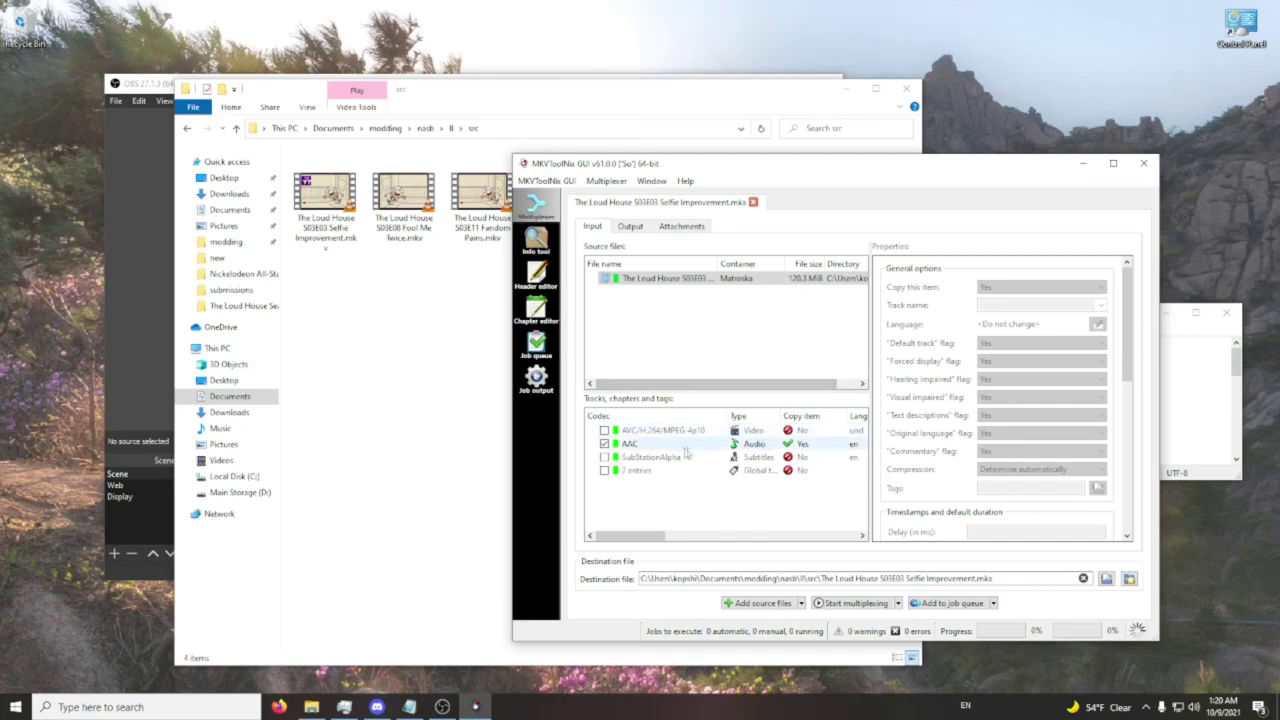
Save the destination as The Loud House S03E03 Selfie Improvement.mka in src, run the multiplexing, and play the extracted file in VLC
click(1106, 579)
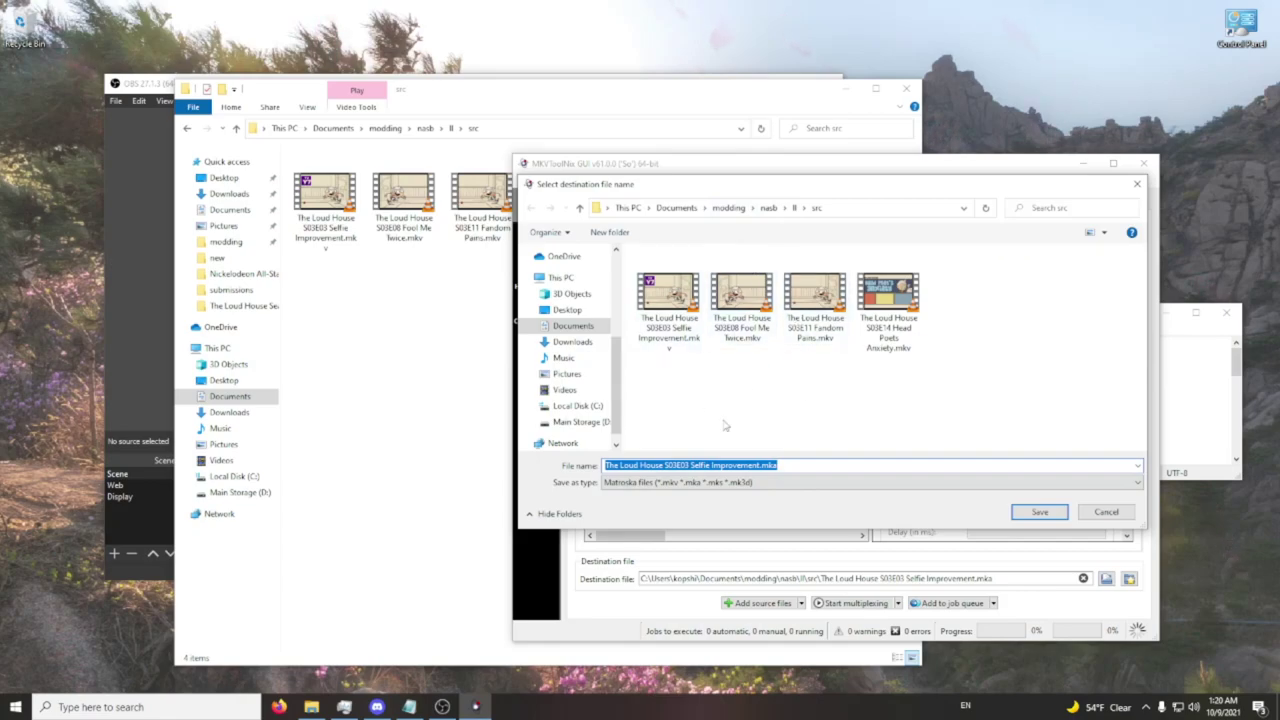
key(Return)
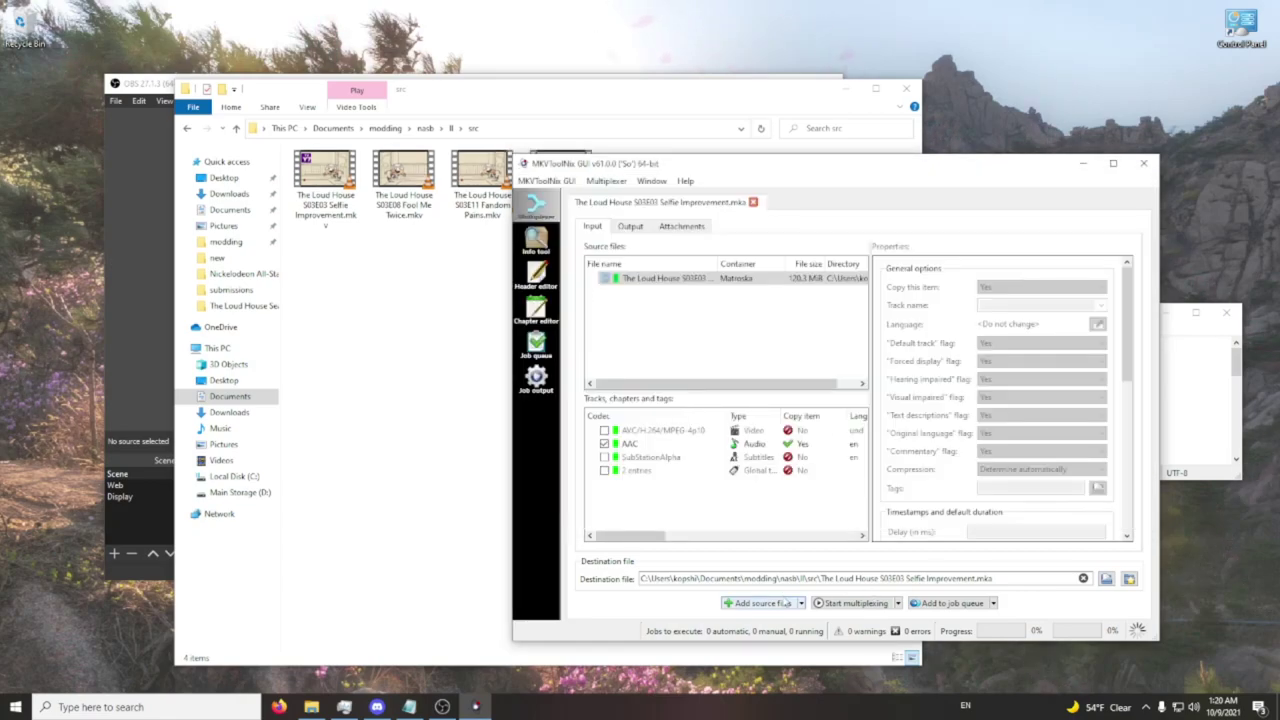
click(856, 603)
click(316, 209)
double_click(337, 195)
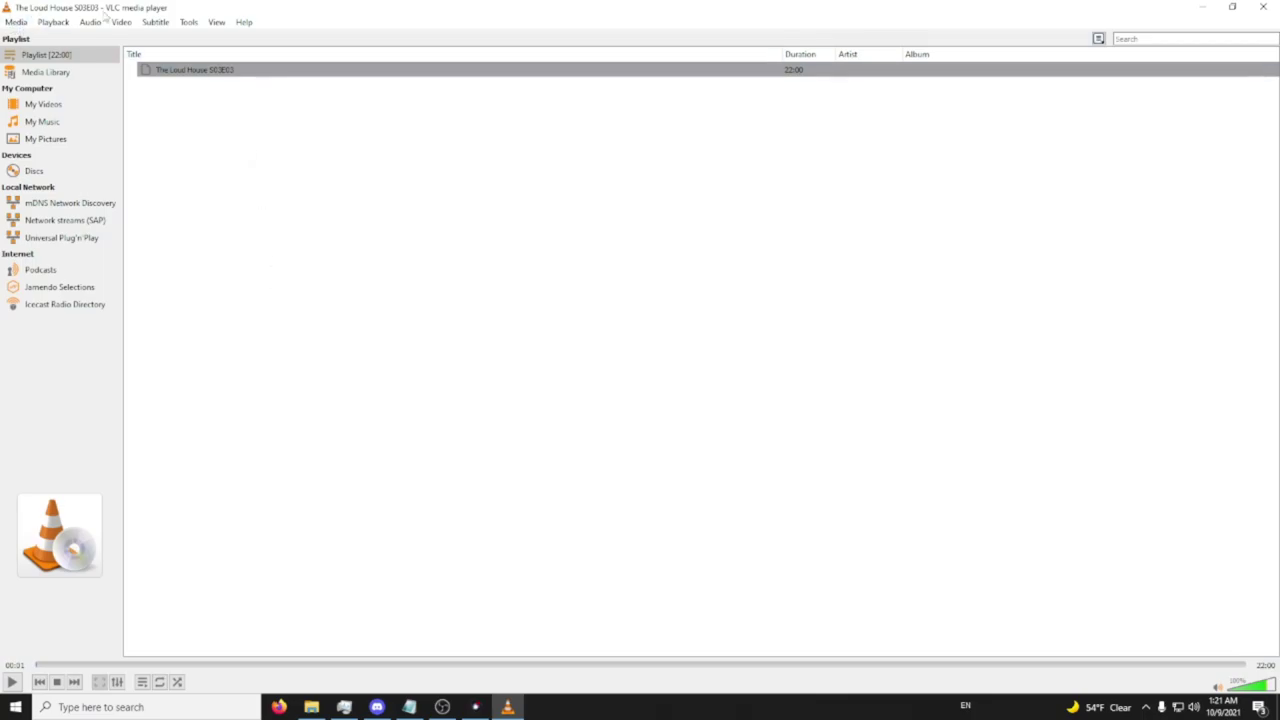
Search the web for "vlc" in Firefox, look over the VideoLAN download page for VLC, and close the browser
click(282, 706)
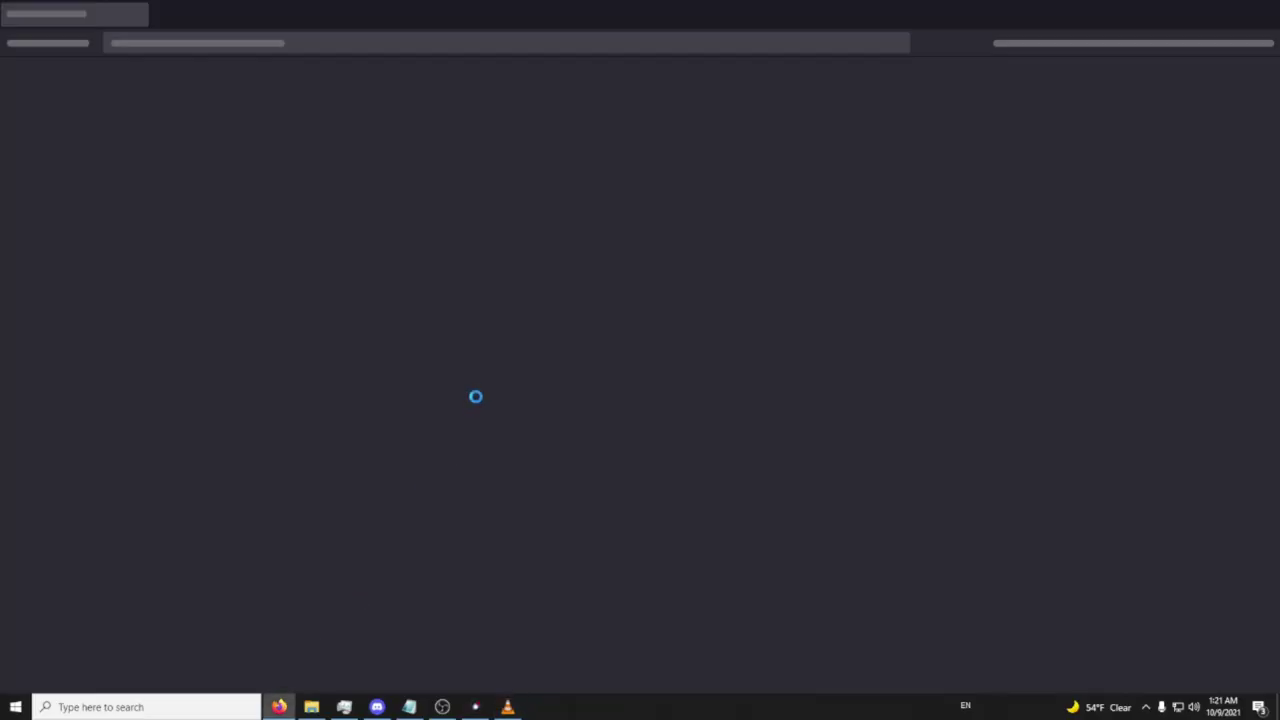
text(vlc)
key(Return)
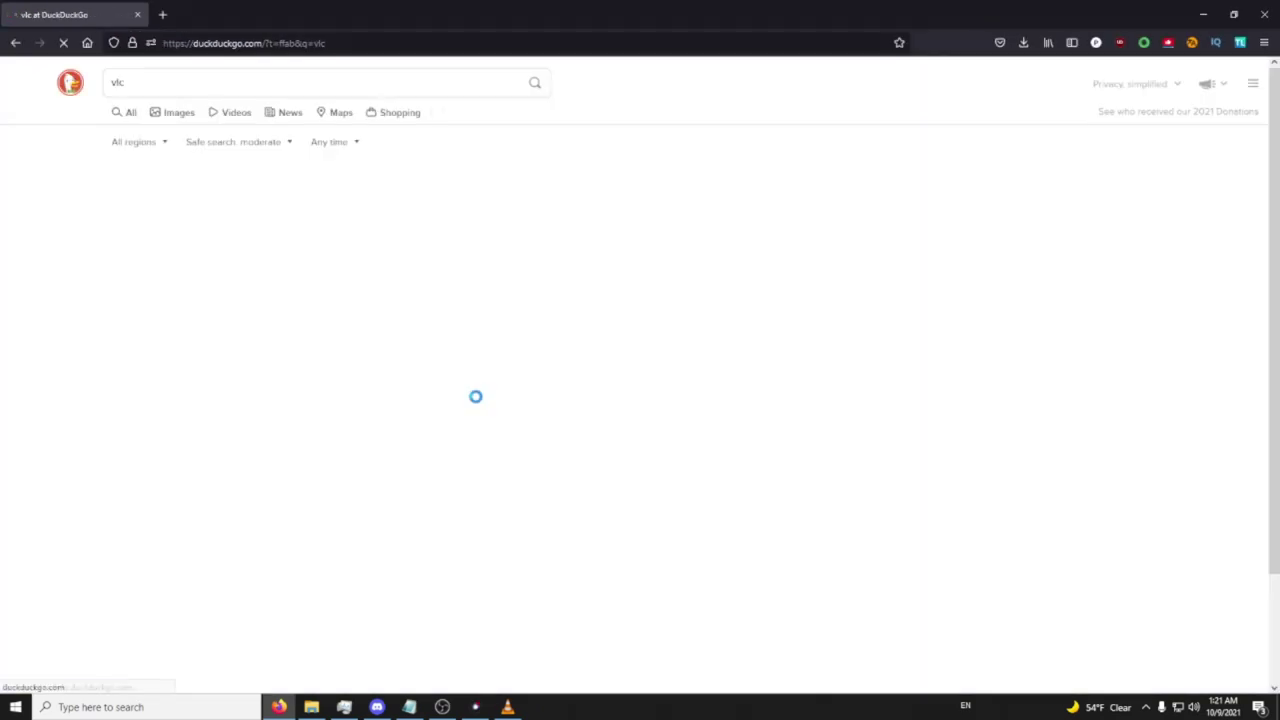
click(296, 199)
scroll(553, 260, down, 2)
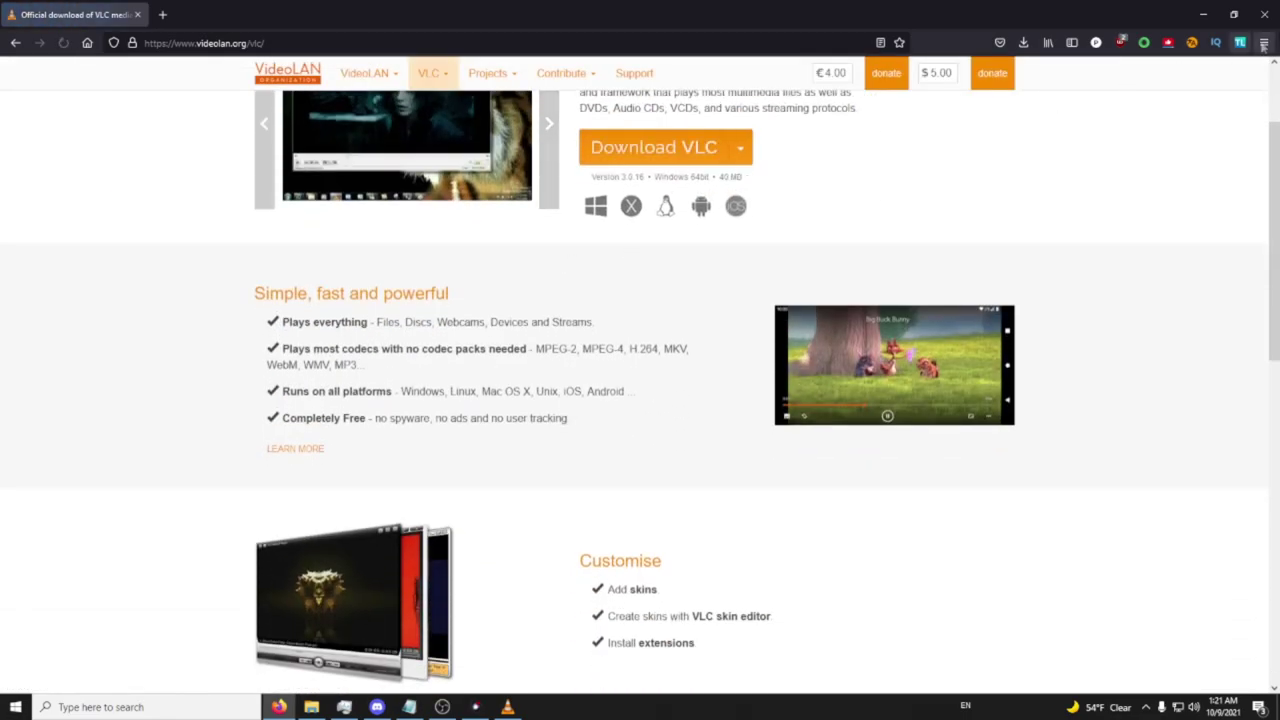
click(1263, 12)
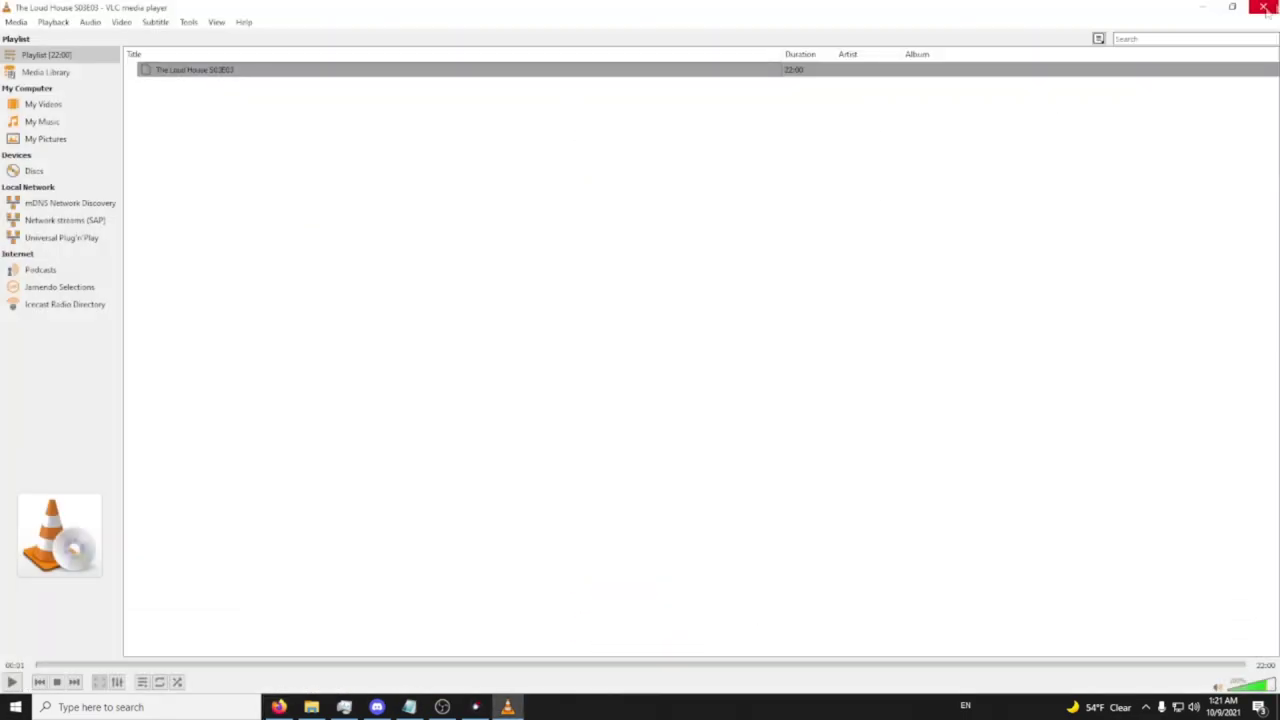
Set up a media conversion in VLC with The Loud House S03E03 Selfie Improvement.mka as its source
click(18, 22)
click(85, 175)
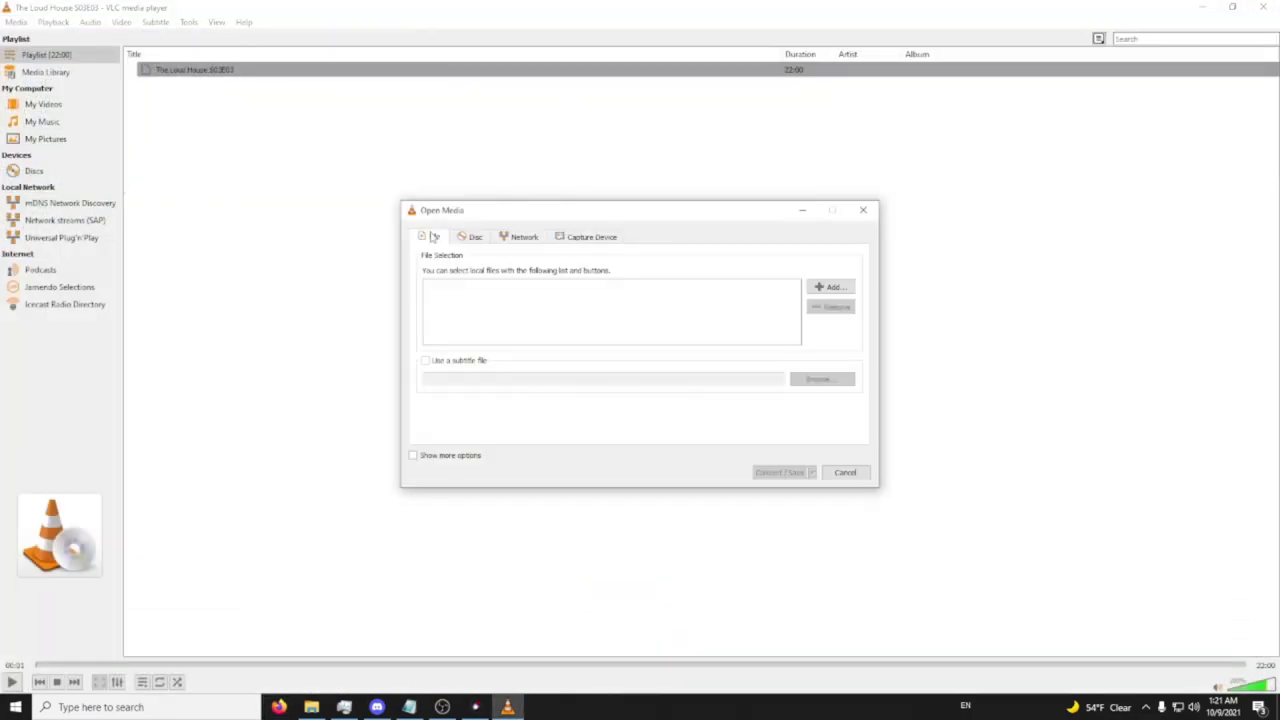
click(830, 287)
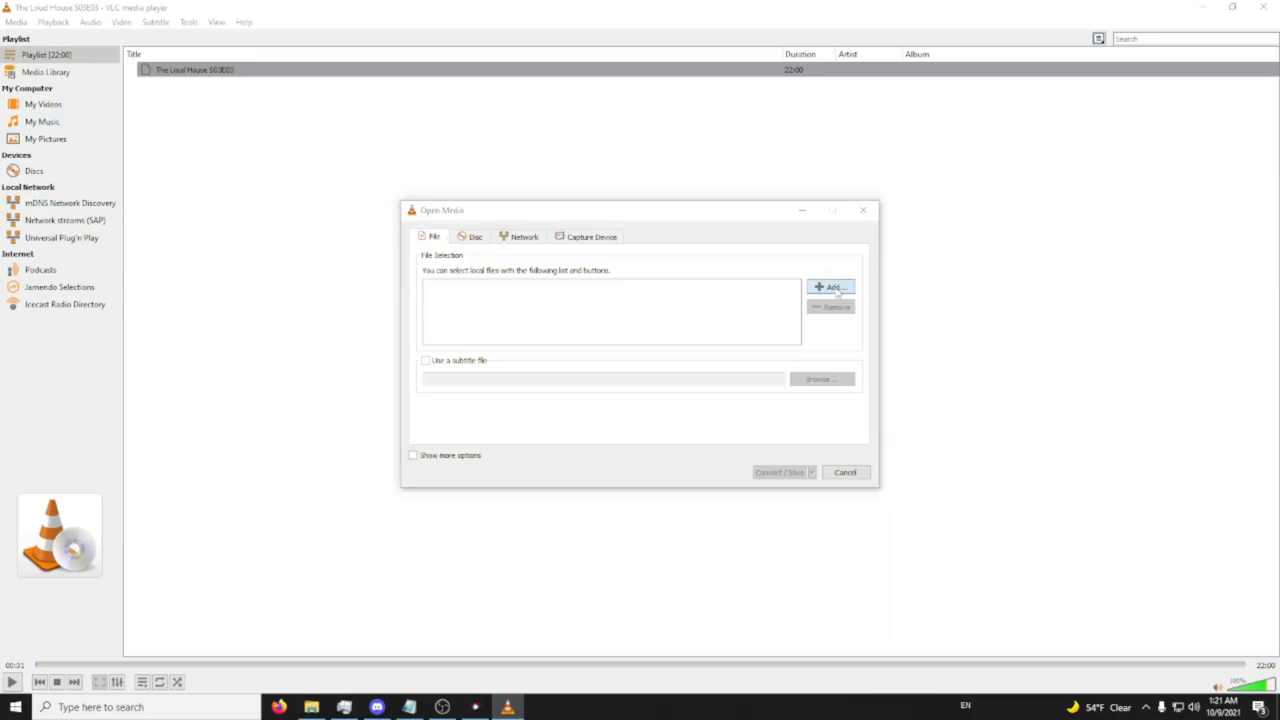
double_click(565, 295)
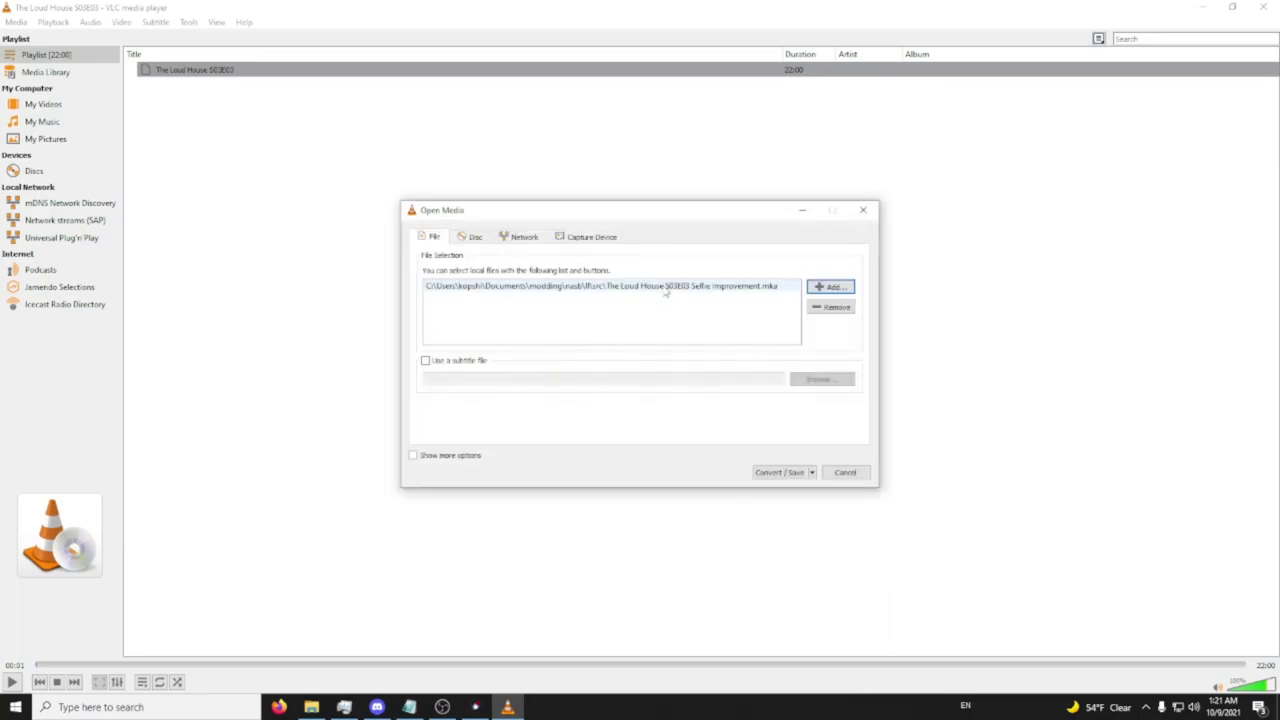
click(776, 472)
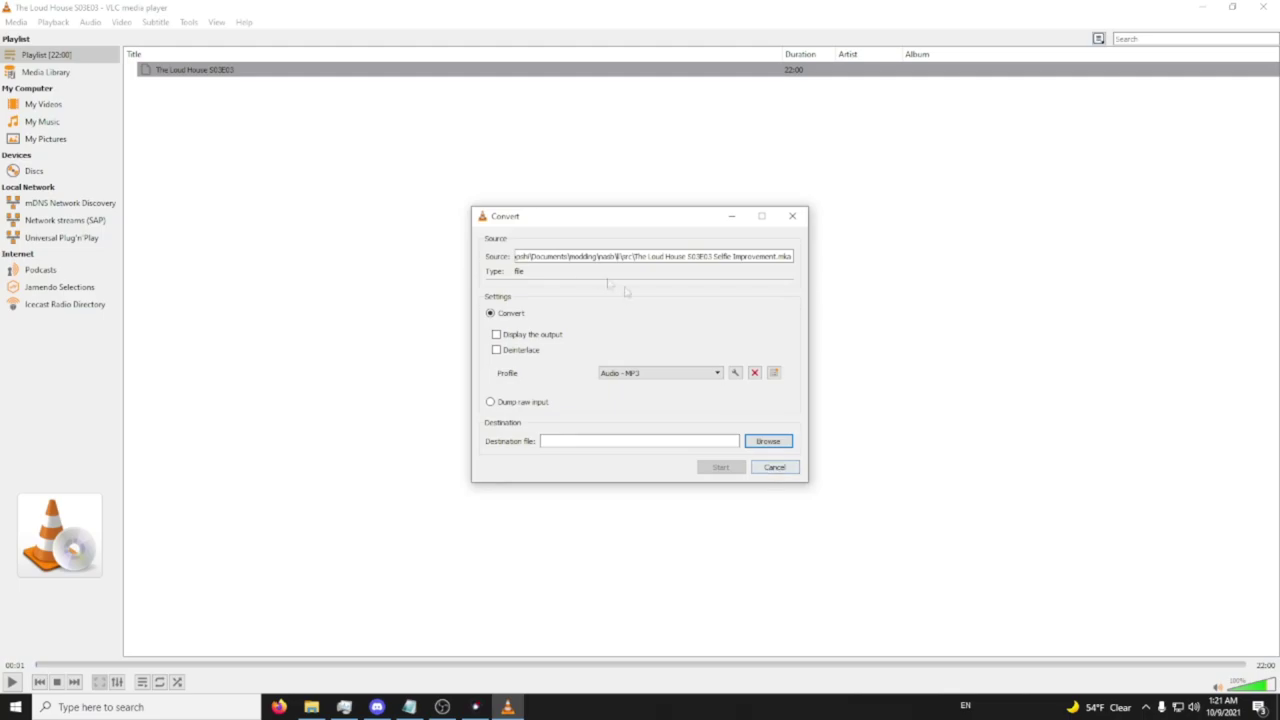
Convert the audio with the Audio - MP3 profile to The Loud House S03E03 Selfie Improvement.mp3 in the src folder
click(648, 373)
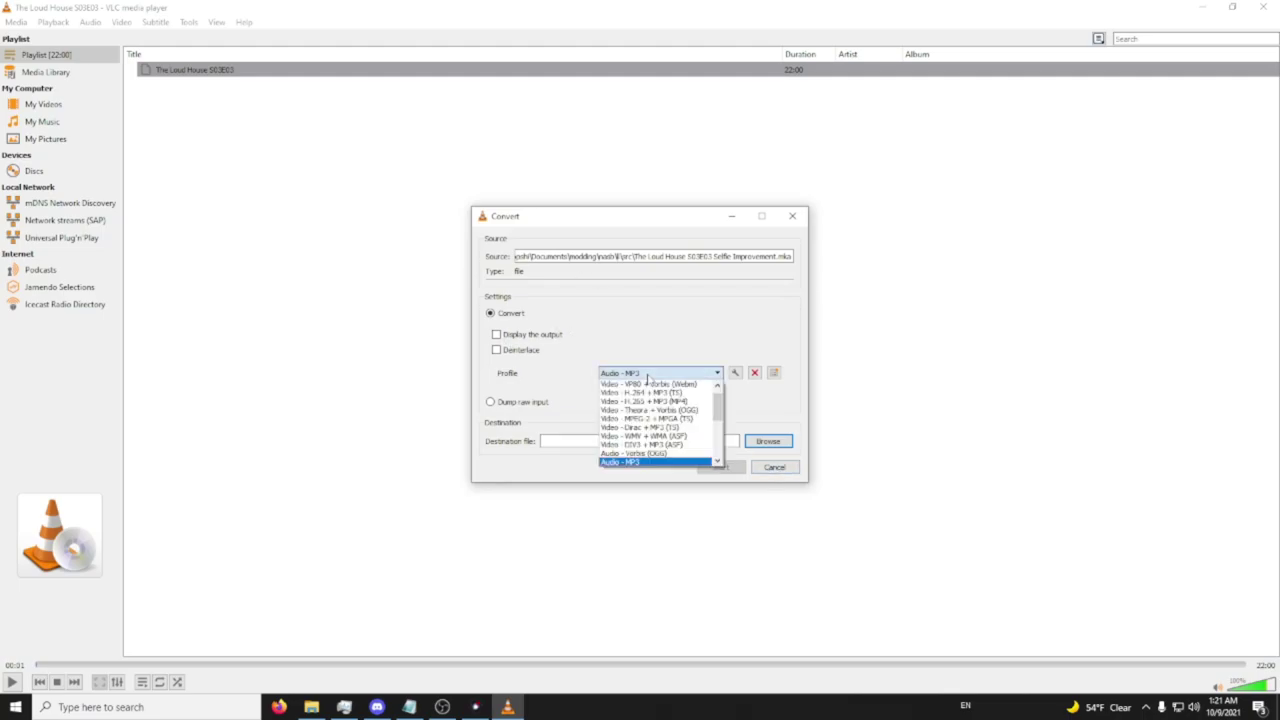
click(768, 441)
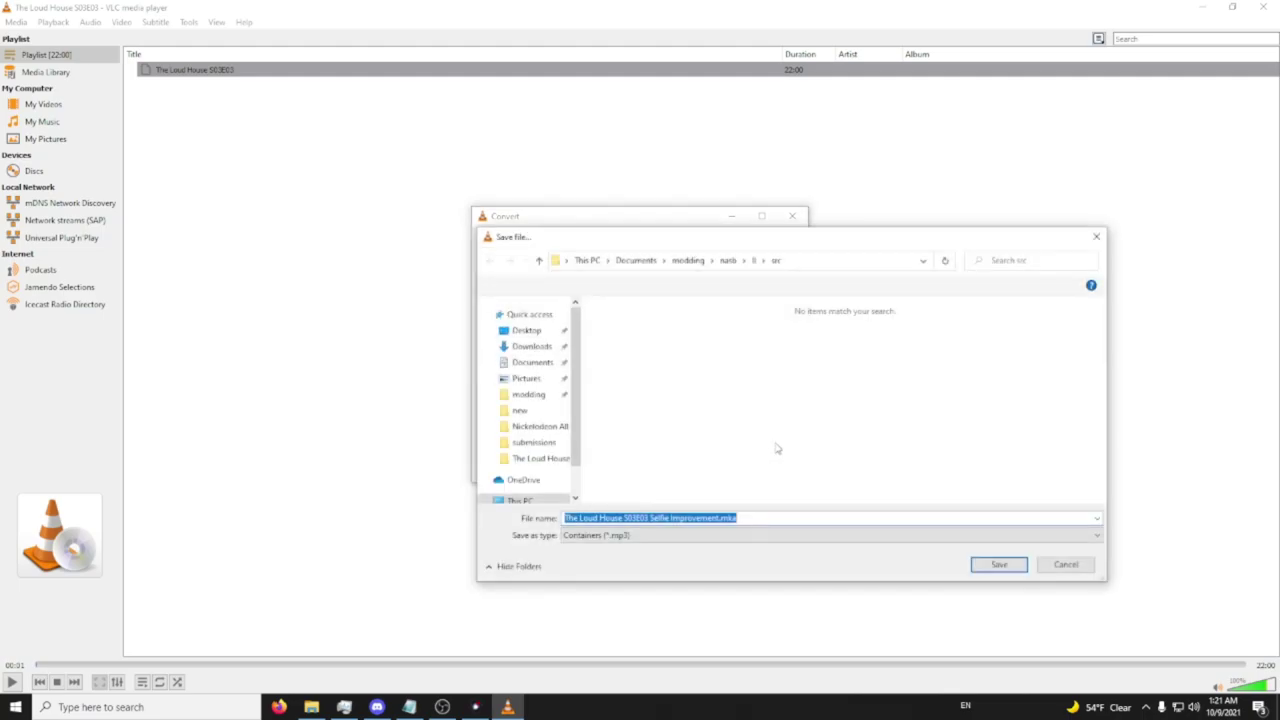
click(993, 563)
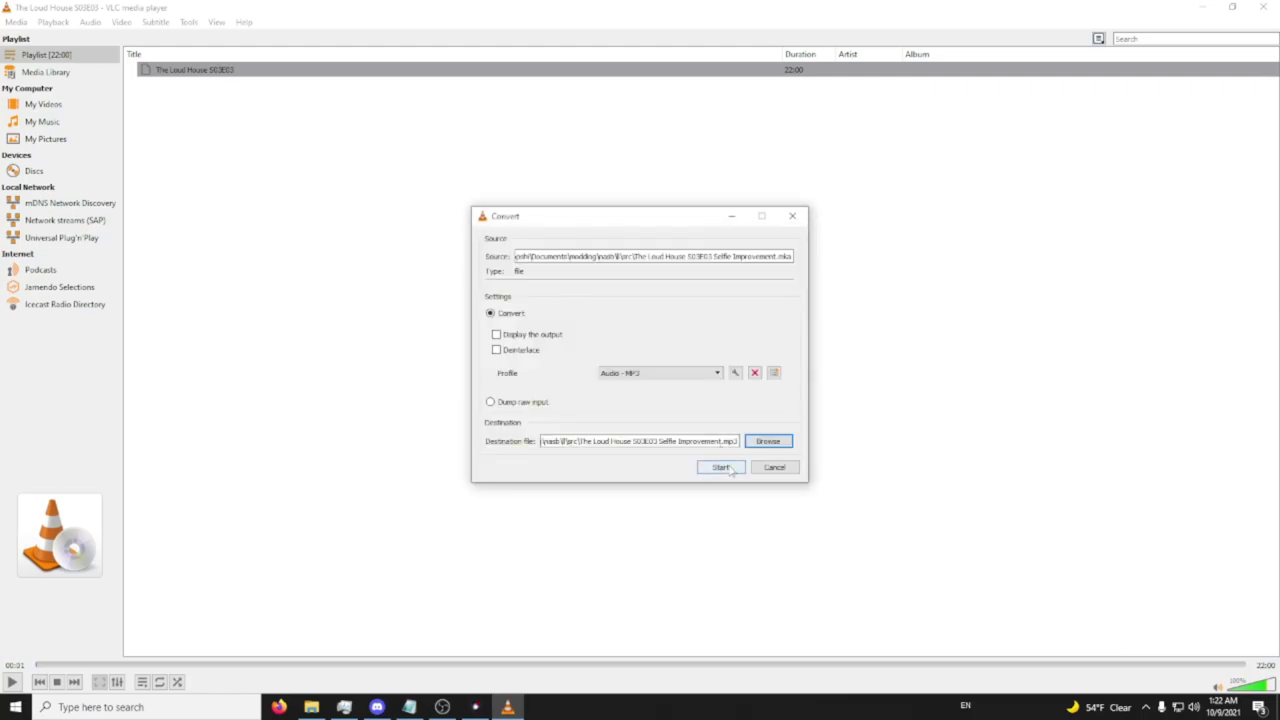
click(721, 467)
click(993, 449)
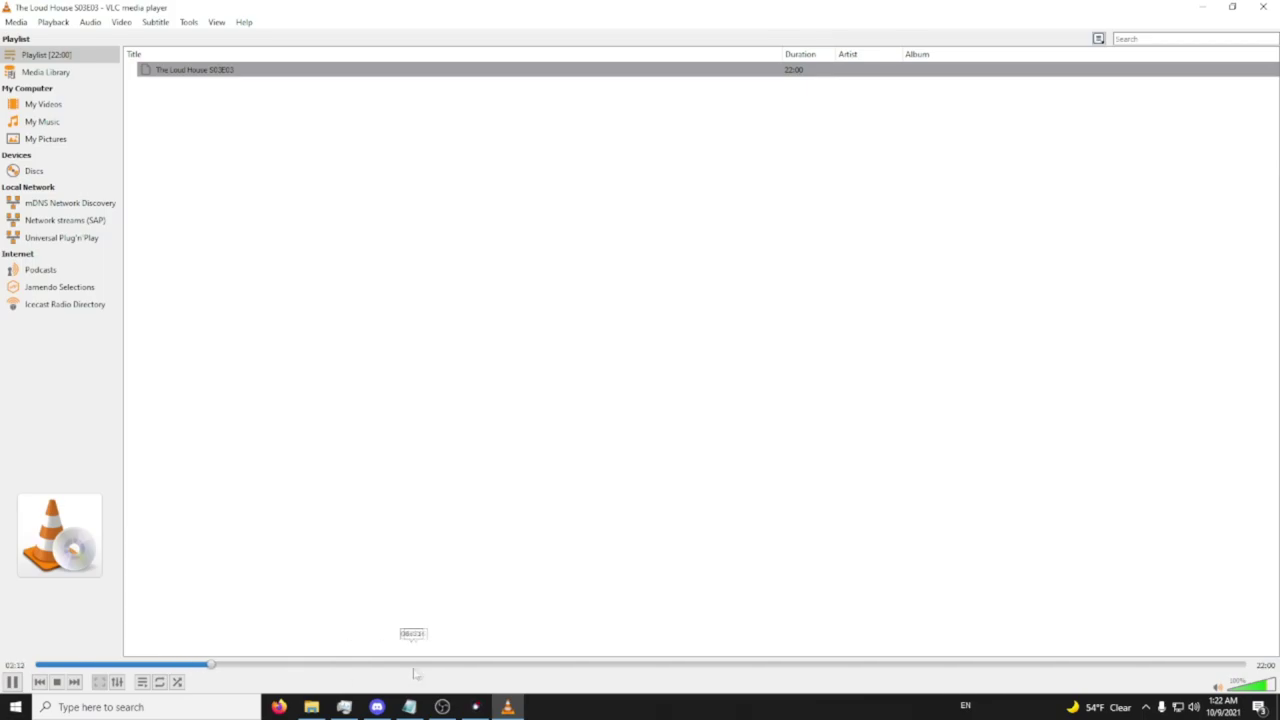
Switch to File Explorer and compare the Selfie Improvement .mka and .mp3 files in the src folder
click(311, 707)
click(487, 213)
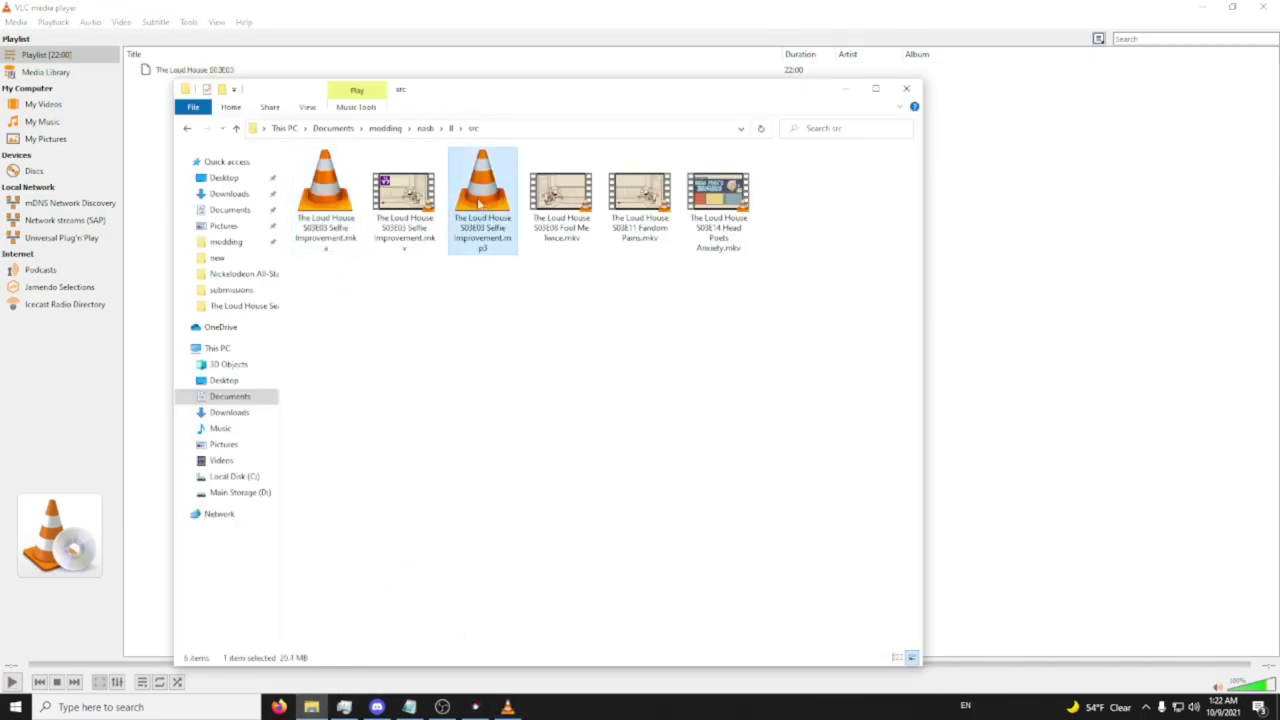
click(330, 225)
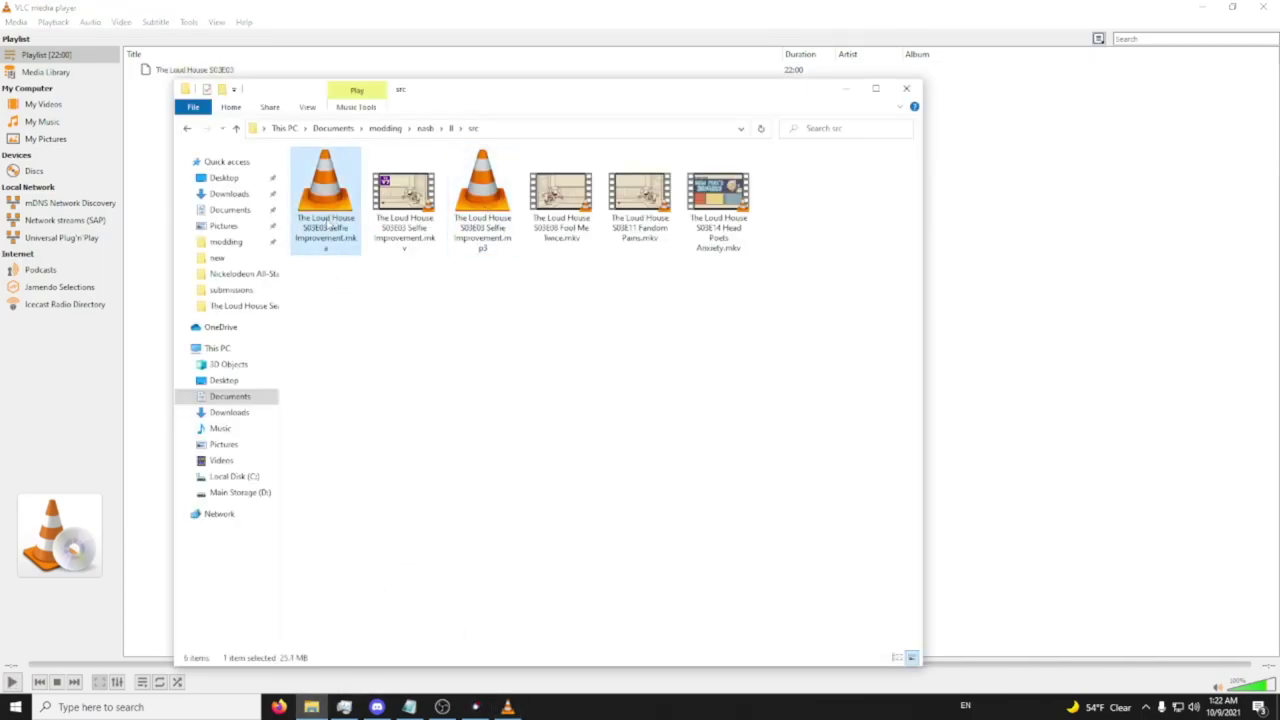
click(488, 210)
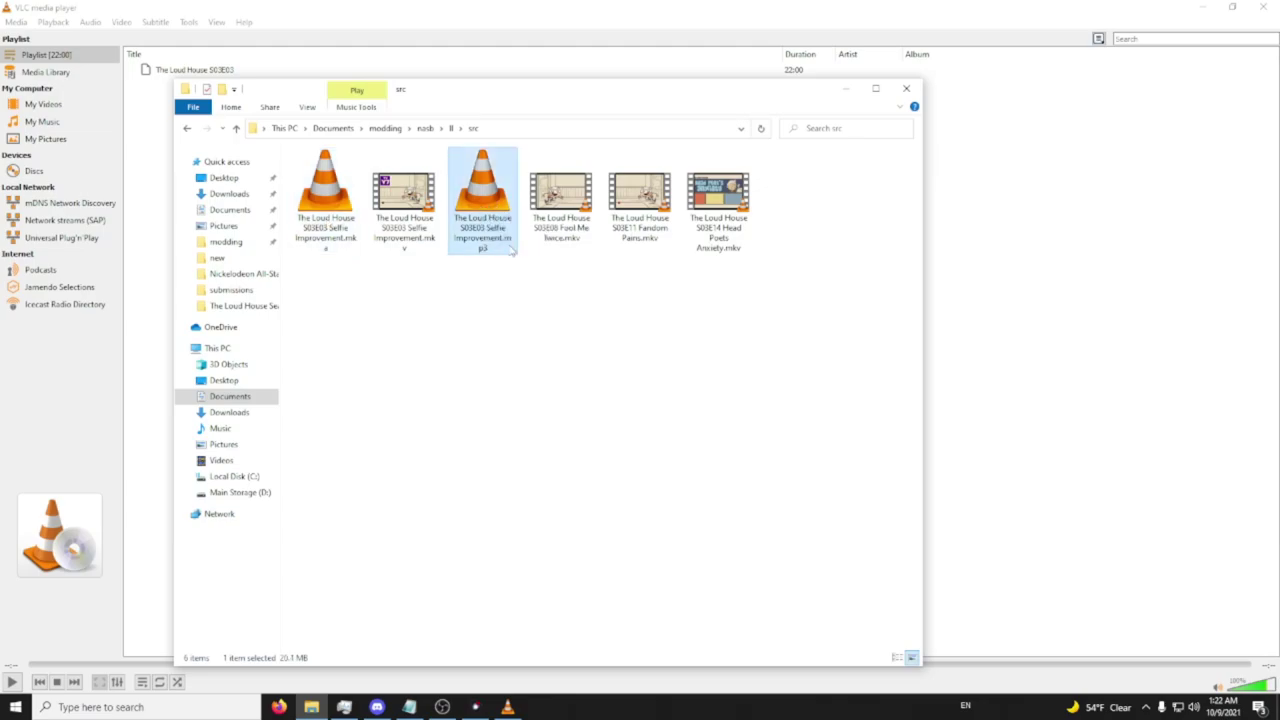
click(636, 387)
Switch to MKVToolNix GUI, load The Loud House S03E08 Fool Me Twice.mkv as the source, and multiplex only its AAC audio to an .mka file
click(535, 214)
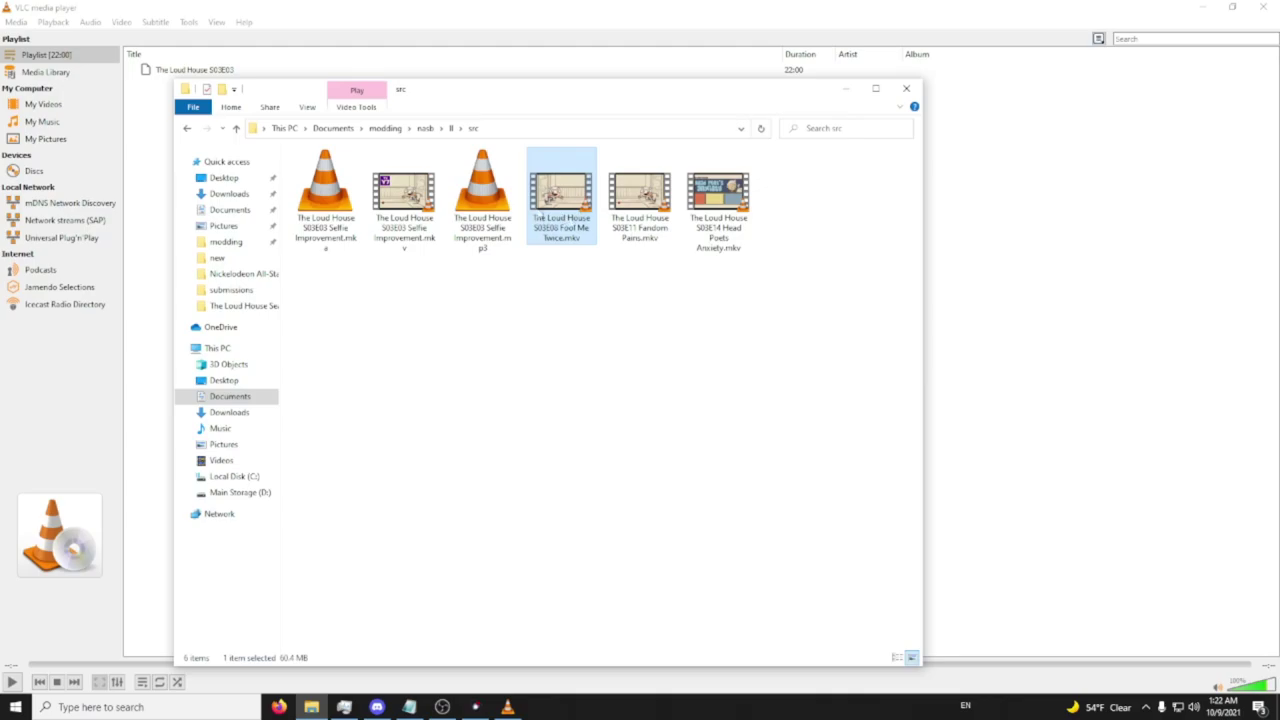
click(475, 707)
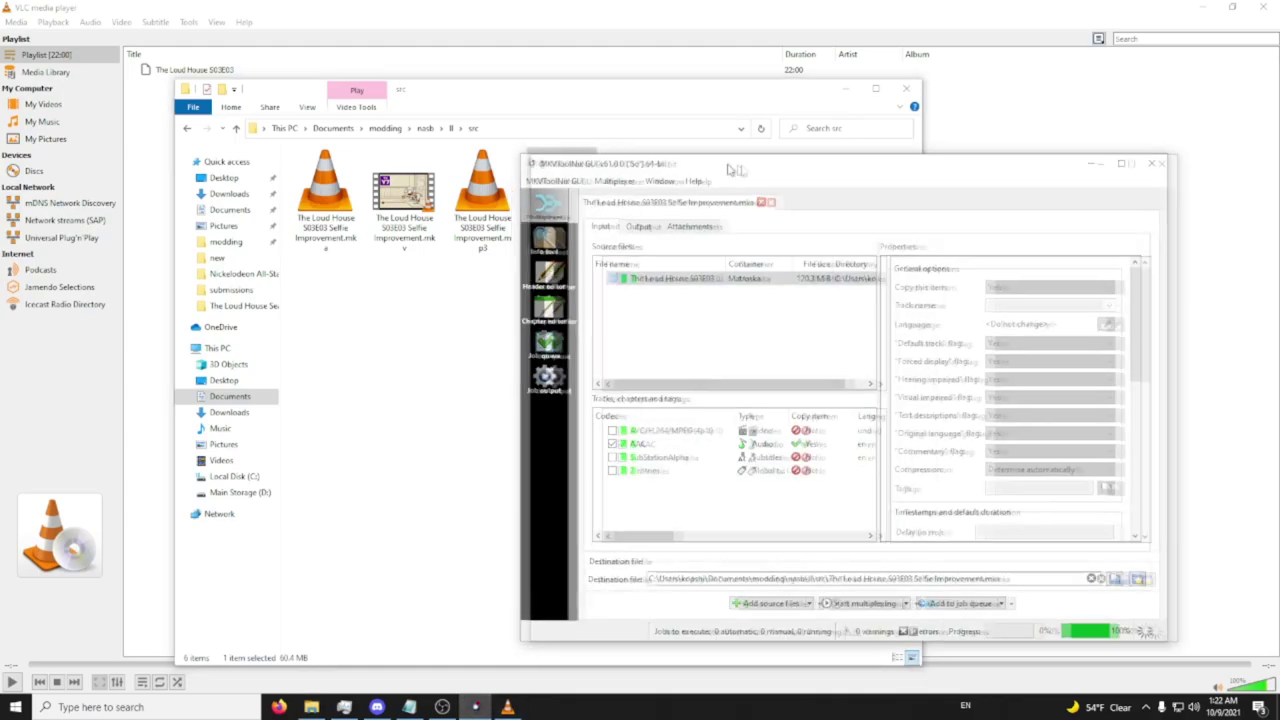
key(Delete)
drag(580, 212, 960, 300)
click(793, 447)
click(793, 420)
drag(1087, 161, 887, 162)
click(1096, 569)
click(1028, 503)
click(853, 597)
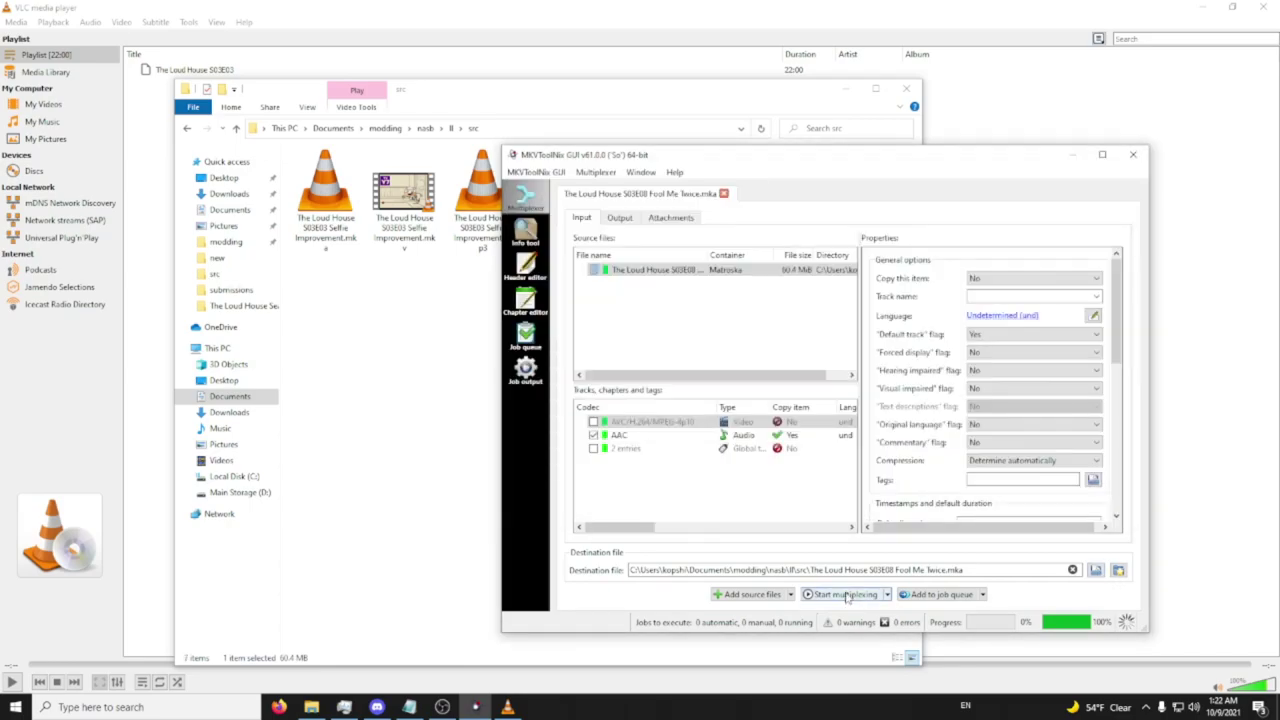
Extract only the audio of the S03E11 Fandom Pains and S03E14 Head Poets Anxiety episodes to .mka files in the src folder
drag(765, 156, 884, 166)
key(Delete)
drag(742, 92, 560, 70)
drag(535, 172, 760, 320)
click(713, 432)
click(713, 458)
click(951, 604)
click(457, 371)
drag(691, 172, 810, 287)
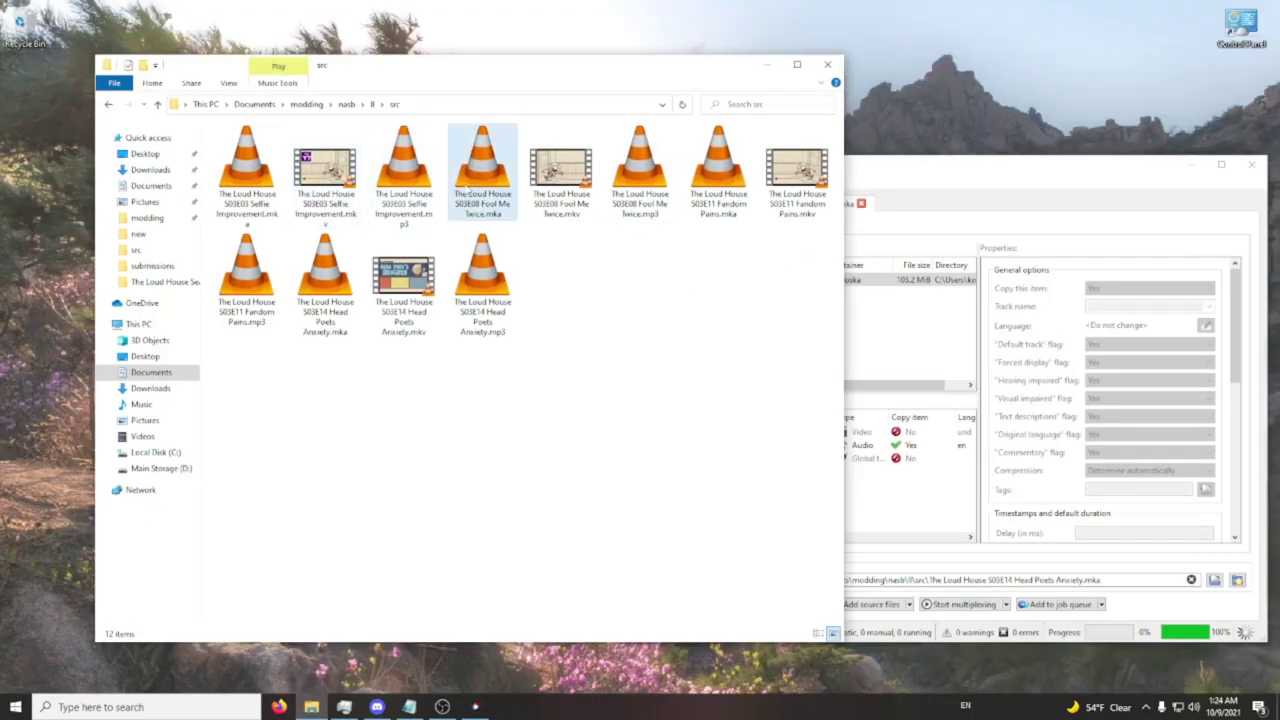
Look over the converted episode .mp3 files in the src folder and close MKVToolNix GUI
click(412, 178)
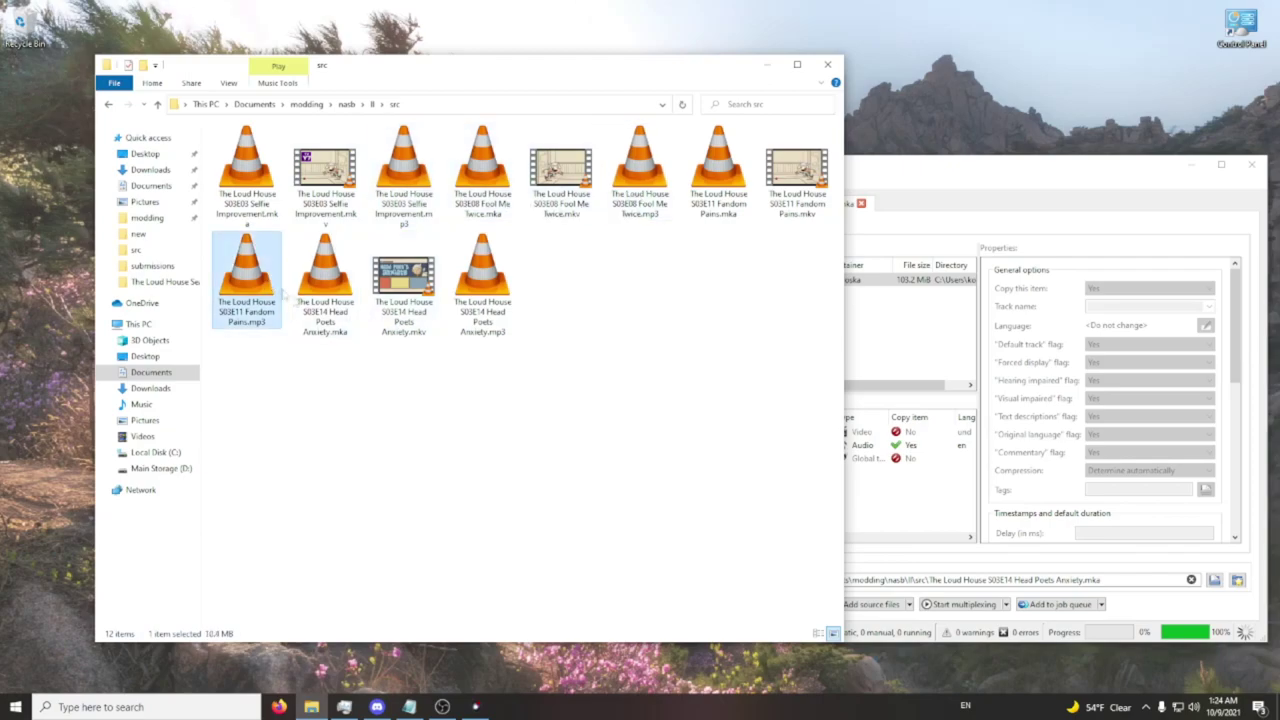
click(483, 290)
click(652, 319)
click(1251, 165)
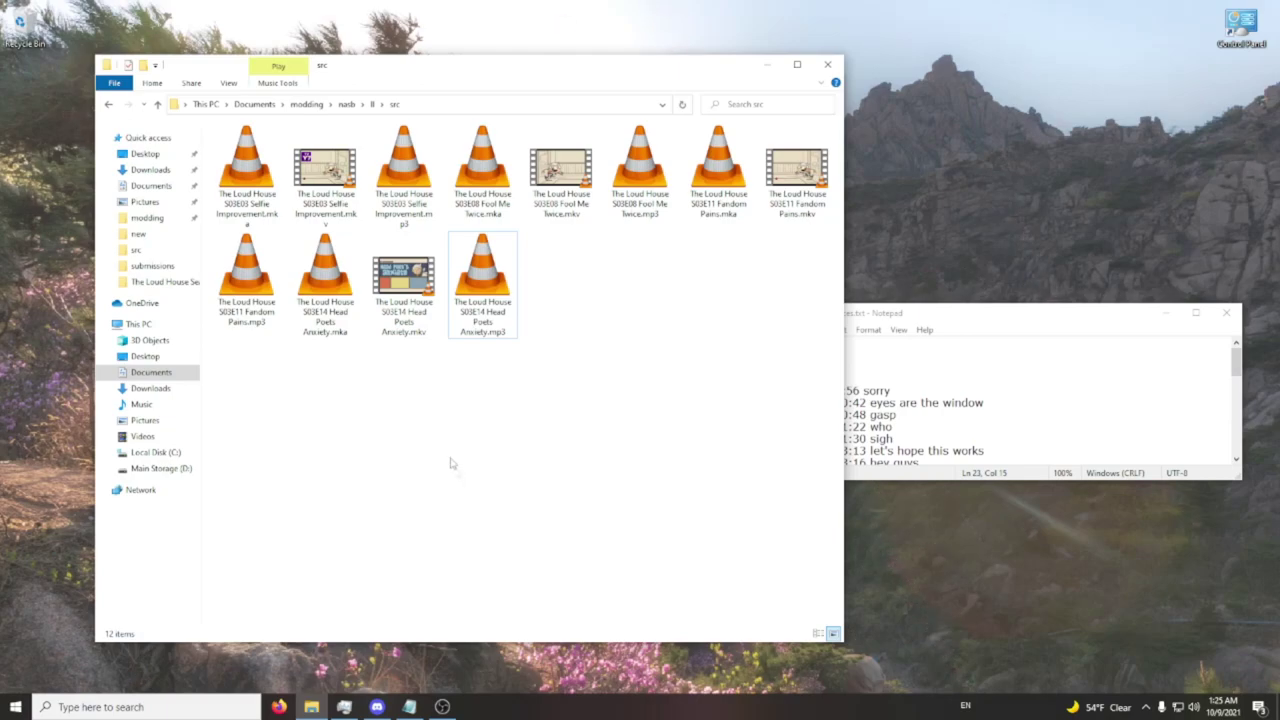
Search the web for "audacity" in Firefox, look over the download section on the Audacity website, and close the browser
key(super)
click(233, 346)
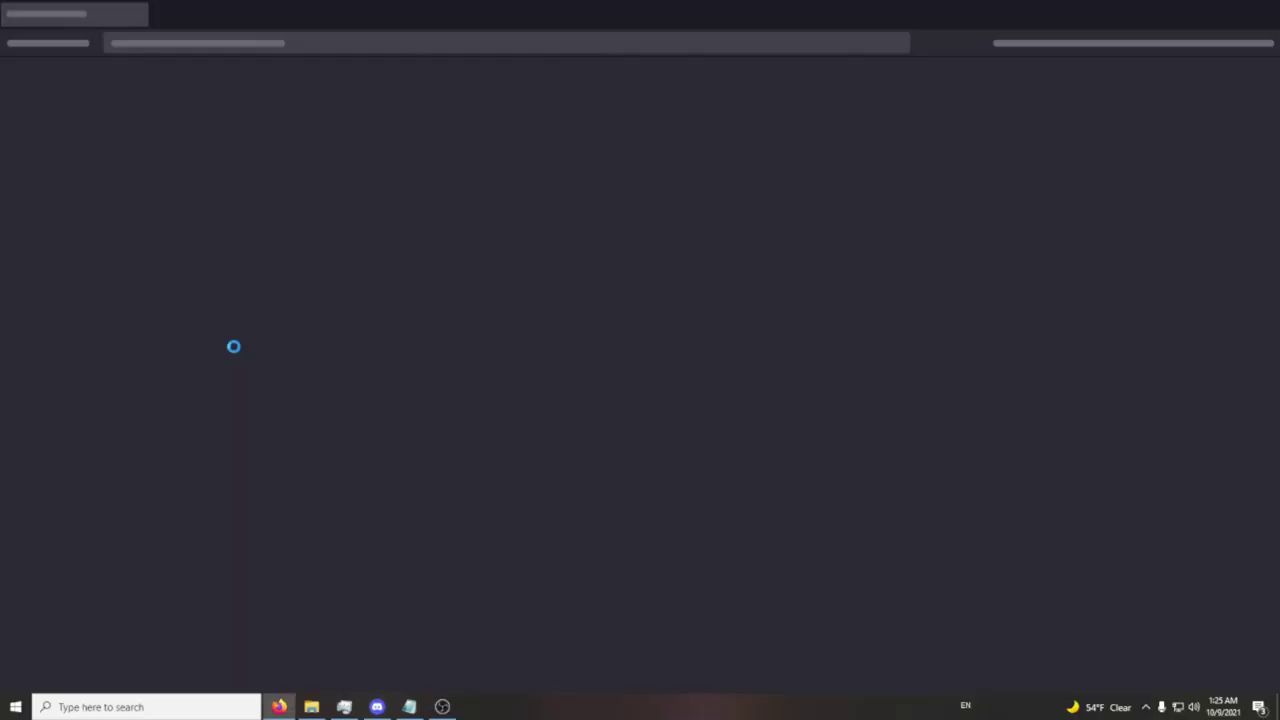
text(audacity)
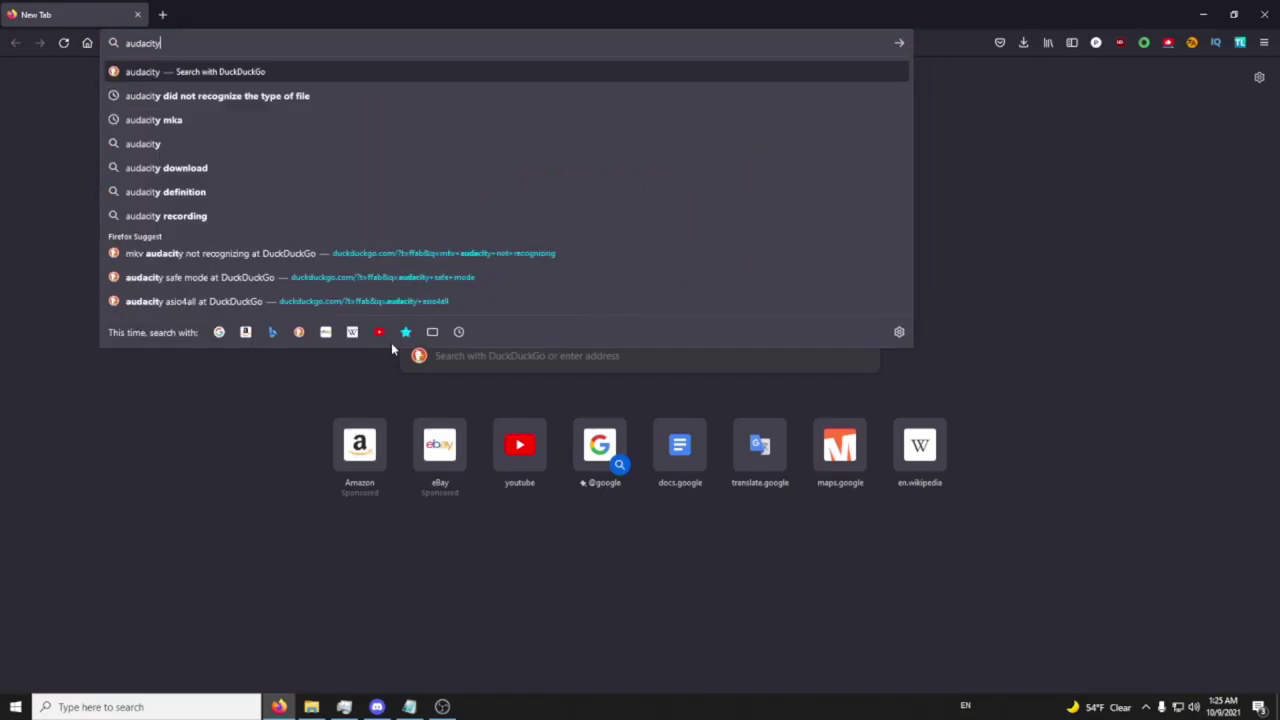
key(Return)
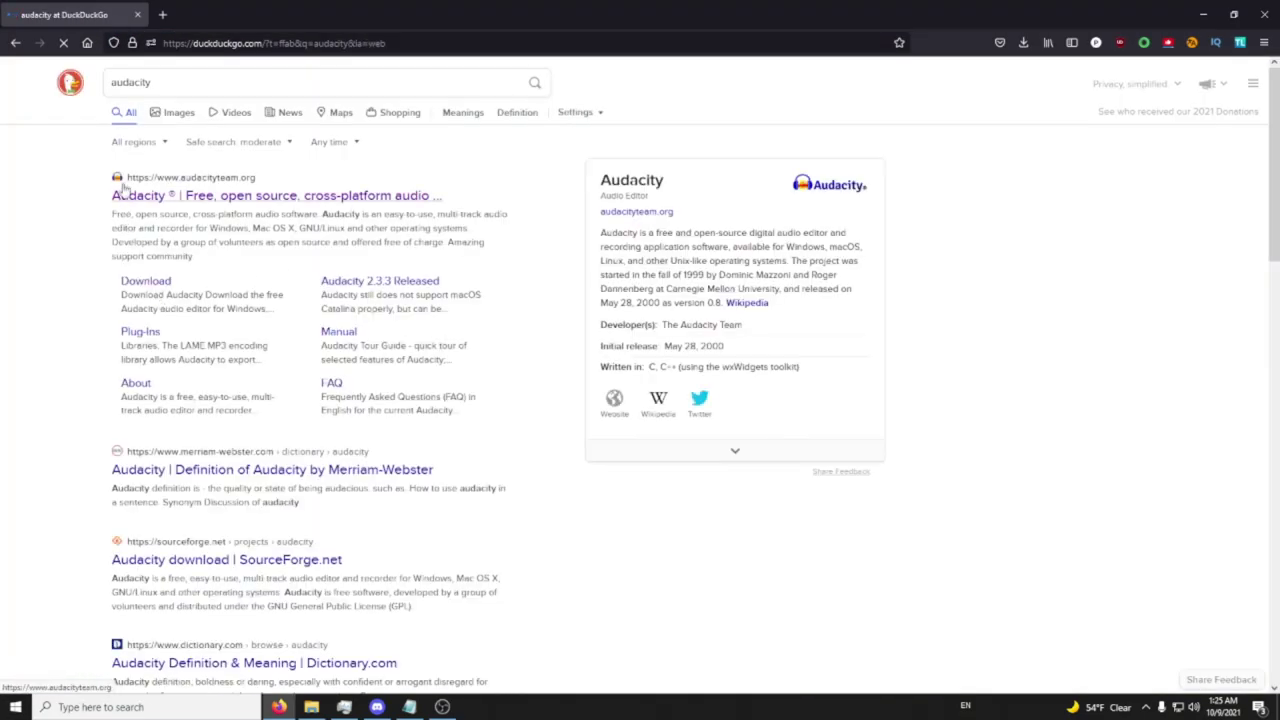
click(224, 197)
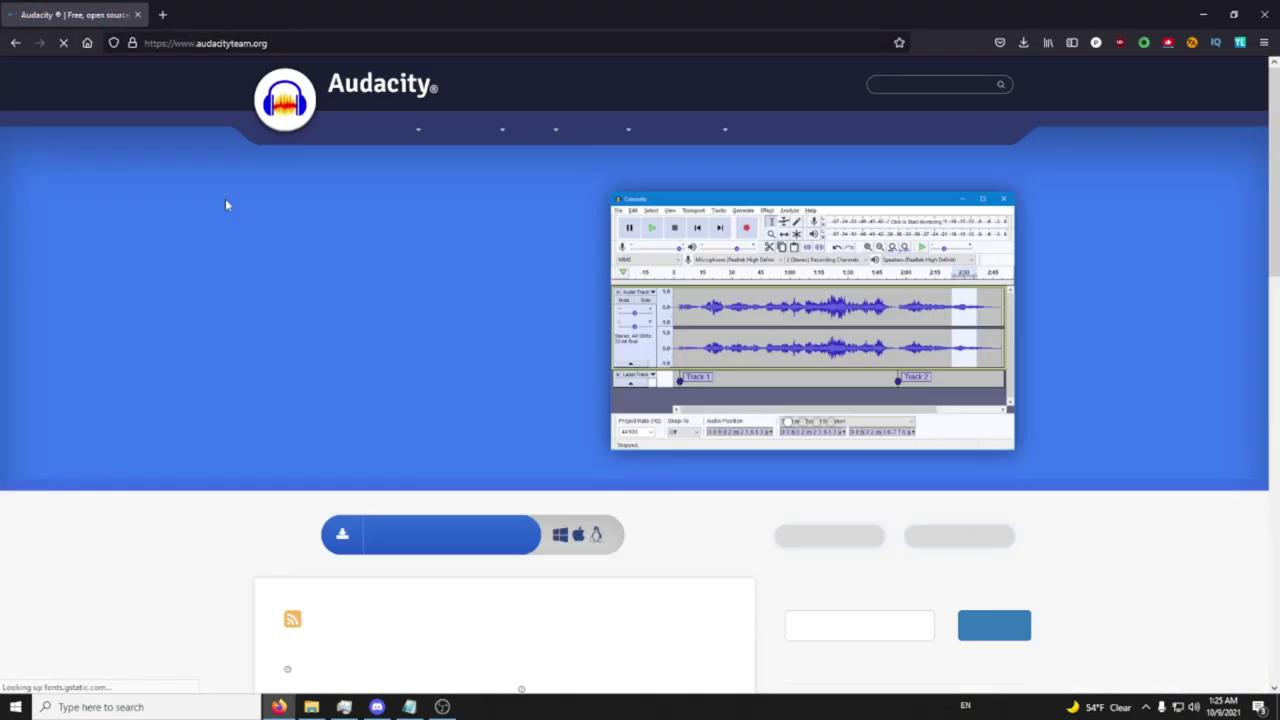
scroll(463, 320, down, 2)
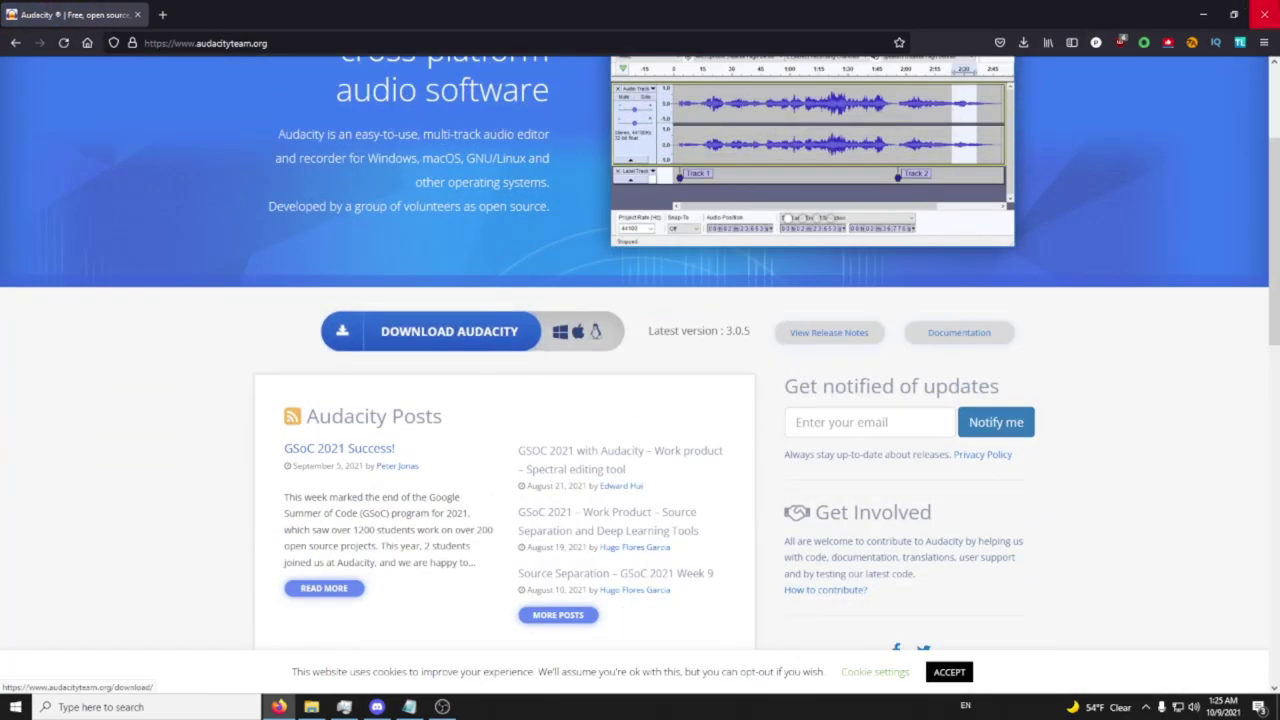
click(1264, 14)
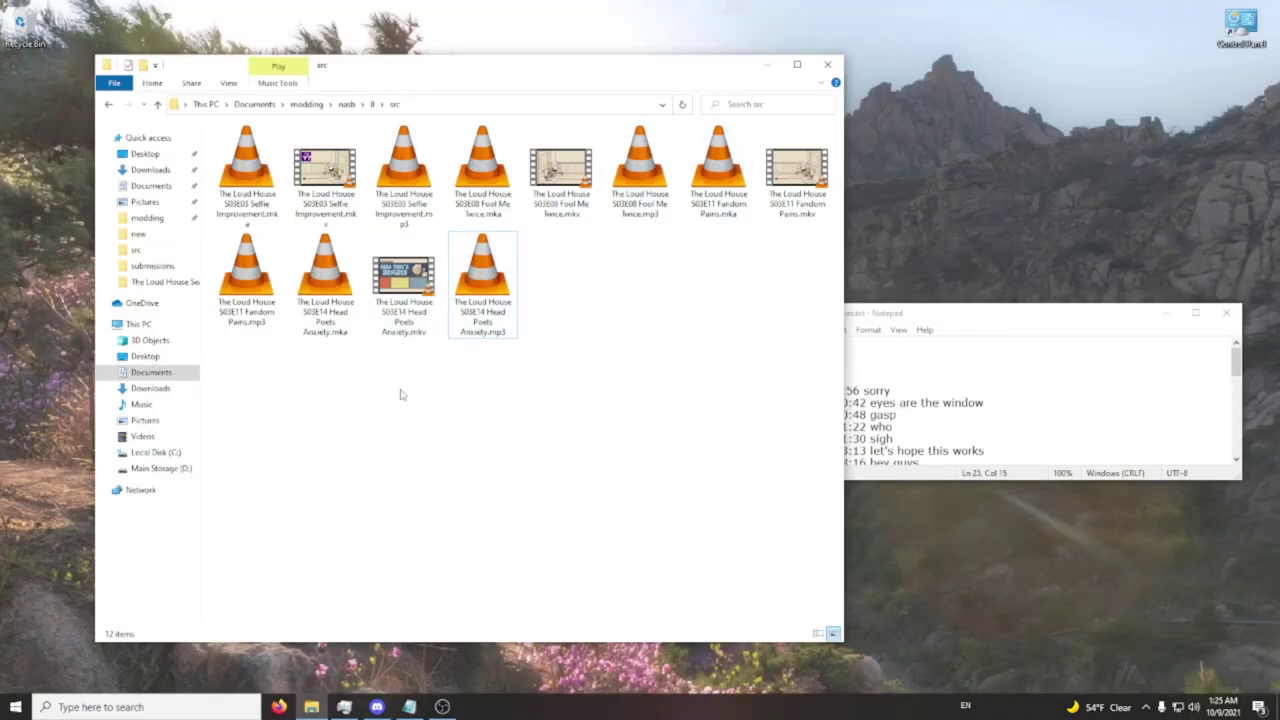
Search the web for "ffmpeg for audacity", review the Installing FFmpeg for Windows manual page and the 64 bit FFmpeg library download page, and close Firefox
middle_click(279, 707)
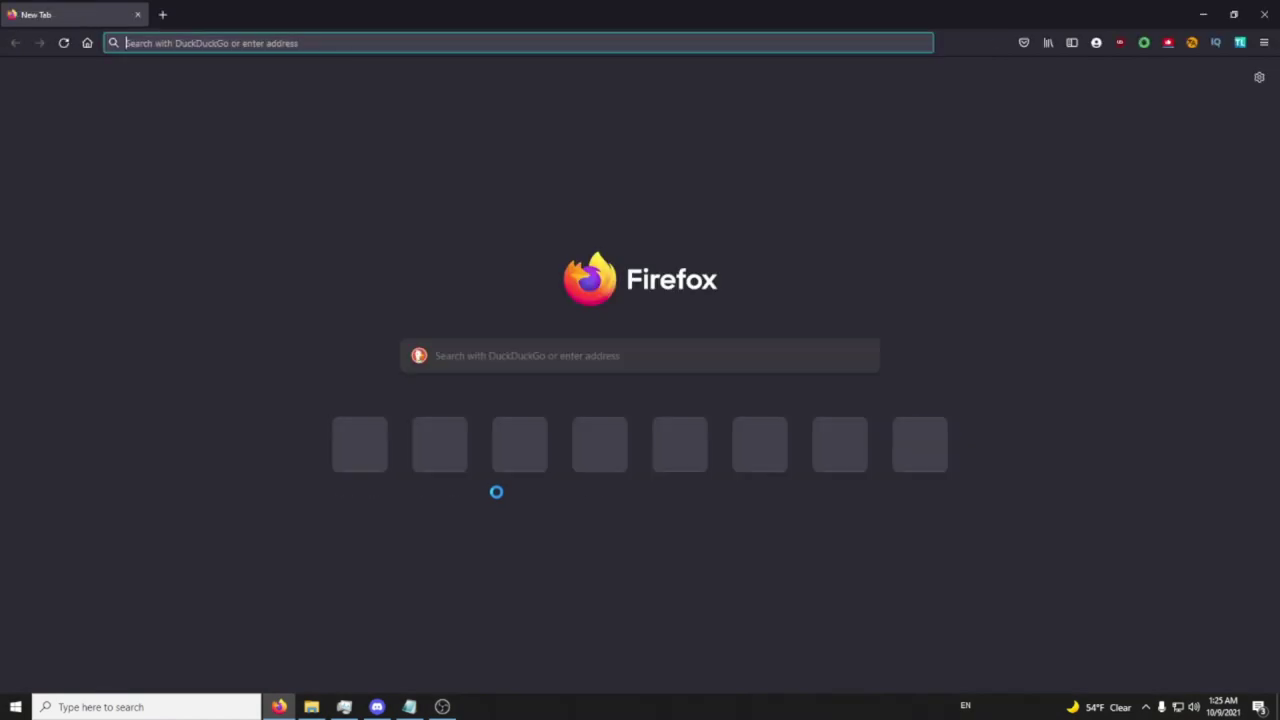
text(ffmpeg for a)
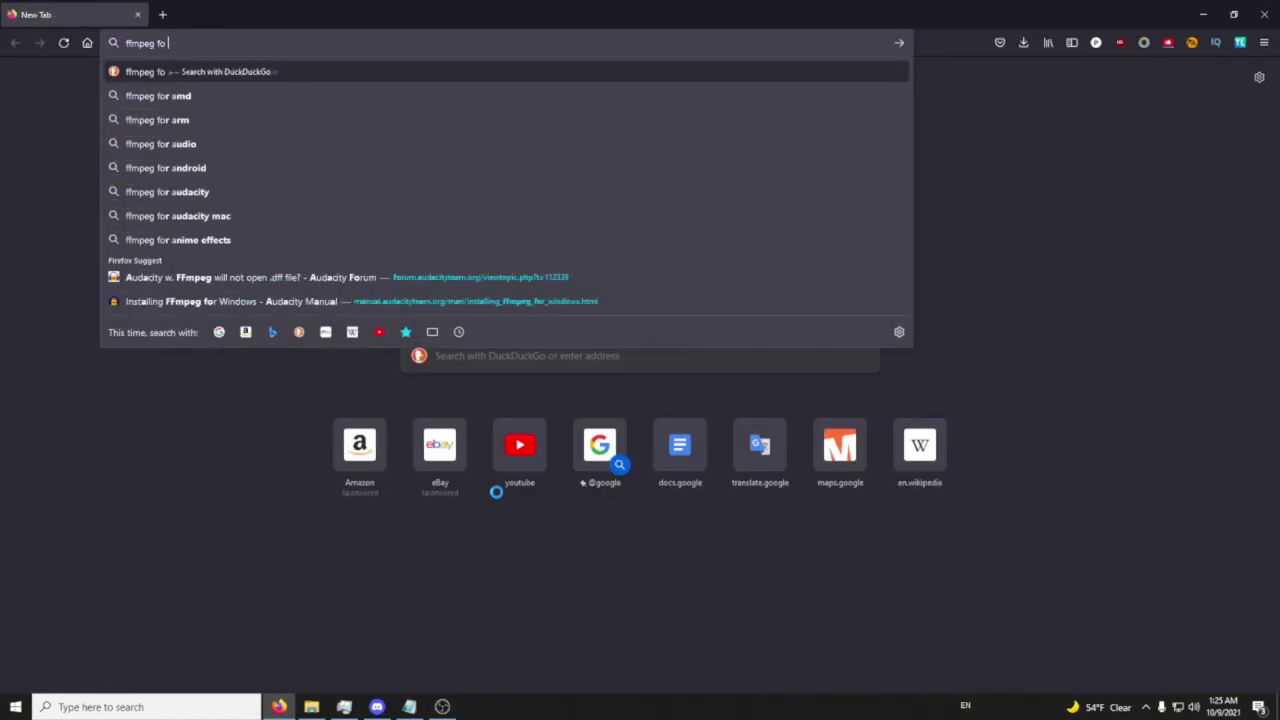
text(udacity)
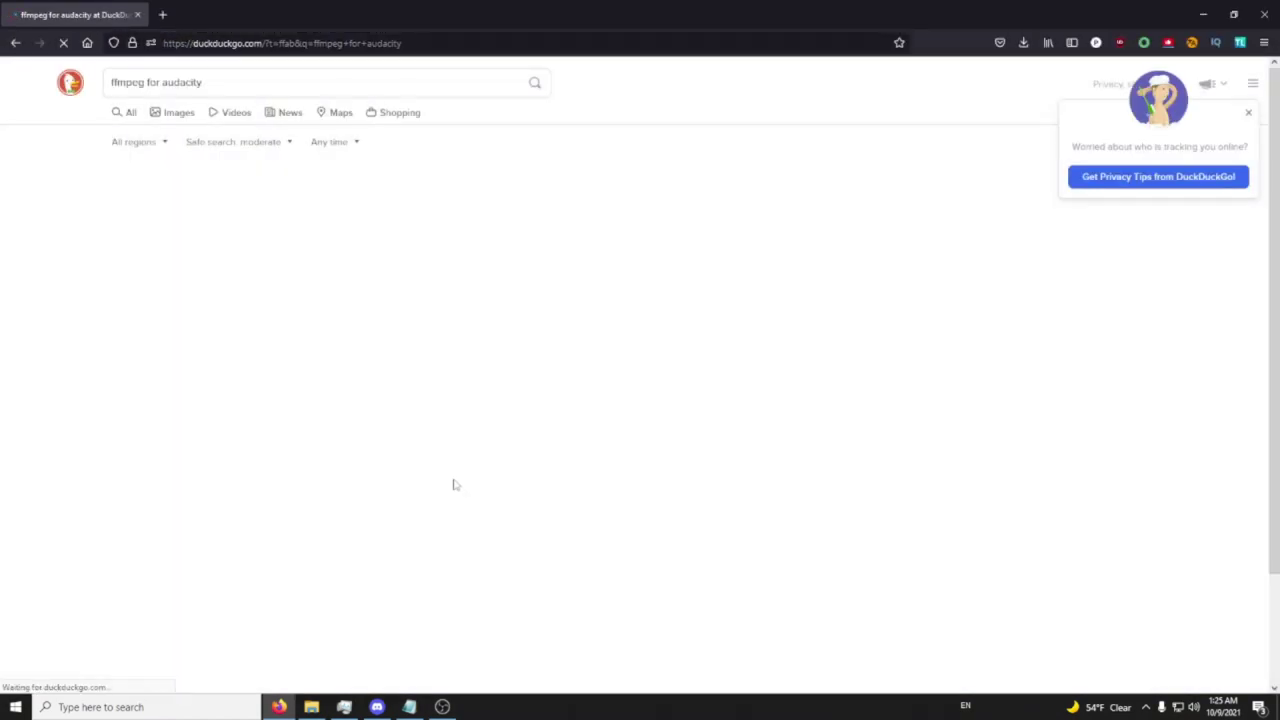
click(270, 196)
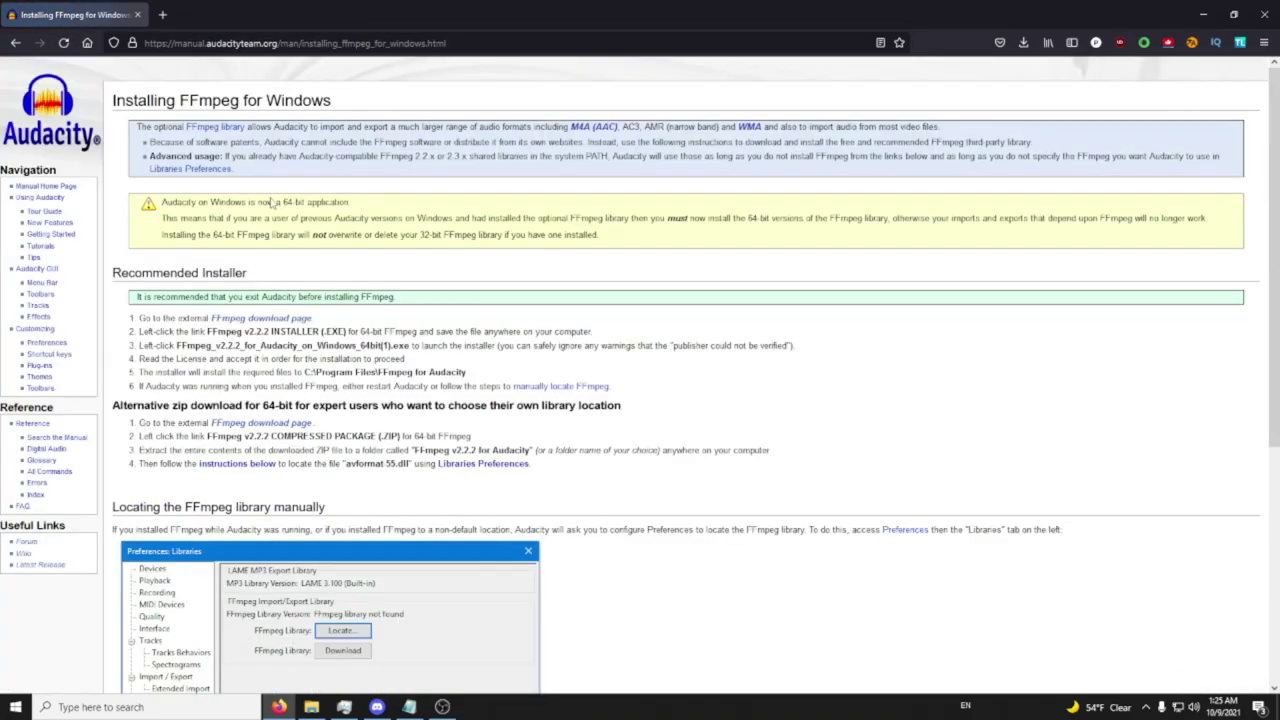
scroll(270, 200, down, 3)
click(250, 183)
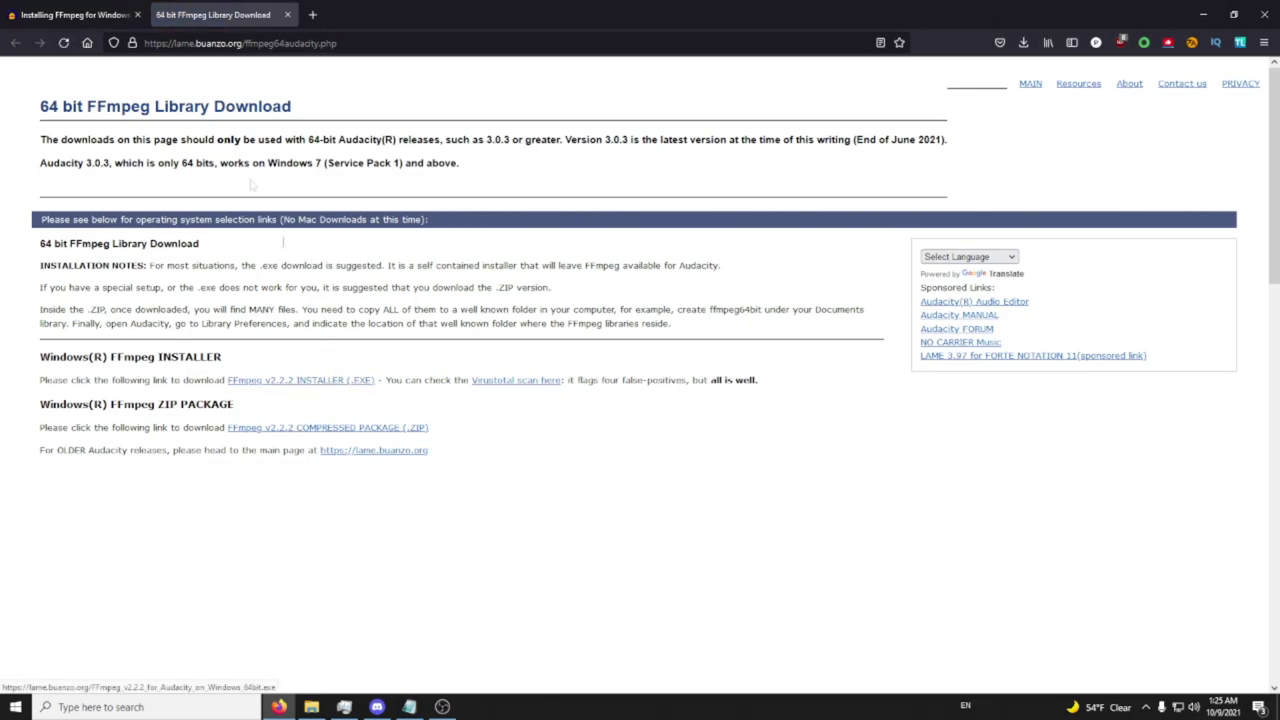
click(116, 12)
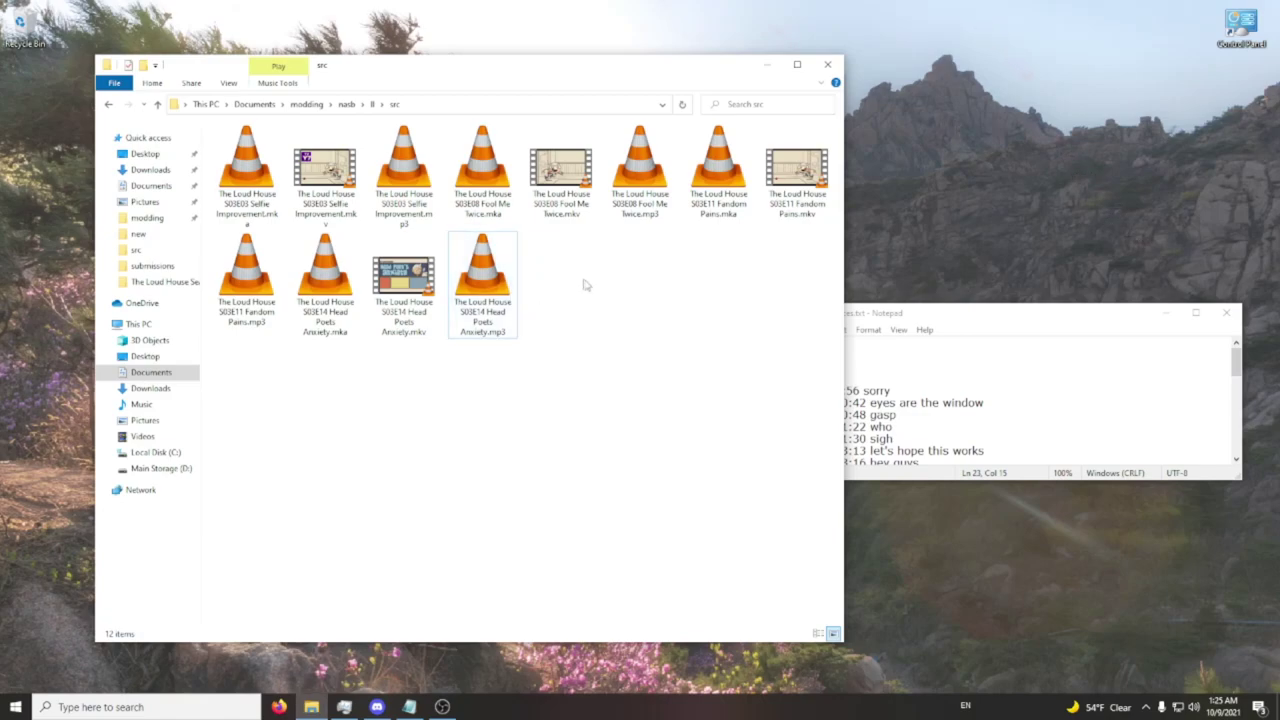
Select the four episode .mp3 files in the src folder and import them into Audacity as separate tracks
click(404, 165)
ctrl+click(640, 165)
ctrl+click(246, 265)
ctrl+click(498, 288)
drag(408, 180, 862, 197)
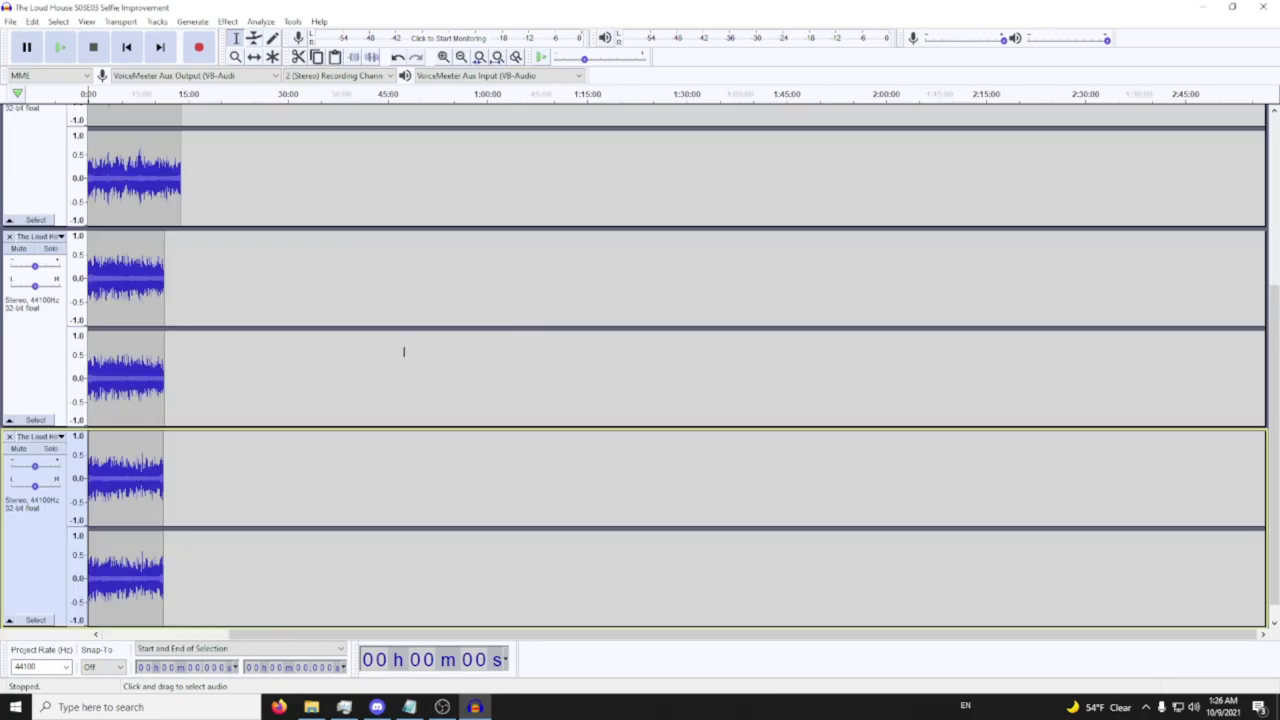
click(169, 187)
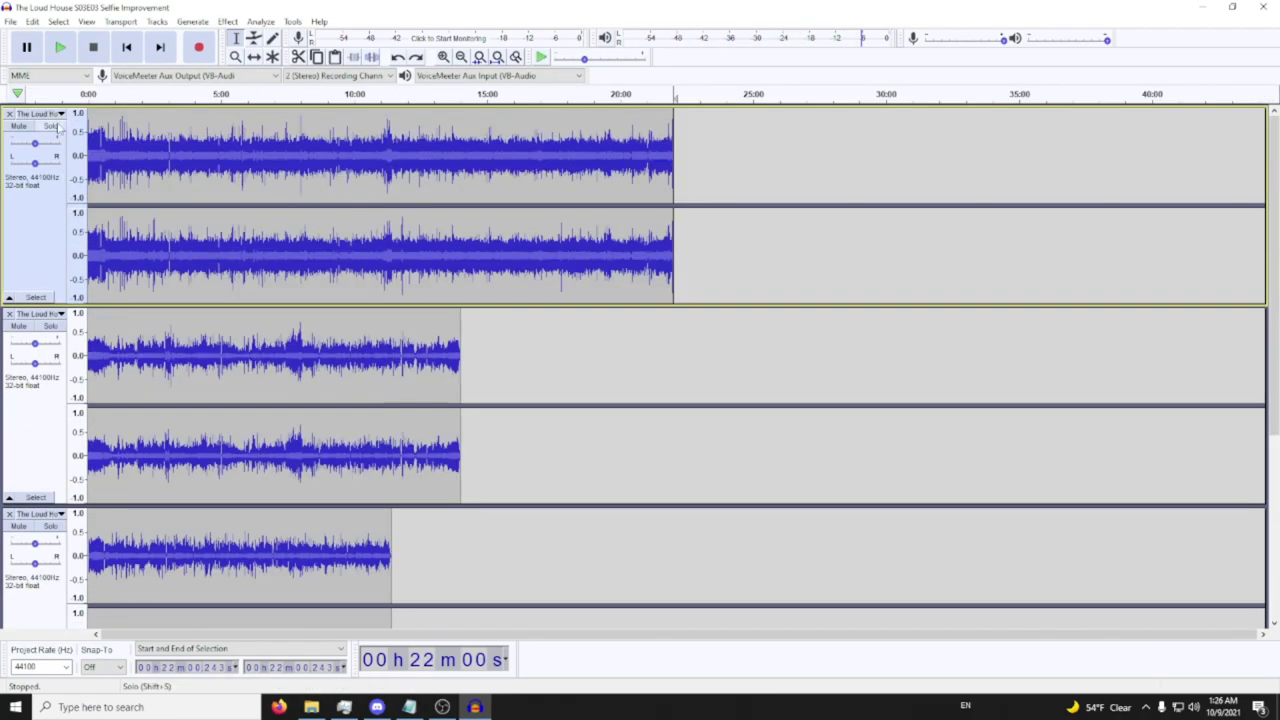
Solo the Selfie Improvement track and briefly play it from about 11:35
click(50, 126)
click(397, 250)
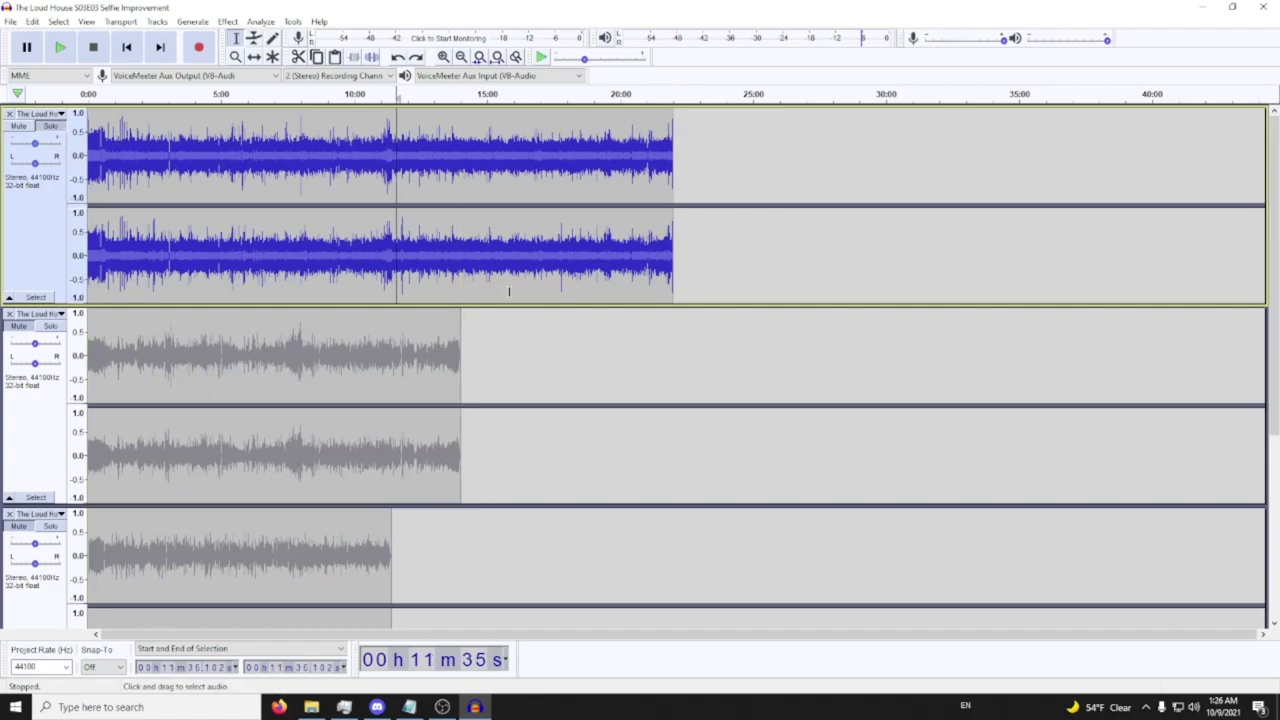
key(space)
key(space)
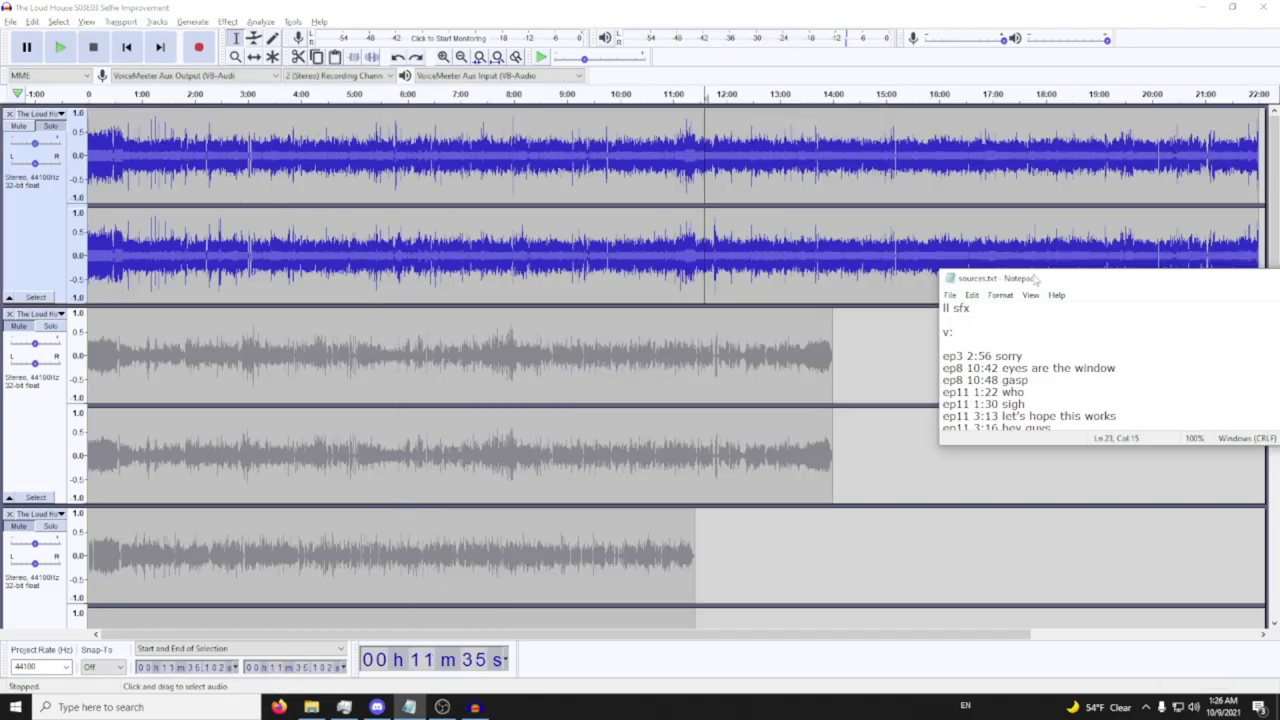
Place the sources.txt notes over the Audacity tracks and zoom in on the soloed track at about 2:00
drag(1044, 280, 272, 190)
scroll(256, 276, down, 10)
scroll(256, 276, up, 5)
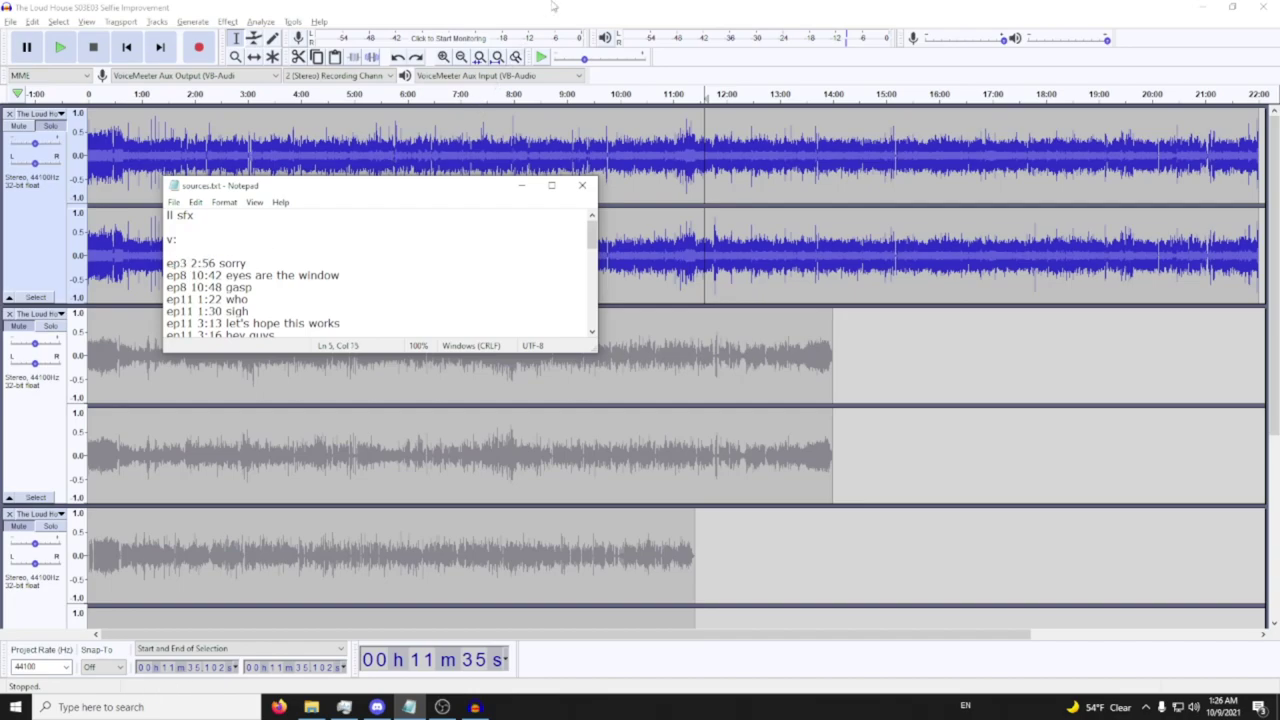
click(195, 140)
scroll(194, 137, up, 3)
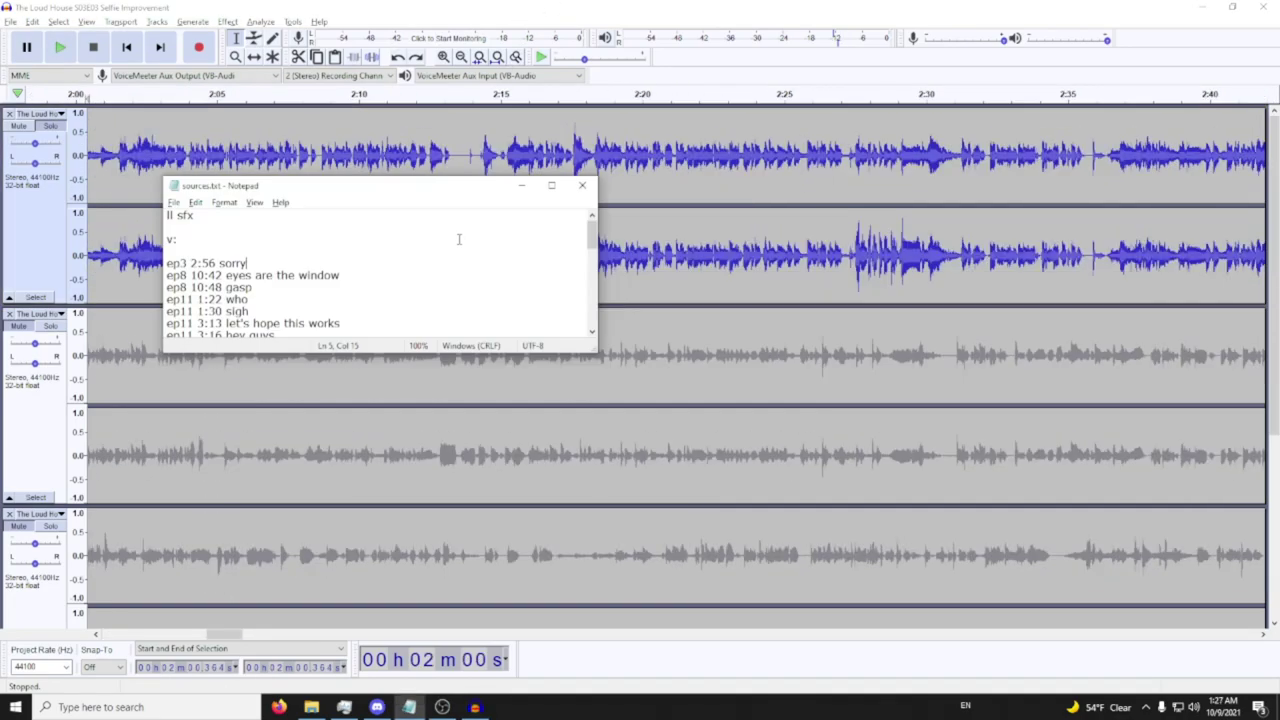
Examine the clip notes in sources.txt, checking the episode numbers, timestamps and lines listed for episodes 3, 8 and 11
drag(255, 265, 157, 264)
click(305, 266)
scroll(185, 268, down, 8)
scroll(188, 270, up, 7)
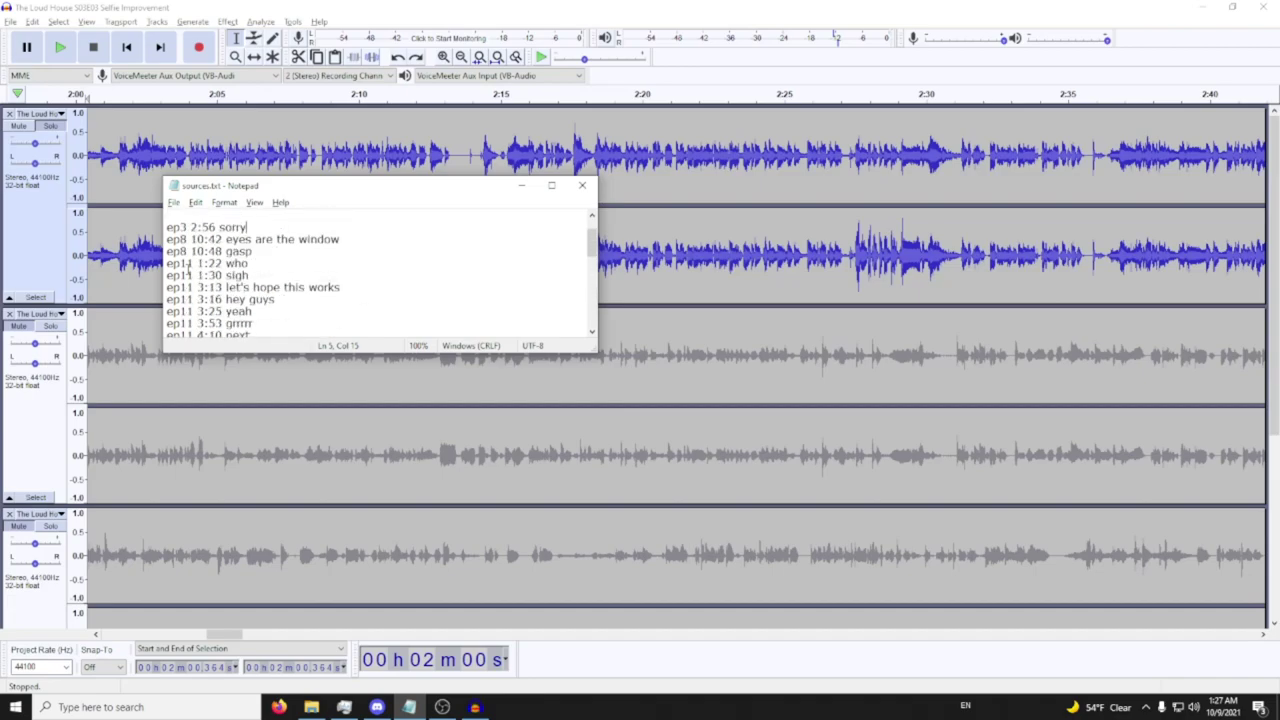
drag(162, 258, 348, 273)
scroll(270, 283, down, 5)
scroll(340, 281, up, 5)
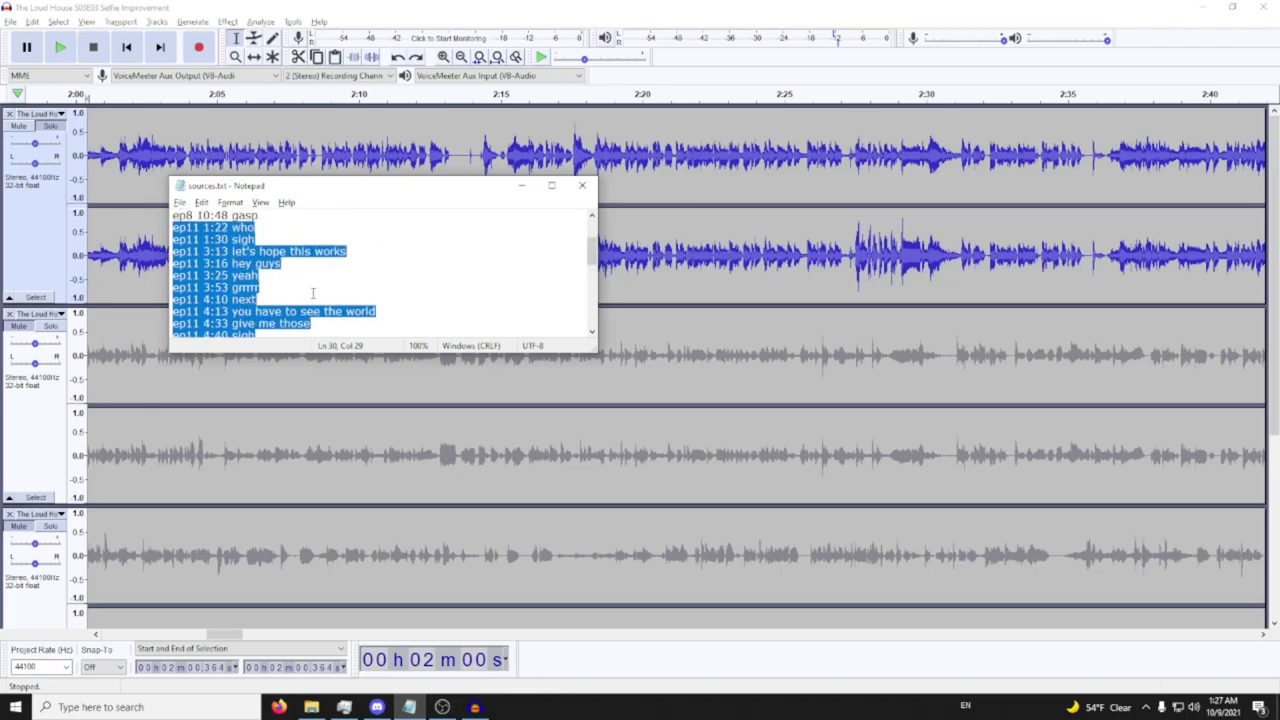
scroll(322, 276, up, 3)
click(282, 265)
Locate the "sorry" line in the Selfie Improvement track by playing from about 2:55.6, and select it from about 2:56.6 to 2:57.4
scroll(294, 280, up, 1)
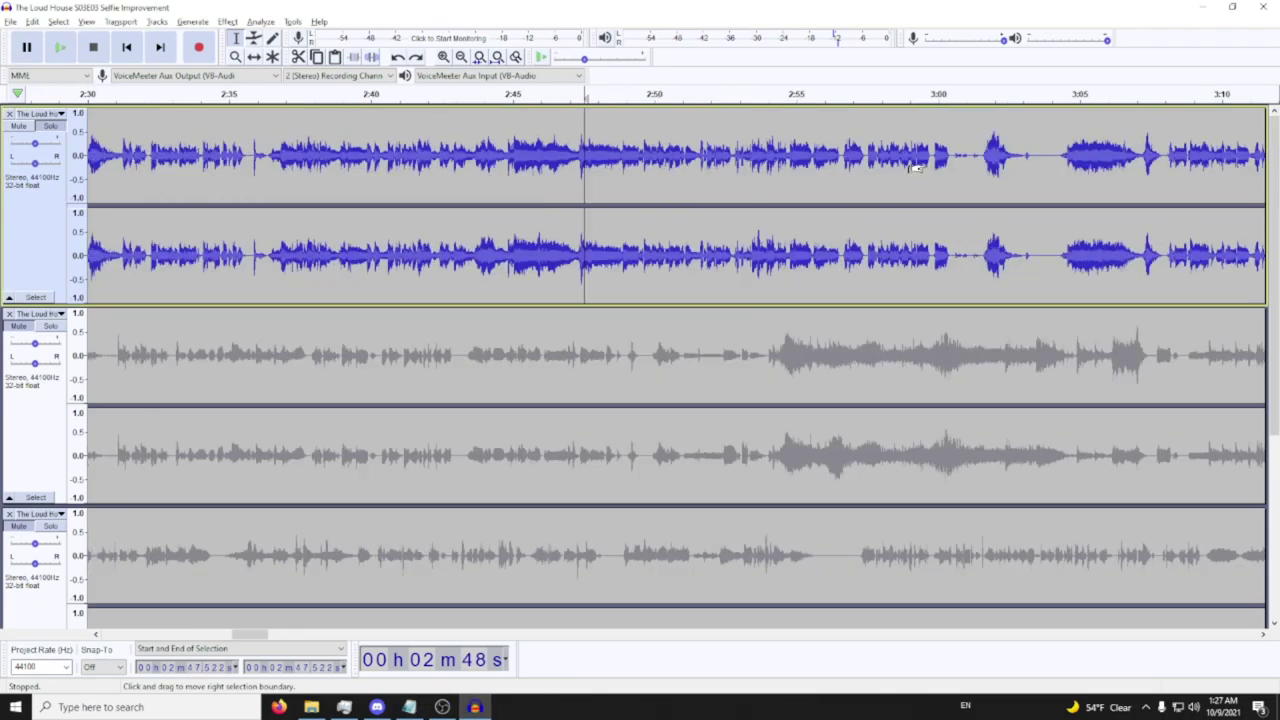
scroll(869, 181, up, 1)
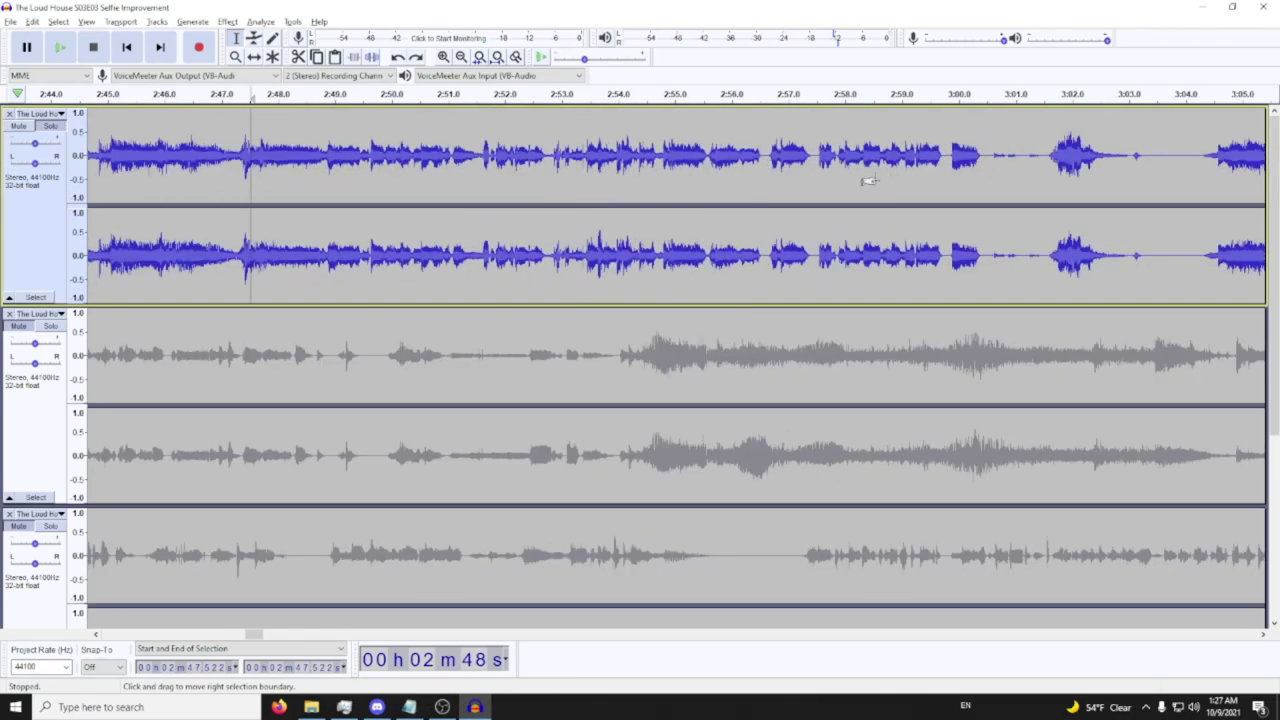
click(710, 140)
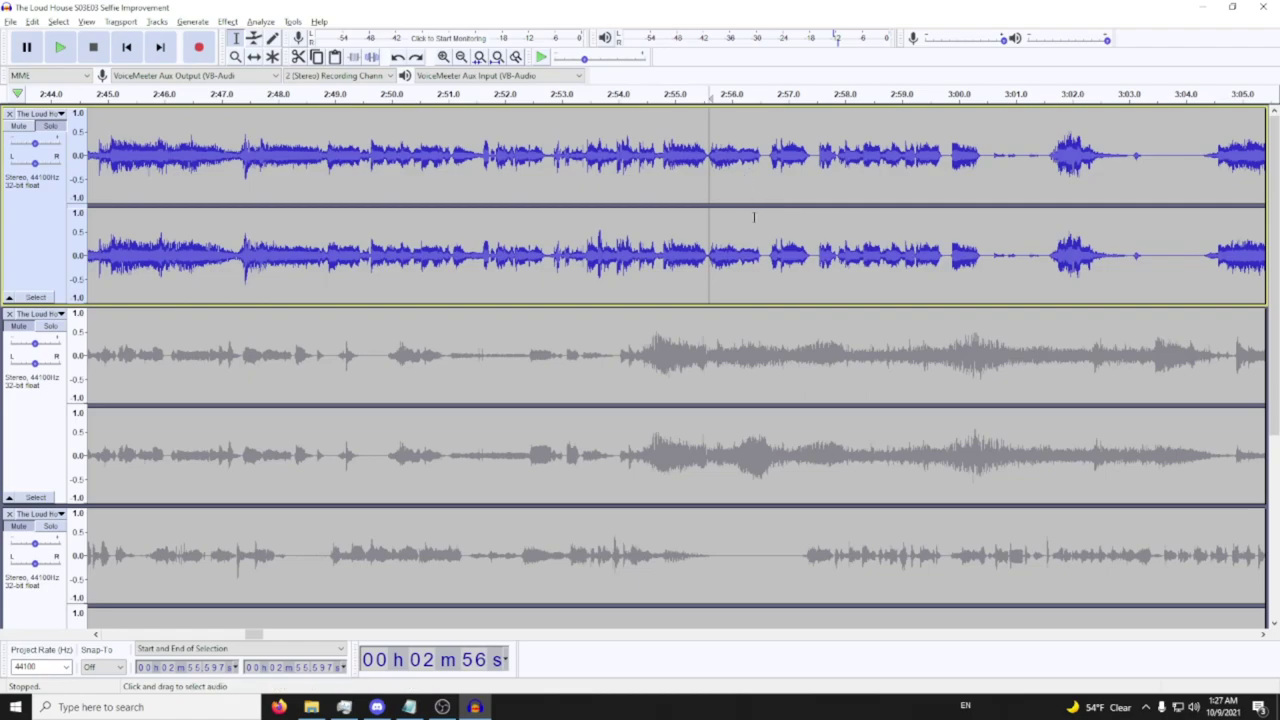
key(space)
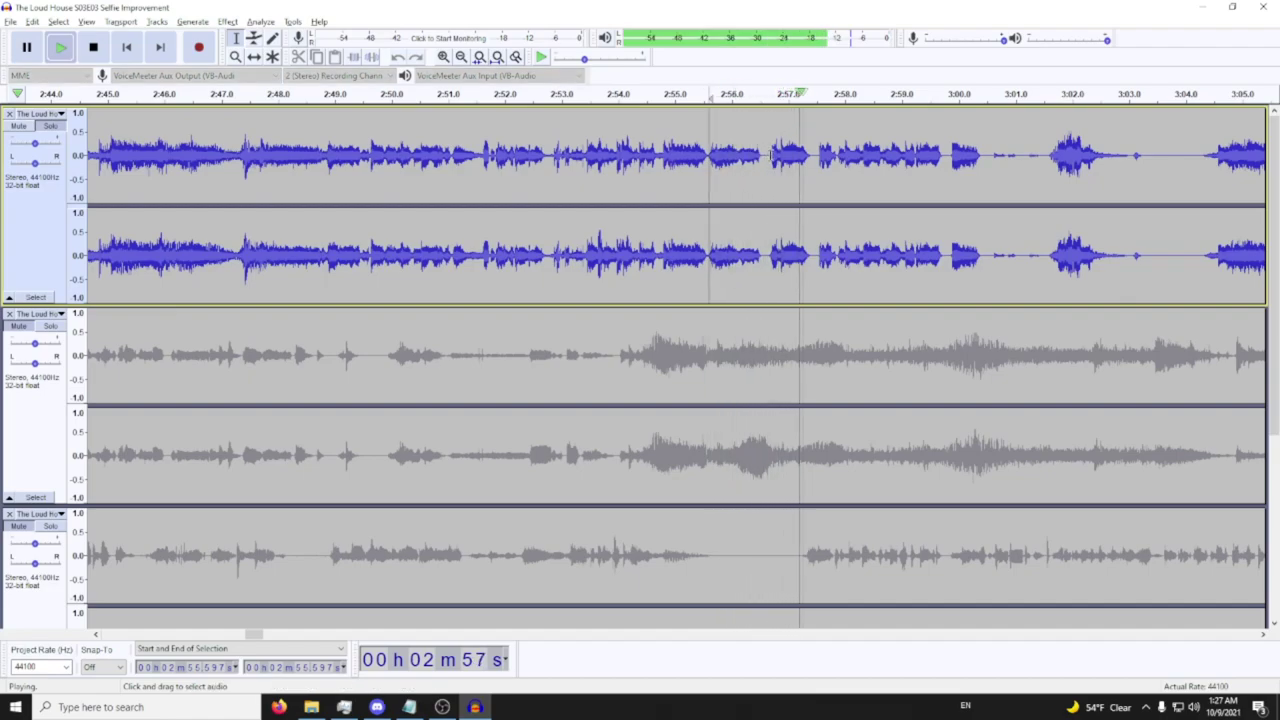
key(space)
mouse_move(768, 178)
mouse_down()
mouse_move(810, 178)
mouse_move(768, 167)
mouse_up()
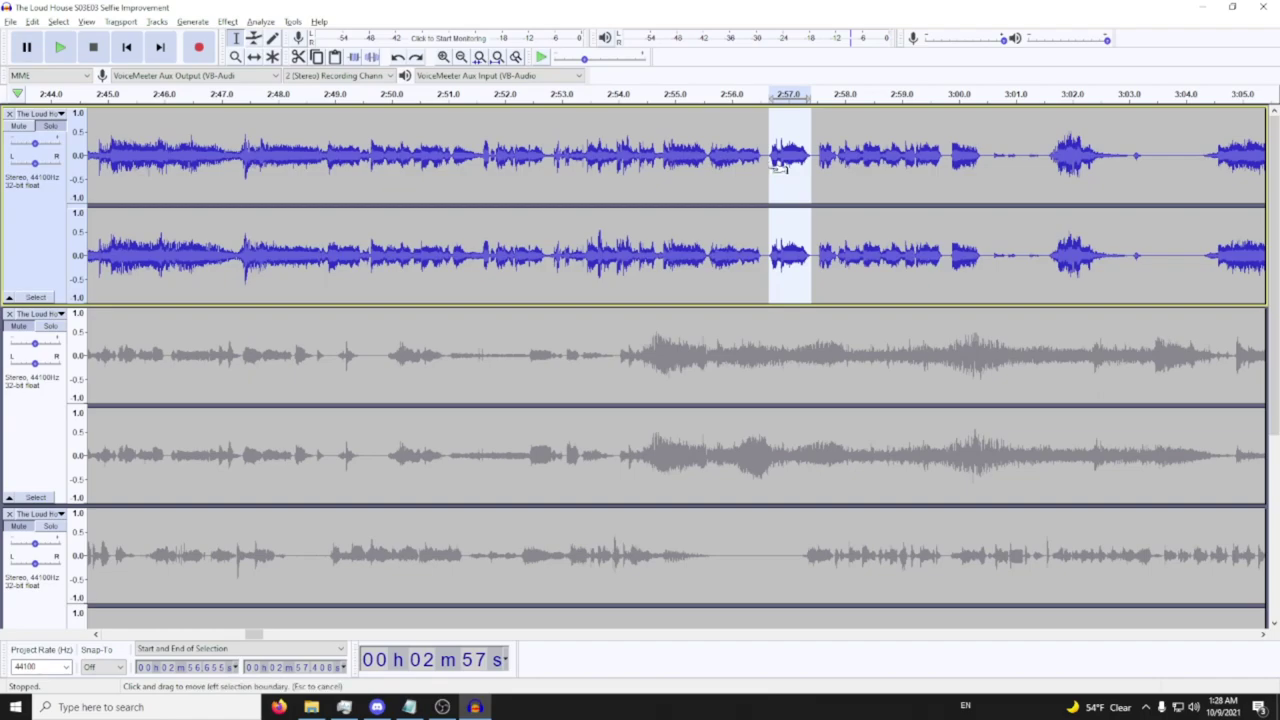
Add an empty stereo track below the episode tracks and place the cursor at its very start
scroll(554, 160, down, 2)
click(156, 21)
mouse_move(179, 37)
click(330, 51)
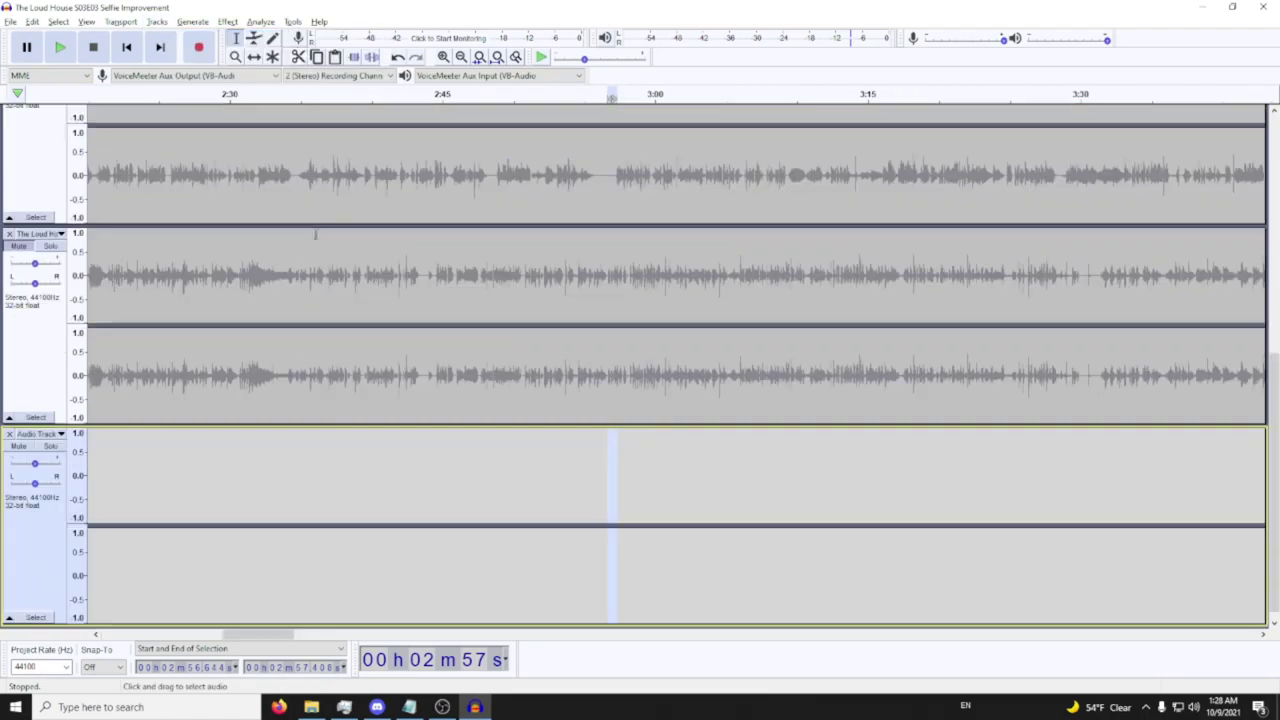
scroll(106, 474, left, 15)
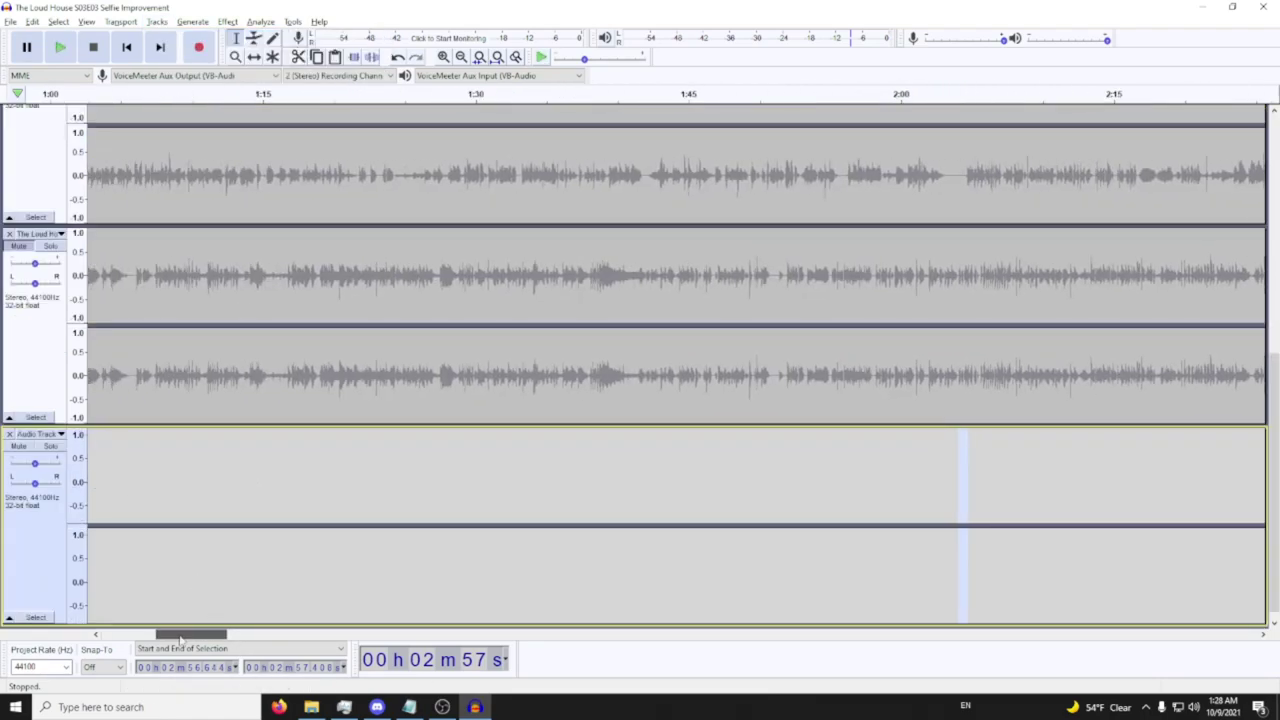
click(91, 478)
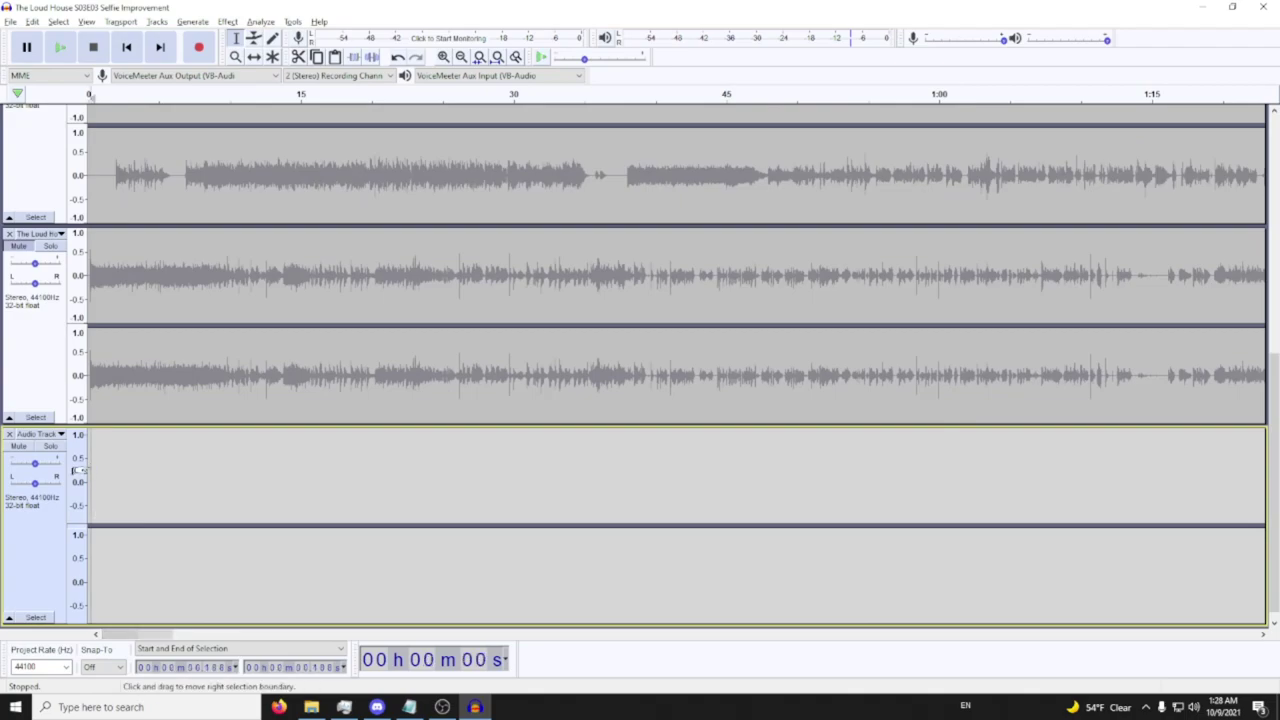
key(ctrl+1)
key(ctrl+1)
key(ctrl+1)
click(90, 464)
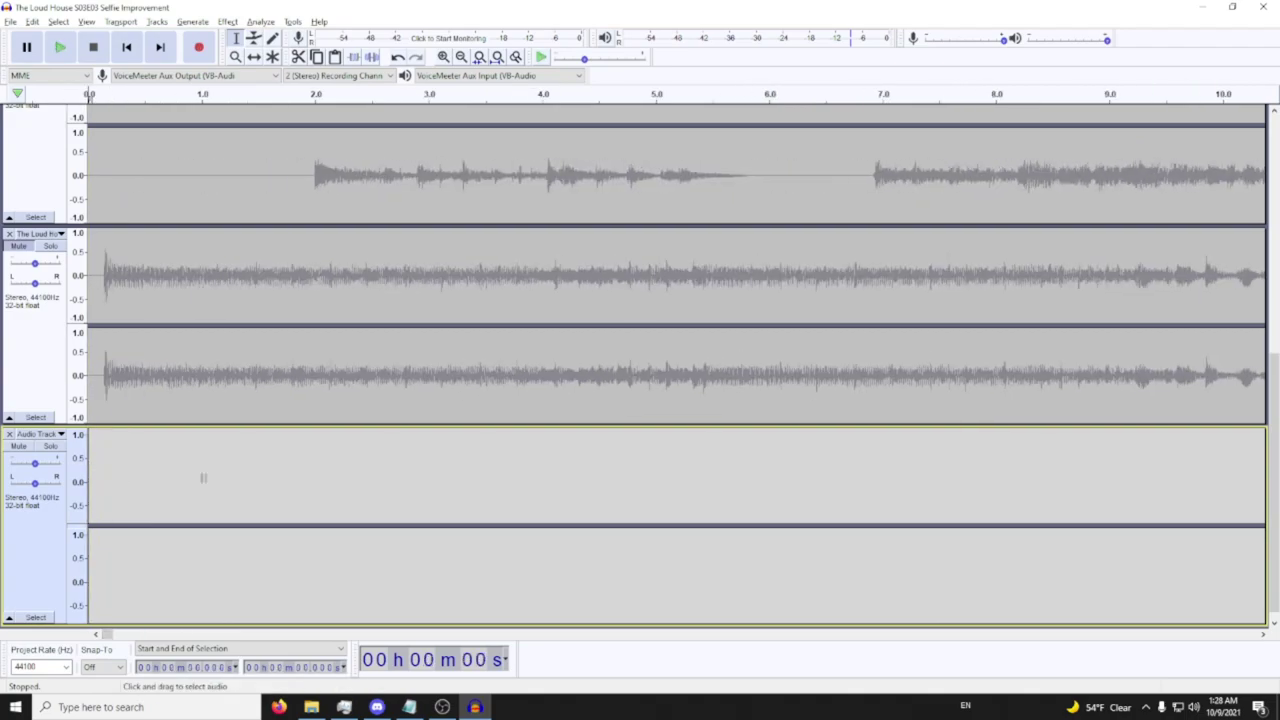
Paste the copied "sorry" clip at the very start of the empty audio track and place the cursor just after it
key(ctrl+v)
click(195, 472)
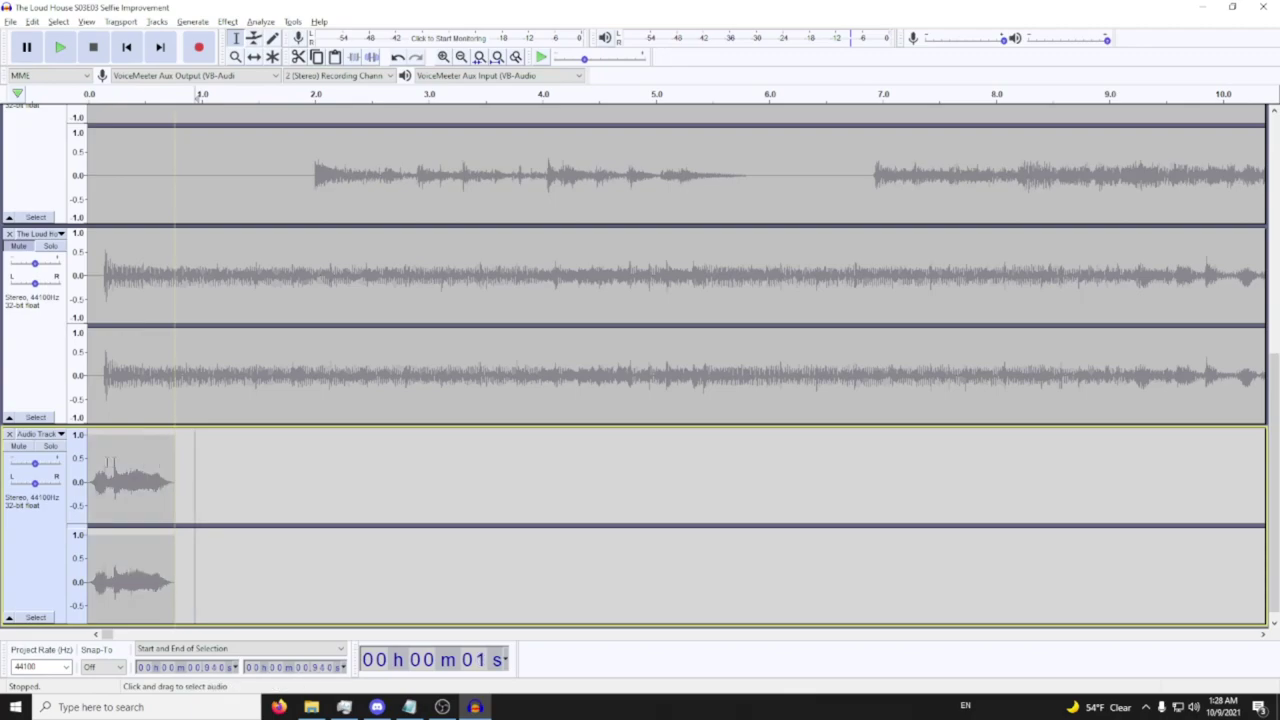
scroll(200, 440, down, 3)
scroll(220, 180, up, 5)
Check sources.txt for remaining lines, remove the finished episode 3 track and solo the episode track that follows it
key(alt+Tab)
scroll(278, 290, down, 5)
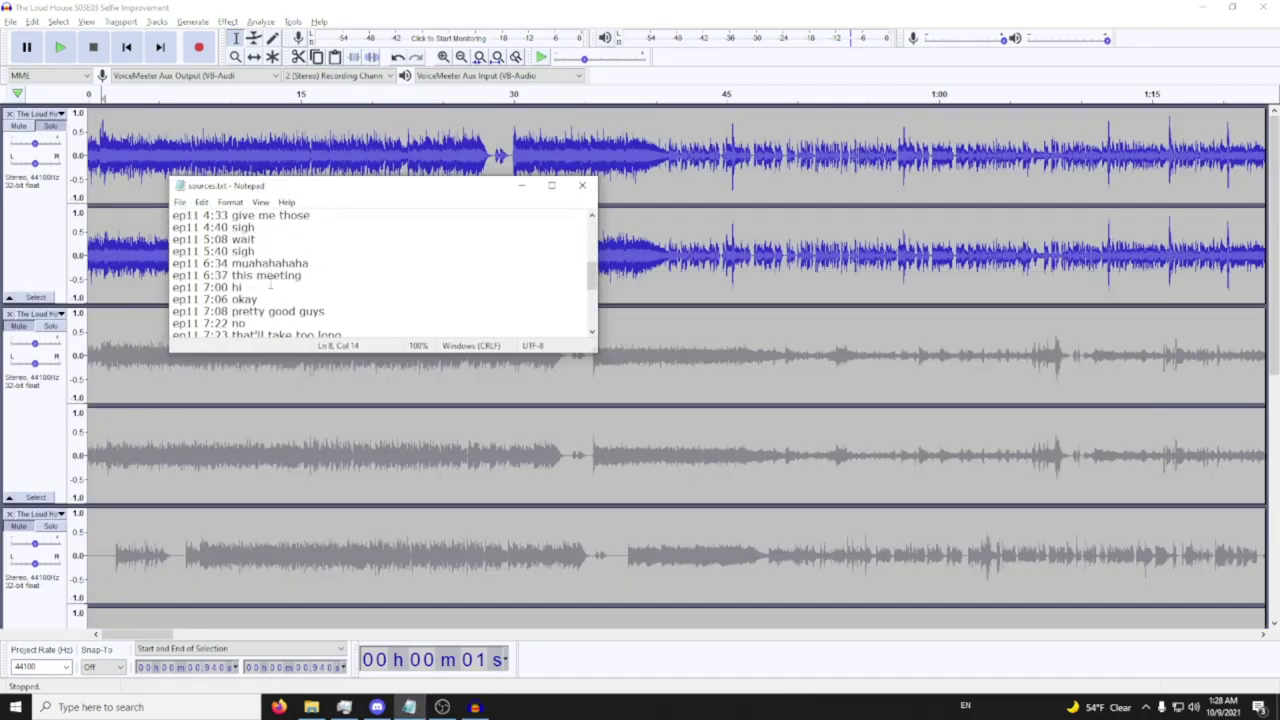
scroll(278, 289, down, 3)
key(alt+Tab)
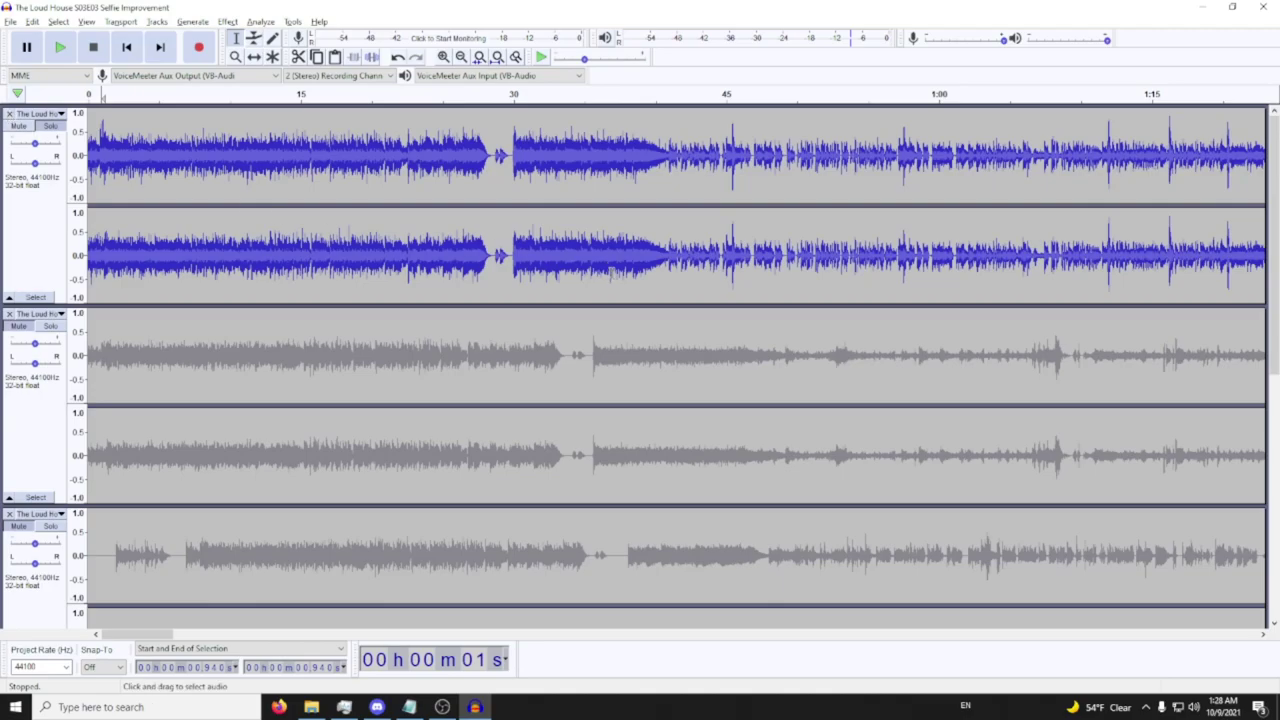
scroll(605, 236, down, 2)
scroll(606, 233, down, 1)
scroll(606, 233, right, 1)
scroll(606, 233, right, 4)
scroll(836, 274, up, 1)
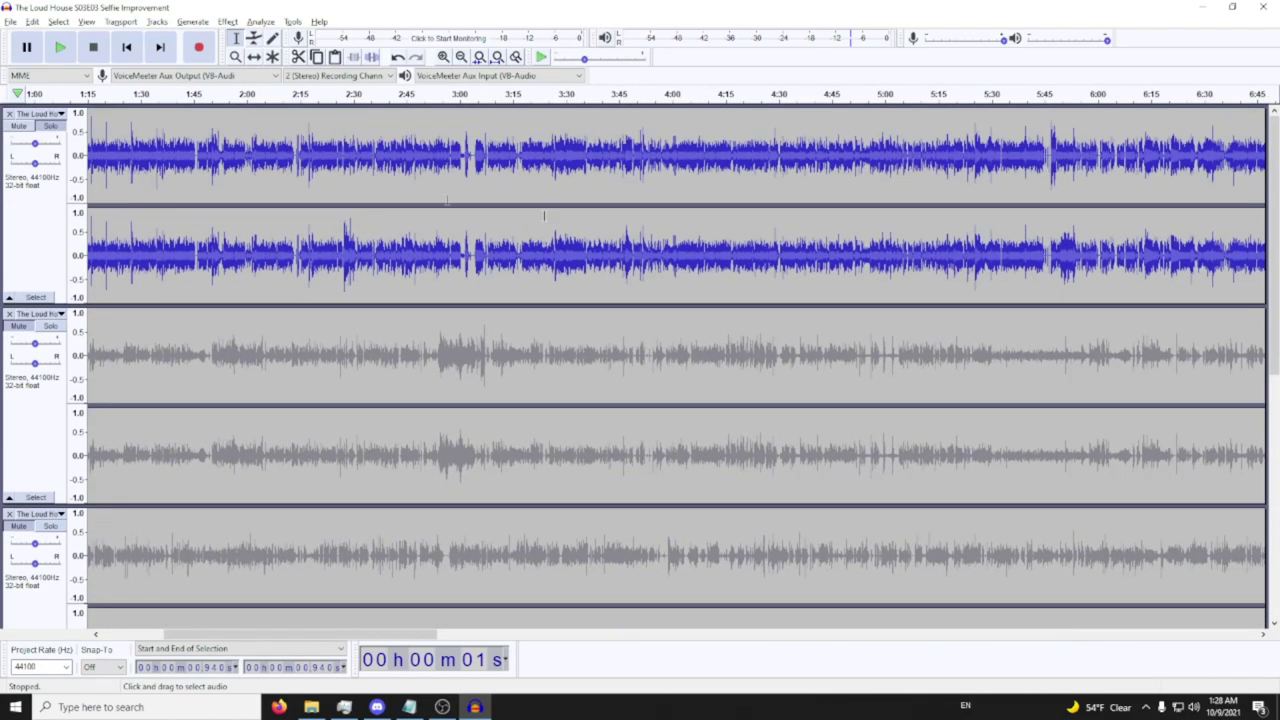
click(9, 114)
click(52, 127)
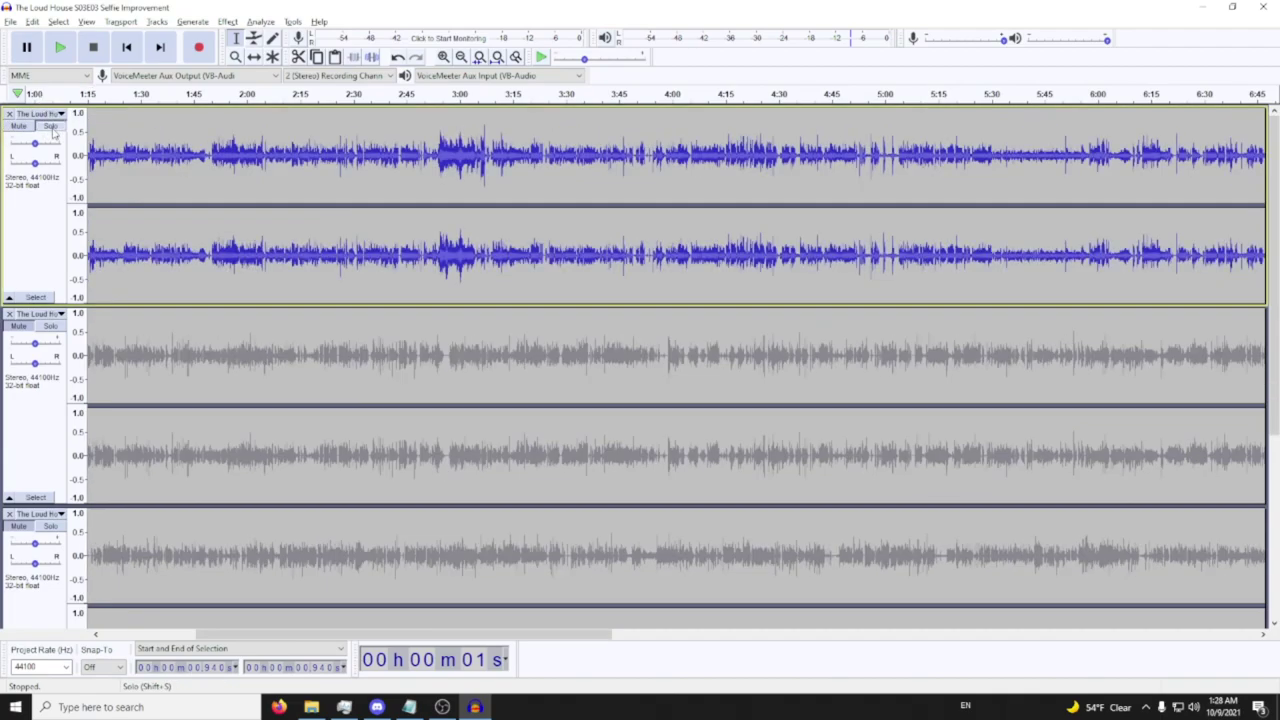
Look up the episode 8 timestamps in sources.txt and select the "eyes are the window" line from about 10:42.5 to 10:44.8
key(alt+Tab)
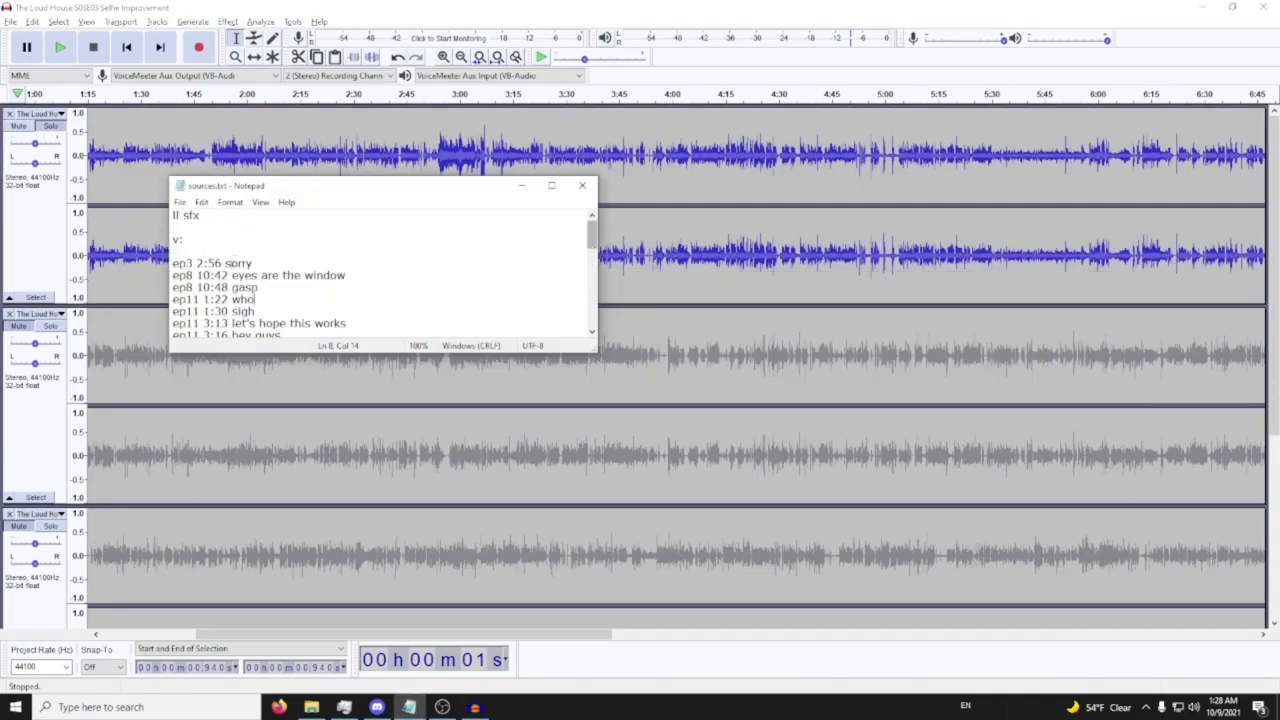
scroll(187, 274, down, 6)
scroll(187, 274, up, 6)
drag(196, 275, 225, 287)
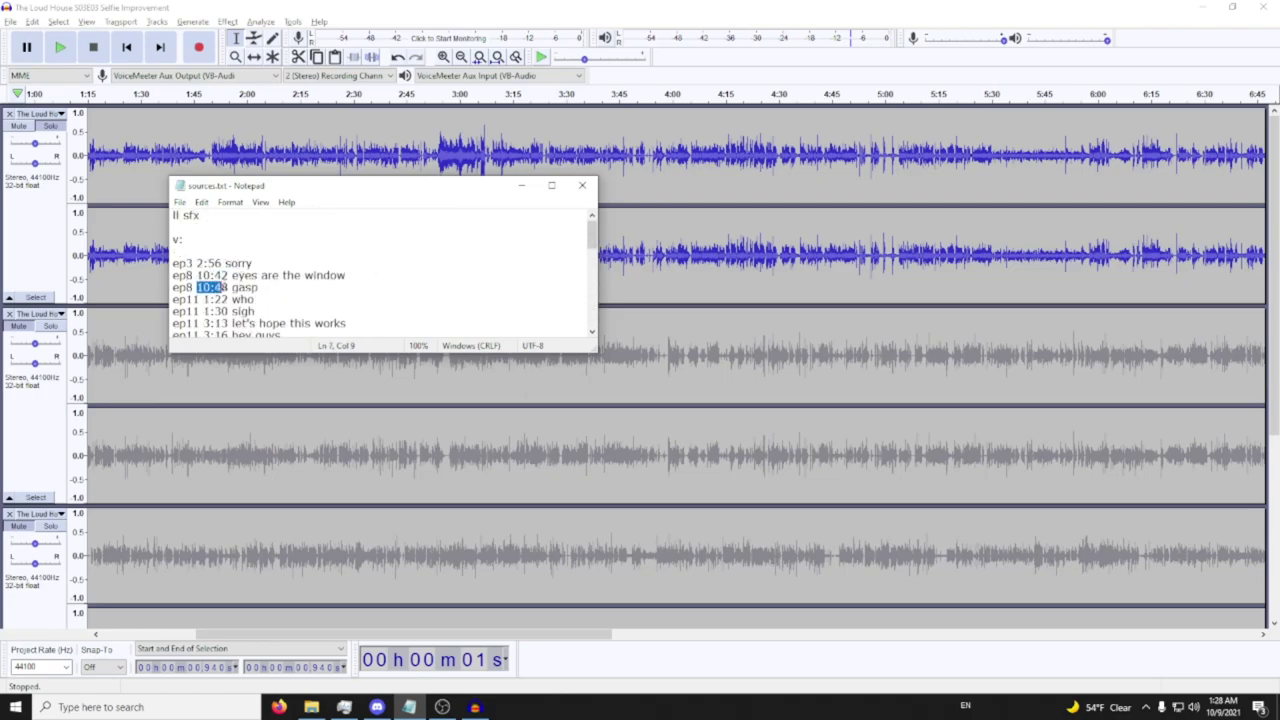
click(671, 8)
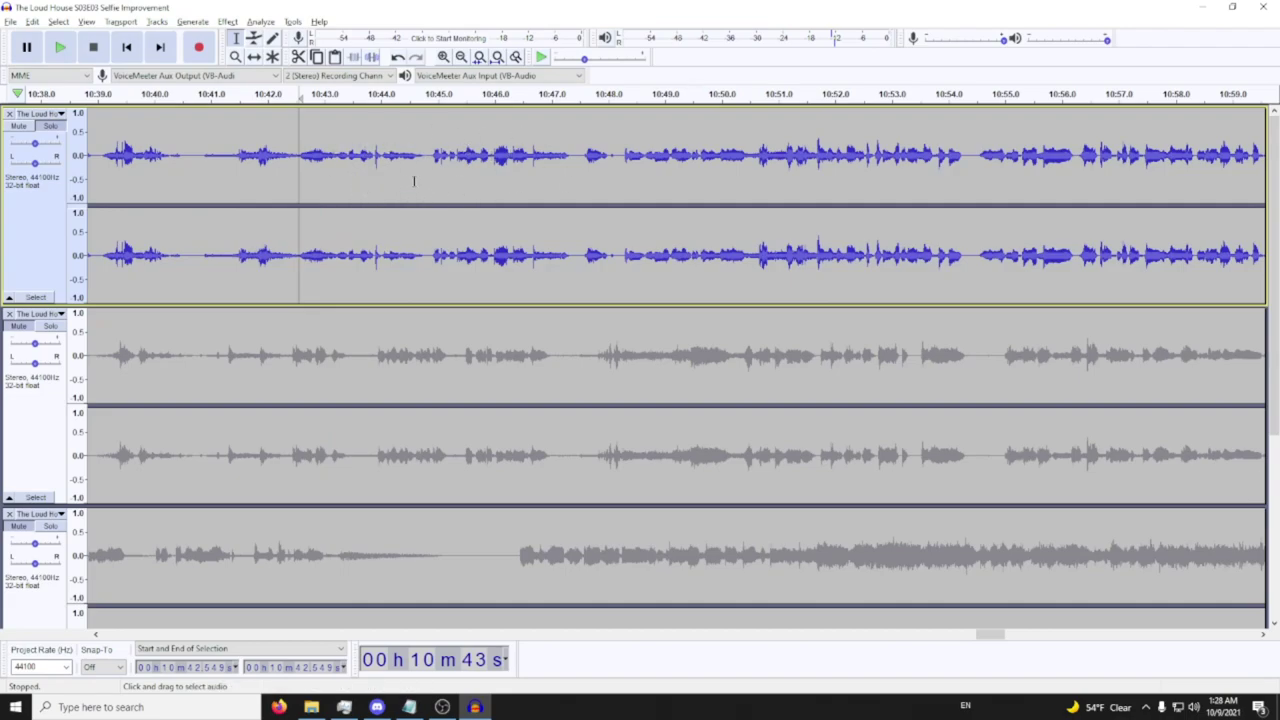
key(space)
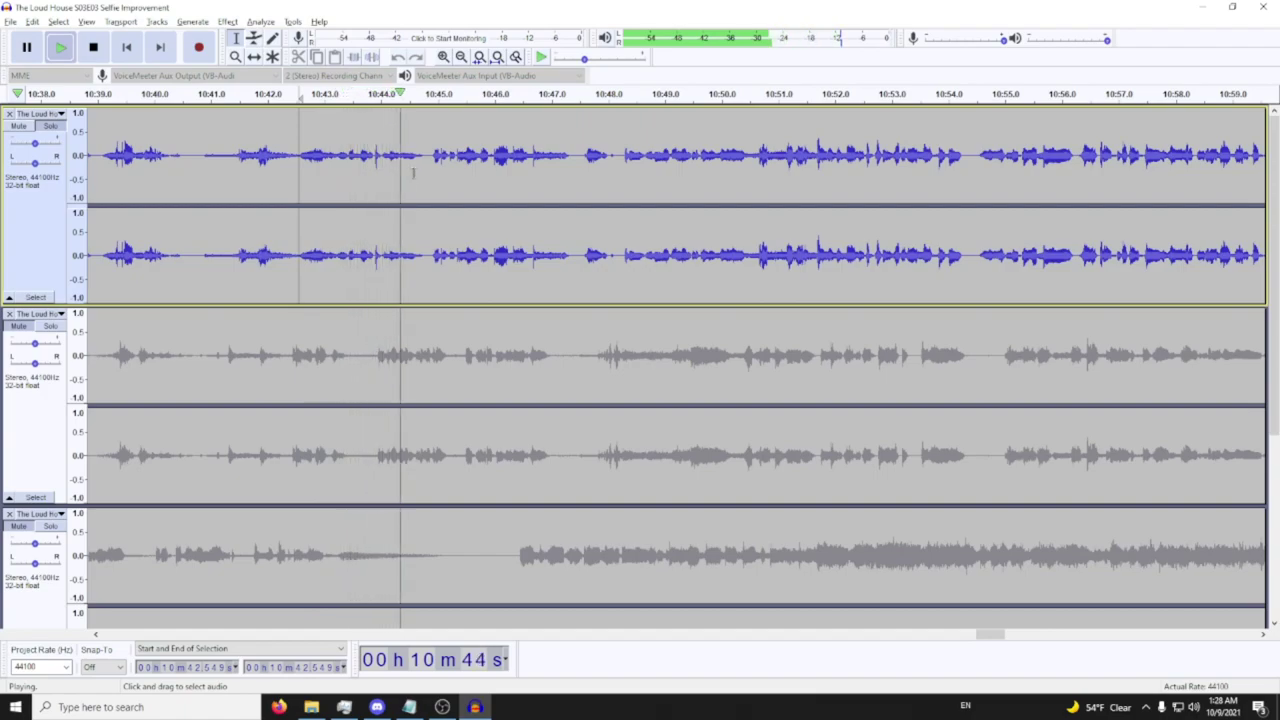
key(space)
drag(291, 158, 428, 163)
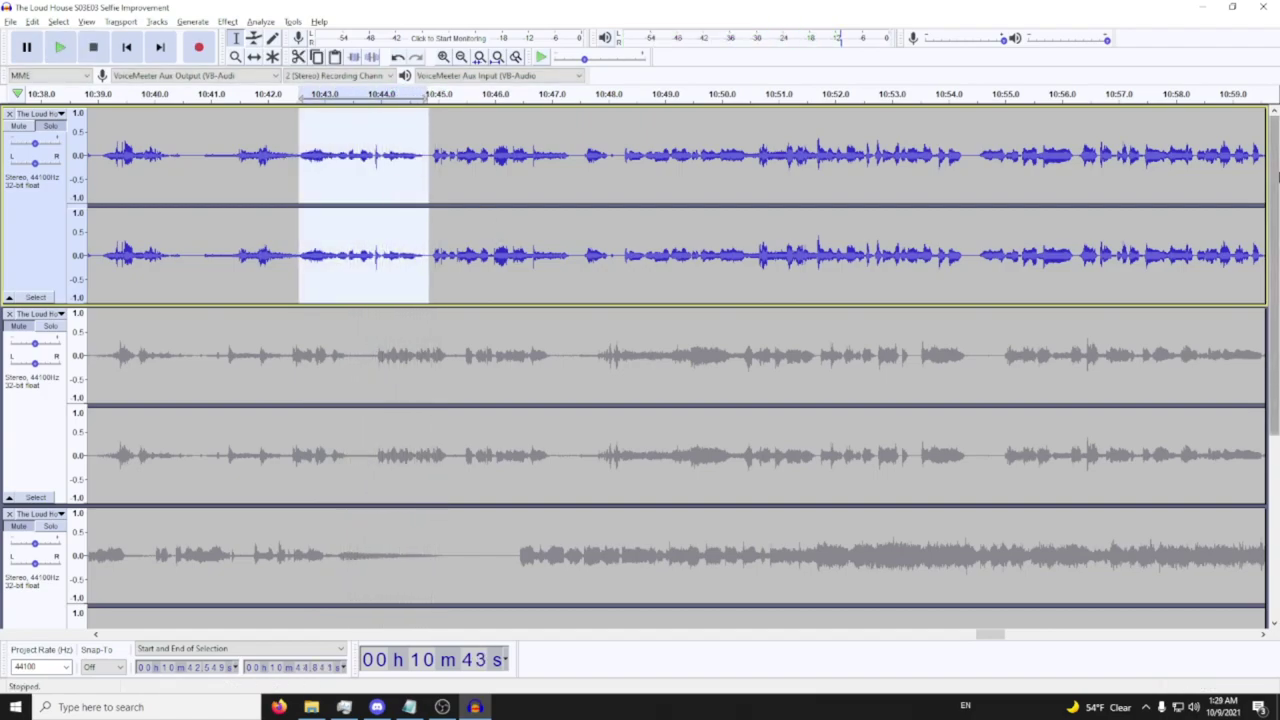
Paste the "eyes are the window" clip directly after the "sorry" clip in the clips track, at about 0.76 s
drag(1274, 177, 1270, 480)
scroll(263, 497, left, 10)
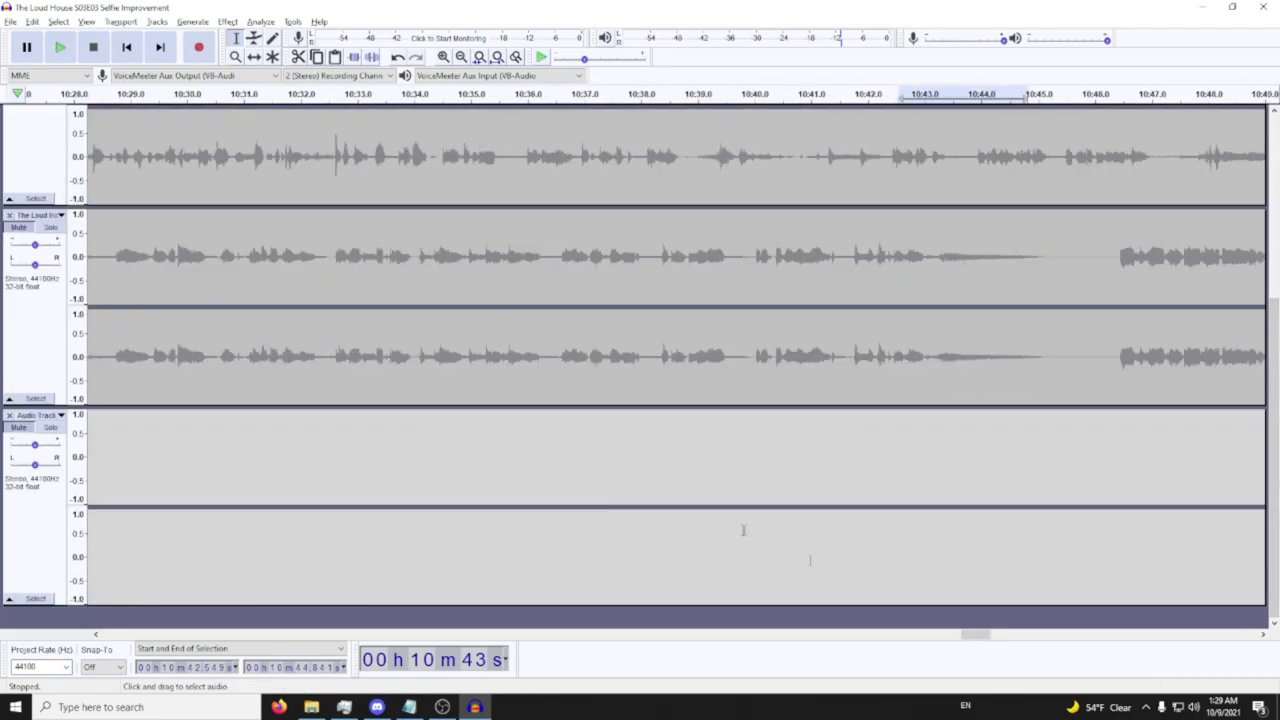
drag(972, 635, 106, 622)
click(133, 469)
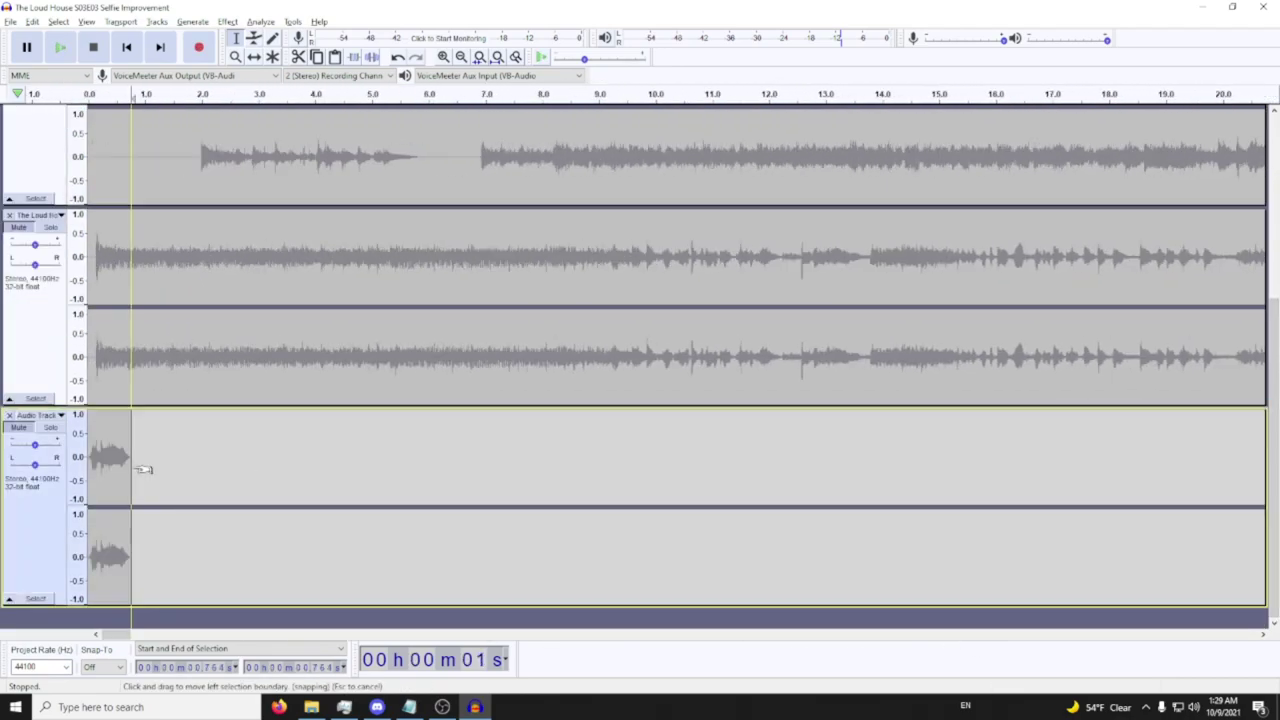
drag(144, 469, 262, 469)
scroll(1117, 203, up, 5)
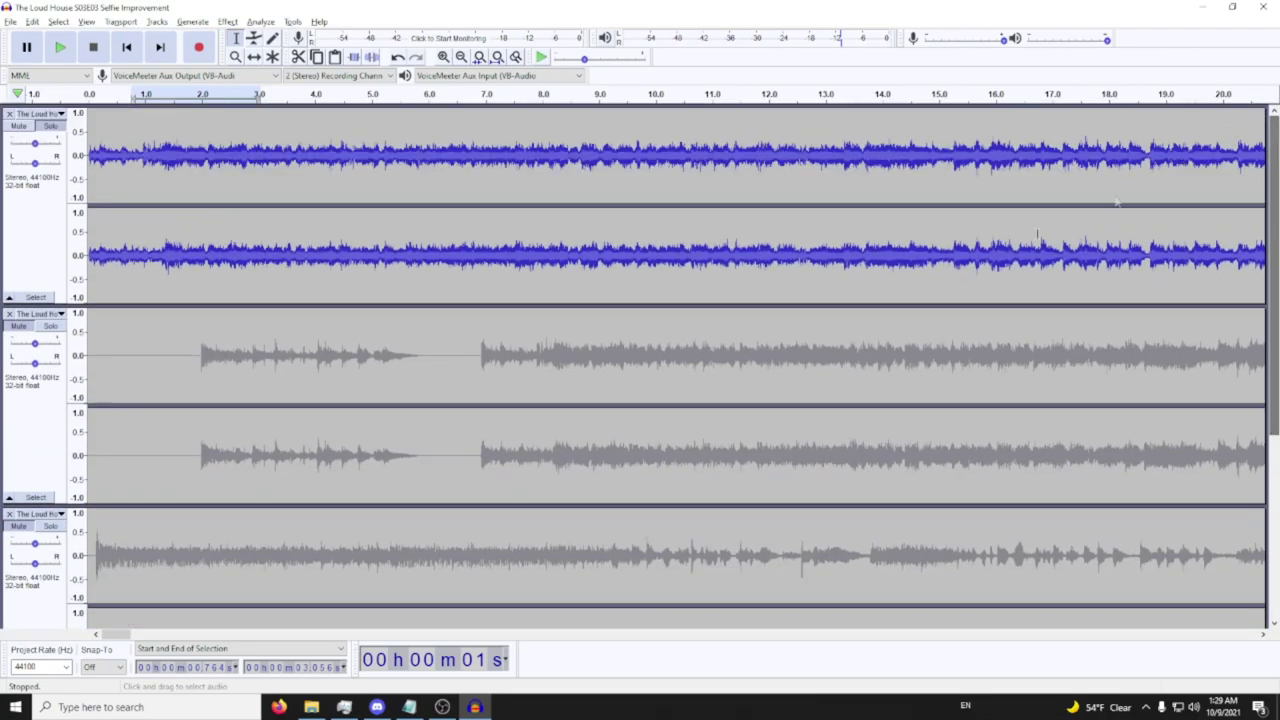
Find the gasp in the episode 8 track by playing from about 10:47.5, and select it through about 10:48.2
drag(112, 634, 988, 634)
click(531, 222)
key(space)
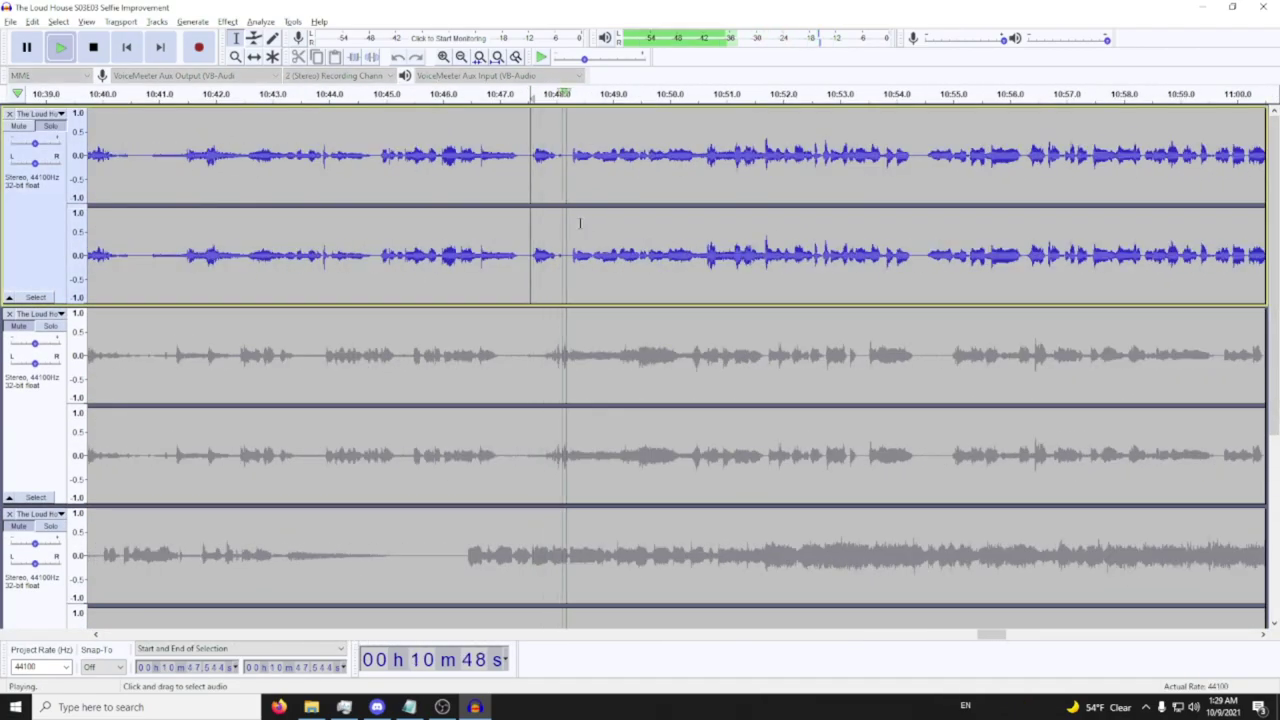
key(space)
drag(531, 162, 567, 165)
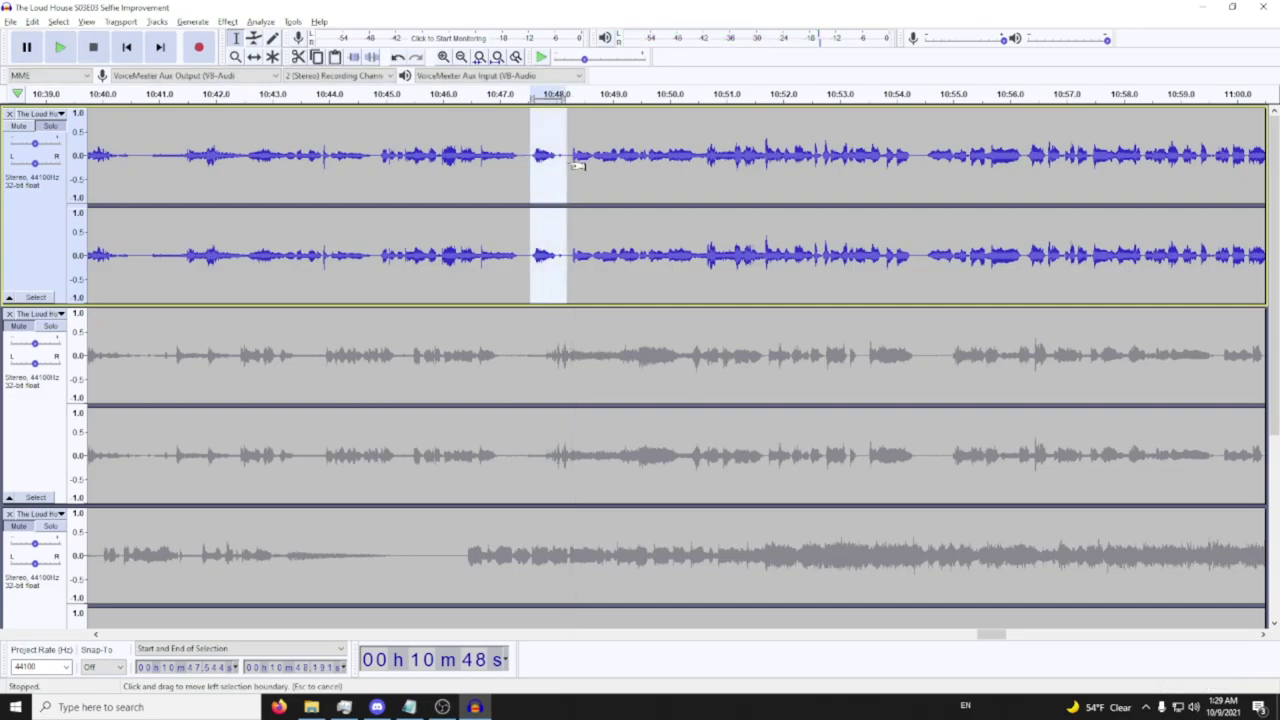
Paste the gasp at the end of the clips track, at about 3.06 s
drag(1273, 228, 1262, 458)
drag(1005, 635, 124, 600)
key(ctrl+v)
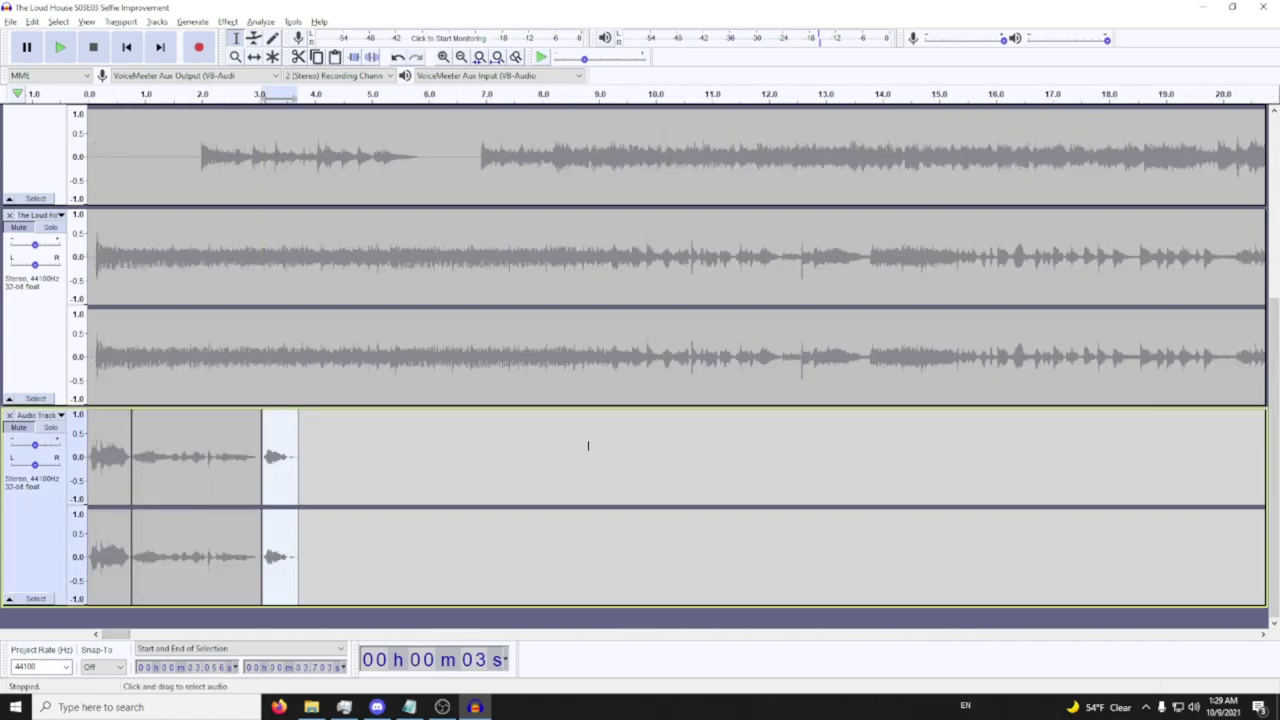
key(ctrl+3)
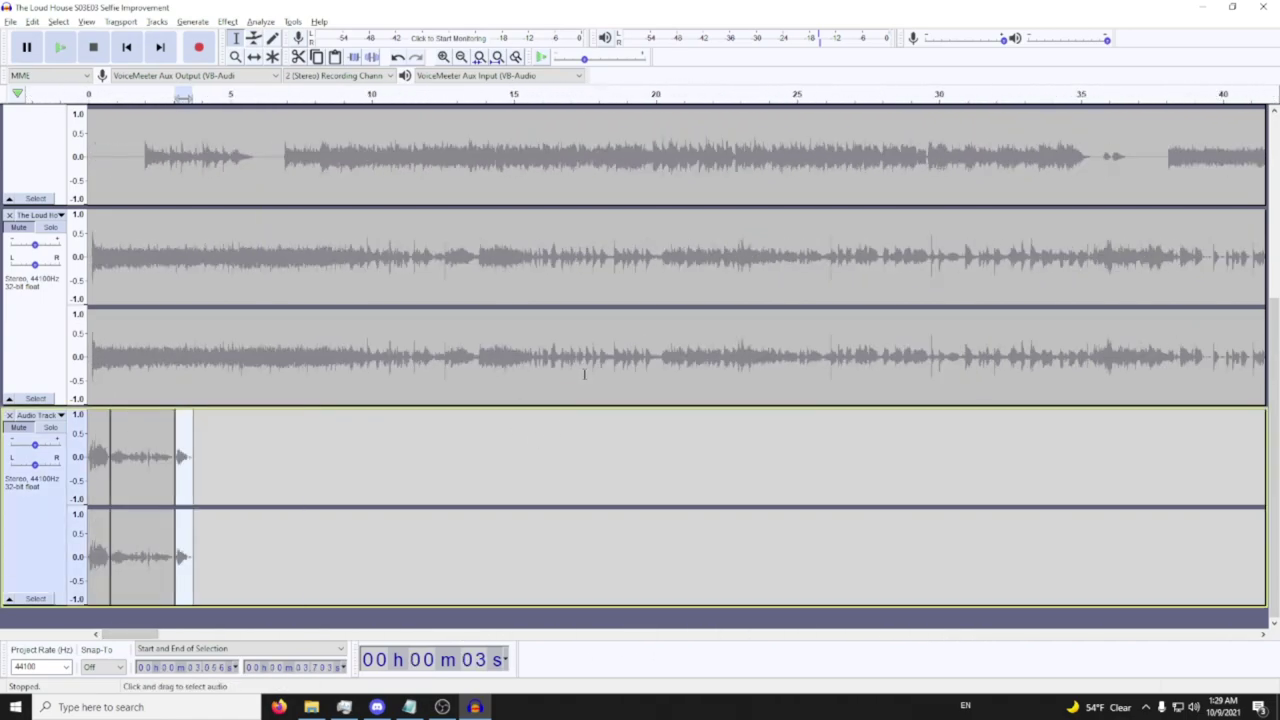
Check the episode 11 entries in sources.txt and select the sigh in that episode's track from about 1:29.5 to 1:30.9
scroll(626, 250, up, 6)
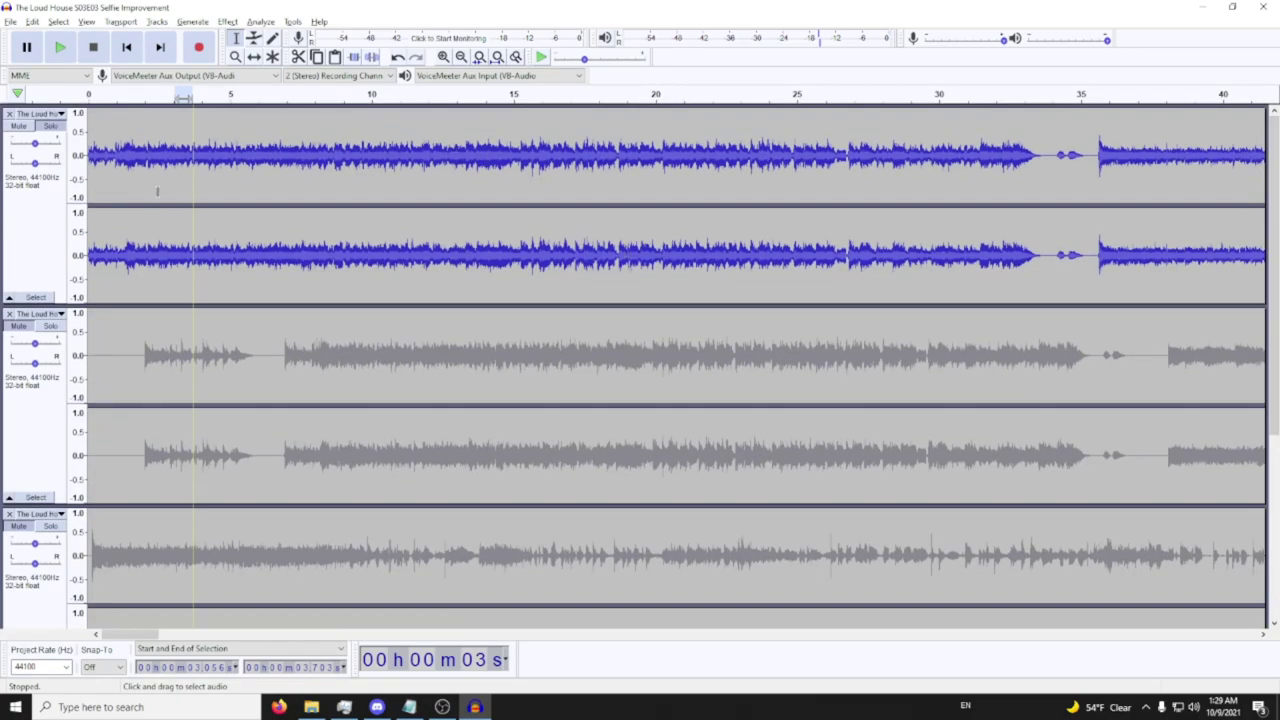
key(alt+Tab)
scroll(270, 304, down, 1)
scroll(268, 300, up, 1)
scroll(279, 292, down, 7)
scroll(297, 262, up, 5)
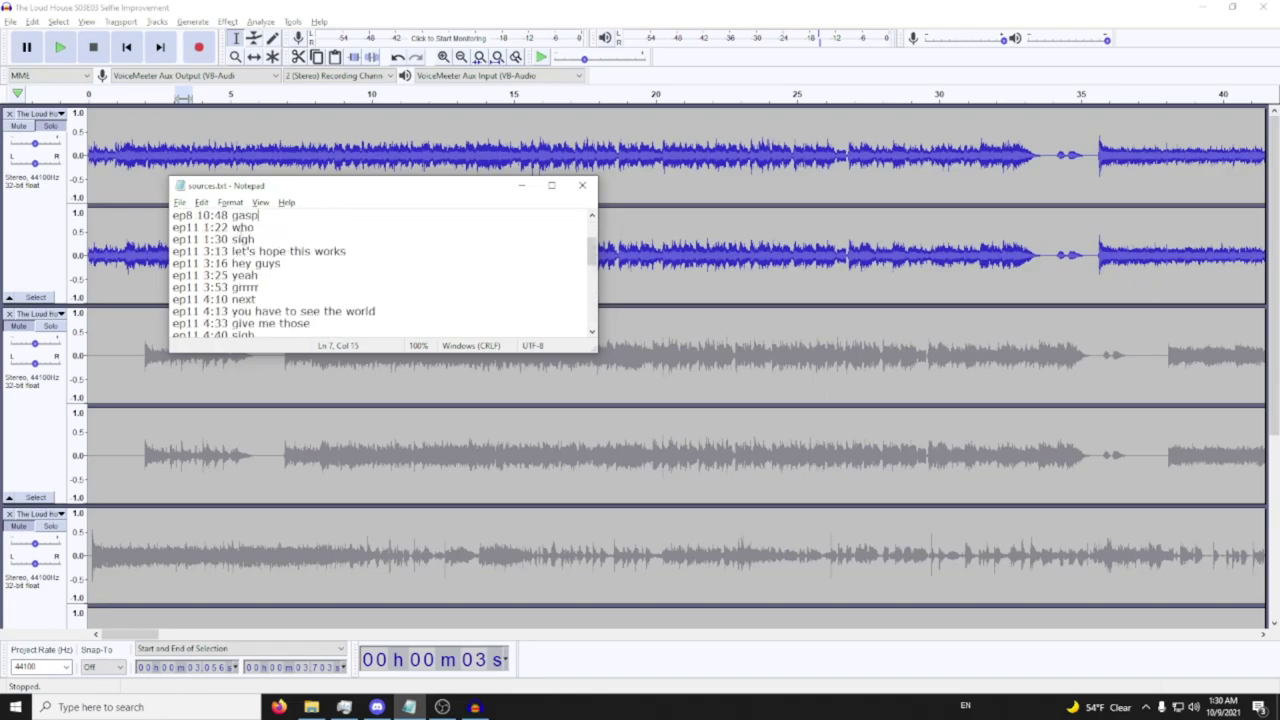
scroll(261, 287, down, 2)
scroll(245, 274, up, 1)
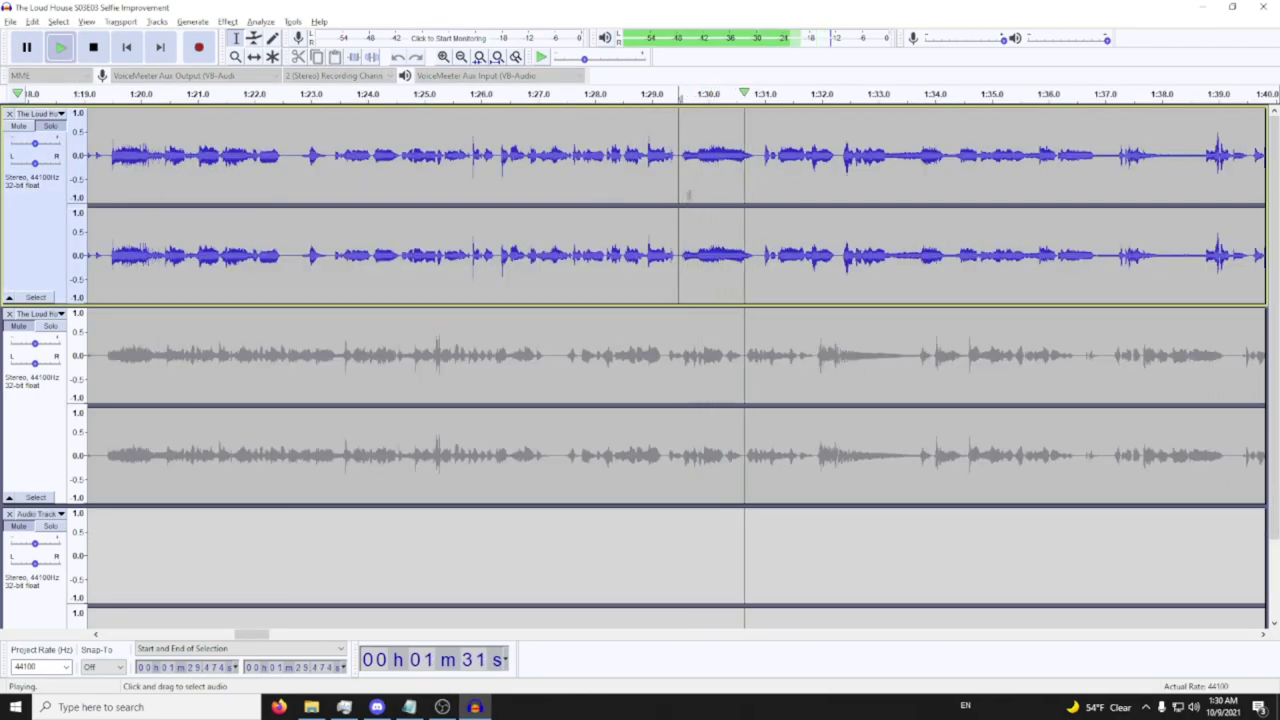
key(space)
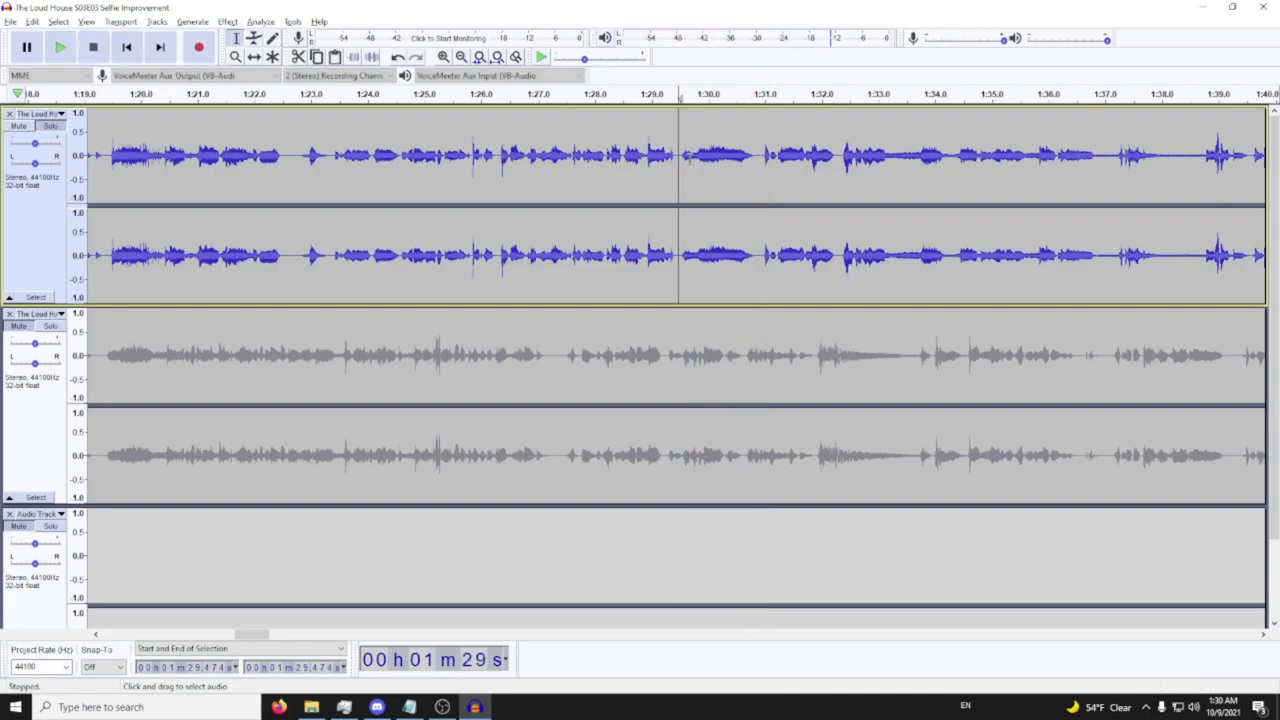
drag(678, 160, 757, 165)
Paste the sigh directly after the gasp in the clips track, at about 3.7 s
scroll(340, 313, down, 2)
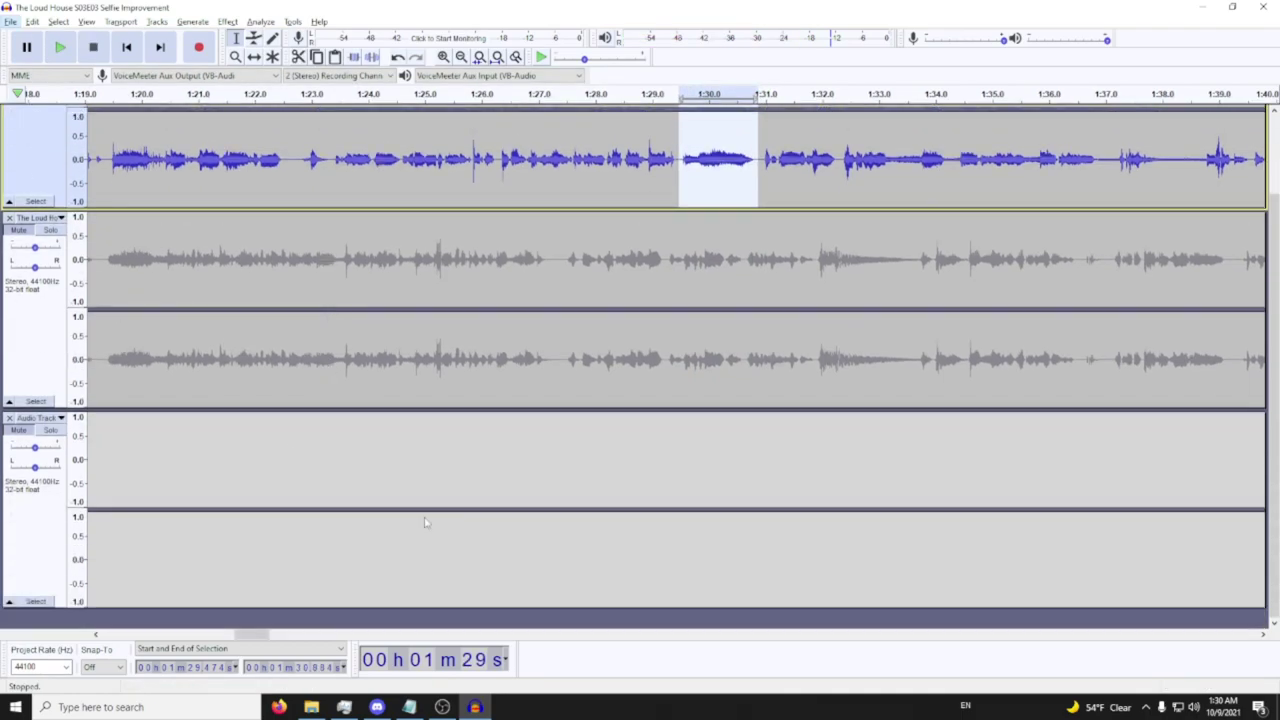
drag(255, 637, 122, 637)
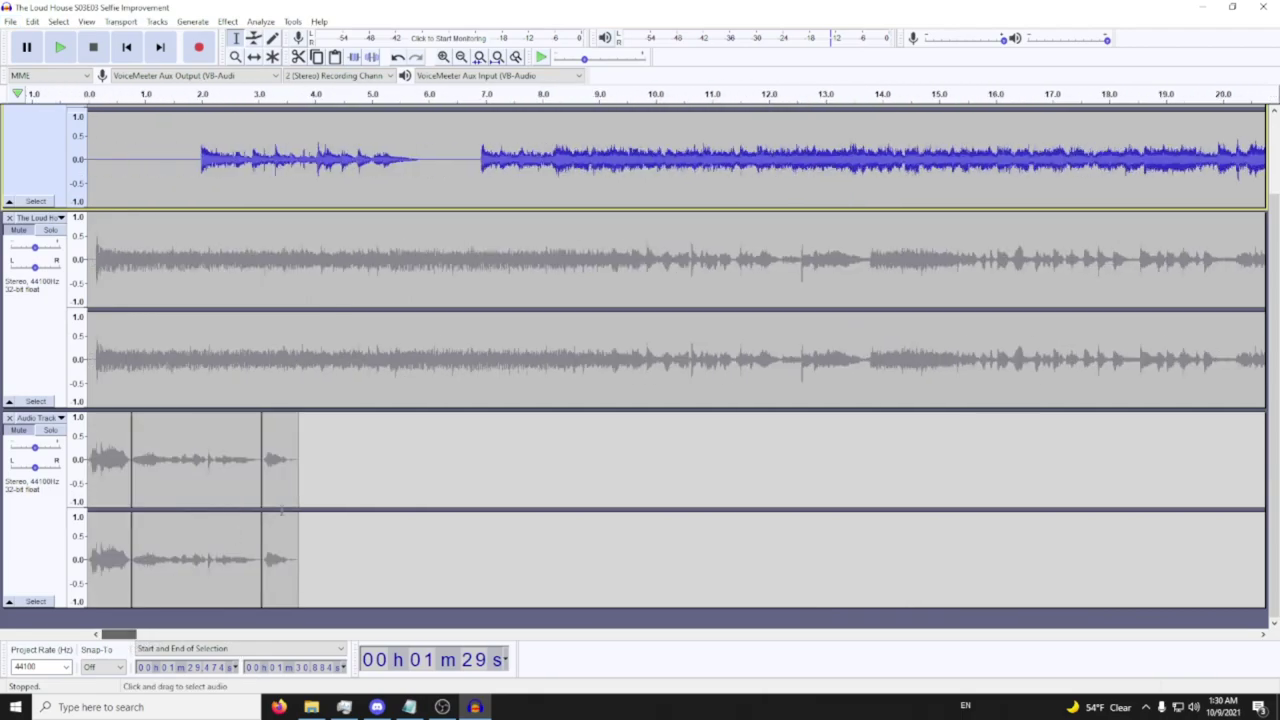
click(300, 458)
key(shift+Home)
click(299, 458)
key(ctrl+v)
drag(556, 470, 560, 469)
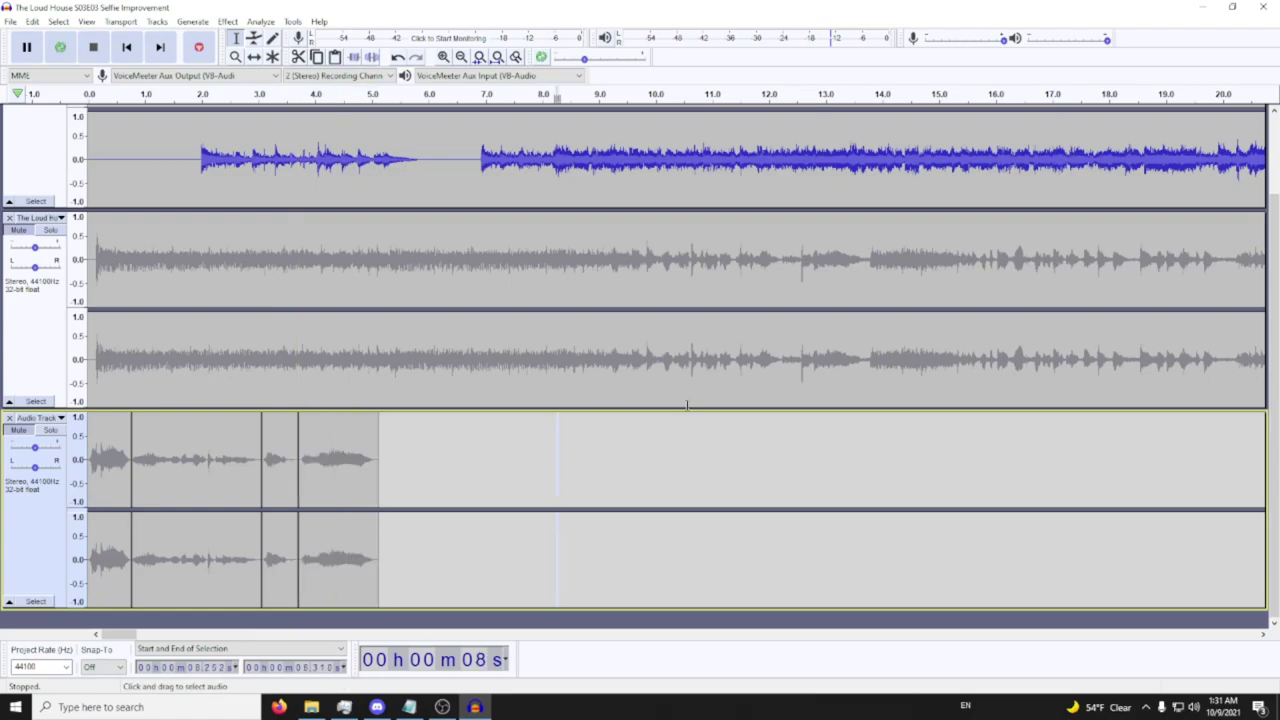
Find "hey guys" in the episode 11 track and select it from about 3:16.1 to 3:17.2
scroll(687, 404, up, 2)
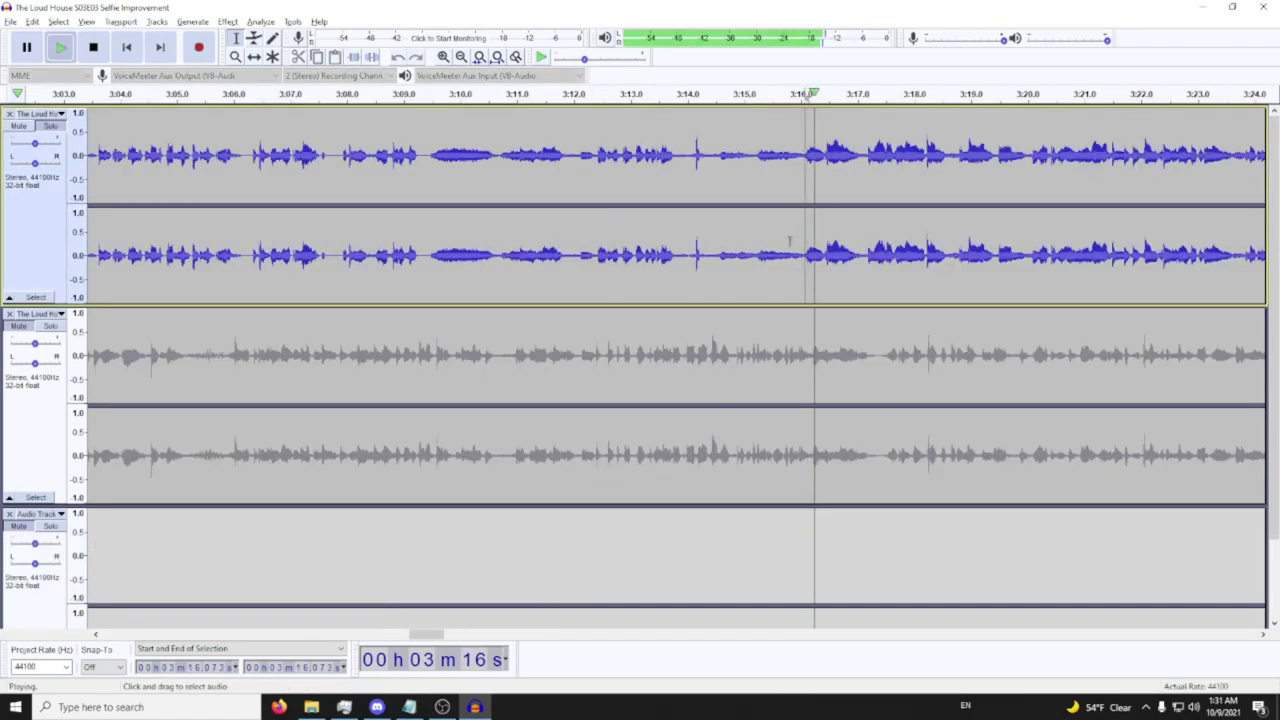
key(space)
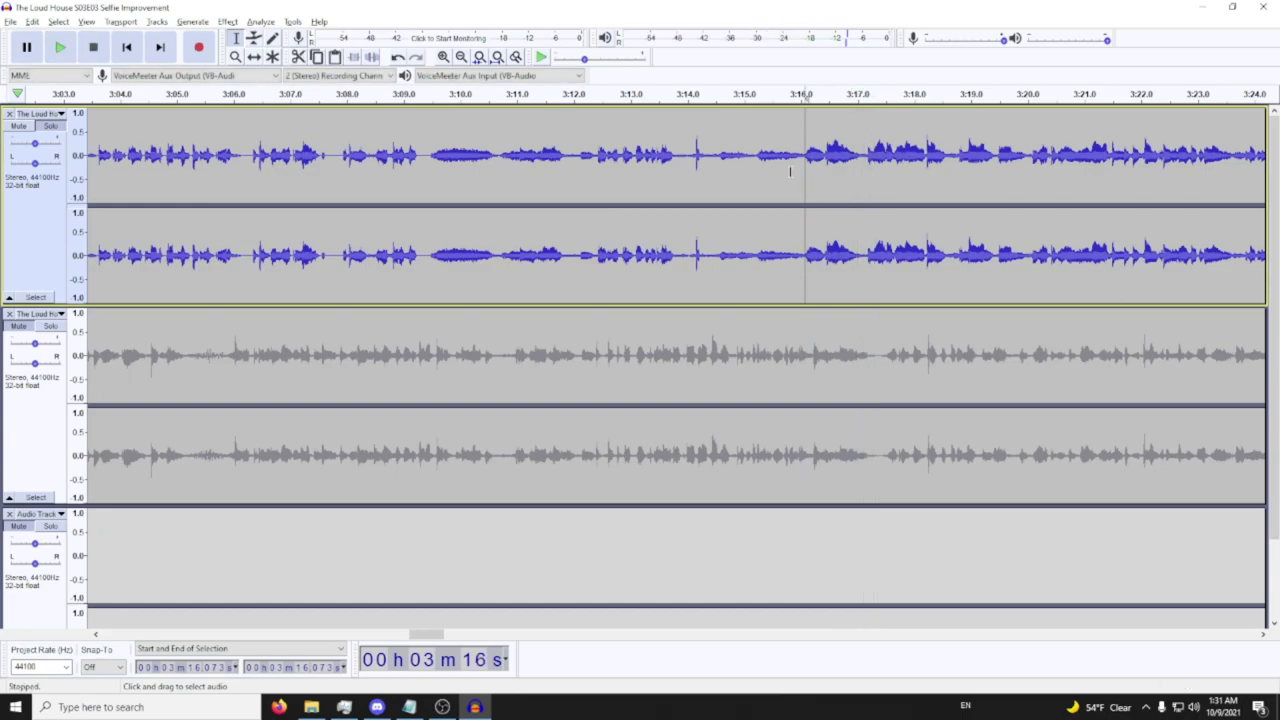
drag(805, 160, 866, 160)
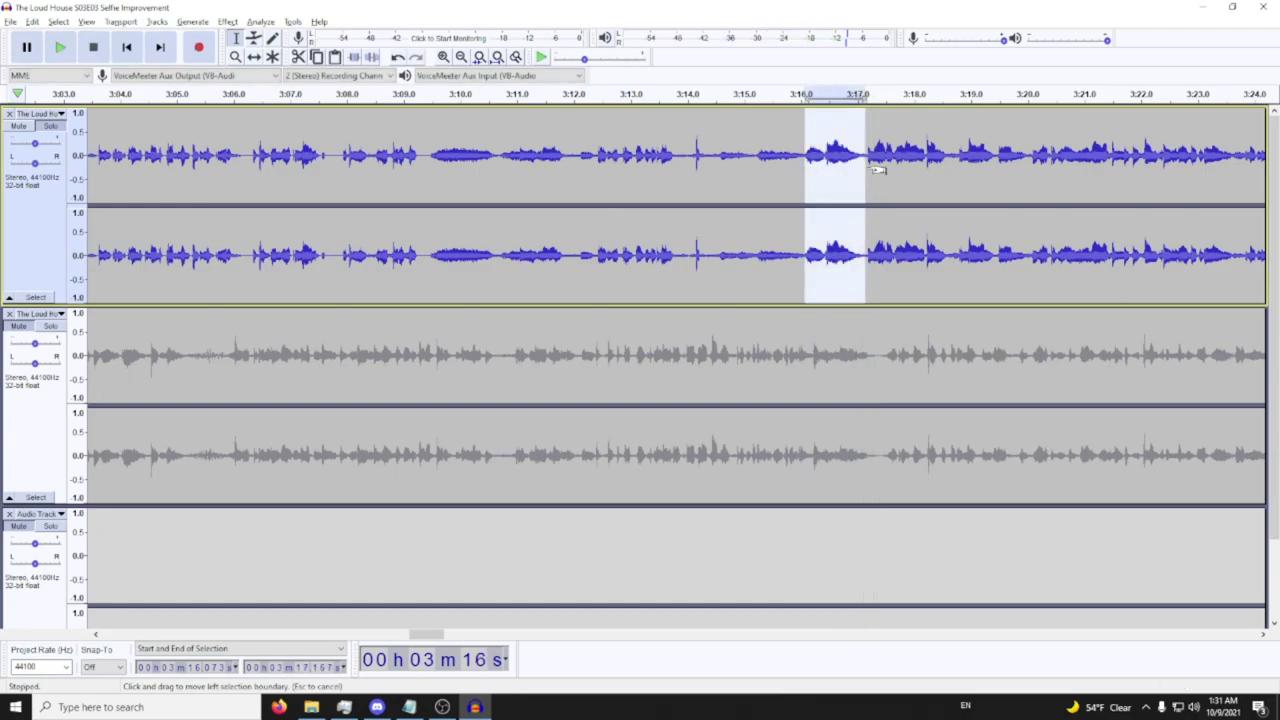
Paste the "hey guys" clip directly after the sigh in the clips track
scroll(1242, 242, down, 2)
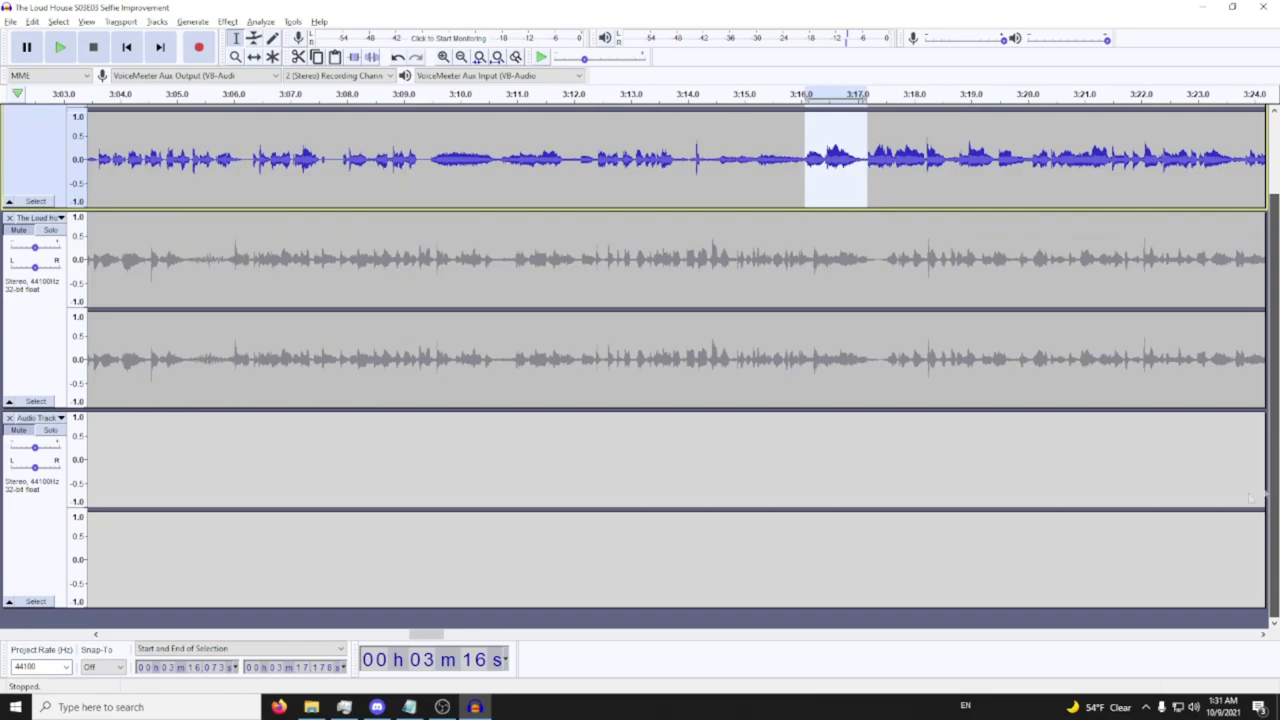
drag(380, 638, 112, 636)
drag(378, 450, 441, 452)
Look up "yeah" in sources.txt and select it in the episode 11 track from about 3:24.8 to 3:25.3
drag(118, 634, 290, 634)
scroll(338, 563, up, 3)
key(alt+Tab)
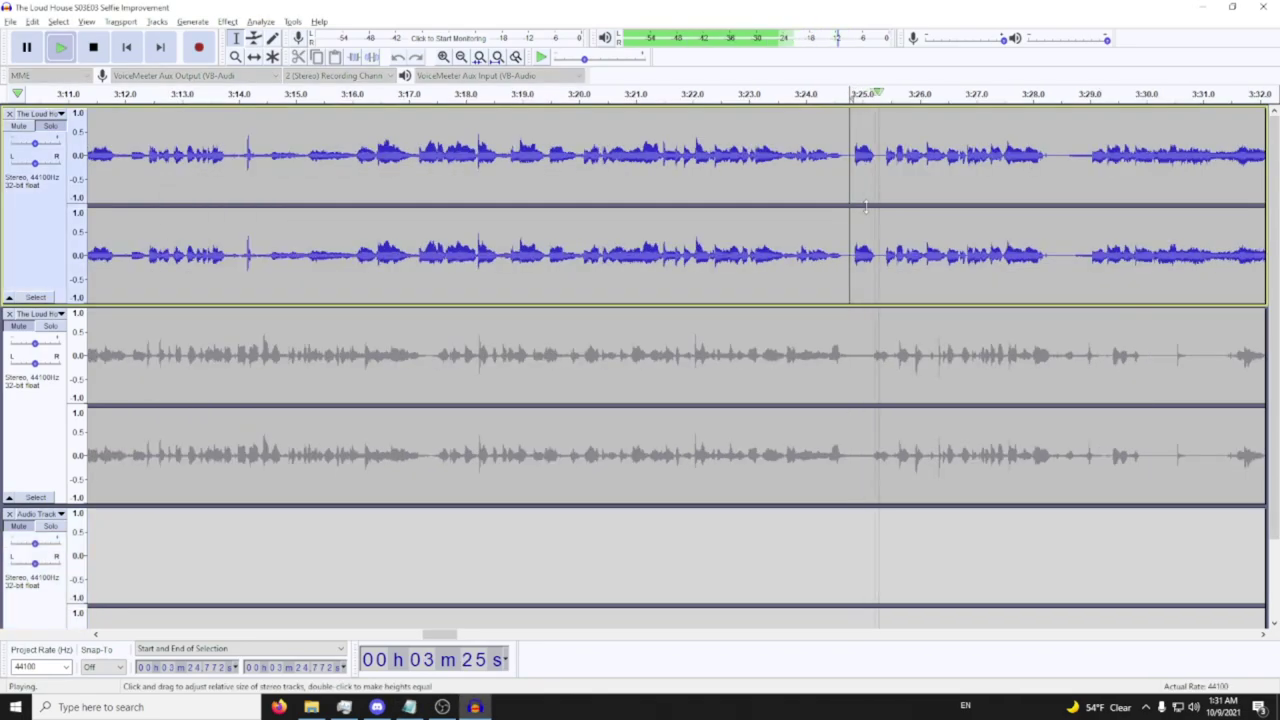
key(space)
drag(853, 153, 876, 153)
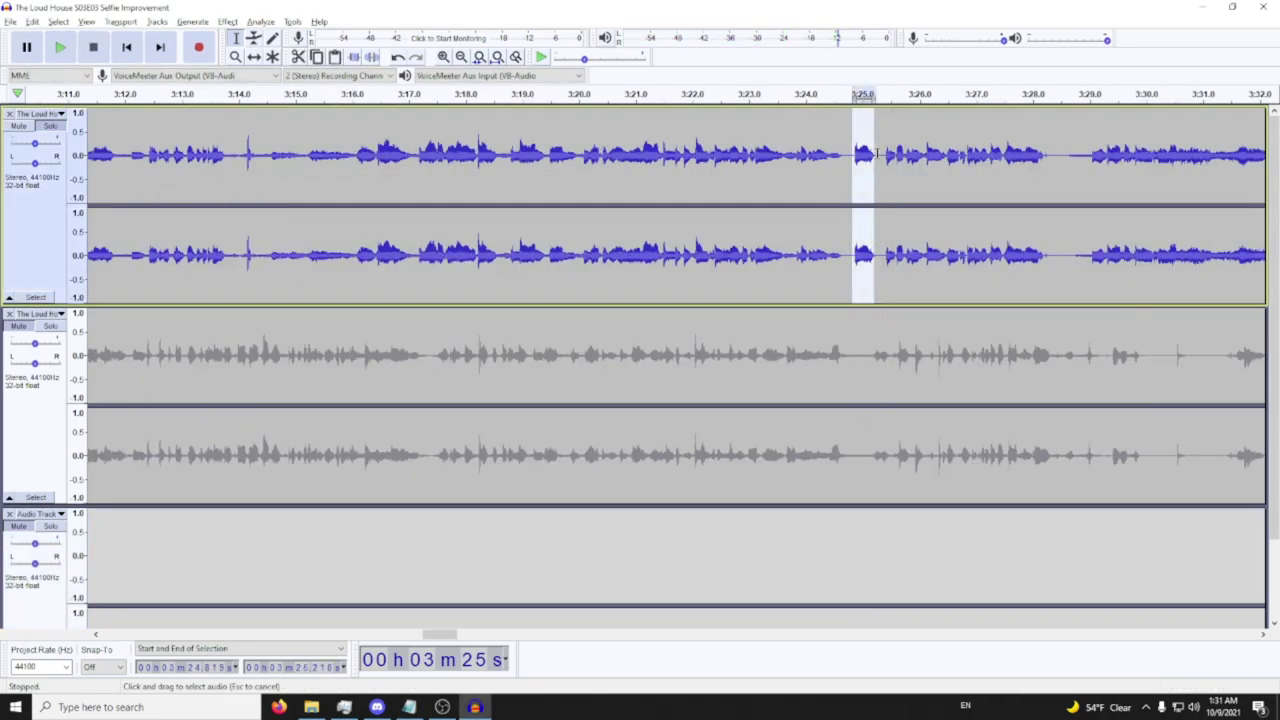
Paste the "yeah" clip just after the "hey guys" clip in the clips track
scroll(1273, 300, down, 2)
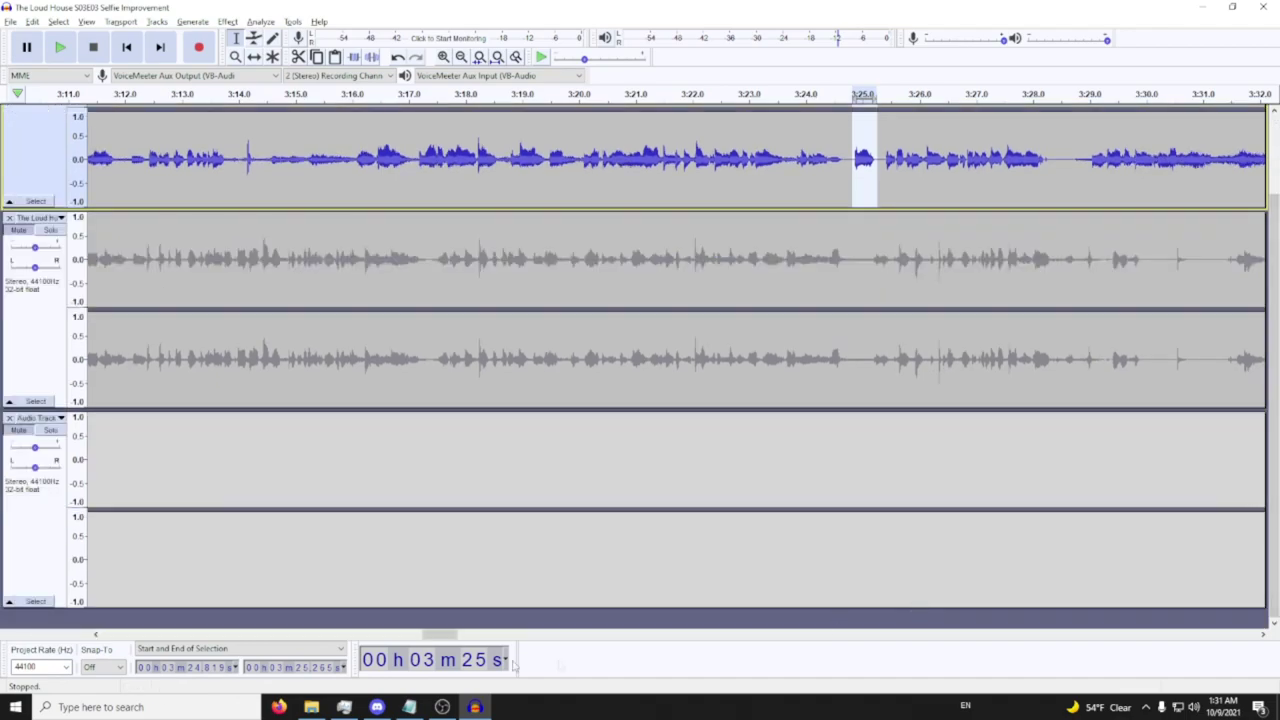
drag(432, 636, 115, 636)
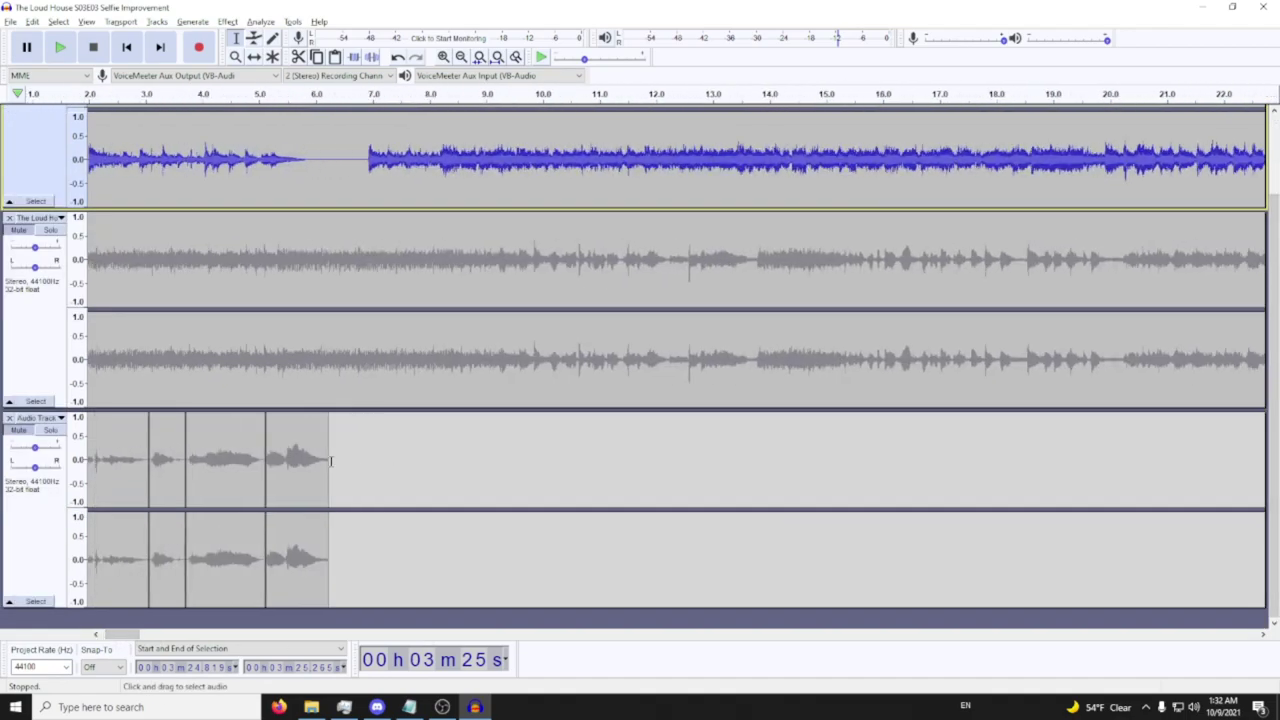
click(331, 460)
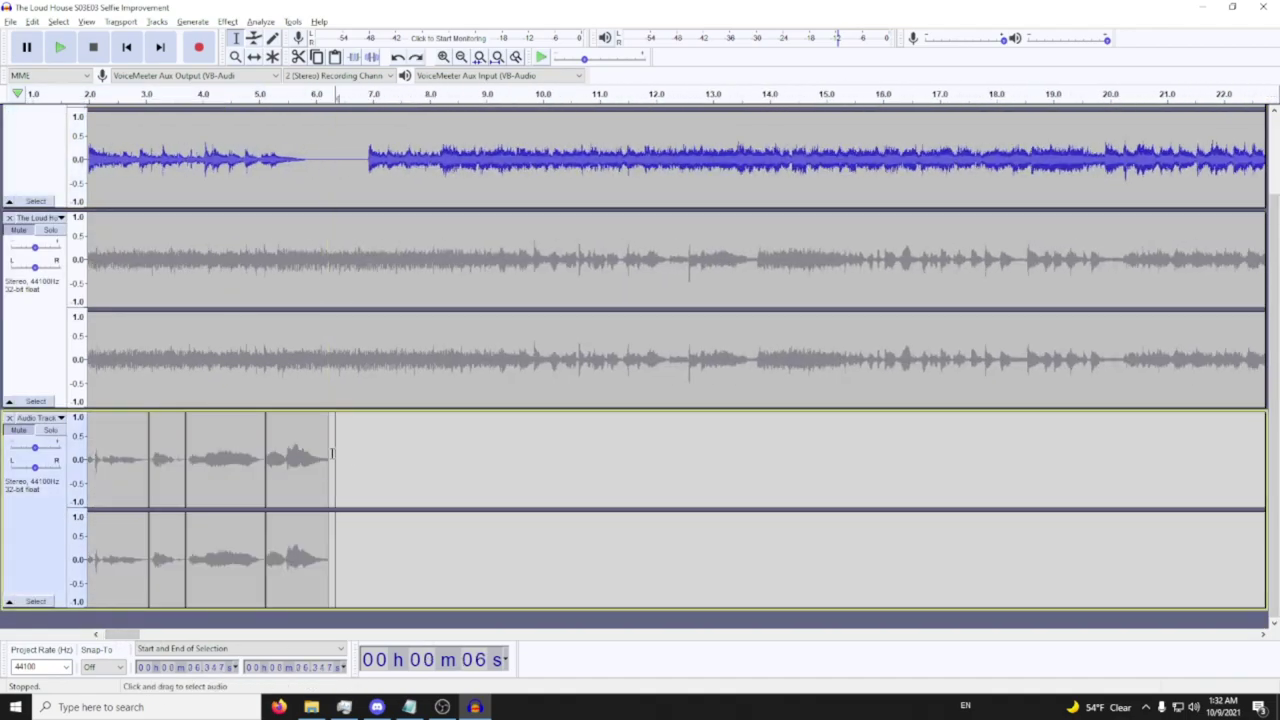
key(ctrl+v)
Check sources.txt for the "grrrr" line and place the cursor at about 3:52.5 in the episode 11 track
drag(125, 636, 440, 636)
scroll(857, 486, up, 2)
key(alt+Tab)
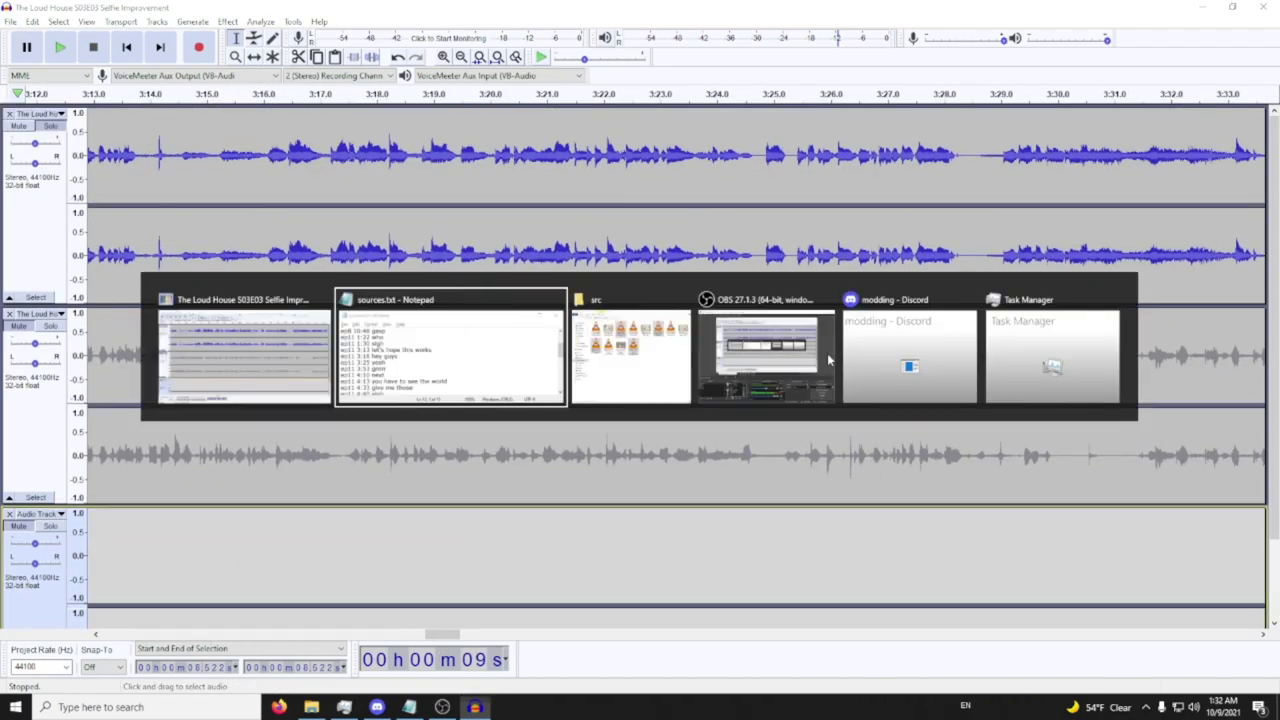
key(alt+Tab)
scroll(904, 316, right, 10)
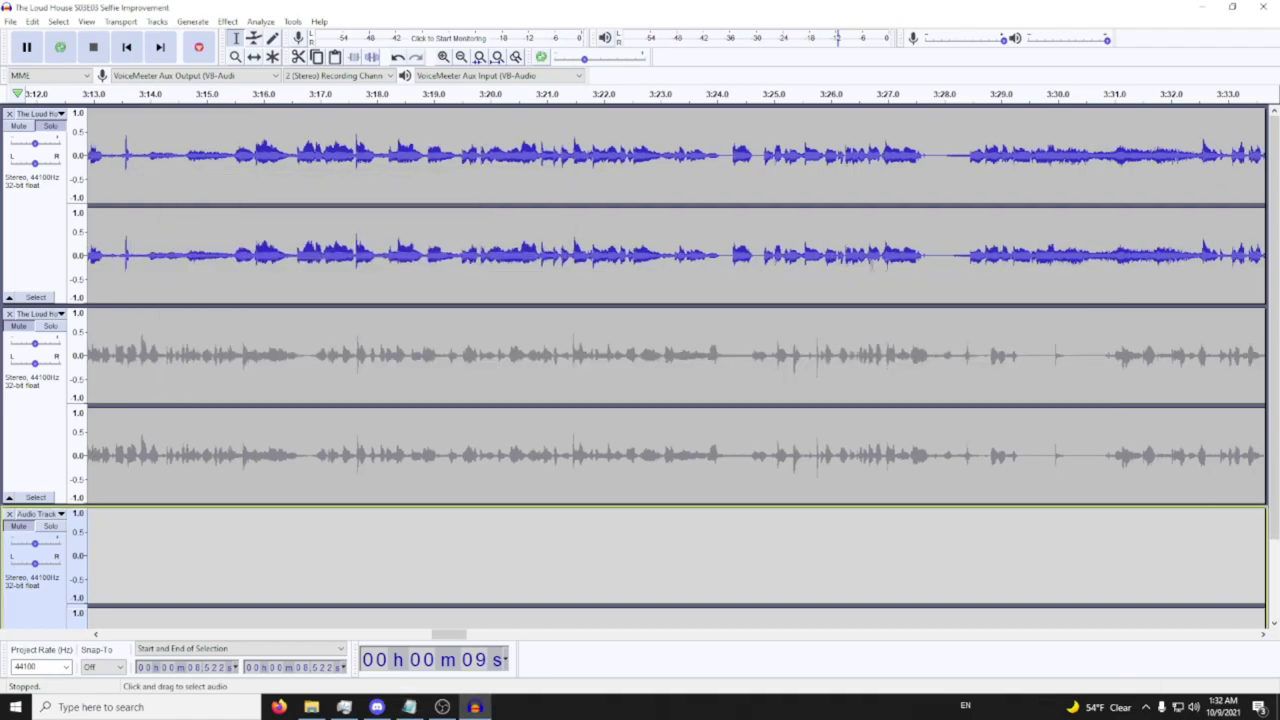
scroll(908, 318, right, 2)
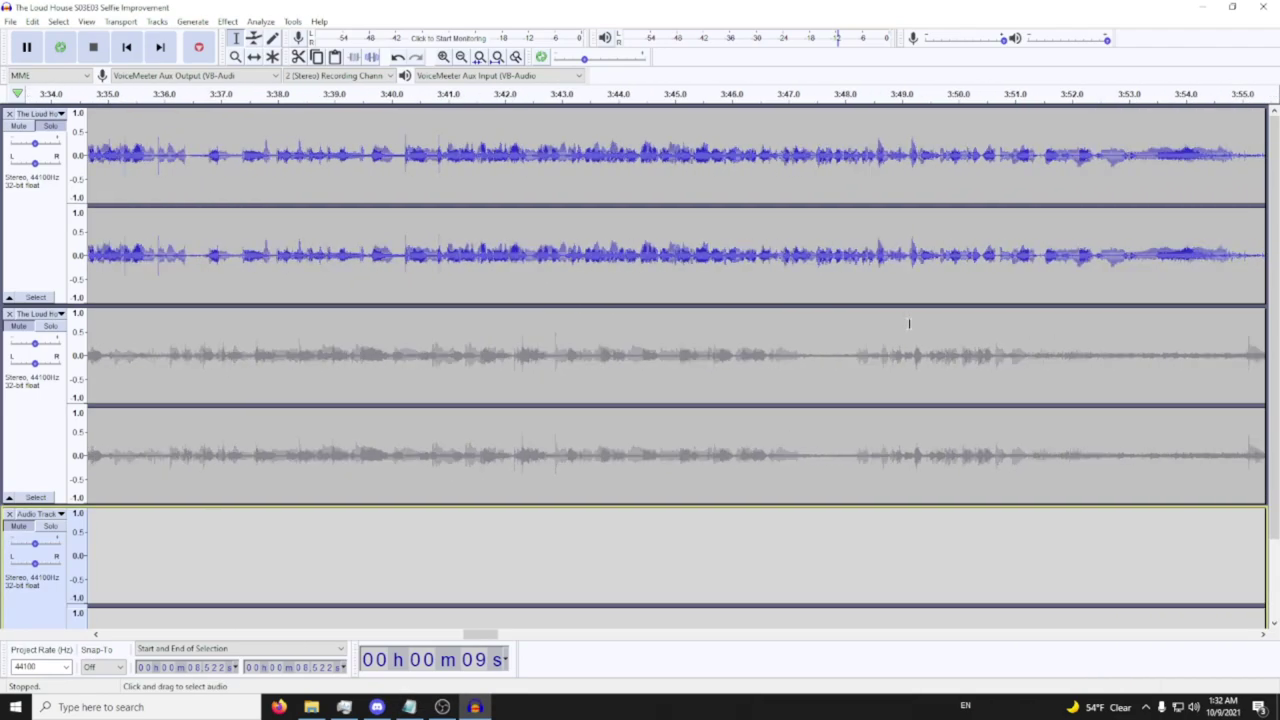
click(1033, 155)
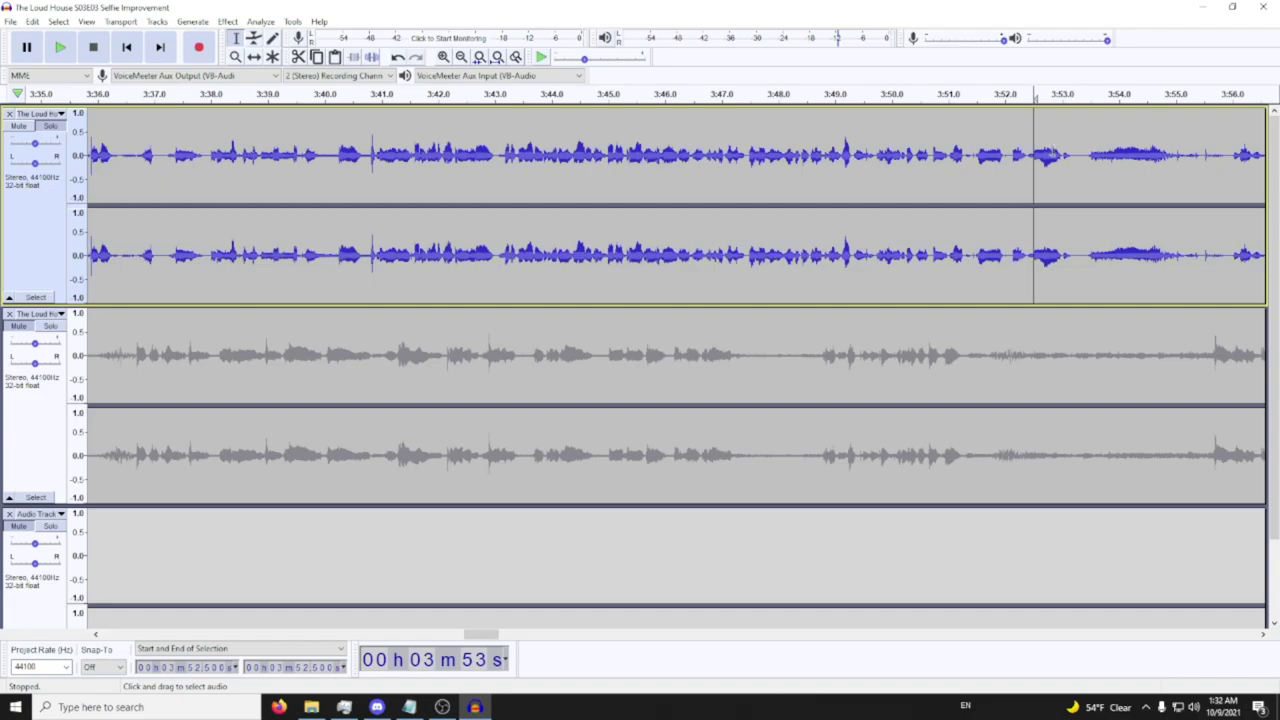
Find "you have to see the world" in the episode 11 track and select it from about 4:10.7 to 4:13.4
key(alt+Tab)
key(alt+Tab)
scroll(1030, 203, right, 2)
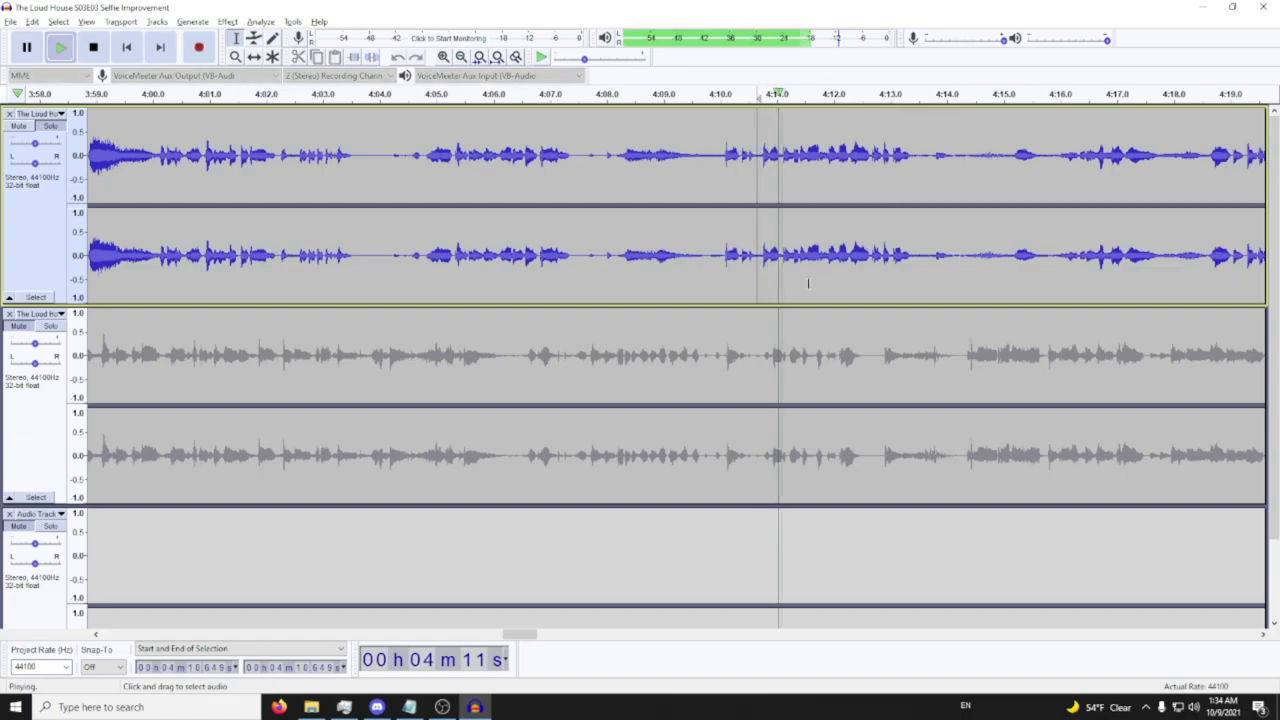
click(763, 154)
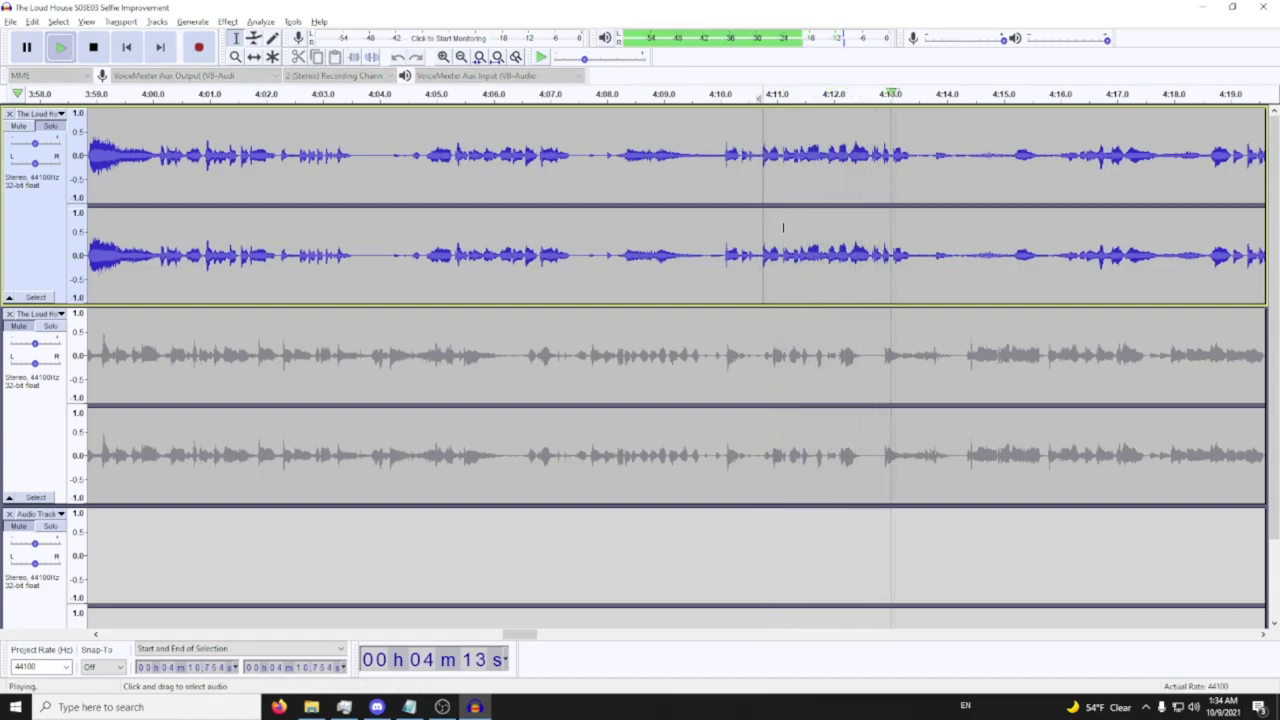
key(space)
key(space)
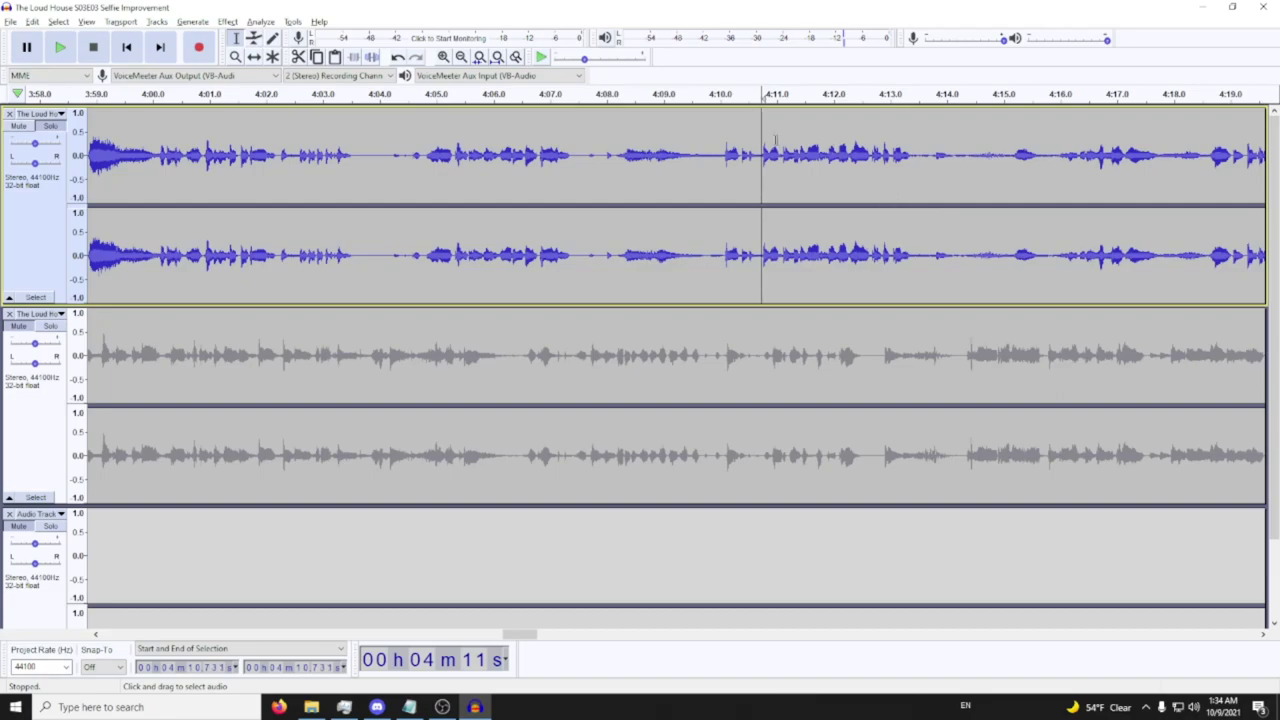
drag(763, 145, 911, 150)
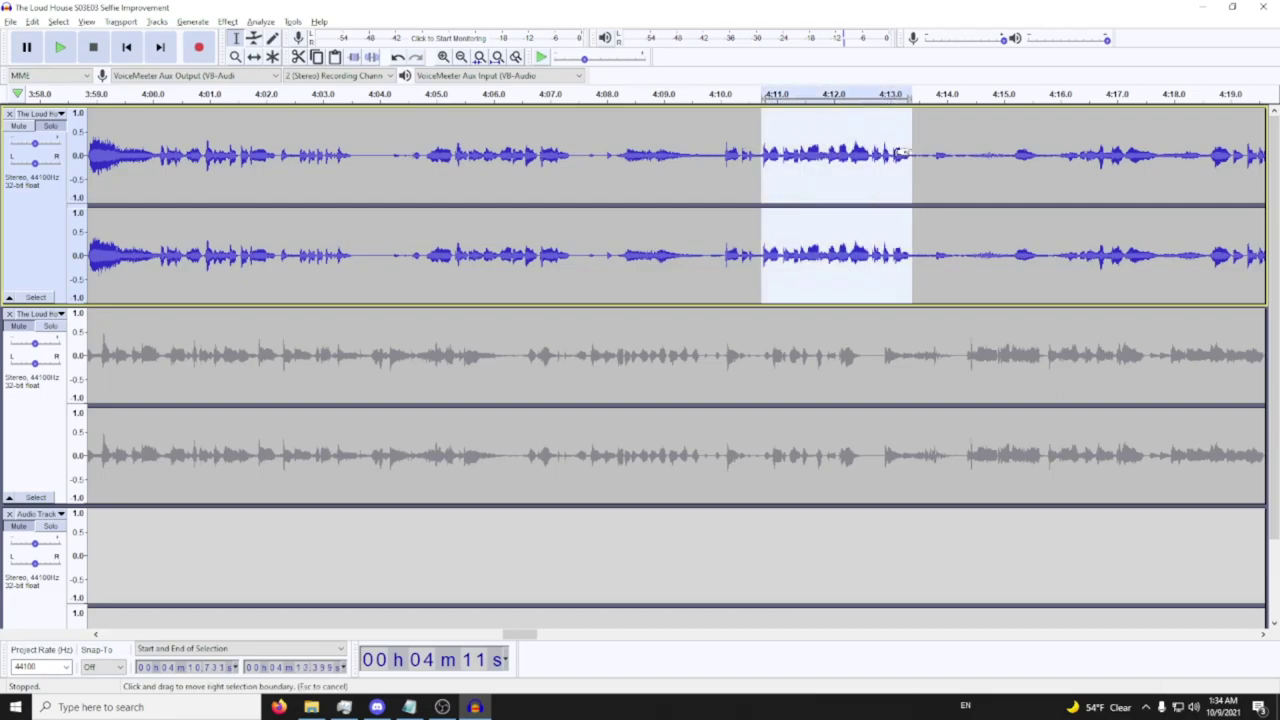
Paste the "you have to see the world" clip after the last clip in the clips track, at about 7.2 s
scroll(525, 391, down, 2)
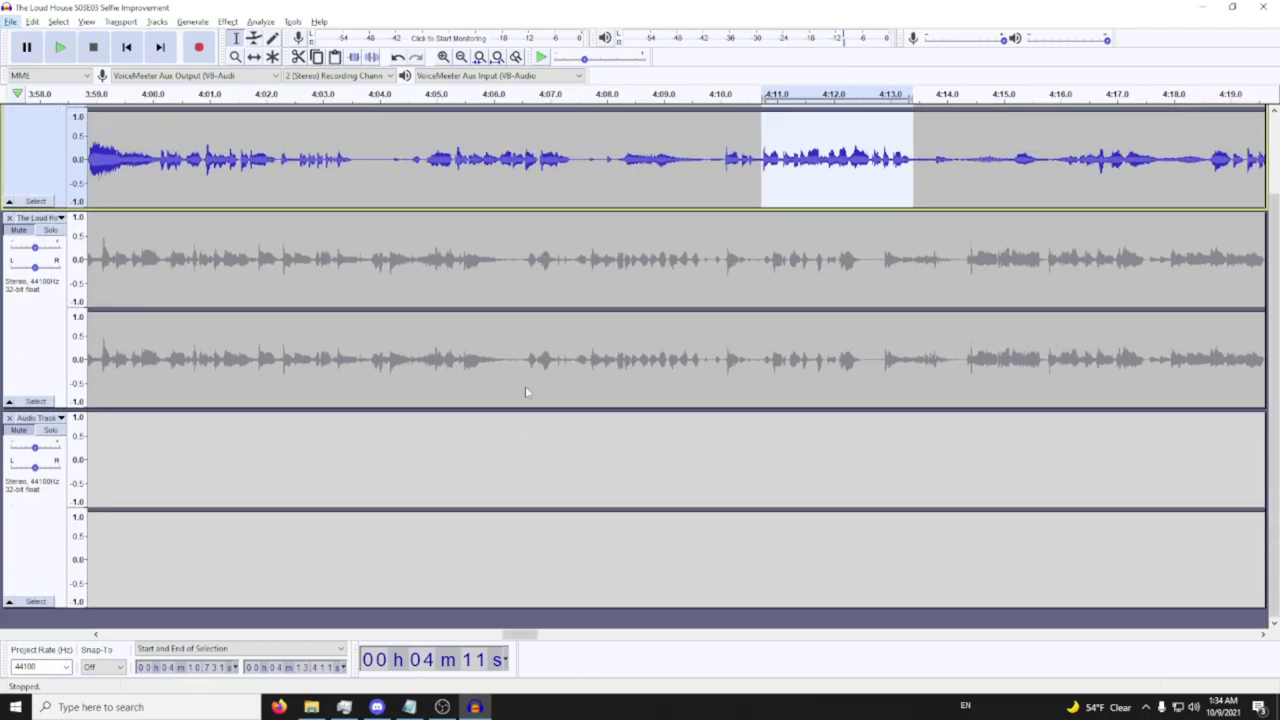
drag(527, 634, 113, 640)
click(498, 450)
key(ctrl+v)
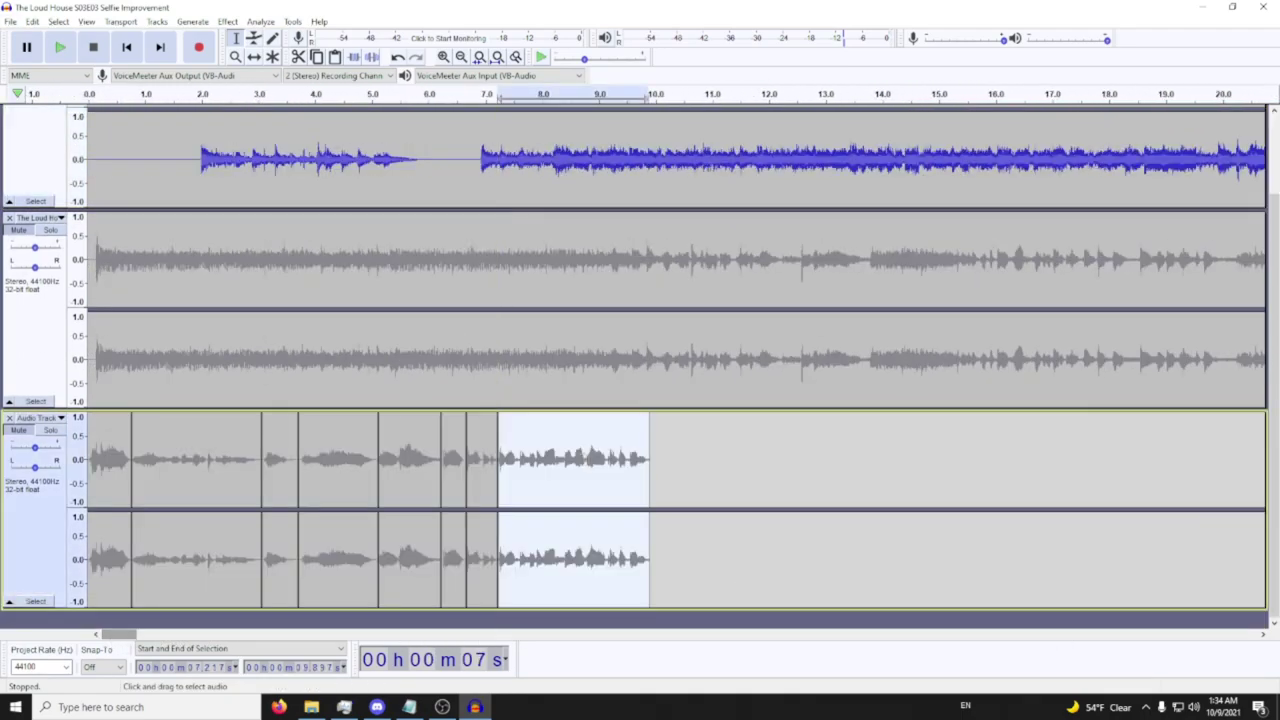
Look up "give me those" in sources.txt and select it in the episode 11 track from about 4:33.1 to 4:34.4
drag(122, 634, 496, 634)
key(alt+Tab)
click(686, 526)
scroll(686, 526, right, 15)
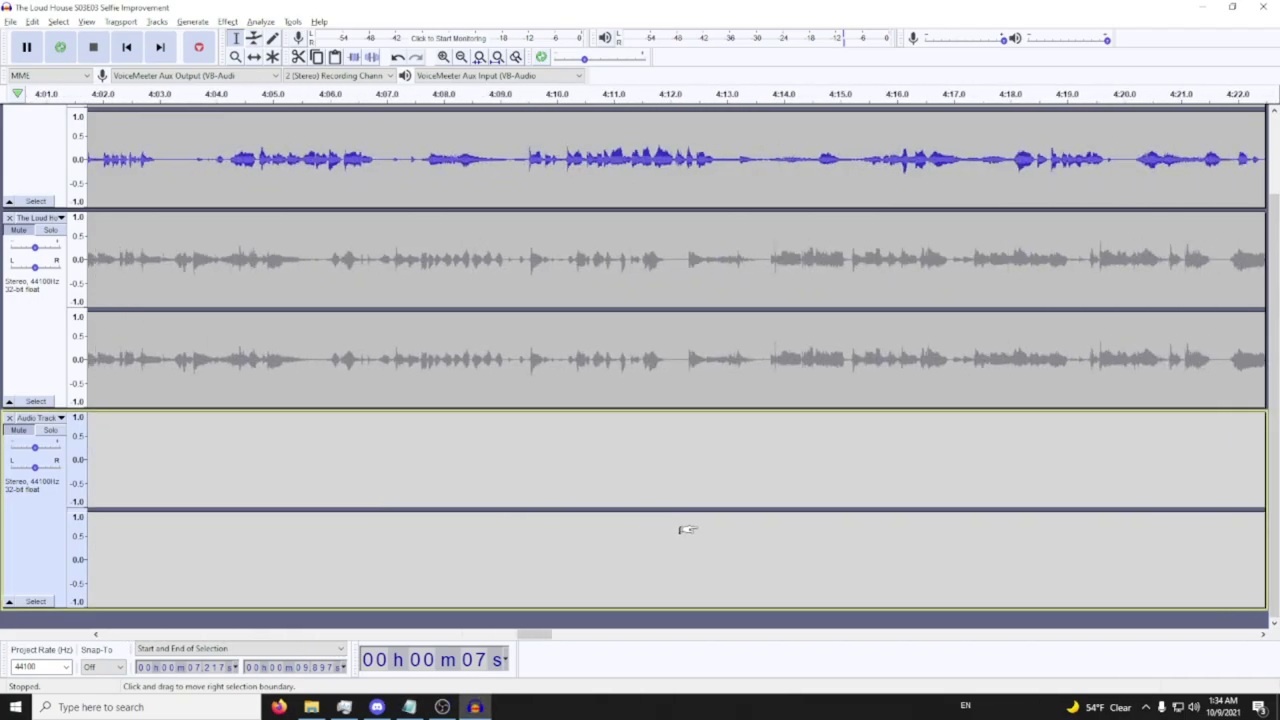
scroll(699, 520, up, 2)
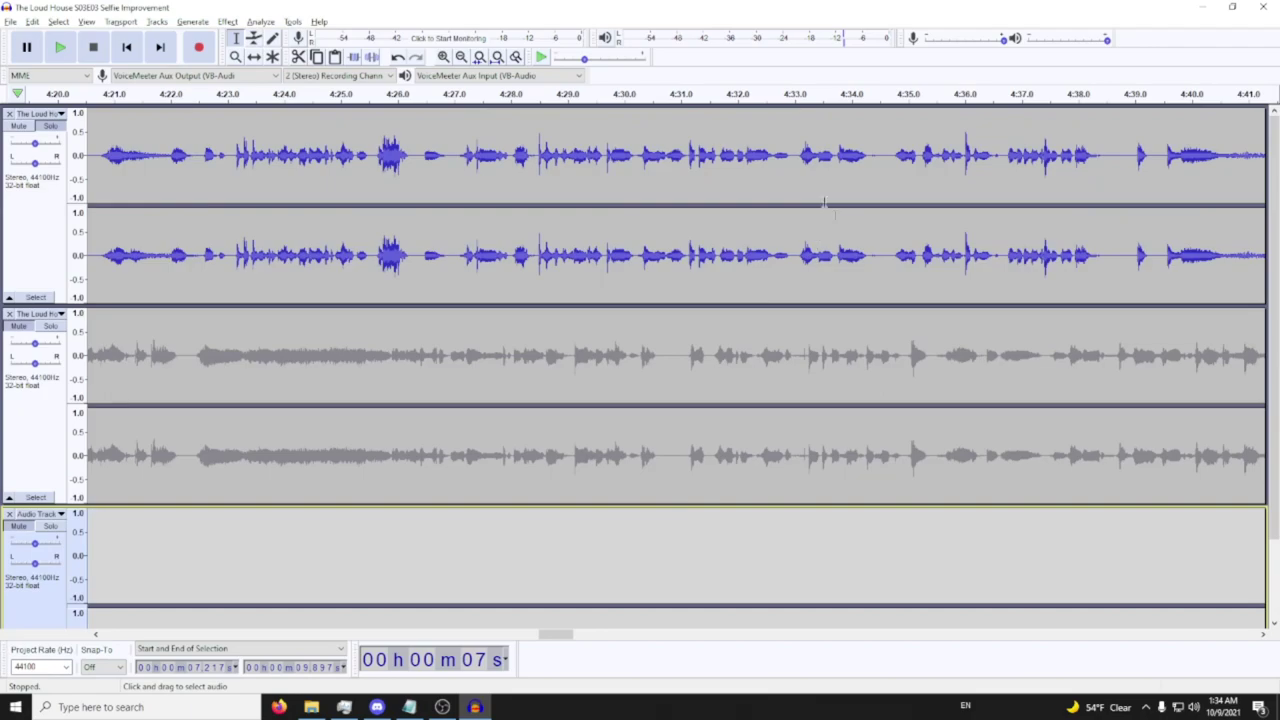
click(797, 230)
key(space)
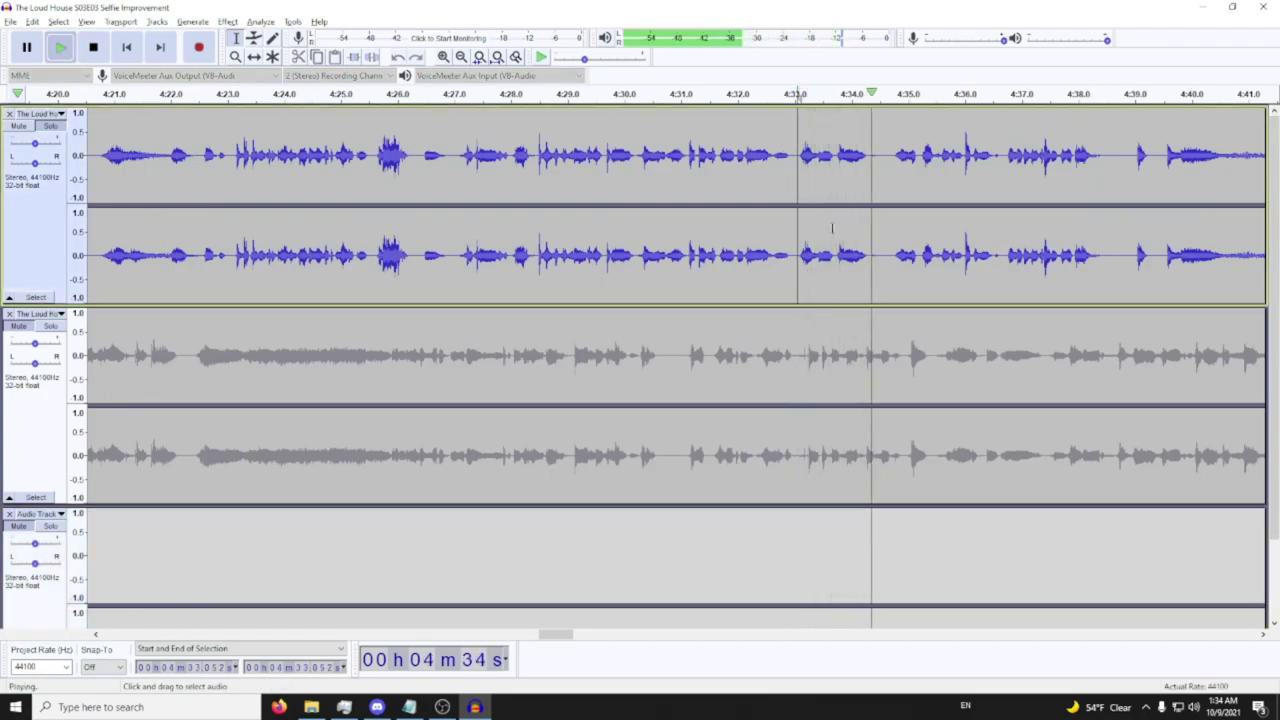
key(space)
shift+click(871, 234)
Paste the "give me those" clip directly after the "you have to see the world" clip in the clips track
drag(564, 634, 100, 640)
click(663, 547)
key(ctrl+v)
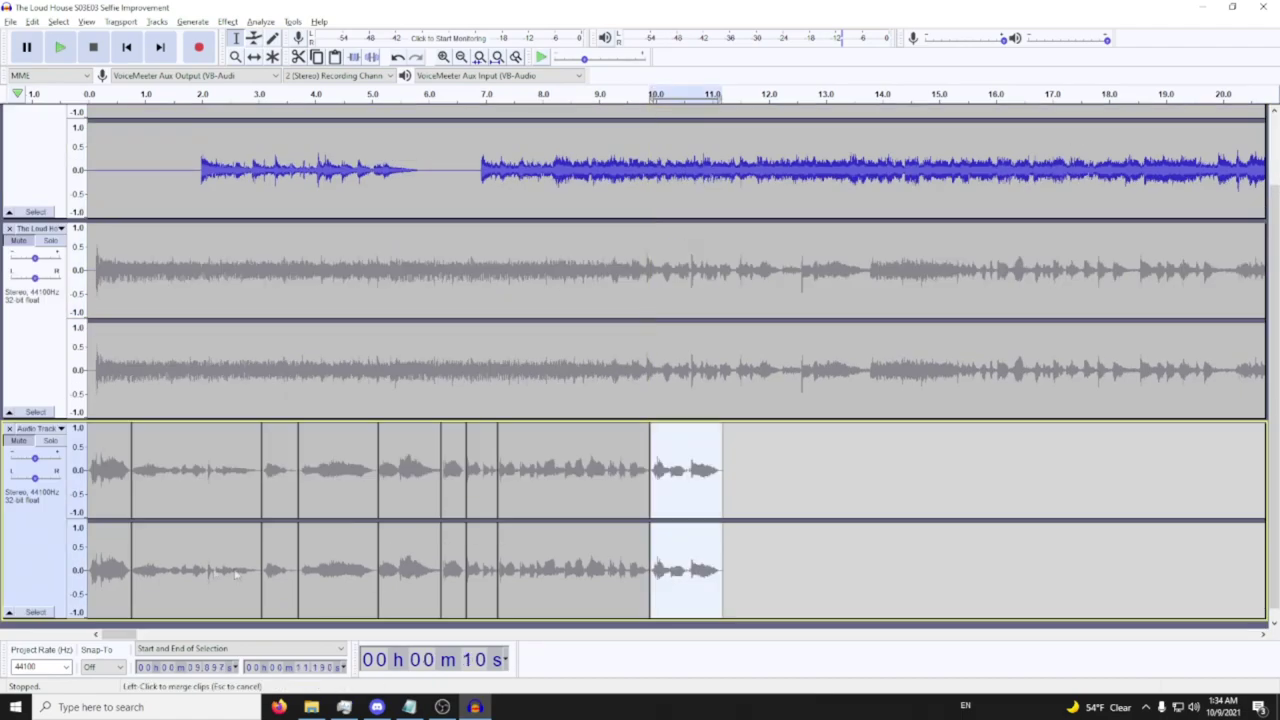
Check the next lines in sources.txt and play the episode 11 track around 6:34 to listen for "muahahahaha"
drag(122, 636, 297, 634)
key(alt+Tab)
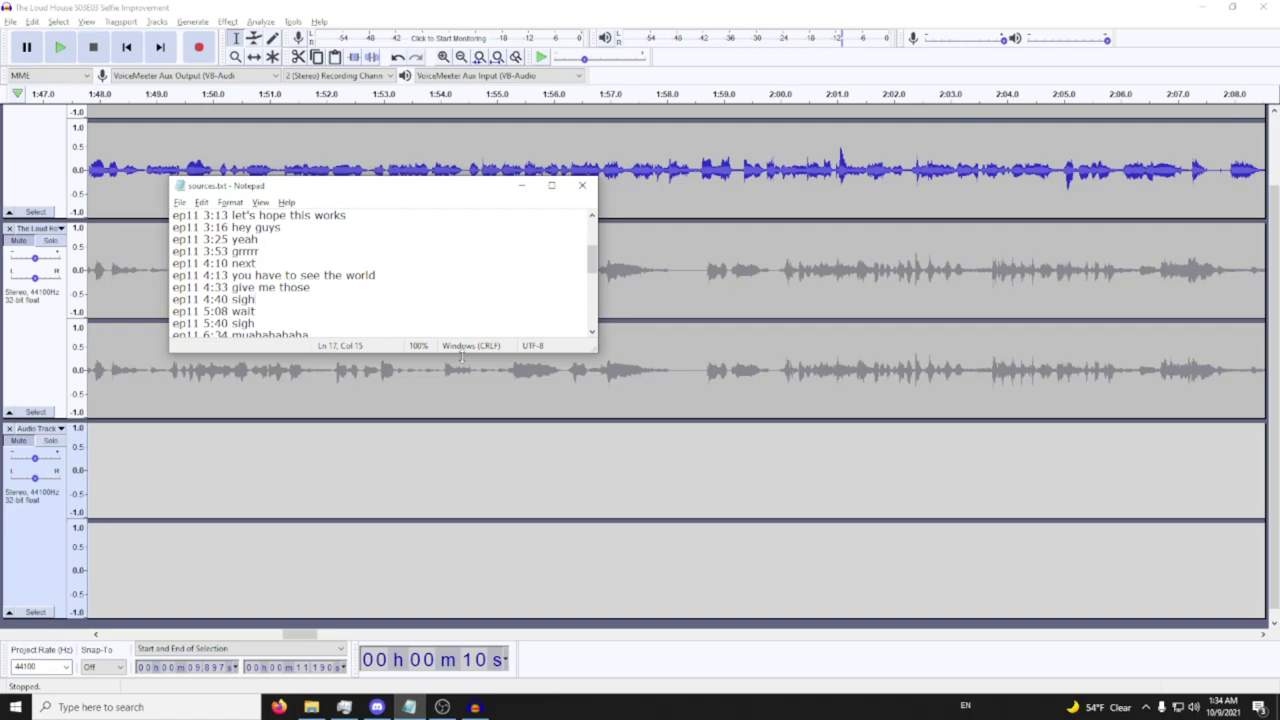
double_click(714, 6)
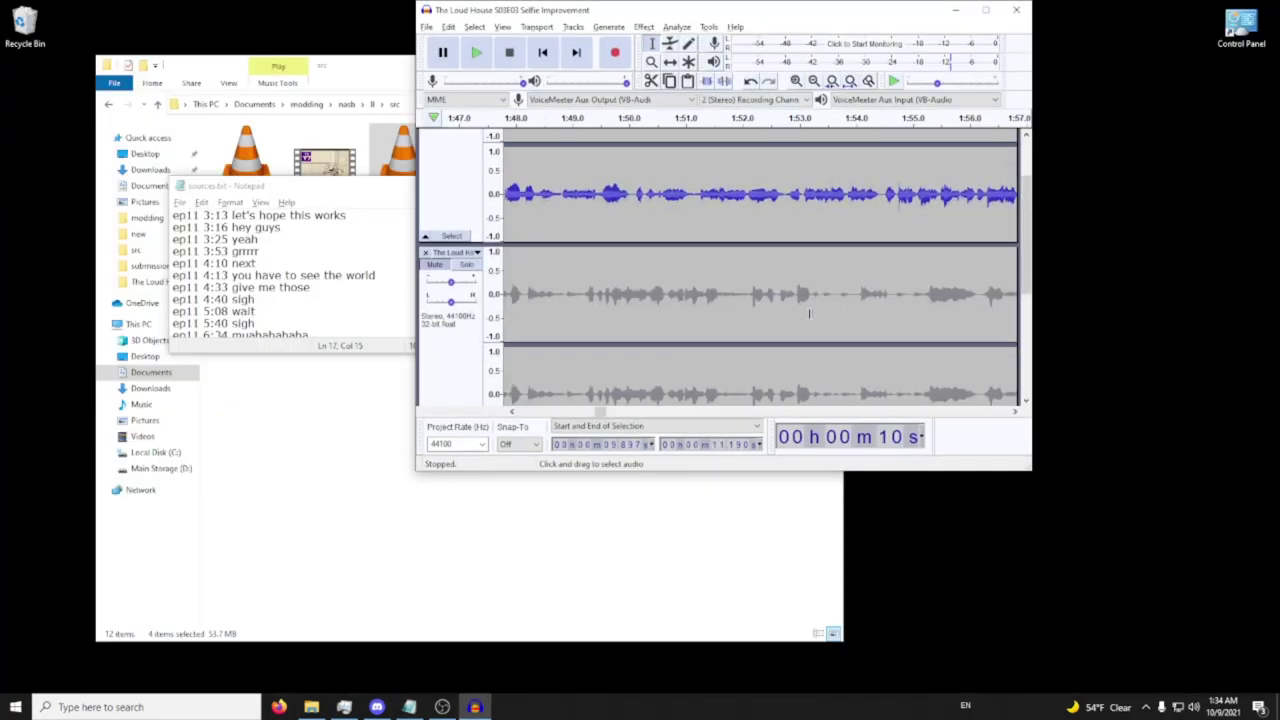
double_click(843, 15)
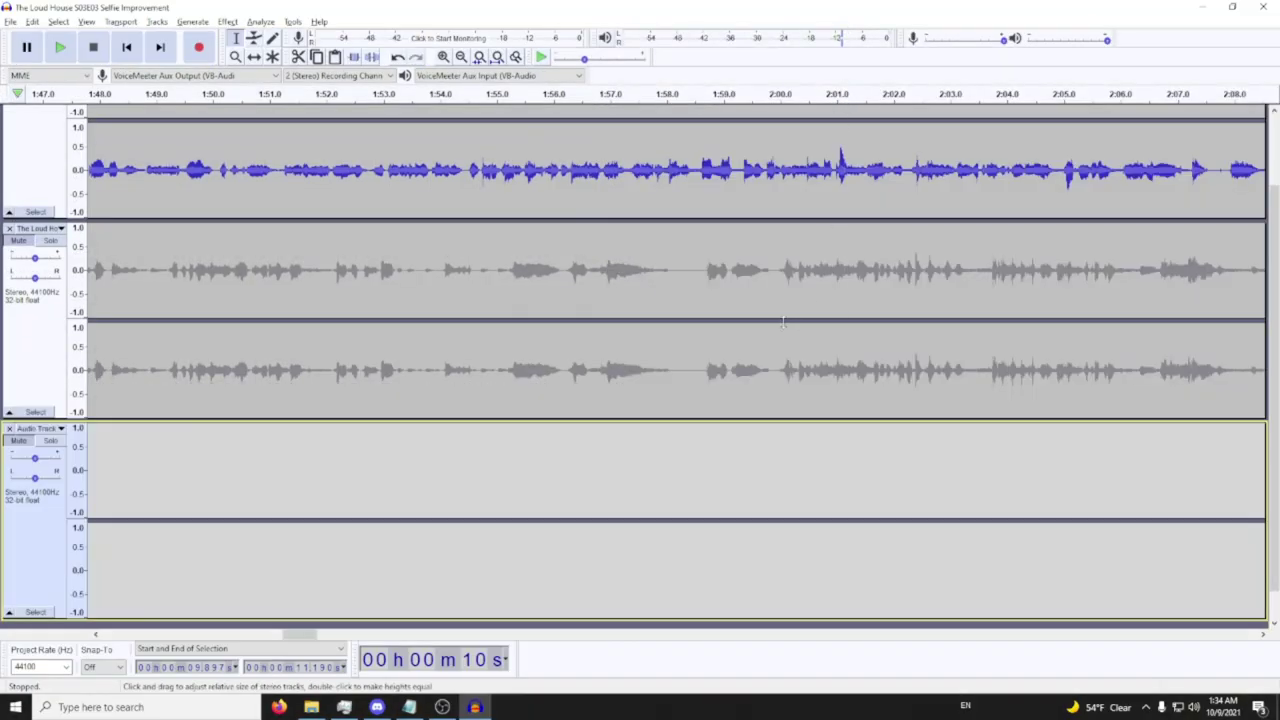
scroll(783, 322, down, 1)
scroll(784, 330, up, 3)
scroll(785, 343, right, 5)
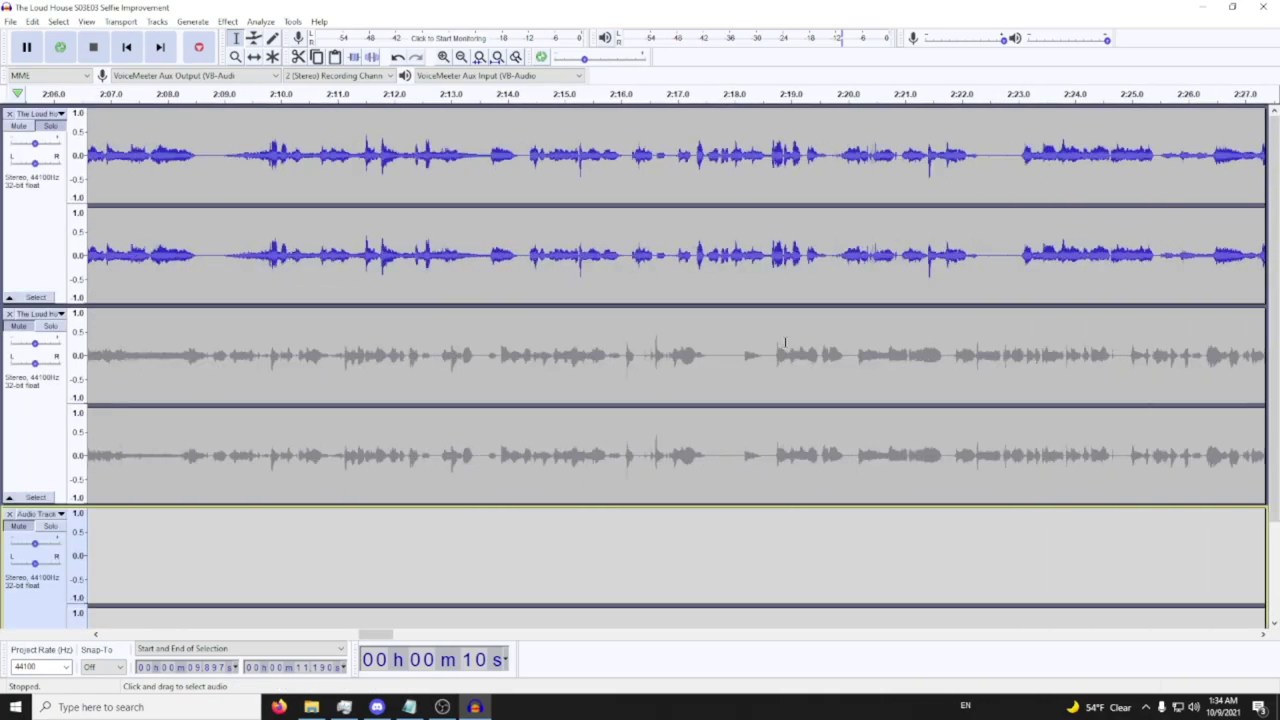
scroll(785, 343, right, 20)
scroll(773, 343, right, 15)
click(613, 170)
key(space)
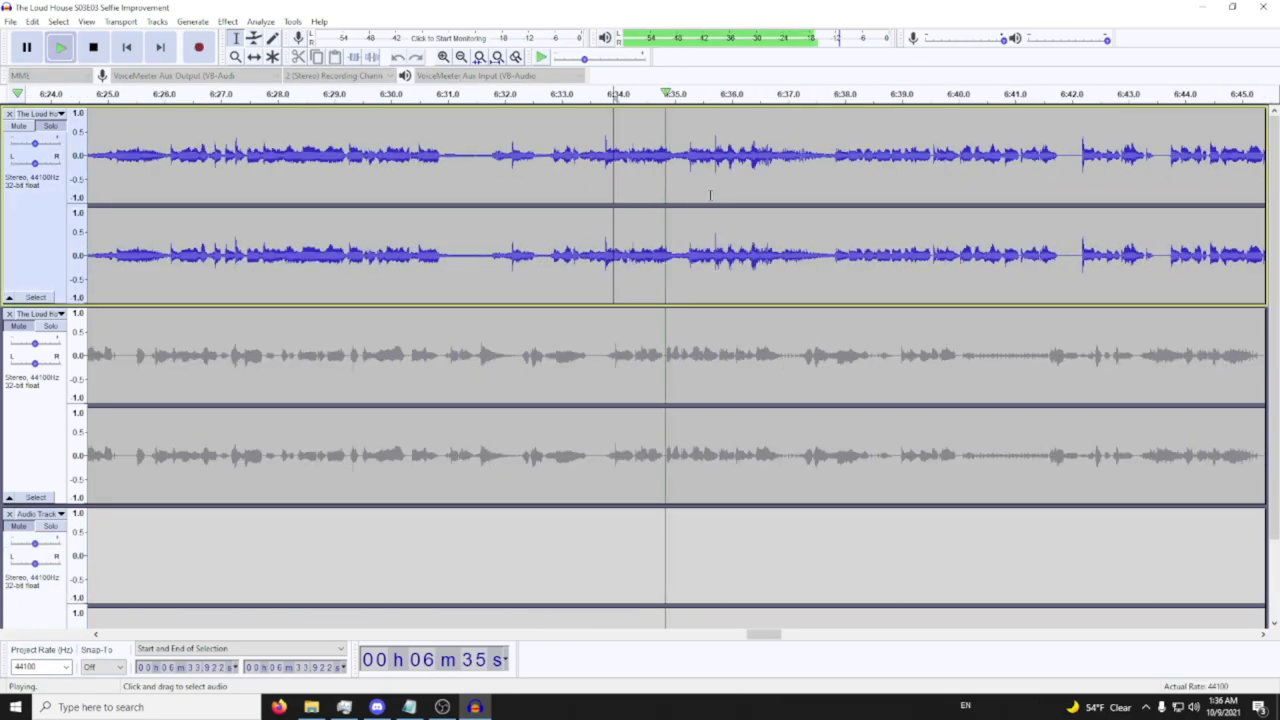
click(687, 190)
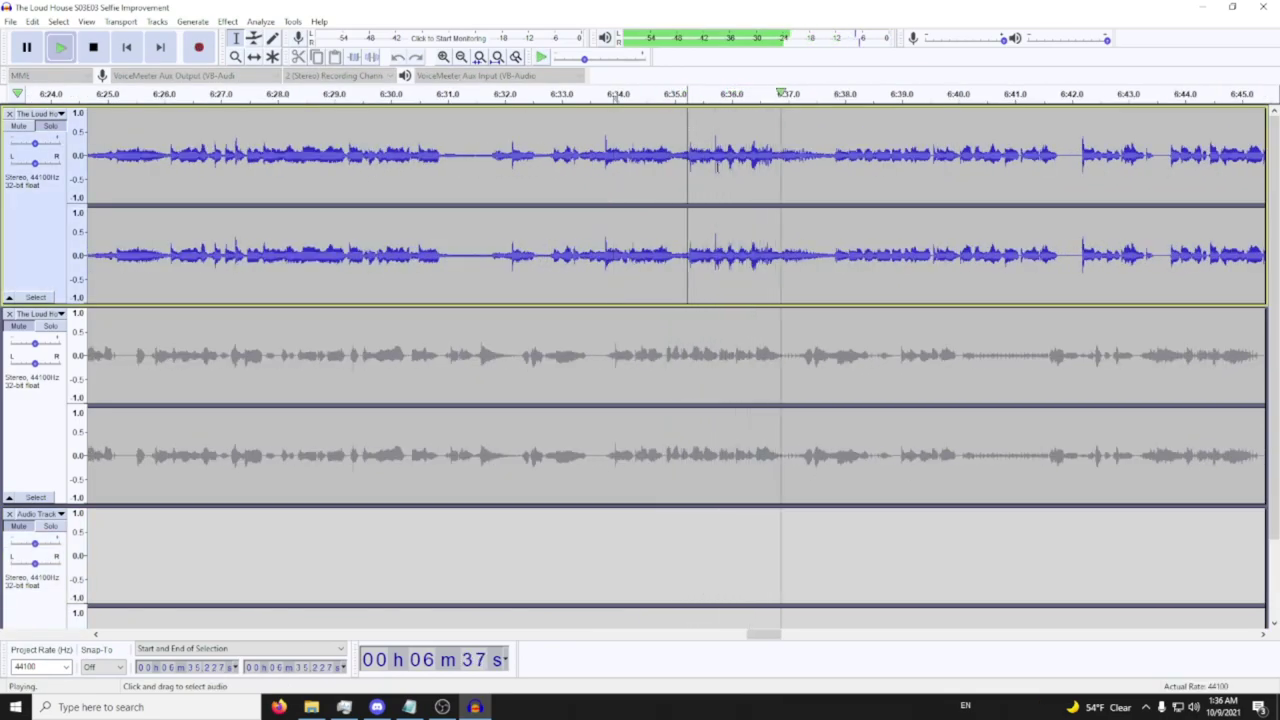
key(space)
Look up "this meeting" in sources.txt and select the line in the episode 11 track from about 6:37.8 to 6:41.7
key(alt+Tab)
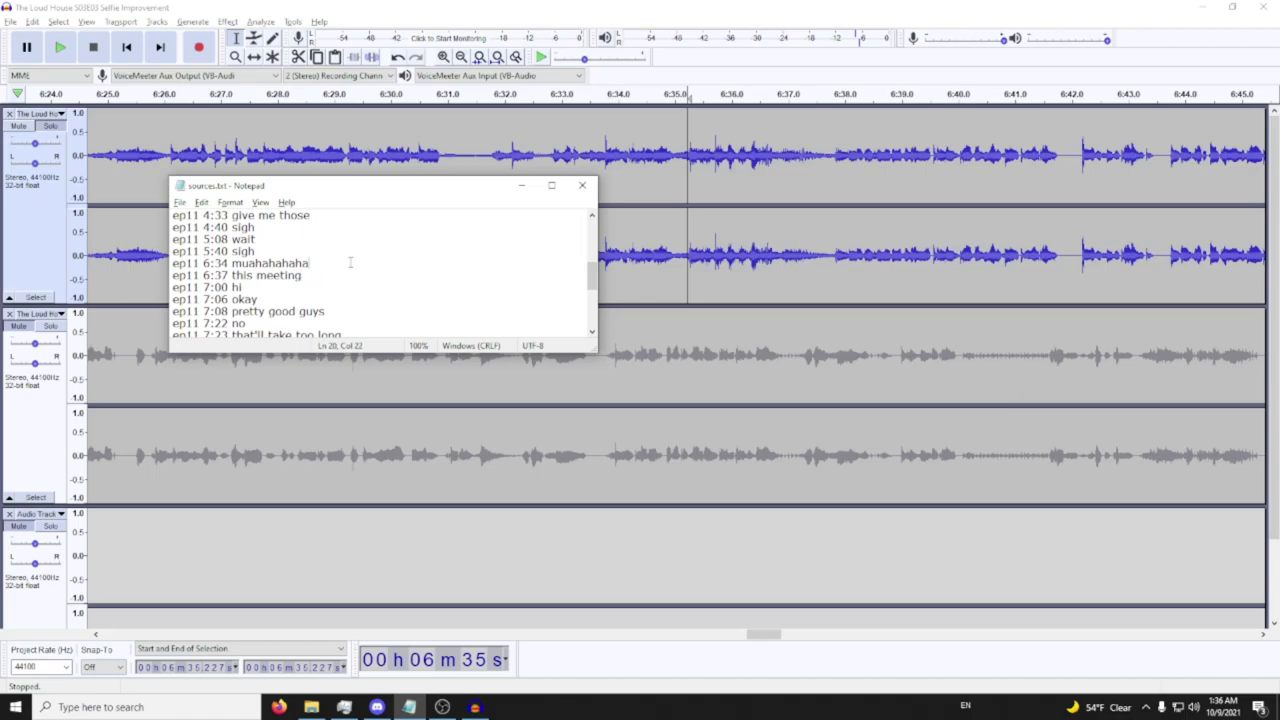
key(alt+Tab)
key(alt+Tab)
key(alt+Tab)
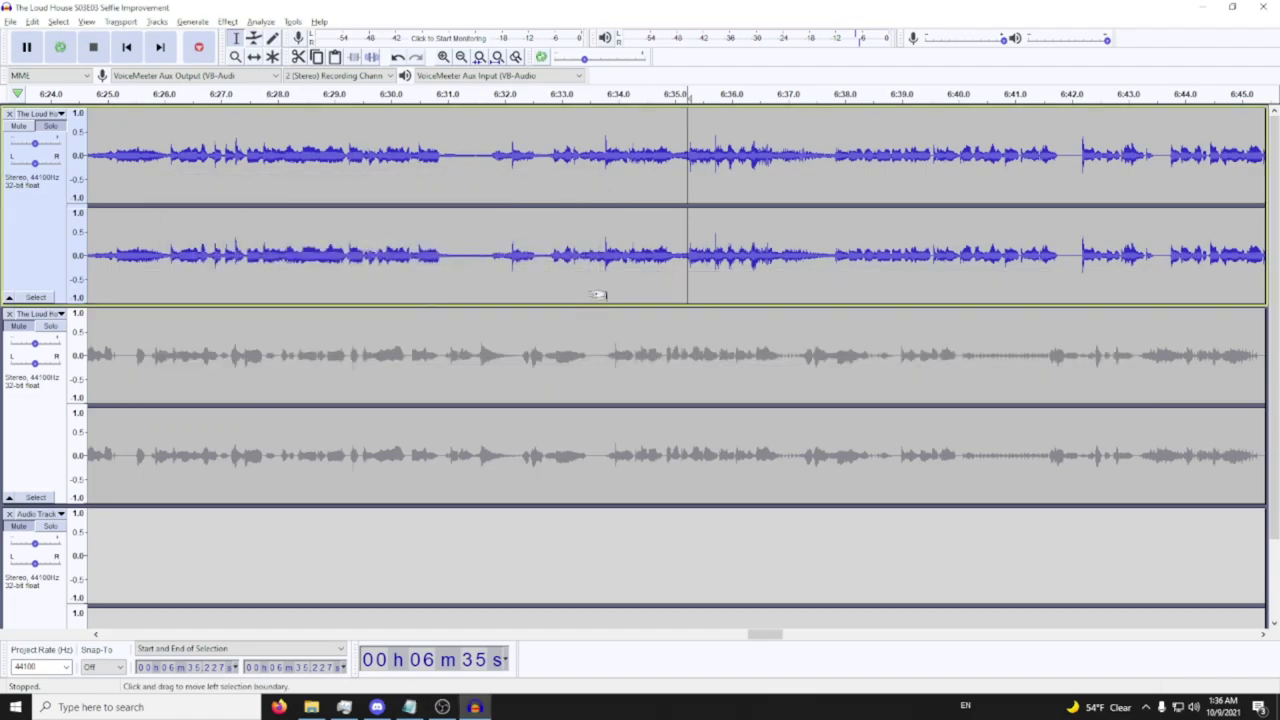
scroll(606, 158, right, 3)
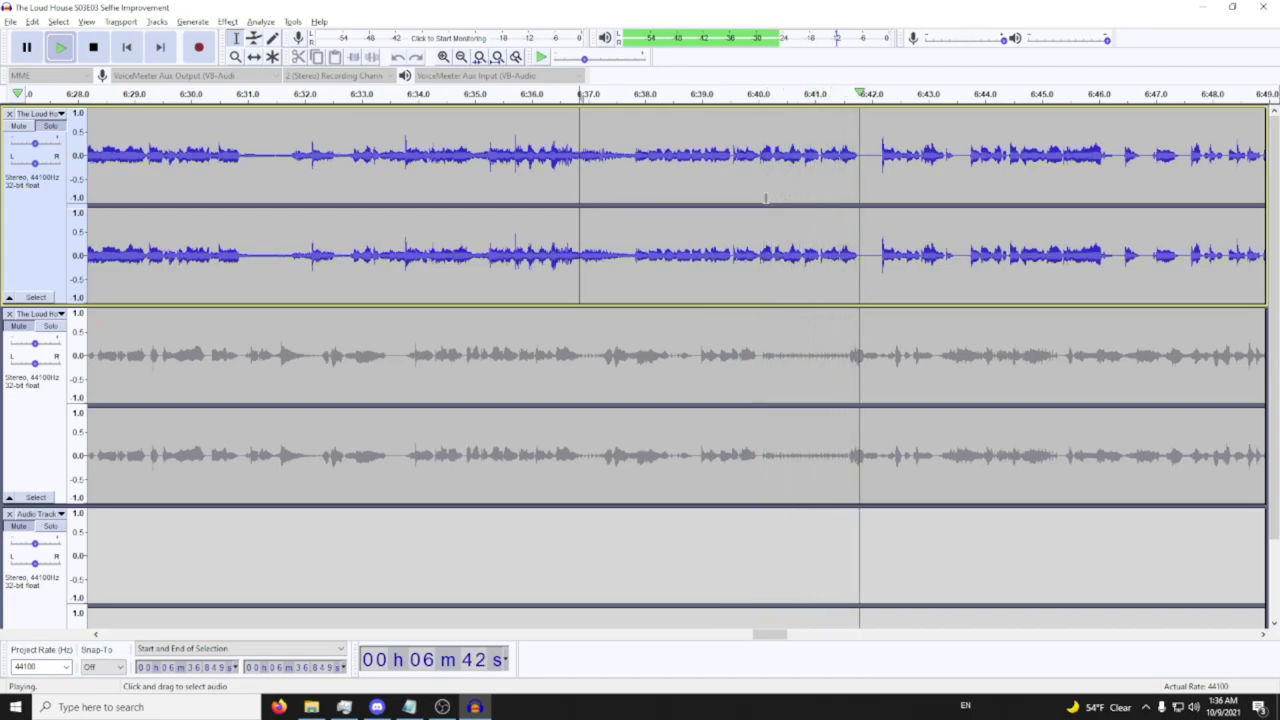
drag(634, 160, 856, 168)
Paste the "this meeting" clip after the last clip in the clips track, at about 13.4 s
drag(1274, 234, 1274, 316)
drag(764, 635, 95, 603)
click(855, 435)
key(ctrl+v)
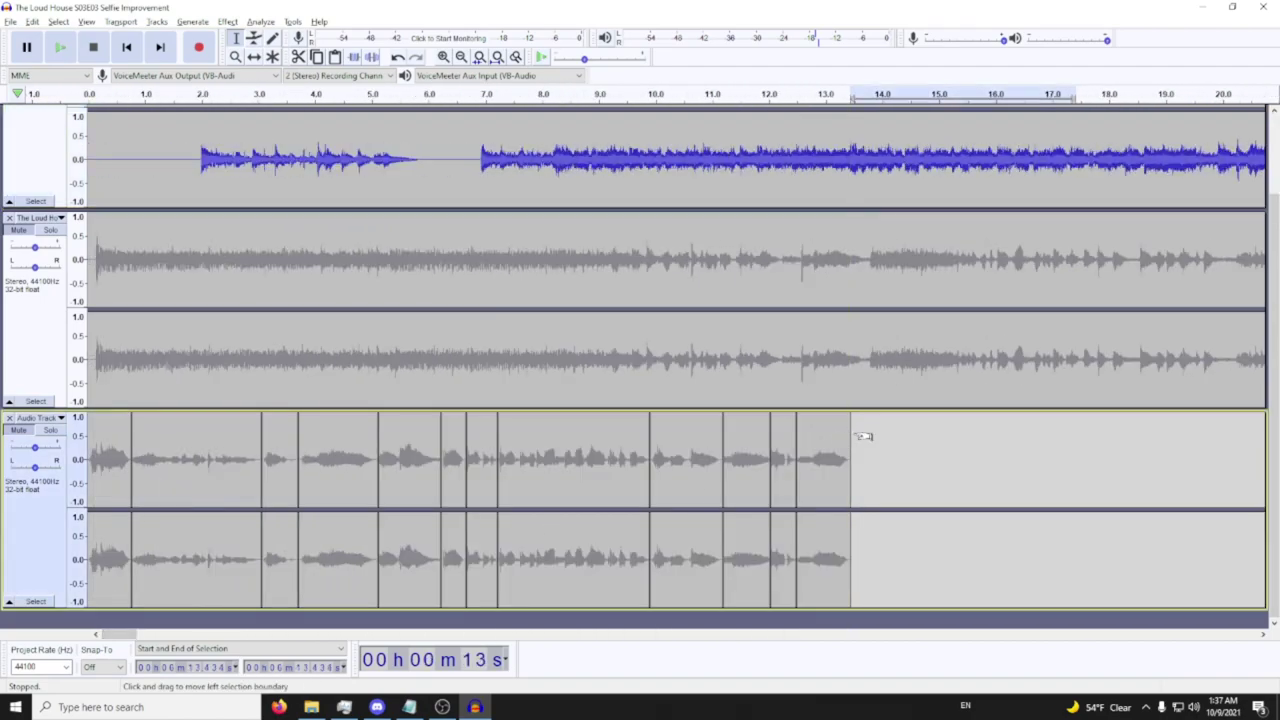
Look up the next noted lines in sources.txt and play the episode 11 track from about 7:06 to find "okay"
key(ctrl+3)
key(ctrl+3)
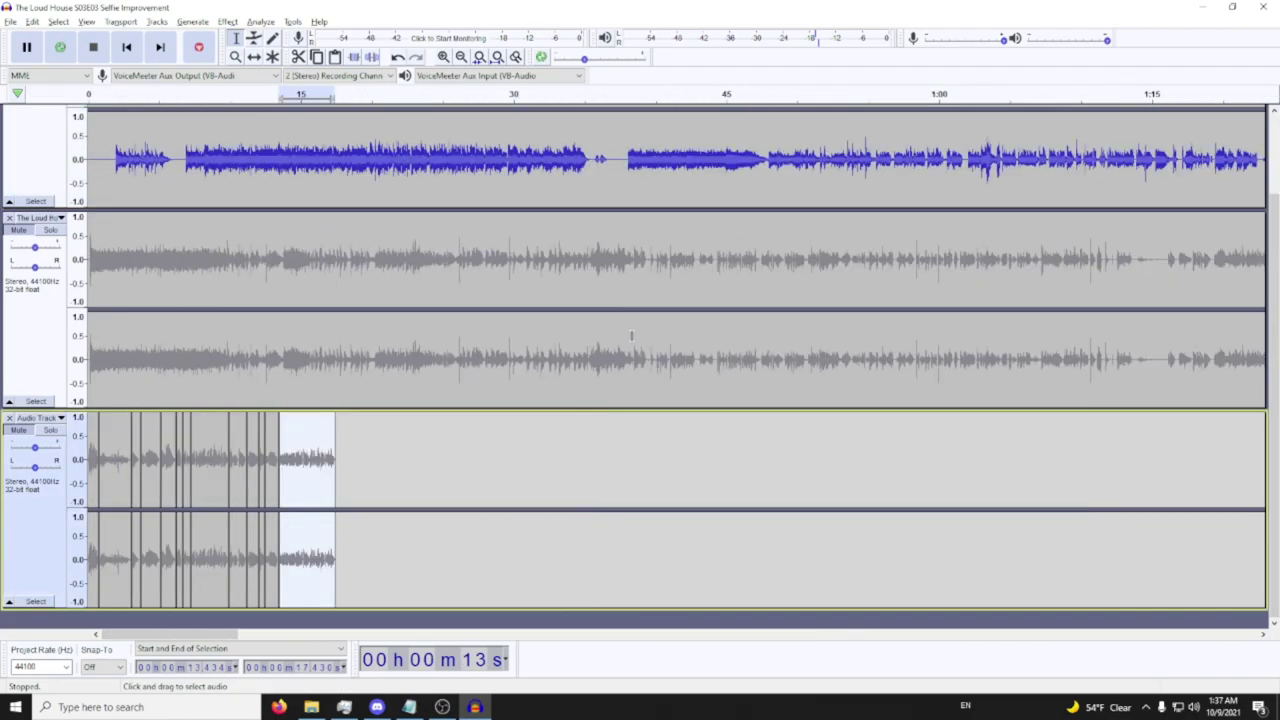
scroll(716, 357, up, 2)
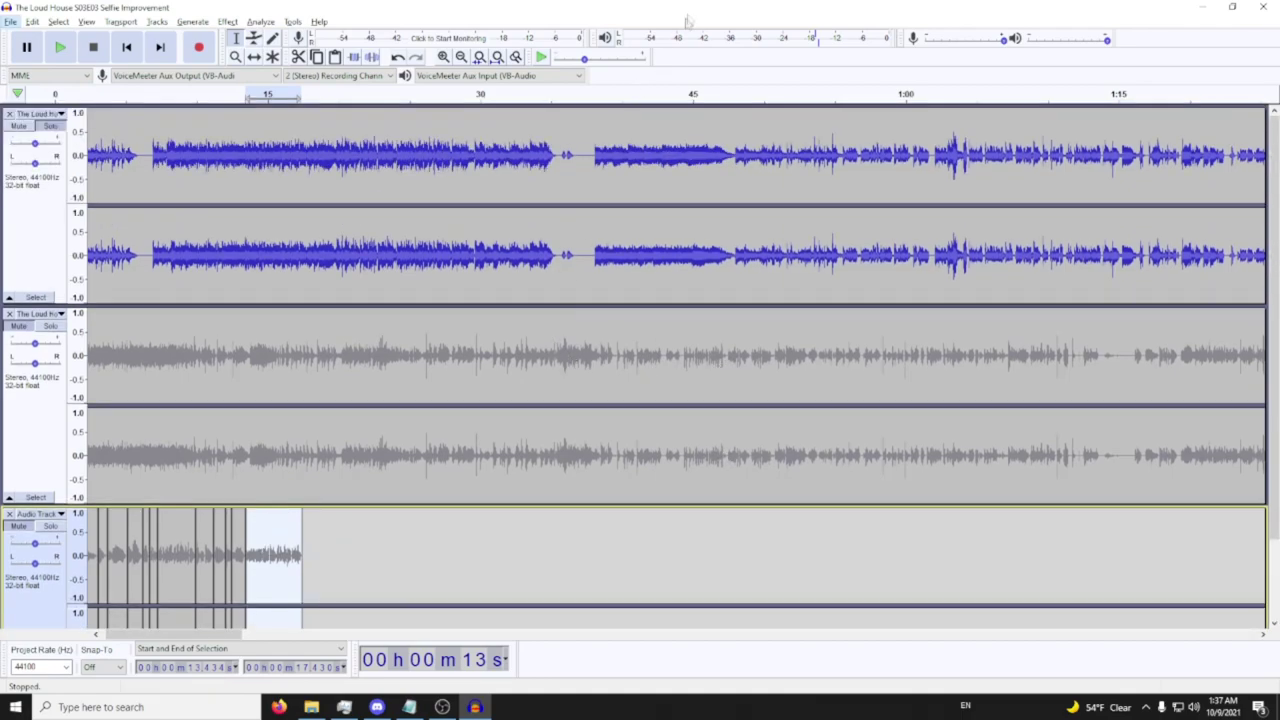
scroll(589, 299, down, 1)
scroll(586, 291, right, 3)
key(alt+Tab)
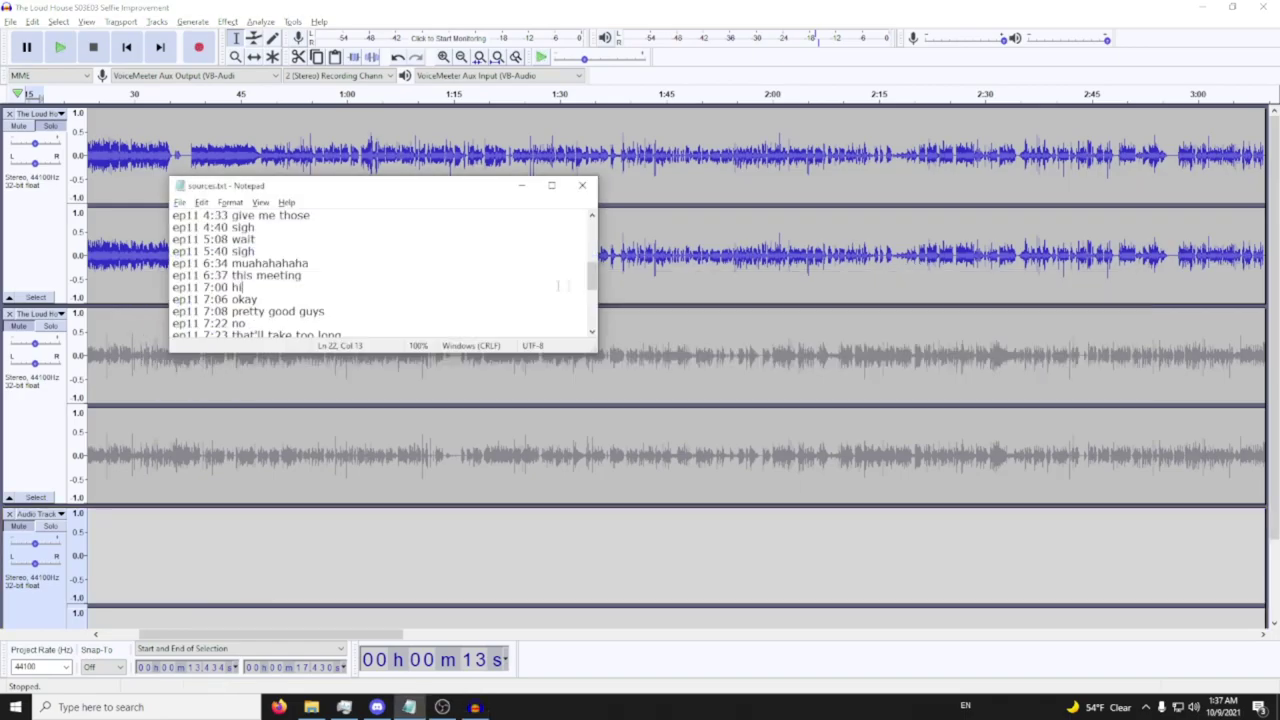
key(alt+Tab)
scroll(634, 306, right, 15)
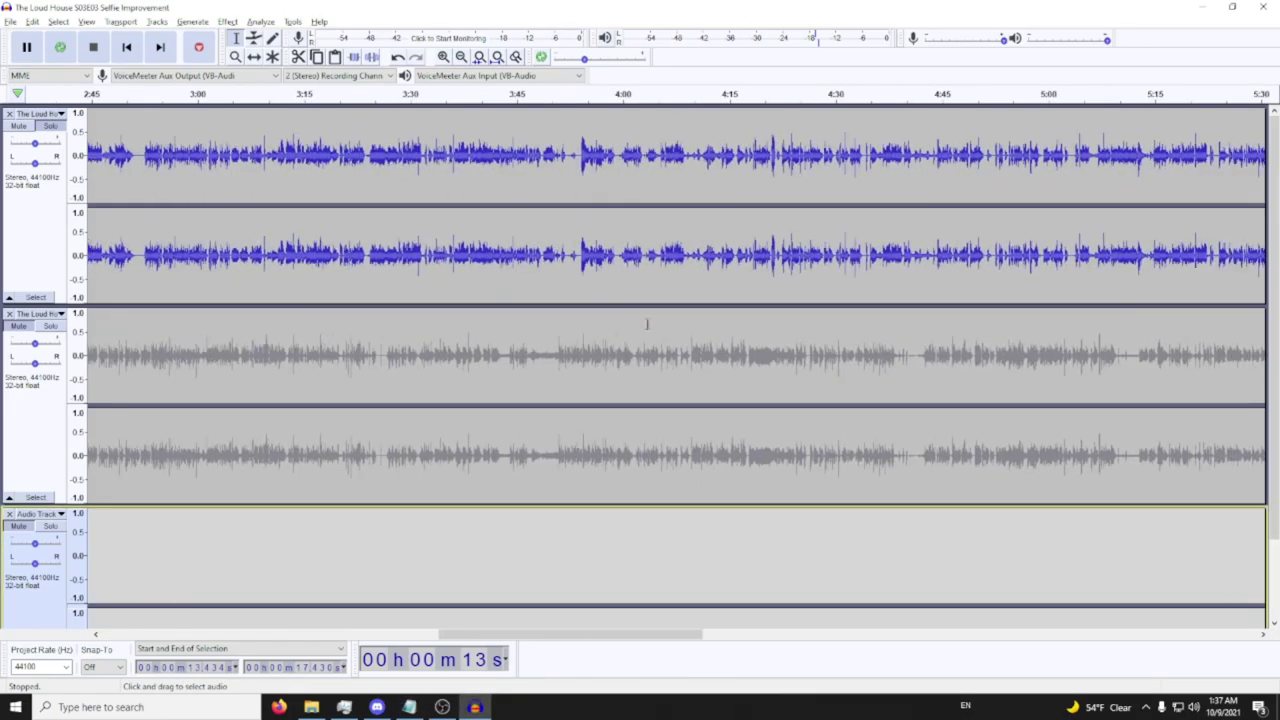
scroll(647, 323, right, 4)
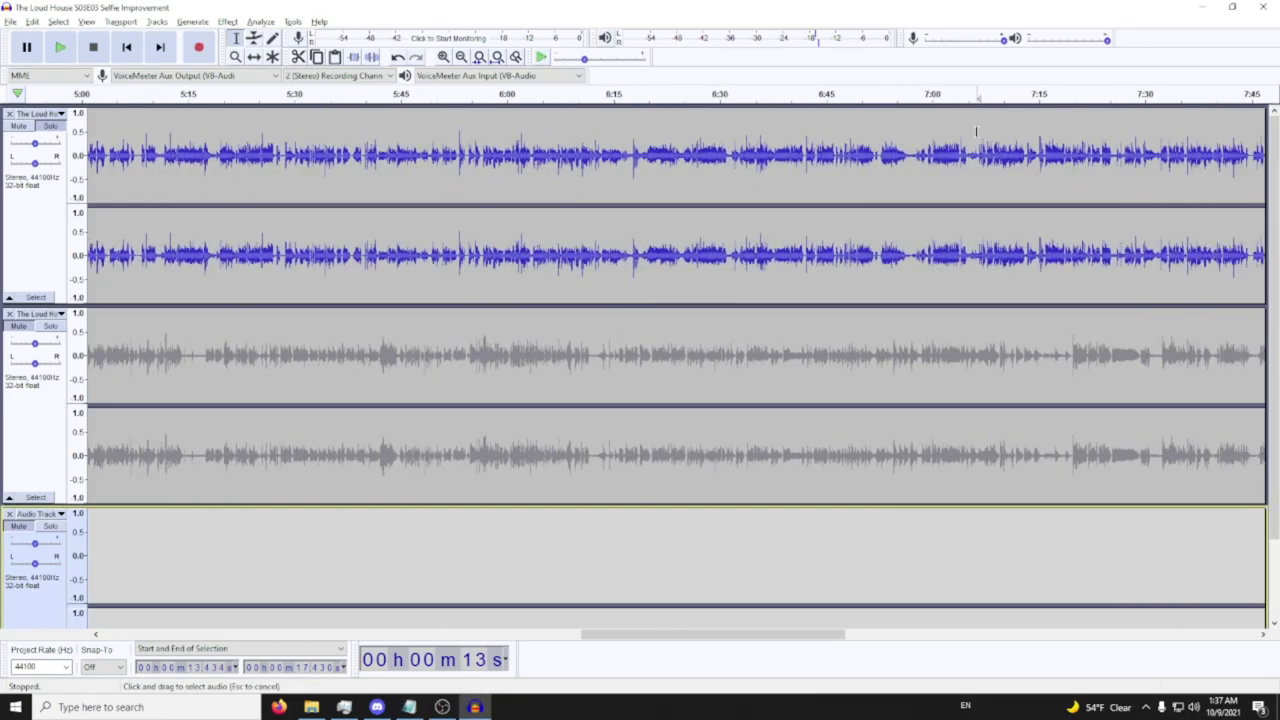
click(976, 131)
ctrl+scroll(976, 131, up, 3)
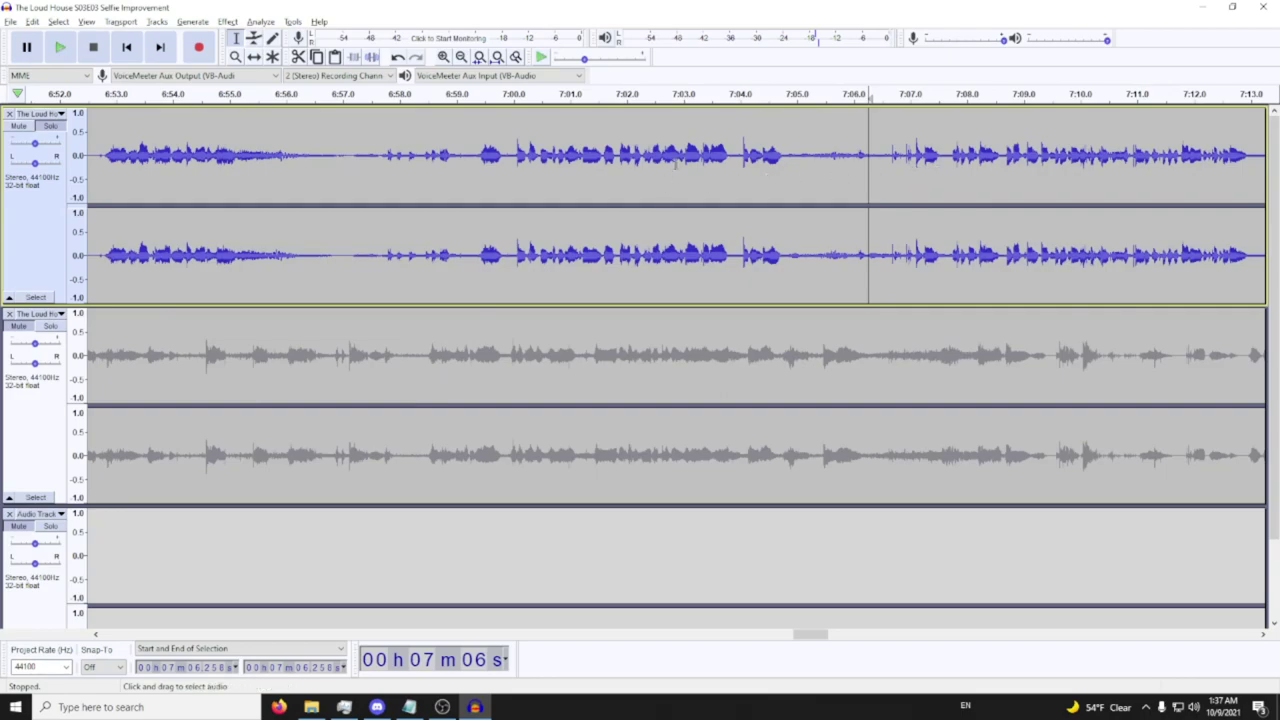
click(855, 147)
key(space)
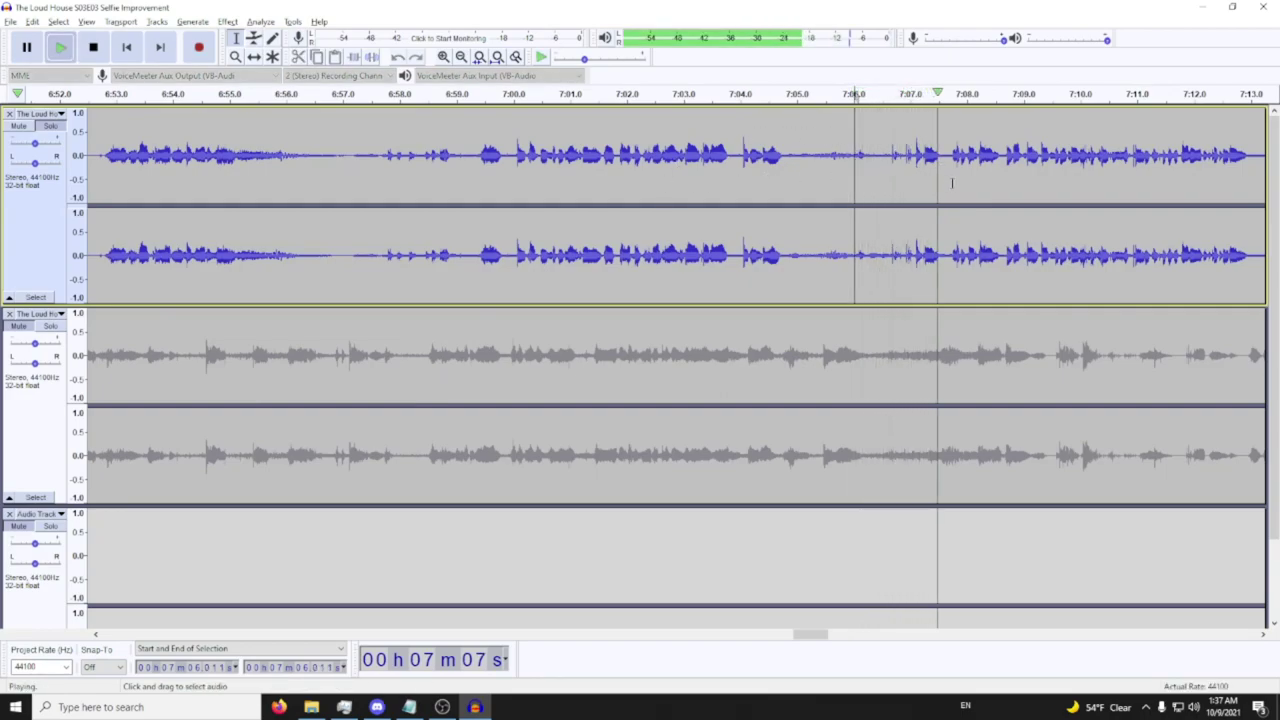
Select "okay" in the episode 11 track from about 7:07.1 to 7:07.6 and play it back
click(912, 160)
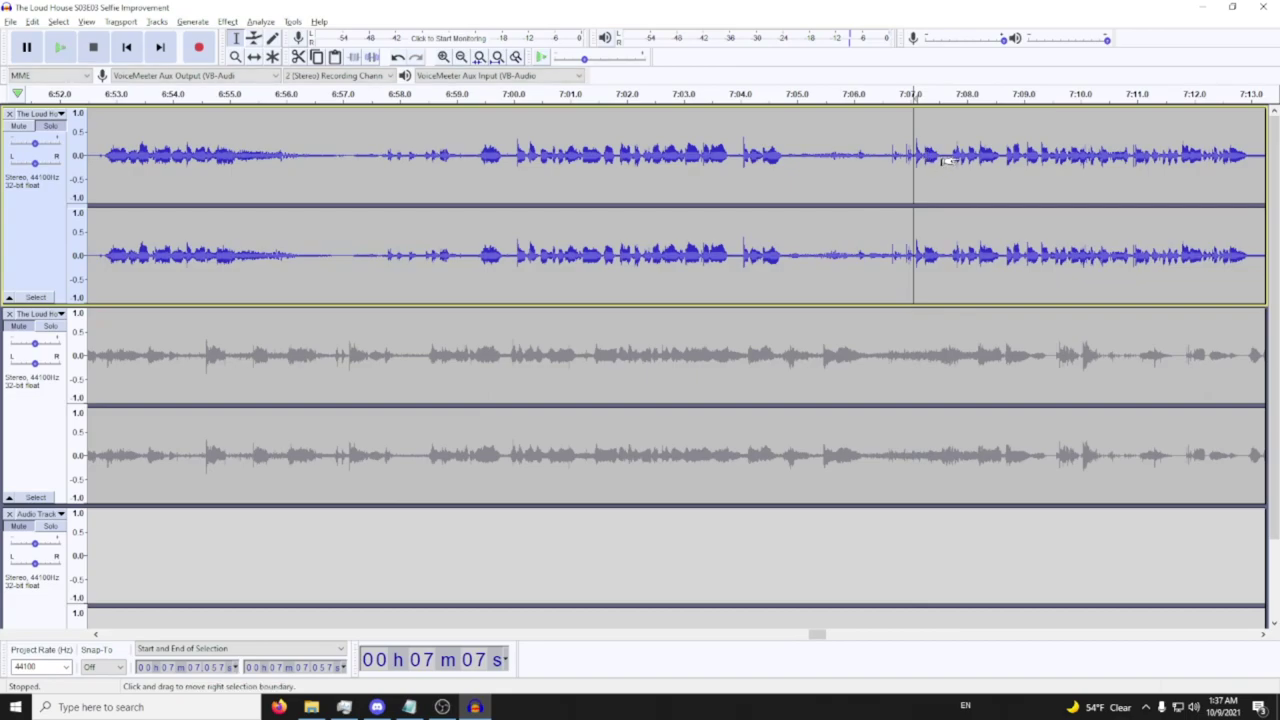
ctrl+scroll(948, 161, up, 2)
key(space)
key(space)
click(783, 160)
key(space)
key(space)
drag(778, 160, 886, 165)
key(space)
key(space)
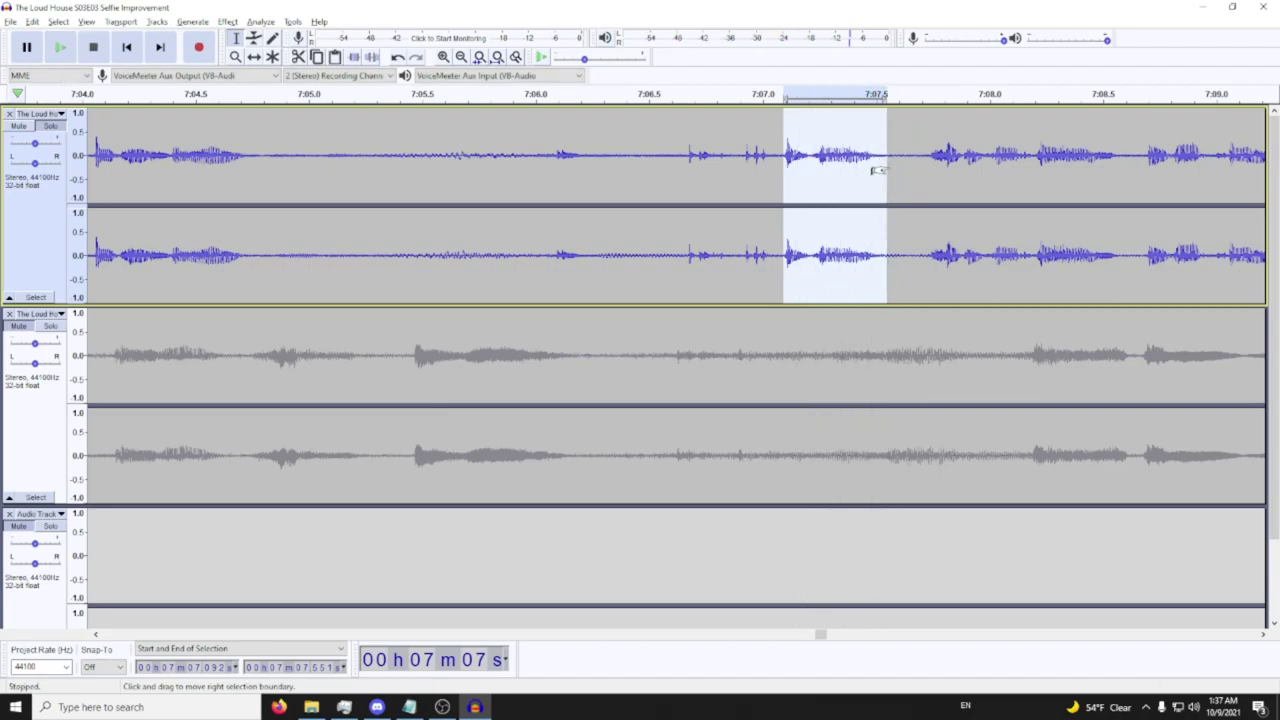
Paste the "okay" clip after the last clip in the clips track, at about 17.4 s
scroll(650, 320, down, 2)
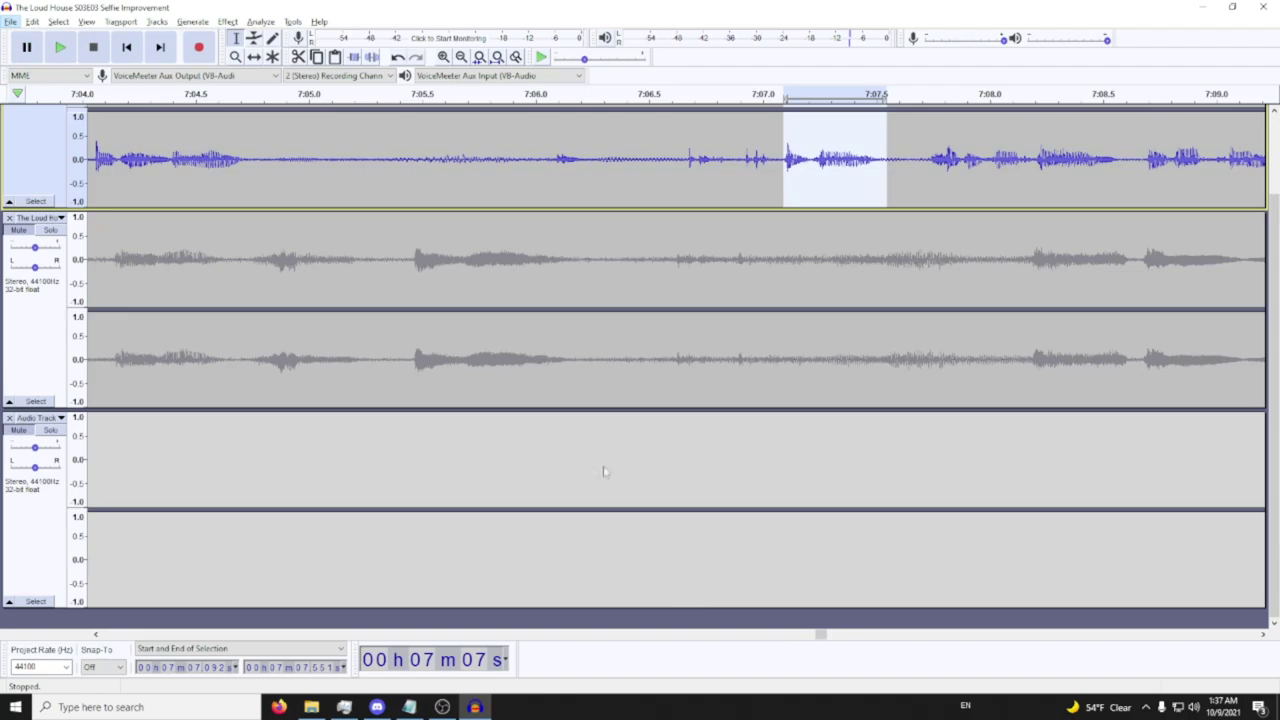
ctrl+scroll(570, 310, down, 3)
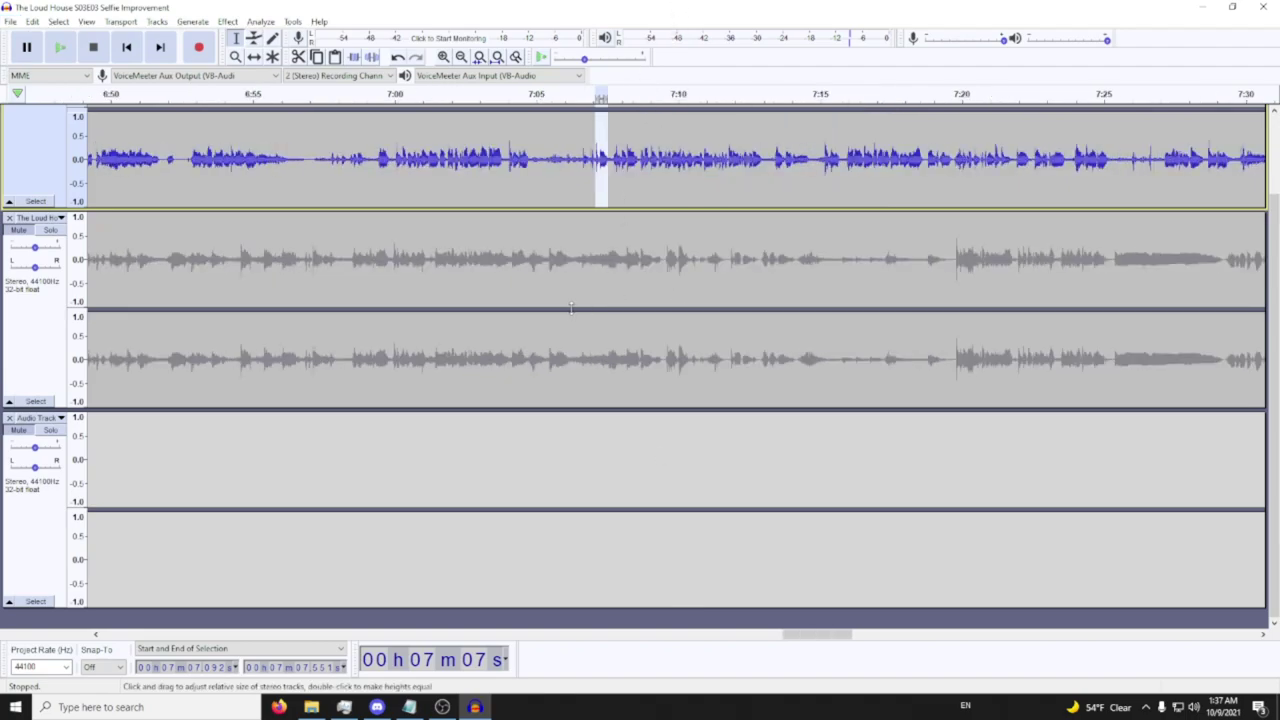
drag(830, 635, 148, 640)
double_click(587, 460)
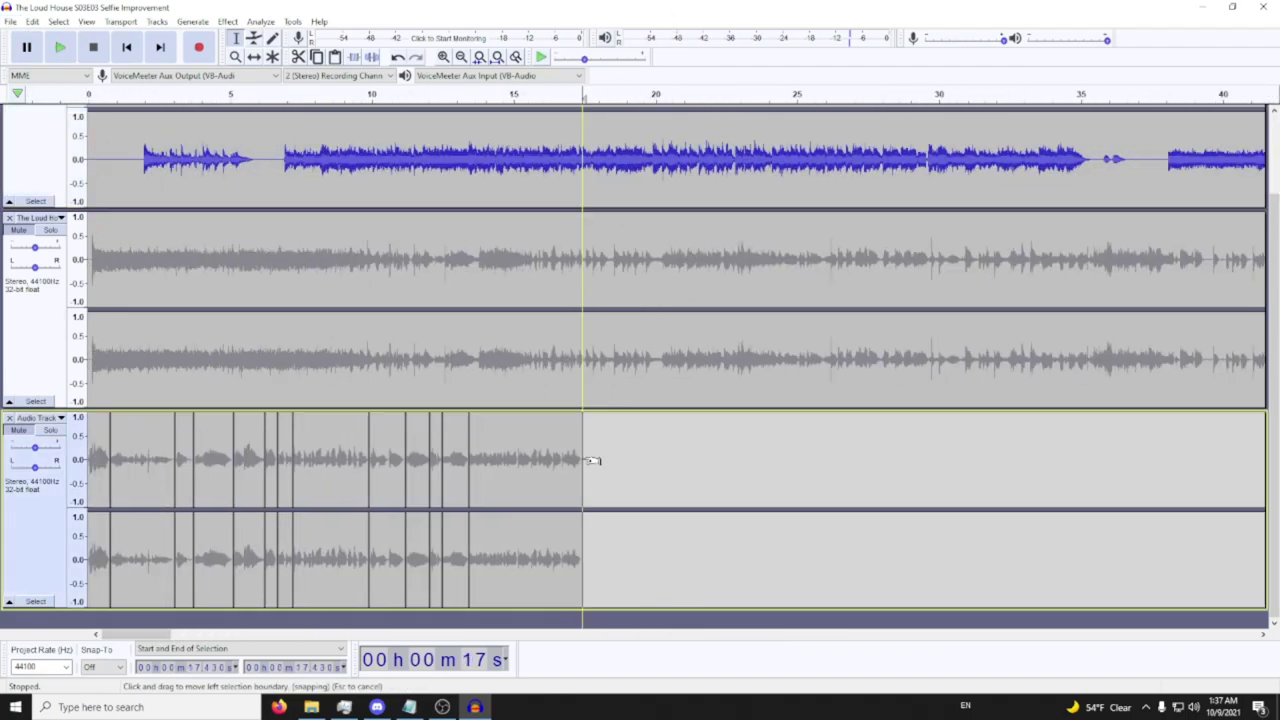
Select the short line in the top episode track from about 7:21.9 to 7:22.3 and play it back
scroll(649, 393, right, 10)
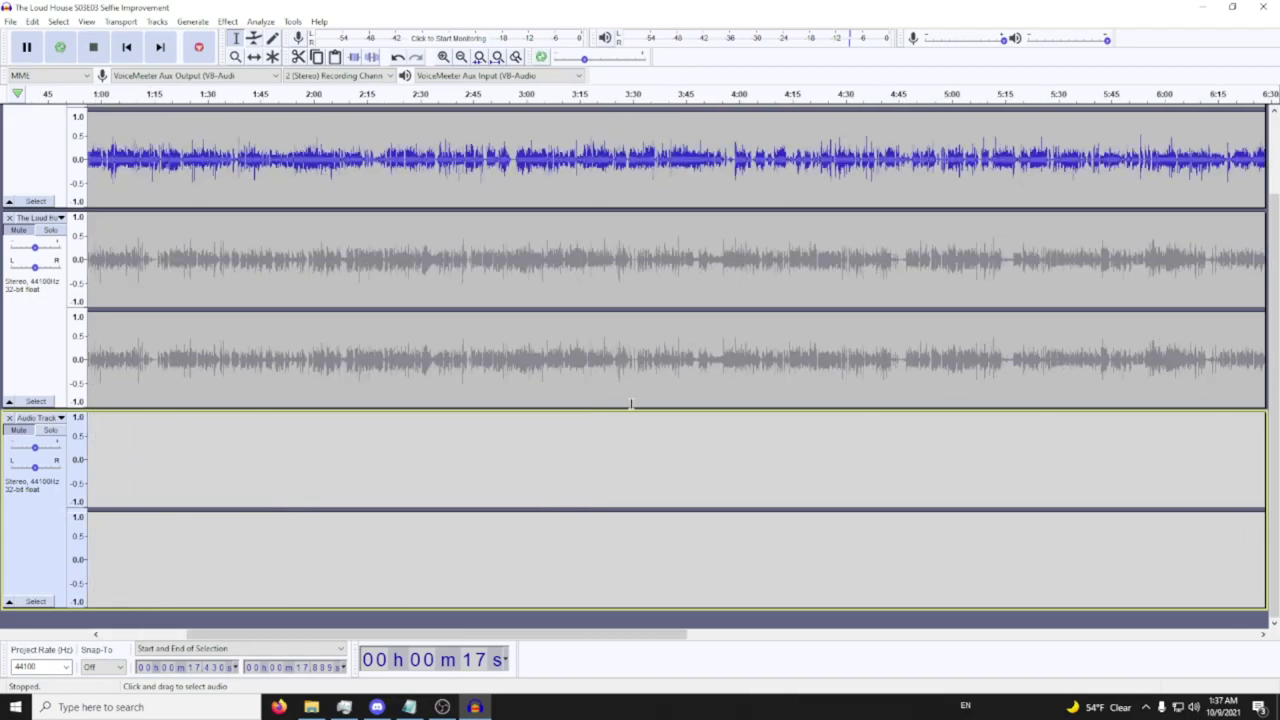
ctrl+scroll(734, 410, down, 2)
scroll(650, 370, up, 2)
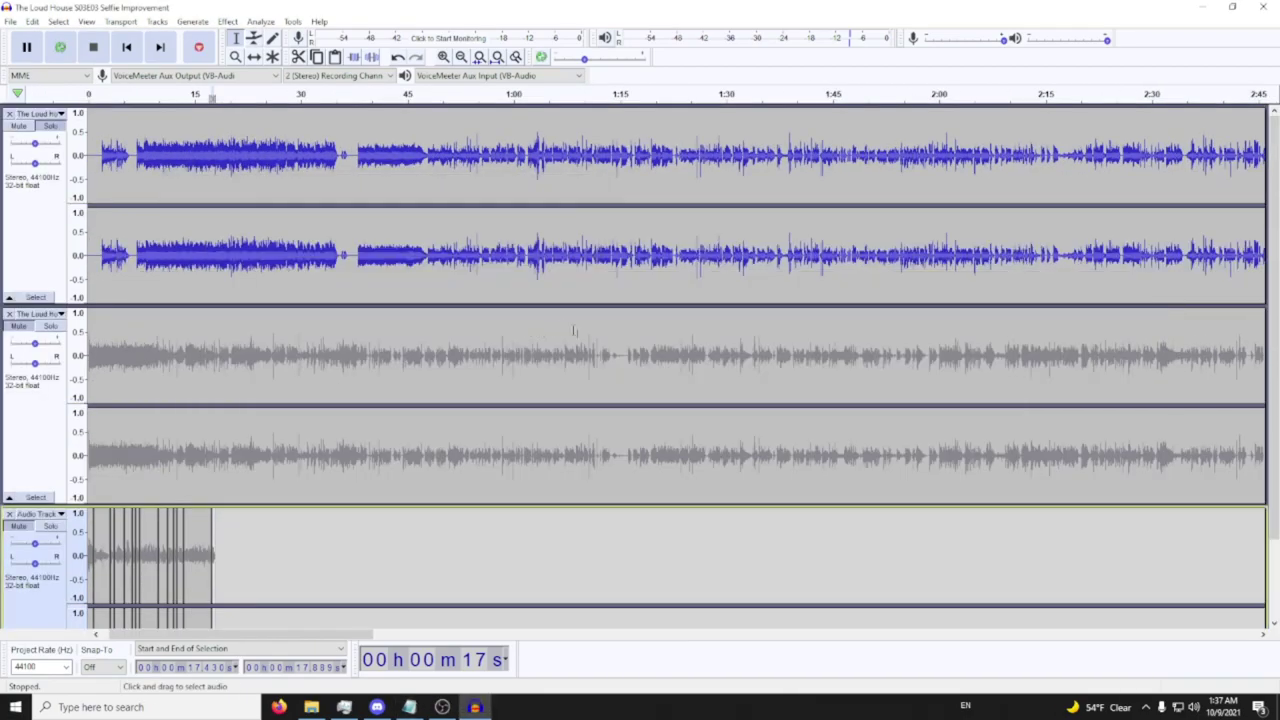
scroll(580, 340, right, 15)
scroll(606, 357, right, 10)
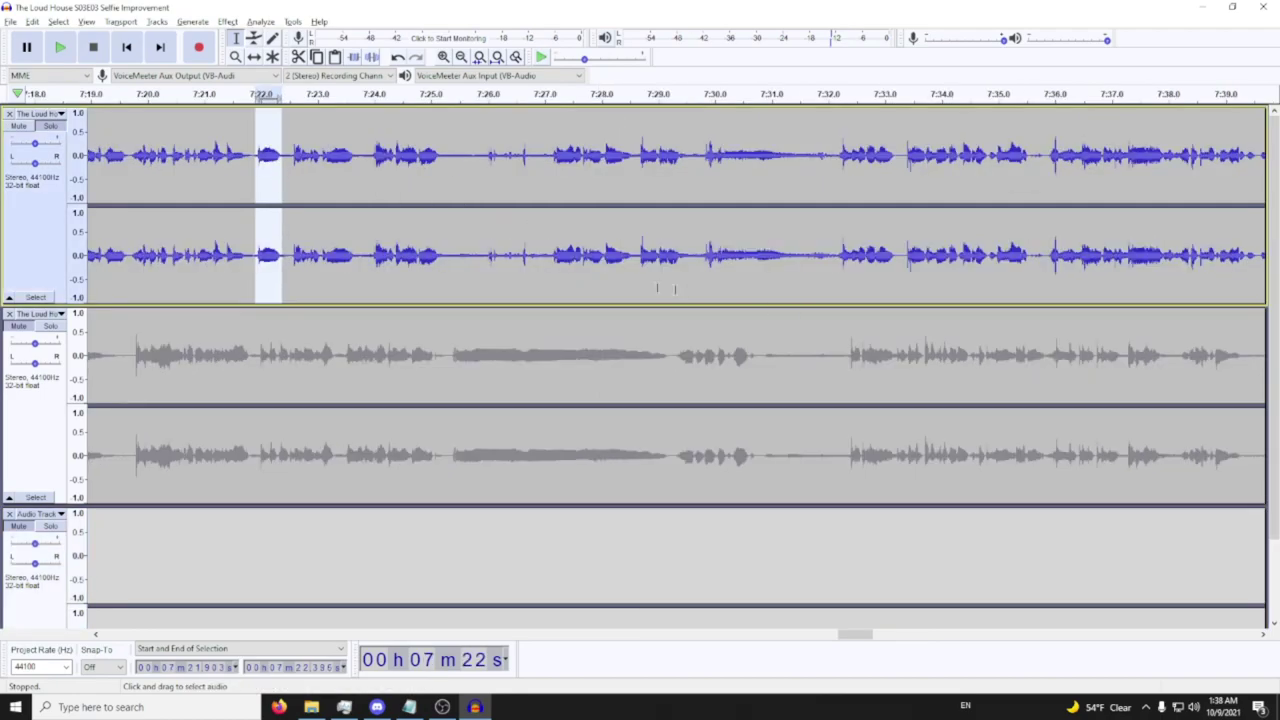
scroll(255, 152, up, 2)
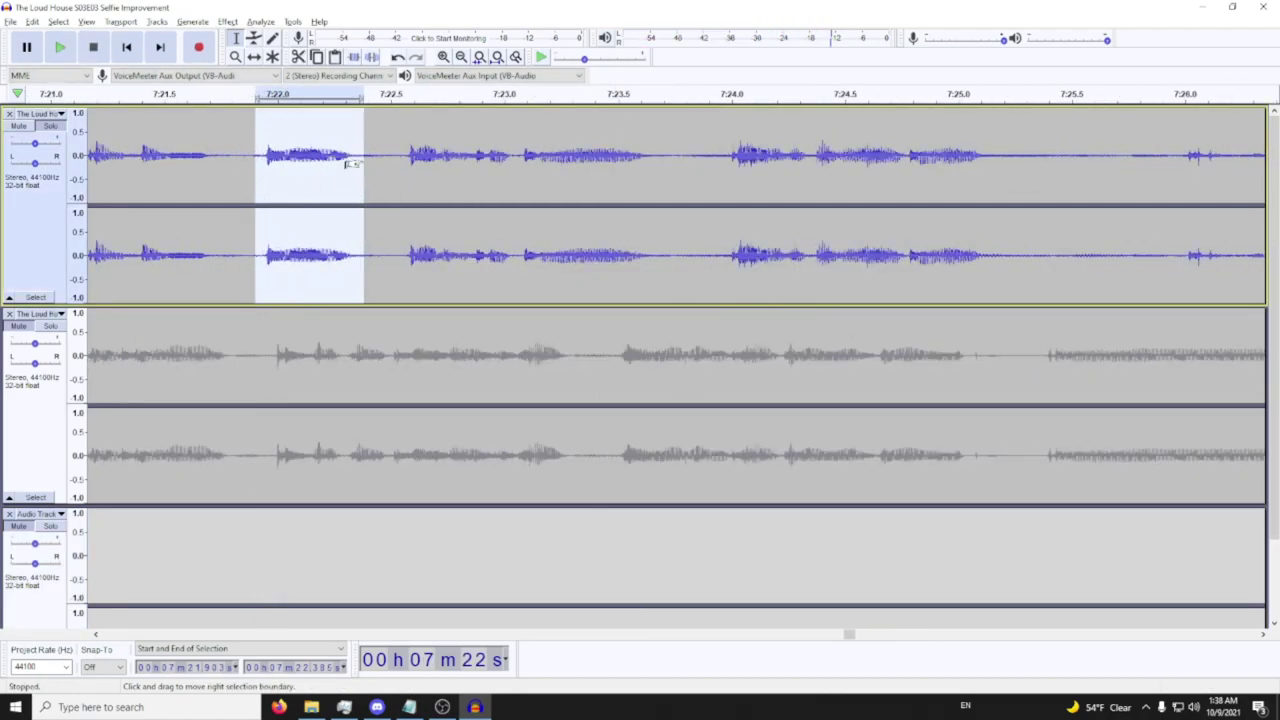
drag(349, 163, 352, 163)
mouse_move(262, 165)
mouse_down()
mouse_move(280, 163)
mouse_move(261, 165)
mouse_up()
key(space)
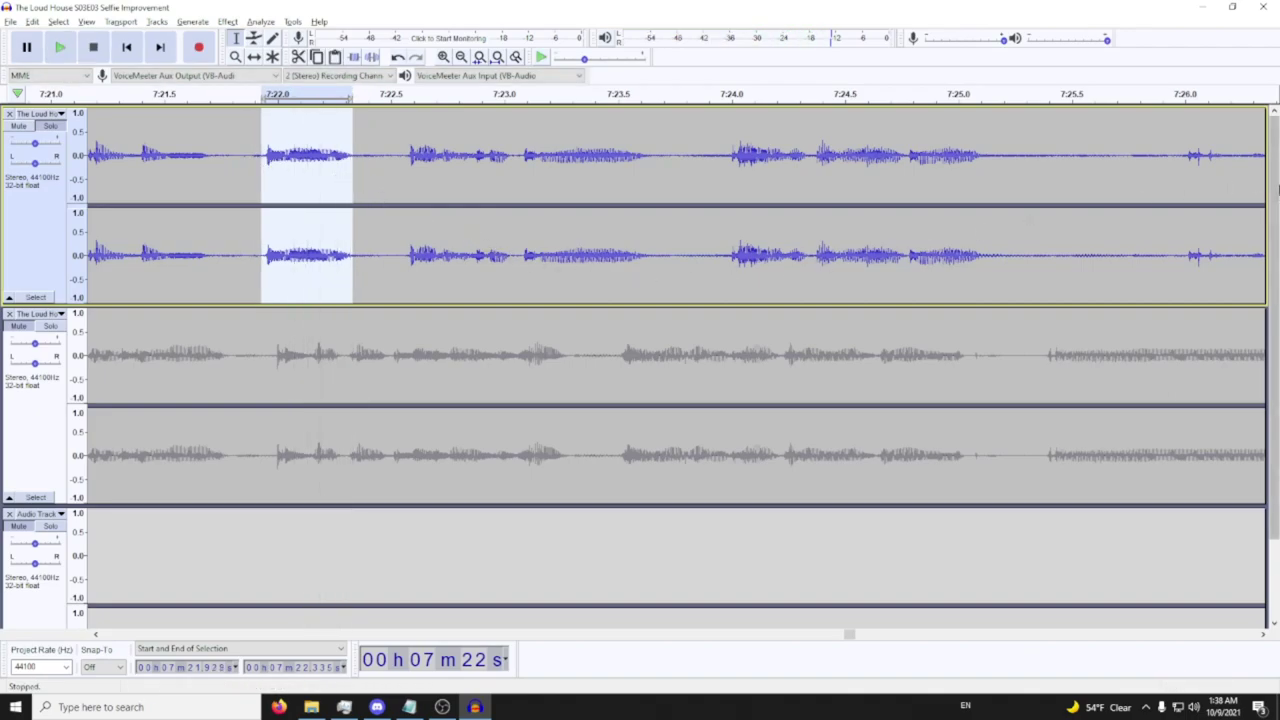
Paste the line from 7:22 after the "okay" clip in the clips track, at about 17.9 s
drag(1273, 190, 1273, 270)
drag(849, 635, 780, 640)
key(space)
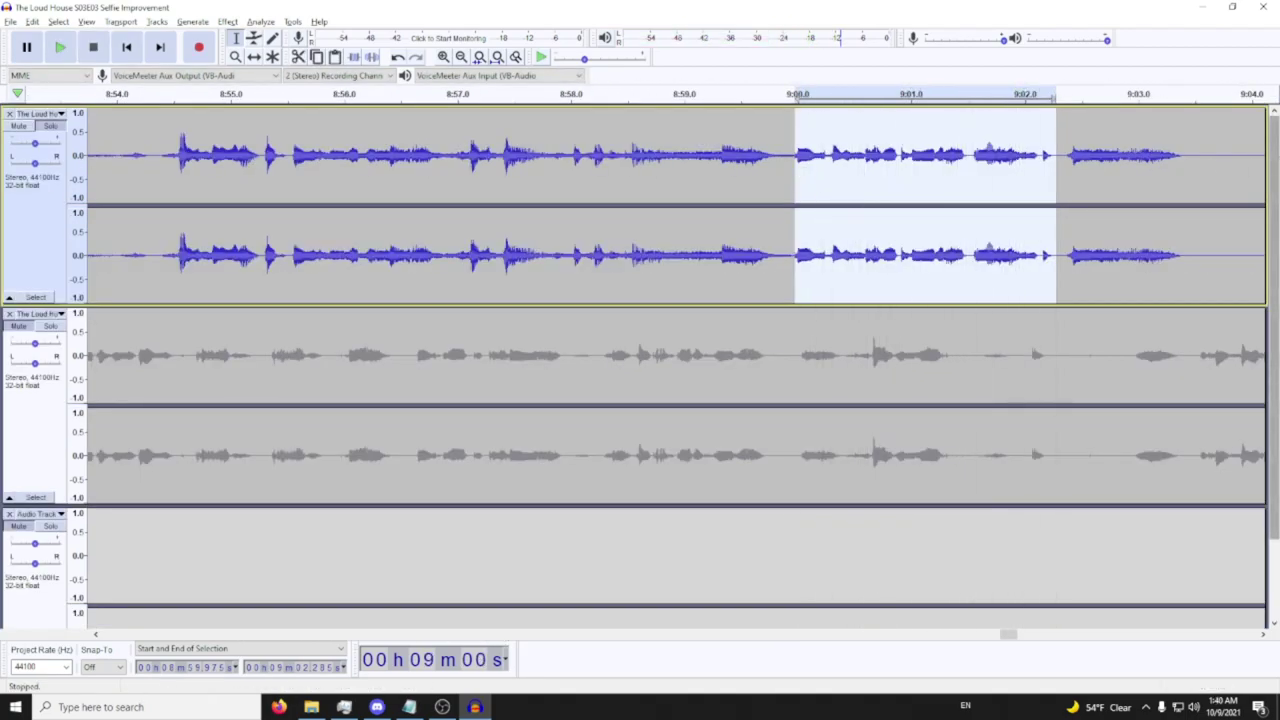
Paste the line selected from about 9:00.0 to 9:02.3 after the last clip in the clips track, at about 19.3 s
drag(1275, 168, 1275, 250)
scroll(803, 511, down, 2)
drag(993, 635, 117, 614)
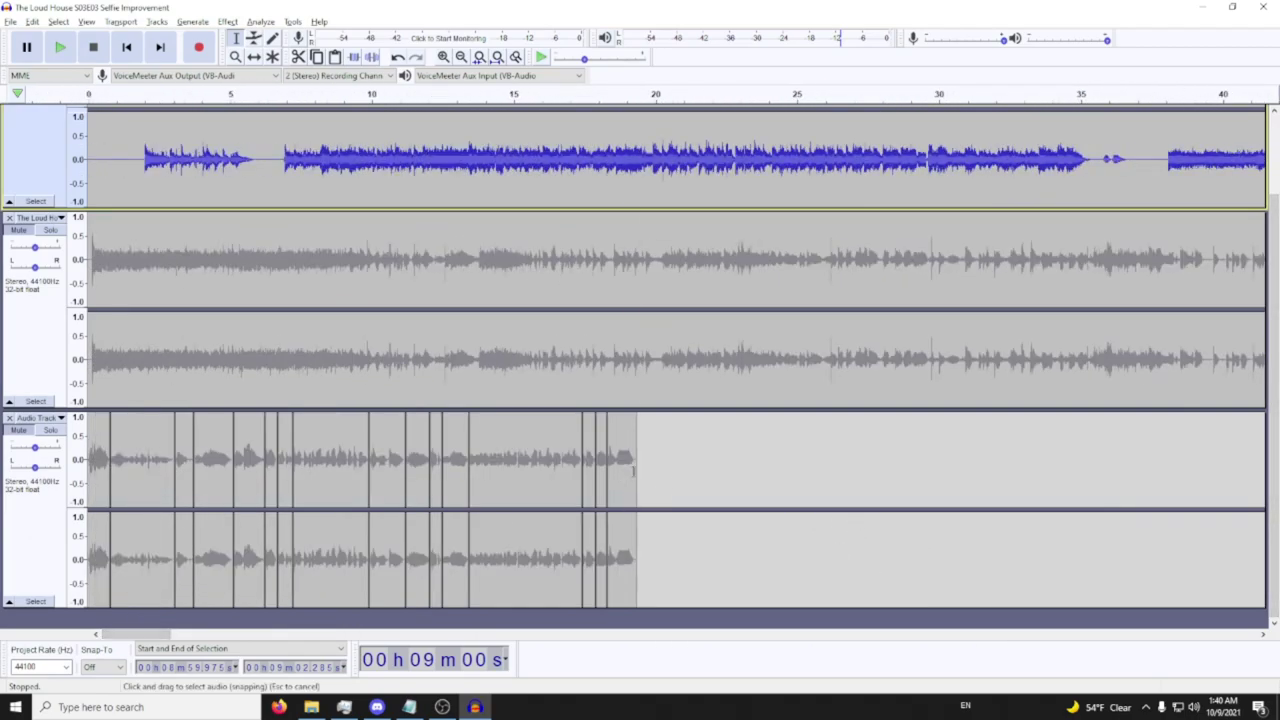
click(635, 472)
key(ctrl+v)
key(ctrl+z)
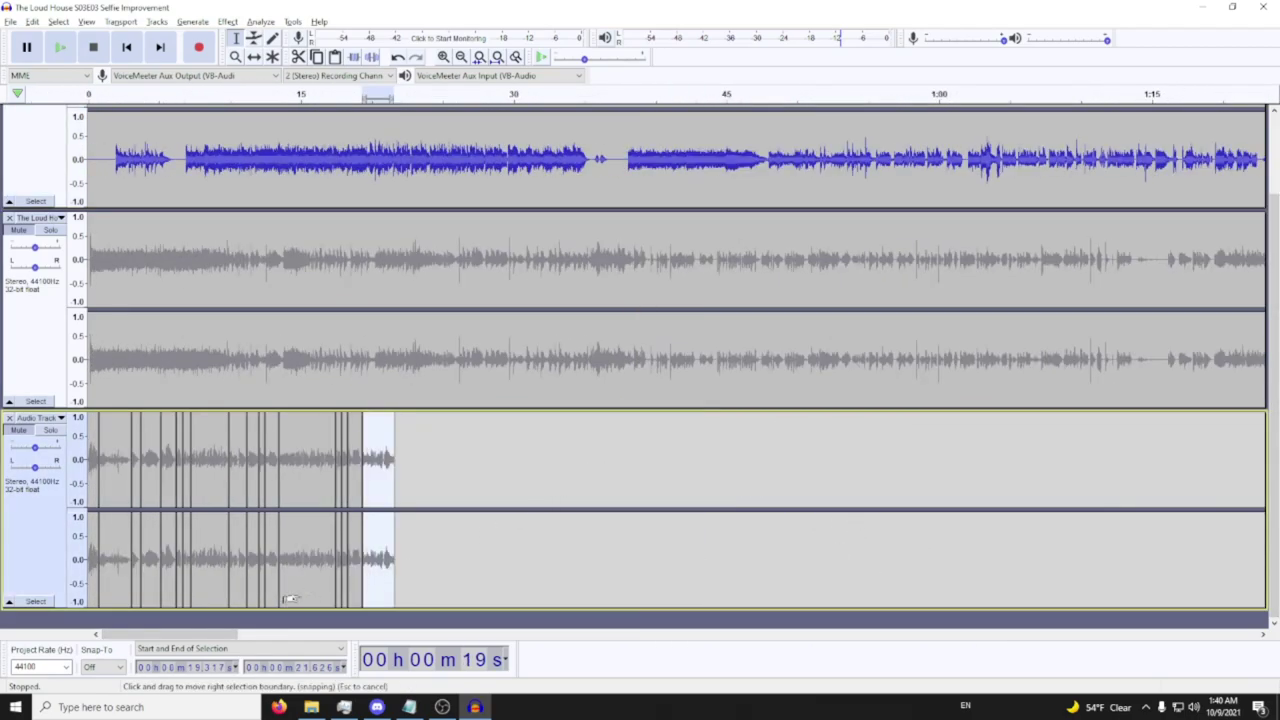
Switch to File Explorer, go to the as folder inside modding\tools, and launch AssetStudioGUI.exe
key(alt+Tab)
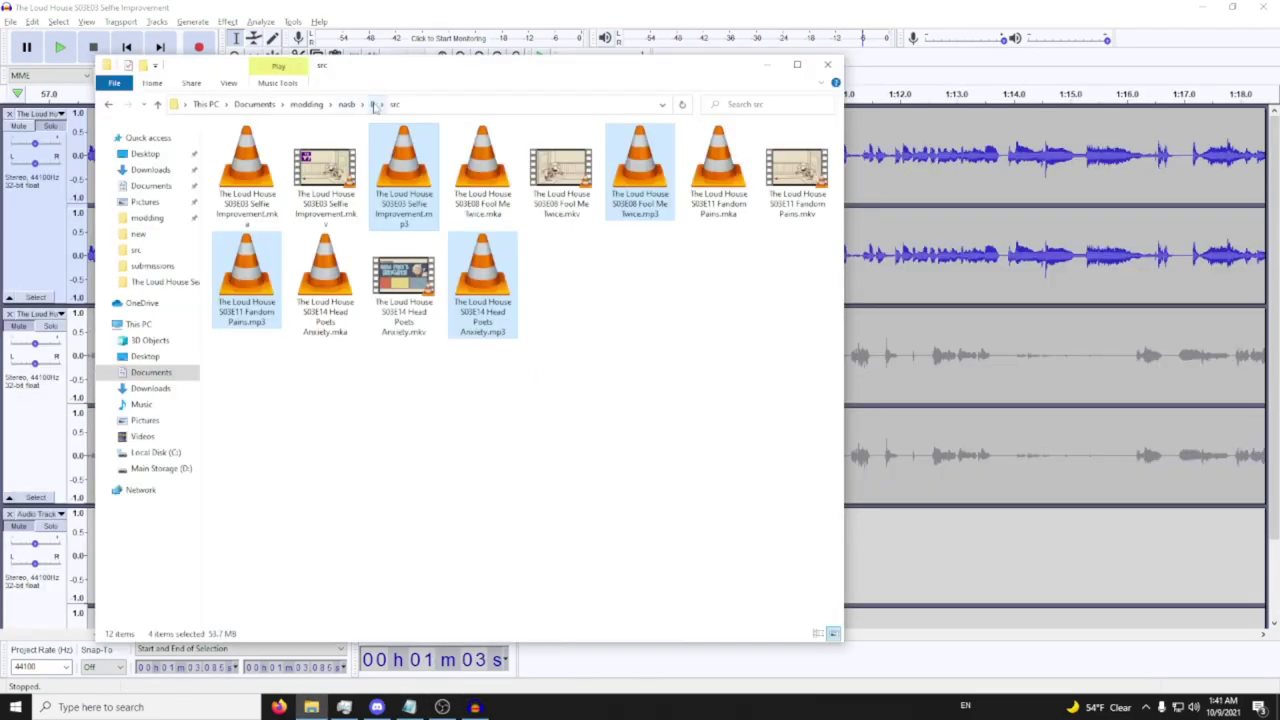
click(374, 107)
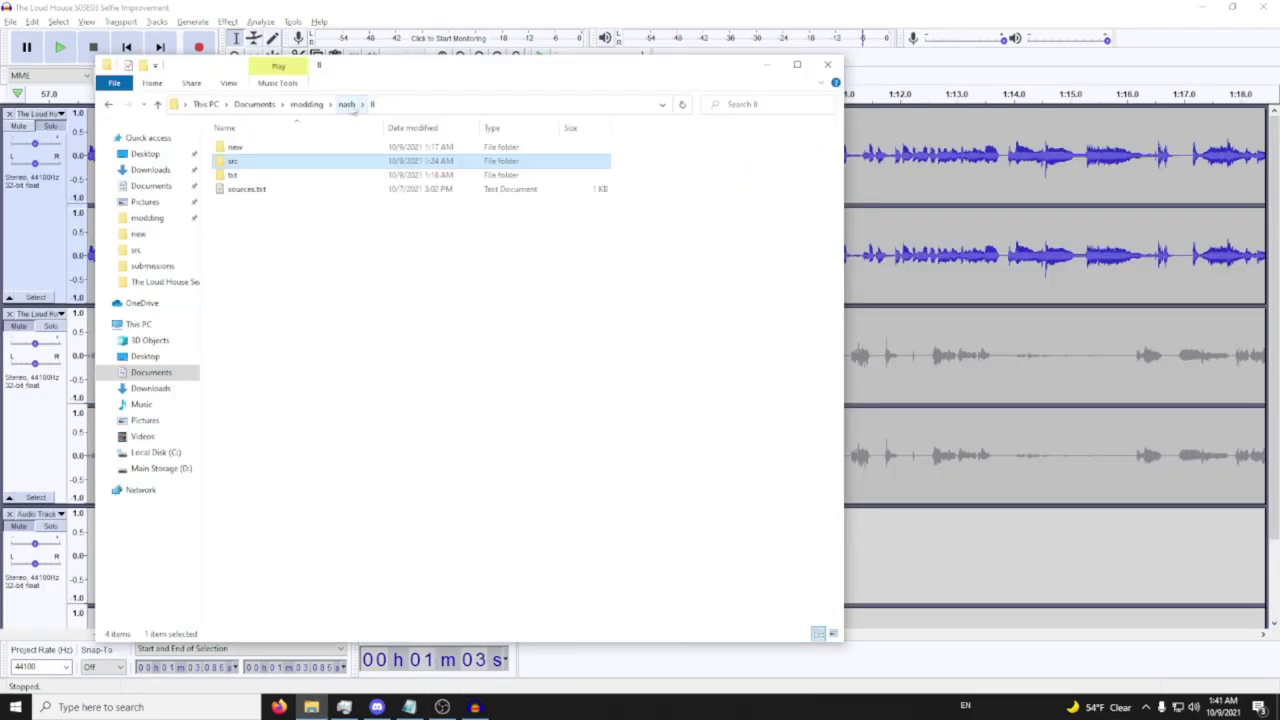
click(345, 104)
click(306, 104)
double_click(235, 161)
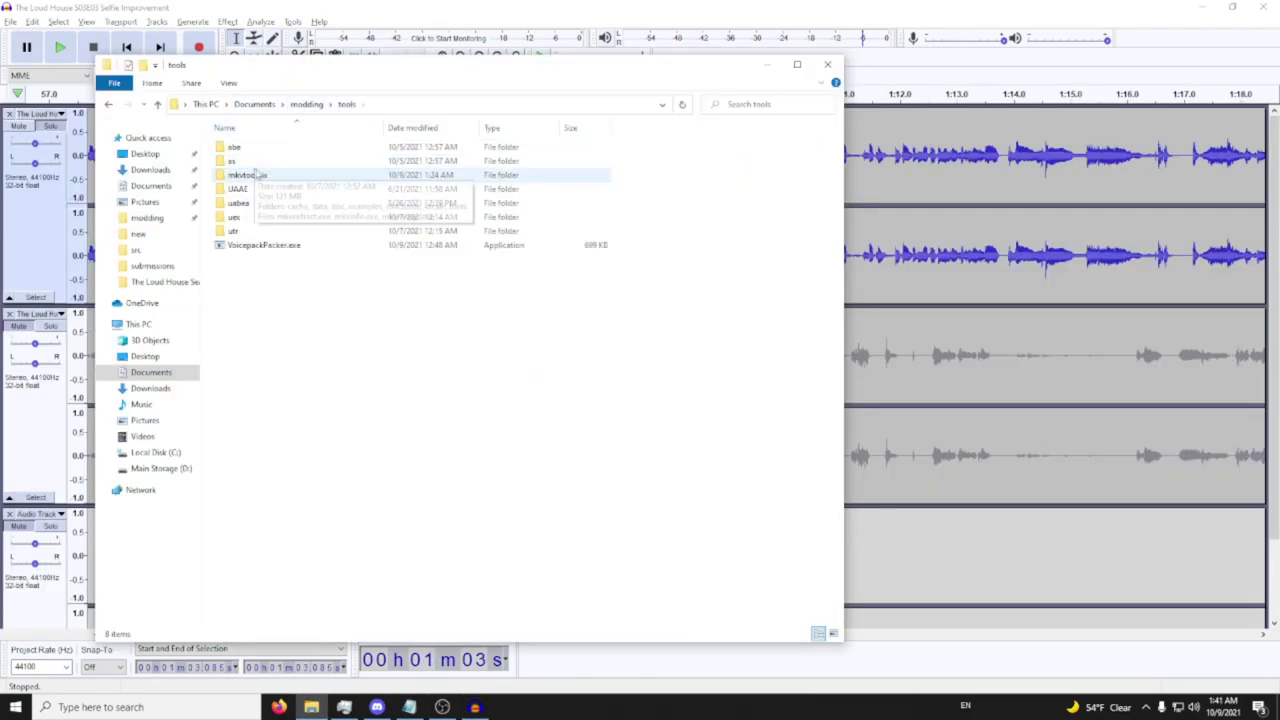
double_click(235, 162)
click(263, 260)
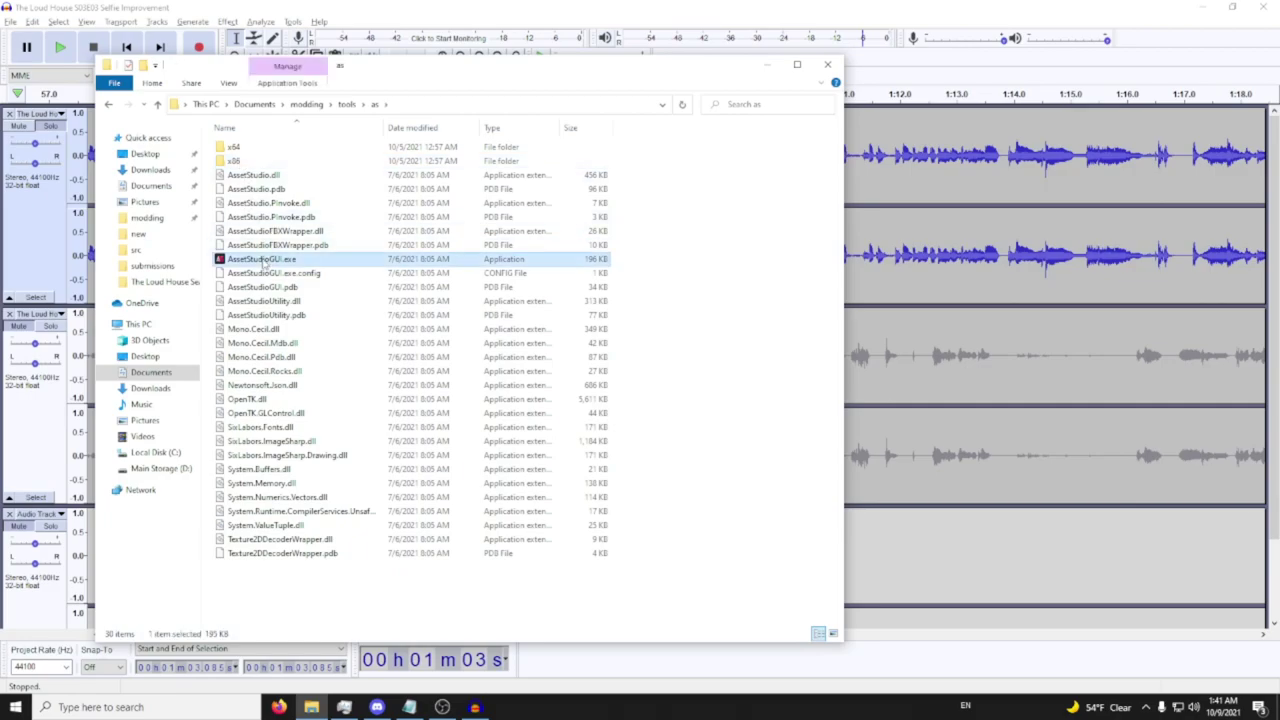
double_click(263, 260)
Try to load the range of game files from sharedassets49.assets to sharedassets69.assets
click(234, 116)
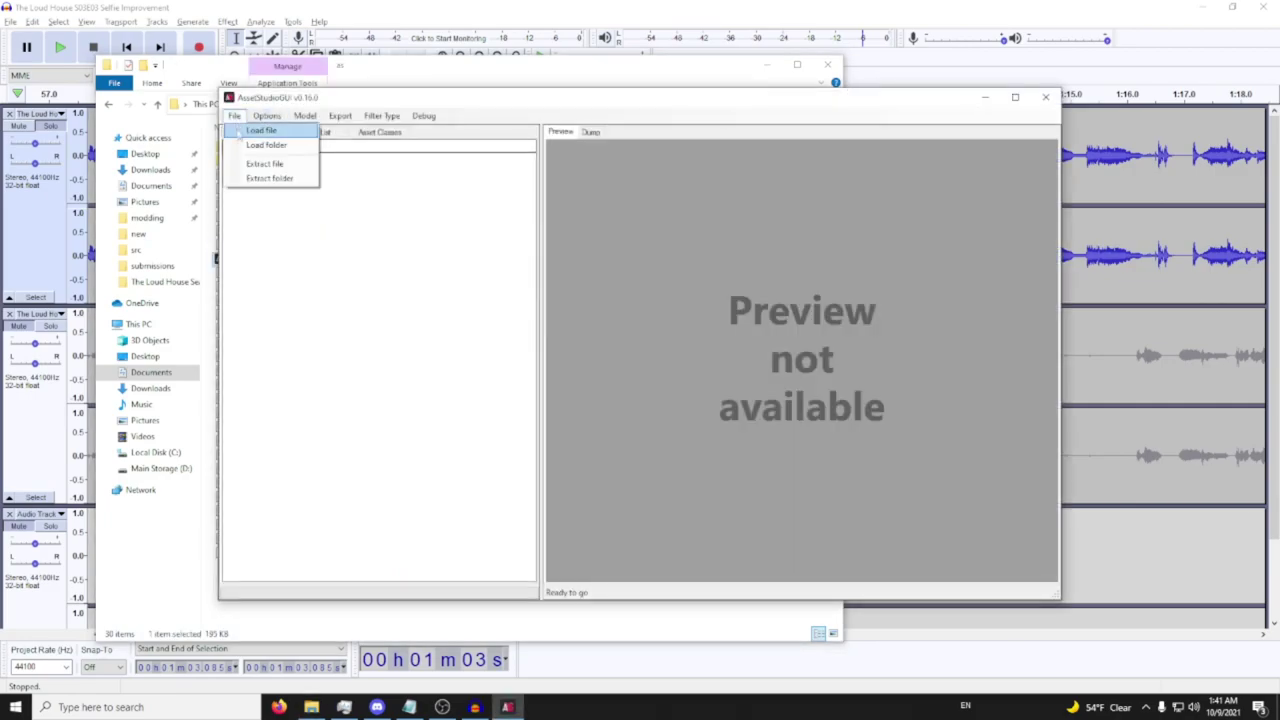
click(256, 132)
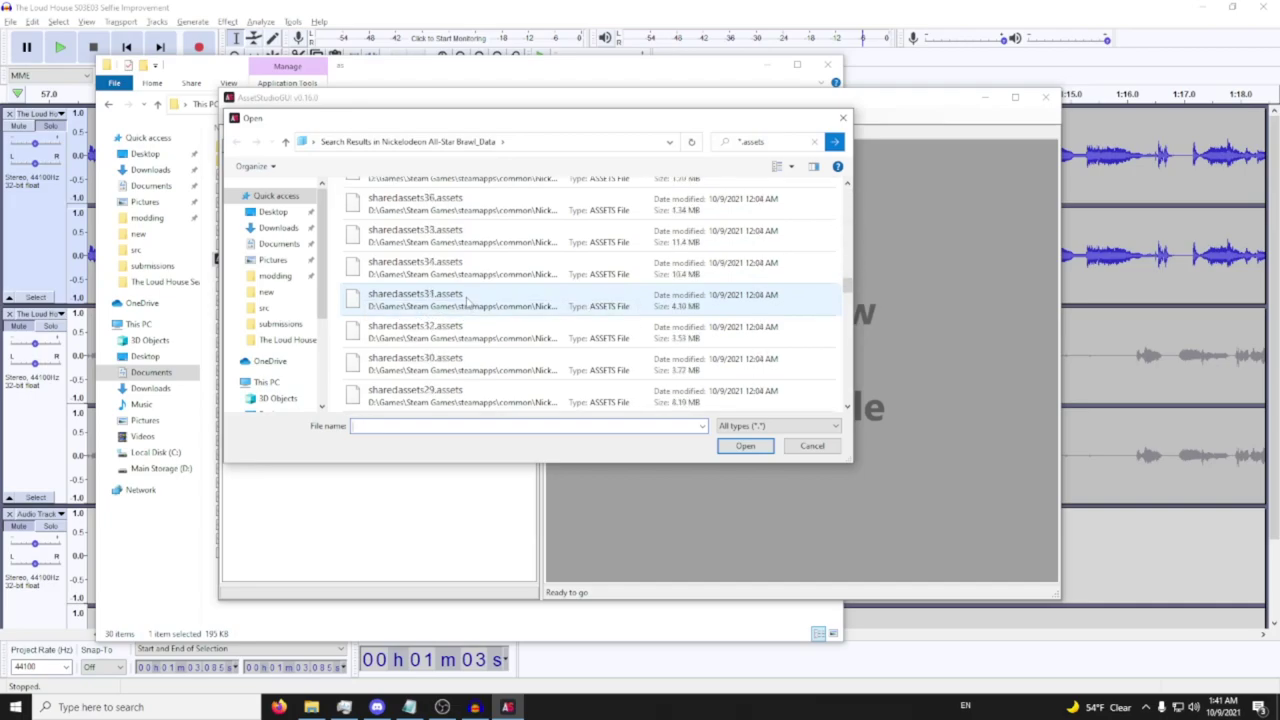
scroll(466, 302, down, 3)
scroll(469, 303, up, 1)
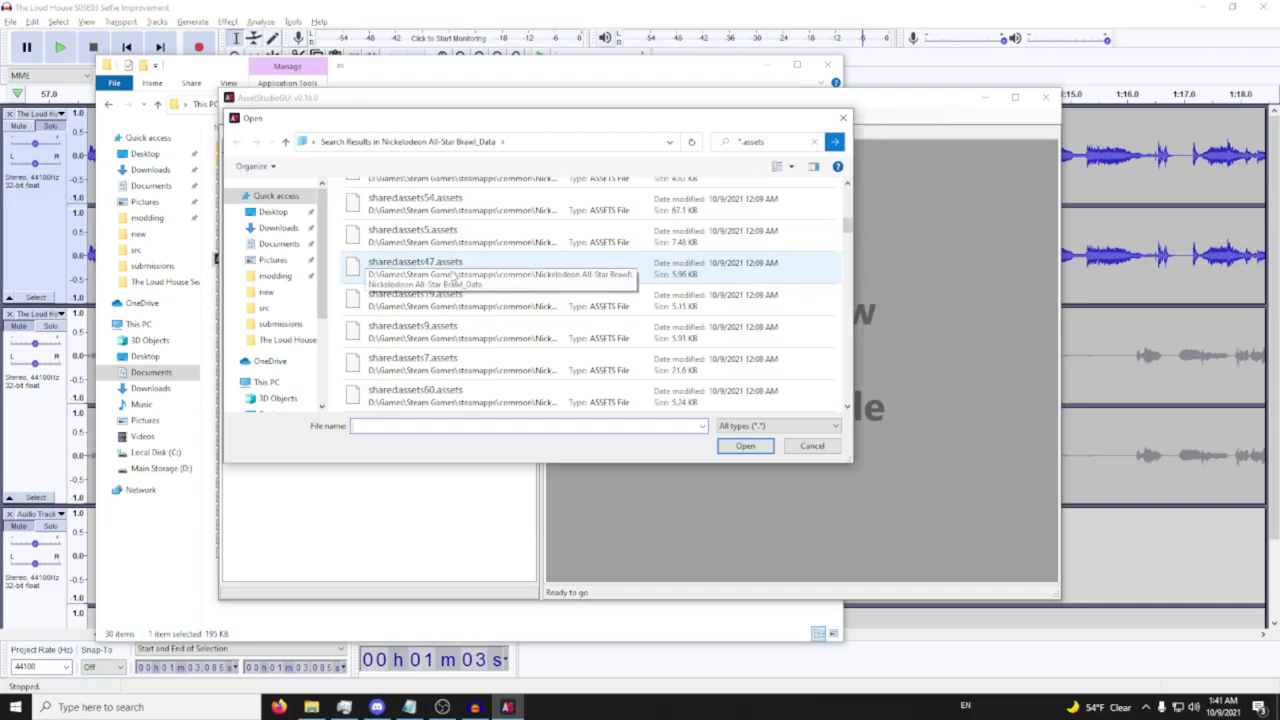
scroll(449, 289, down, 3)
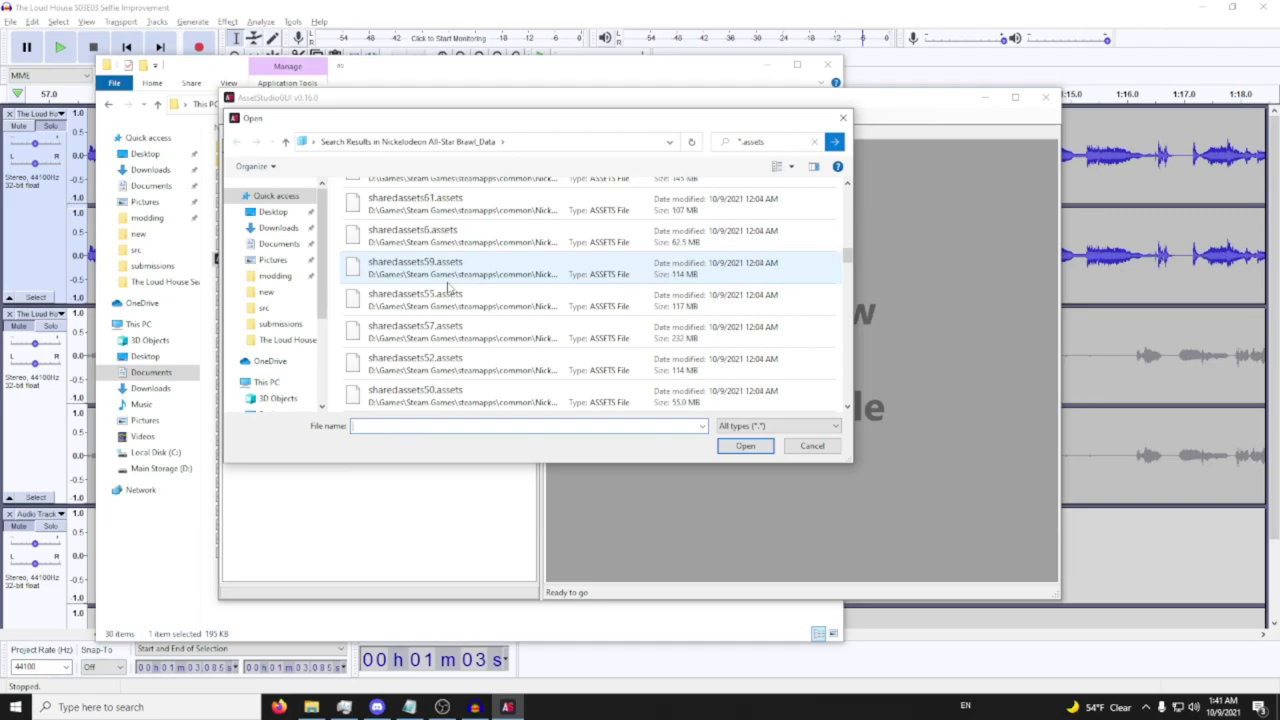
scroll(460, 300, down, 5)
scroll(483, 326, down, 5)
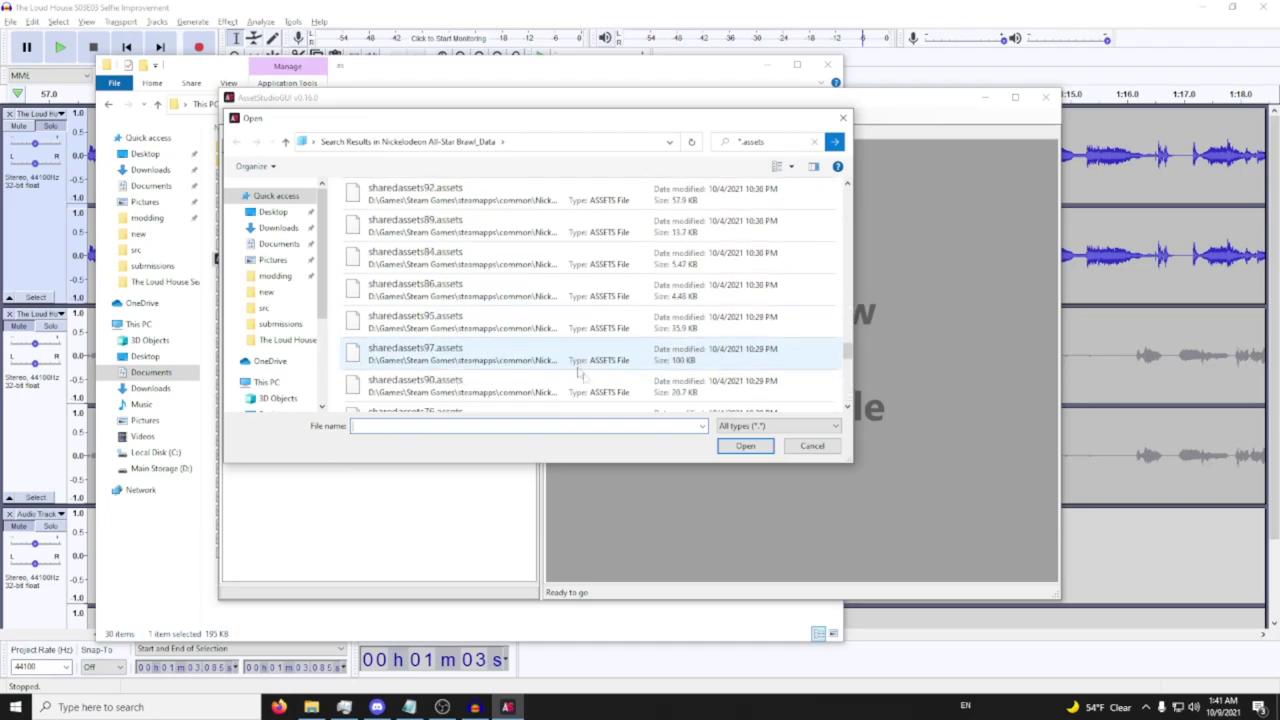
scroll(465, 290, up, 8)
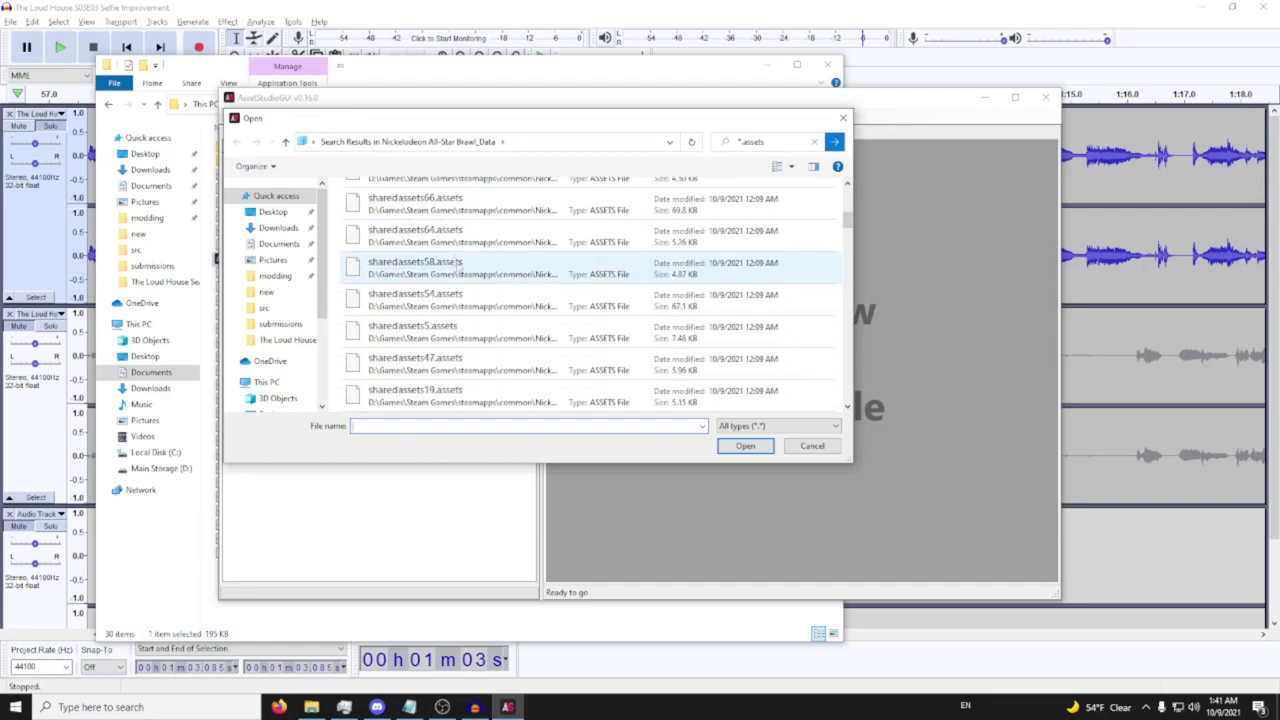
scroll(490, 285, up, 2)
click(500, 200)
scroll(500, 322, down, 20)
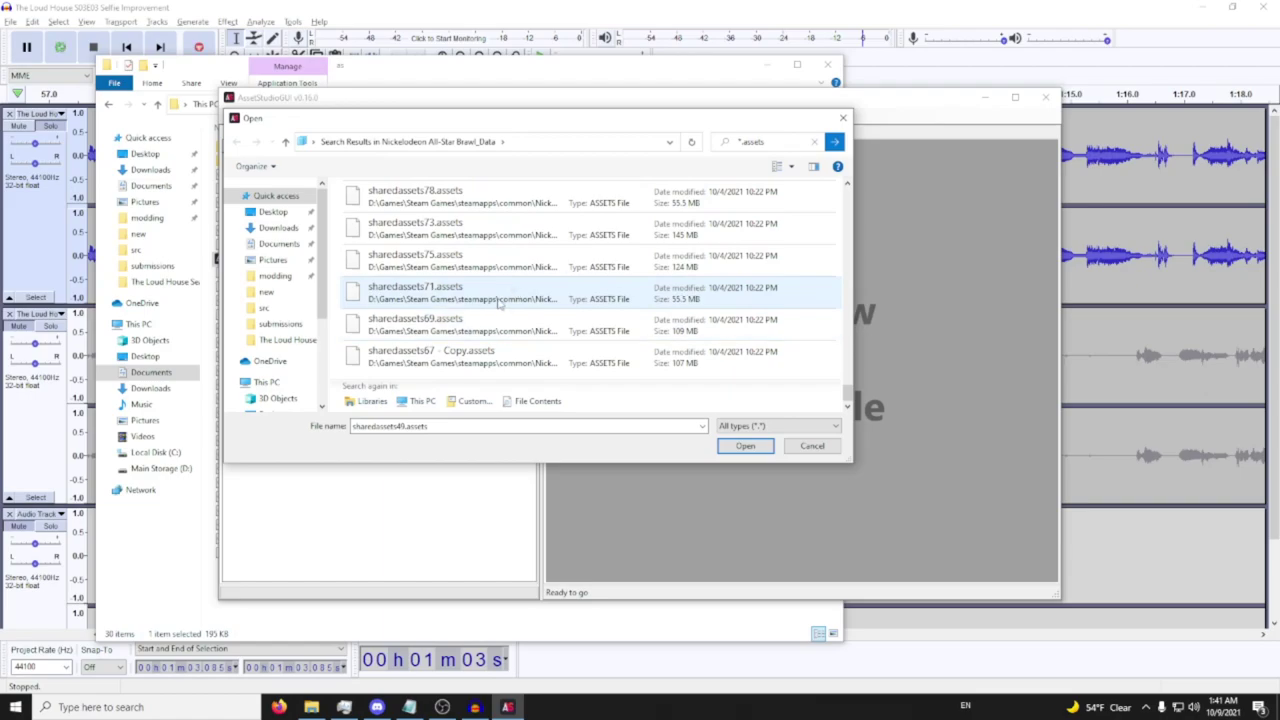
shift+click(520, 323)
click(750, 446)
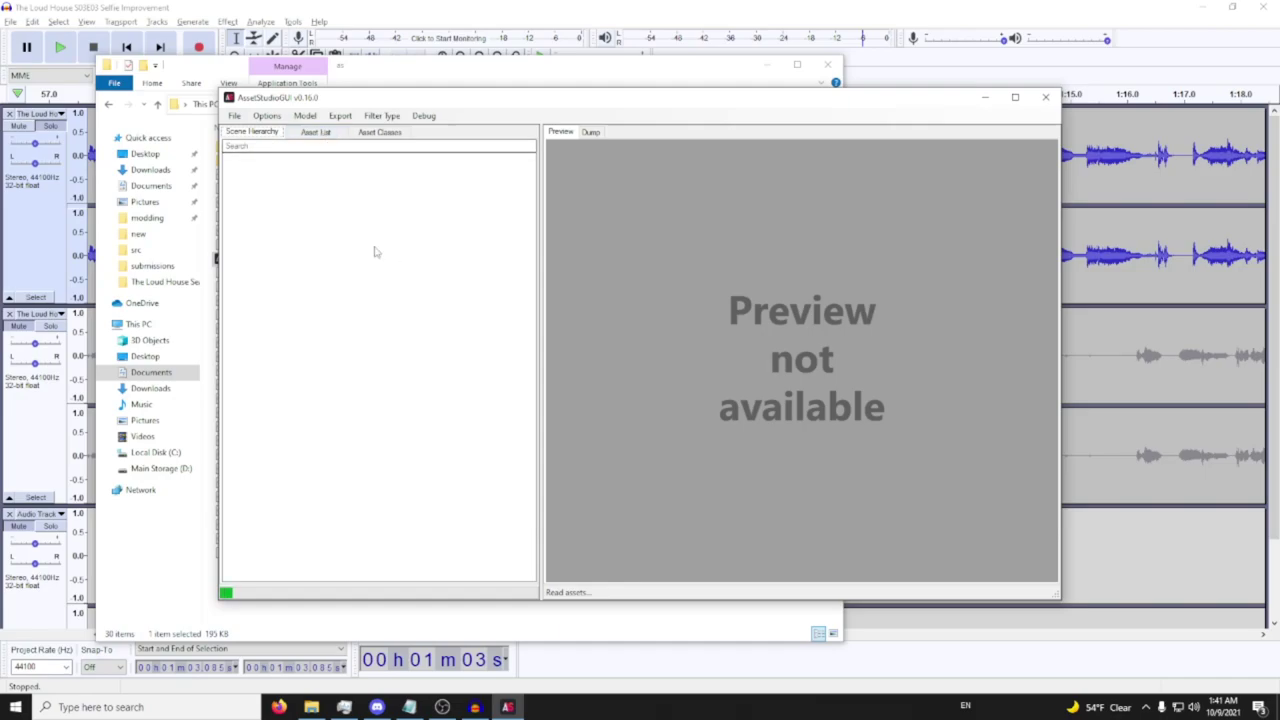
click(1045, 97)
Relaunch AssetStudioGUI.exe and load an assets file from the Nickelodeon All-Star Brawl_Data folder
double_click(284, 258)
click(234, 115)
click(255, 129)
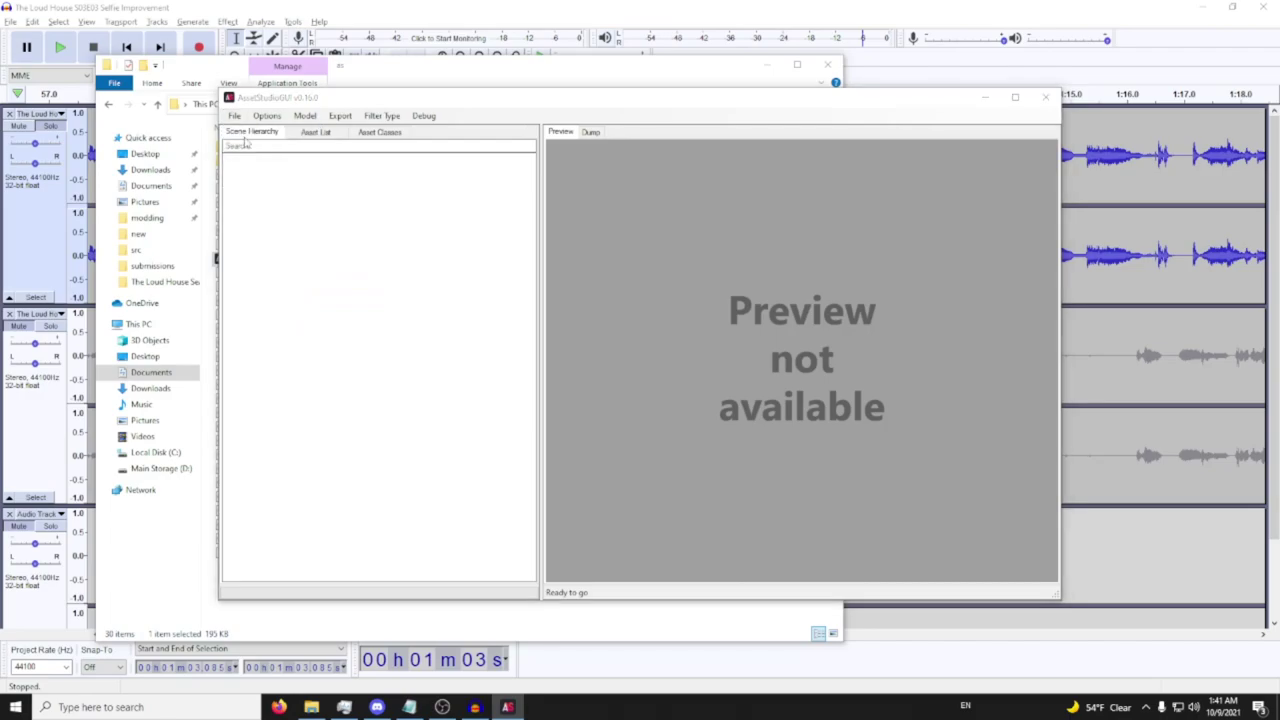
scroll(508, 267, down, 2)
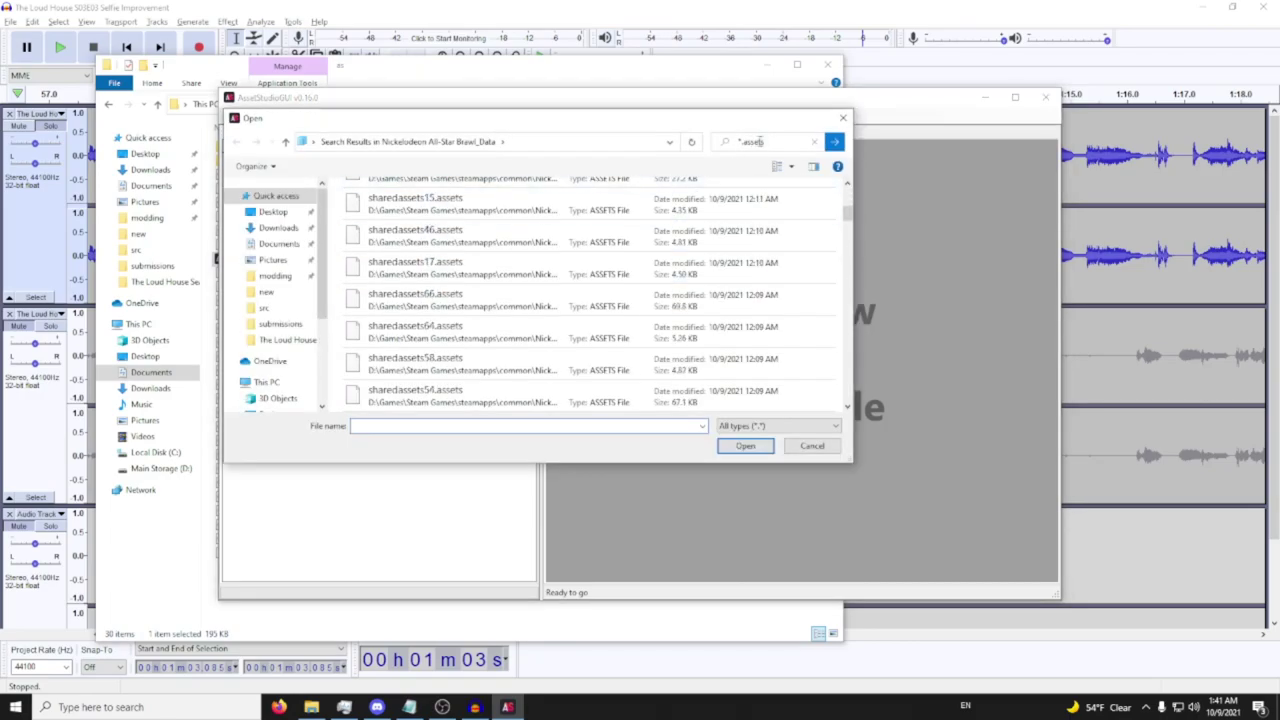
click(757, 142)
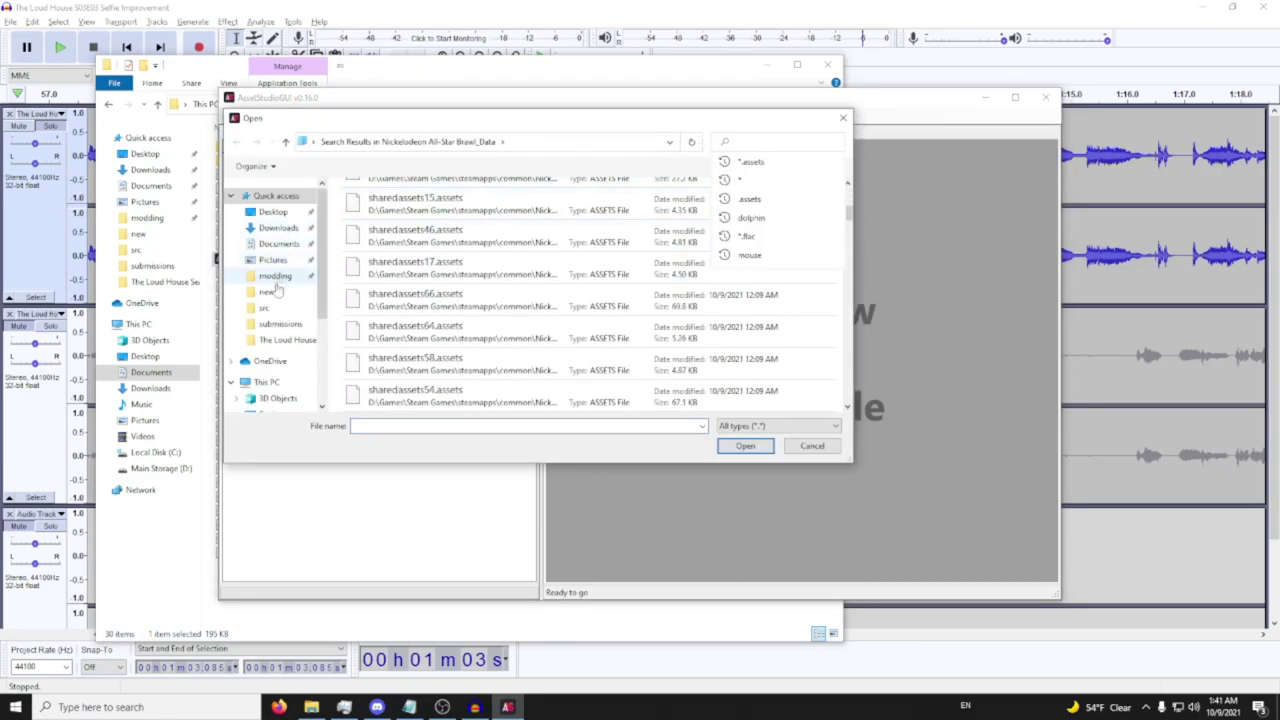
scroll(288, 330, down, 3)
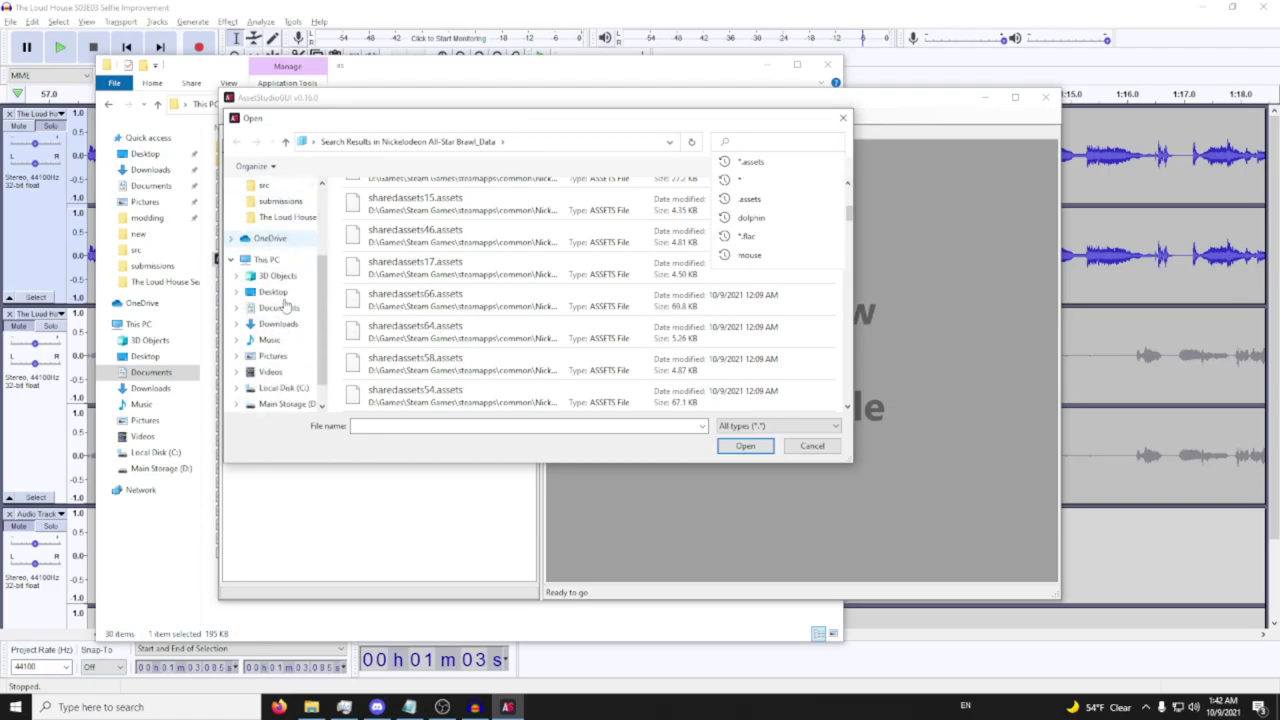
click(525, 298)
scroll(525, 300, down, 3)
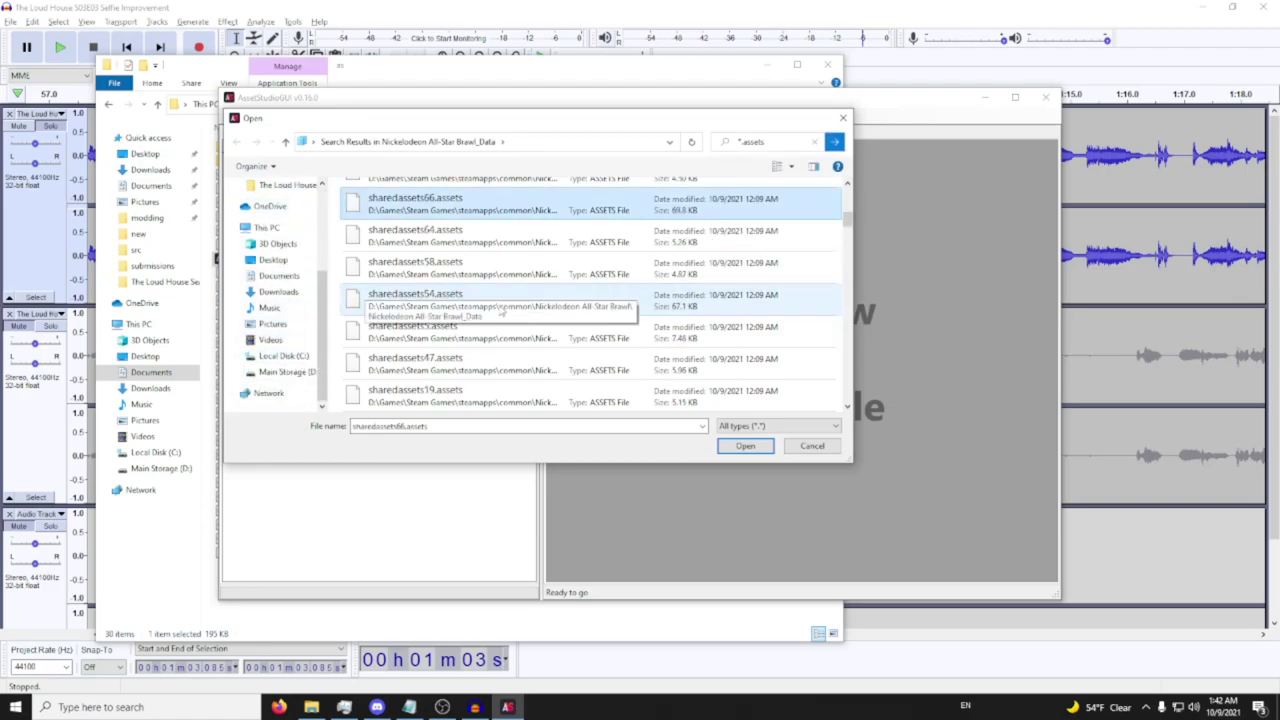
scroll(514, 322, down, 3)
double_click(476, 344)
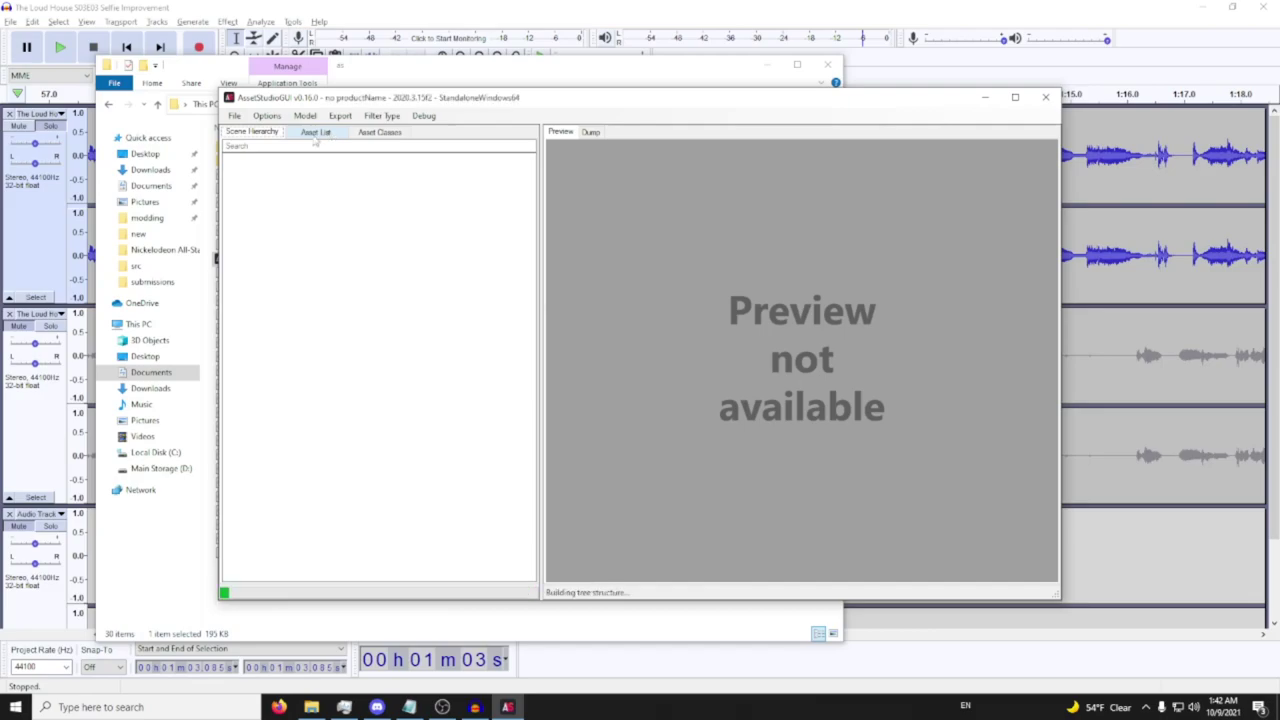
Show the asset list and filter it to AudioClip assets only
click(315, 132)
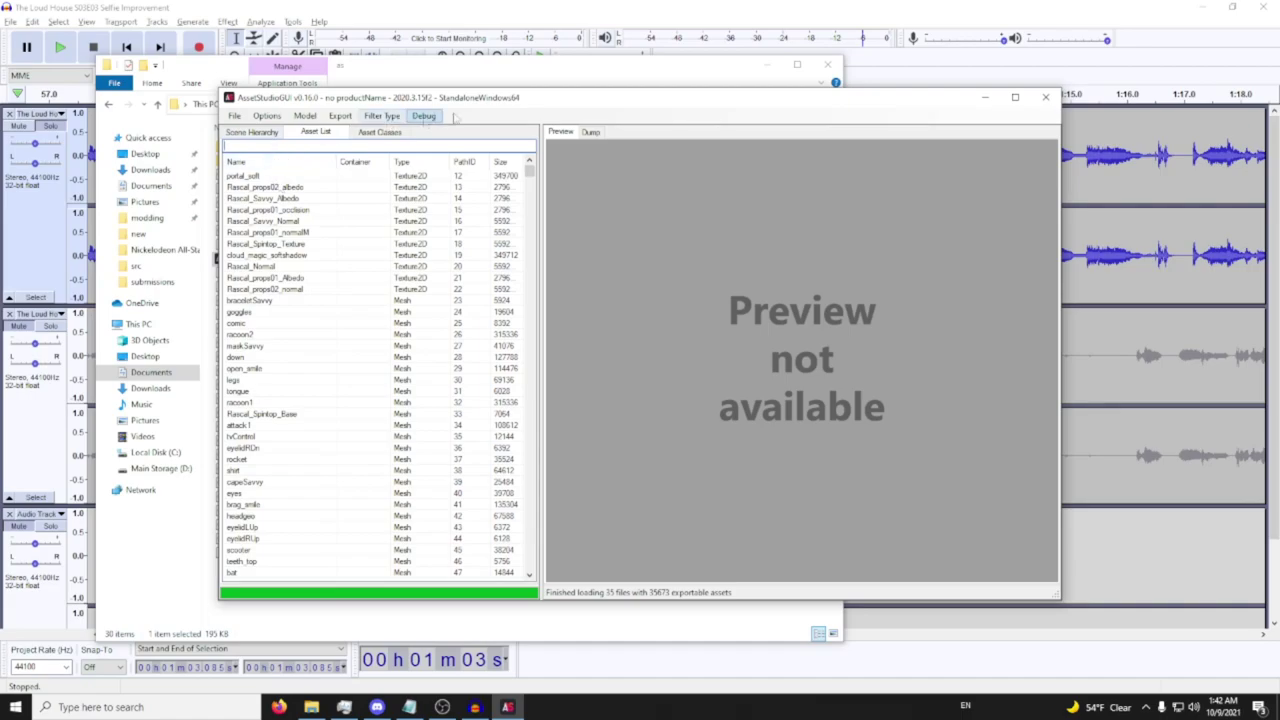
click(381, 116)
click(408, 177)
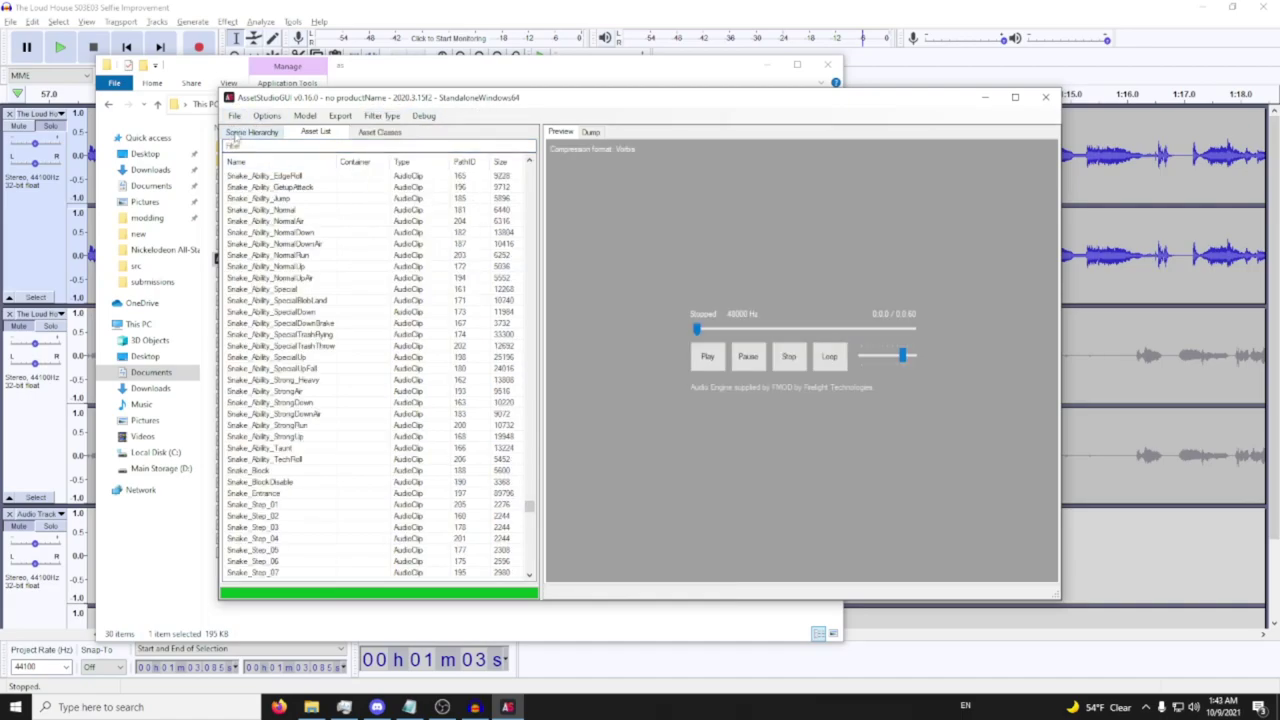
Load sharedassets64.assets from the Nickelodeon All-Star Brawl_Data folder
click(240, 134)
click(235, 116)
click(250, 129)
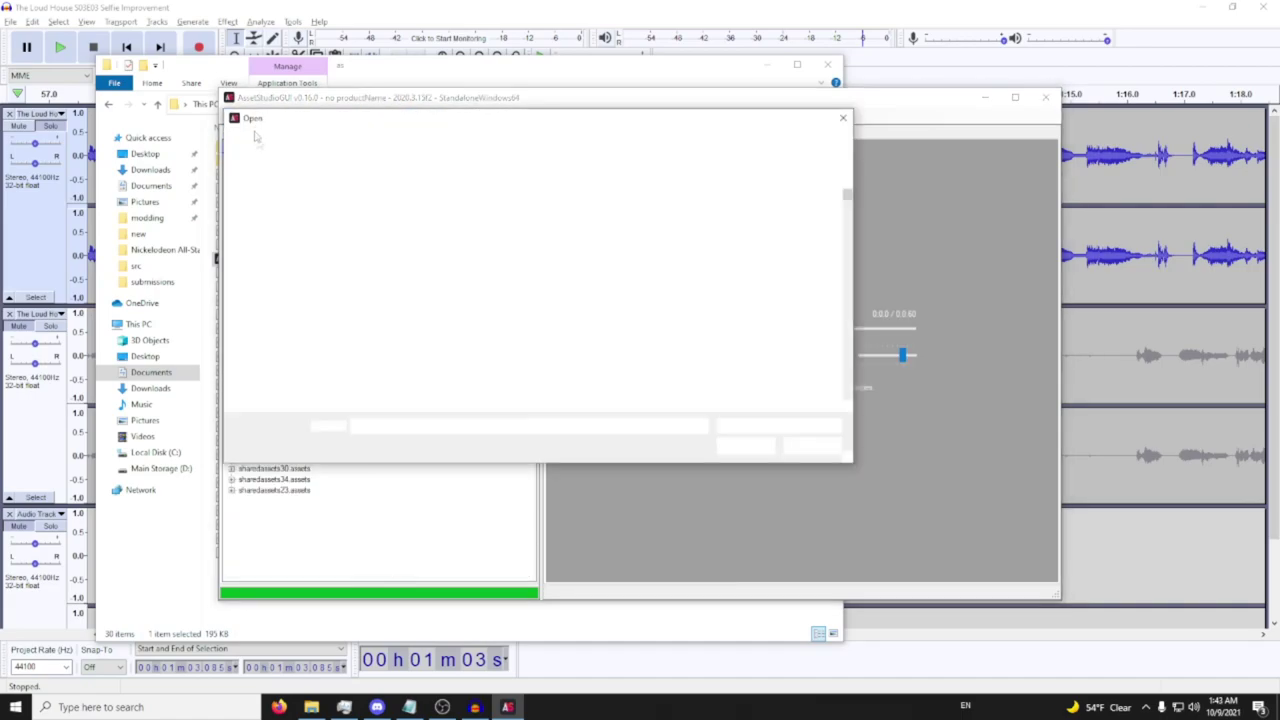
double_click(500, 332)
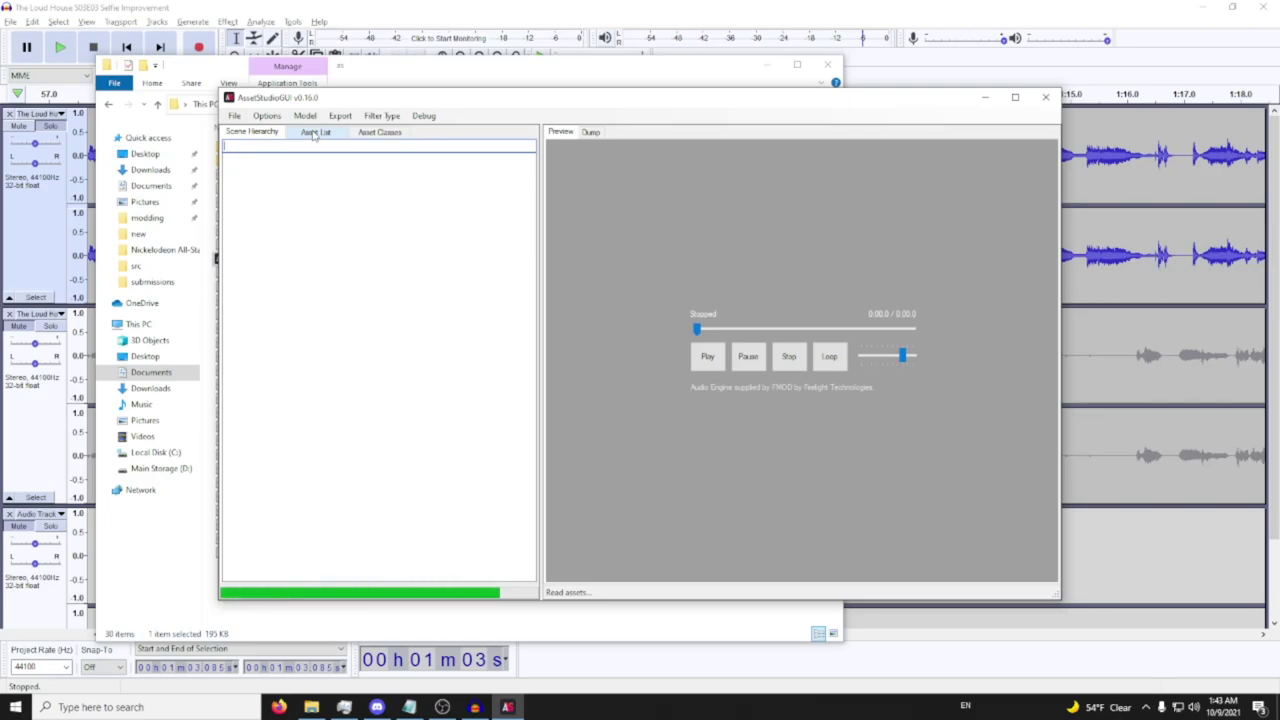
Start loading more game files and filter the Nickelodeon All-Star Brawl_Data folder to *.assets
click(234, 115)
click(256, 129)
scroll(451, 334, down, 20)
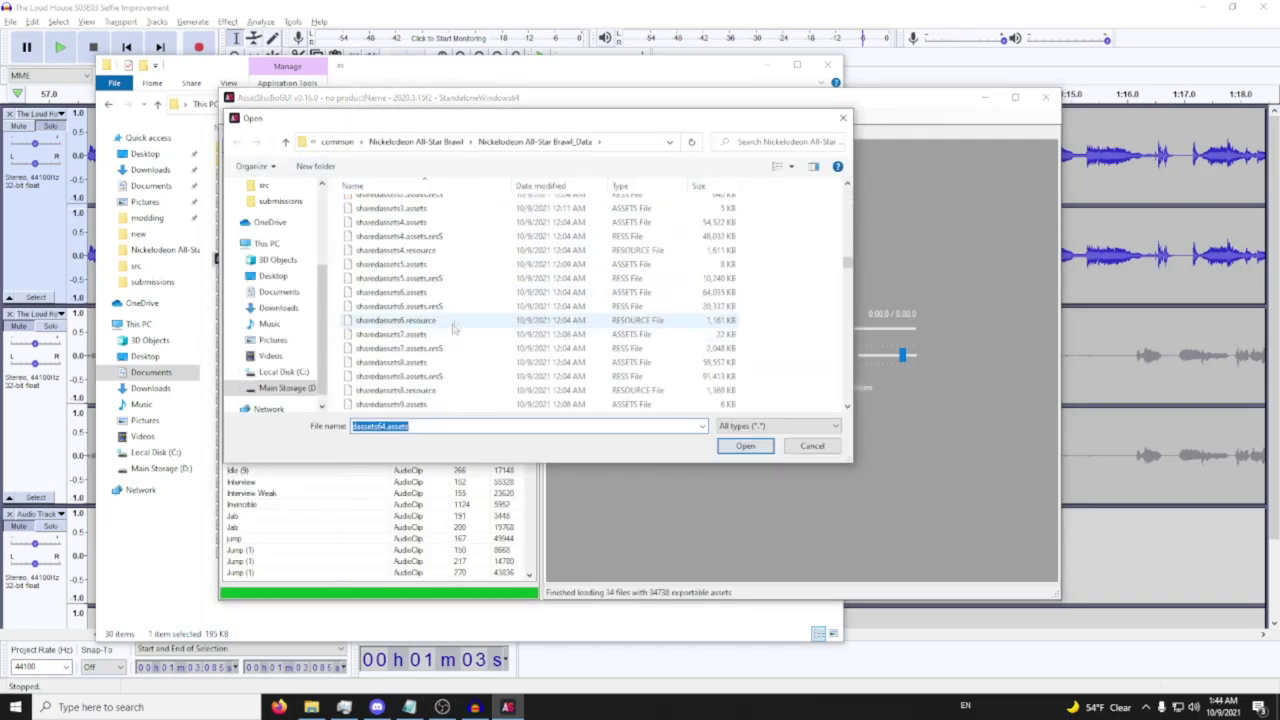
scroll(460, 326, up, 8)
click(768, 145)
text(shar)
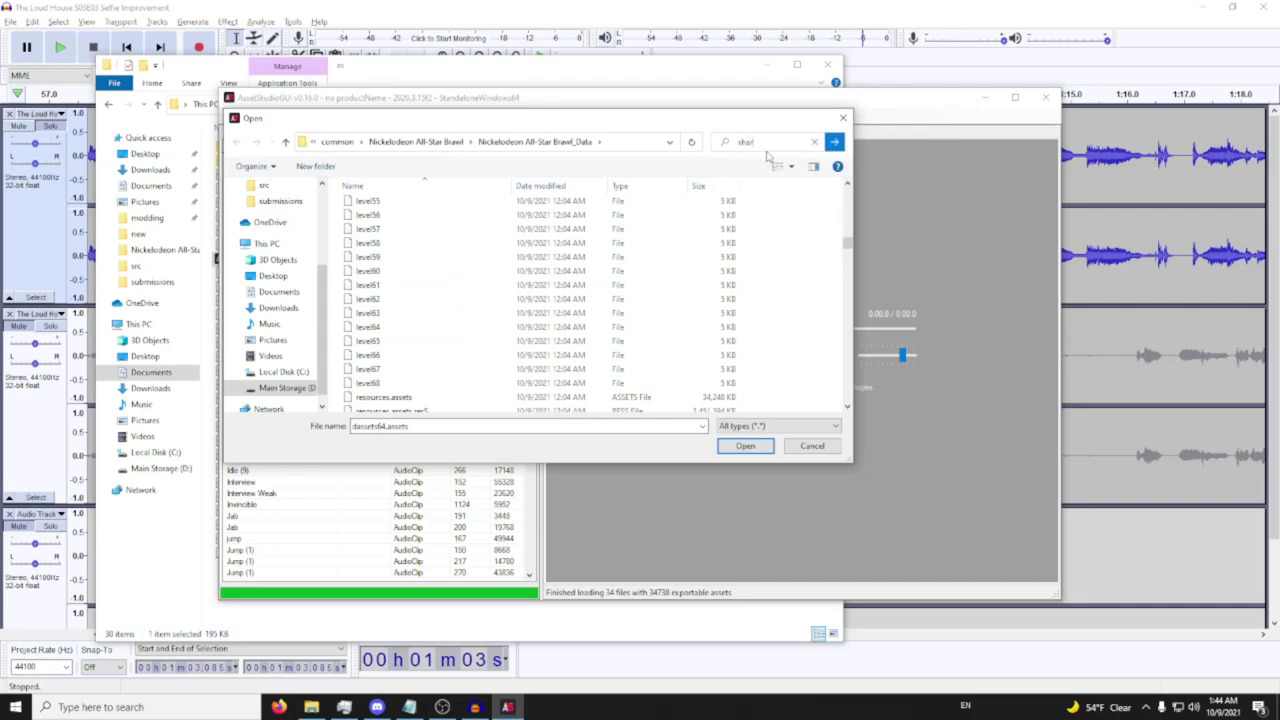
text(ed)
key(BackSpace)
key(BackSpace)
key(BackSpace)
key(BackSpace)
key(BackSpace)
key(BackSpace)
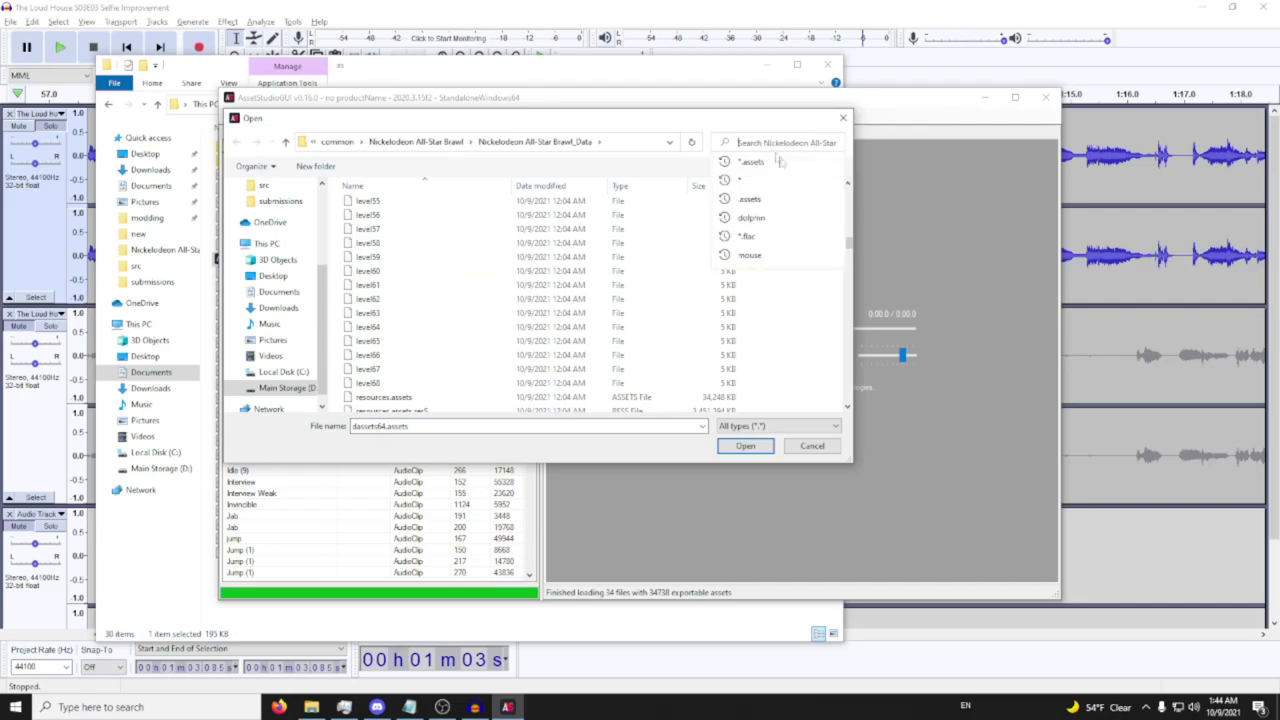
click(760, 161)
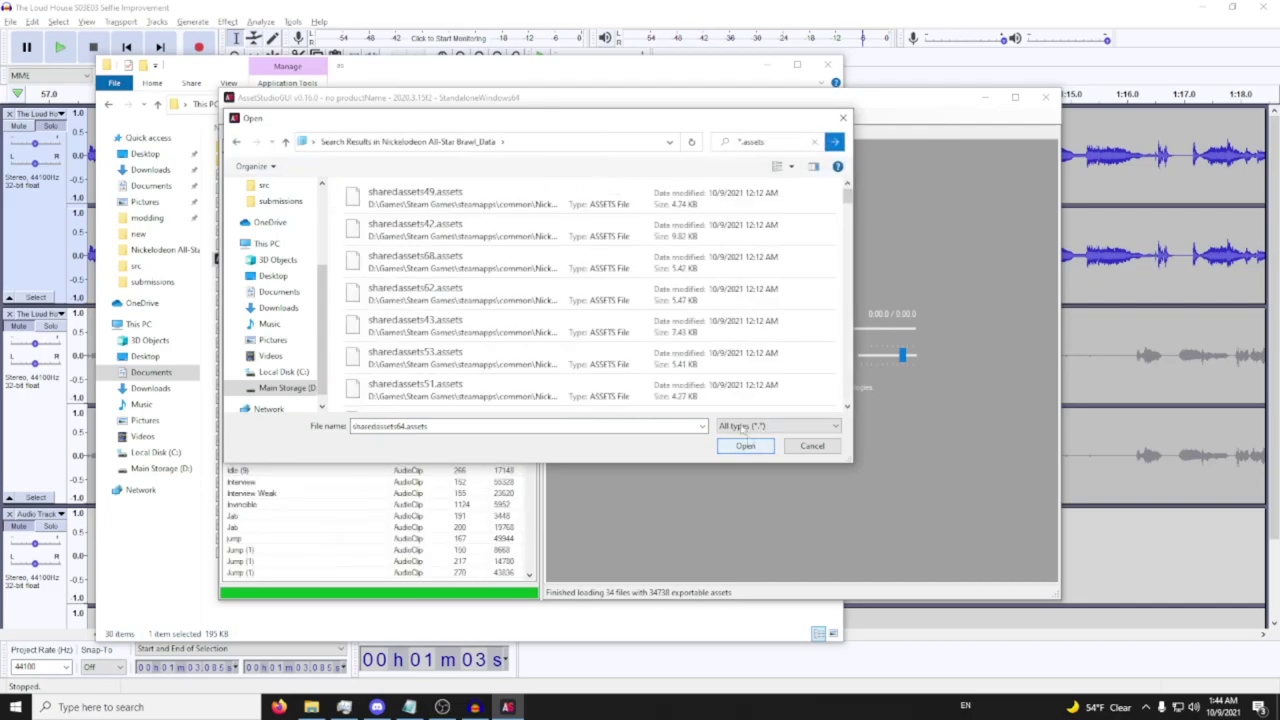
Load the range of found .assets files starting with sharedassets49.assets
click(460, 204)
scroll(700, 298, down, 20)
shift+click(558, 331)
click(736, 446)
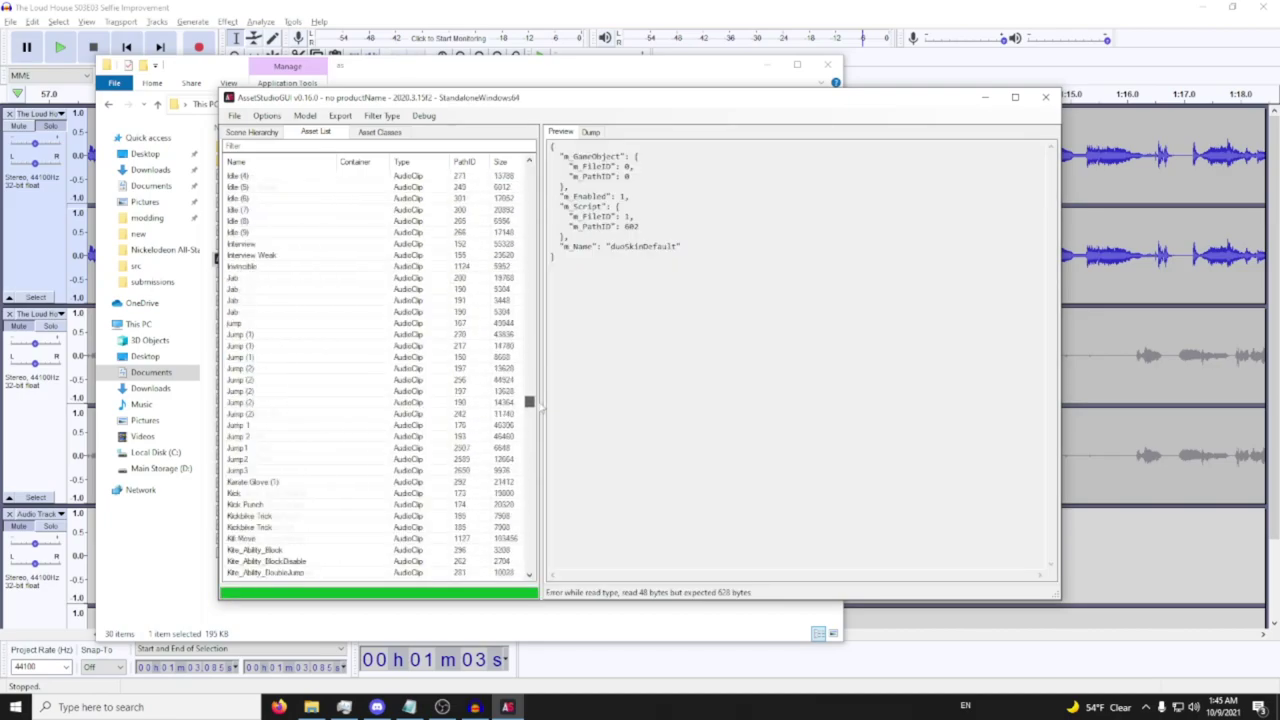
Examine the Goth_ entries in the AudioClip list, including the ability, step, entrance and win clips
click(396, 368)
scroll(300, 370, down, 5)
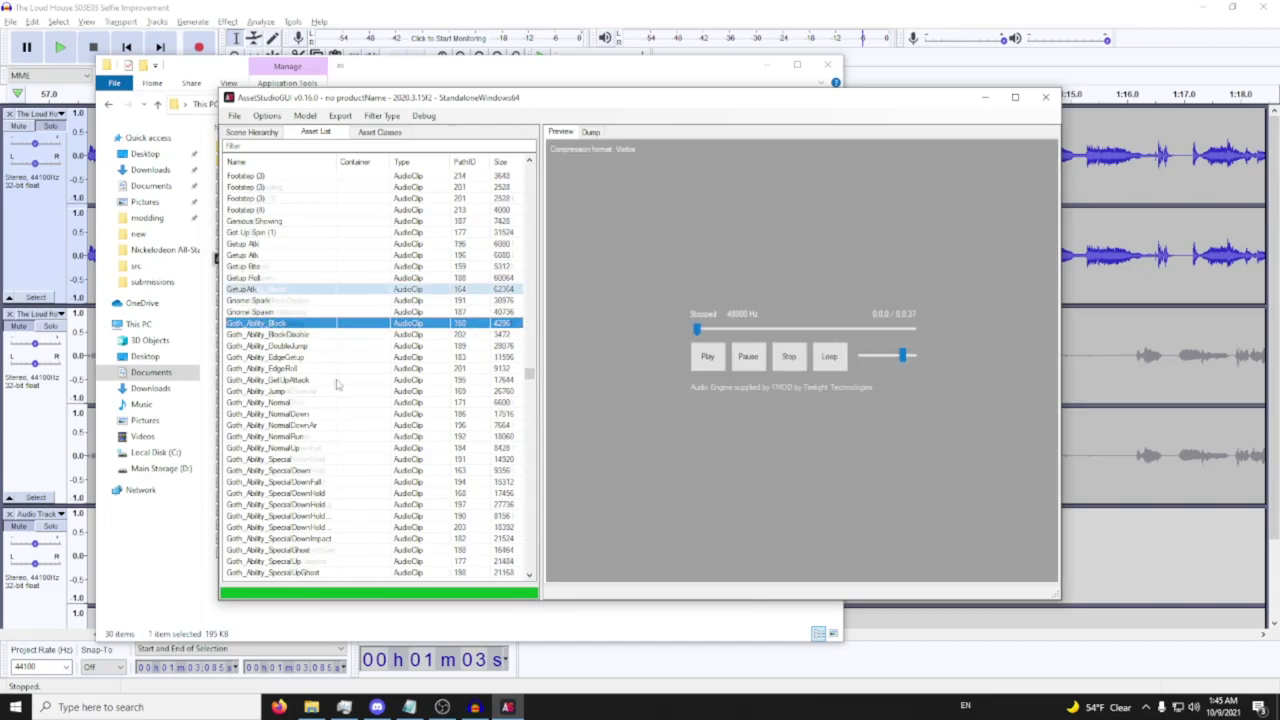
scroll(338, 380, down, 3)
click(335, 369)
click(303, 414)
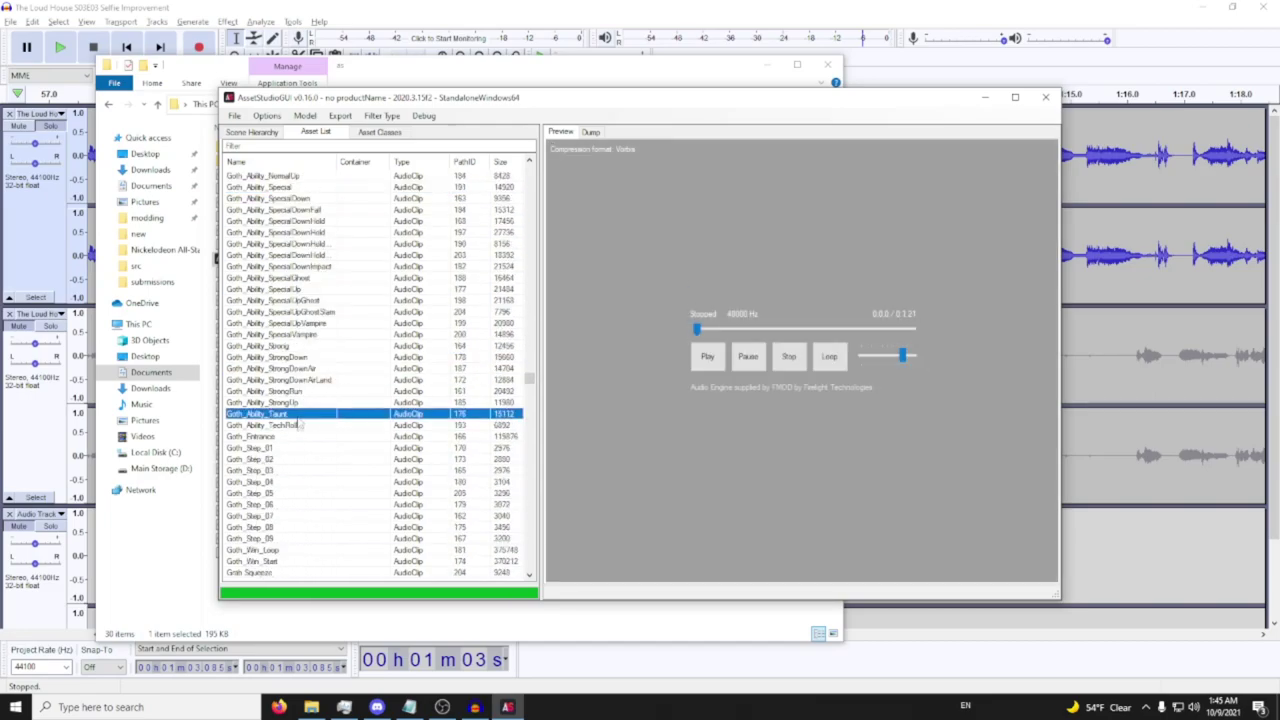
click(305, 448)
scroll(308, 465, down, 6)
click(284, 369)
click(283, 391)
click(281, 358)
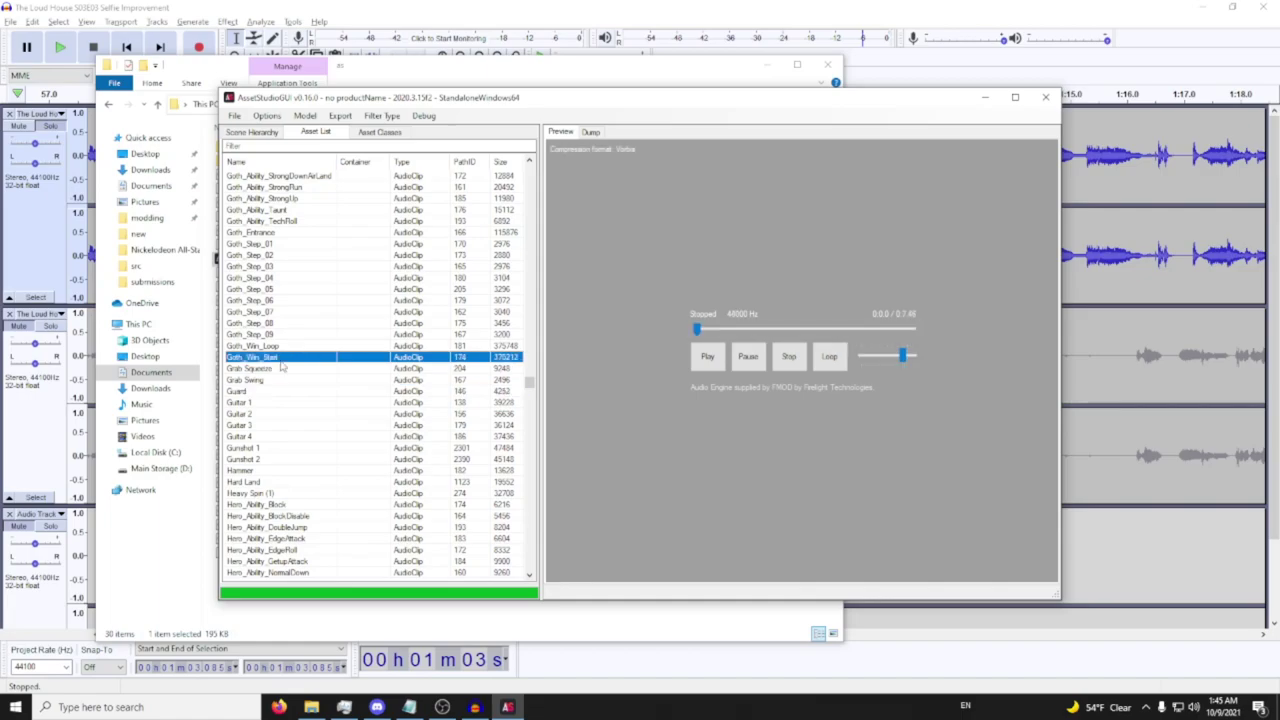
Play the Goth_Ability_SpecialDown and Goth_Ability_Special clips to hear the original audio
click(325, 439)
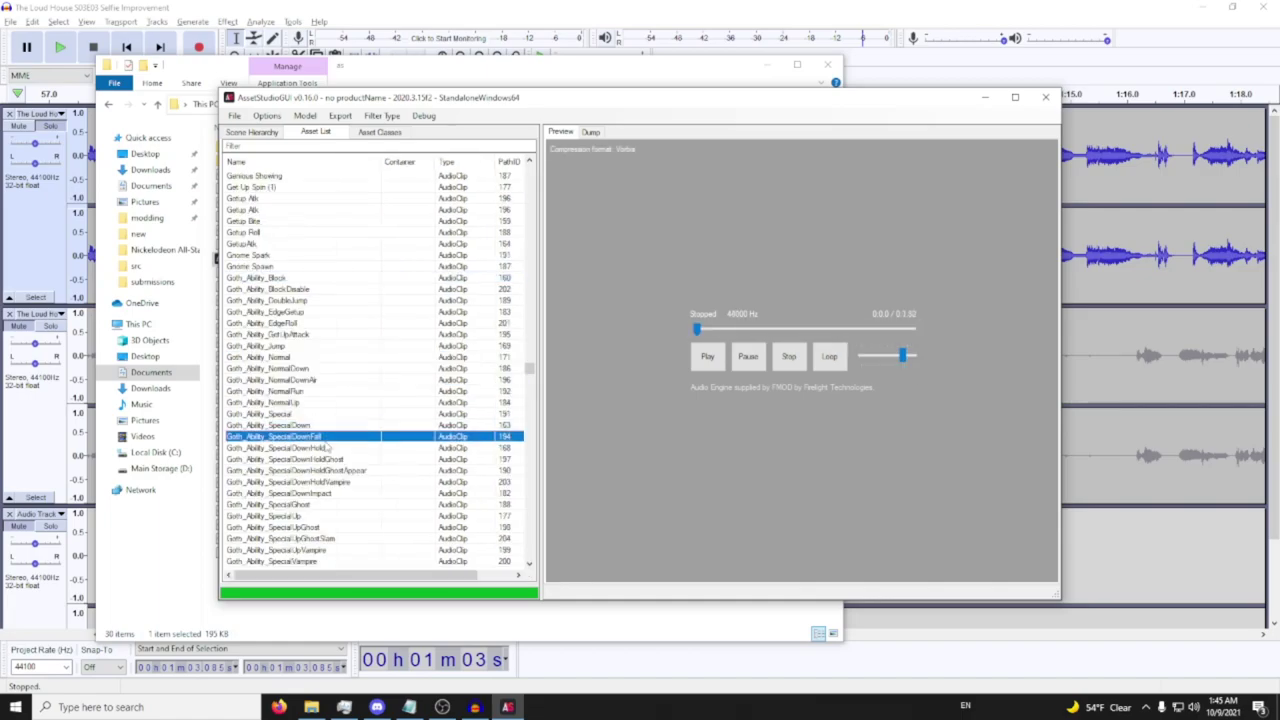
click(322, 426)
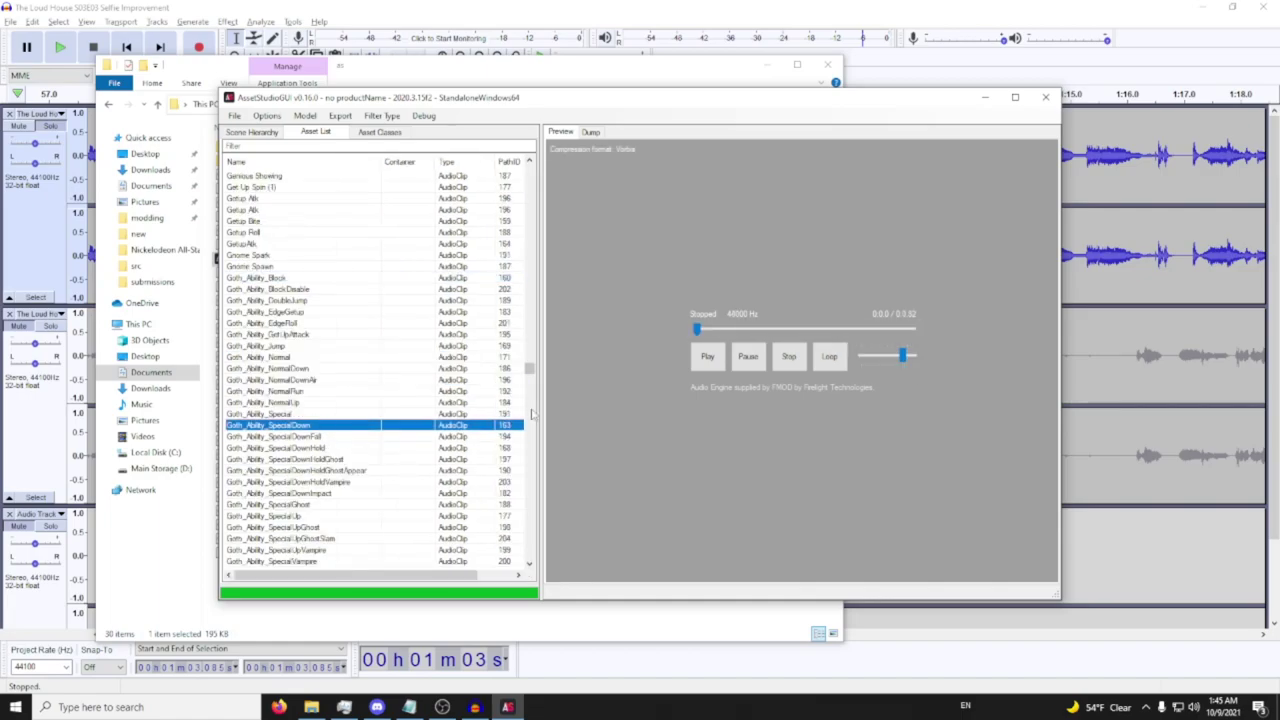
scroll(268, 441, down, 1)
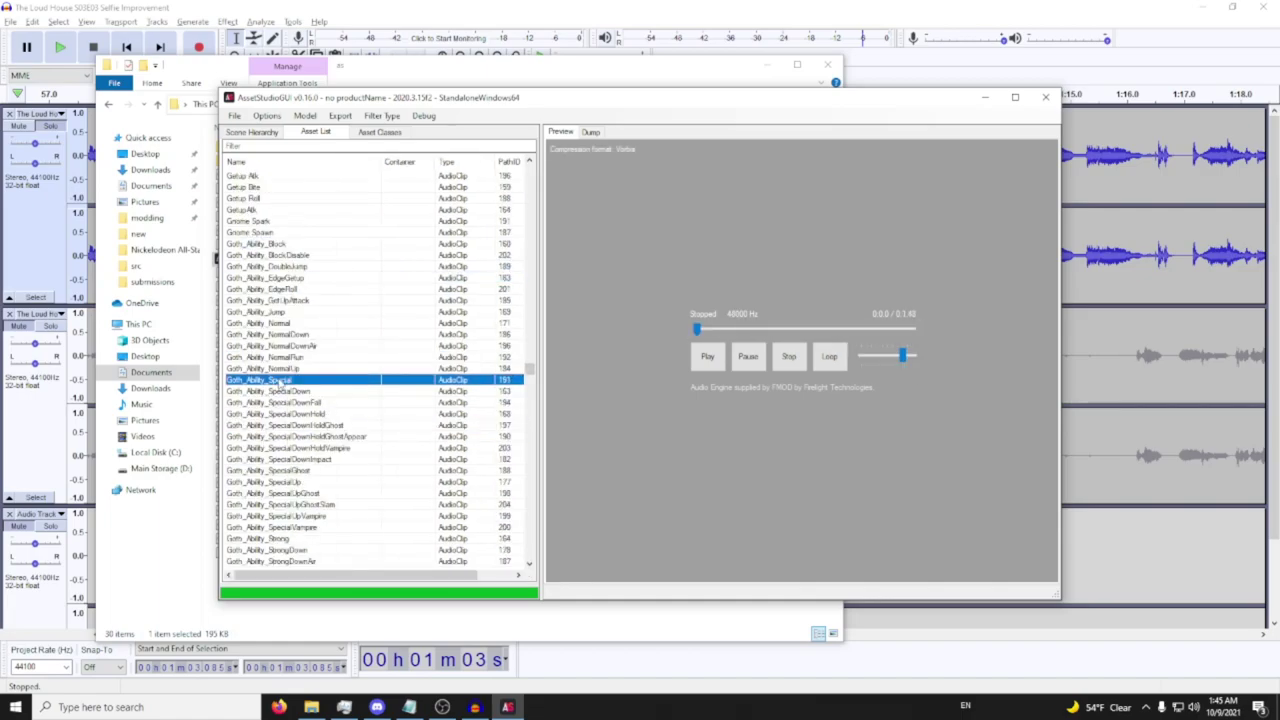
click(712, 364)
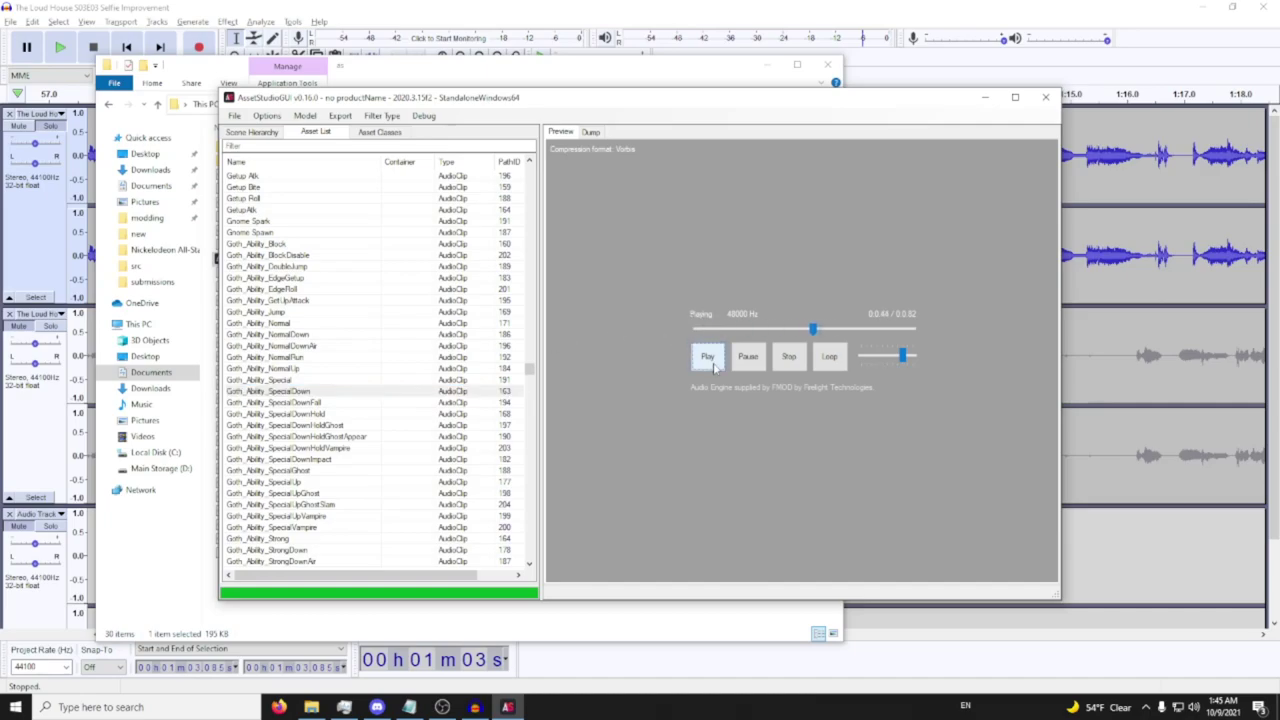
click(293, 391)
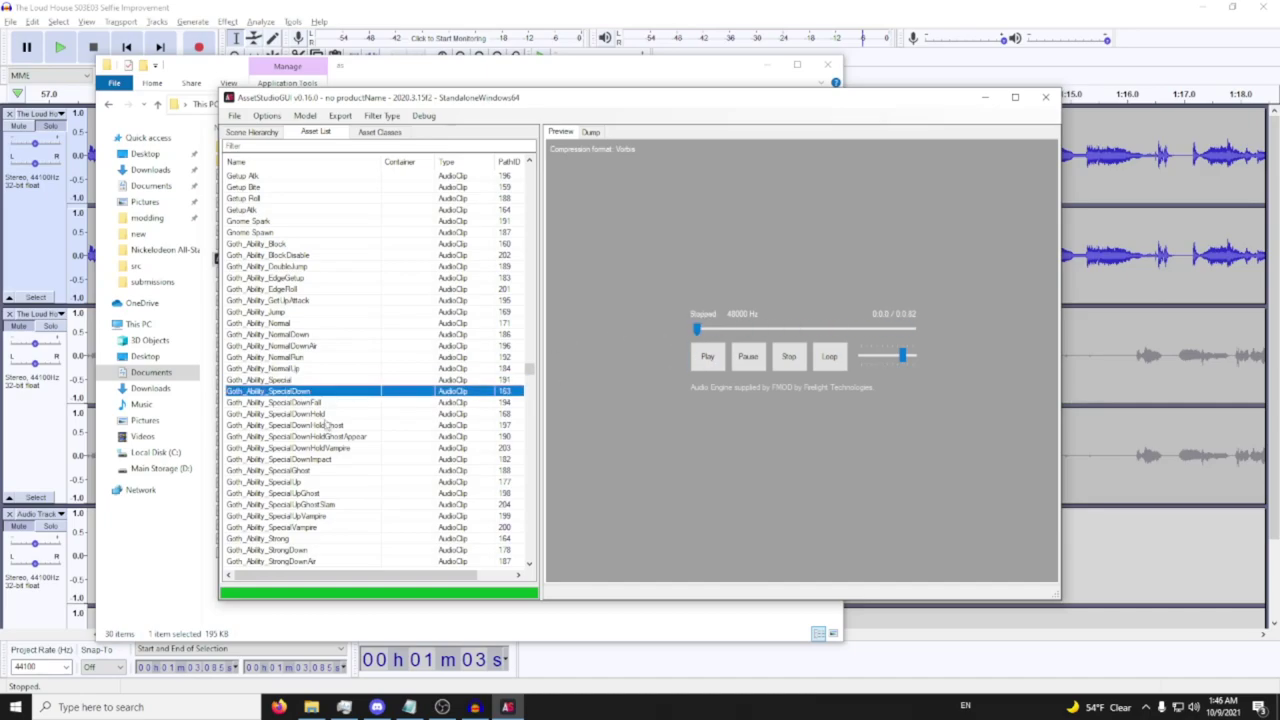
click(320, 381)
click(707, 357)
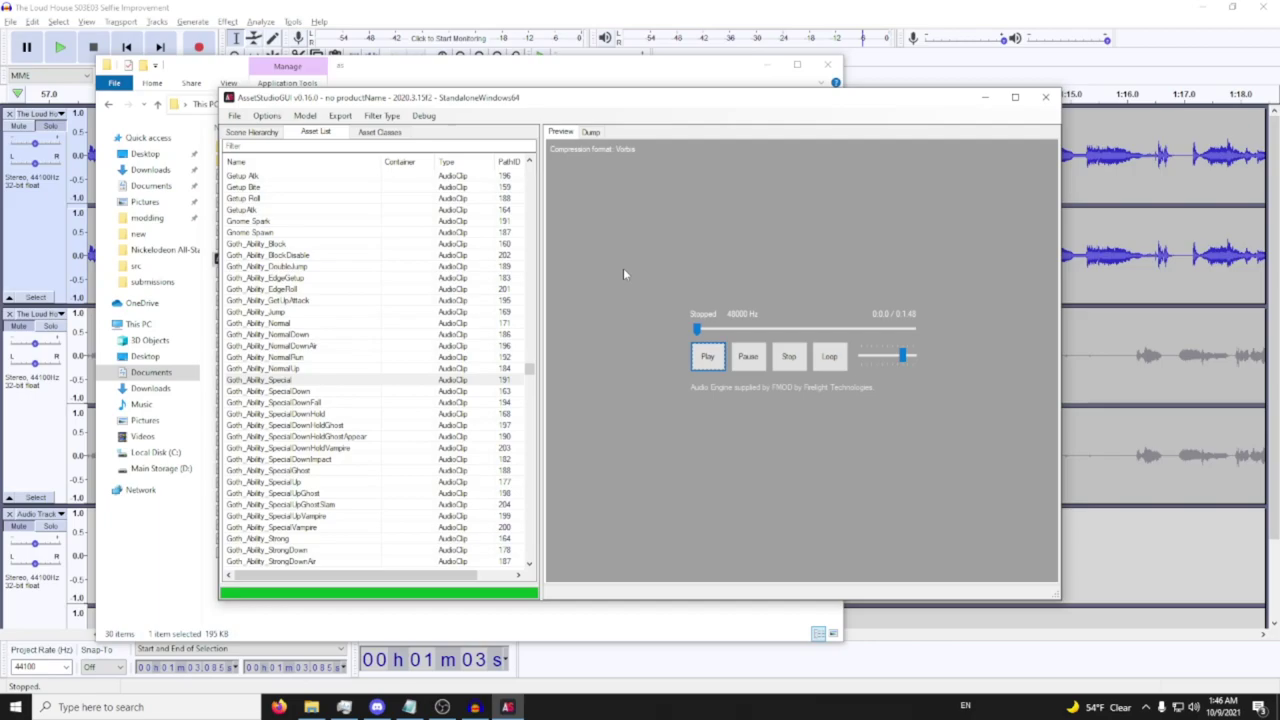
click(342, 392)
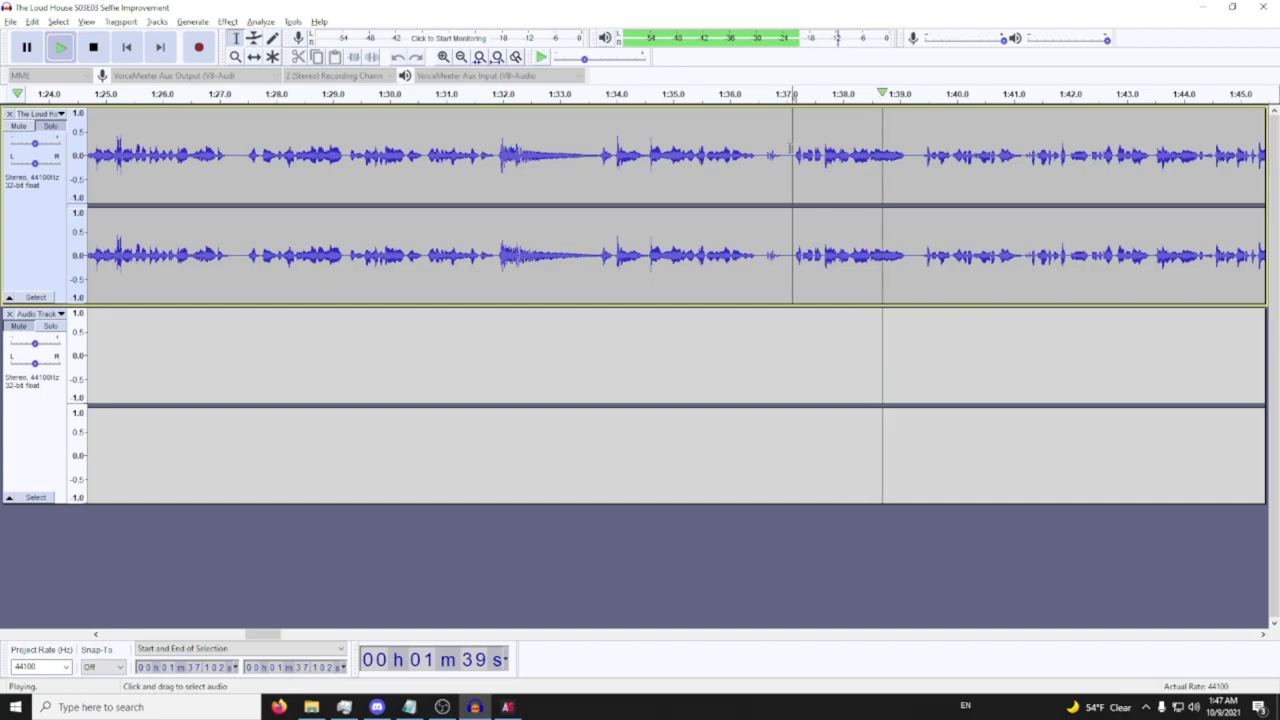
Switch to Audacity, stop playback and select the voice line from about 1:37.1 to 1:39.1 in the episode track
key(space)
drag(794, 150, 904, 155)
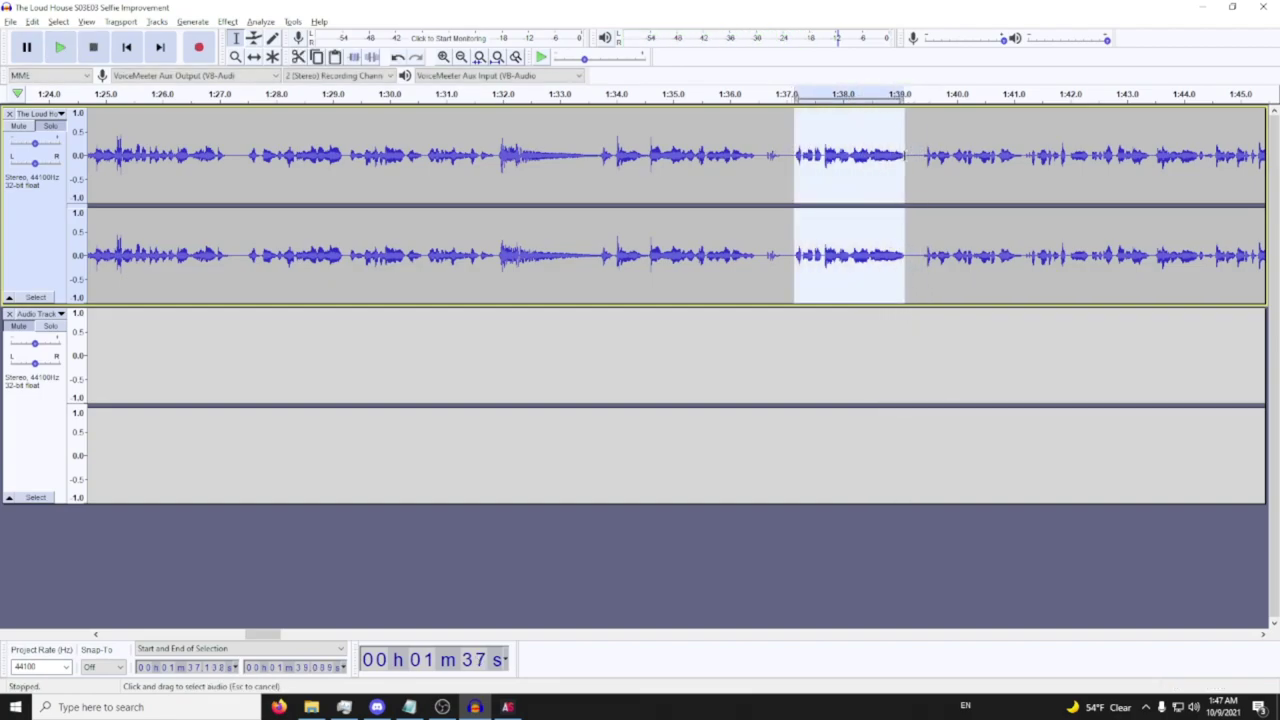
scroll(380, 420, down, 5)
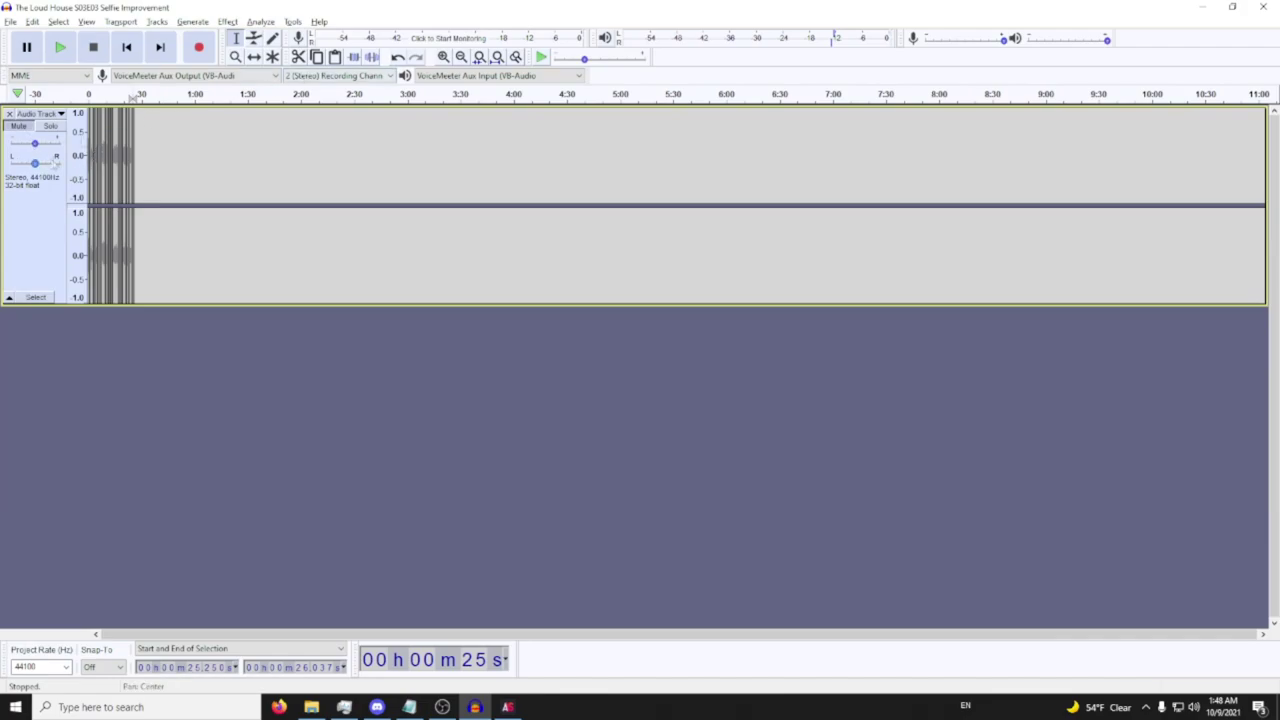
Unmute the track of collected voice clips and play it from the beginning
click(24, 126)
scroll(129, 143, up, 4)
scroll(257, 189, left, 4)
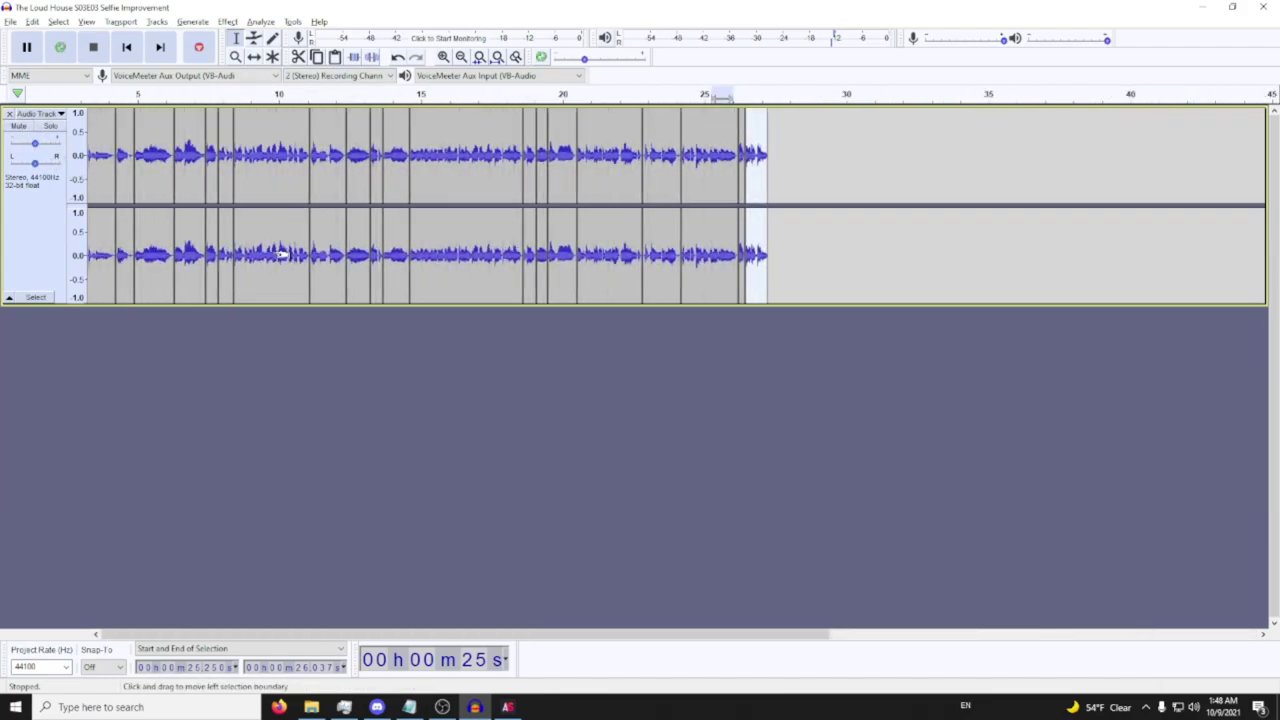
scroll(113, 128, left, 2)
click(88, 130)
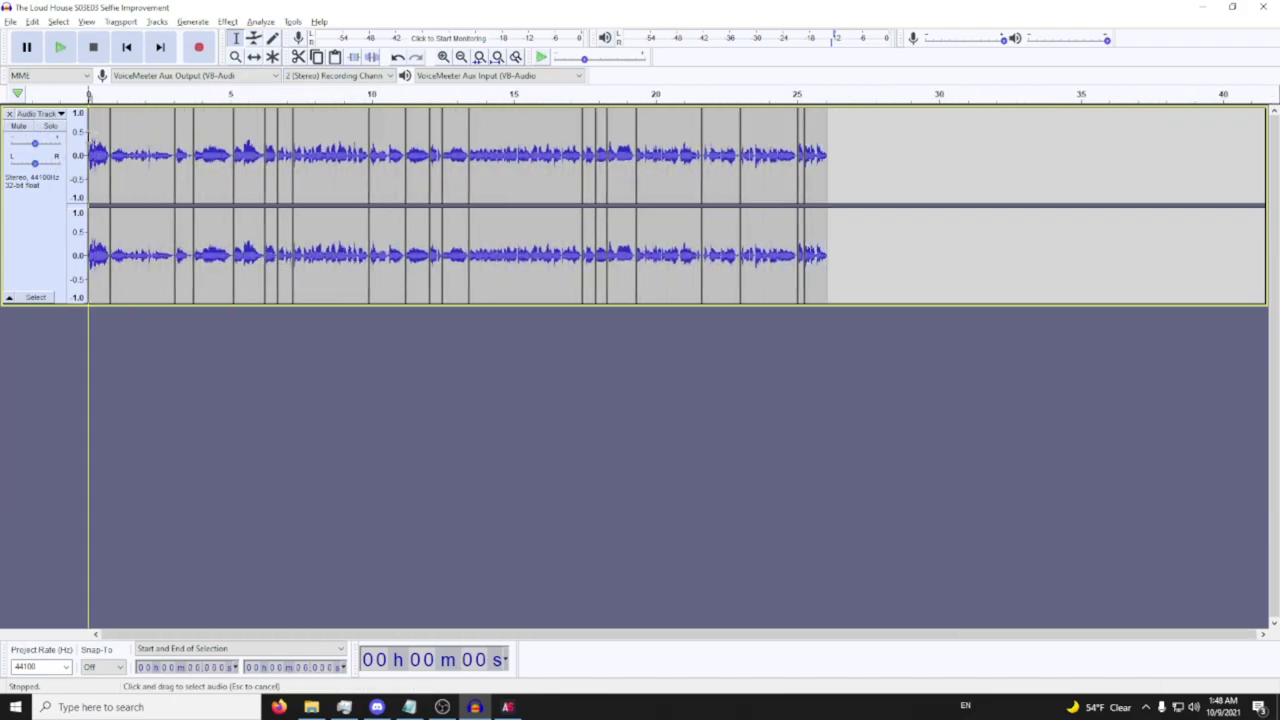
key(space)
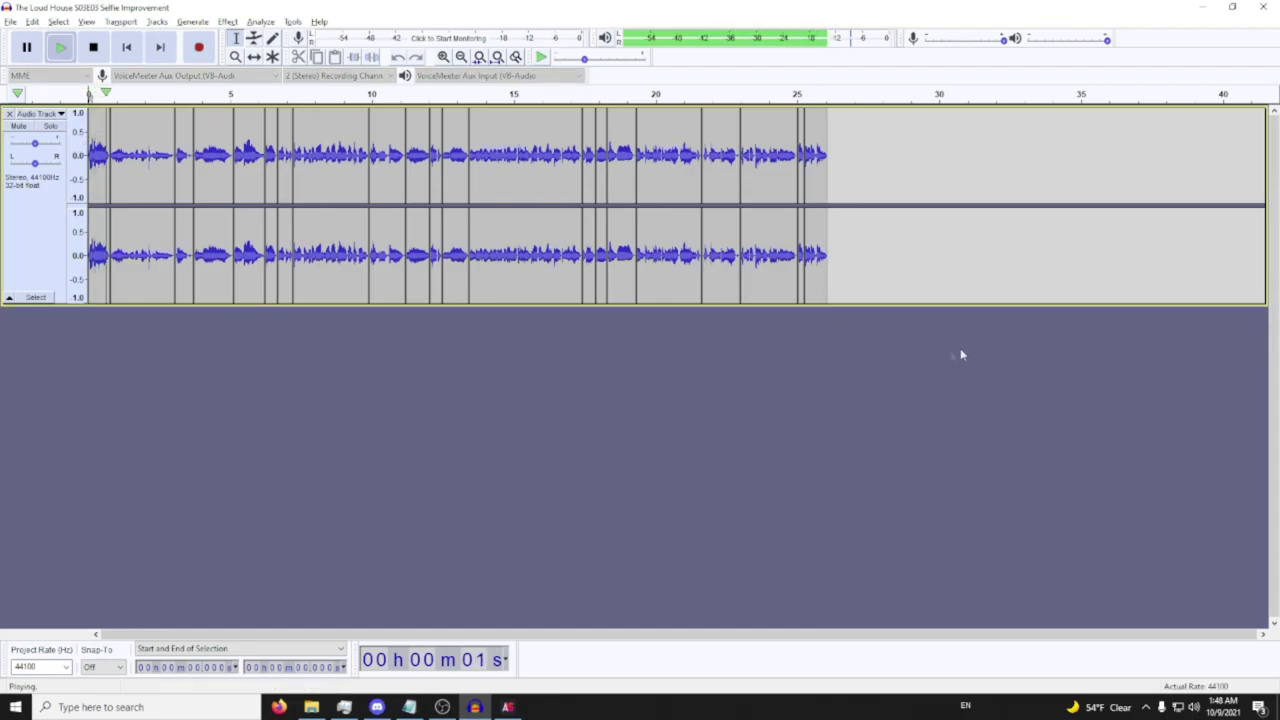
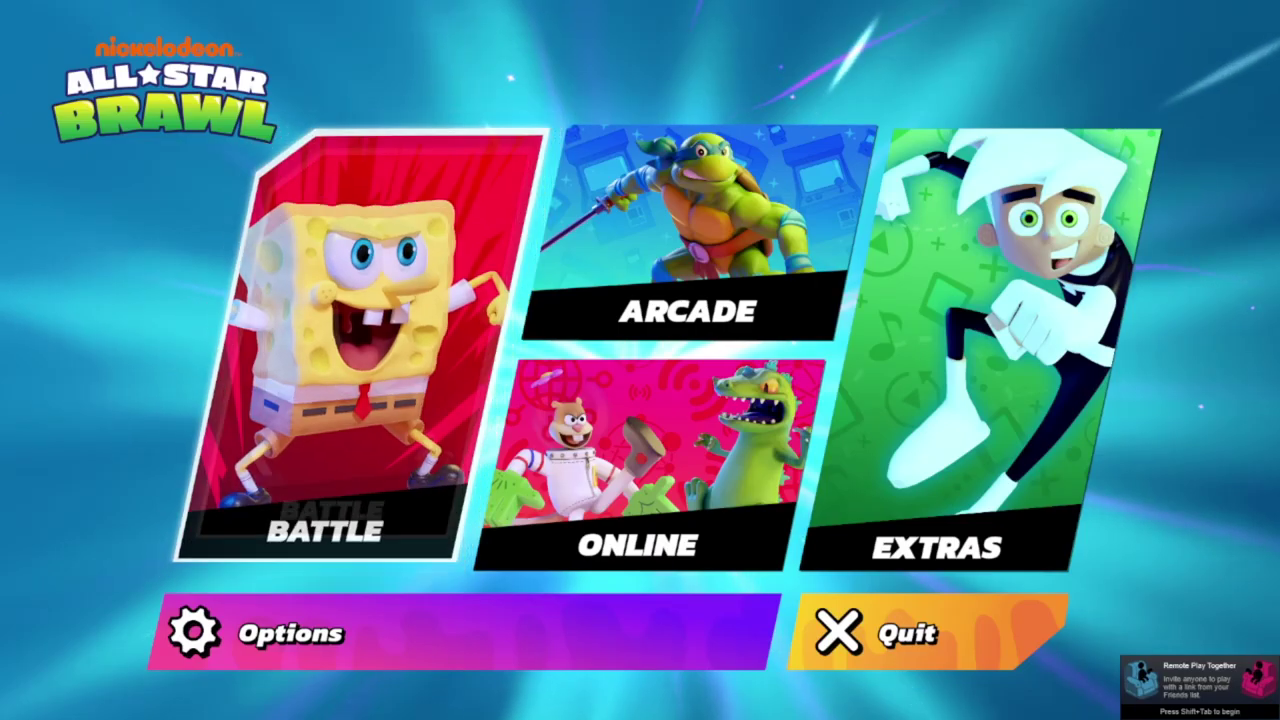
Switch to Nickelodeon All-Star Brawl and open Training mode from the Battle section
key(Return)
key(Down)
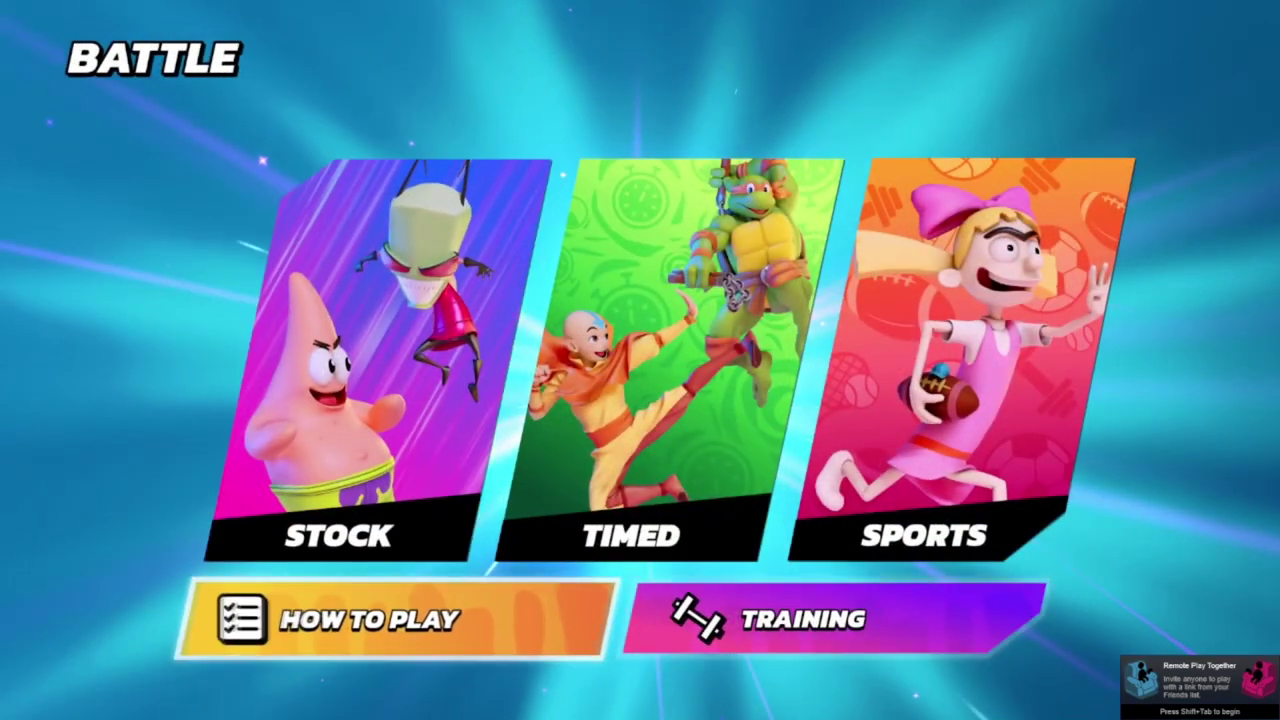
key(Right)
key(Return)
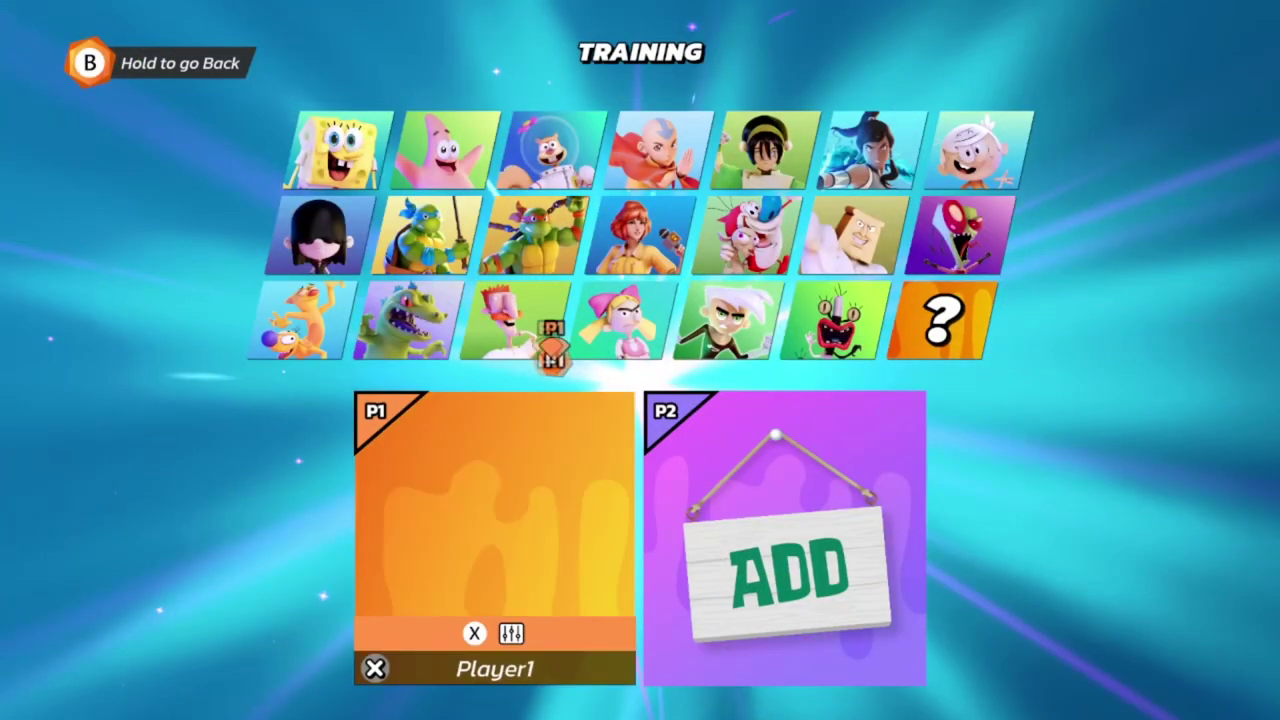
Return to the main menu and use Options to have the music and announcer volumes at 0
key(Up)
key(Left)
key(Return)
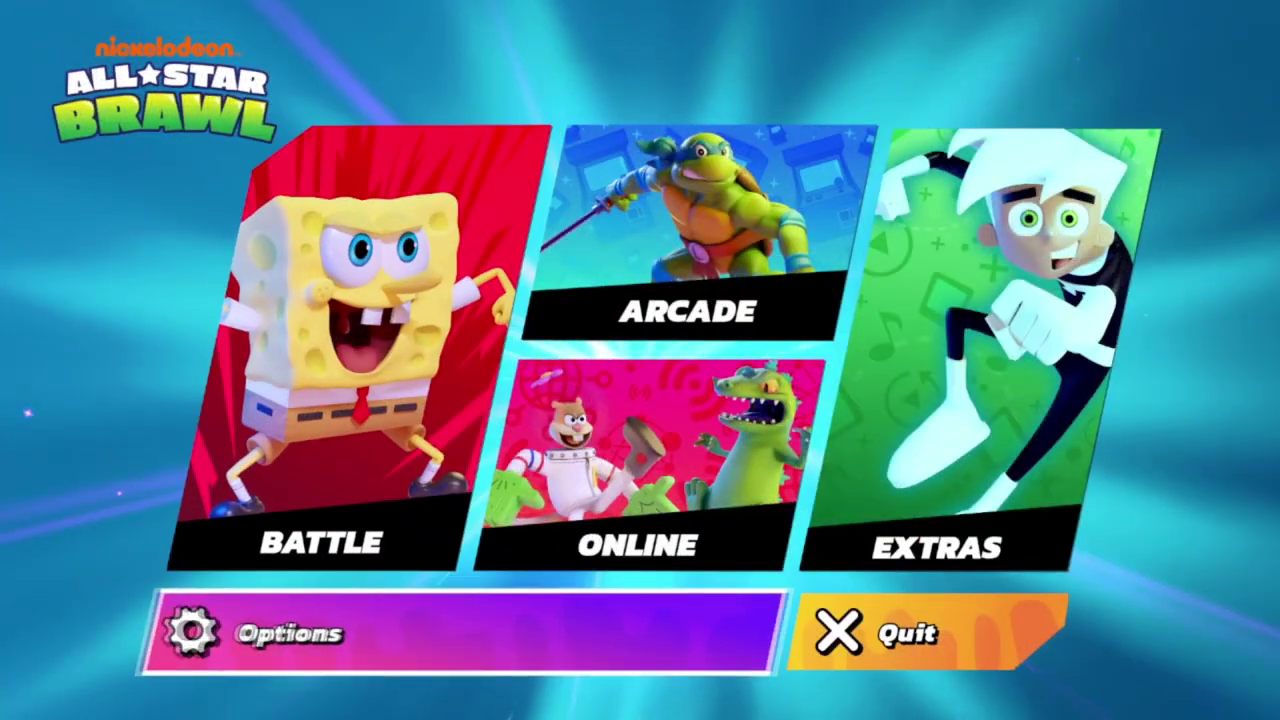
key(Return)
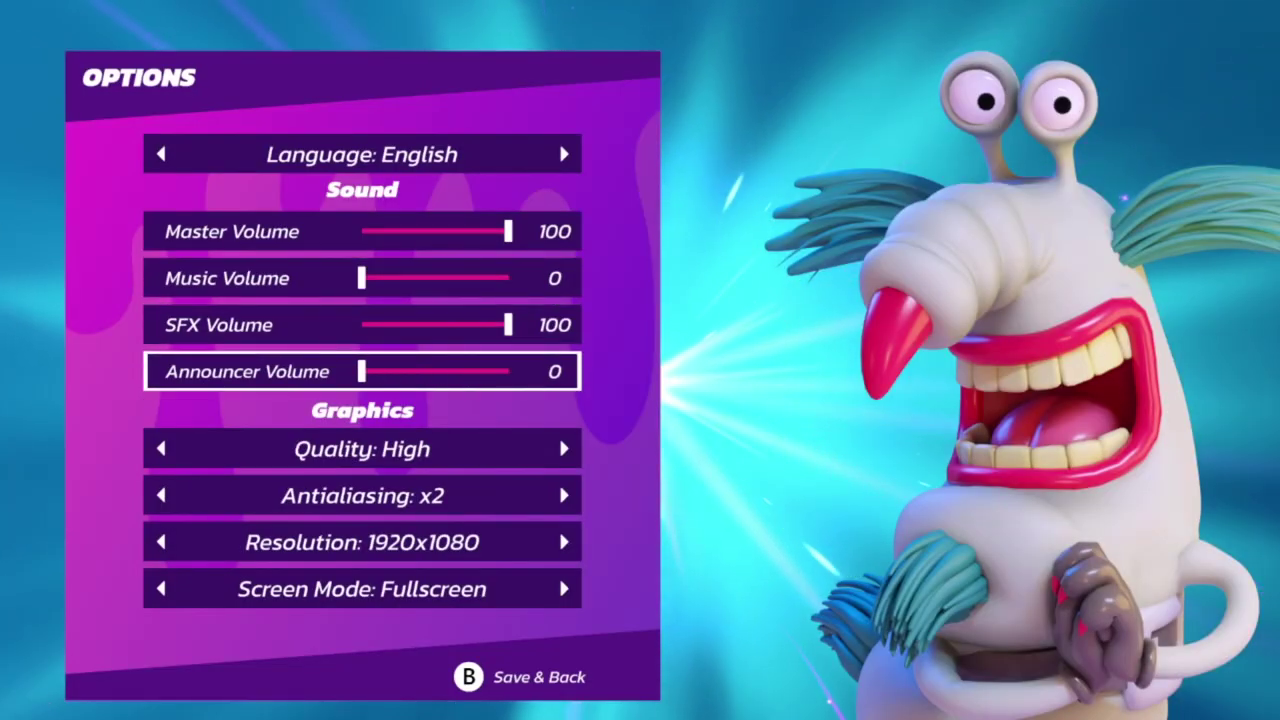
key(Escape)
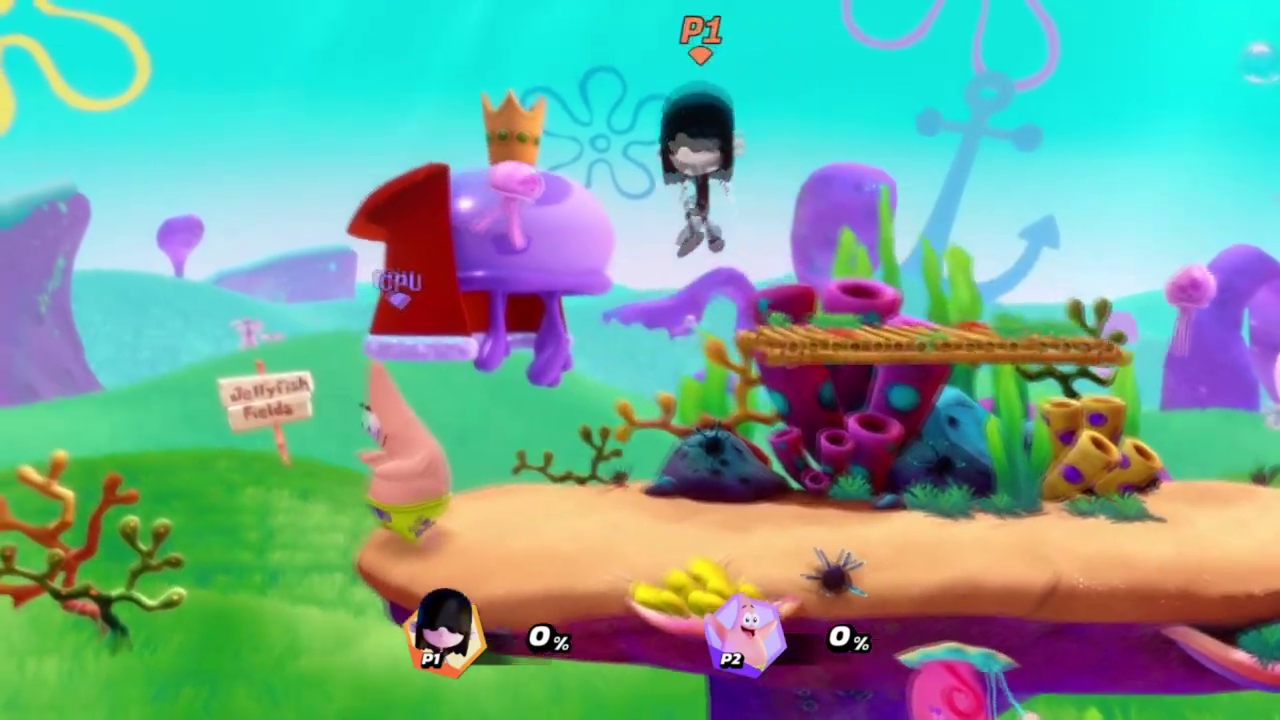
Move the P1 character around the Jellyfish Fields stage in a training match against the CPU Patrick
key(Right)
key(Down)
key(Left)
key(Right)
key(space)
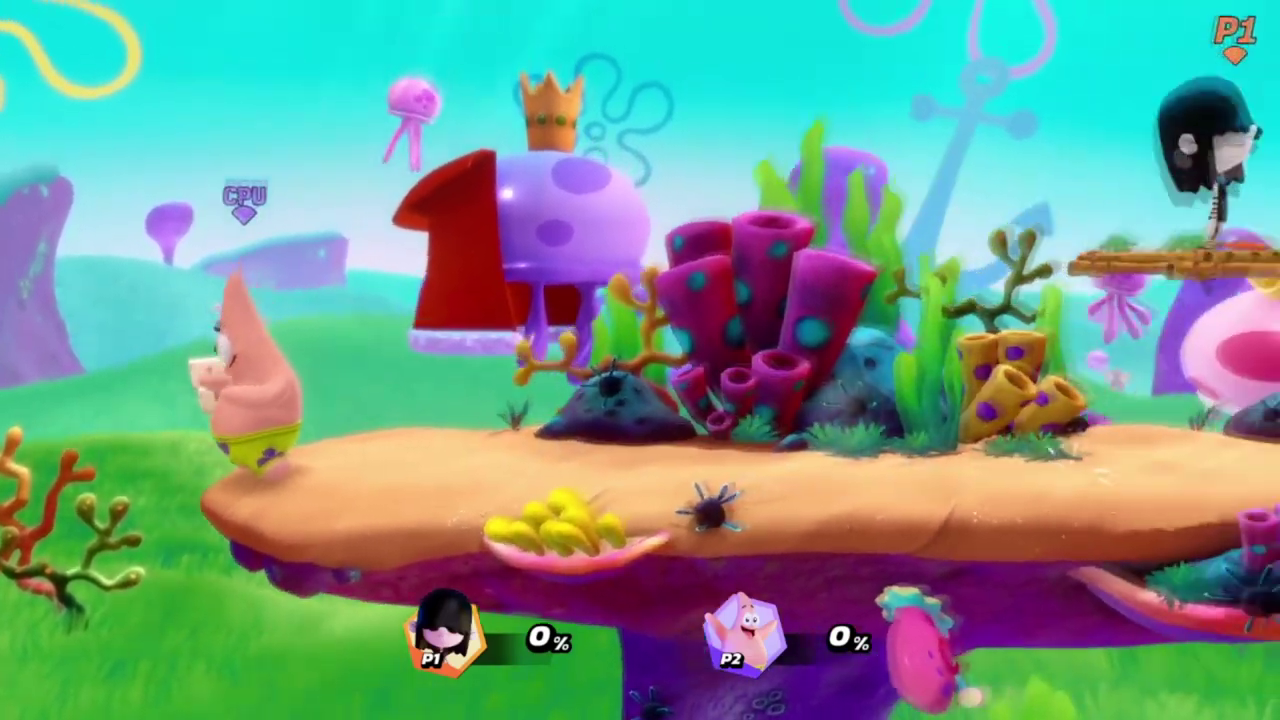
key(Down)
key(Left)
key(Right)
key(space)
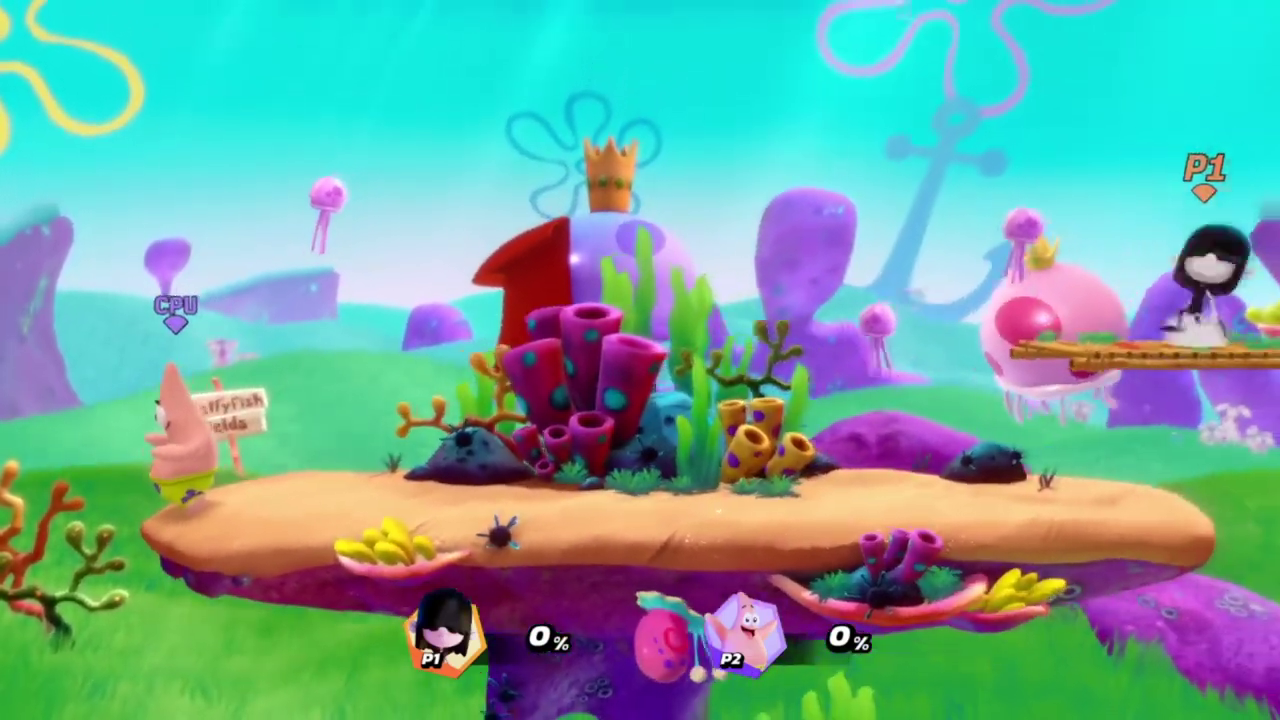
key(Down)
key(Left)
key(Right)
key(space)
key(Left)
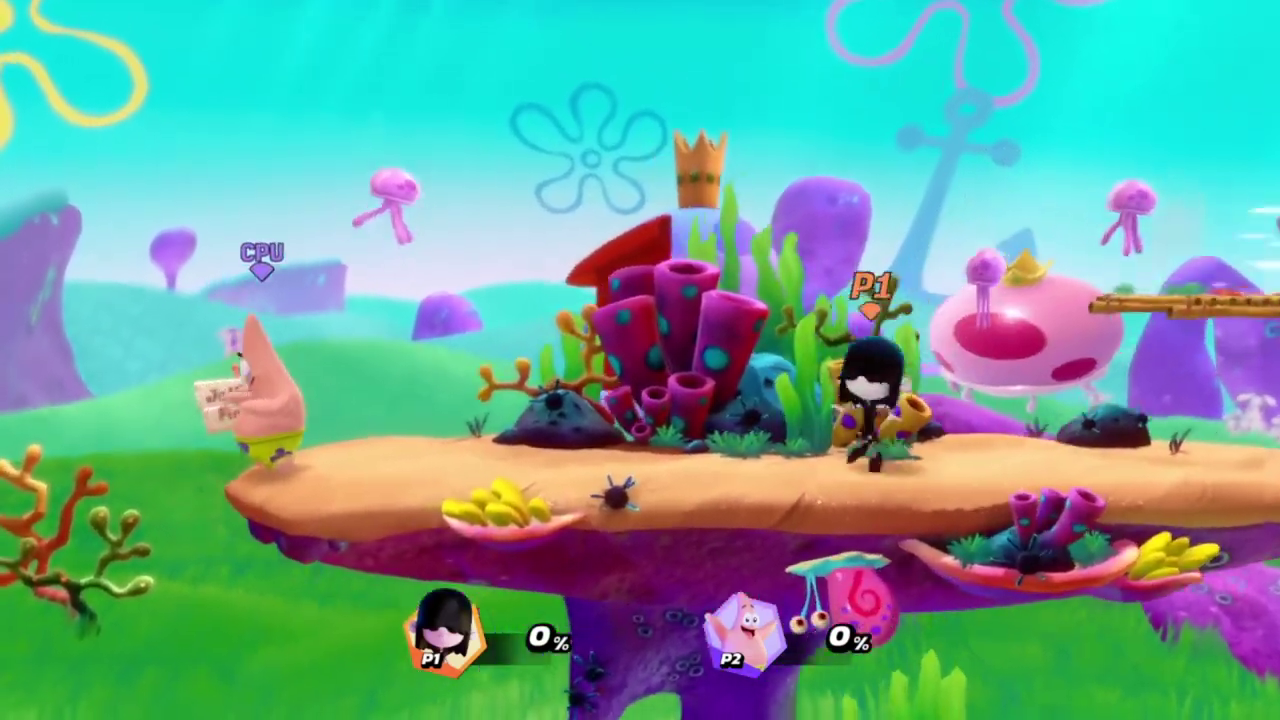
key(Right)
key(Up)
key(Right)
key(space)
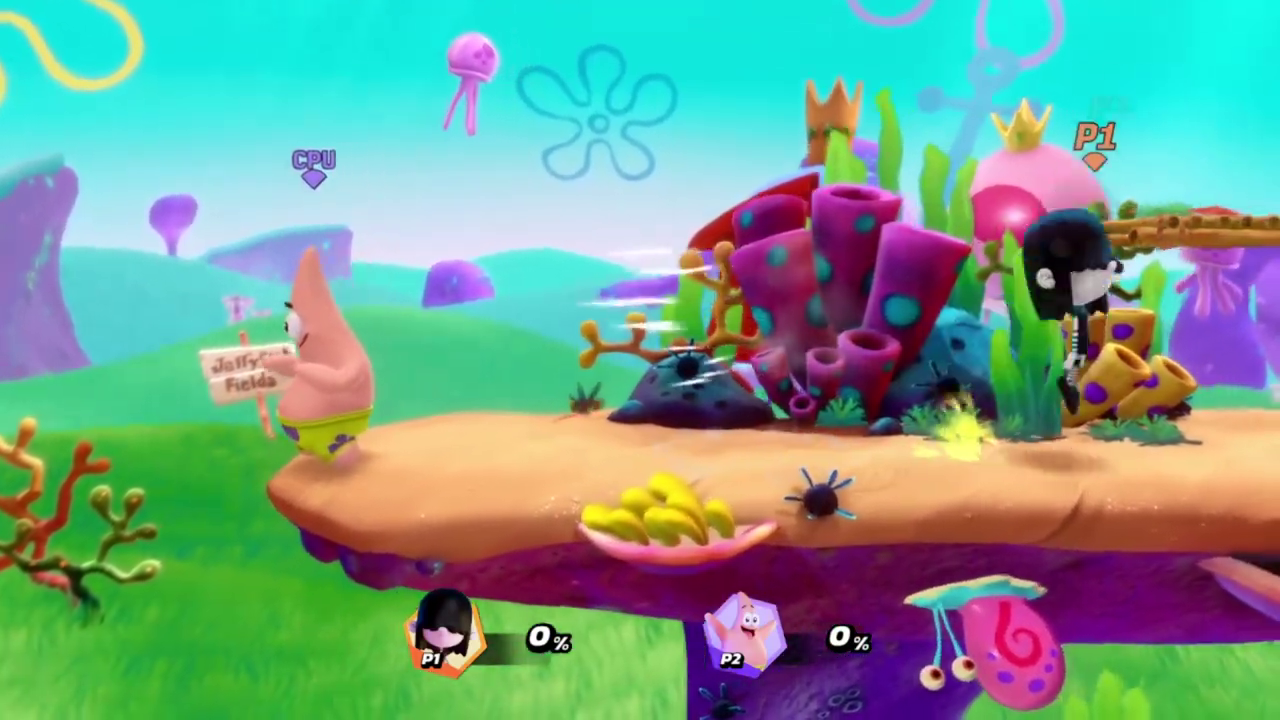
key(Right)
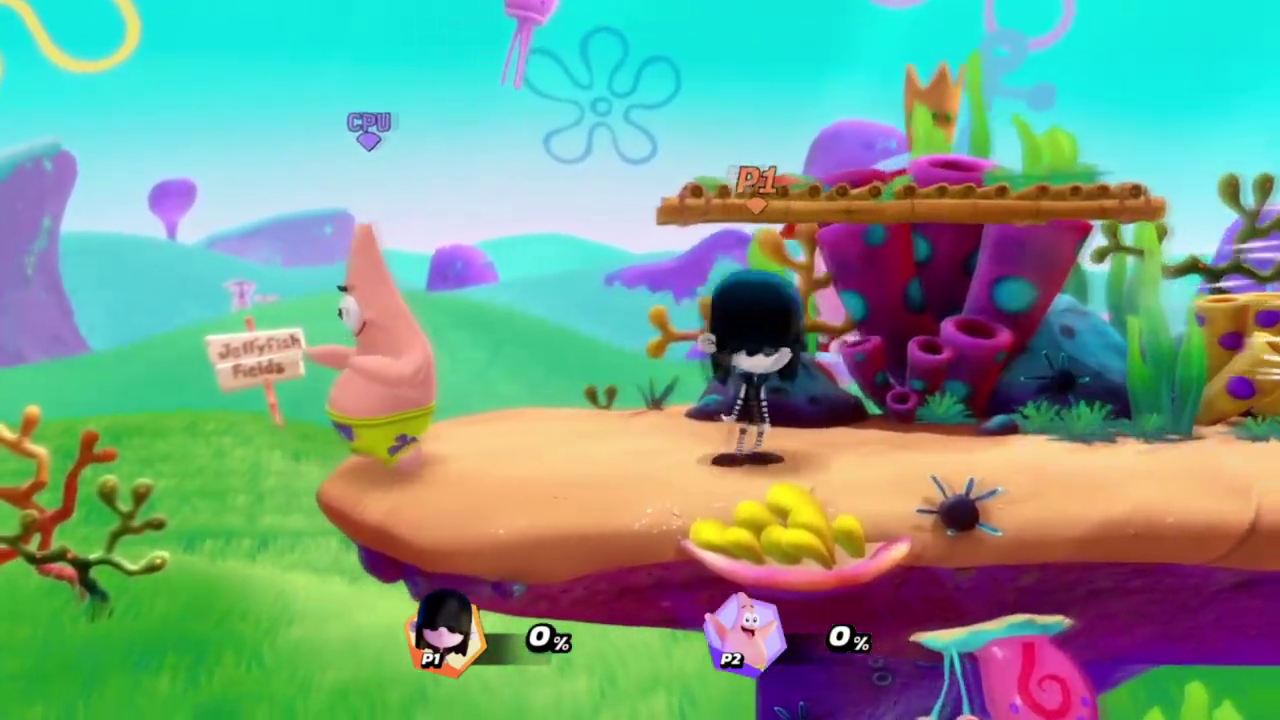
key(Up)
key(Right)
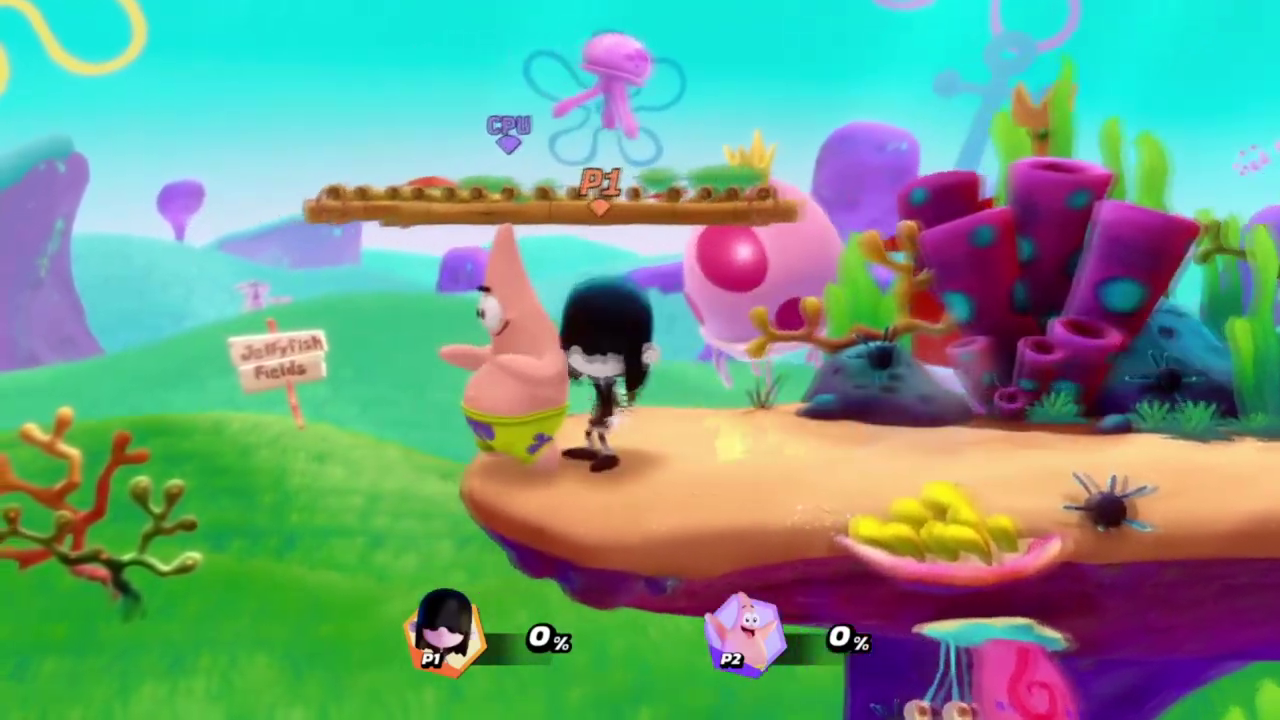
key(j)
key(Right)
key(space)
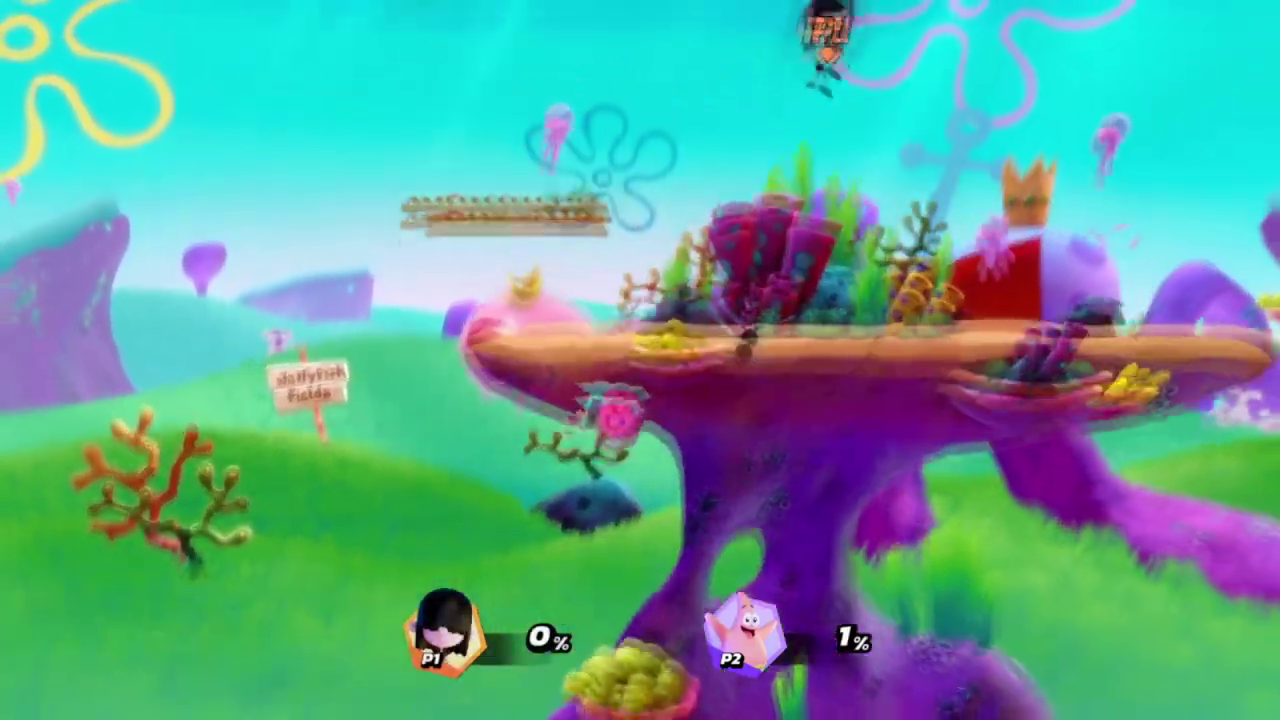
key(Left)
key(Right)
key(space)
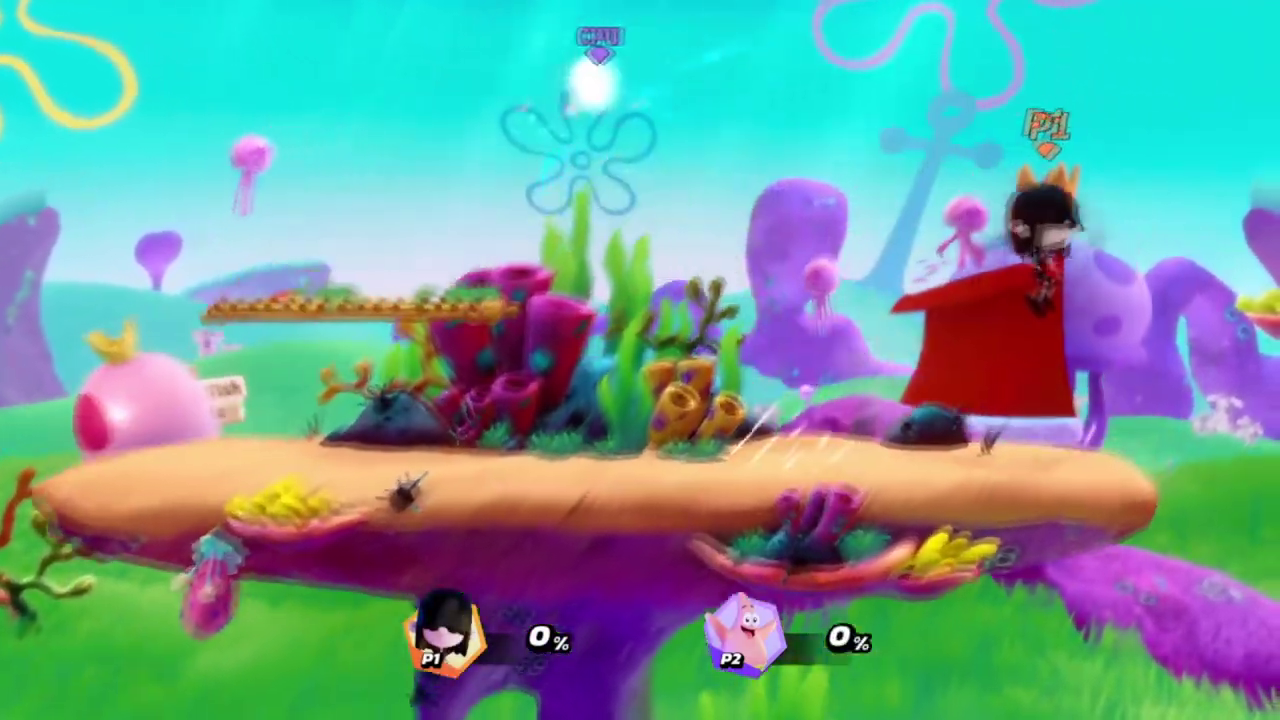
key(space)
key(Left)
key(Left)
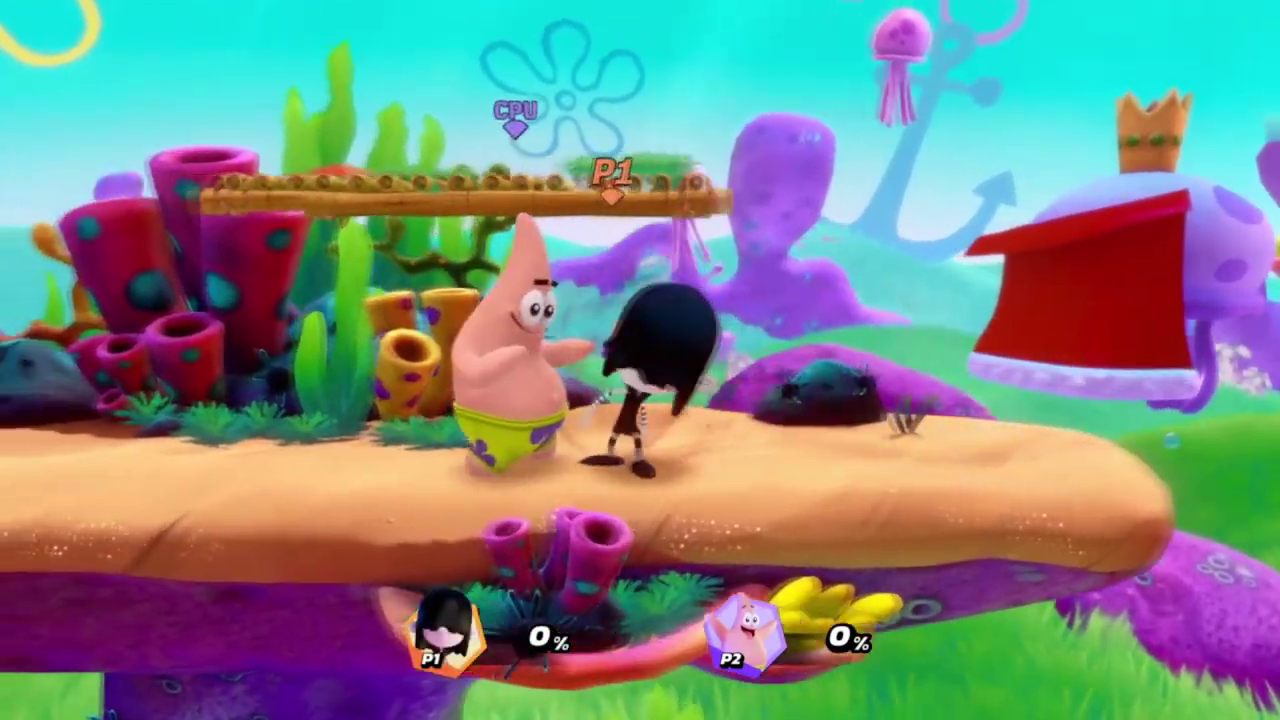
key(space)
key(Right)
key(j)
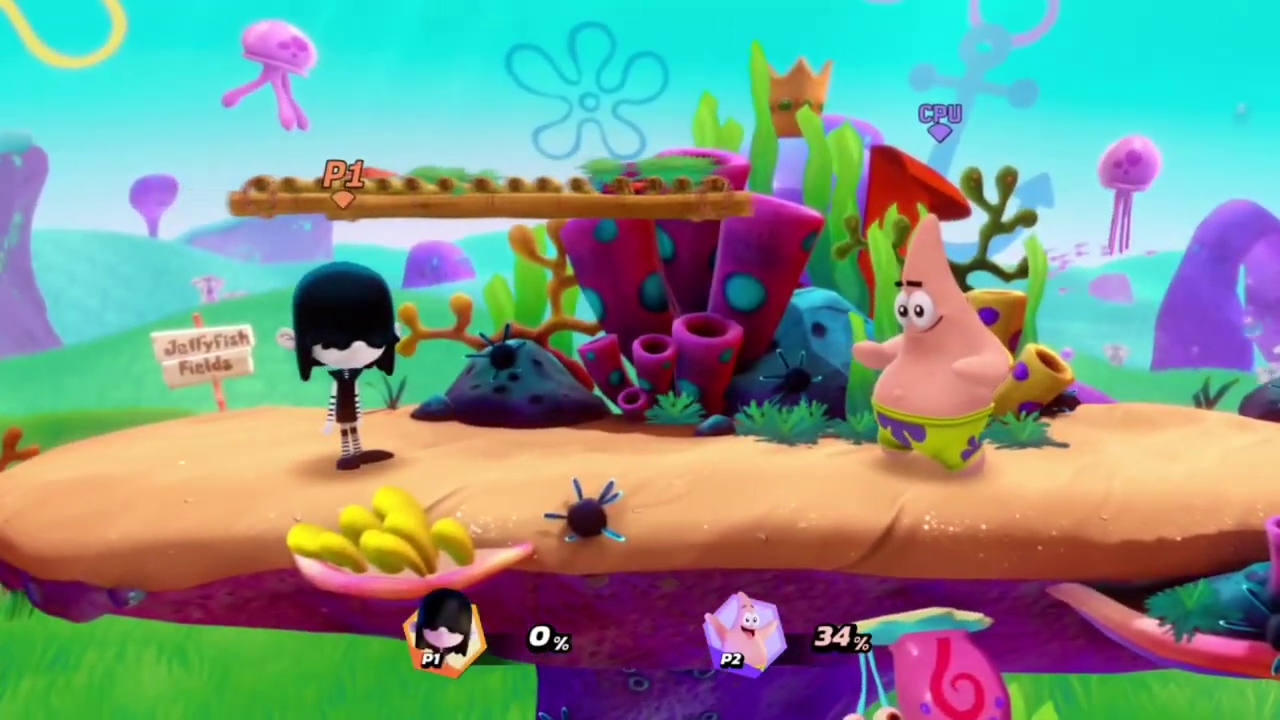
key(space)
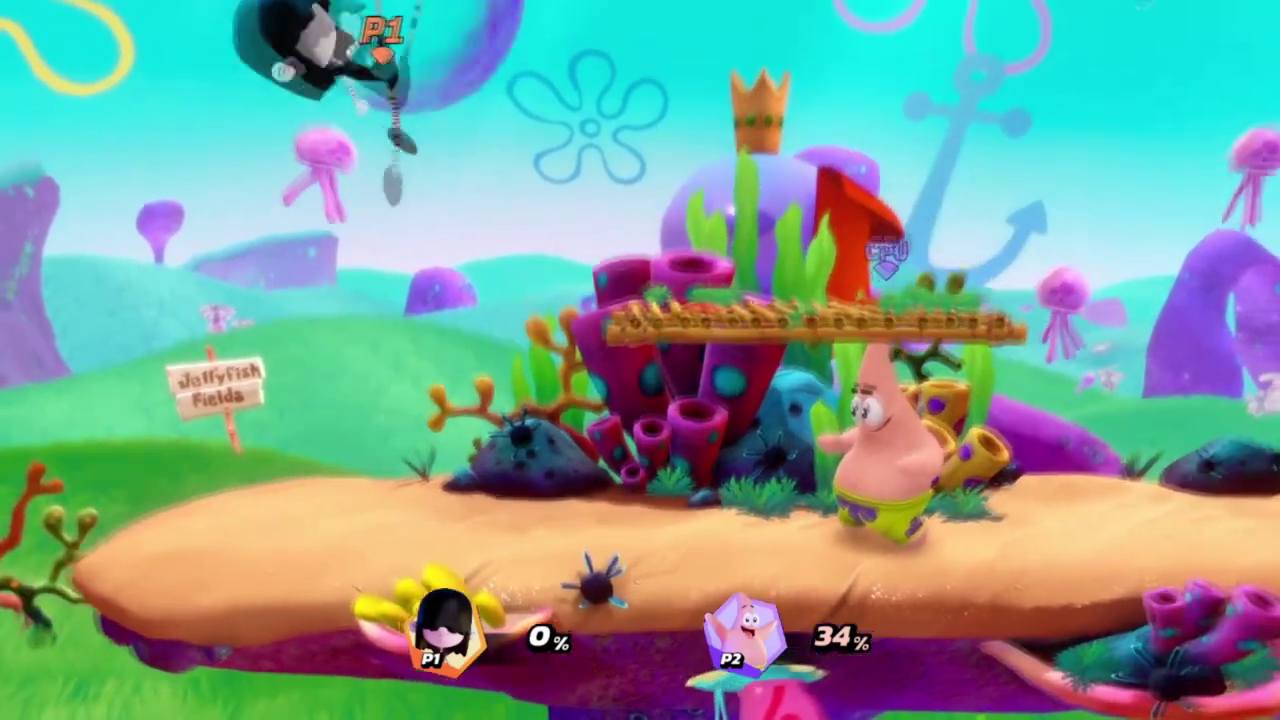
key(space)
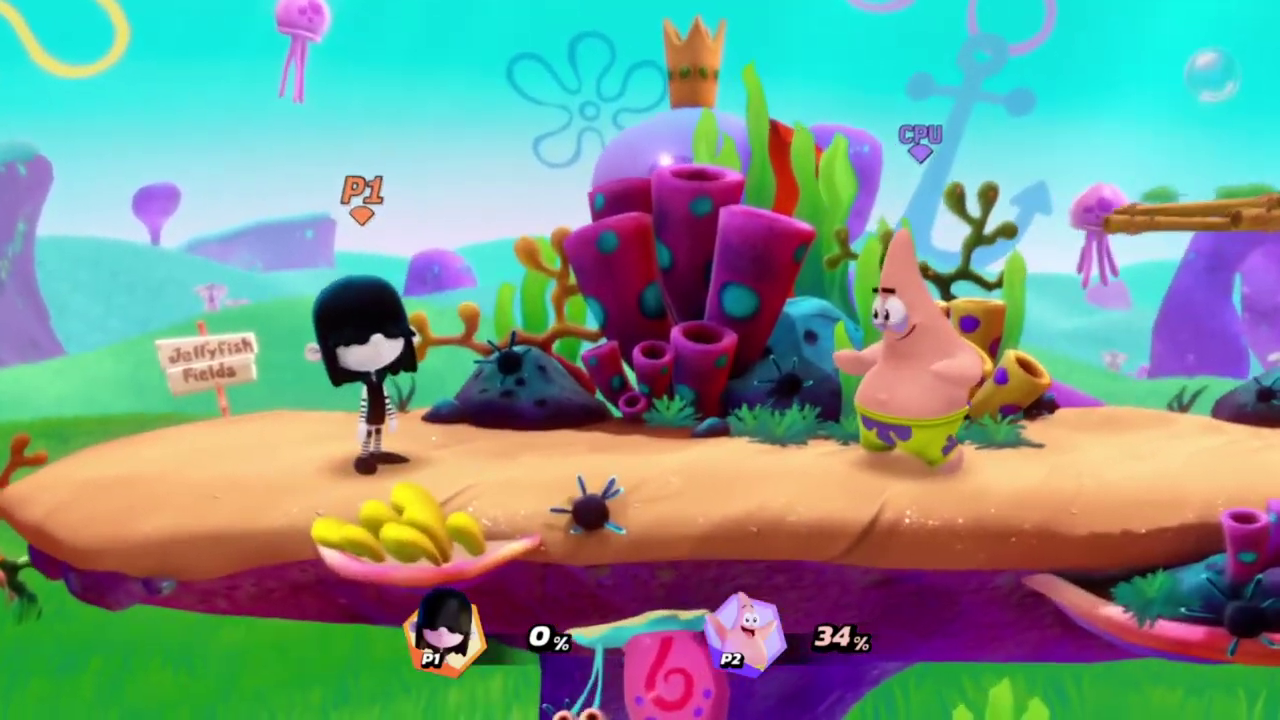
key(space)
key(Up)
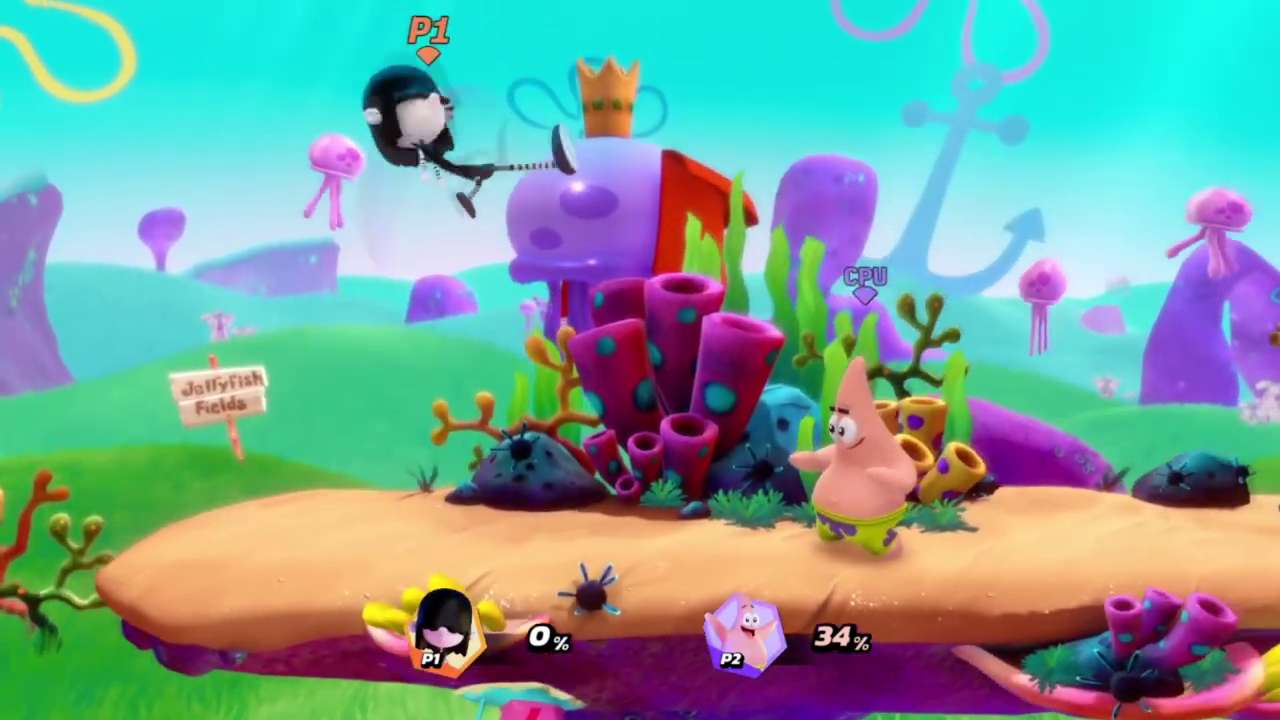
key(k)
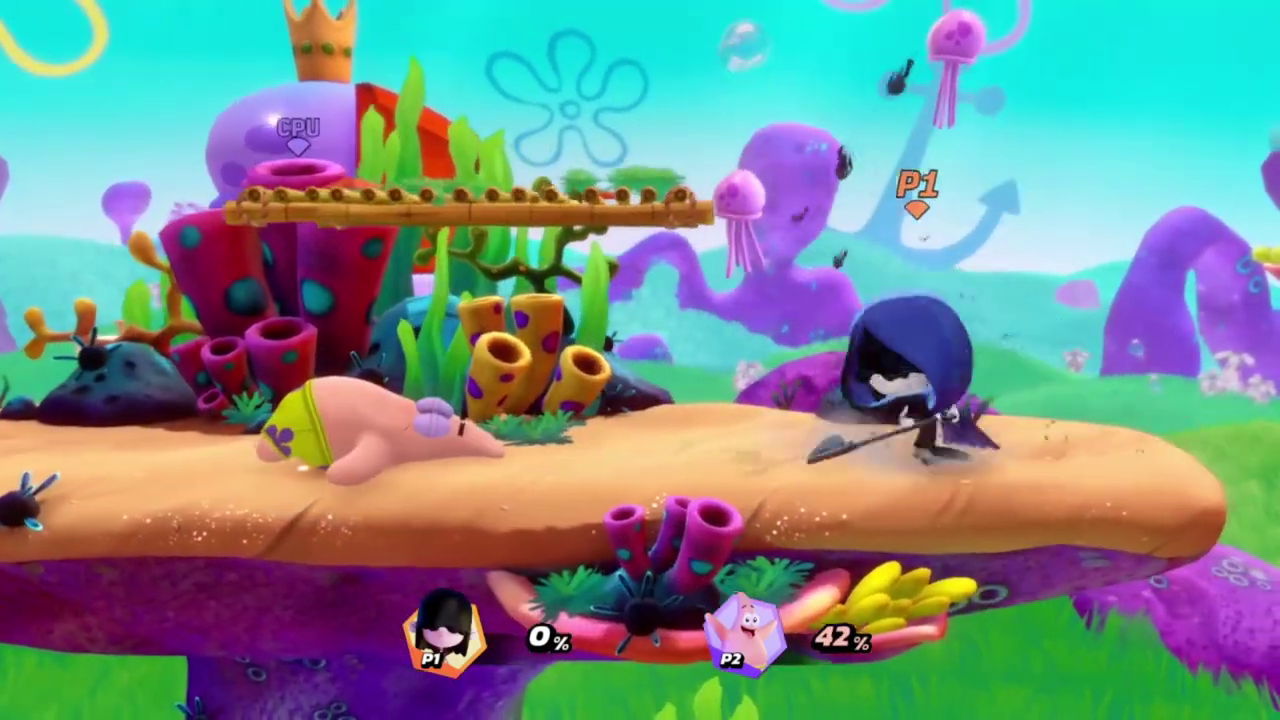
key(Left)
key(j)
key(Up)
key(Left)
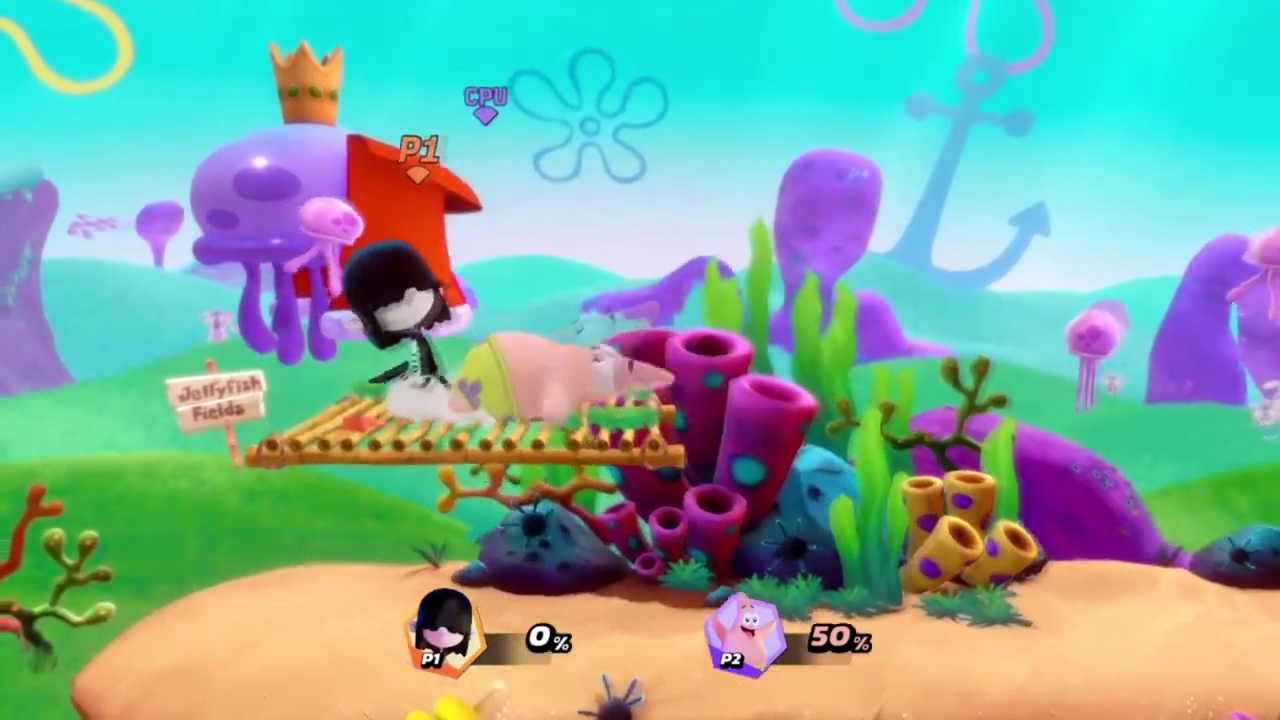
key(Right)
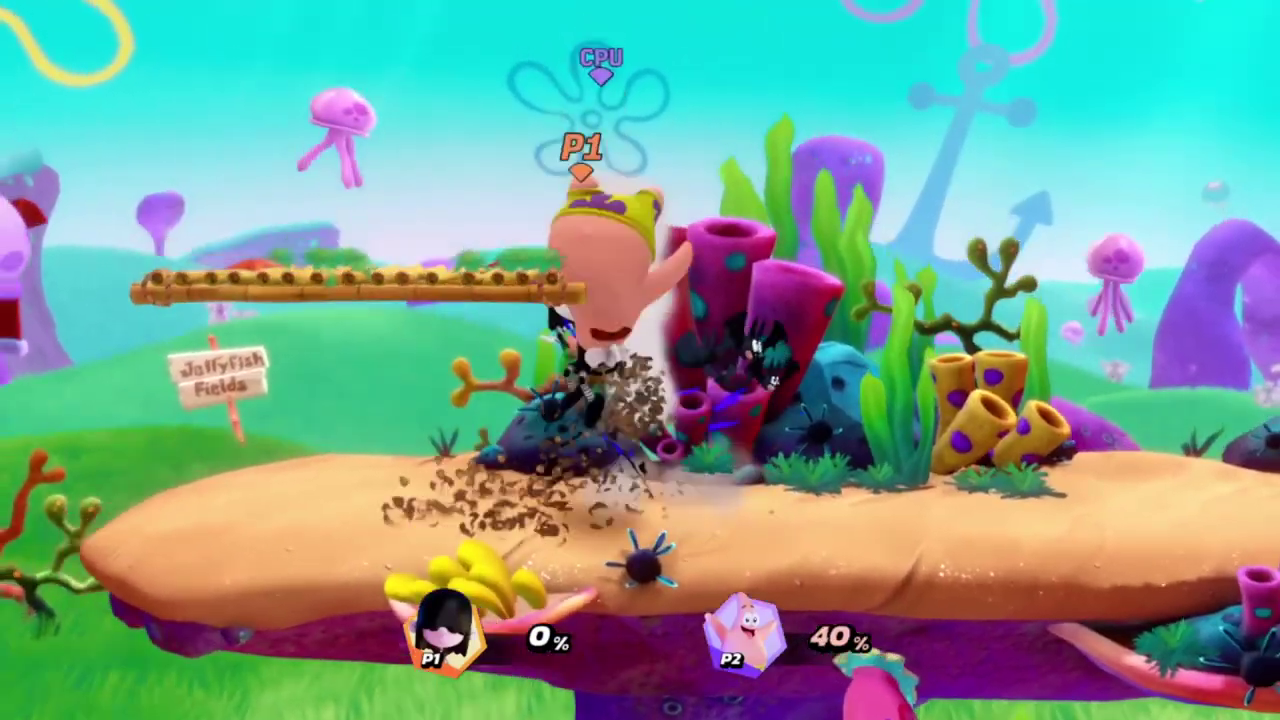
key(space)
key(j)
key(space)
key(Right)
key(j)
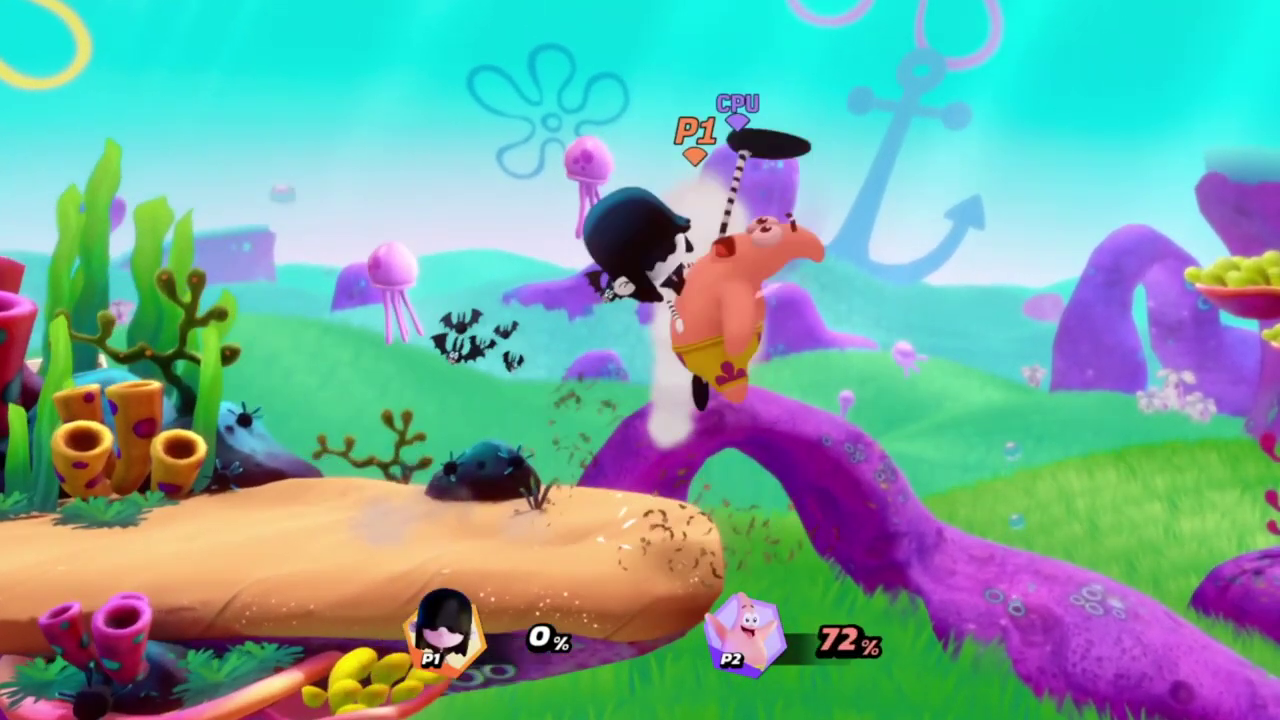
key(Left)
key(space)
key(j)
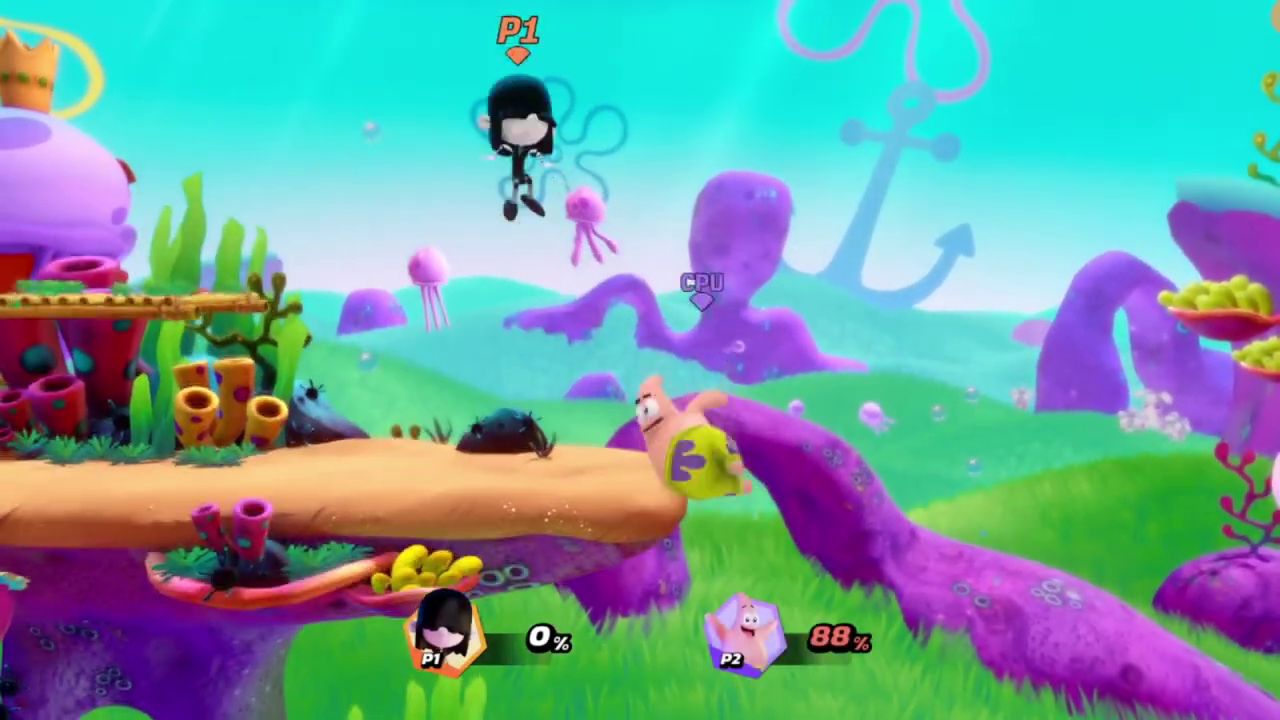
key(j)
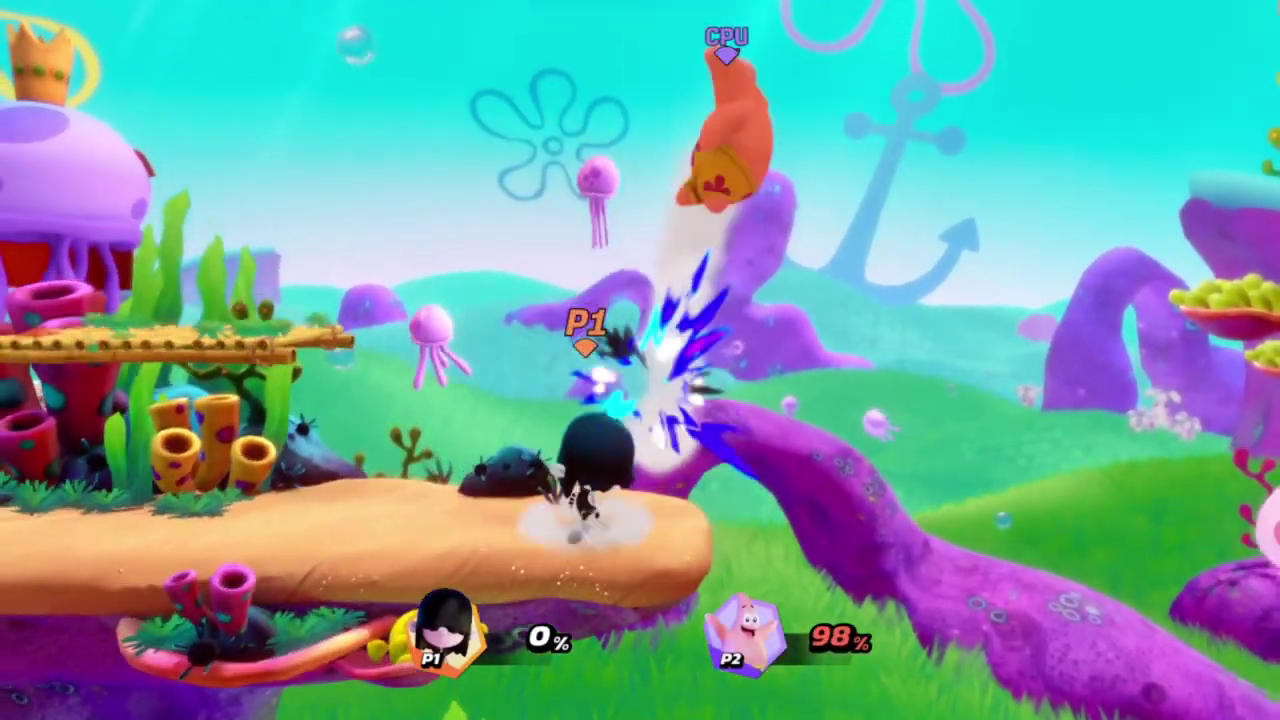
key(space)
key(j)
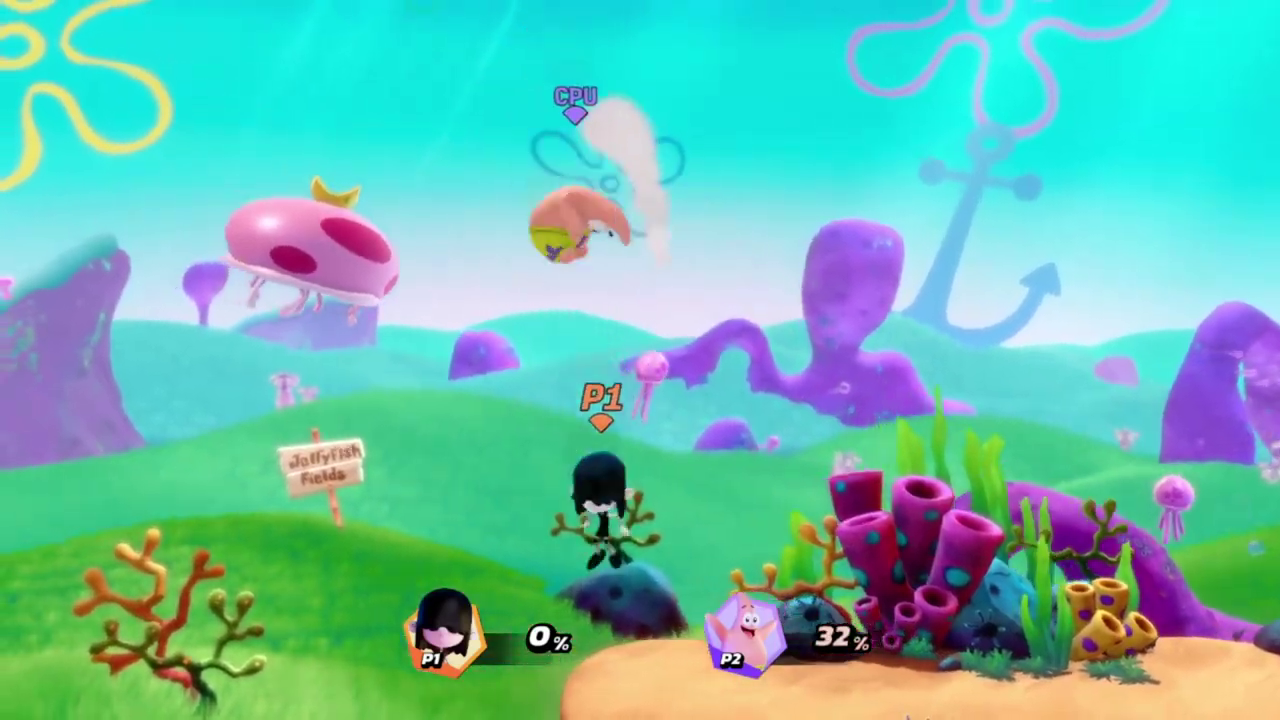
key(j)
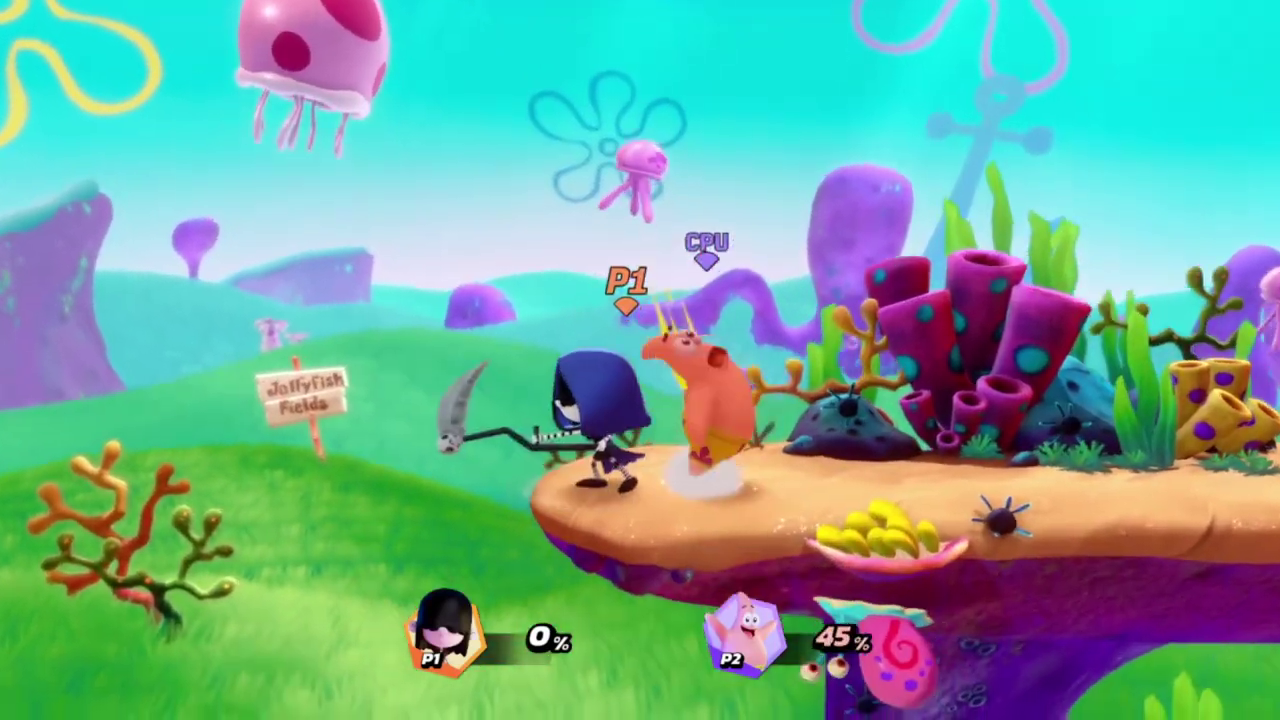
key(space)
key(j)
key(j)
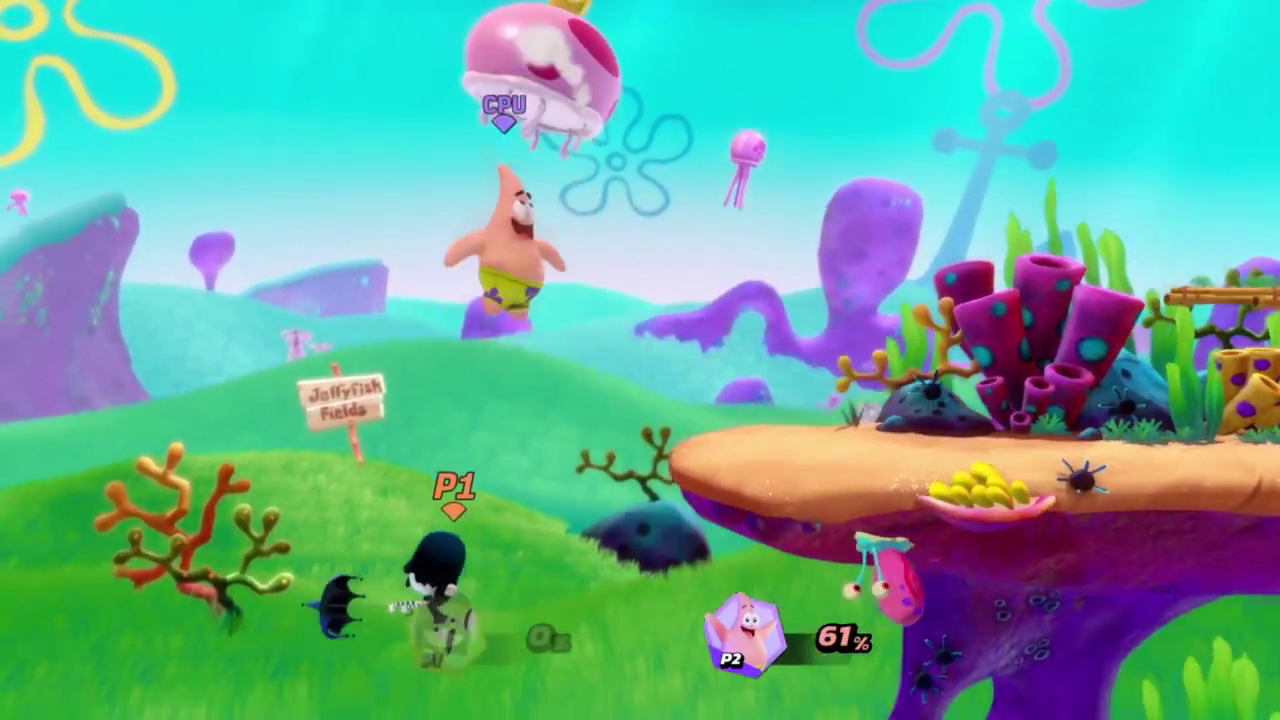
key(space)
key(d)
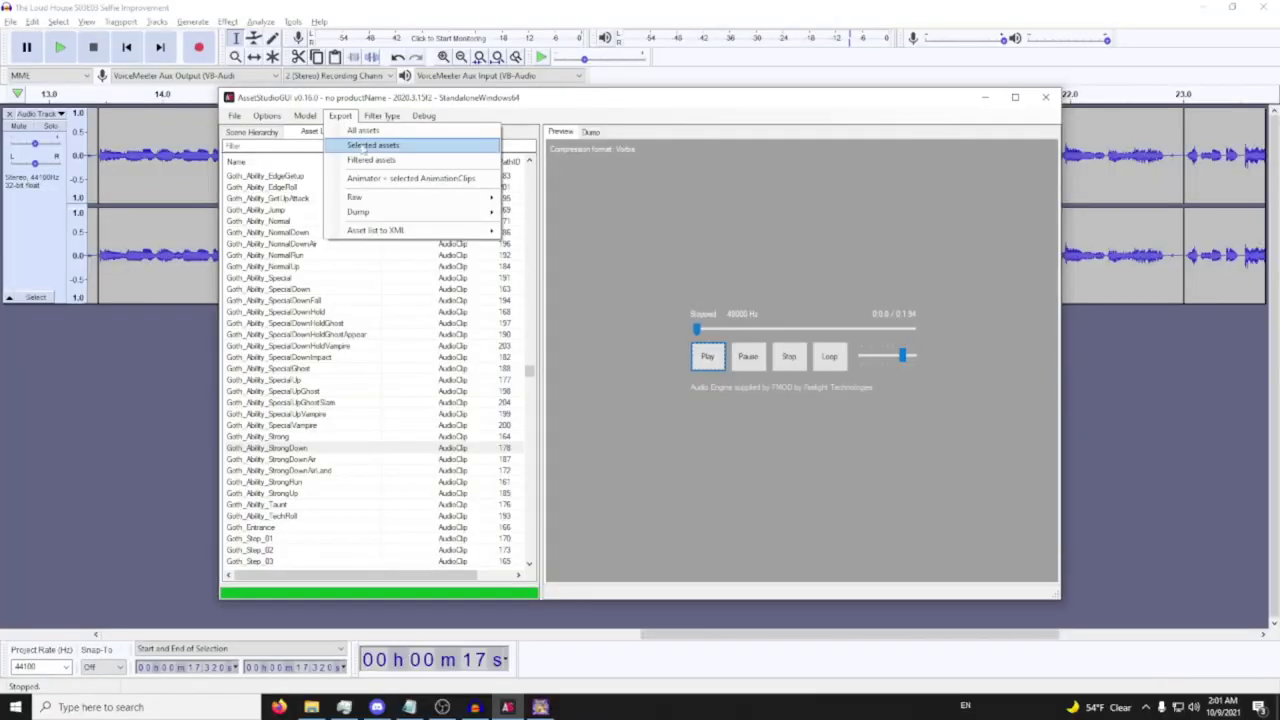
Export the selected Goth_Ability_StrongDown audio clip to the character's folder inside modding > nasb, and select the exported AudioClip folder
click(370, 146)
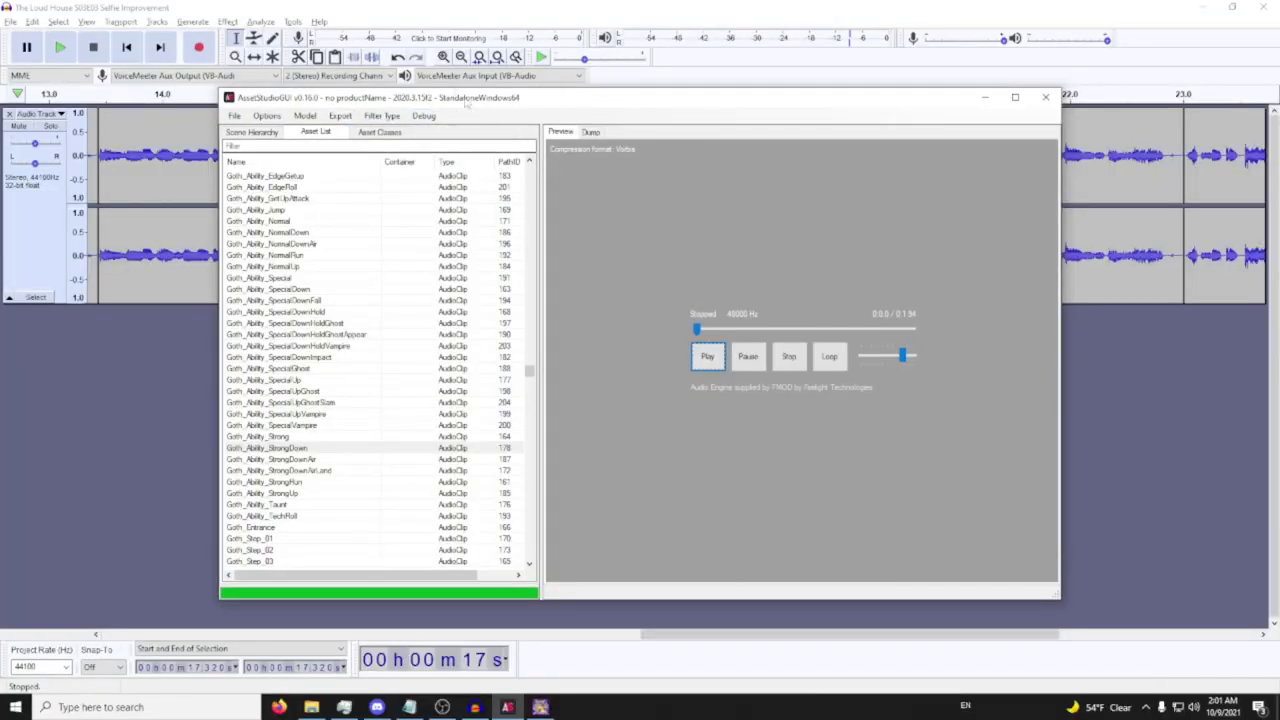
mouse_move(459, 104)
mouse_down()
mouse_move(631, 142)
mouse_move(479, 106)
mouse_move(486, 88)
mouse_move(467, 89)
mouse_up()
click(348, 101)
click(371, 134)
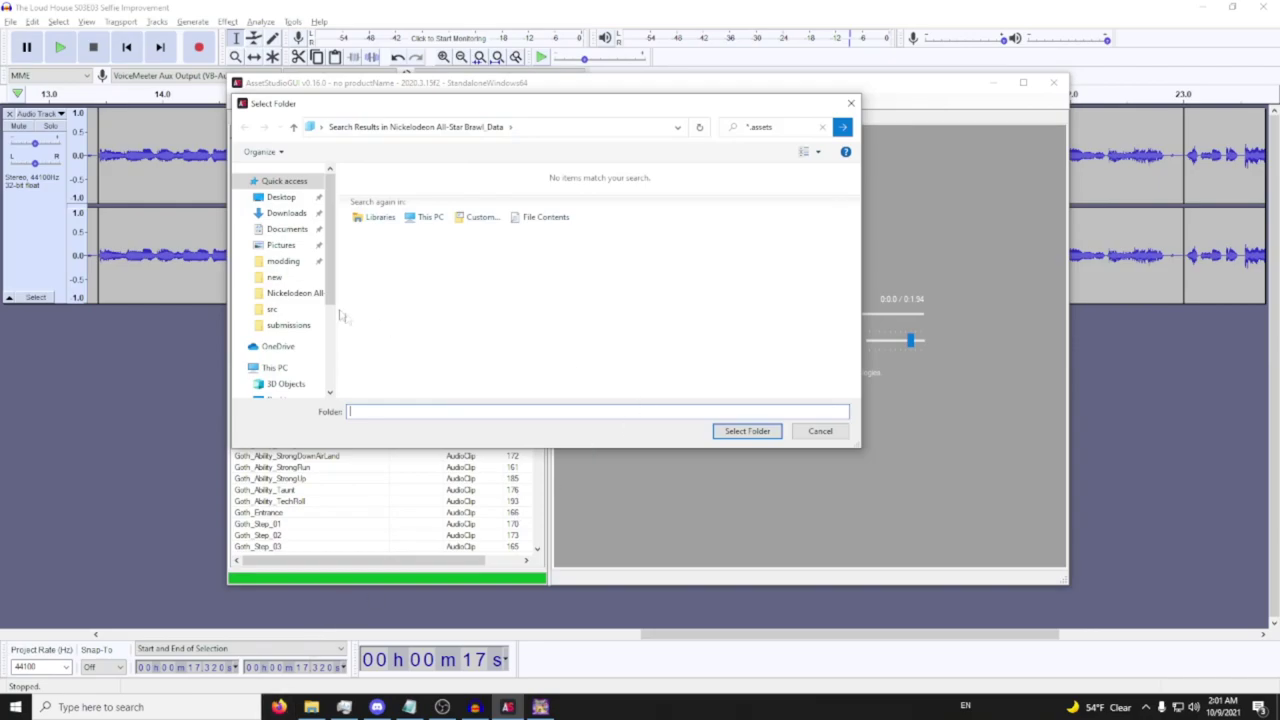
click(284, 261)
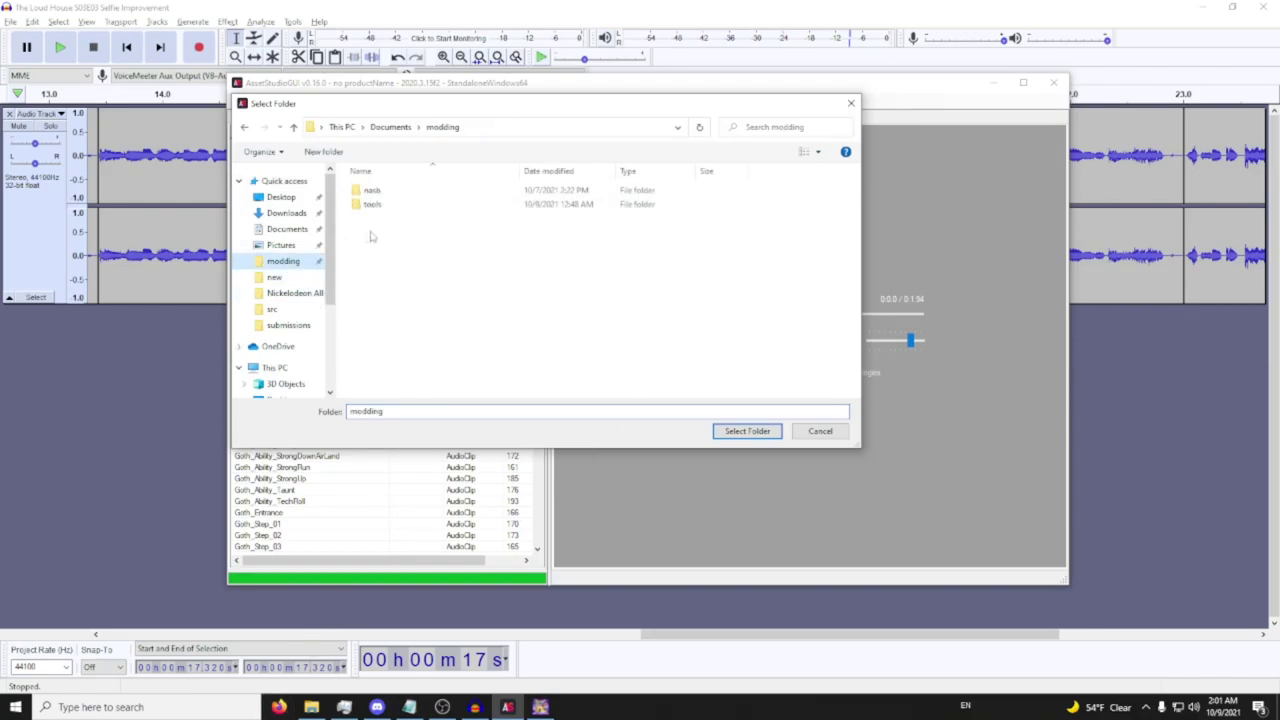
double_click(370, 190)
double_click(374, 192)
right_click(389, 262)
click(443, 383)
click(765, 430)
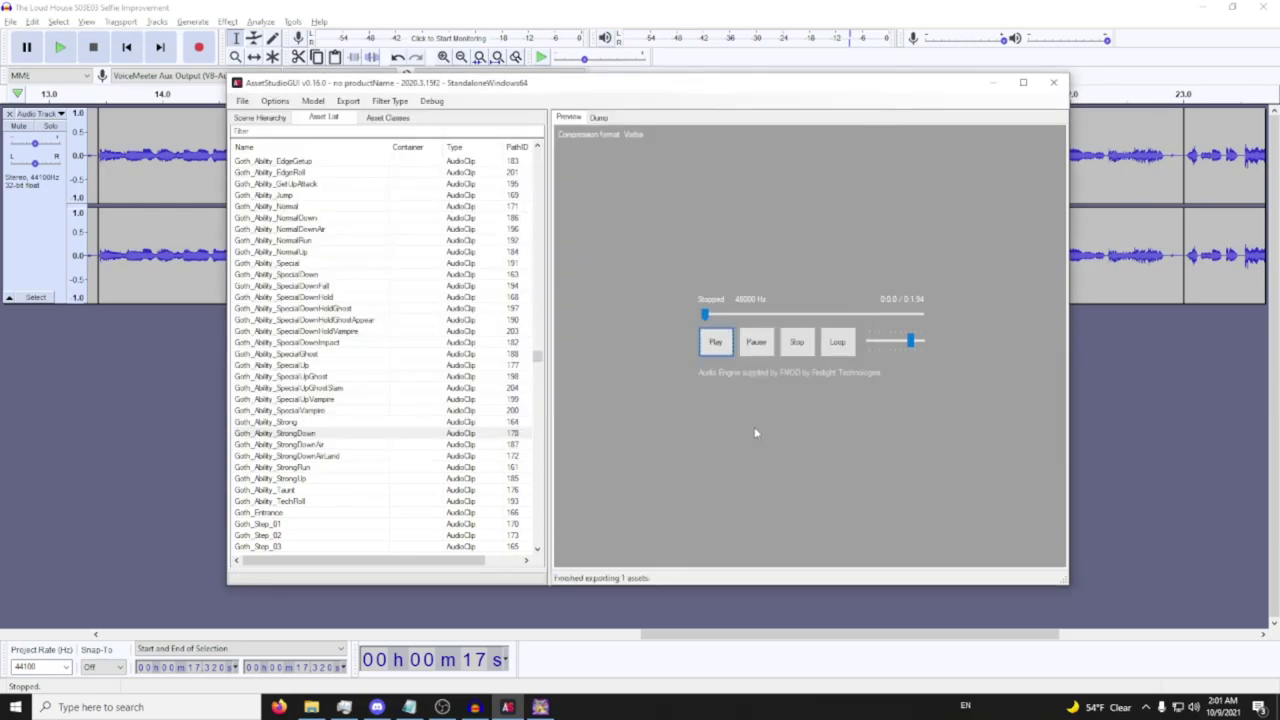
click(265, 166)
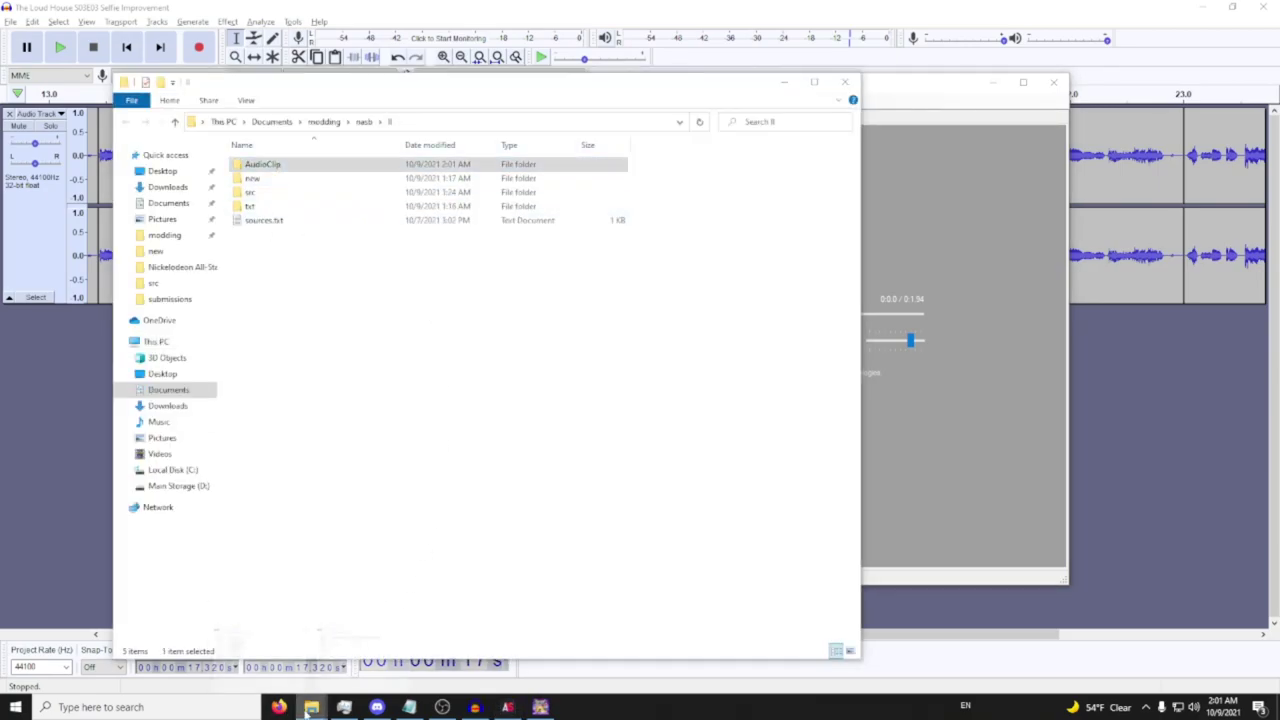
Switch to Firefox, find Lucy Loud in the CharacterIDs.md table on GitHub, and open her linked states list
click(280, 707)
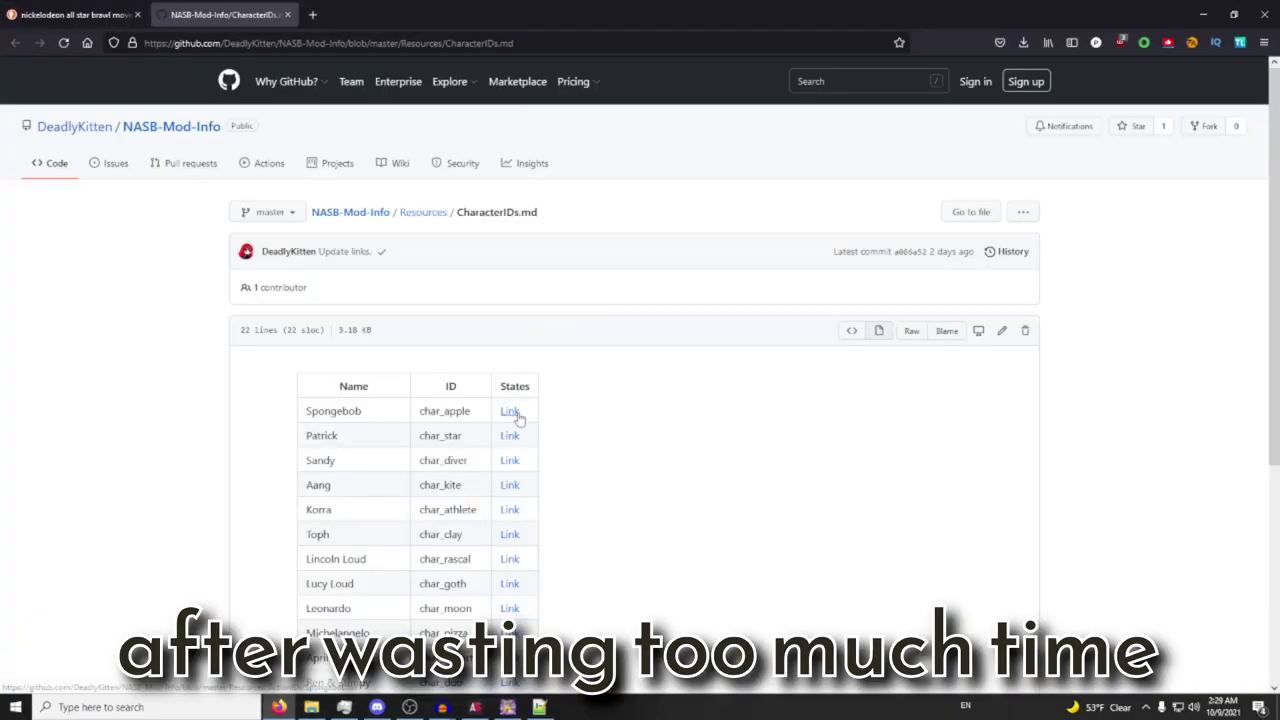
scroll(572, 422, down, 3)
scroll(654, 420, up, 2)
scroll(637, 483, down, 2)
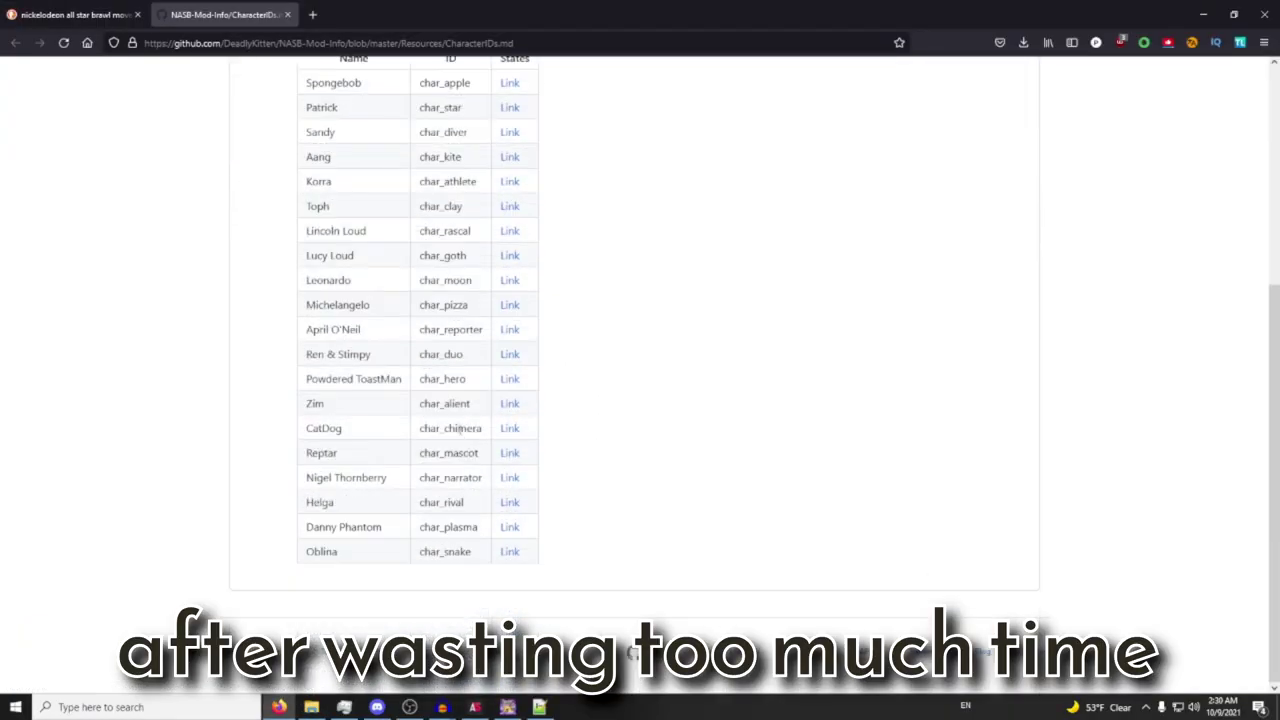
scroll(355, 476, up, 1)
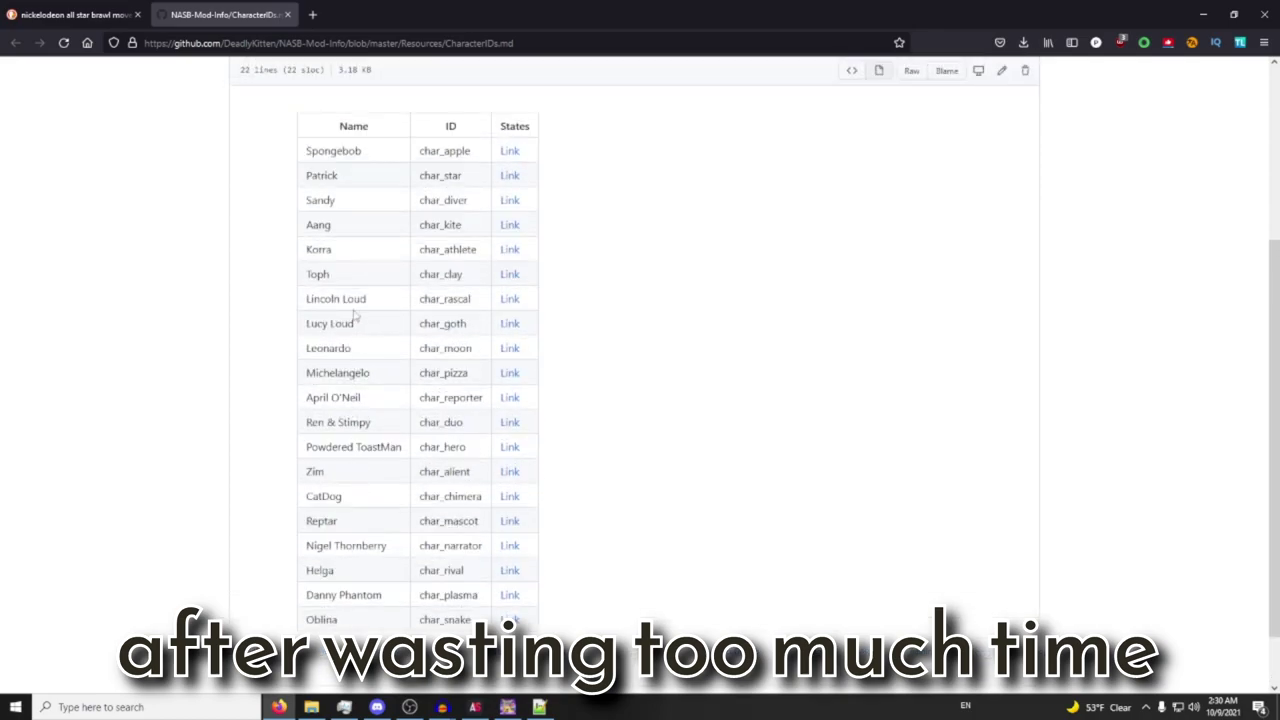
scroll(540, 420, down, 10)
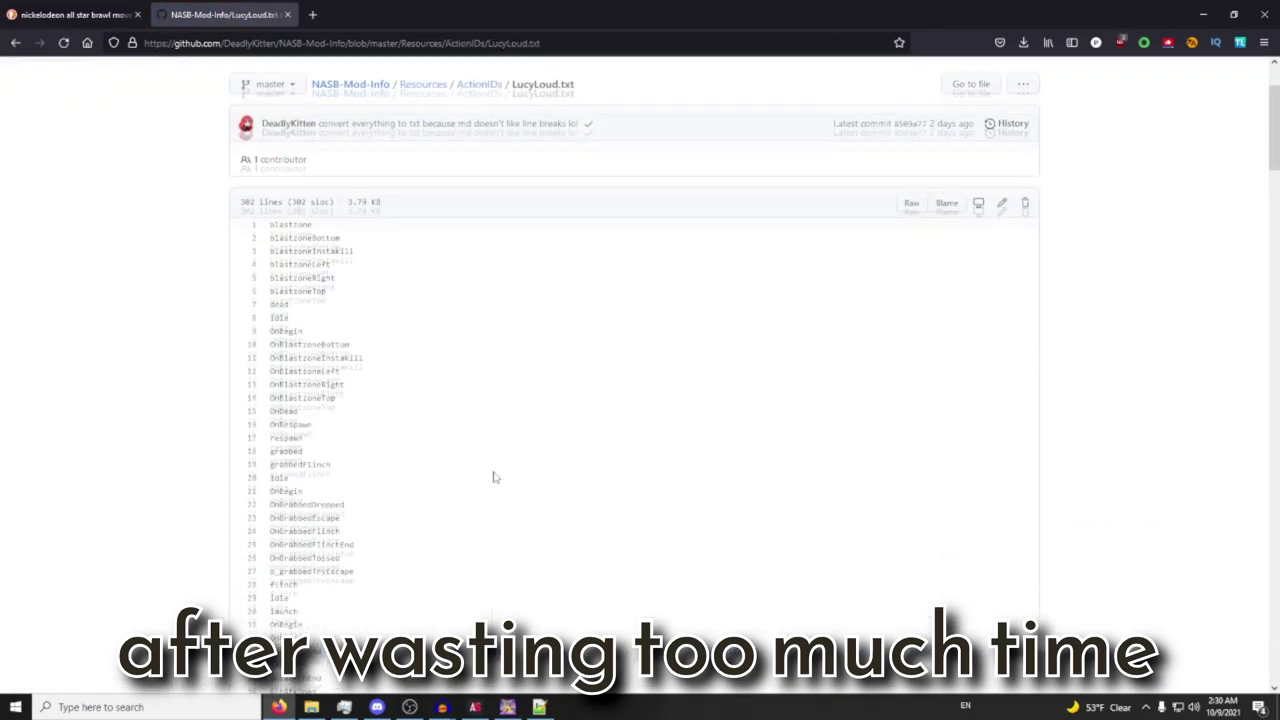
Look through the action names in Lucy Loud's states list
scroll(534, 486, down, 8)
scroll(573, 418, up, 4)
key(alt+Tab)
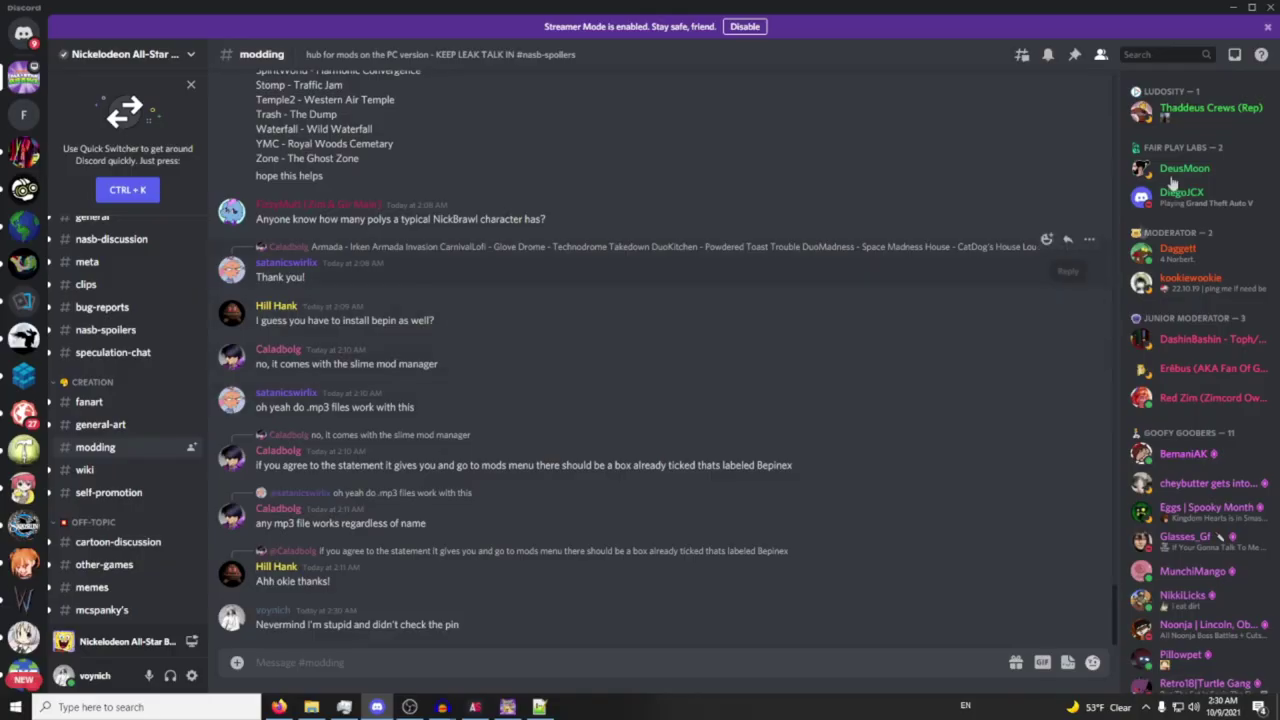
key(alt+Tab)
scroll(636, 253, up, 12)
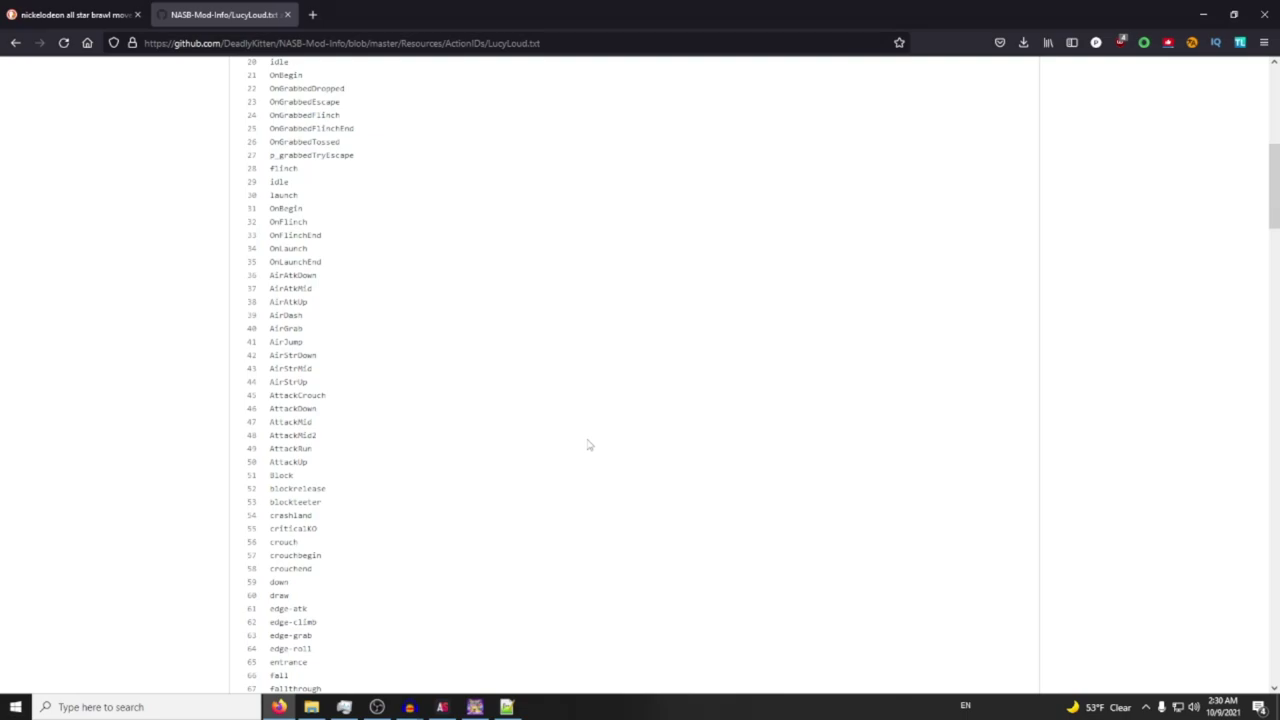
Compare the Goth_Ability_StrongDown.ogg file name in the new folder with the strong-attack action names in LucyLoud.txt
key(alt+Tab)
key(Tab)
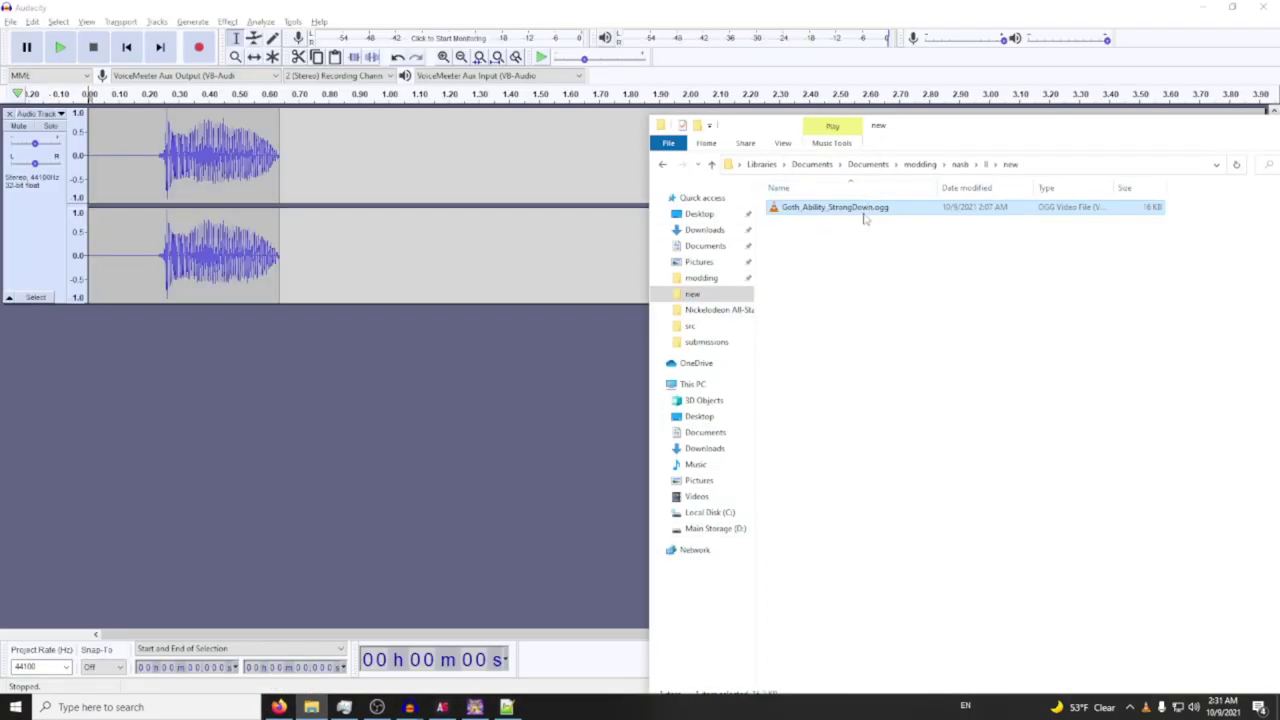
key(alt+Tab)
key(Tab)
scroll(625, 343, down, 20)
scroll(321, 395, up, 8)
key(ctrl+f)
key(Escape)
key(alt+Tab)
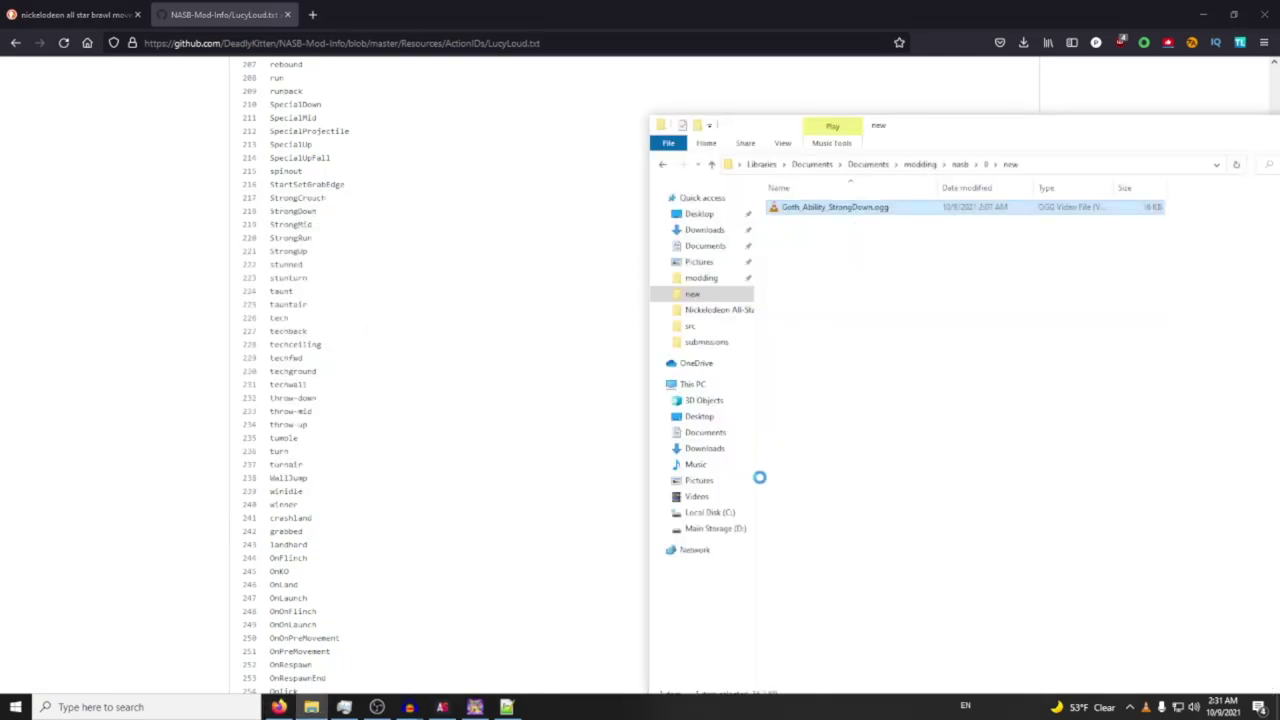
Browse Lucy Loud's Goth_ audio clips in AssetStudio and select Goth_Ability_StrongUp
click(722, 540)
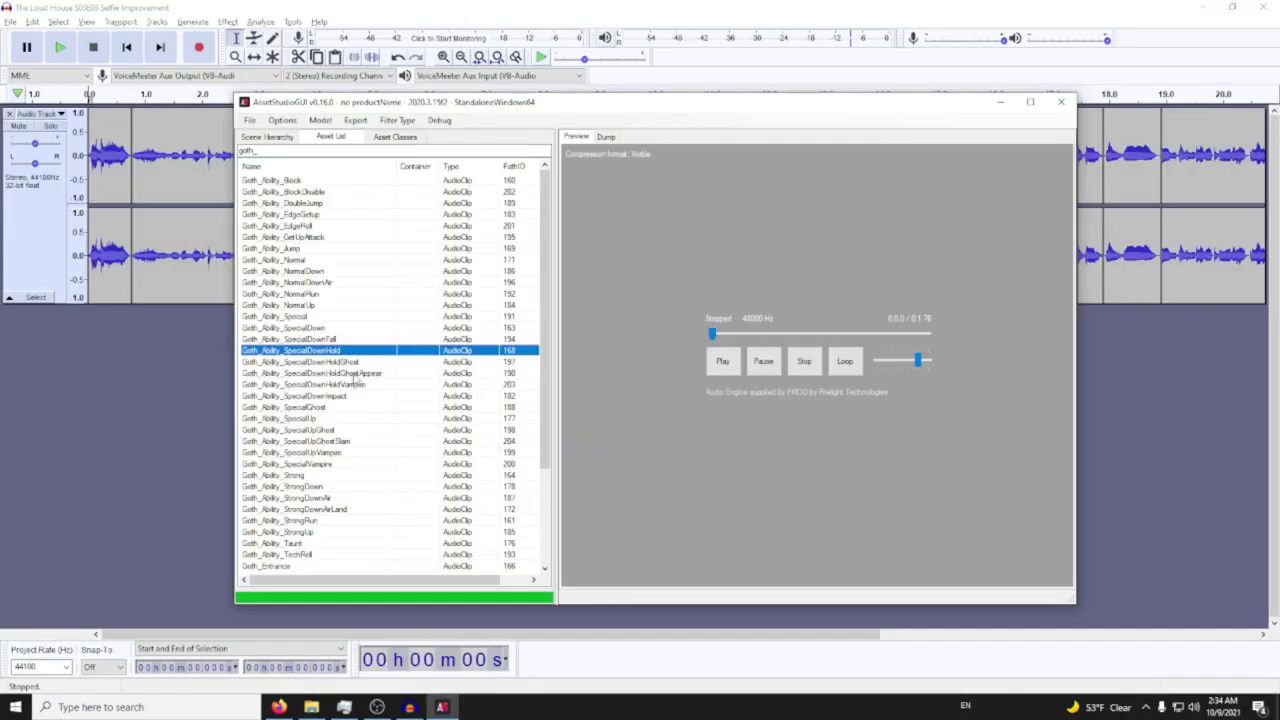
click(332, 408)
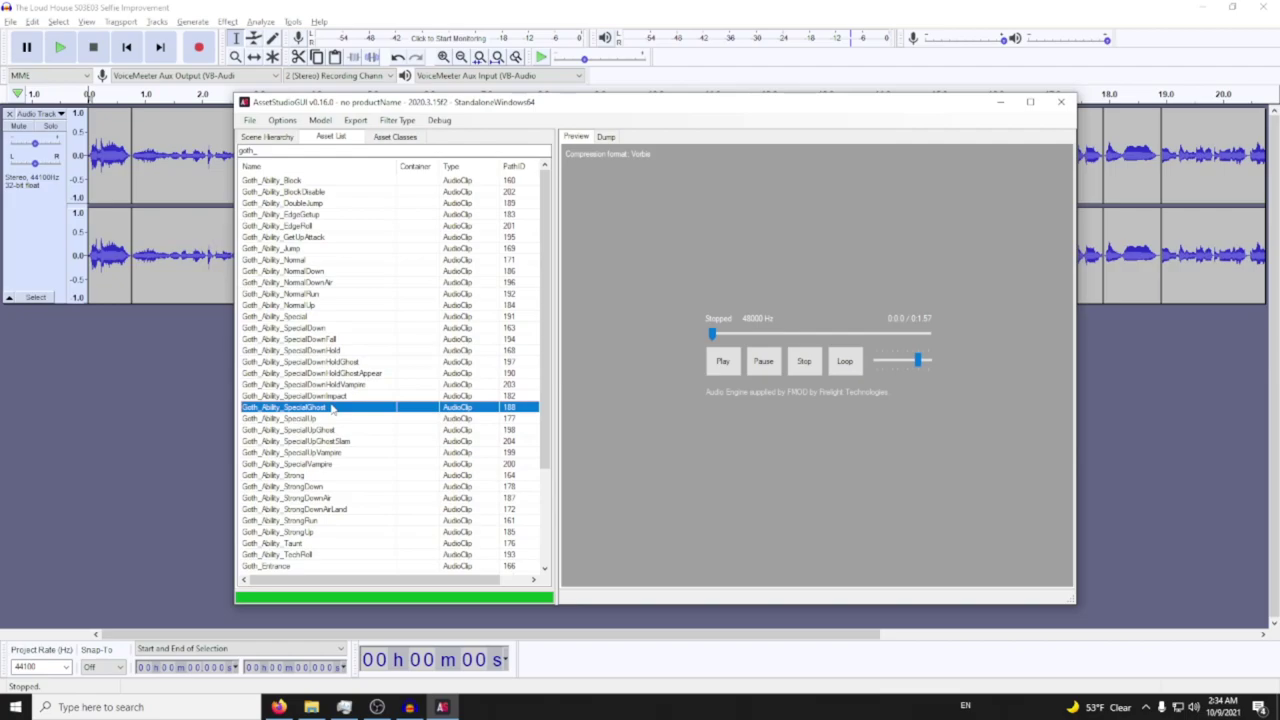
key(Down)
key(Down)
key(Down)
key(Down)
key(Up)
key(Up)
key(Up)
key(Up)
click(312, 297)
click(323, 328)
click(333, 353)
scroll(357, 455, down, 1)
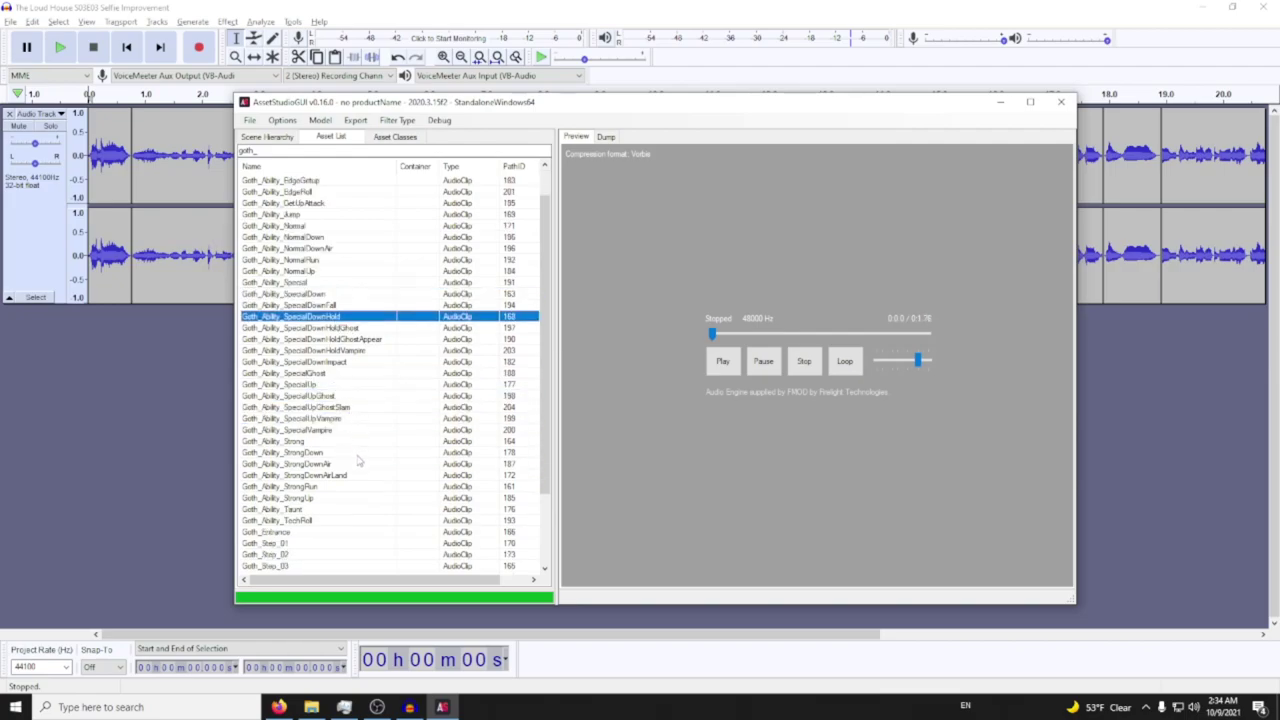
click(317, 499)
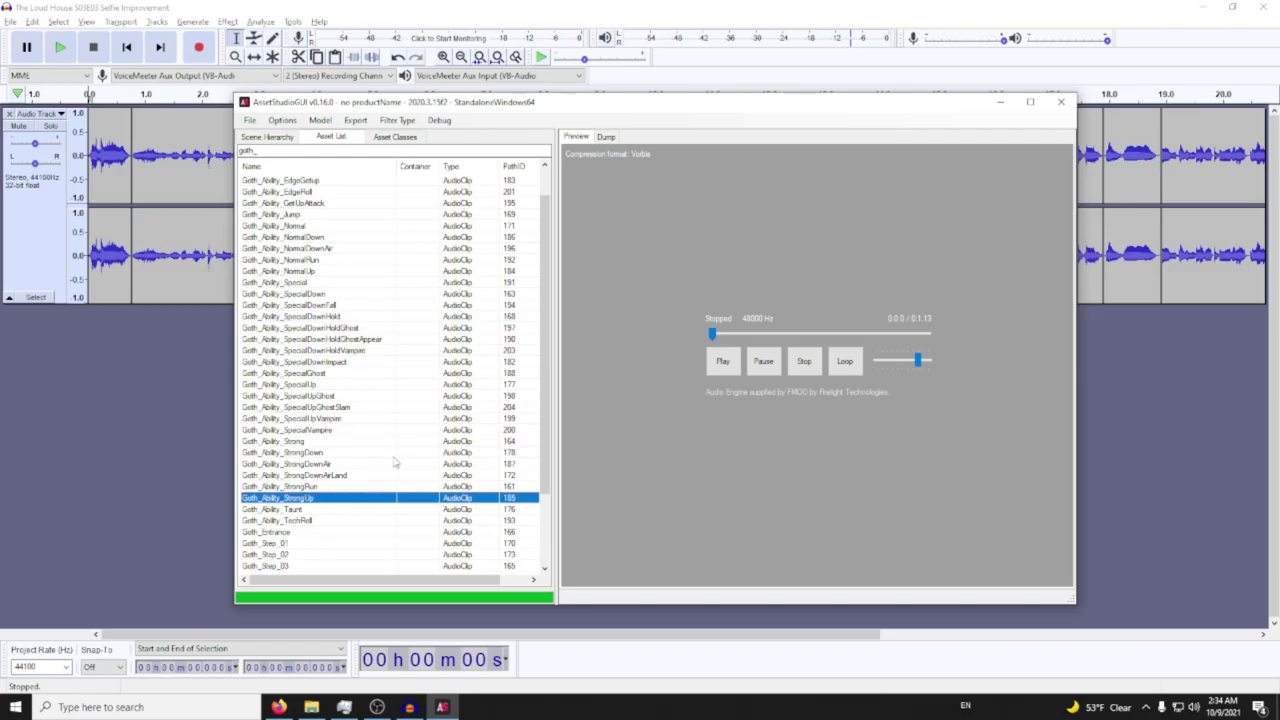
In Audacity, copy the first voice clip, about 0.76 s long, from the Loud House Selfie Improvement project into a new project
click(554, 6)
drag(78, 158, 131, 159)
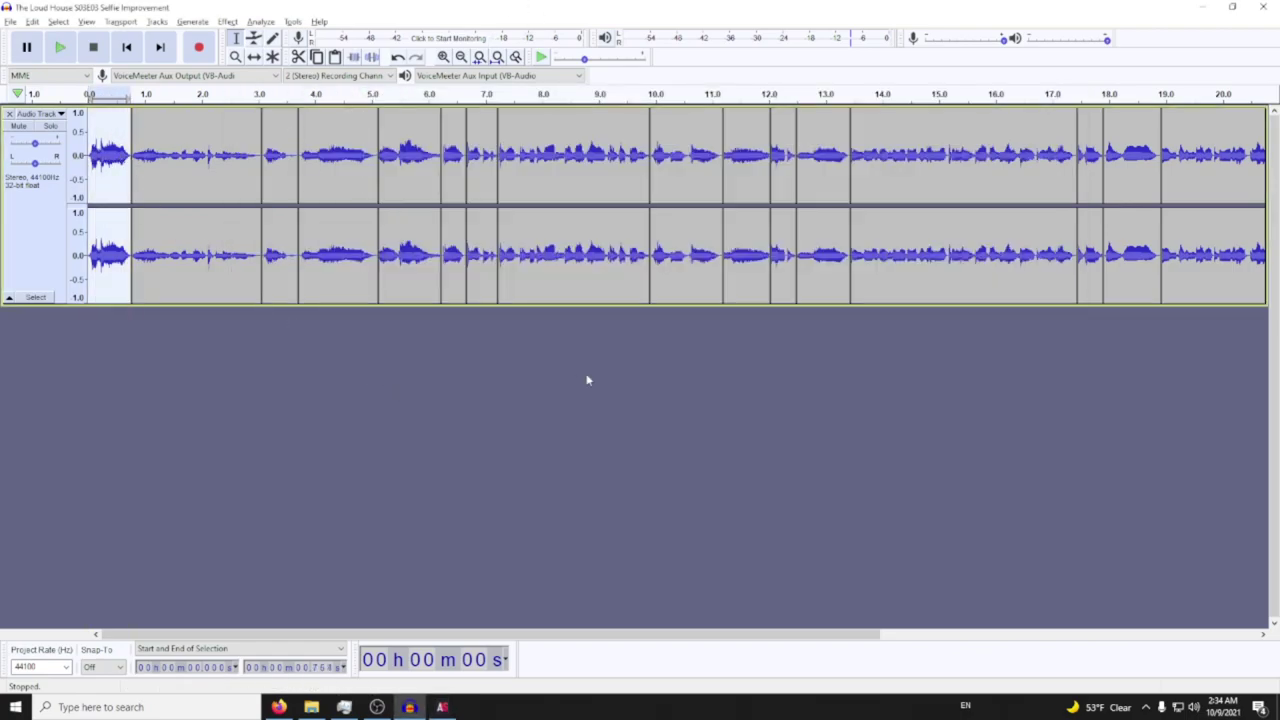
key(alt+Tab)
key(alt+Tab)
key(alt+Tab)
key(alt+Tab)
key(alt+Tab)
key(alt+Tab)
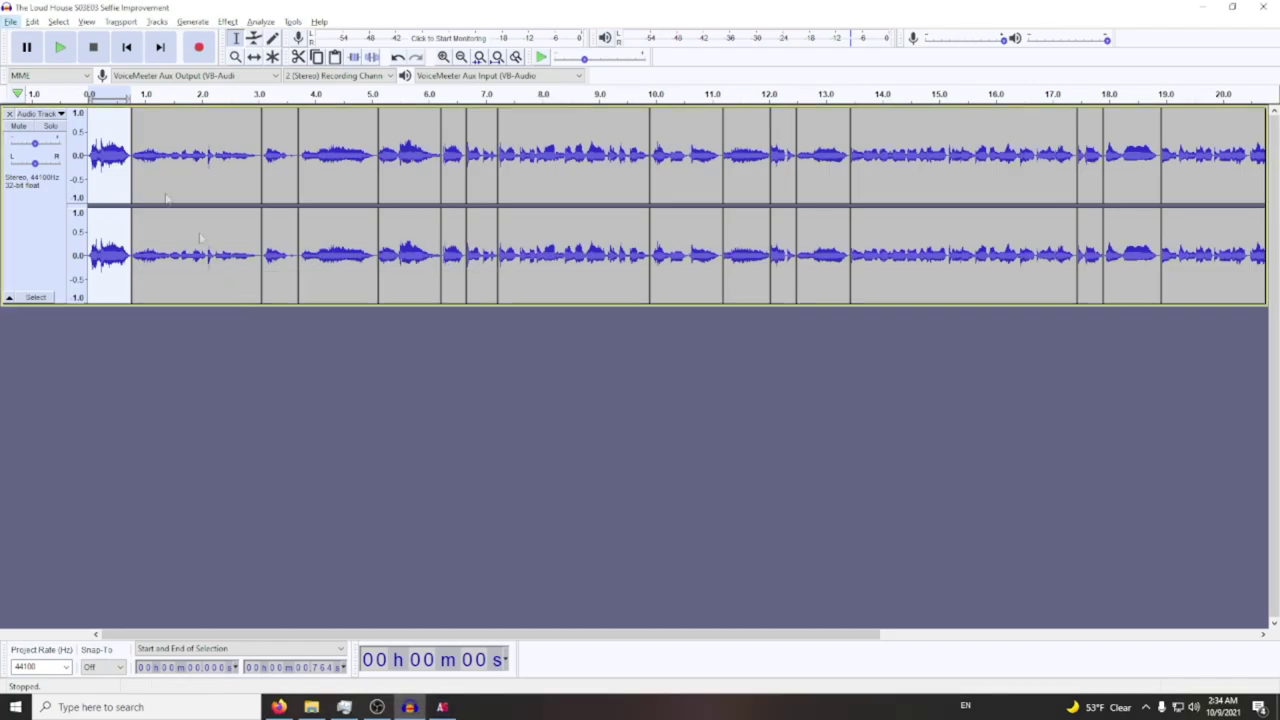
click(7, 8)
click(7, 8)
click(11, 21)
click(11, 21)
Switch to AssetStudio and export the selected Goth_Ability_StrongUp asset to the character's folder inside modding > nasb
key(alt+Tab)
key(alt+Tab)
key(alt+Tab)
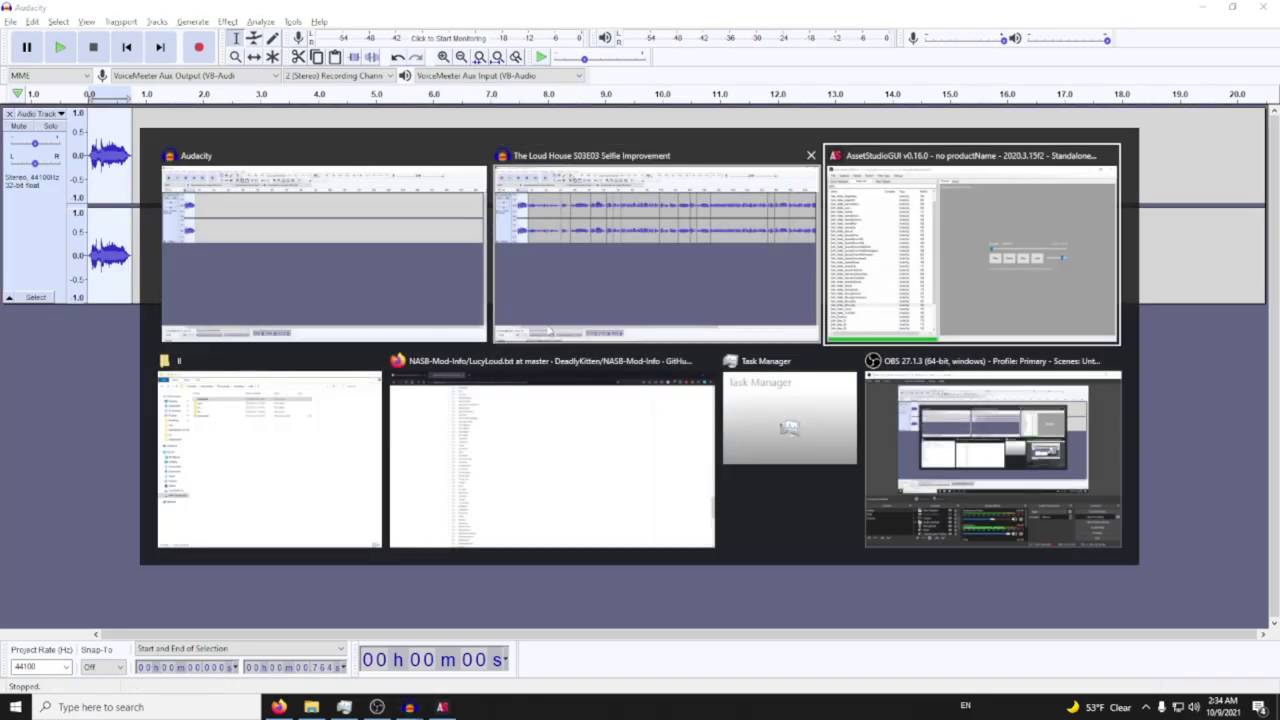
click(355, 120)
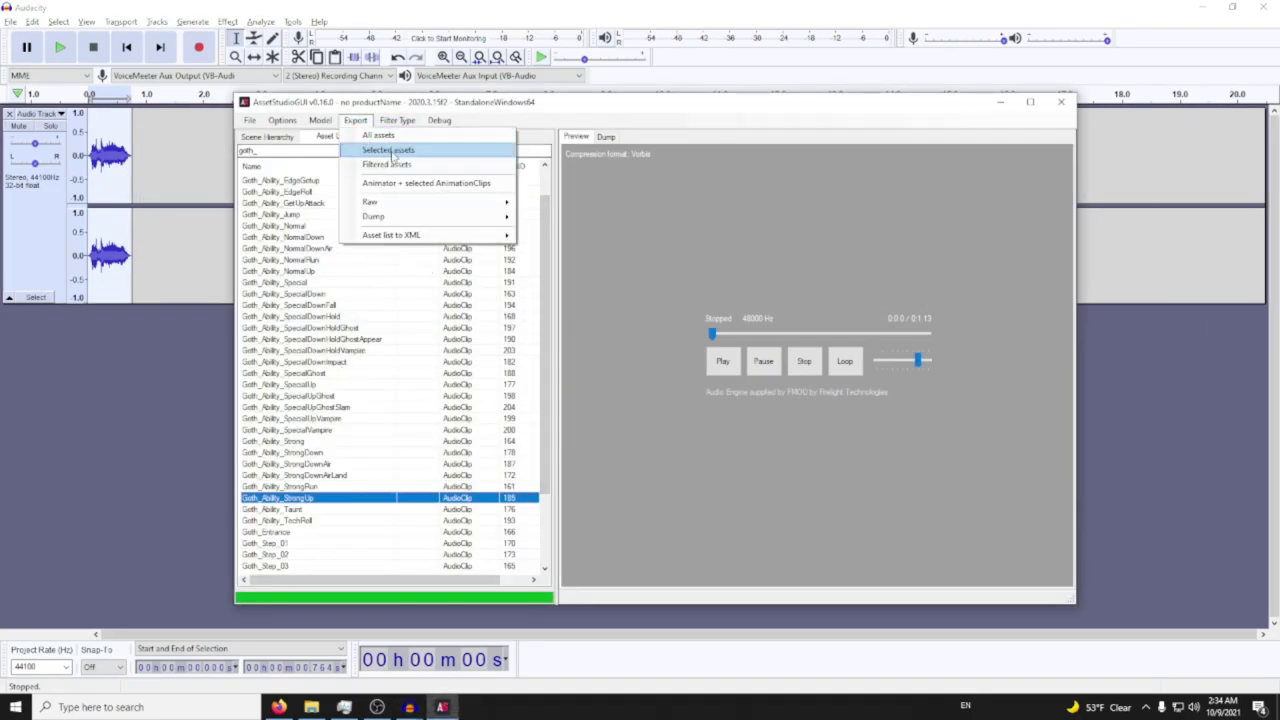
click(390, 164)
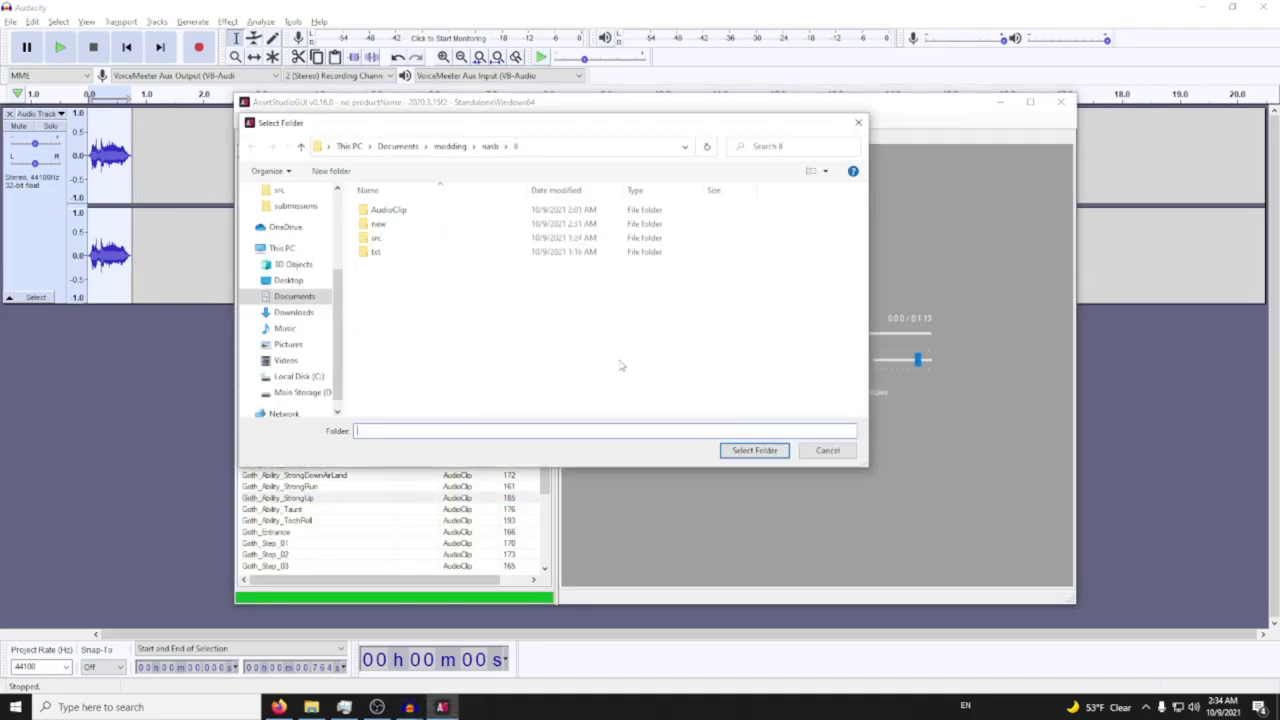
click(756, 451)
Import Goth_Ability_StrongUp.wav from the AudioClip folder into the new Audacity project and play it together with the voice clip
key(alt+Tab)
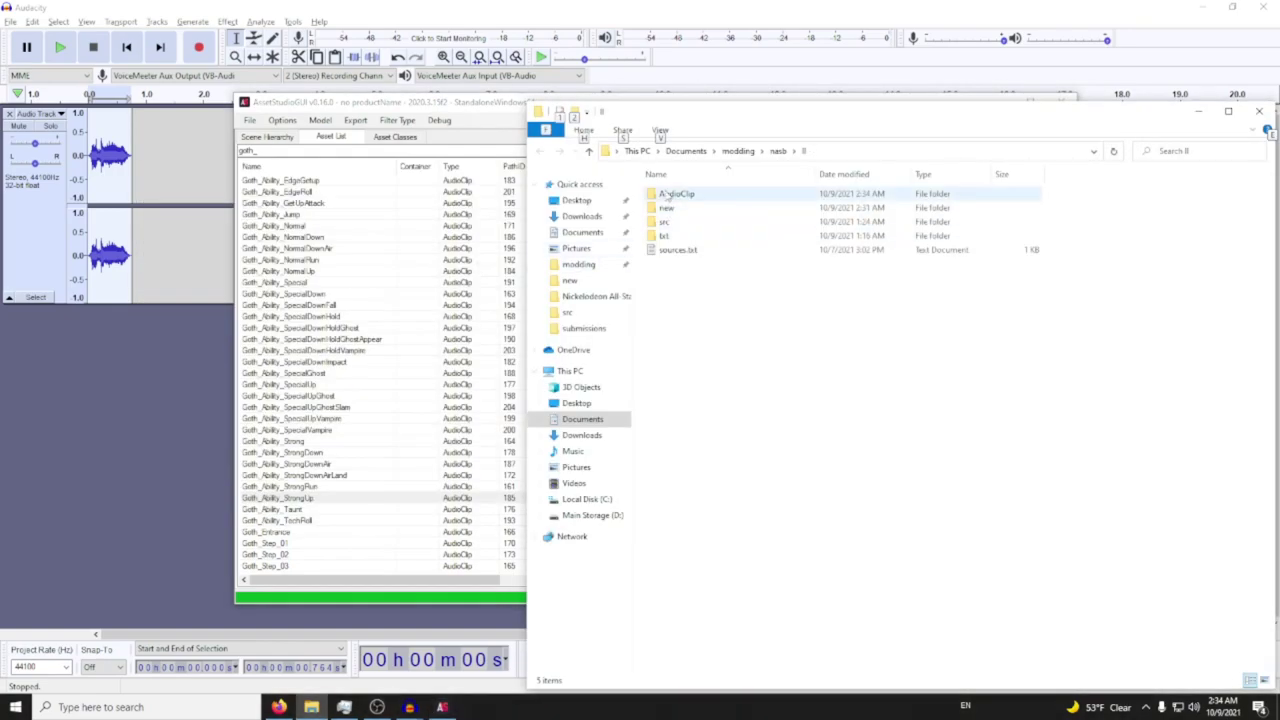
double_click(690, 194)
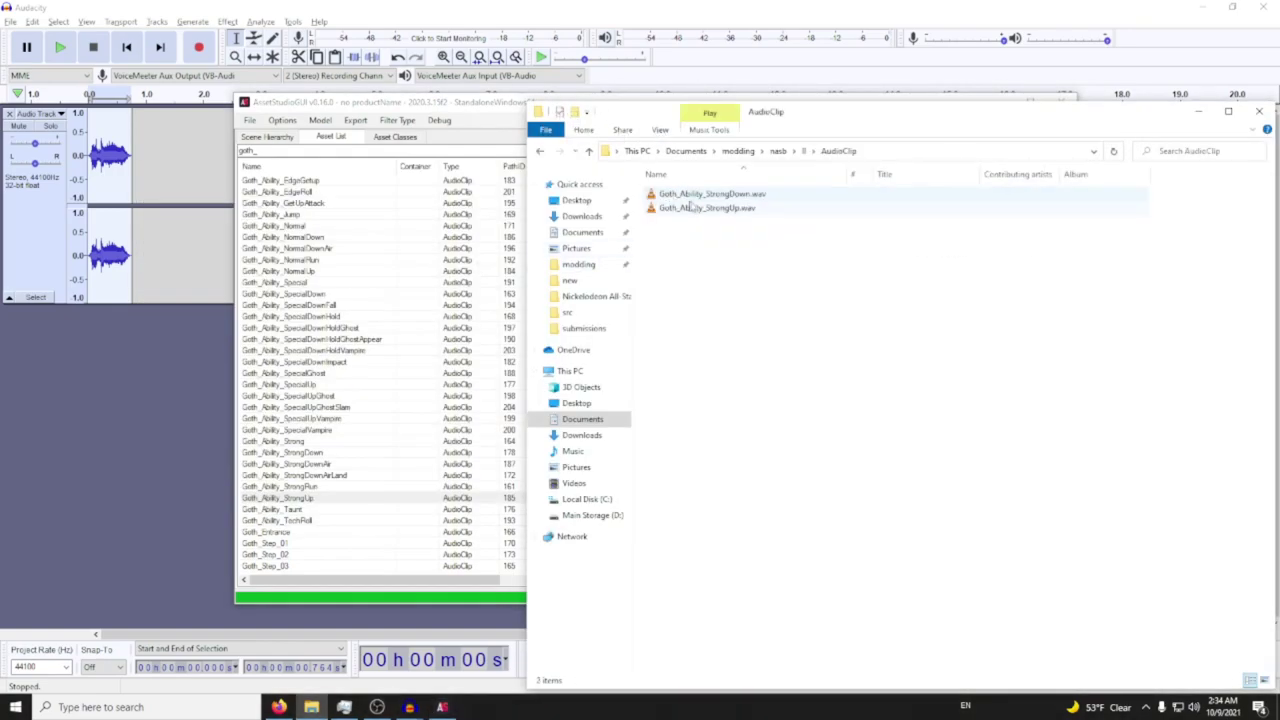
drag(705, 208, 150, 362)
key(space)
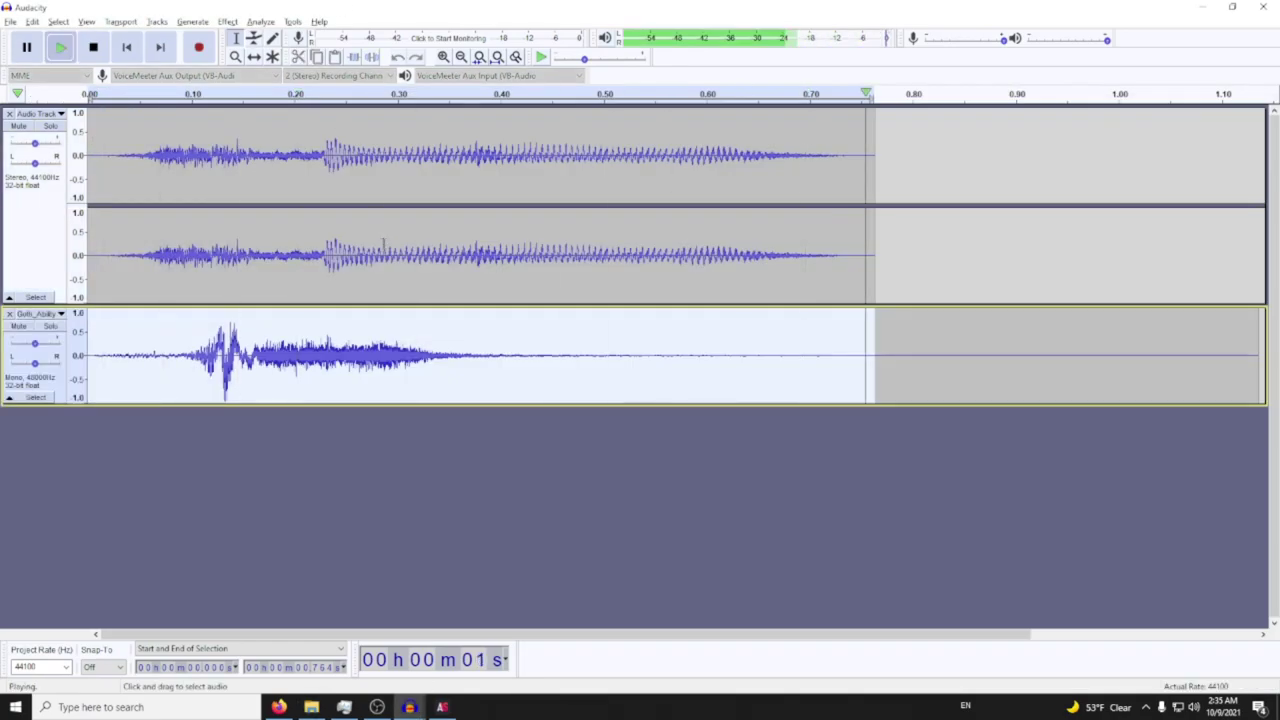
scroll(376, 233, down, 2)
key(space)
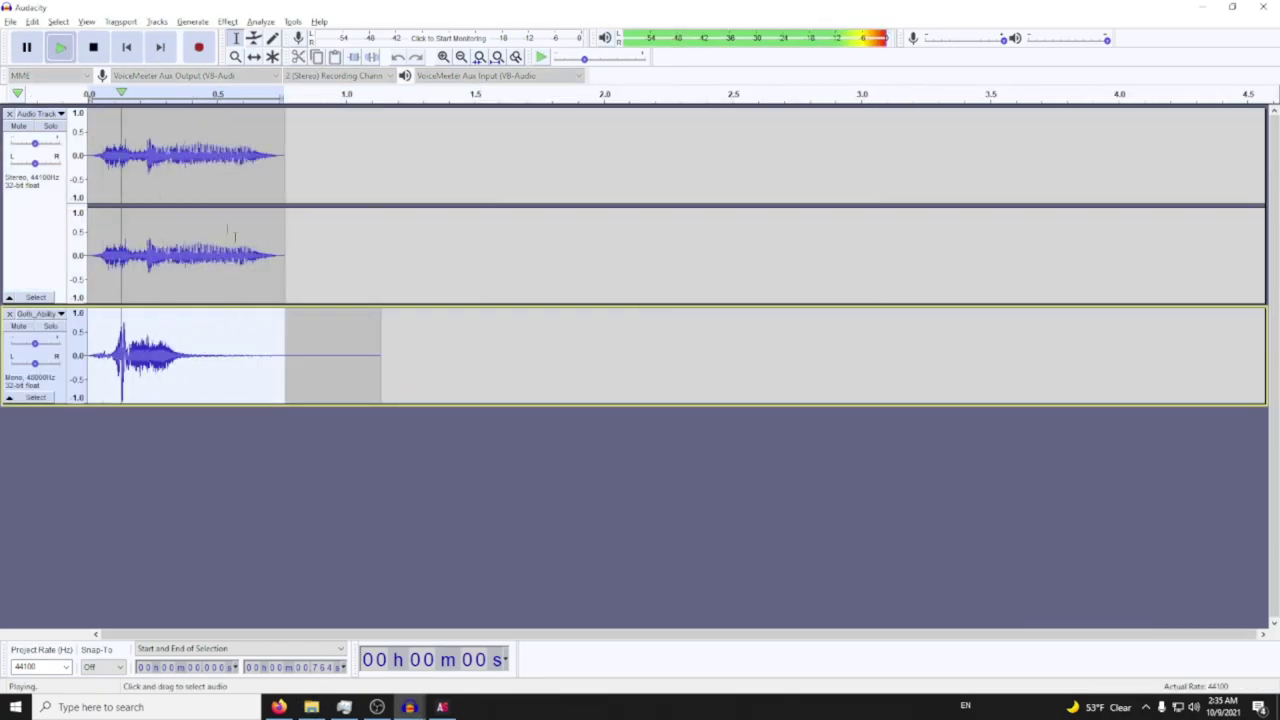
Try amplifying the voice clip by the default amount and play it against the game sound
drag(285, 230, 88, 230)
click(228, 21)
click(296, 60)
key(Return)
key(space)
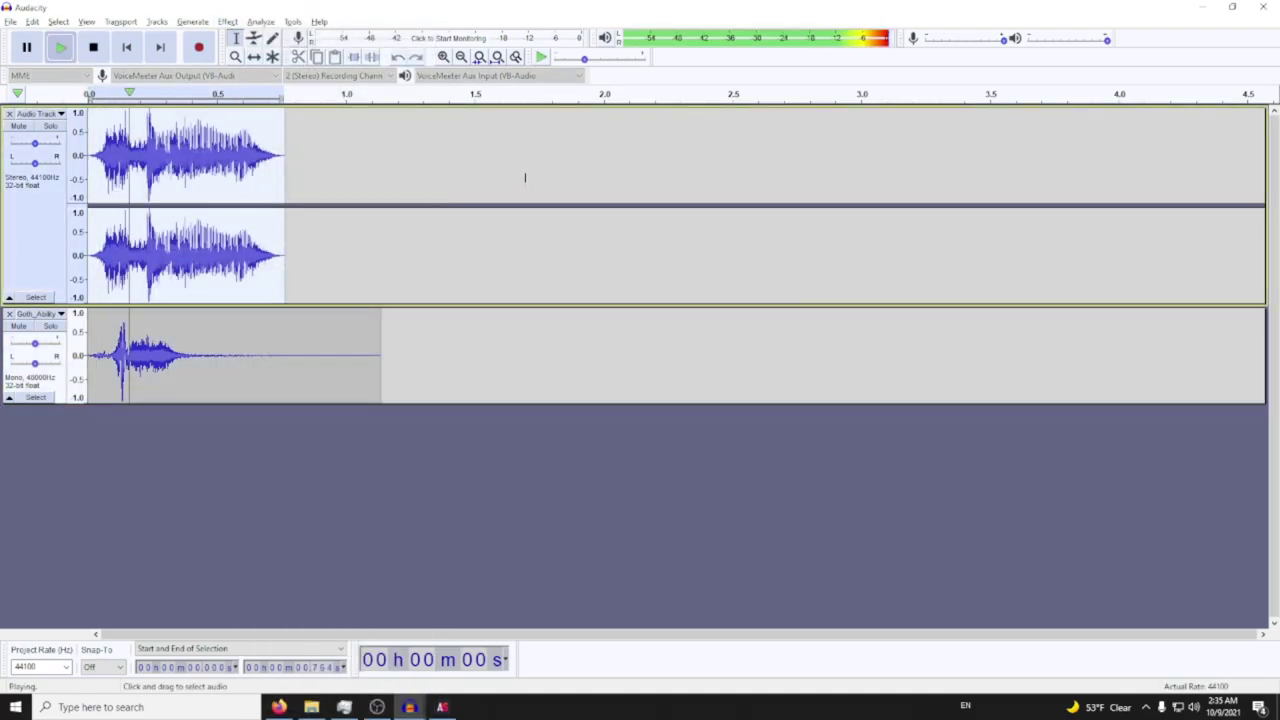
key(ctrl+z)
Try amplifying the voice clip by 11 dB
click(228, 22)
click(273, 60)
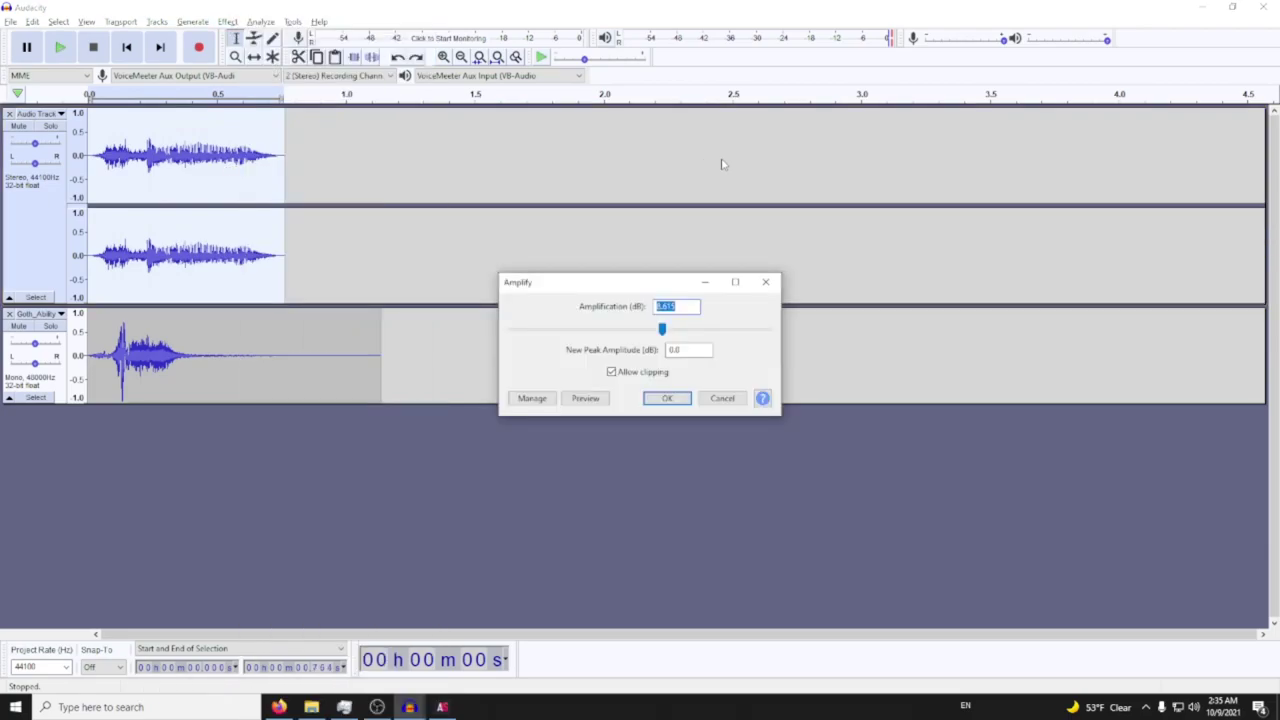
text(11)
key(Return)
key(space)
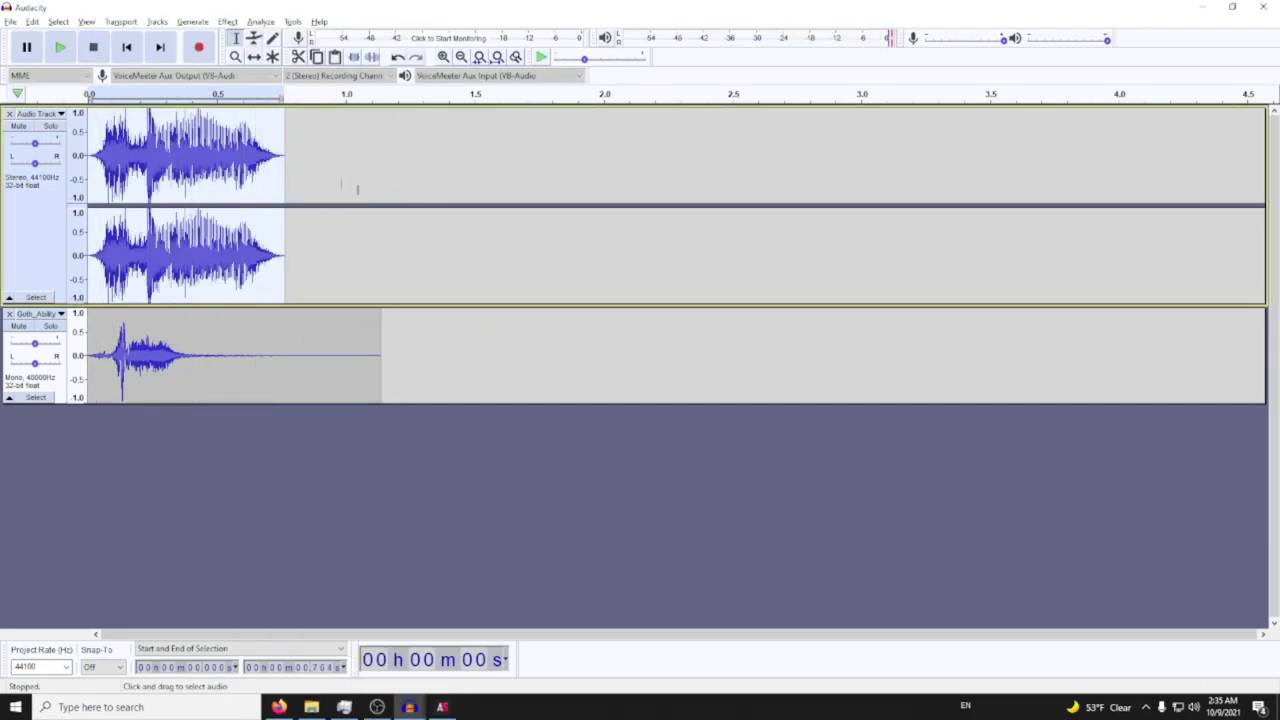
key(ctrl+z)
Amplify the voice clip by 7 dB and play it against the game sound
click(228, 22)
click(273, 58)
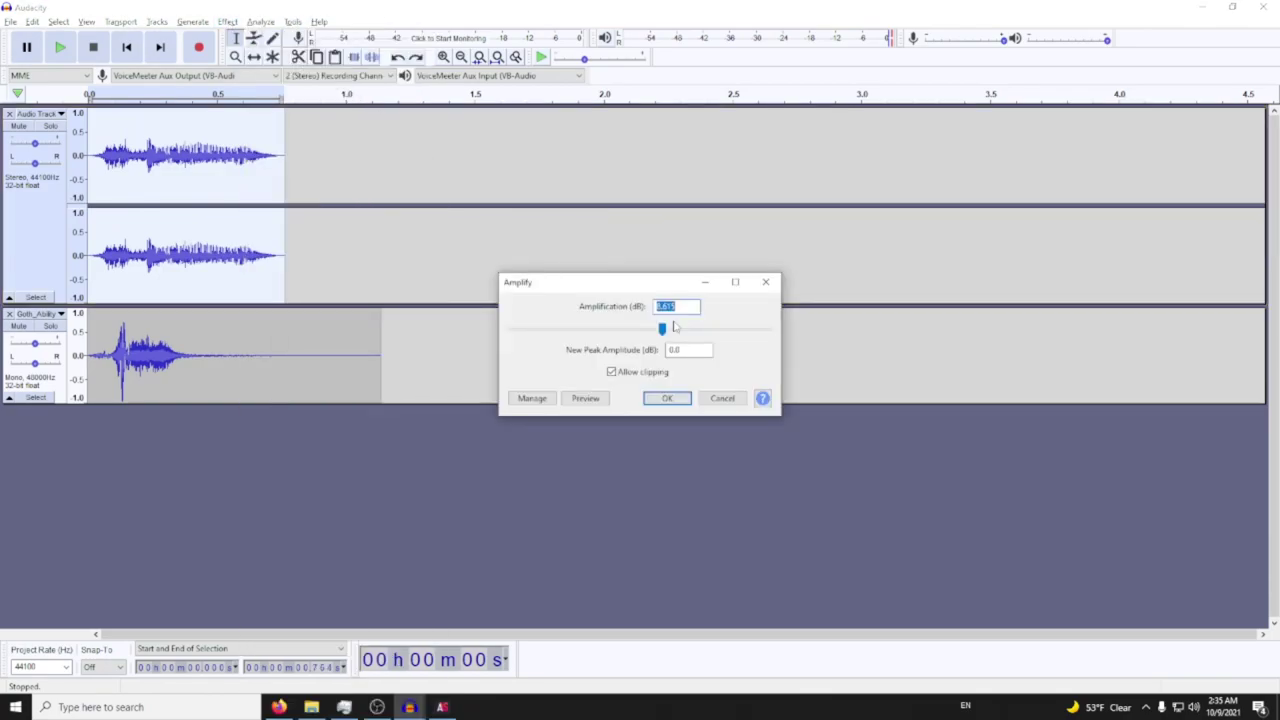
text(7)
key(Return)
key(space)
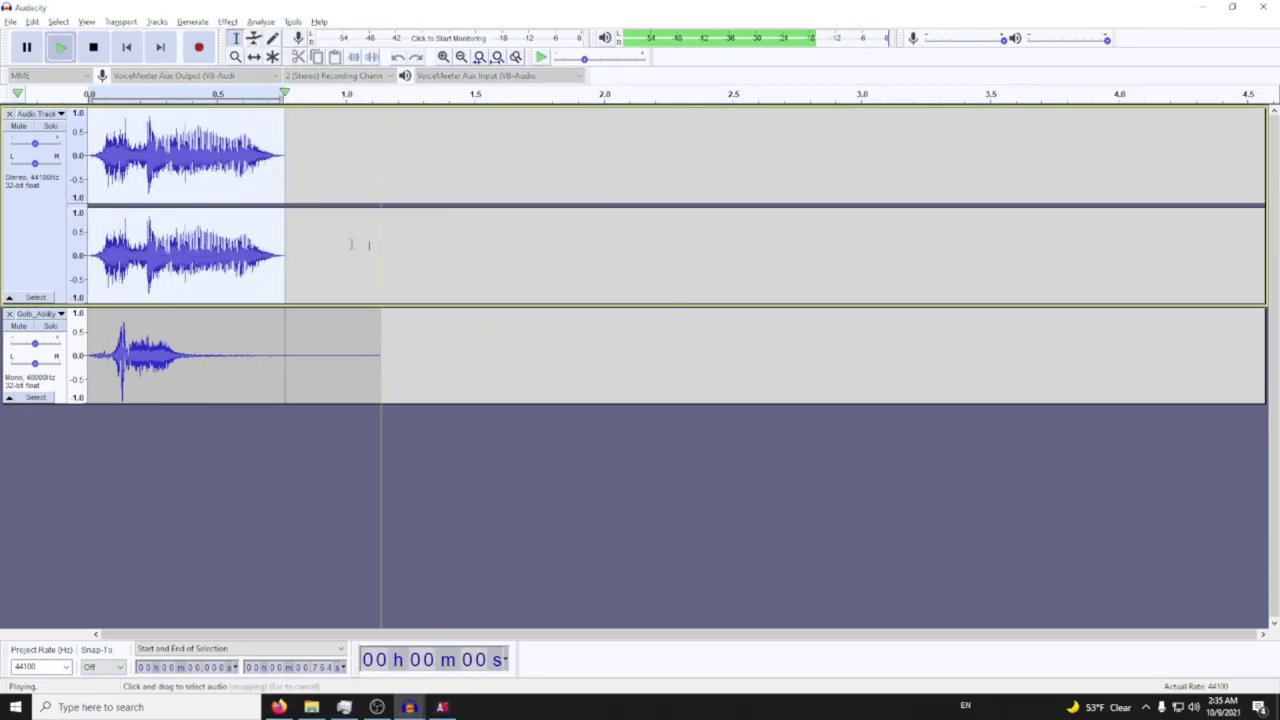
Remove the imported game sound track and export the voice clip as an OGG file named StrongUp in the new folder
click(289, 149)
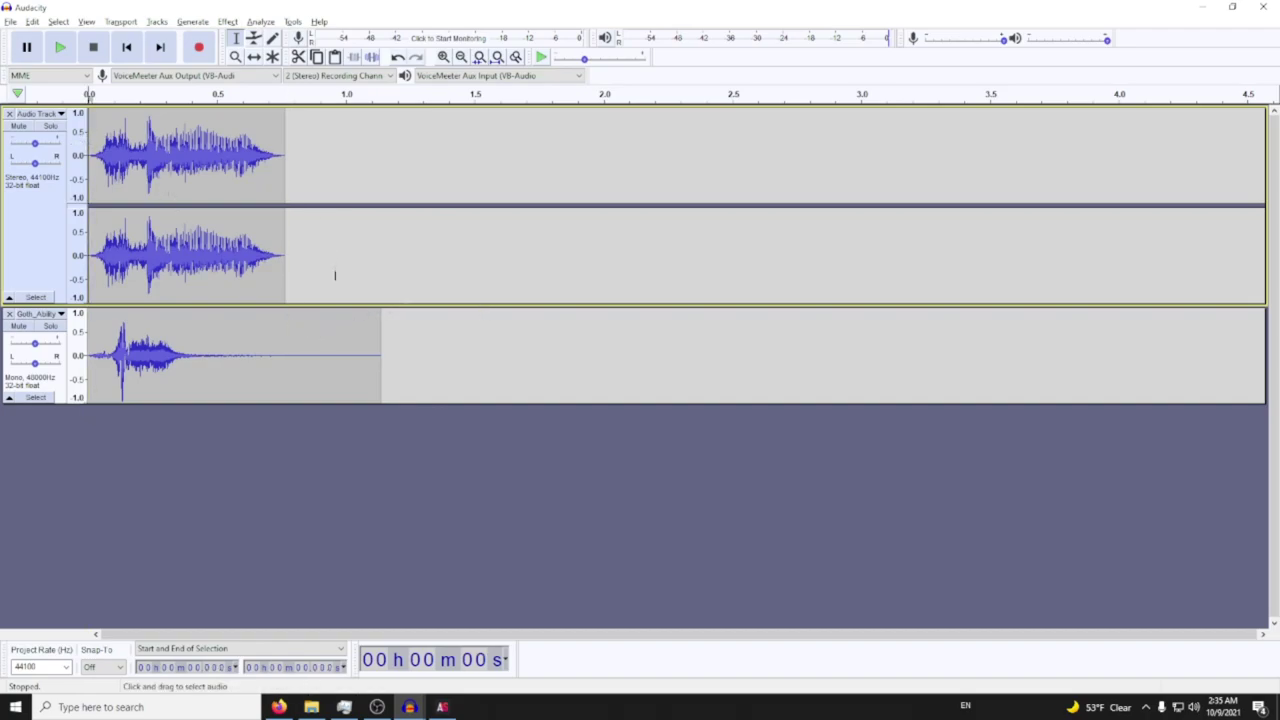
key(alt+Tab)
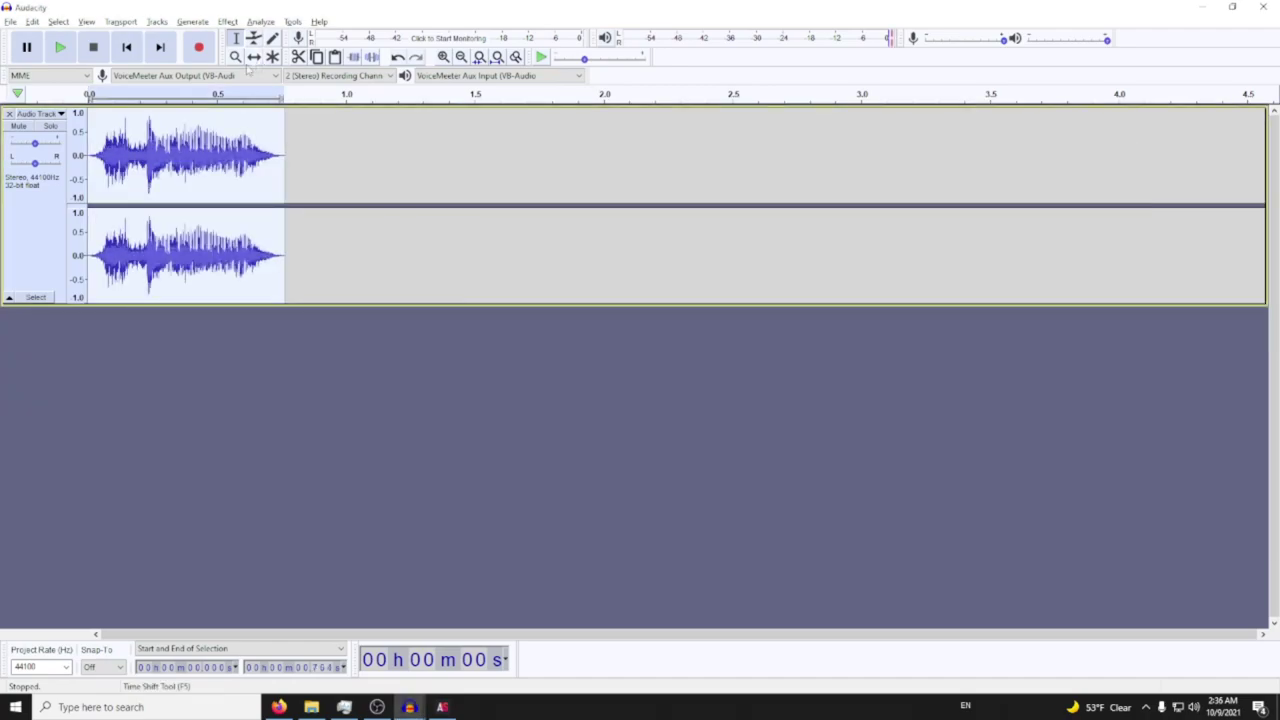
click(9, 22)
mouse_move(48, 122)
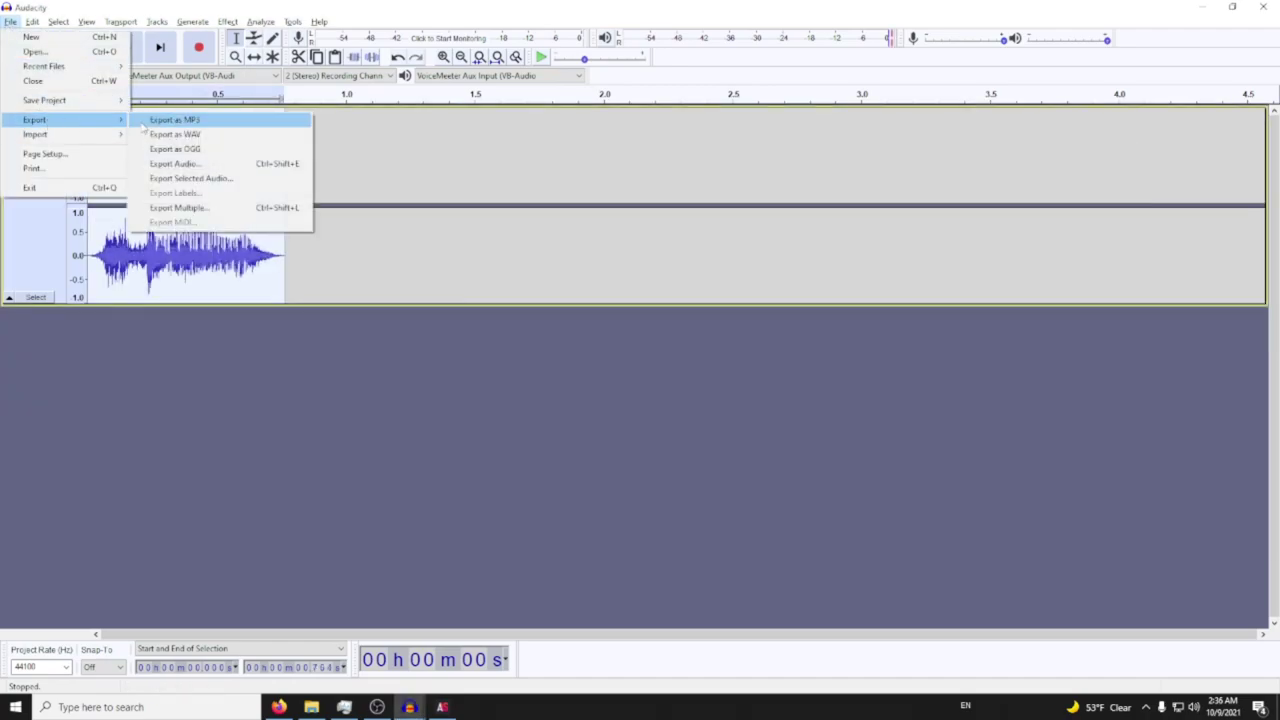
click(200, 148)
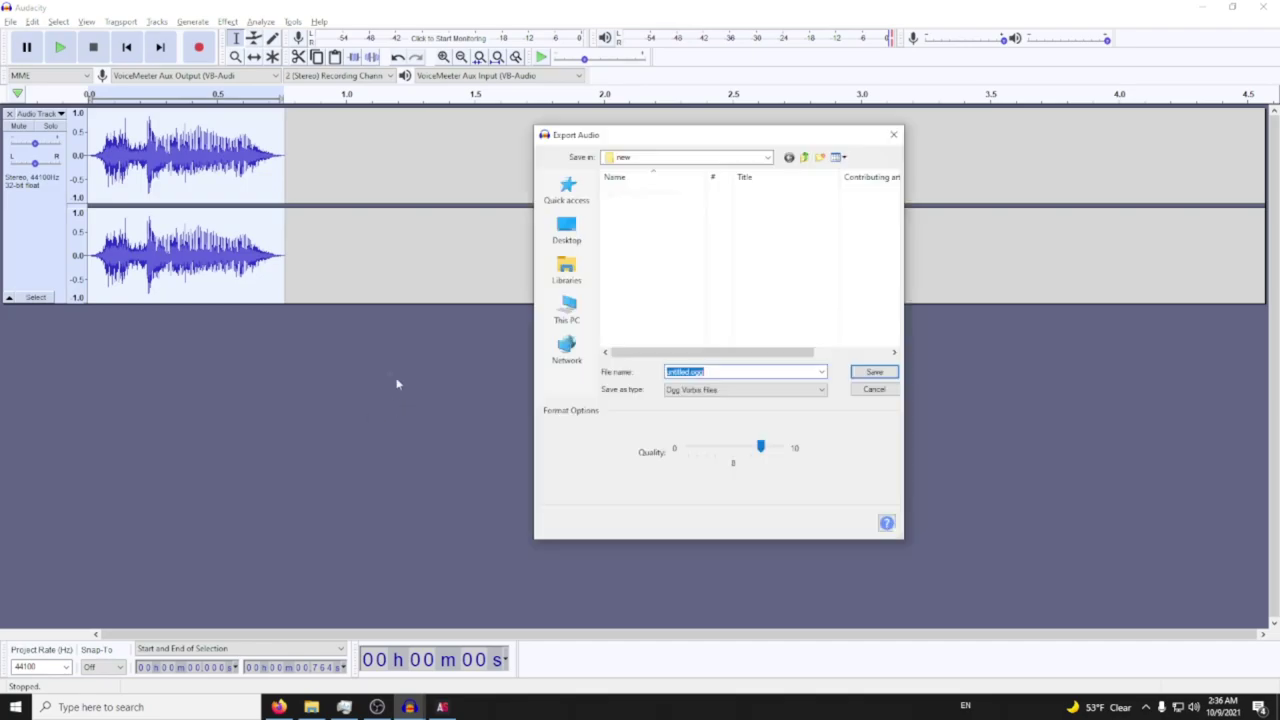
text(StrongUp)
key(Return)
key(Return)
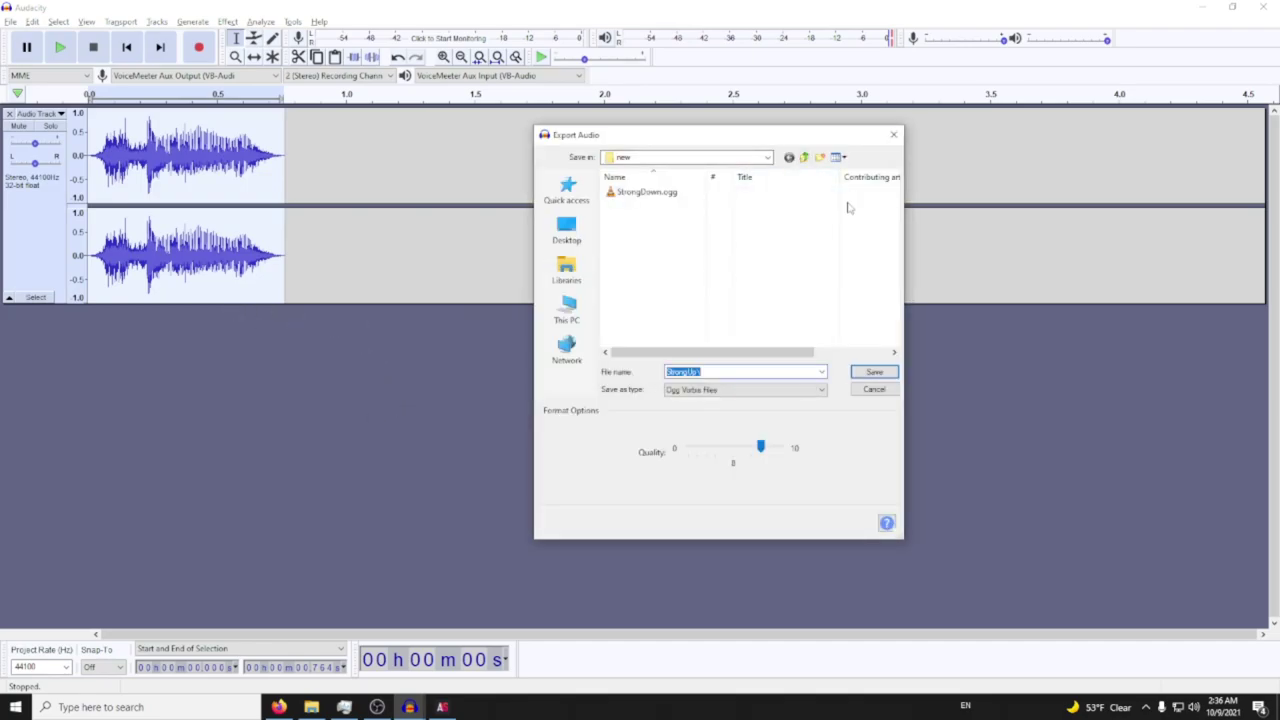
key(Return)
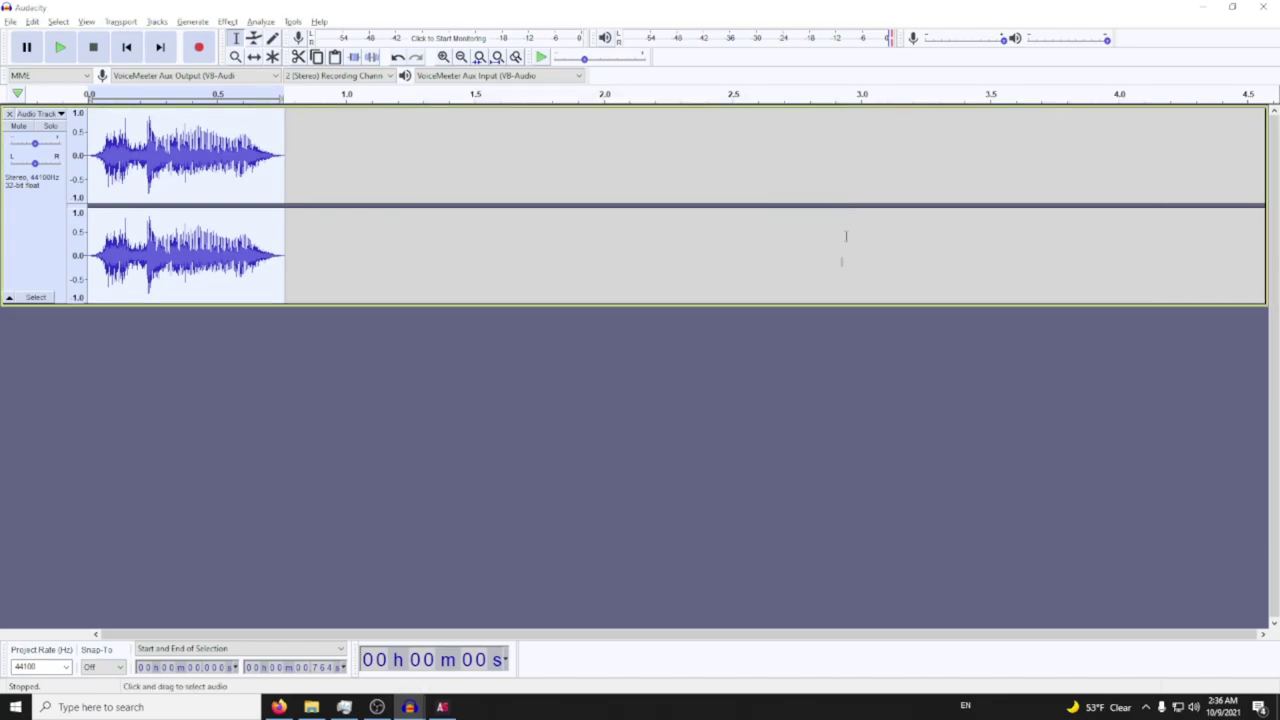
Return to the character's folder in File Explorer, then switch to Firefox and check the action names in LucyLoud.txt
key(alt+Tab)
click(808, 151)
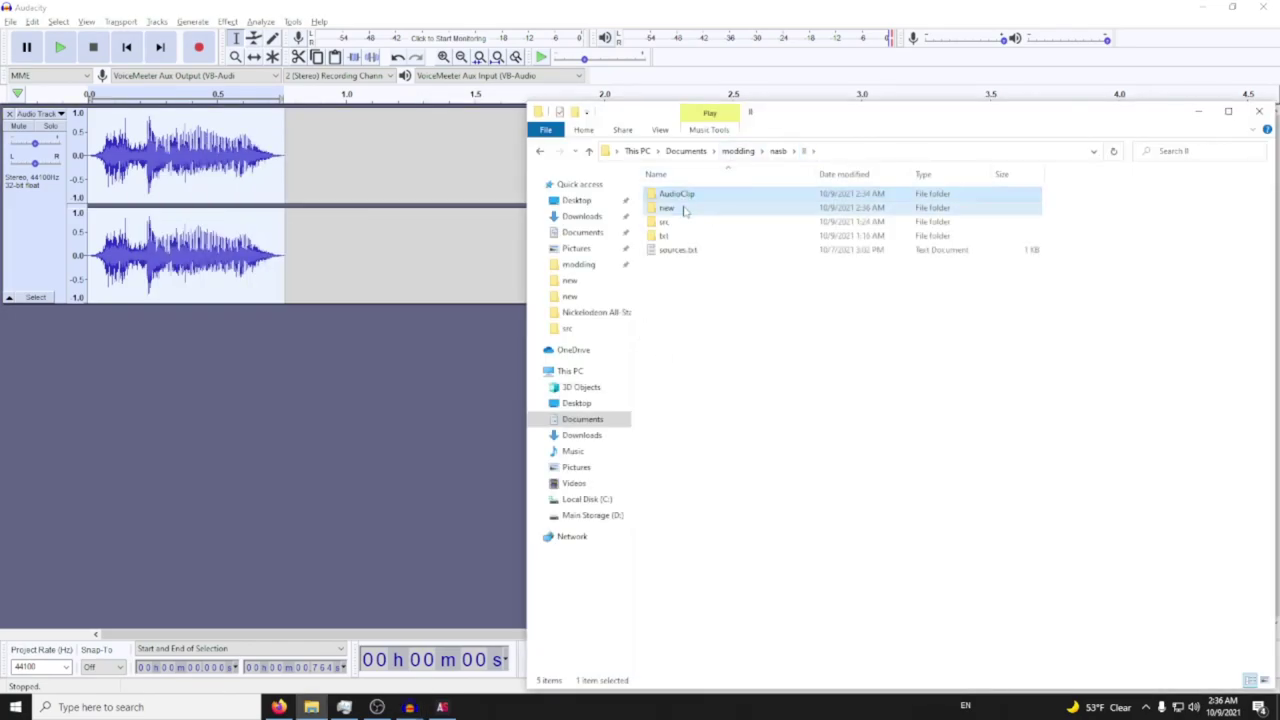
key(alt+Tab)
click(548, 454)
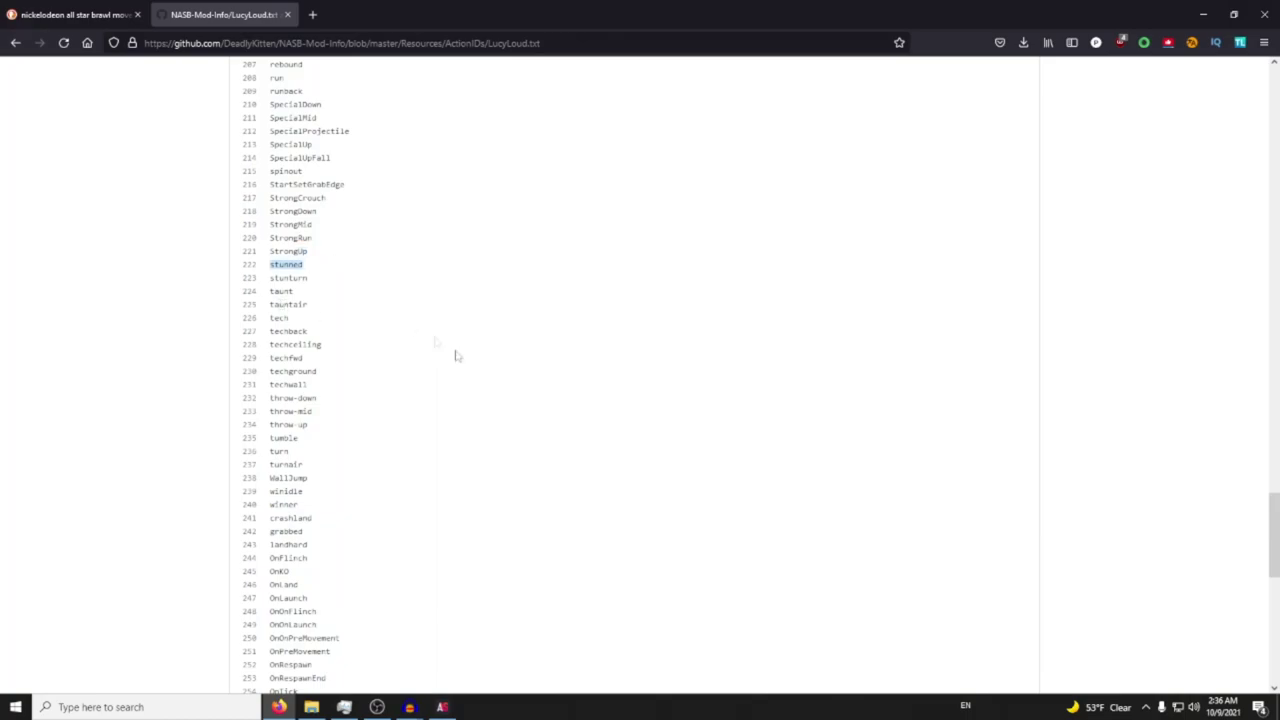
Export the 0.66 s voice clip from Audacity as an OGG file named grab in the new folder, checking LucyLoud.txt for the action name
key(alt+Tab)
key(alt+Tab)
key(alt+Tab)
click(10, 21)
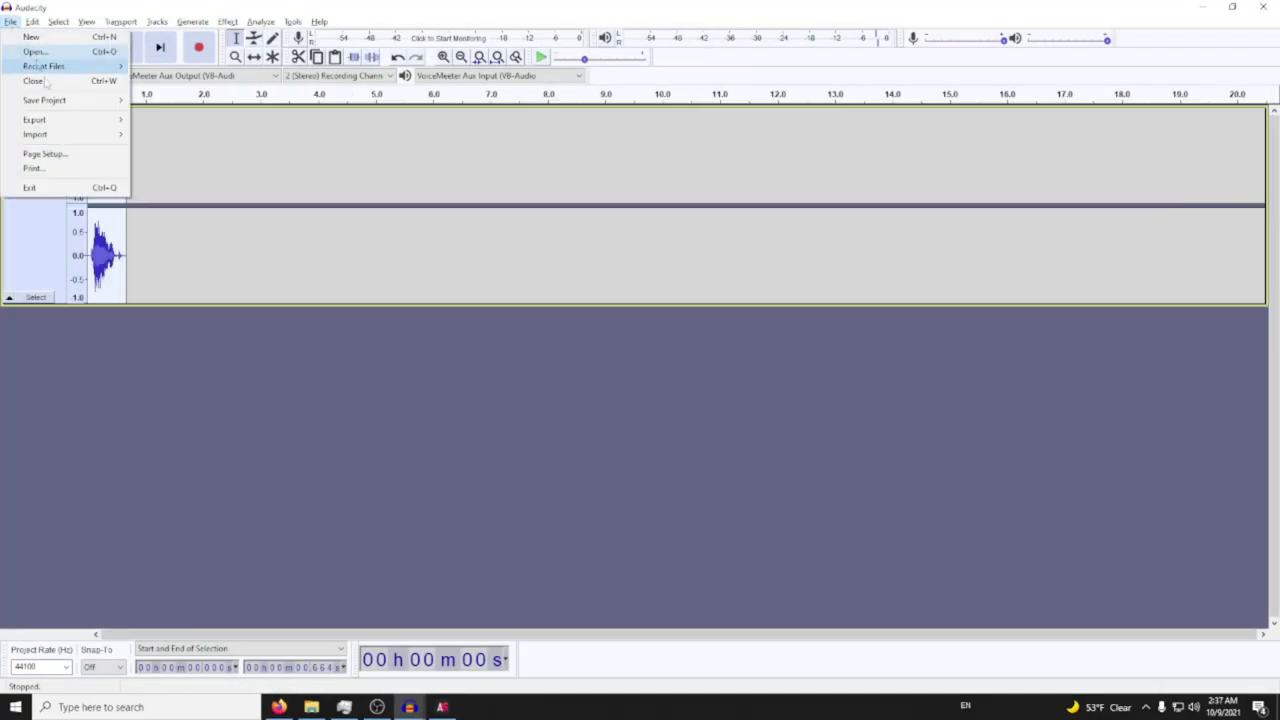
mouse_move(63, 121)
click(191, 149)
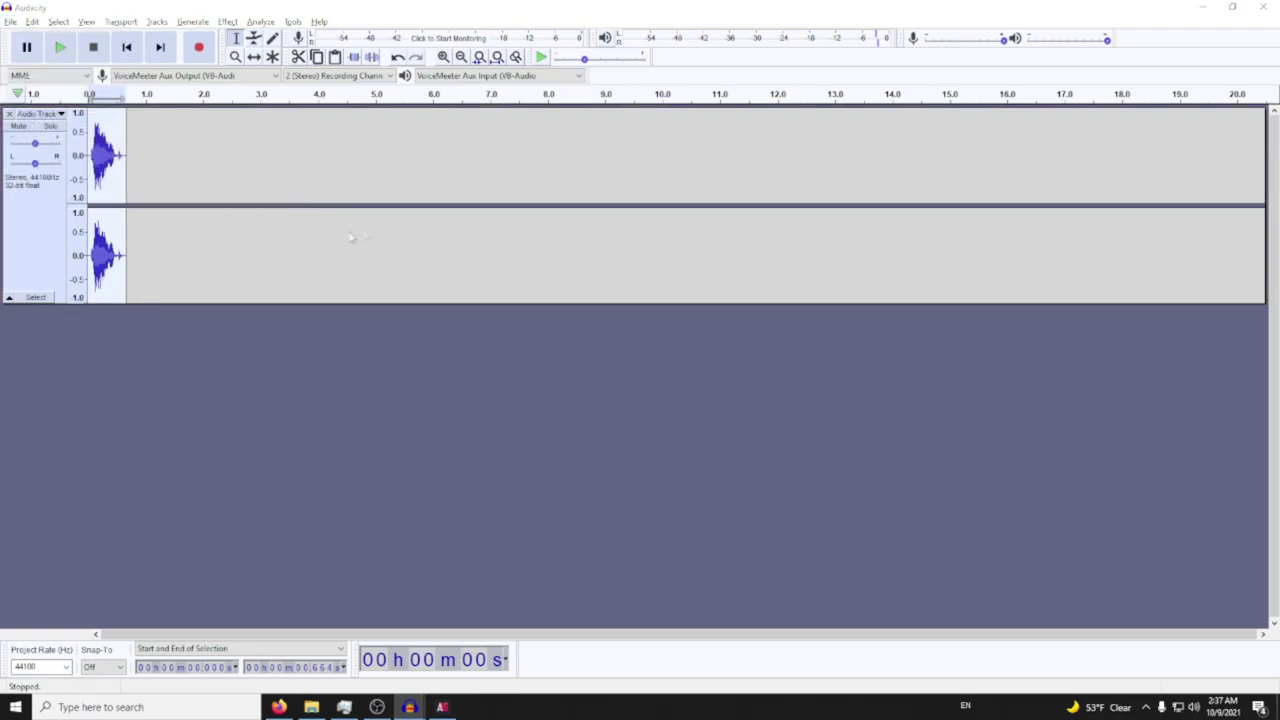
key(alt+Tab)
key(Tab)
key(Tab)
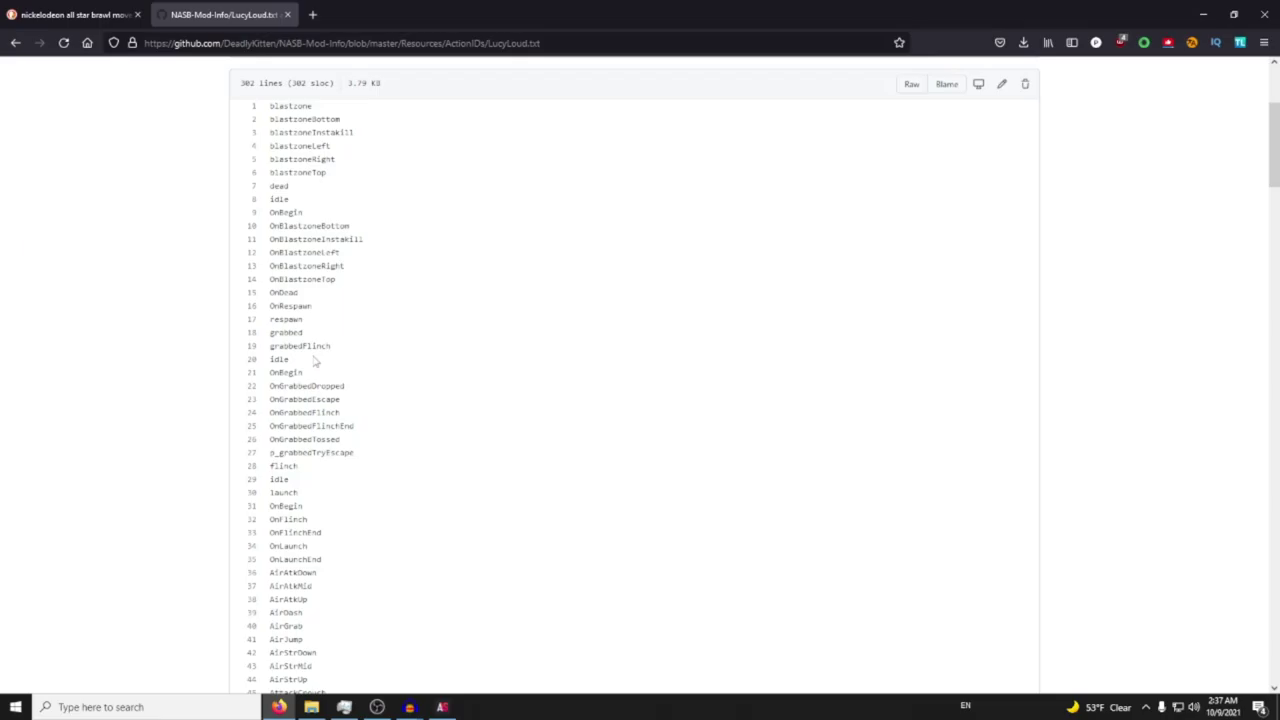
key(alt+Tab)
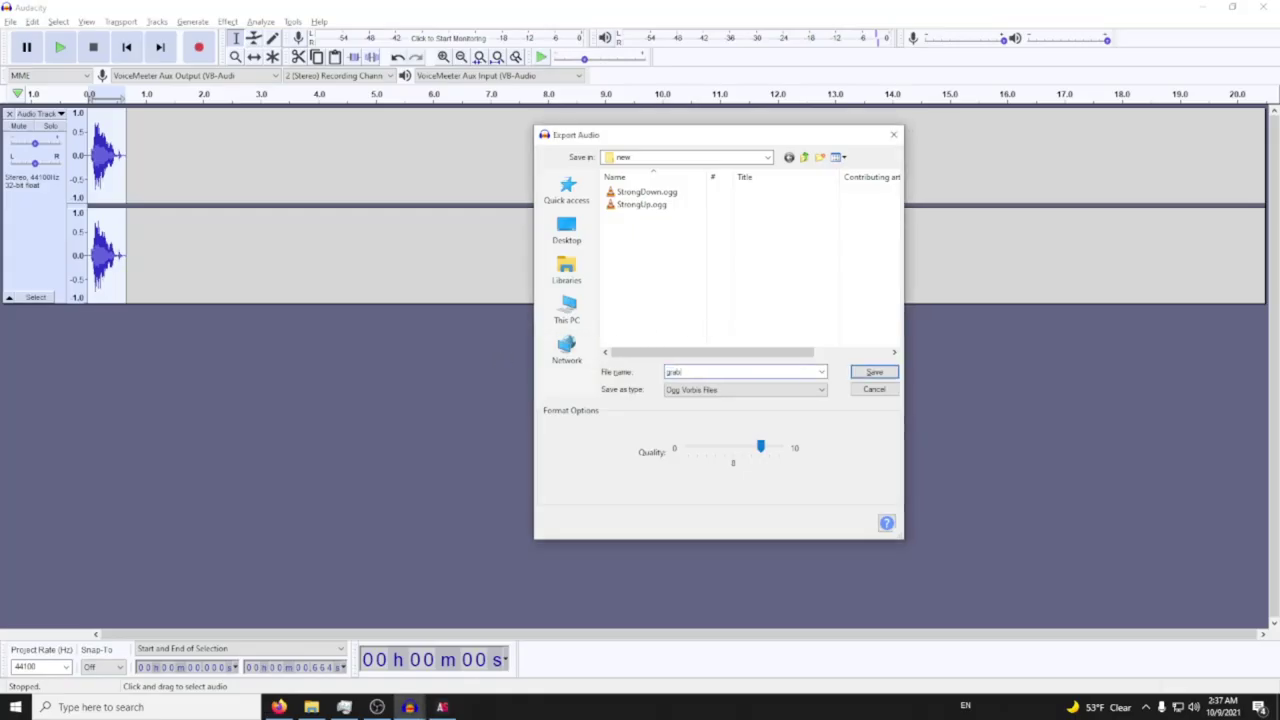
key(Return)
key(Return)
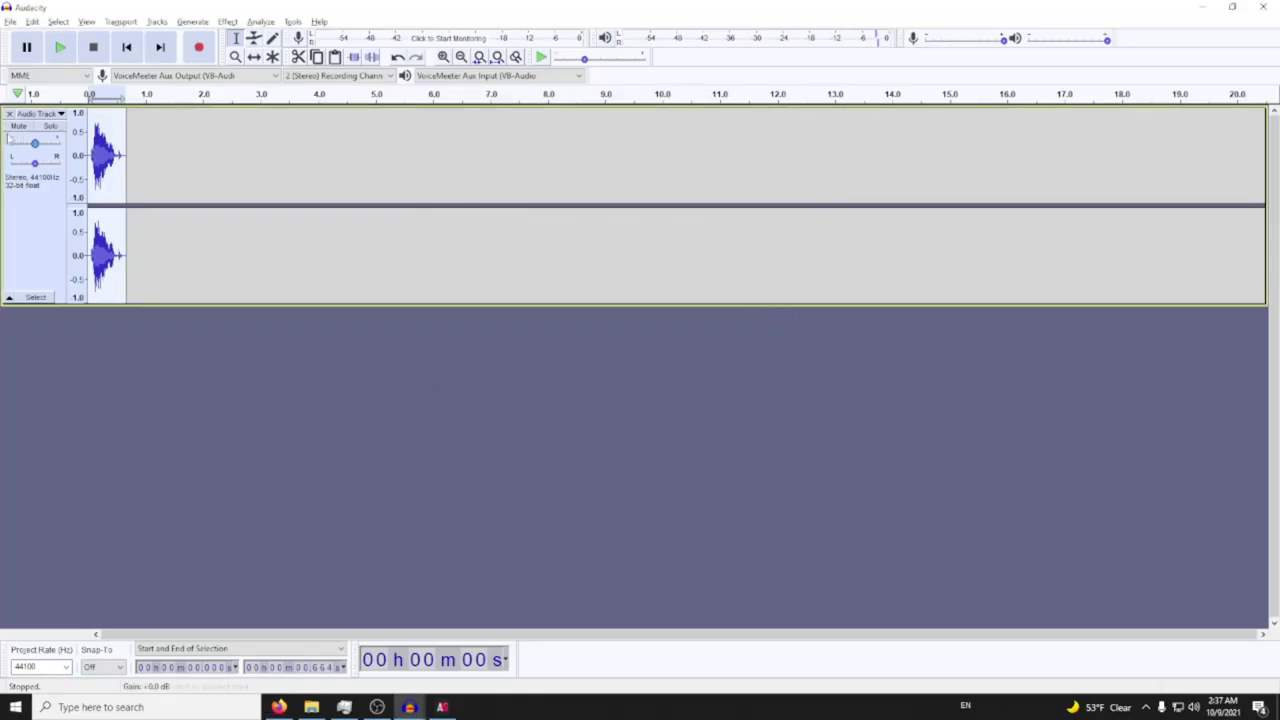
Switch to Nickelodeon All-Star Brawl and start a match as Lucy Loud on Jellyfish Fields to test the new sounds
key(alt+Tab)
key(Tab)
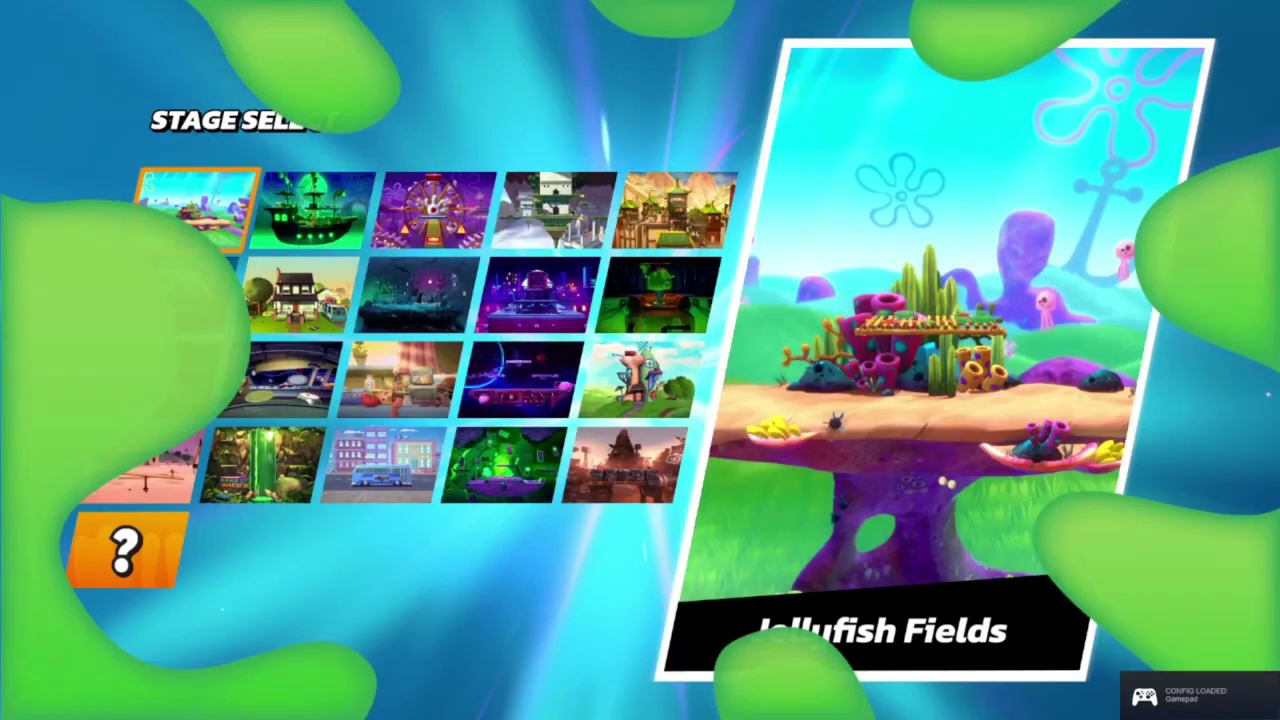
key(Return)
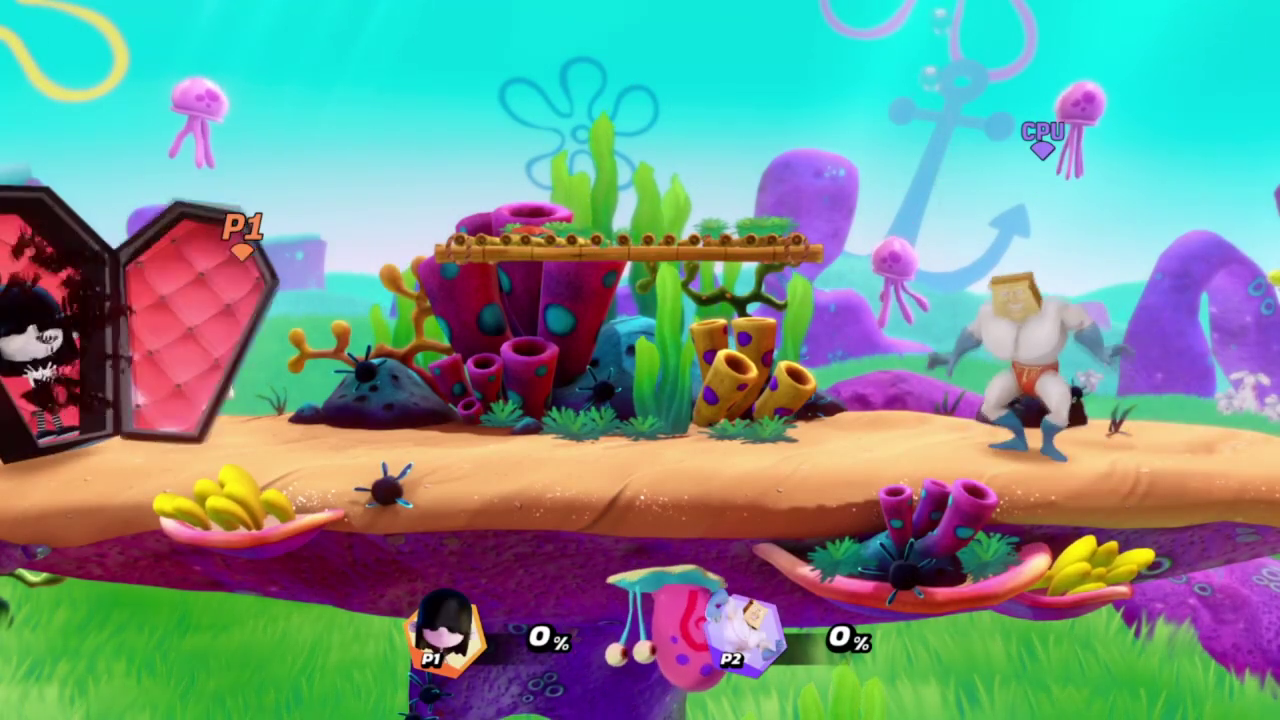
key(a)
key(space)
key(j)
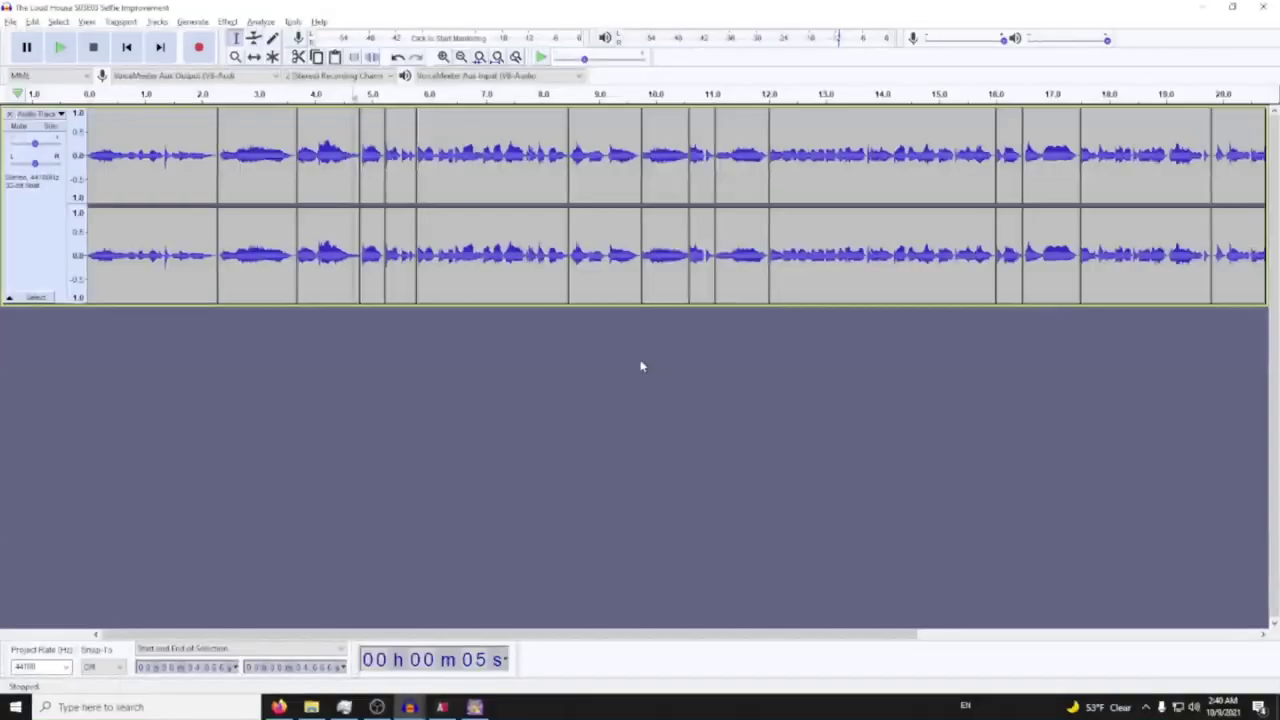
key(space)
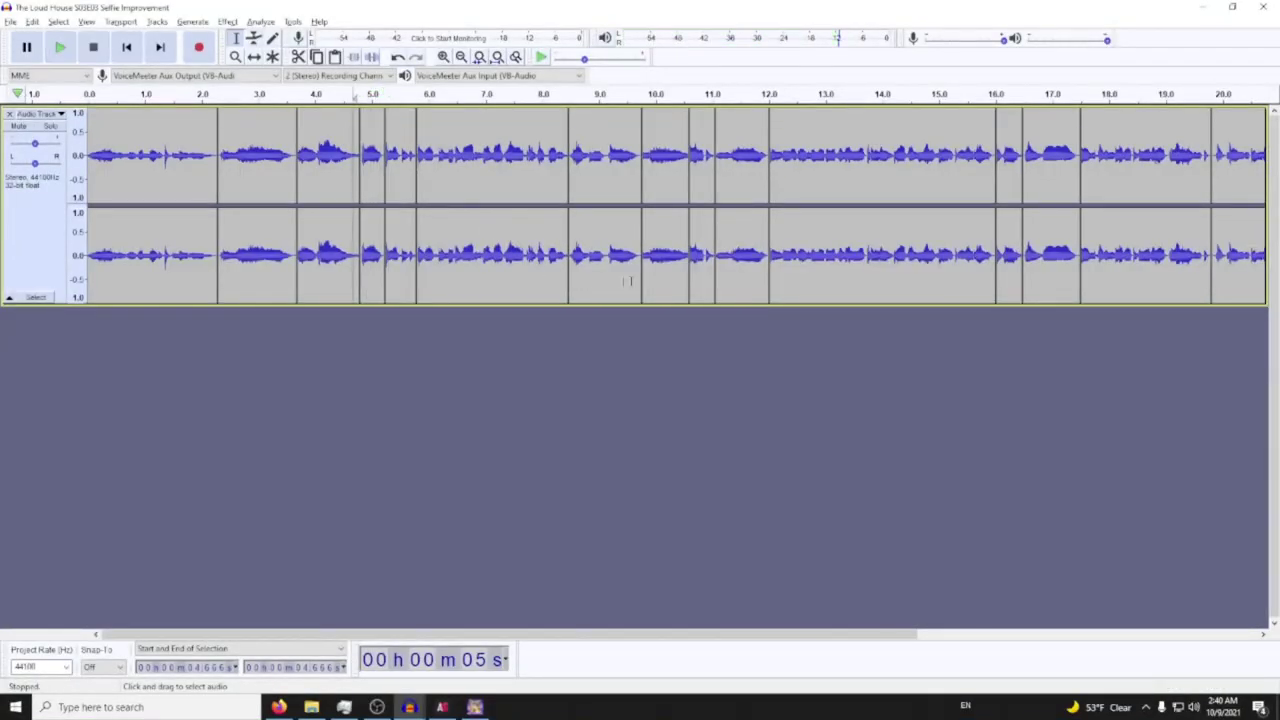
Check the action names in LucyLoud.txt, then select and play the roughly 0.4 s clip near 4.8 s in the Loud House project
key(alt+Tab)
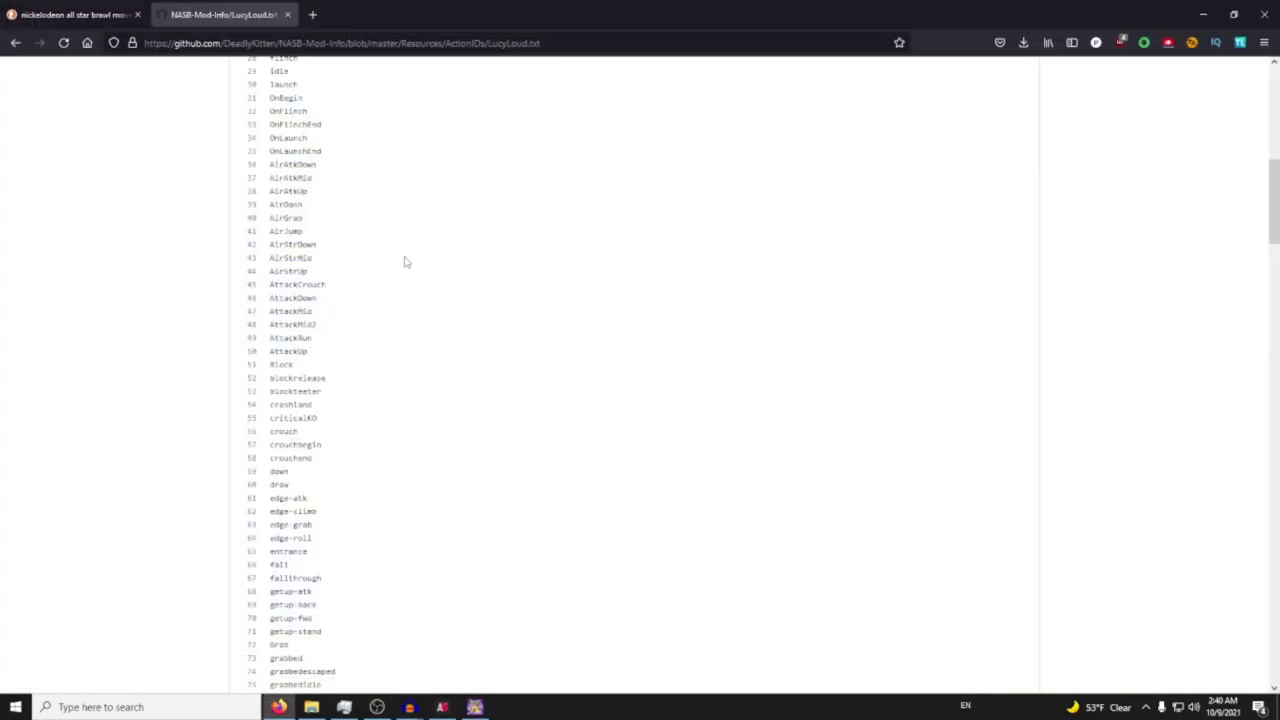
key(alt+Tab)
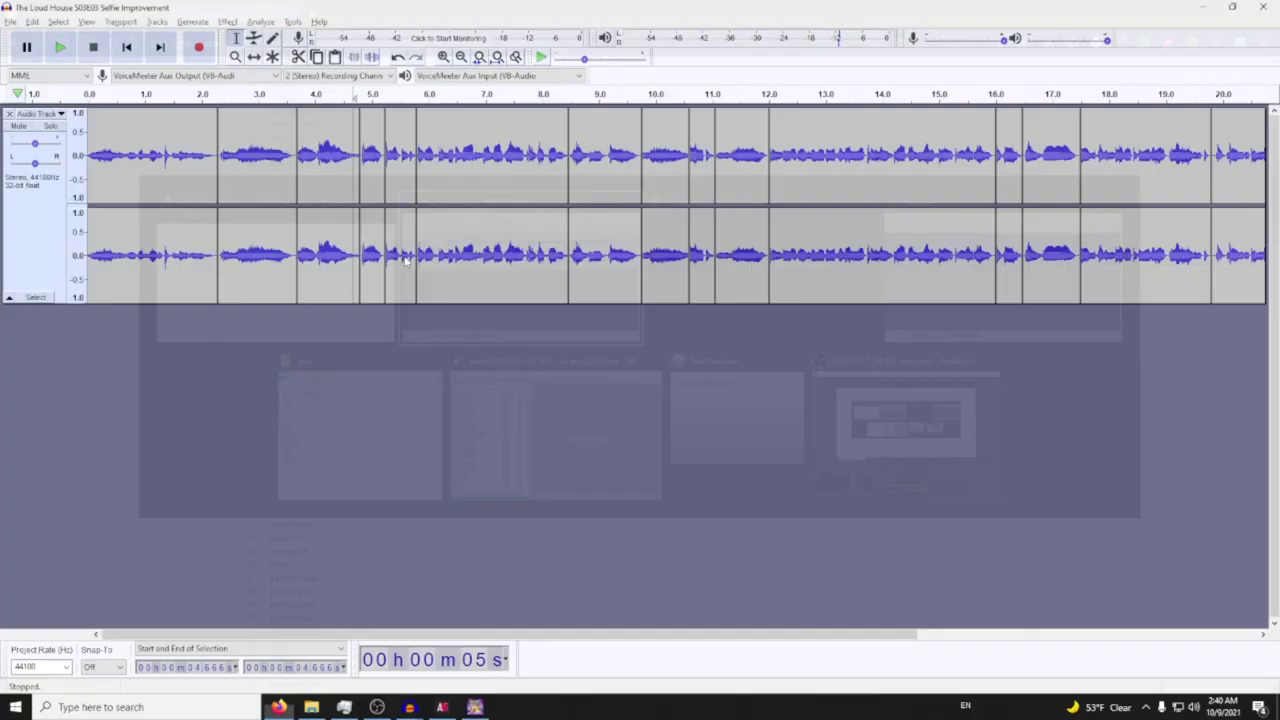
scroll(356, 147, up, 2)
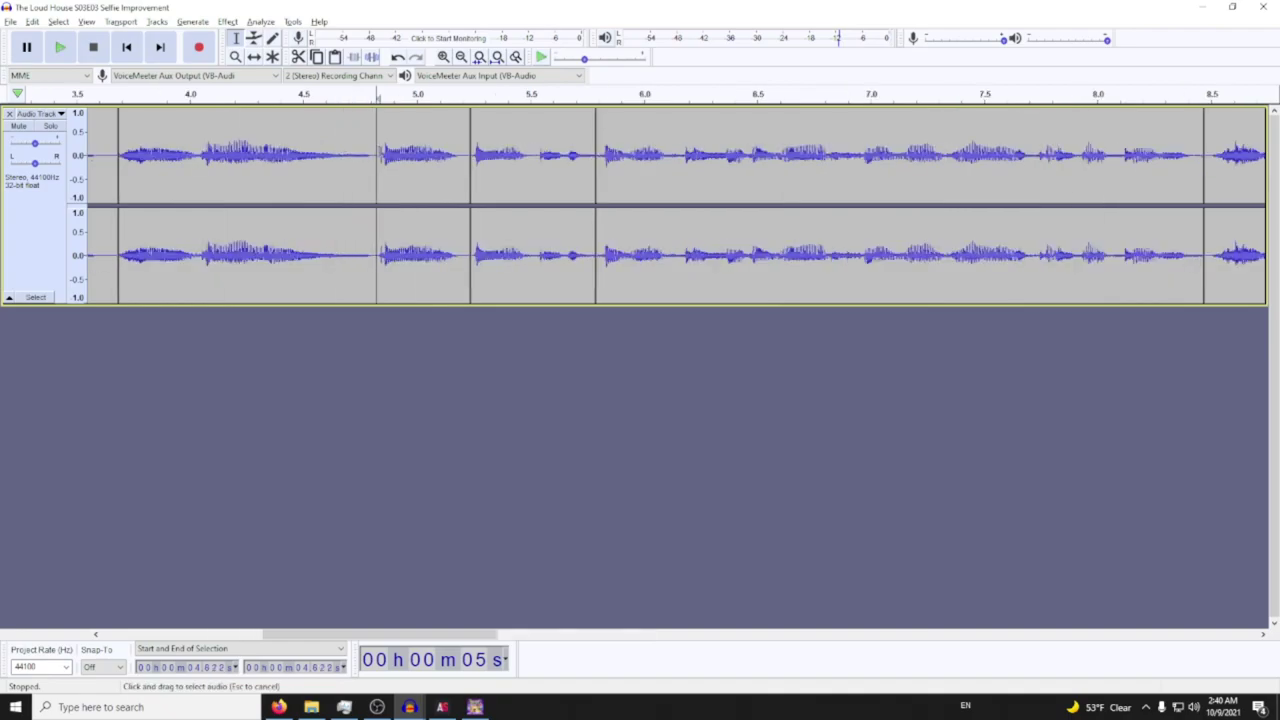
drag(377, 150, 468, 150)
key(space)
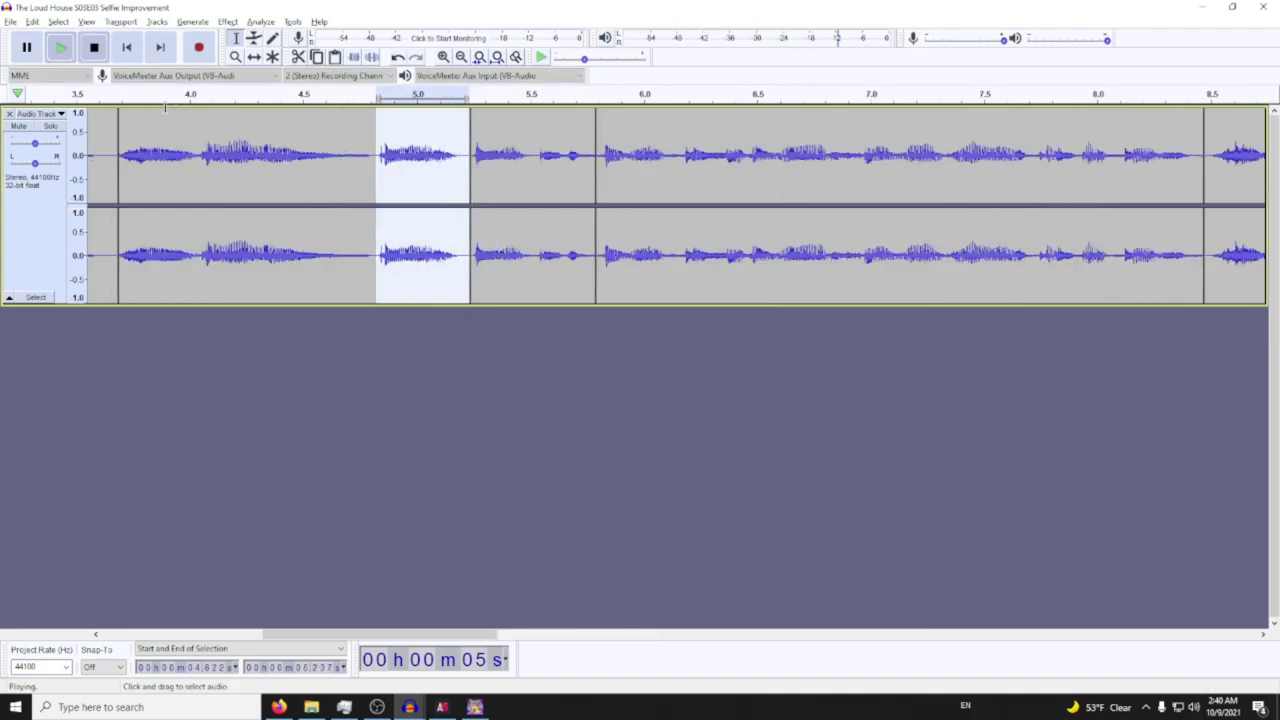
Paste the voice clip into the empty Audacity project, amplify it by 10 dB and play it back
key(alt+Tab)
key(ctrl+v)
click(227, 21)
click(272, 62)
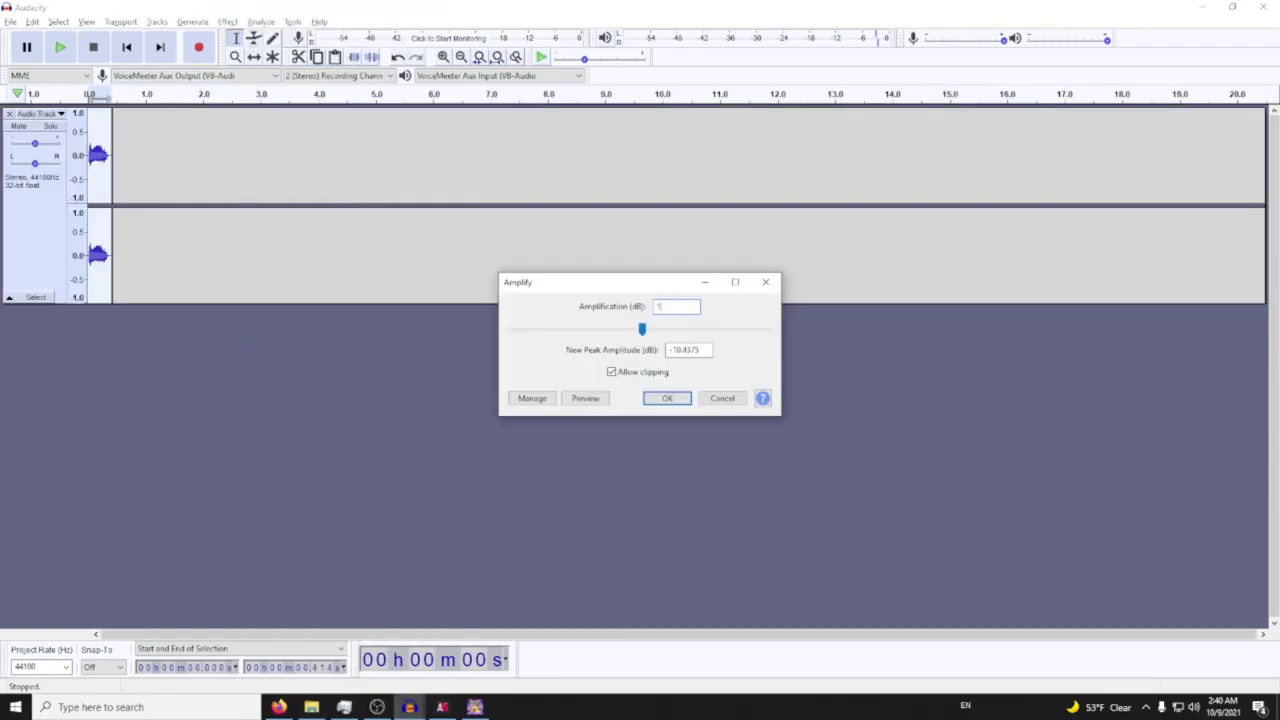
text(0)
key(Return)
key(space)
Export the amplified clip as an OGG file named AirStrMid in the new folder, checking LucyLoud.txt for the action name
click(10, 21)
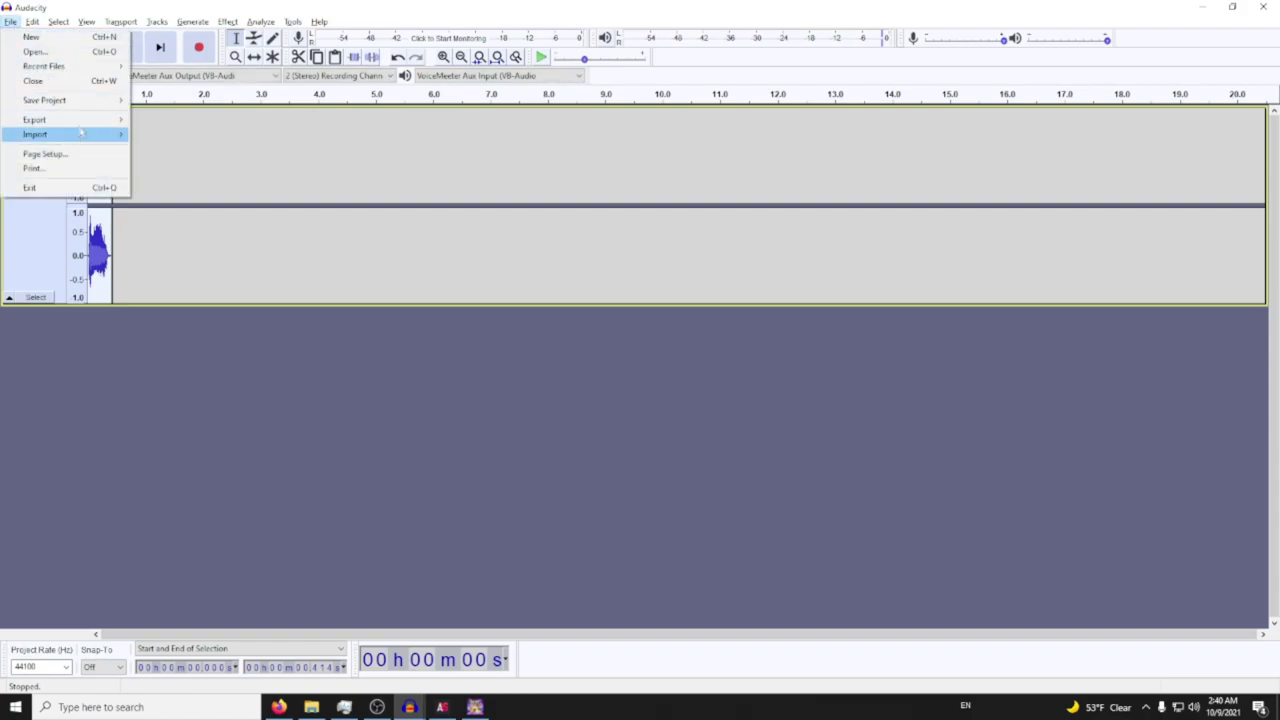
mouse_move(78, 120)
click(192, 148)
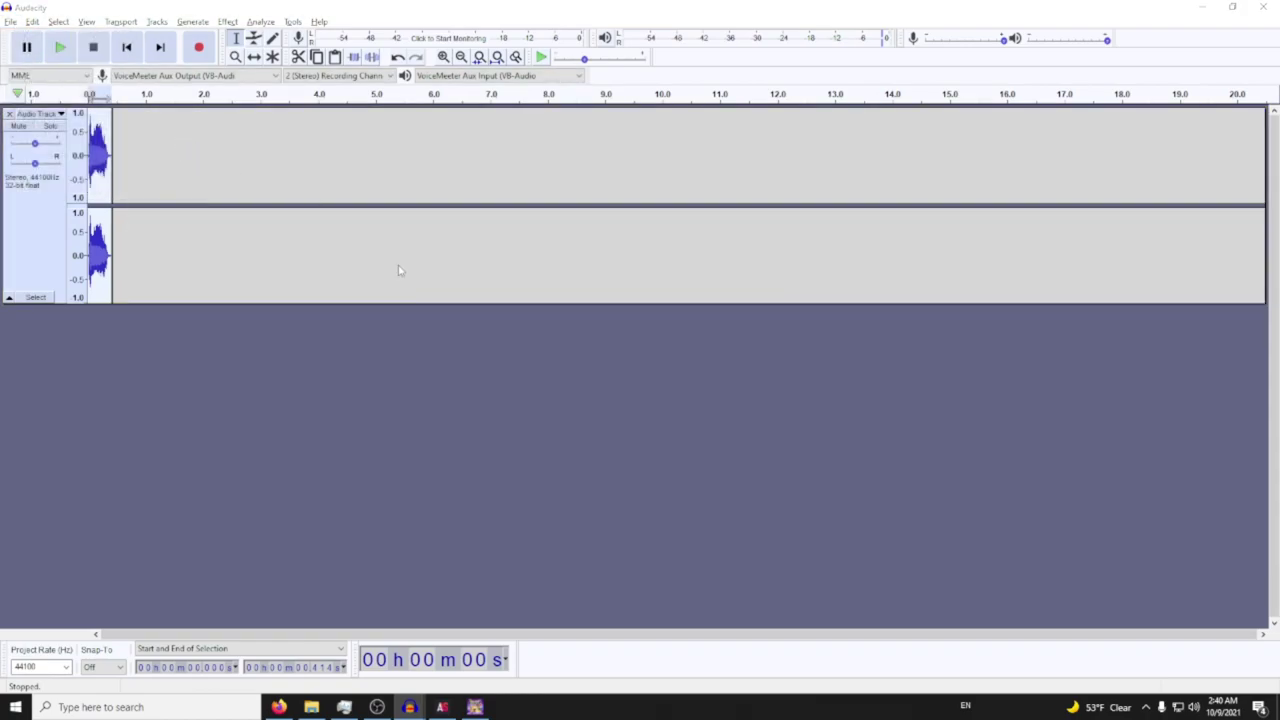
key(alt+Tab)
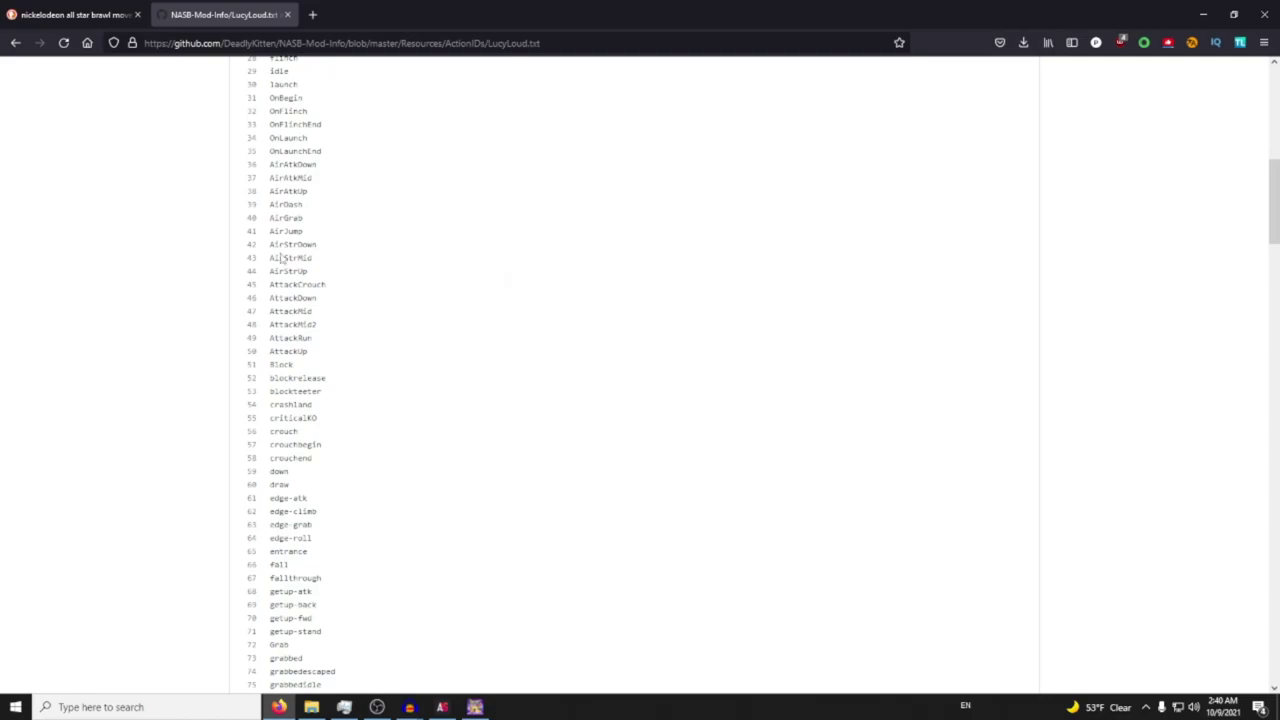
key(alt+Tab)
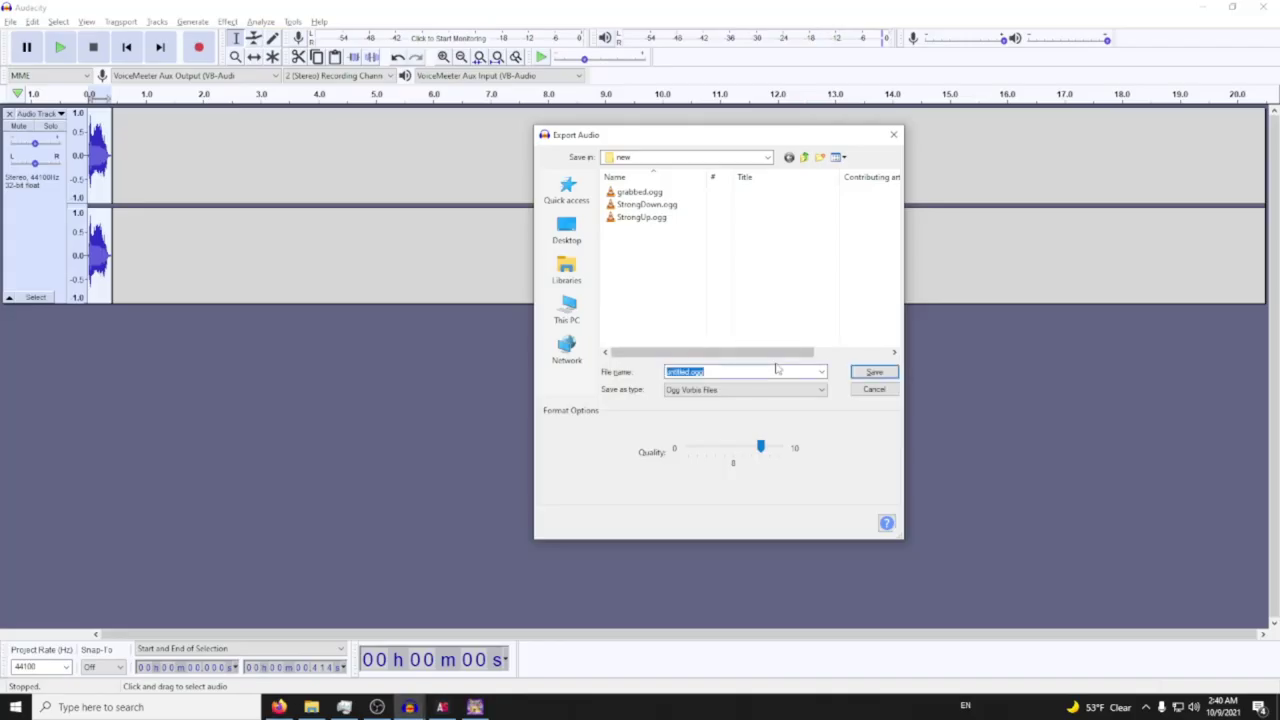
key(Return)
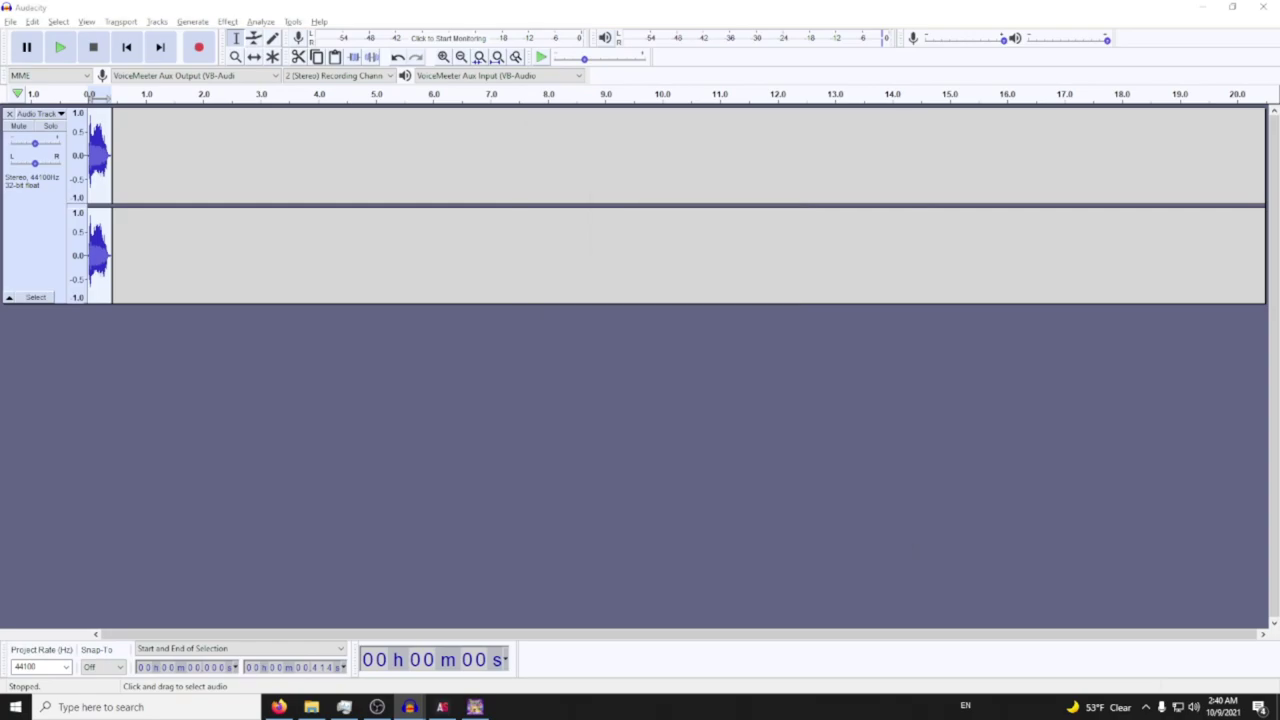
key(Return)
Switch to the new folder in File Explorer and duplicate AirStrMid.ogg there
key(alt+Tab)
click(385, 425)
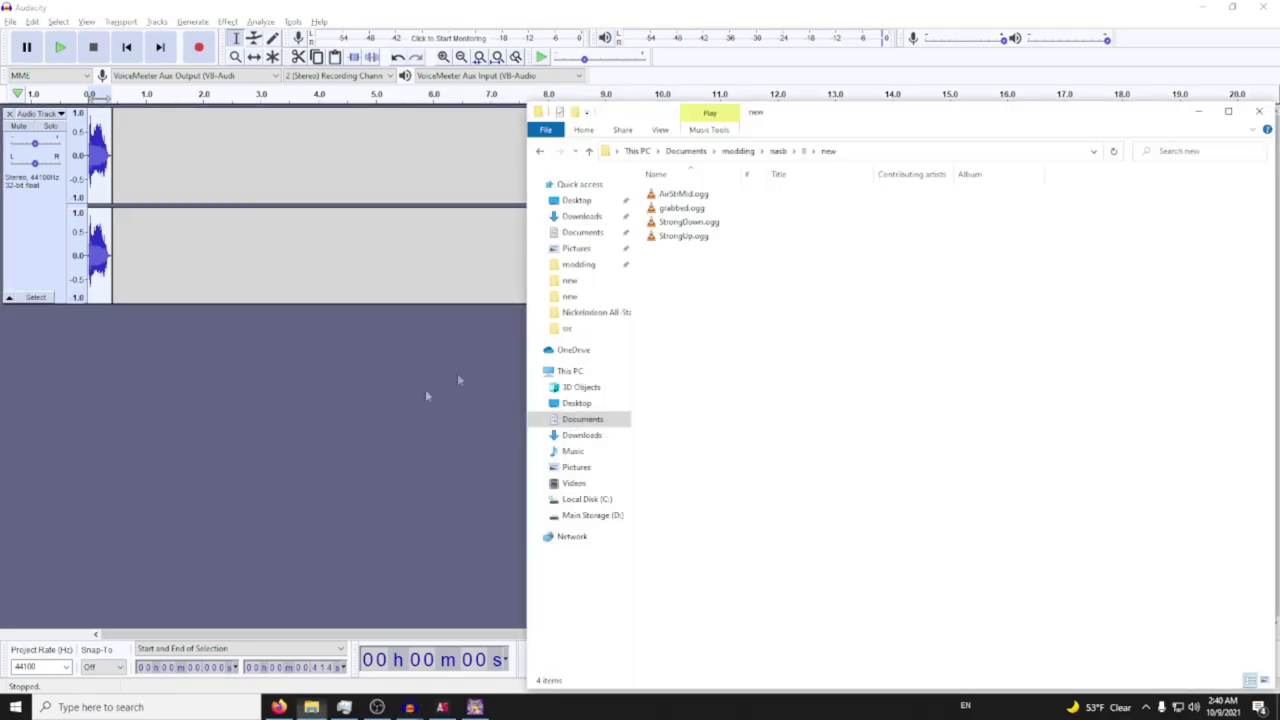
click(683, 197)
key(ctrl+c)
key(ctrl+v)
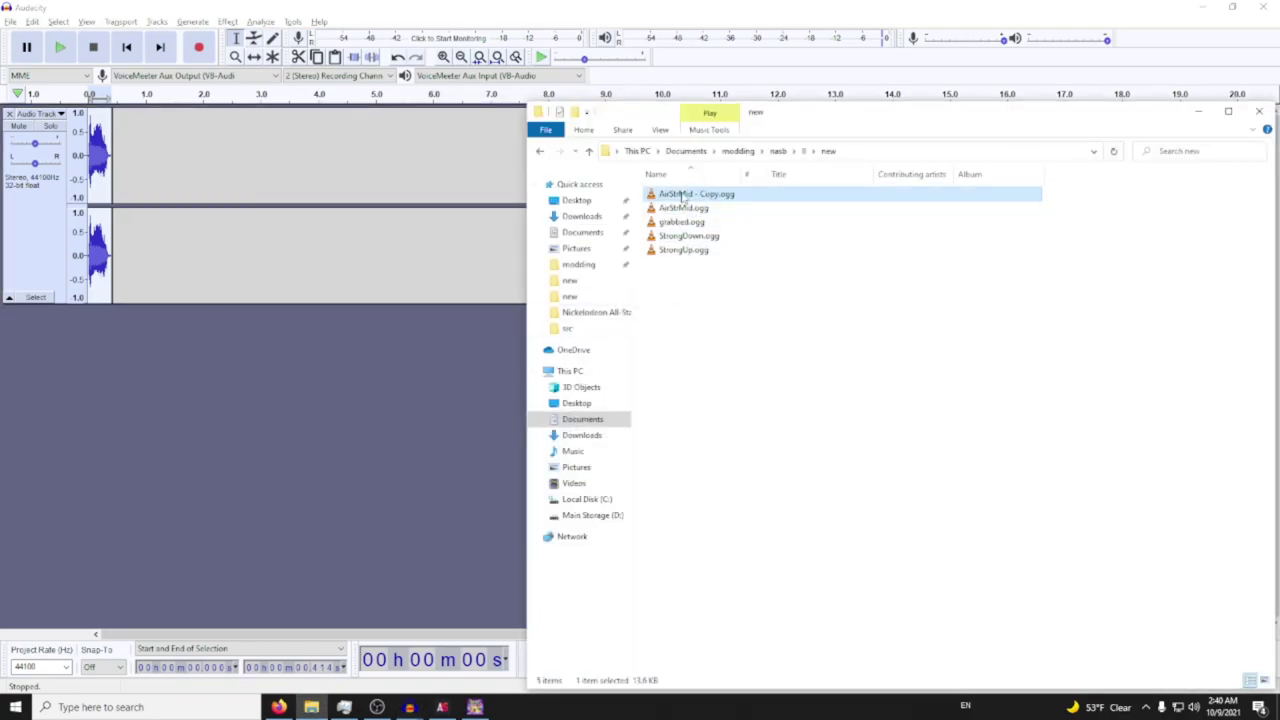
Look up the strong attack names in LucyLoud.txt and rename the copy of AirStrMid.ogg as StrongMid.ogg
key(F2)
key(alt+Tab)
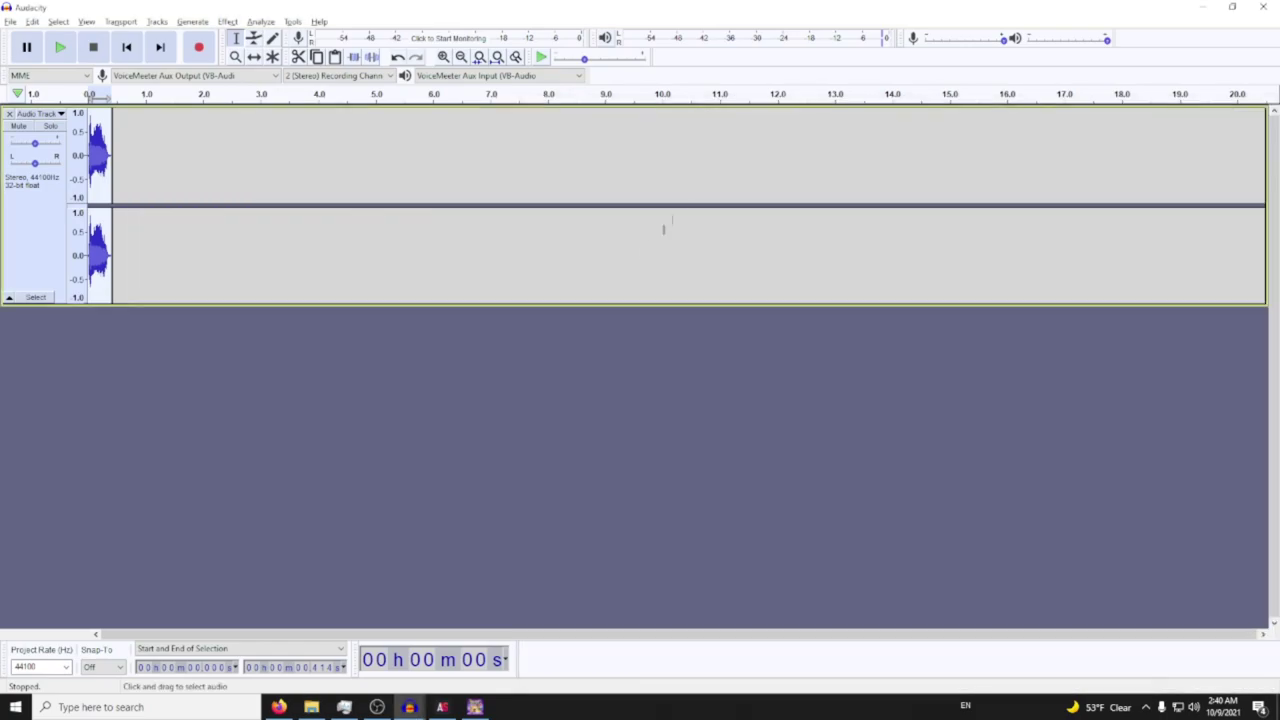
key(alt+Tab)
click(661, 317)
click(660, 317)
scroll(467, 373, down, 15)
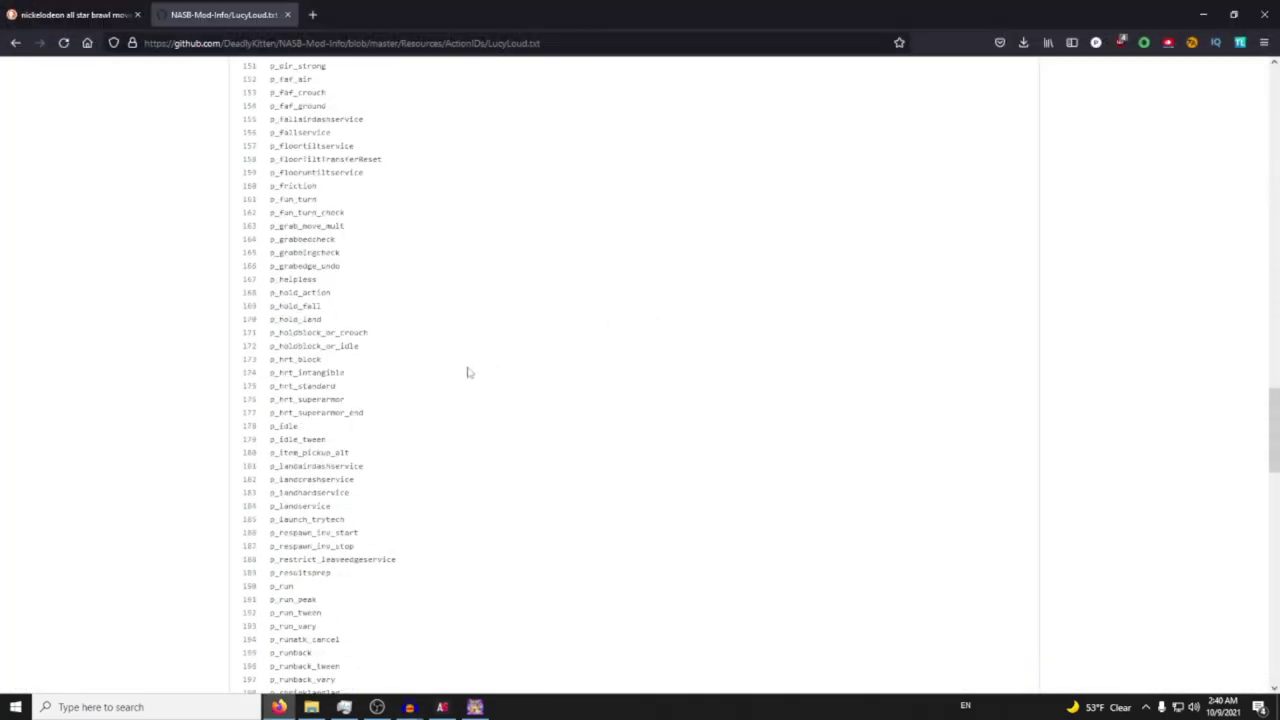
scroll(467, 373, down, 10)
key(alt+Tab)
key(alt+Tab)
click(712, 207)
click(714, 196)
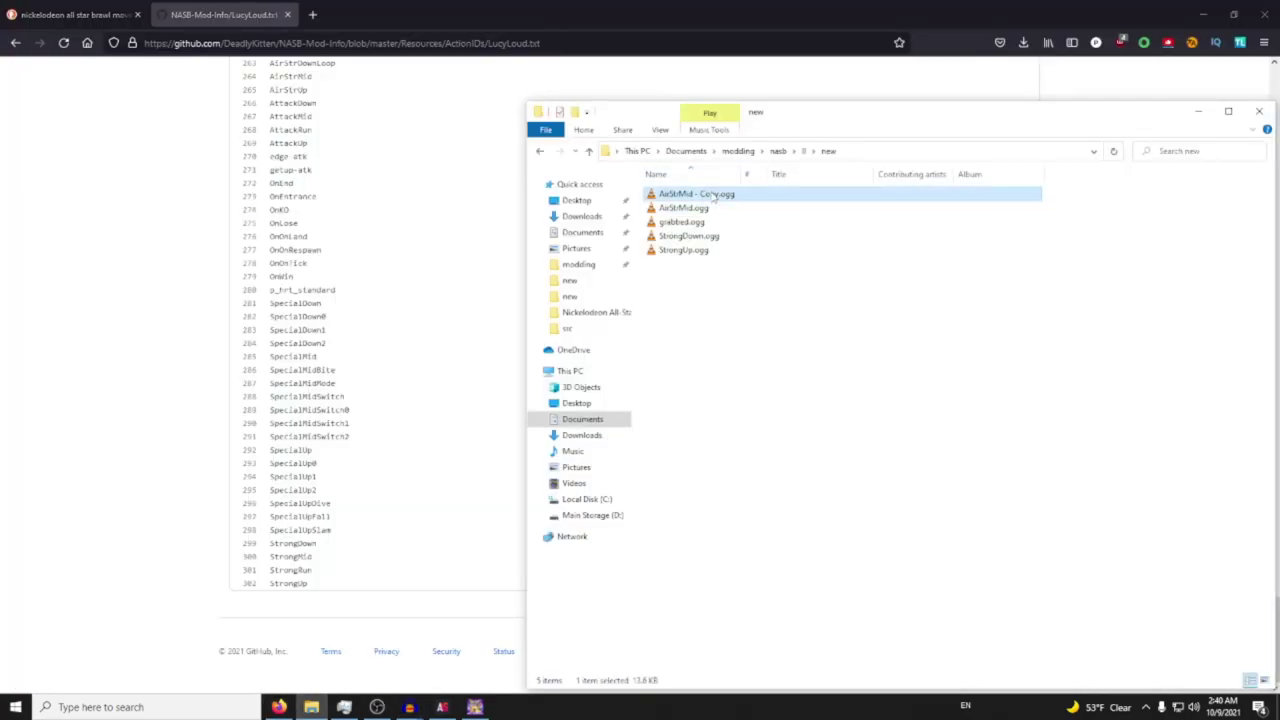
key(shift+F10)
click(555, 509)
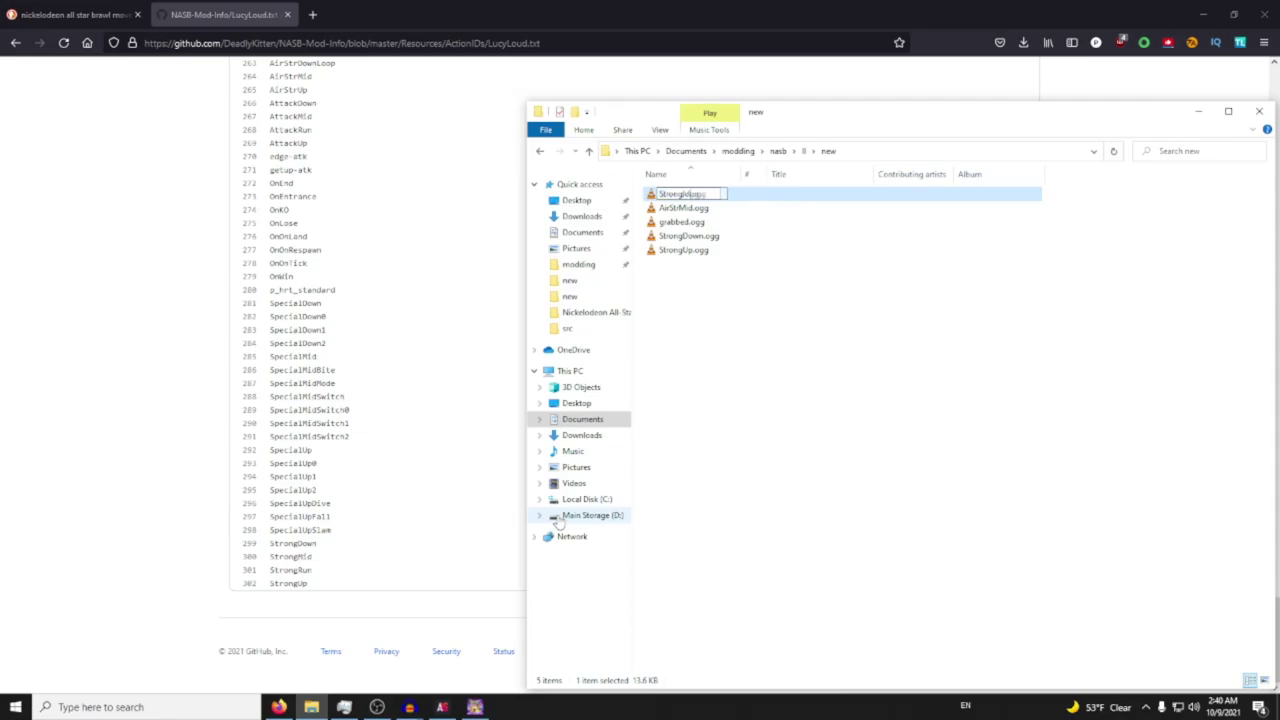
key(Return)
Remove the exported clip's track from the working Audacity project and delete the same clip from the Loud House project
key(alt+Tab)
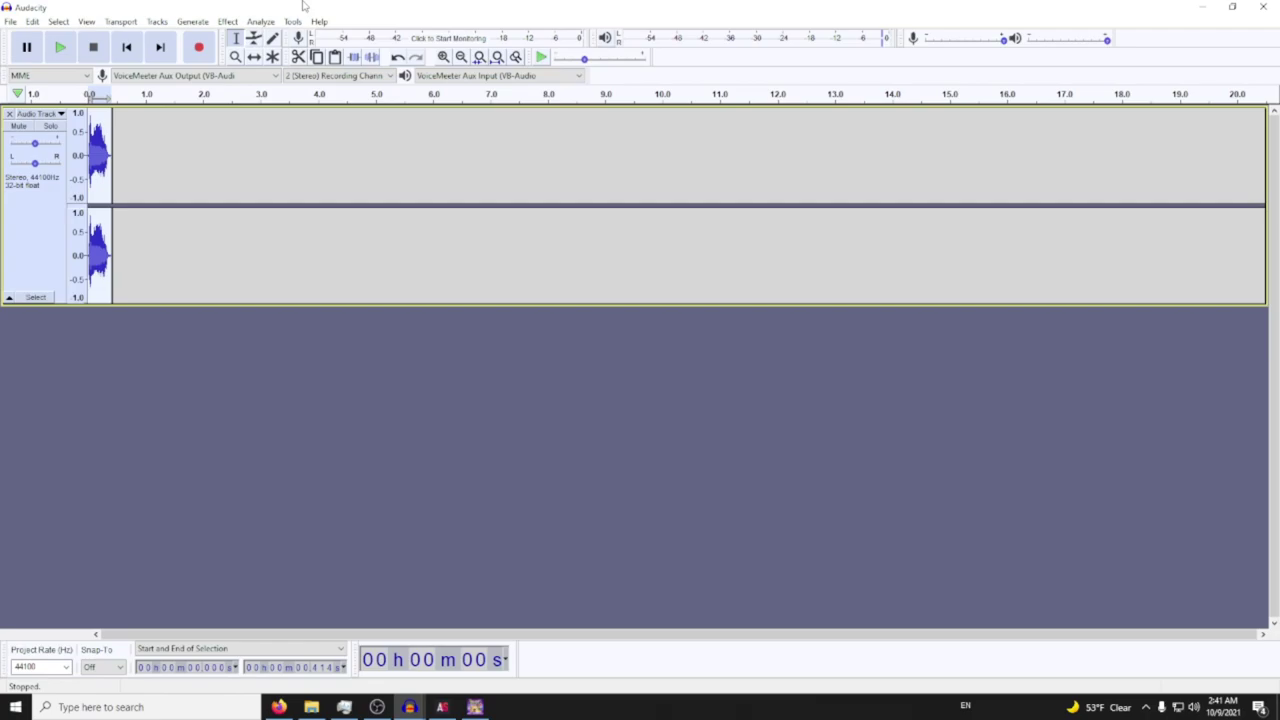
key(space)
click(9, 113)
key(alt+Tab)
key(alt+Tab)
key(alt+Tab)
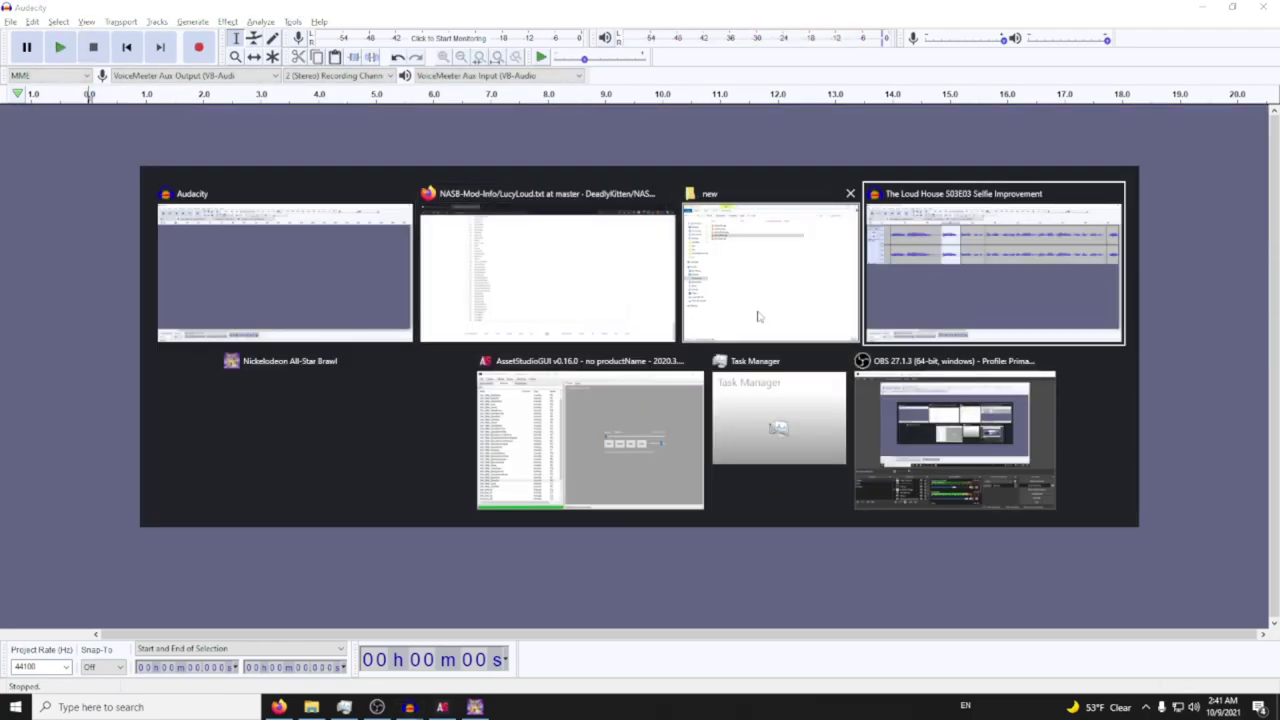
key(Delete)
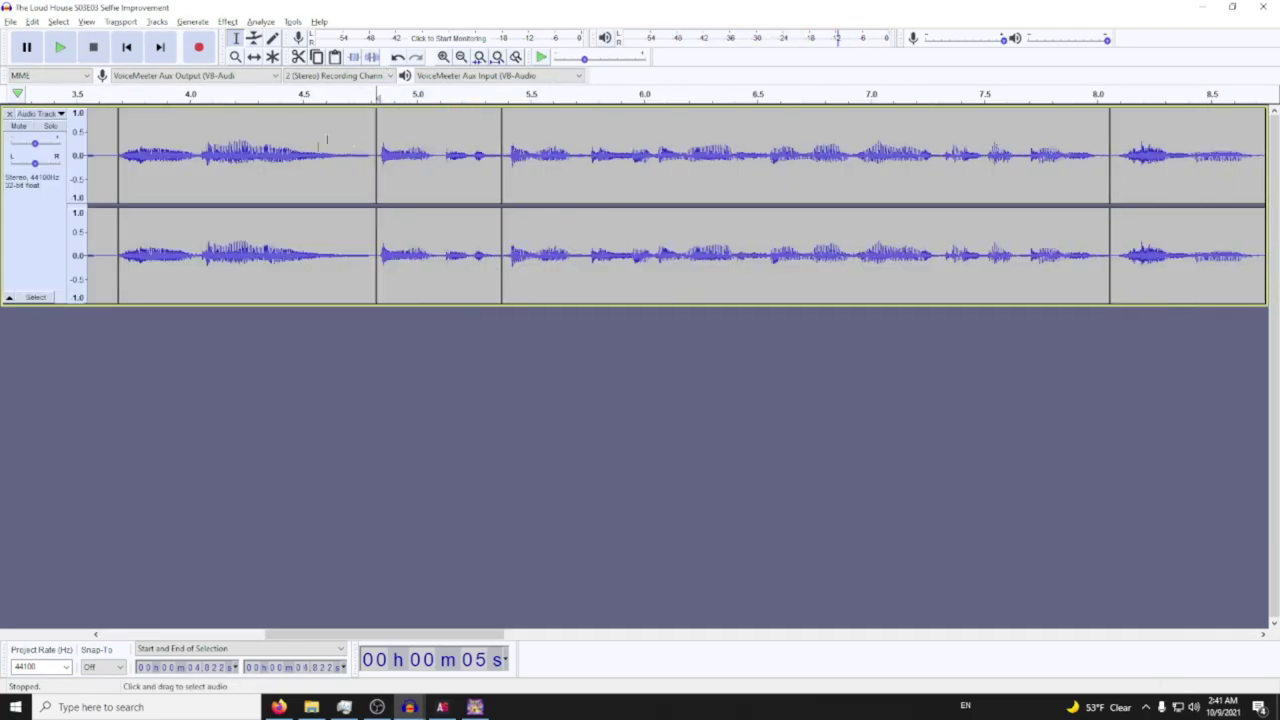
Paste the next voice clip, about 0.56 s long, into the empty Audacity project, amplify it and play it back
key(alt+Tab)
click(485, 249)
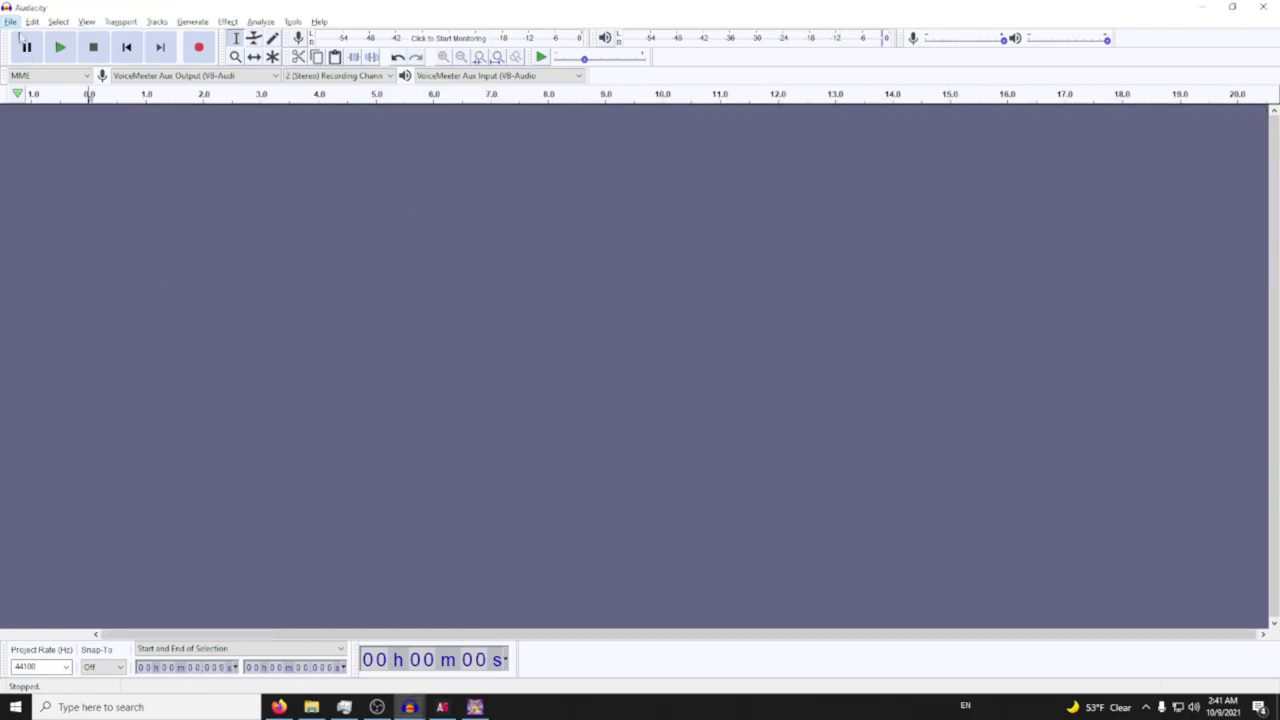
key(ctrl+v)
click(228, 21)
click(290, 56)
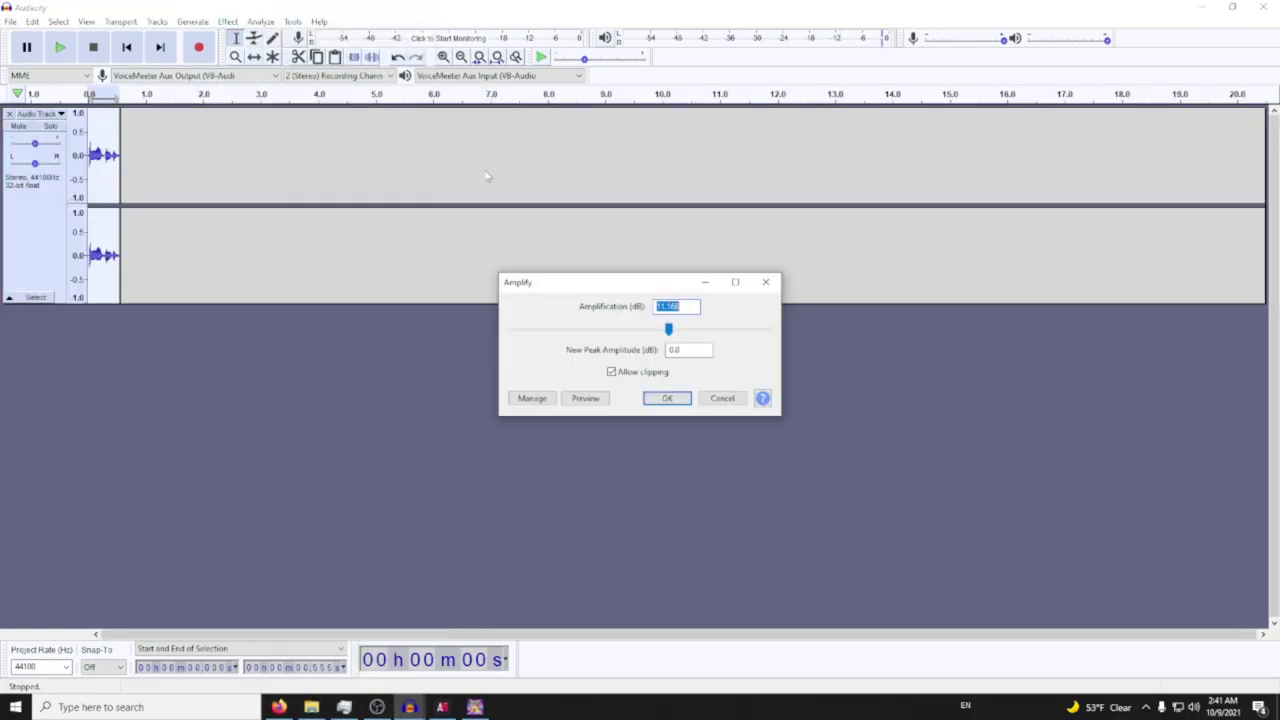
key(Return)
key(space)
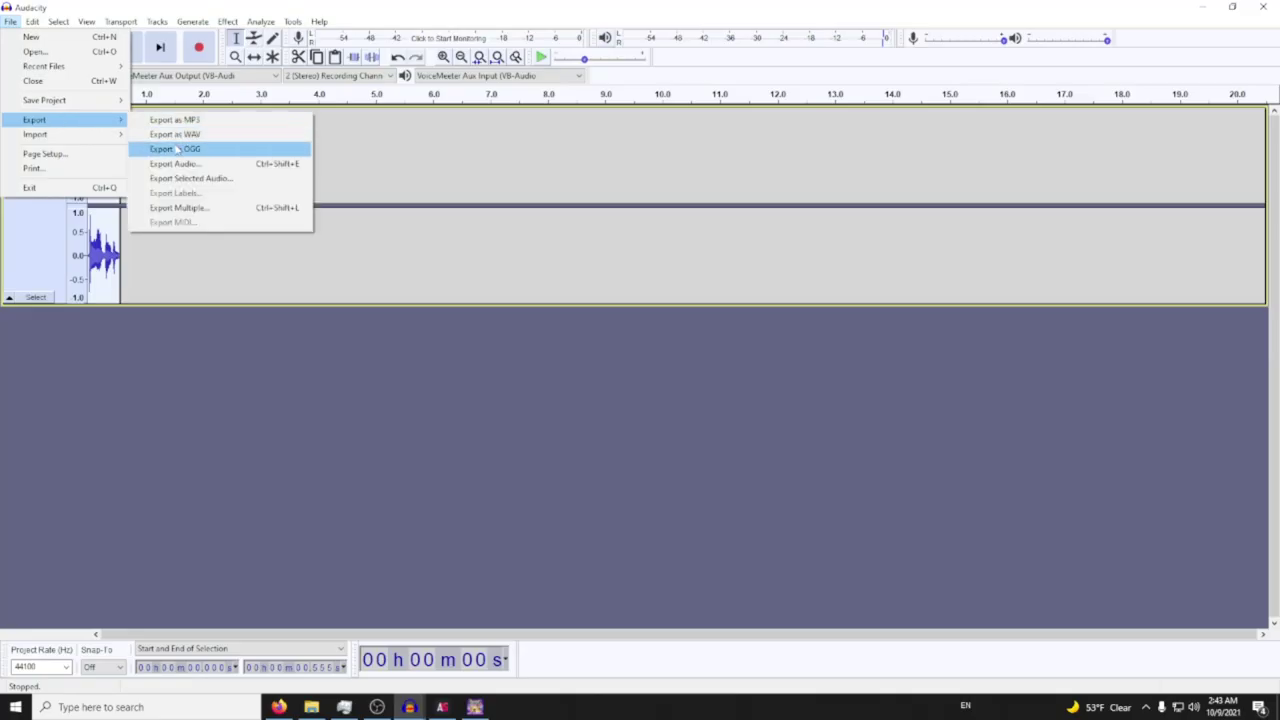
Start exporting the clip as OGG, then play StrongUp.ogg from the new folder in VLC and close the player
click(205, 149)
text(Strong)
key(Return)
key(alt+Tab)
key(alt+Tab)
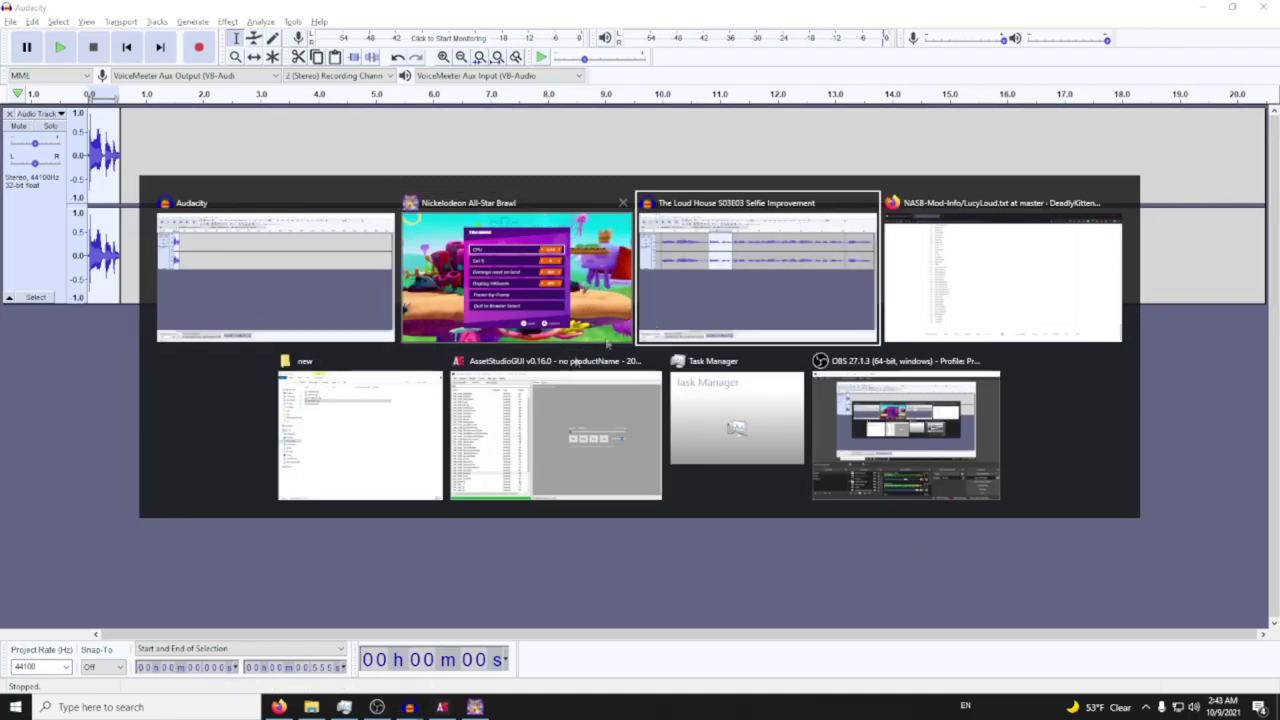
click(360, 430)
double_click(678, 248)
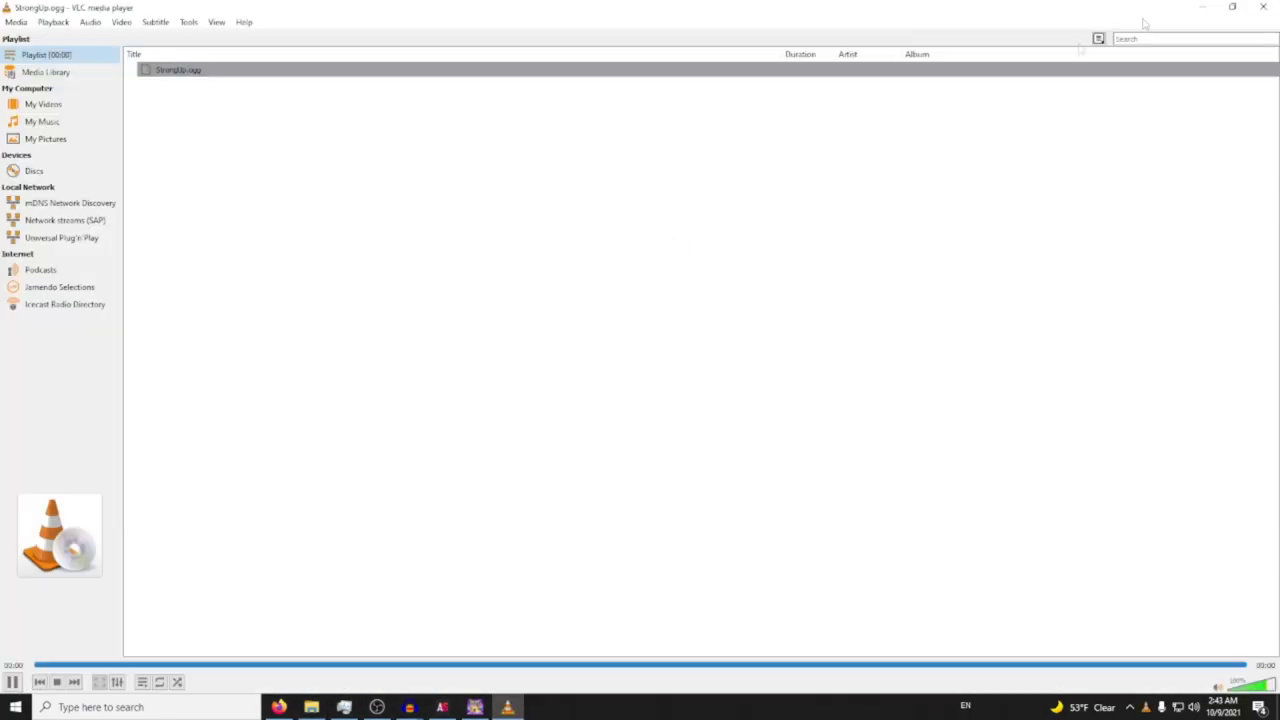
click(1263, 7)
Check the names in LucyLoud.txt, export the clip as an OGG file named StrongDown 1 in the new folder, and remove its track
click(279, 707)
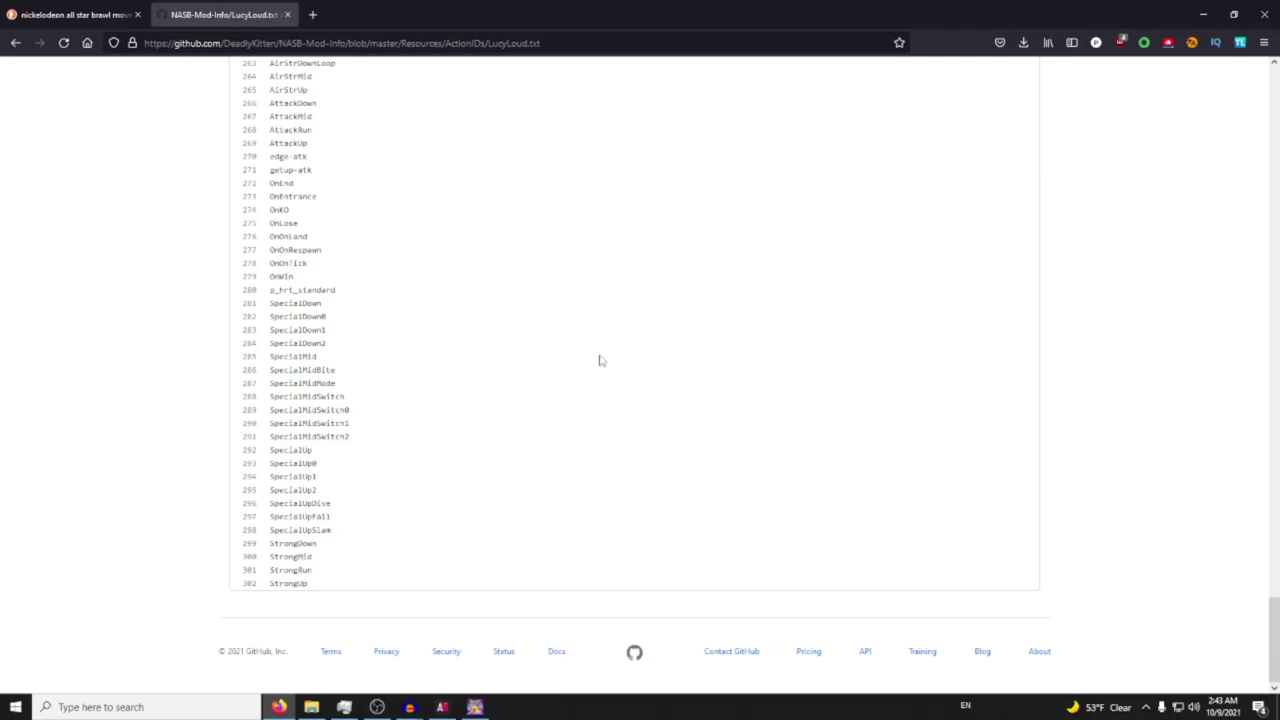
key(alt+Tab)
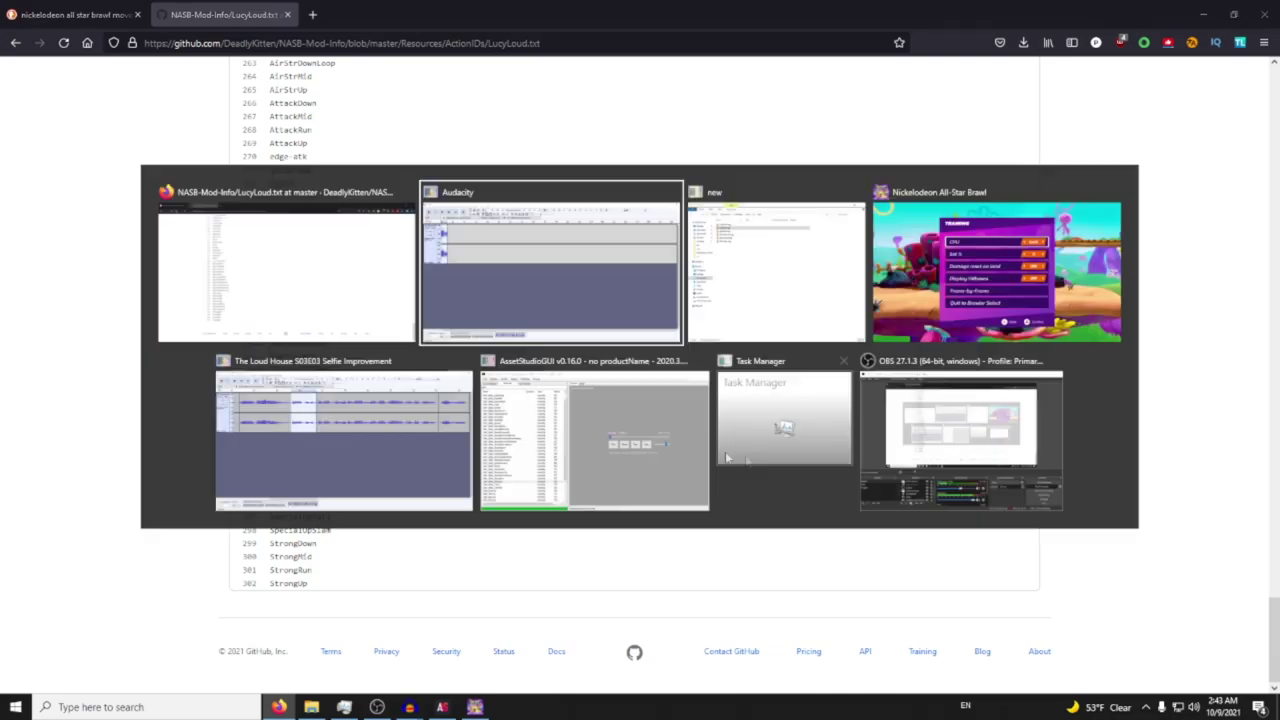
text(StrongDown2)
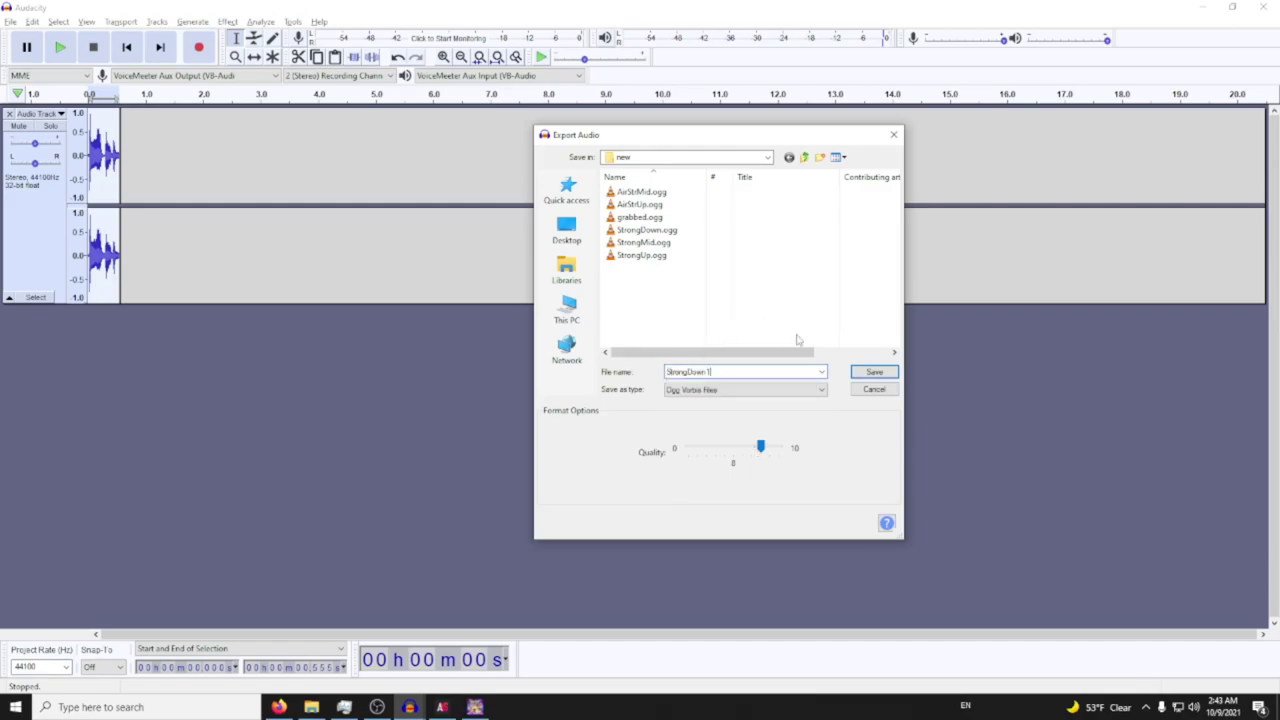
key(Return)
click(8, 114)
Review the action names in LucyLoud.txt in Firefox and the exported files in the new folder
key(alt+Tab)
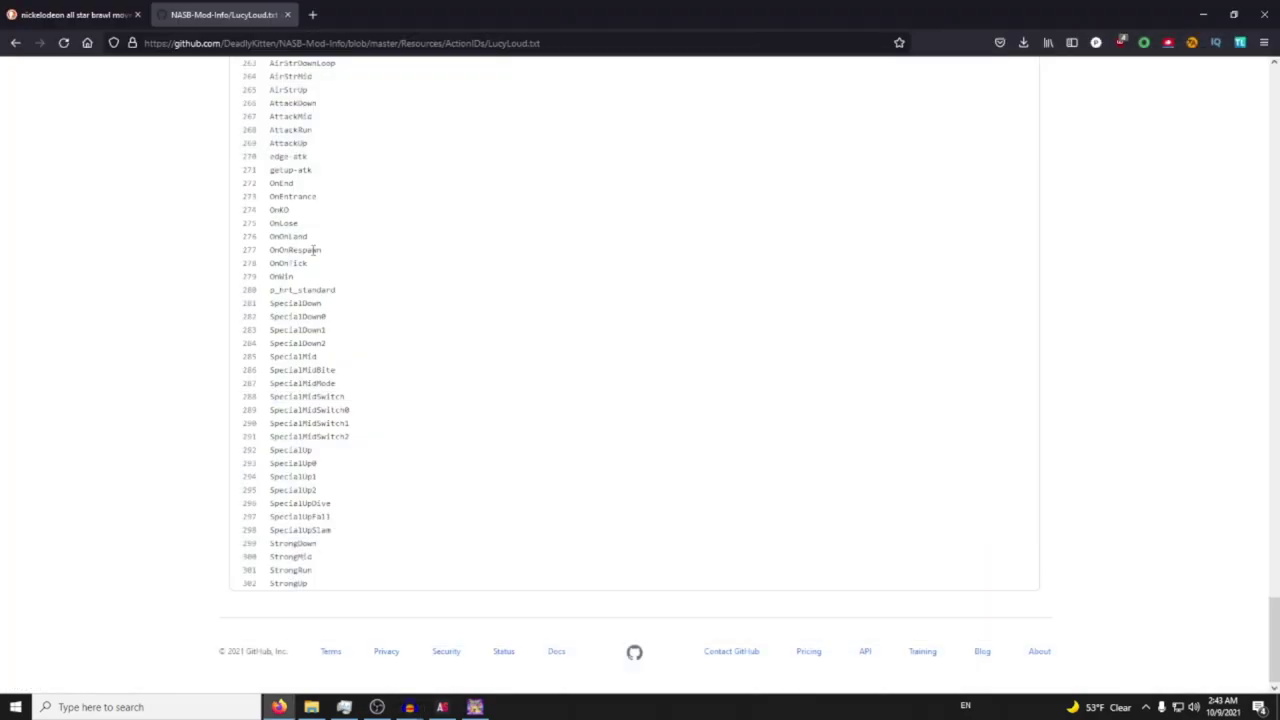
key(alt+Tab)
key(alt+Tab)
key(Tab)
key(alt+Tab)
key(Tab)
key(Tab)
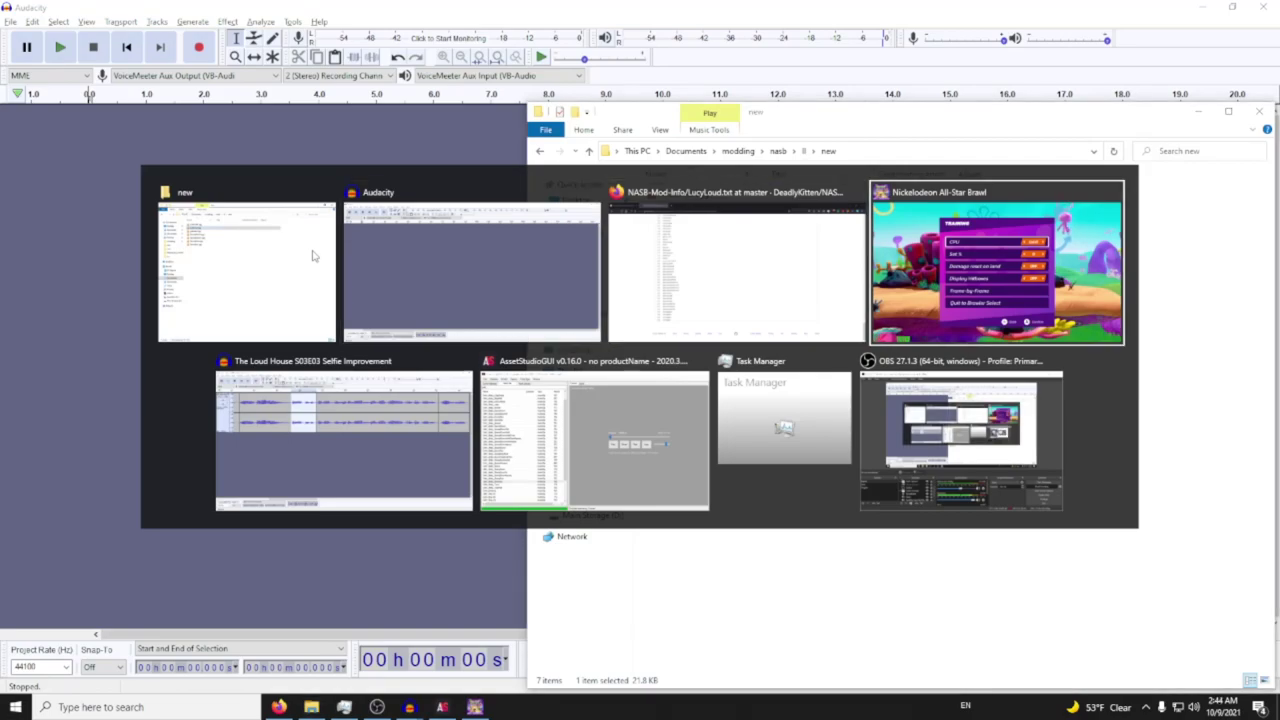
Switch to the Loud House project, play the audio from about 4.86 s and select the whole clip of about 2.7 s
click(338, 383)
click(386, 130)
key(space)
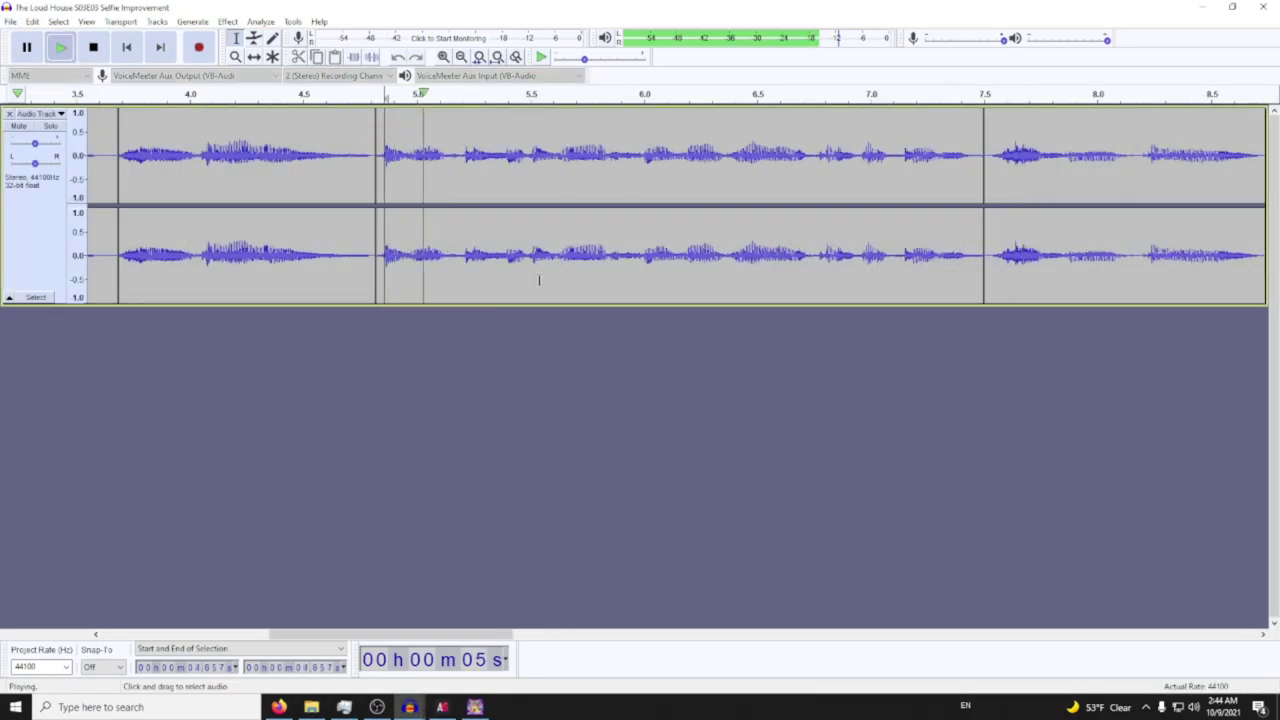
ctrl+scroll(520, 210, down, 1)
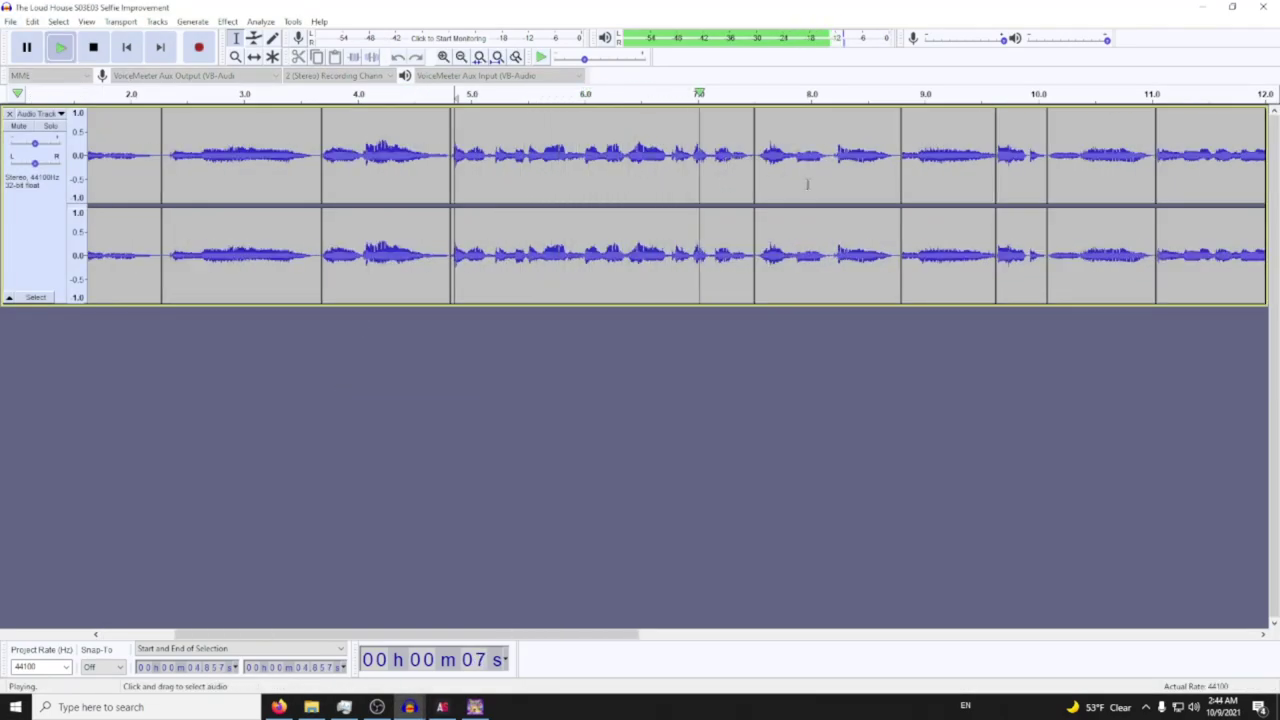
key(space)
double_click(631, 270)
ctrl+scroll(631, 270, up, 2)
Look up the winner action in LucyLoud.txt and compare it with the file names inside char_apple.voicepack
key(alt+Tab)
key(Tab)
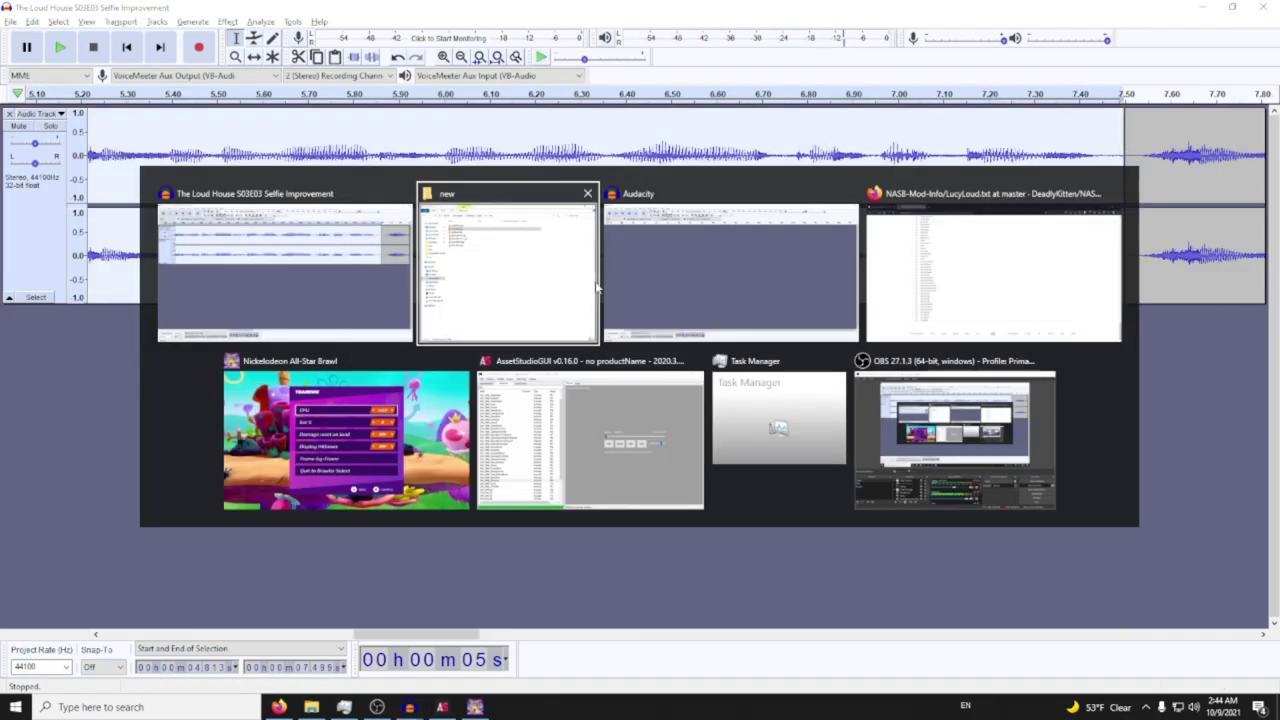
key(alt+Tab)
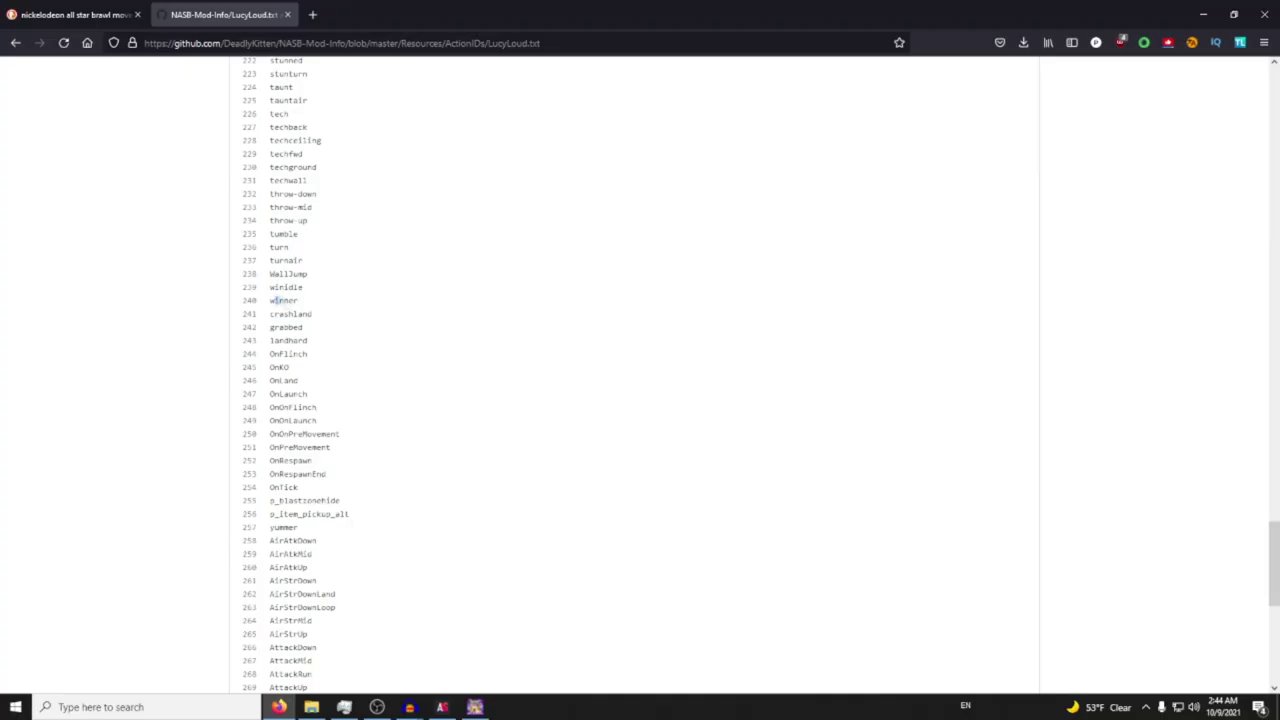
key(alt+Tab)
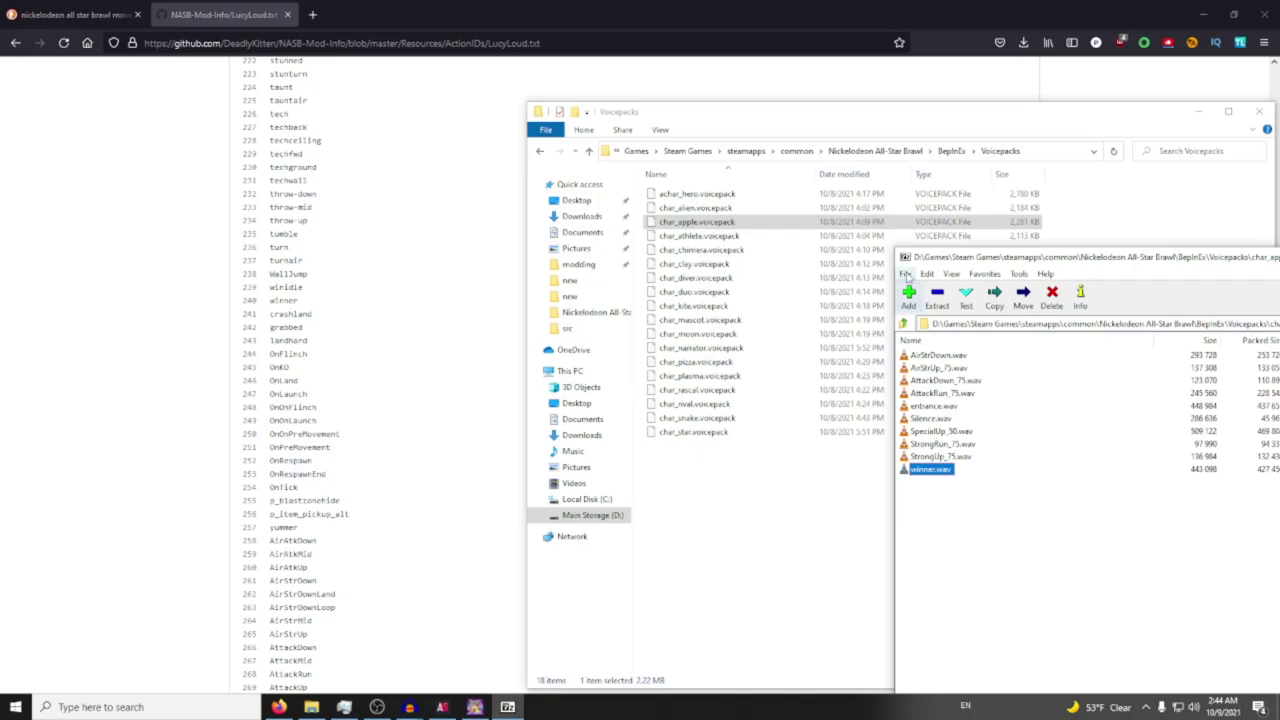
click(786, 389)
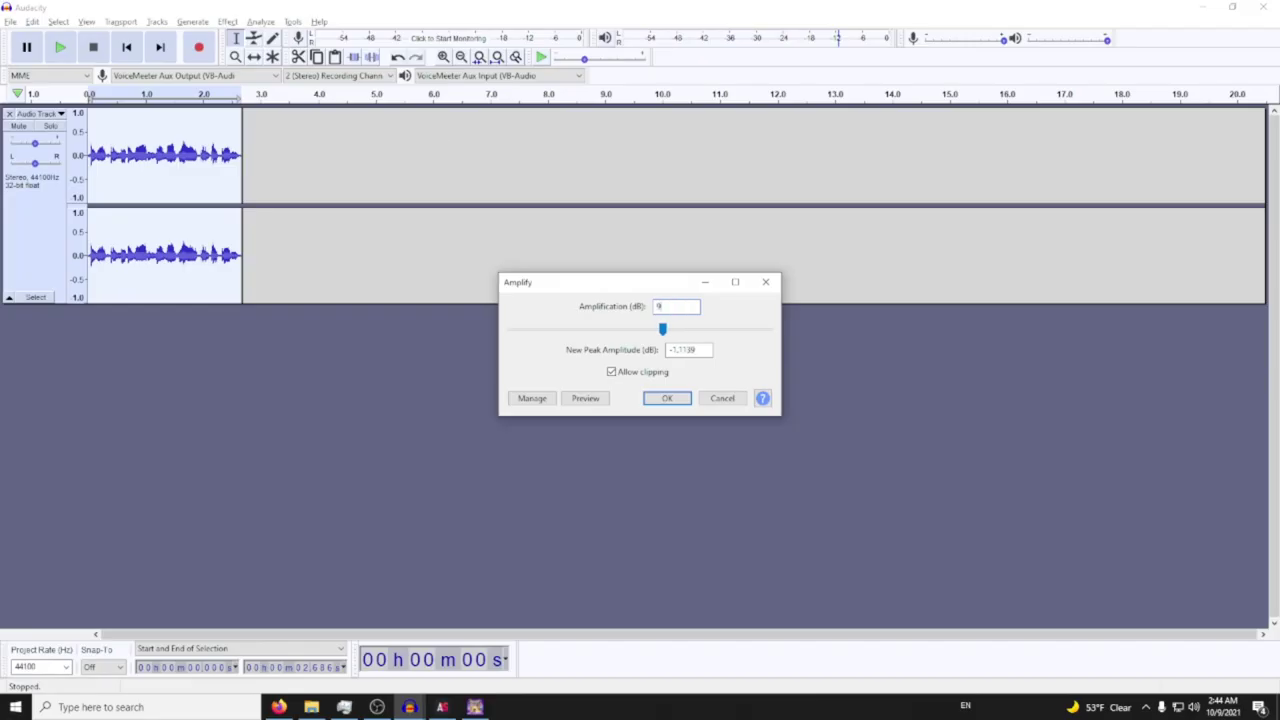
Amplify the clip by 9 dB and export it as an OGG file named winner, clearing its track when done
key(Return)
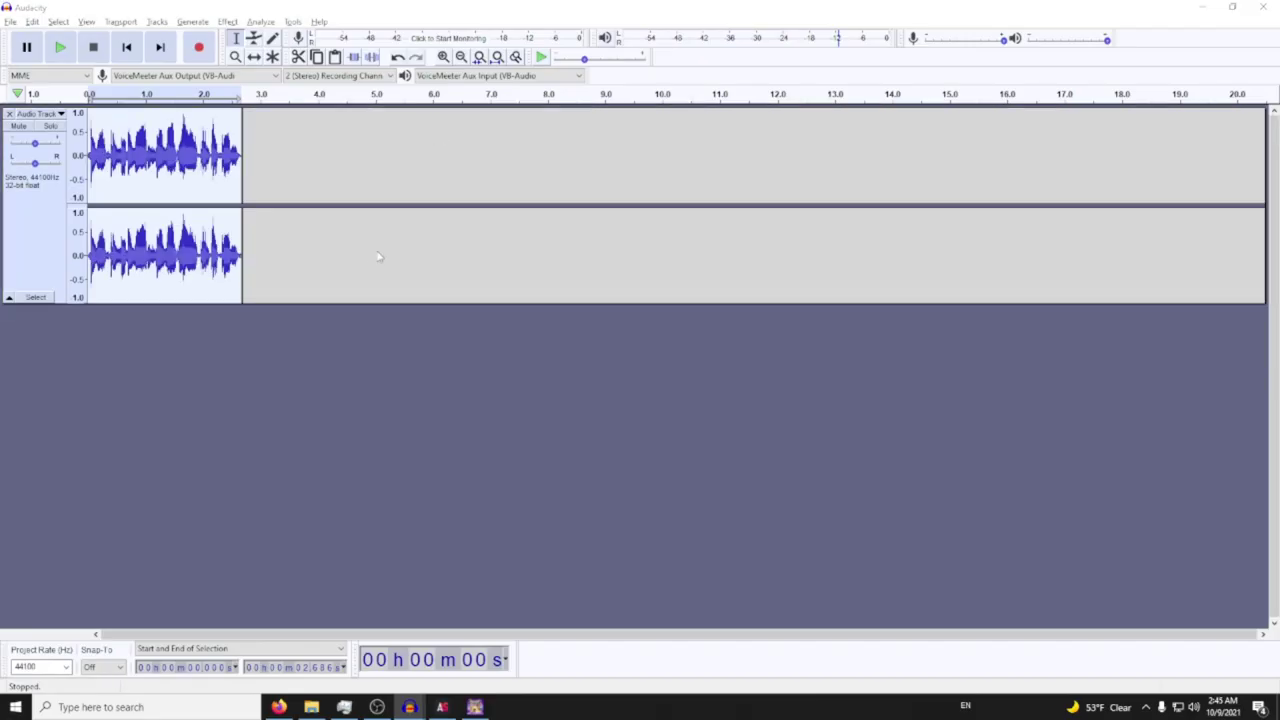
key(ctrl+shift+e)
text(winner)
key(Return)
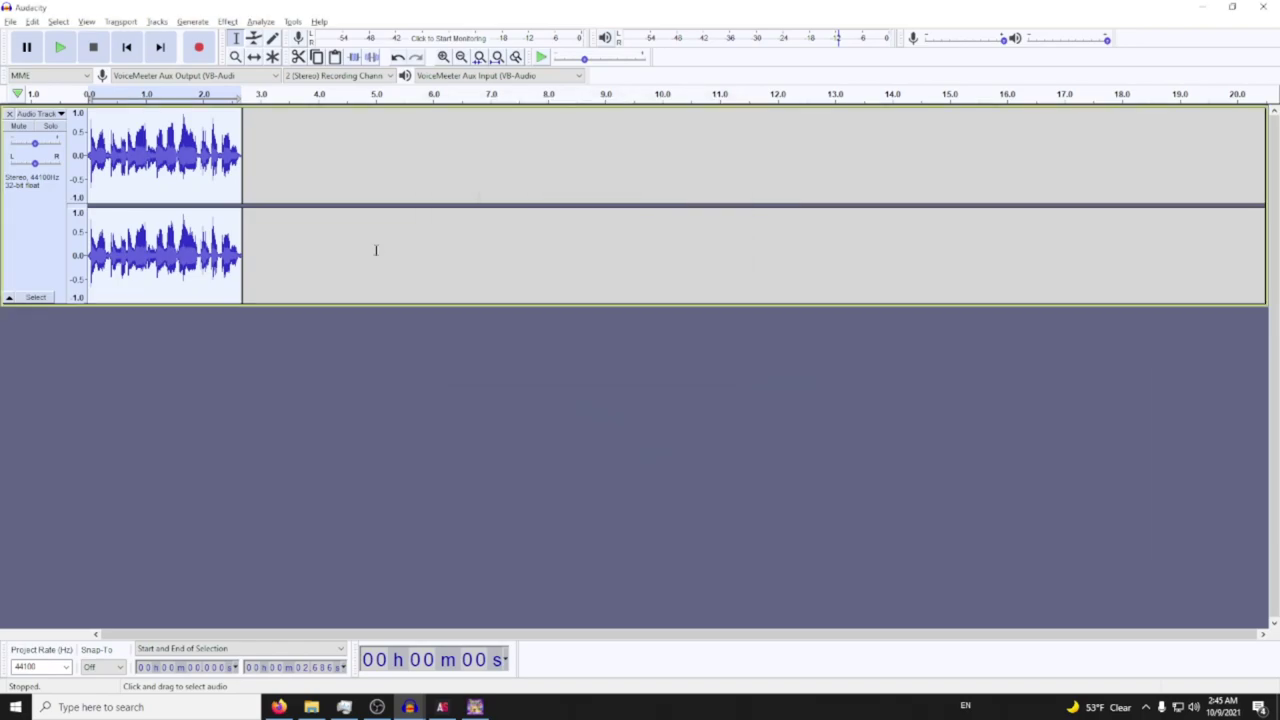
click(9, 114)
Bring the next clip of about 0.45 s into the empty project, amplify it by 10 dB and play it
key(alt+Tab)
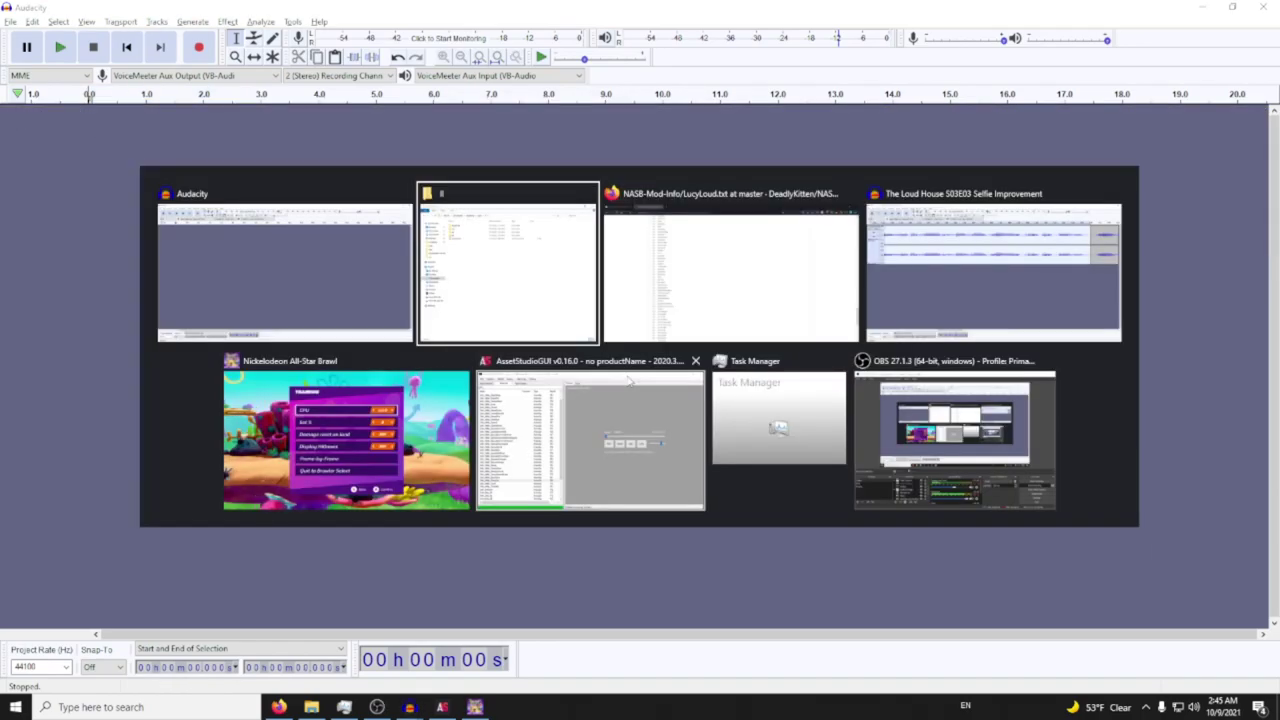
key(alt+Tab)
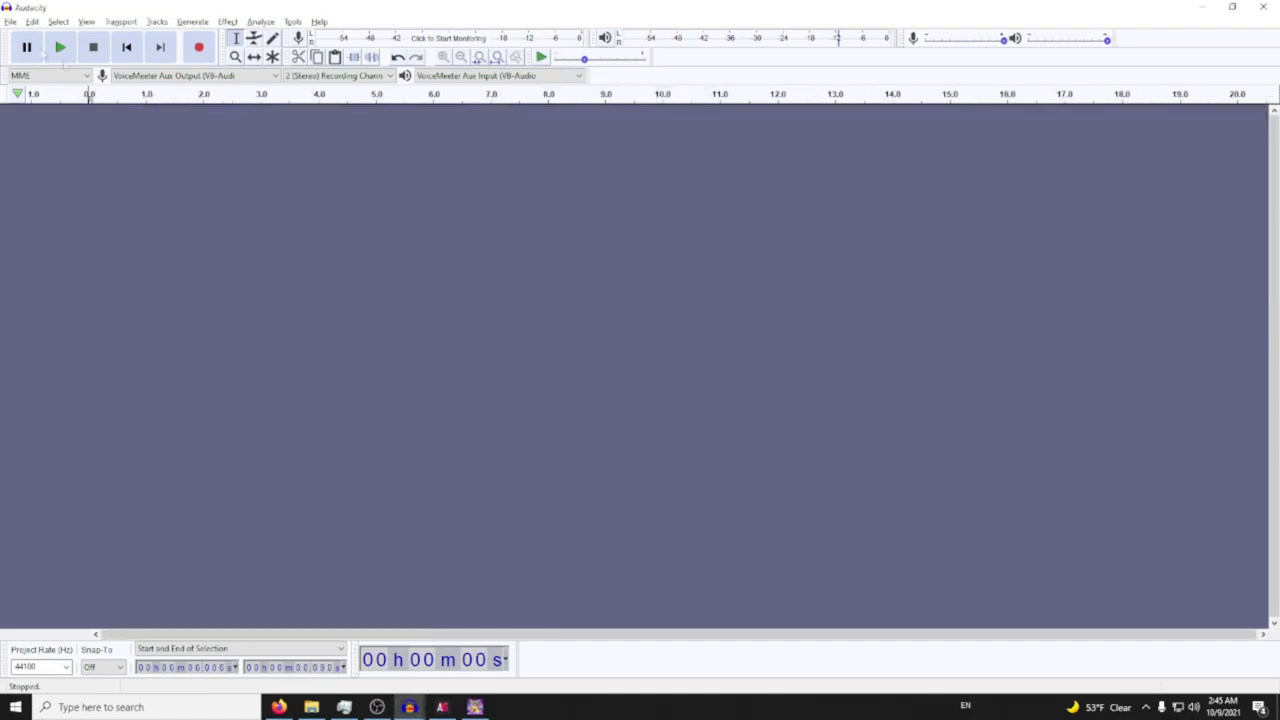
click(200, 46)
click(228, 21)
click(290, 74)
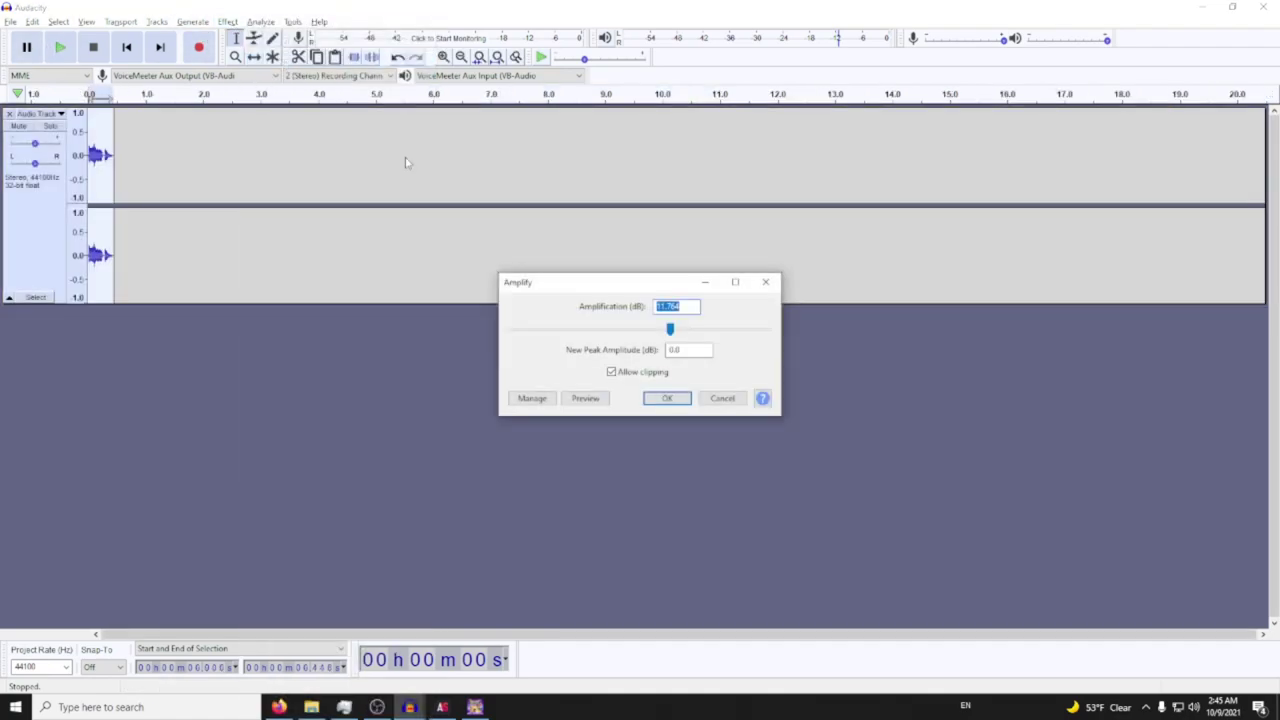
text(10)
key(Return)
key(space)
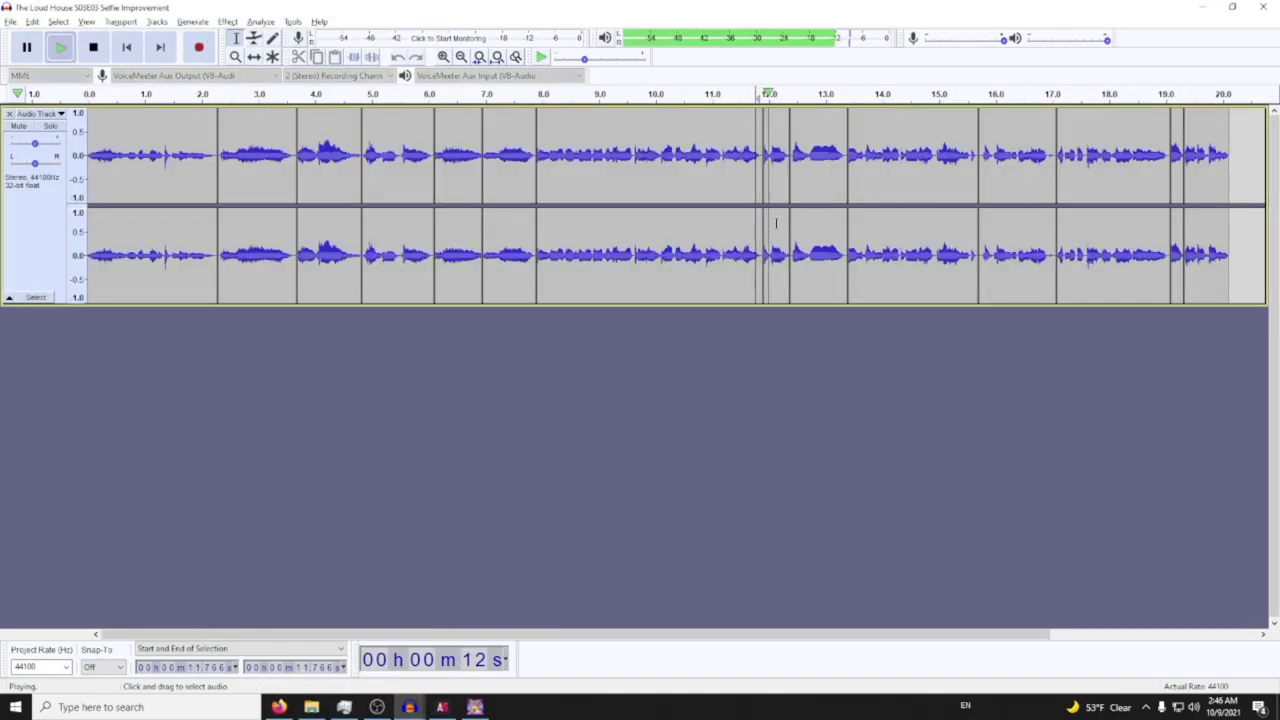
Stop playback in the Loud House project and select the clip of about 0.47 s starting near 11.89 s for the working project
key(space)
drag(648, 169, 861, 169)
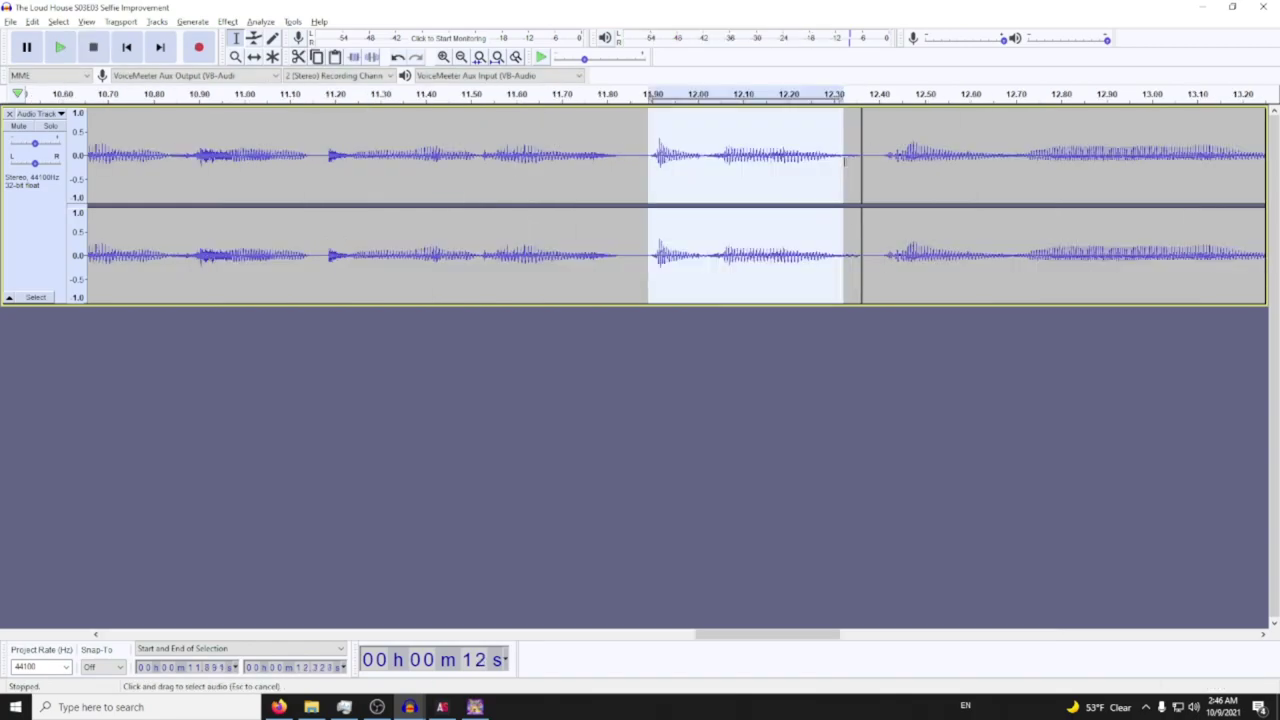
key(alt+Tab)
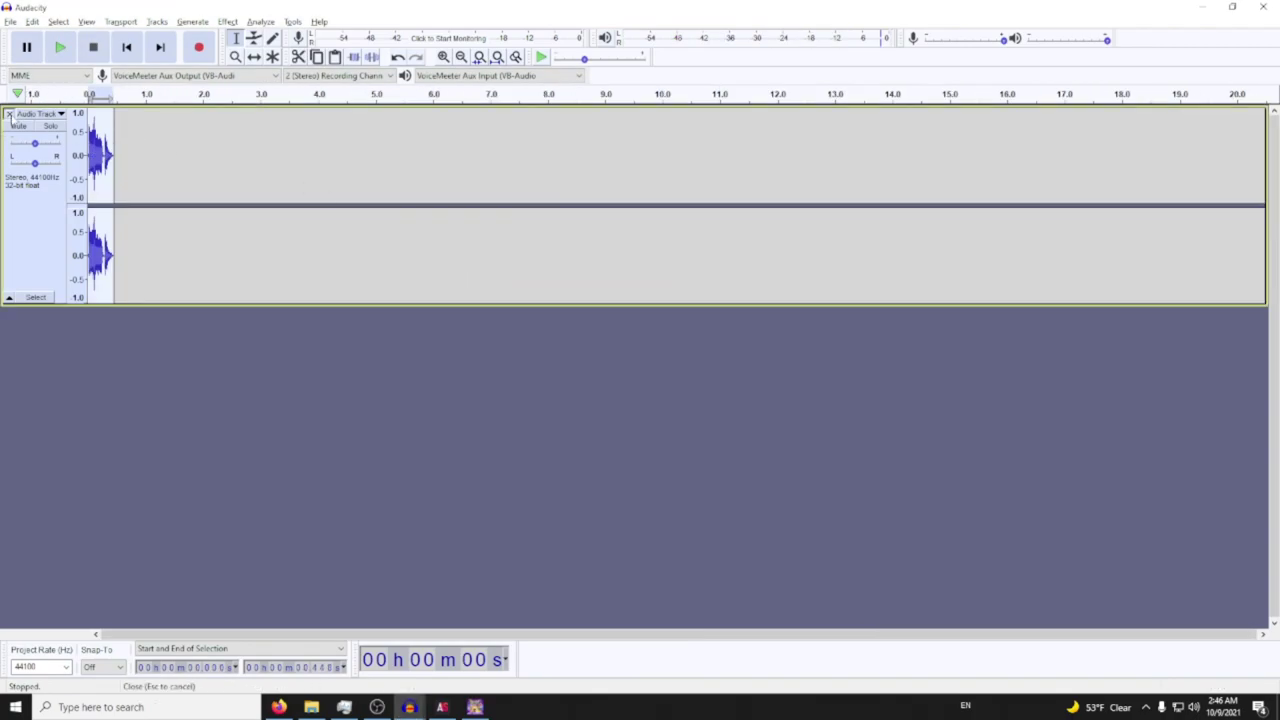
Check the action names in LucyLoud.txt, and select the clip of about 1.39 s starting near 2.3 s in the Loud House project
key(alt+Tab)
key(alt+Tab)
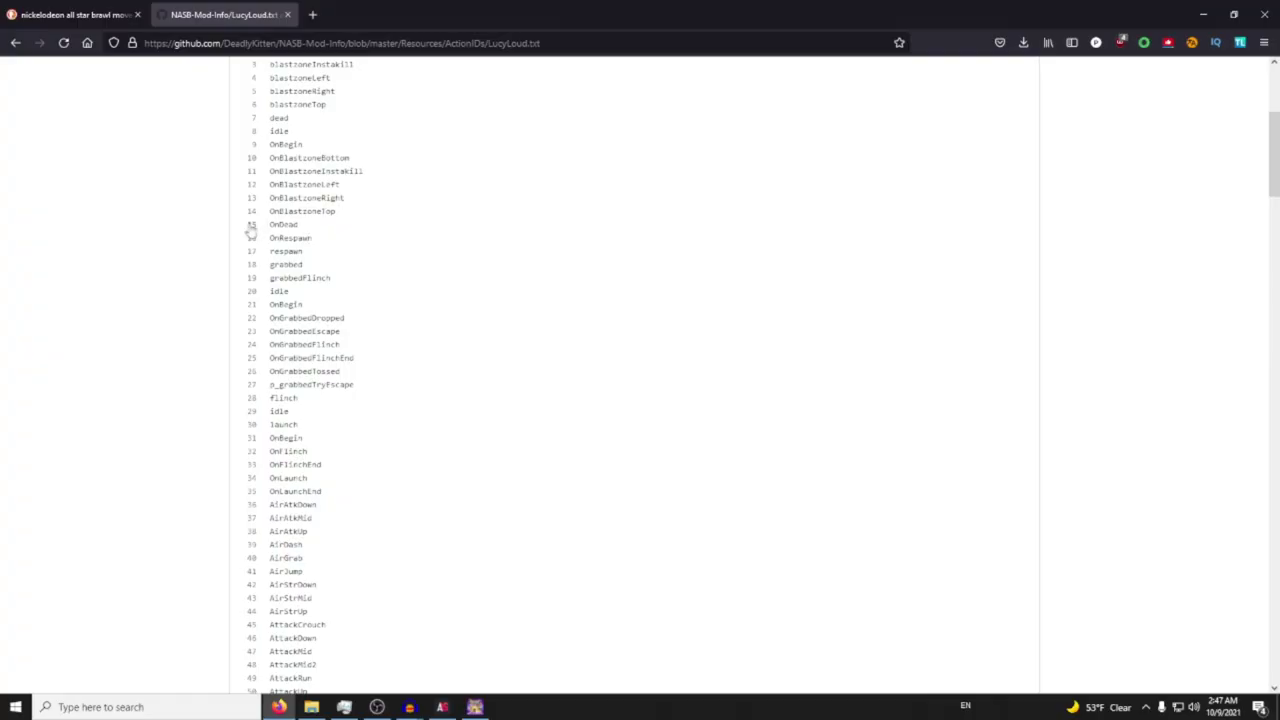
key(alt+Tab)
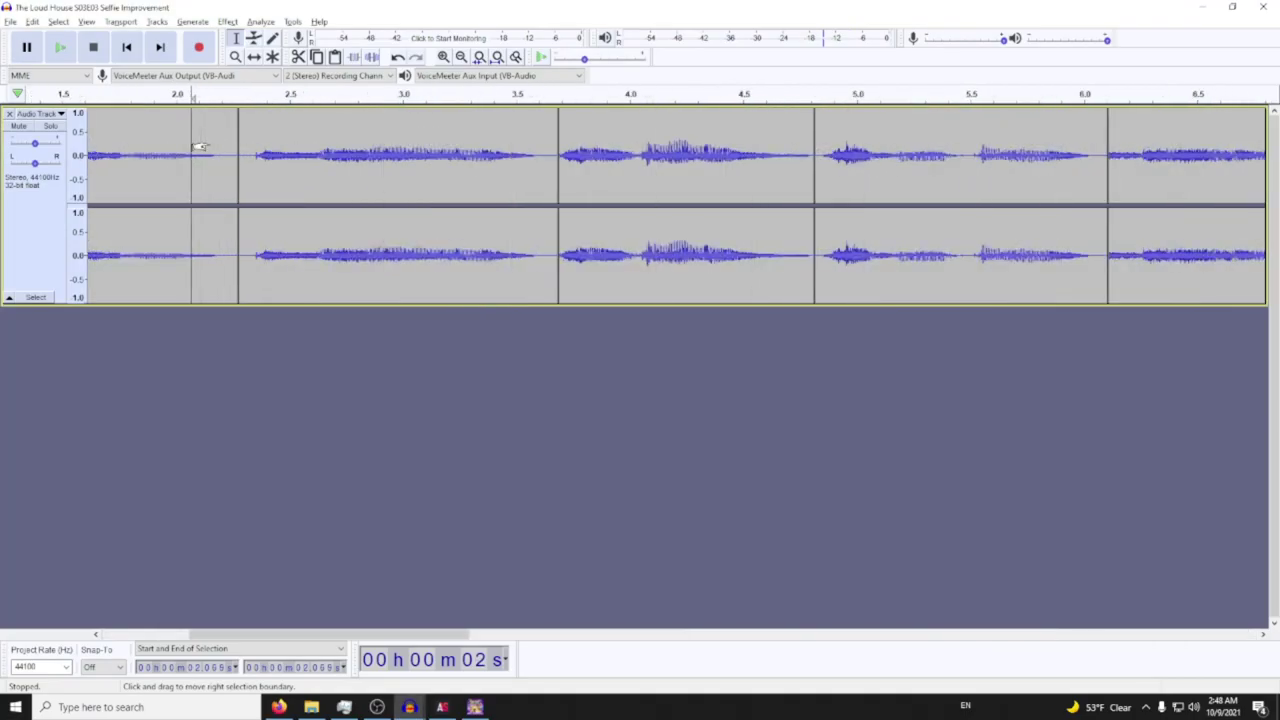
drag(242, 145, 557, 150)
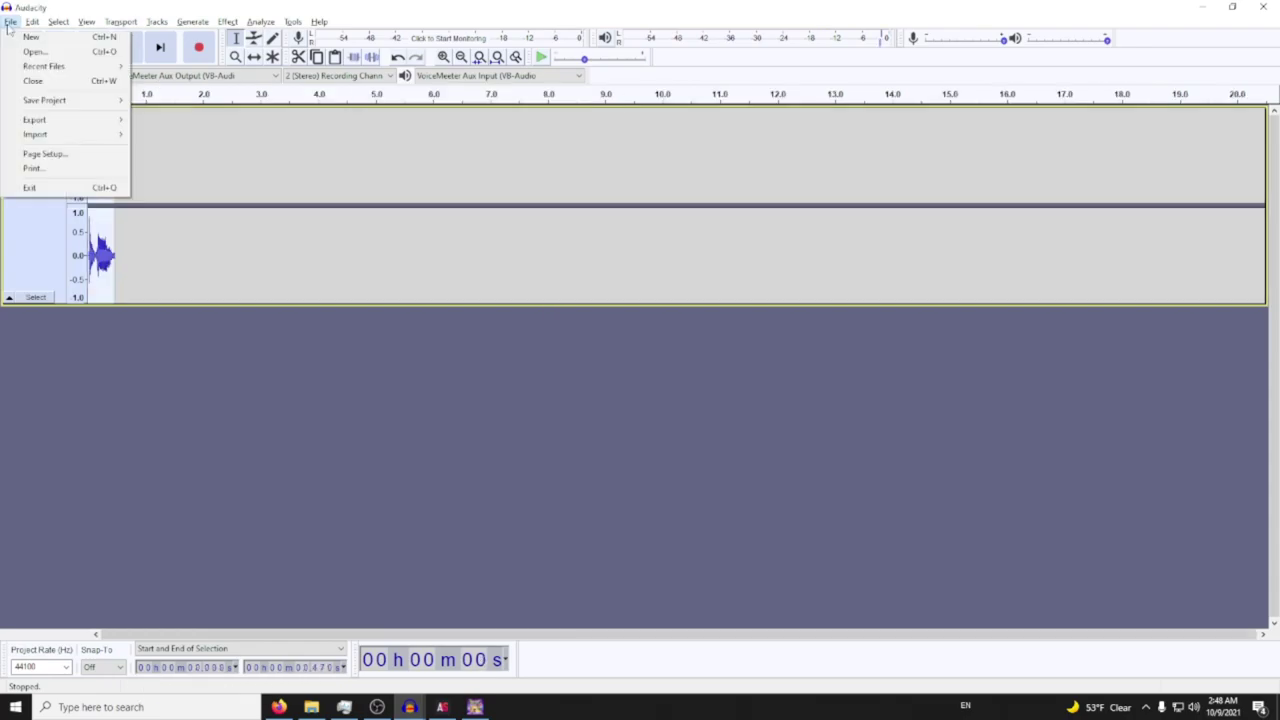
Paste the clip of about 1.39 s into a new project, amplify it by 11 dB and play it
click(31, 36)
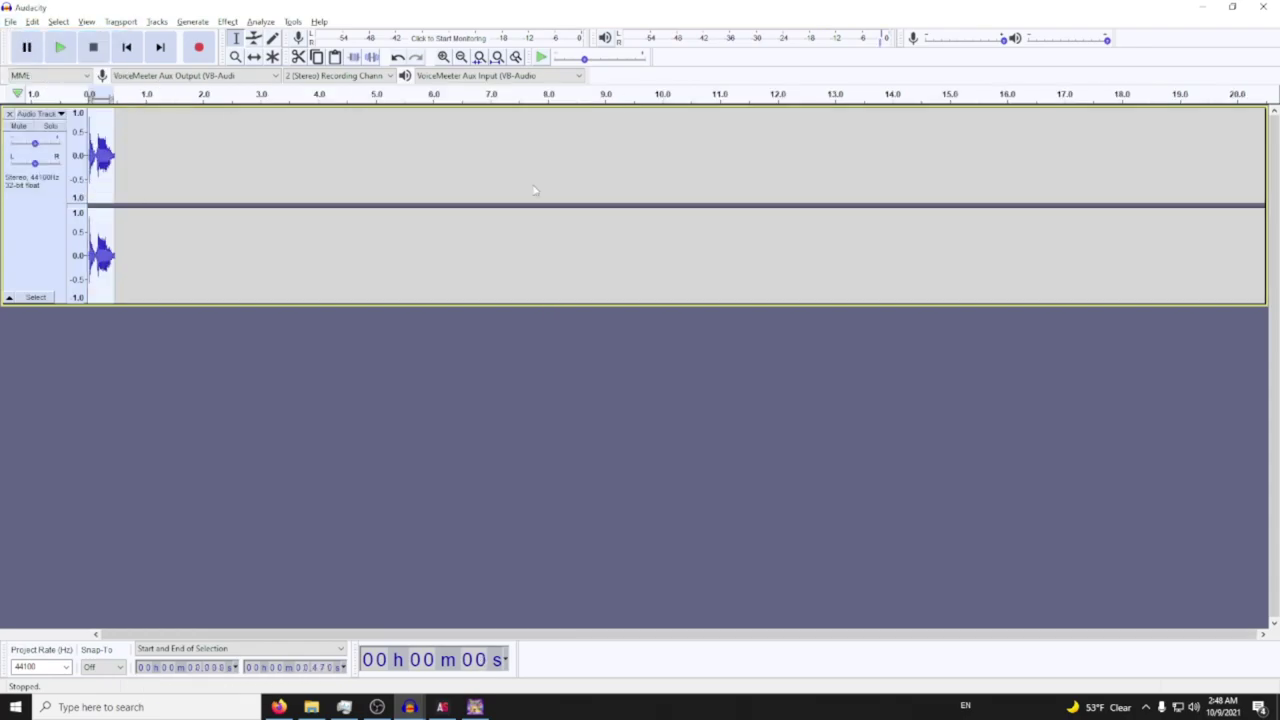
key(ctrl+v)
click(228, 21)
click(275, 64)
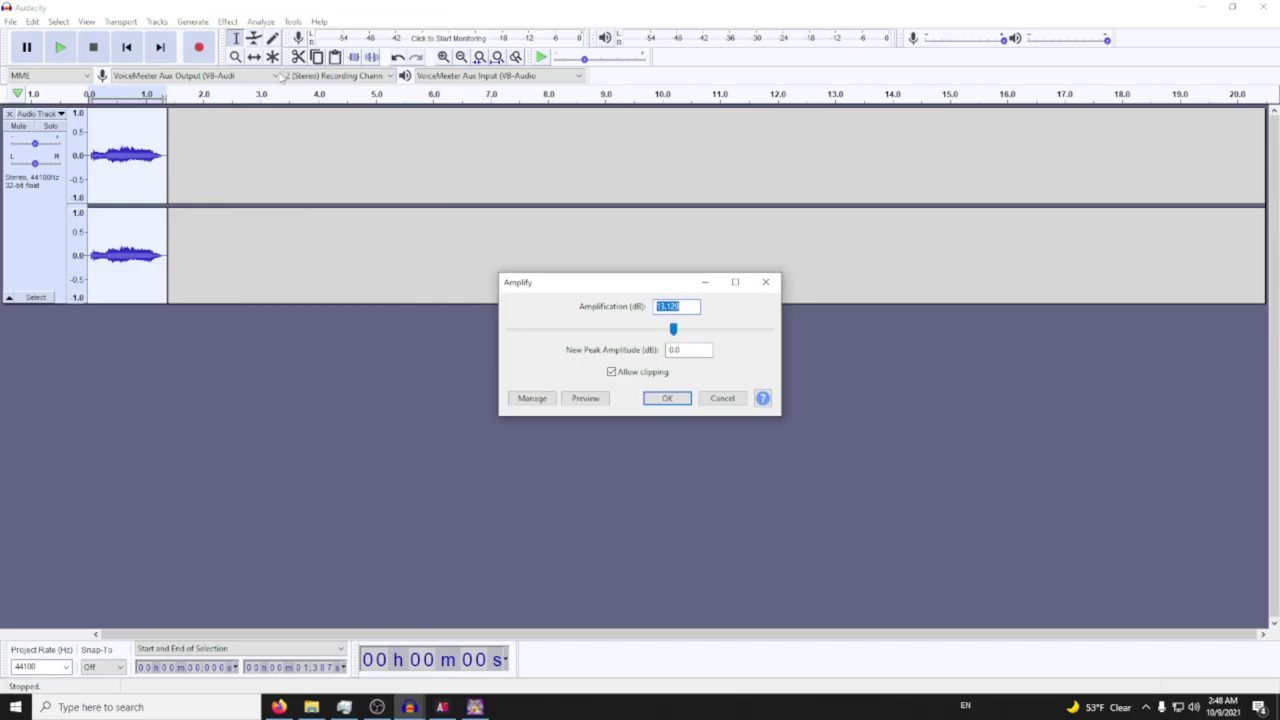
text(11)
key(Return)
key(space)
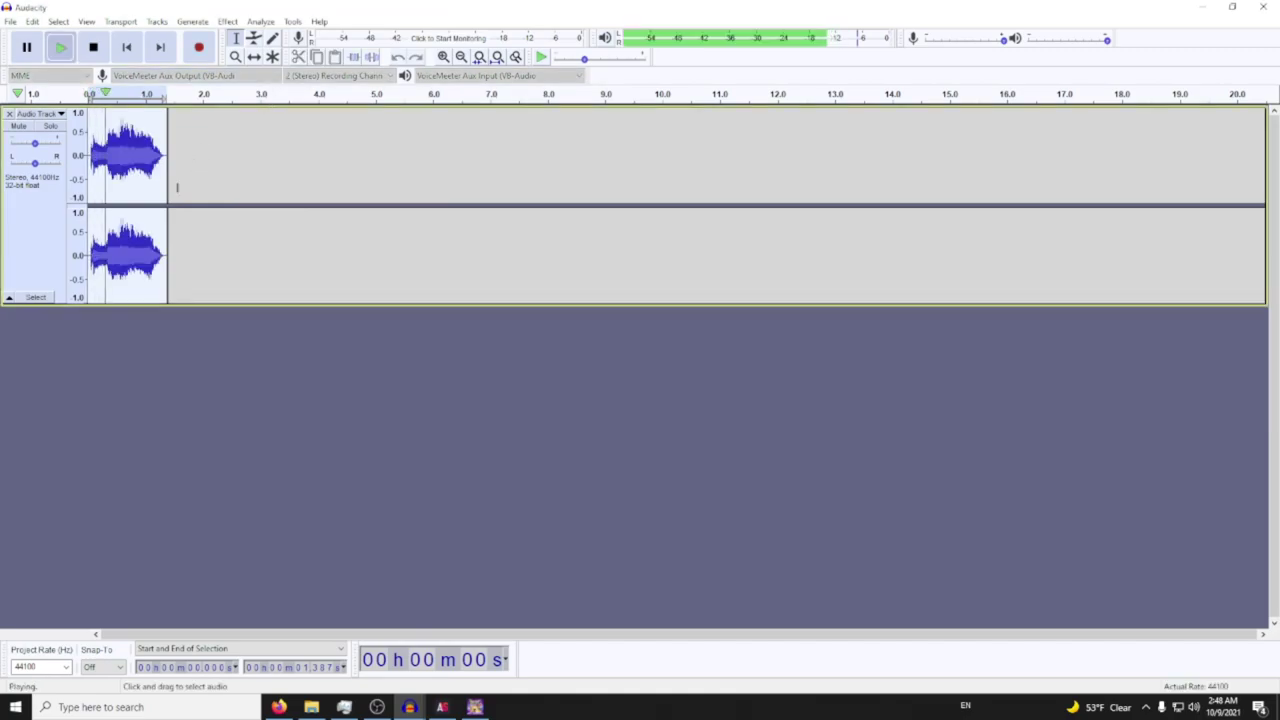
Export the amplified clip as an OGG file named respawn1 in the new folder
click(10, 21)
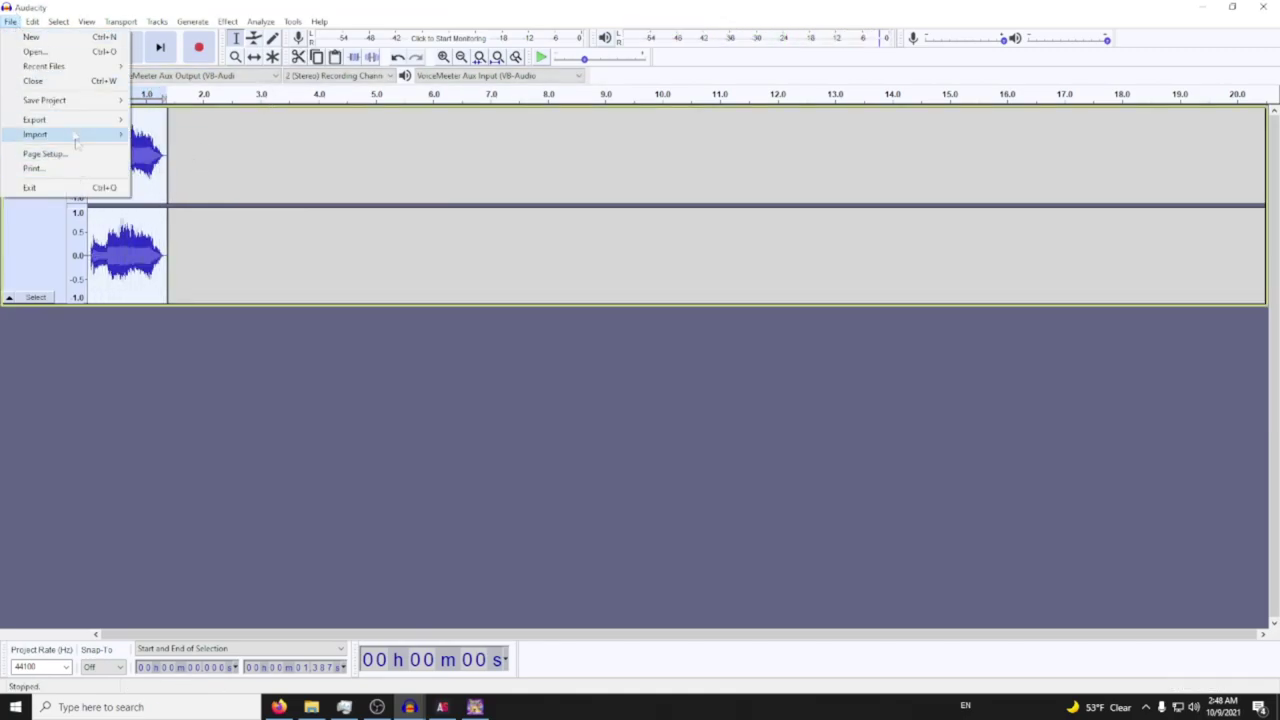
mouse_move(34, 119)
click(186, 157)
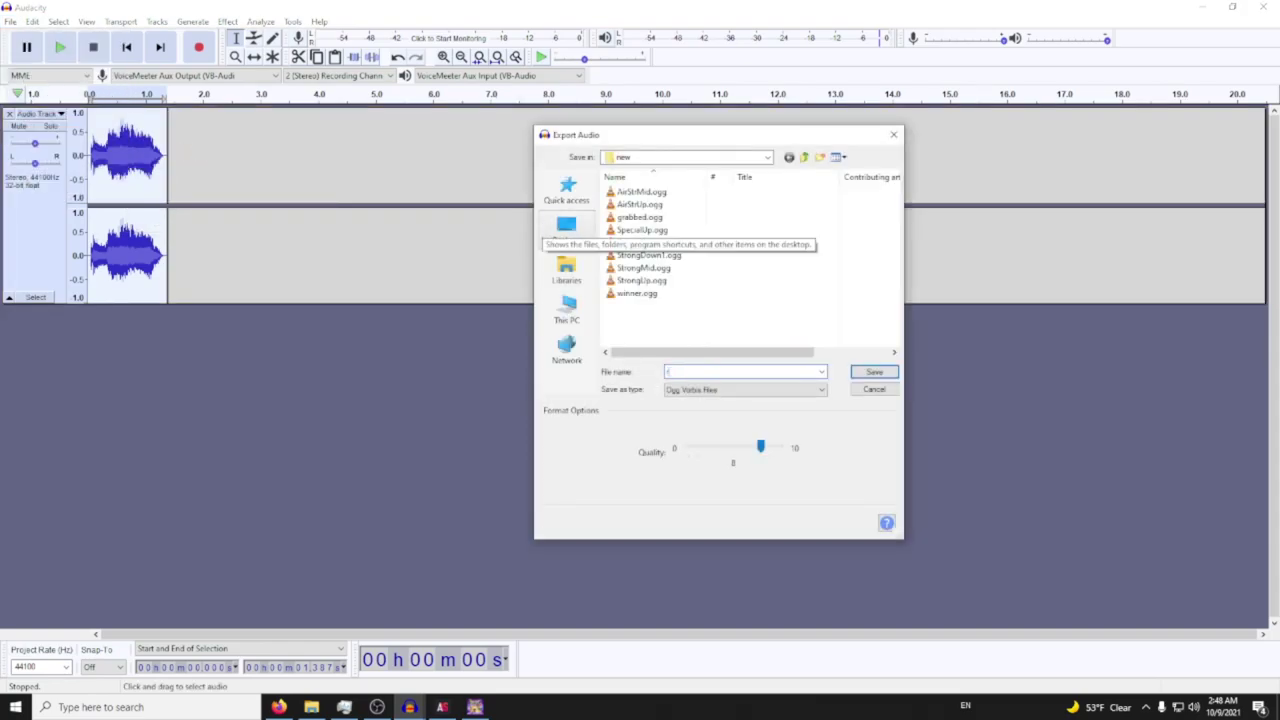
text(respawn1)
key(Return)
key(Return)
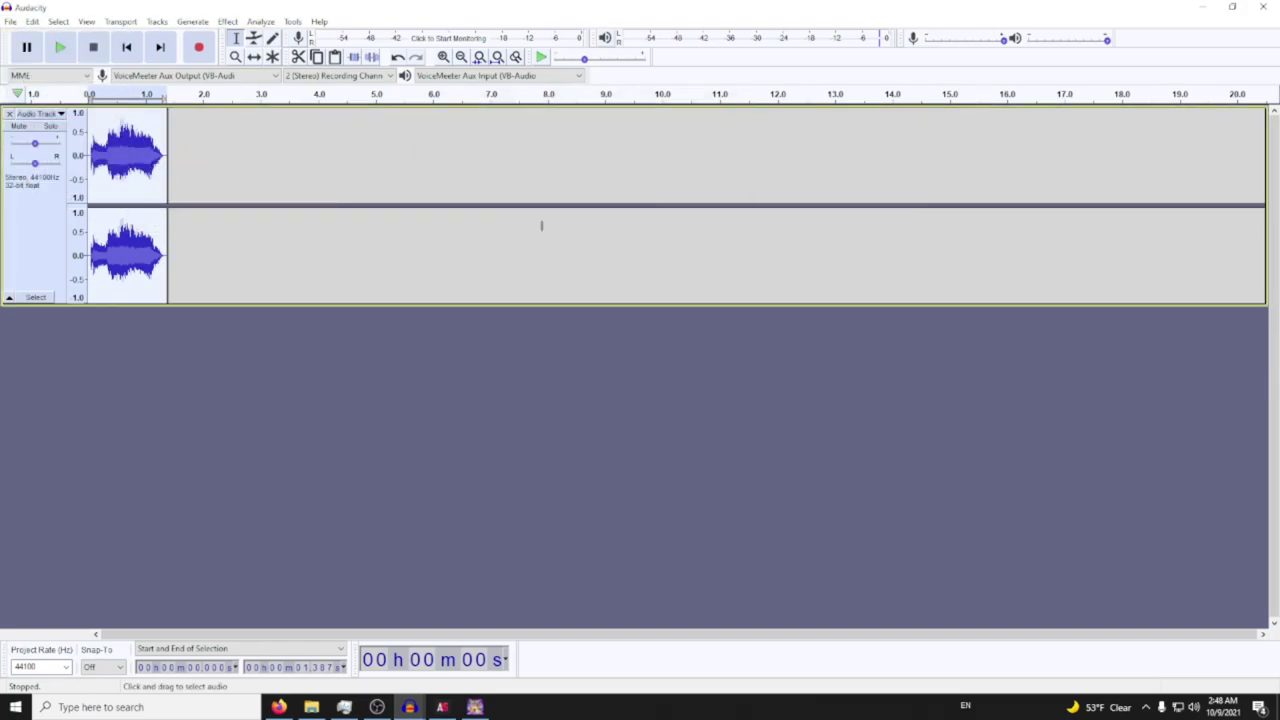
Export the next two amplified clips to the new folder as OGG files named respawn2 and respawn3
text(respawn2)
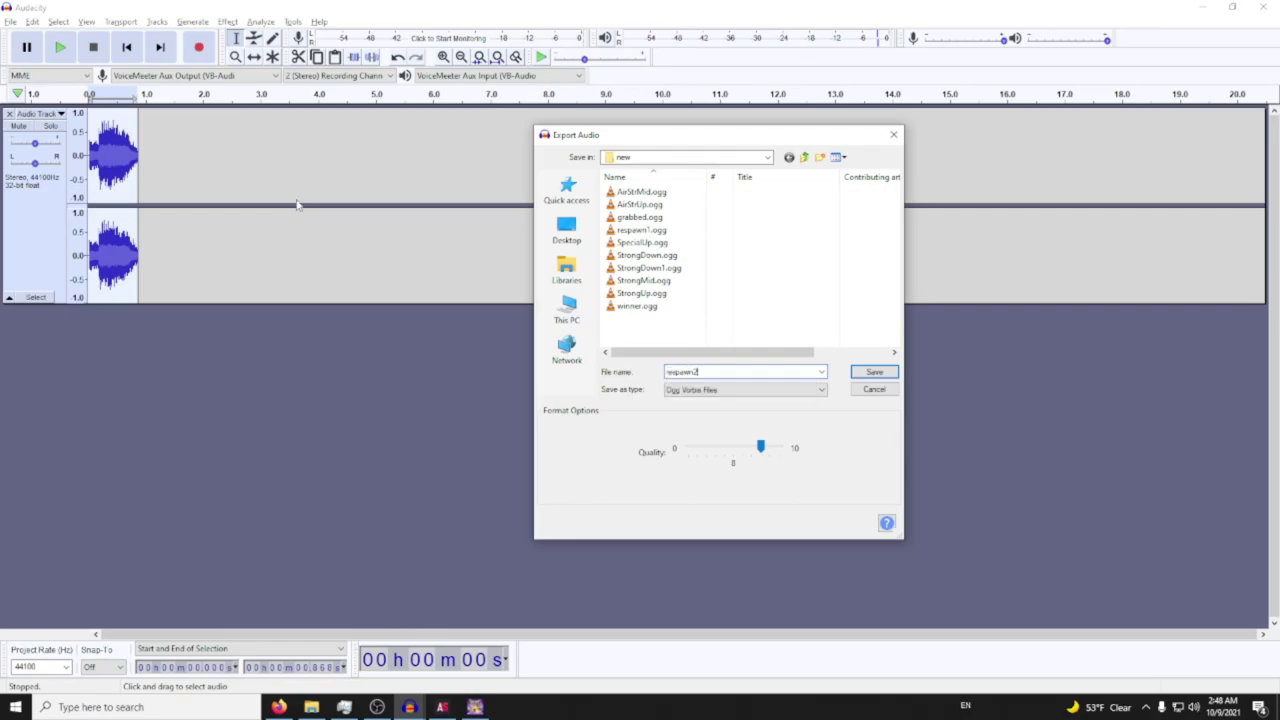
key(Return)
key(Return)
text(respawn3)
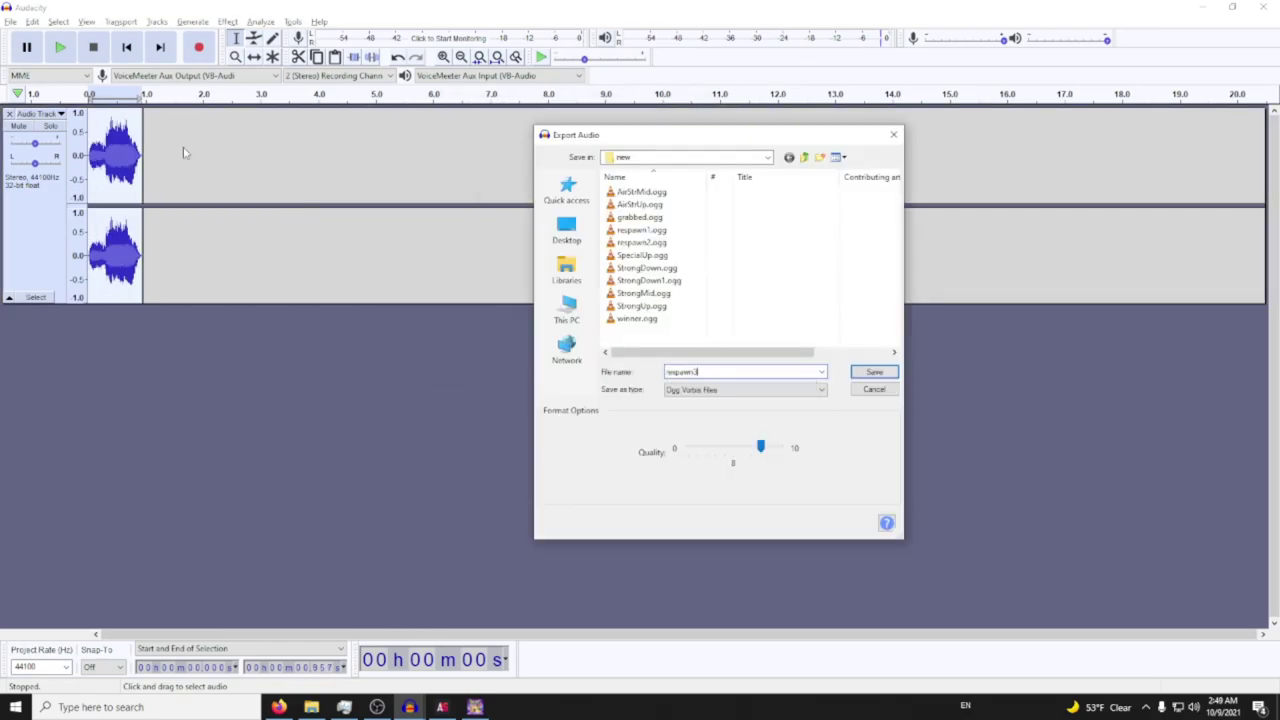
key(Return)
key(Return)
Look through the action names in LucyLoud.txt, and copy the Loud House clip from about 3.44 s to 4.69 s
key(alt+Tab)
scroll(394, 352, down, 2)
scroll(316, 462, down, 3)
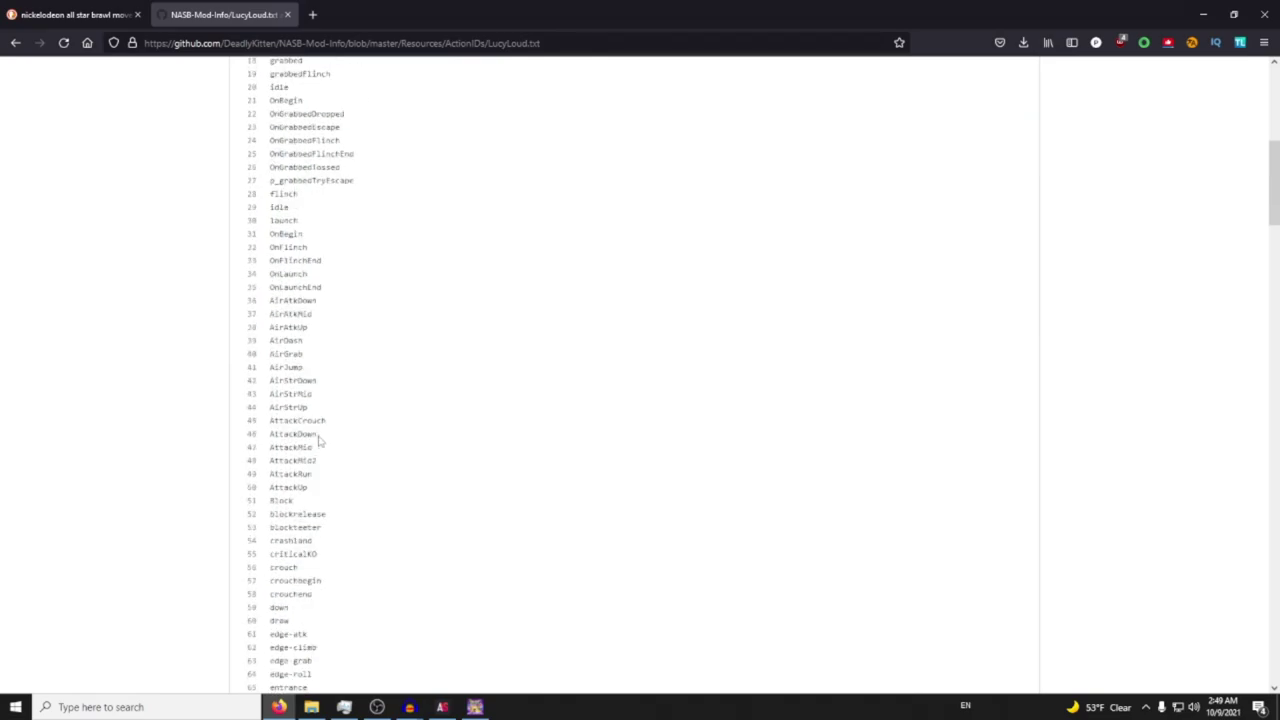
scroll(320, 437, down, 10)
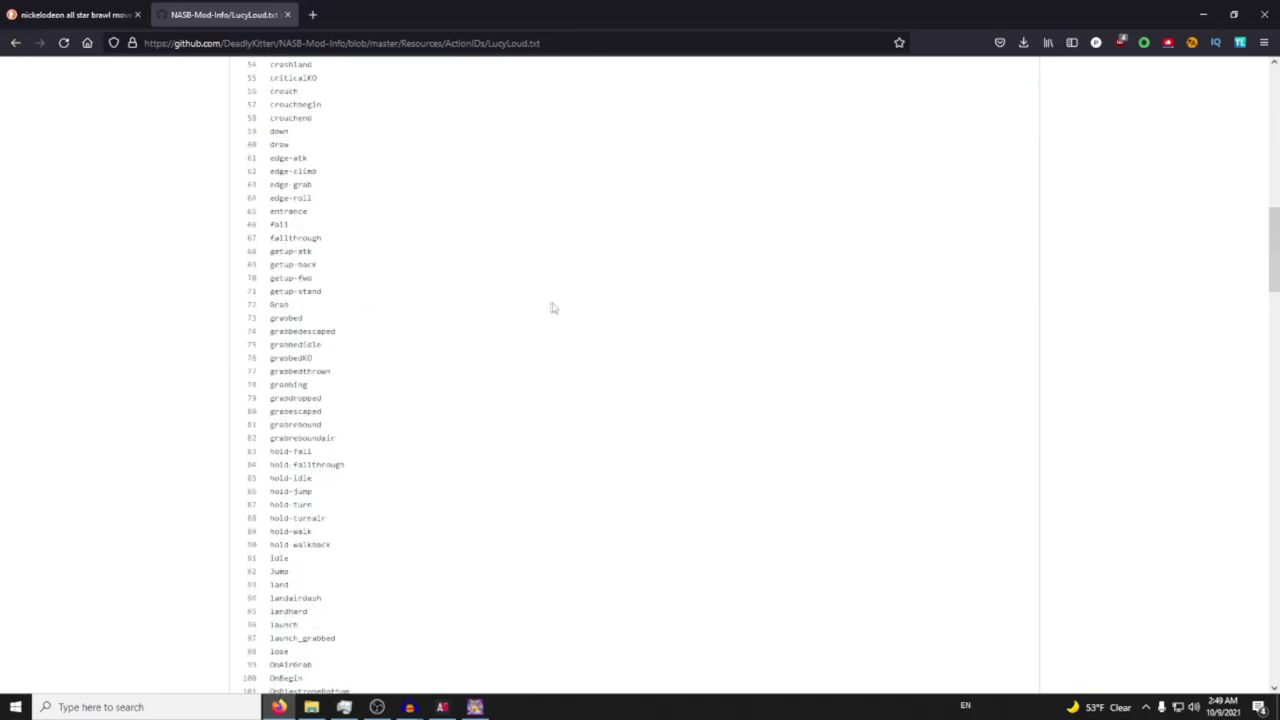
key(alt+Tab)
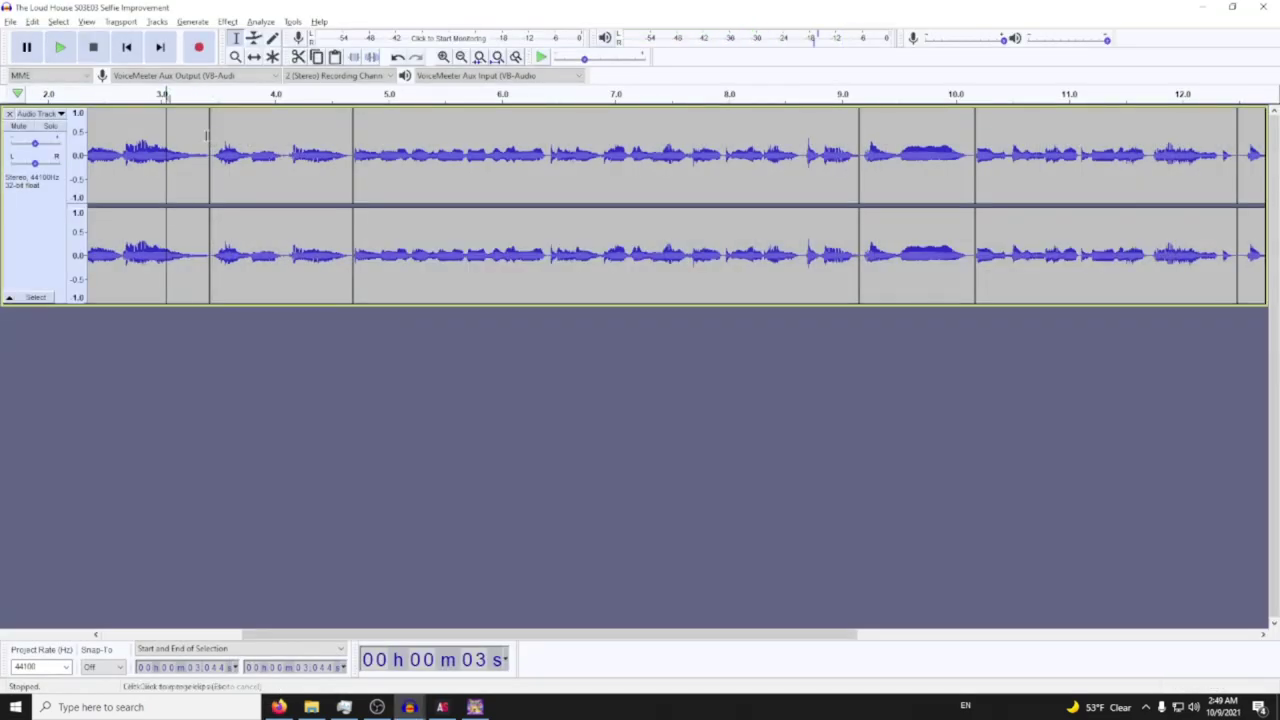
click(208, 145)
drag(211, 145, 390, 248)
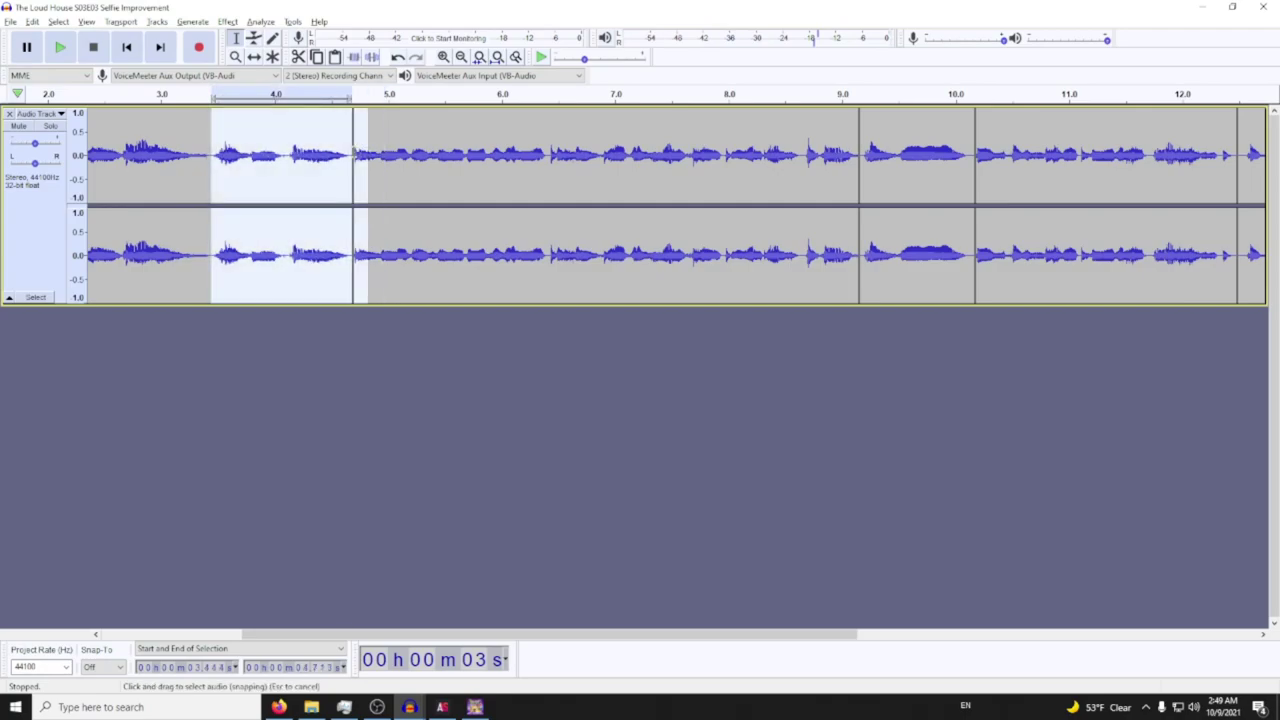
key(space)
key(ctrl+c)
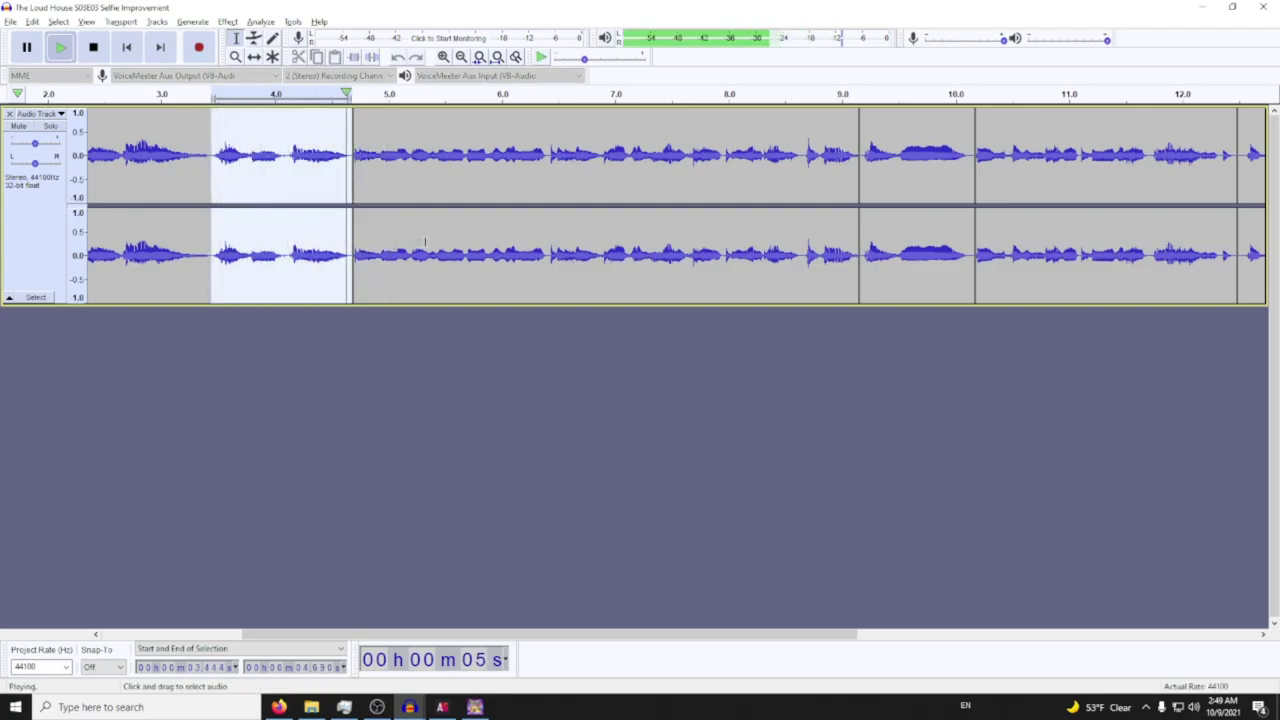
Paste the copied clip into the blank project and amplify it, playing it back before reapplying Amplify
key(alt+Tab)
key(ctrl+v)
click(228, 22)
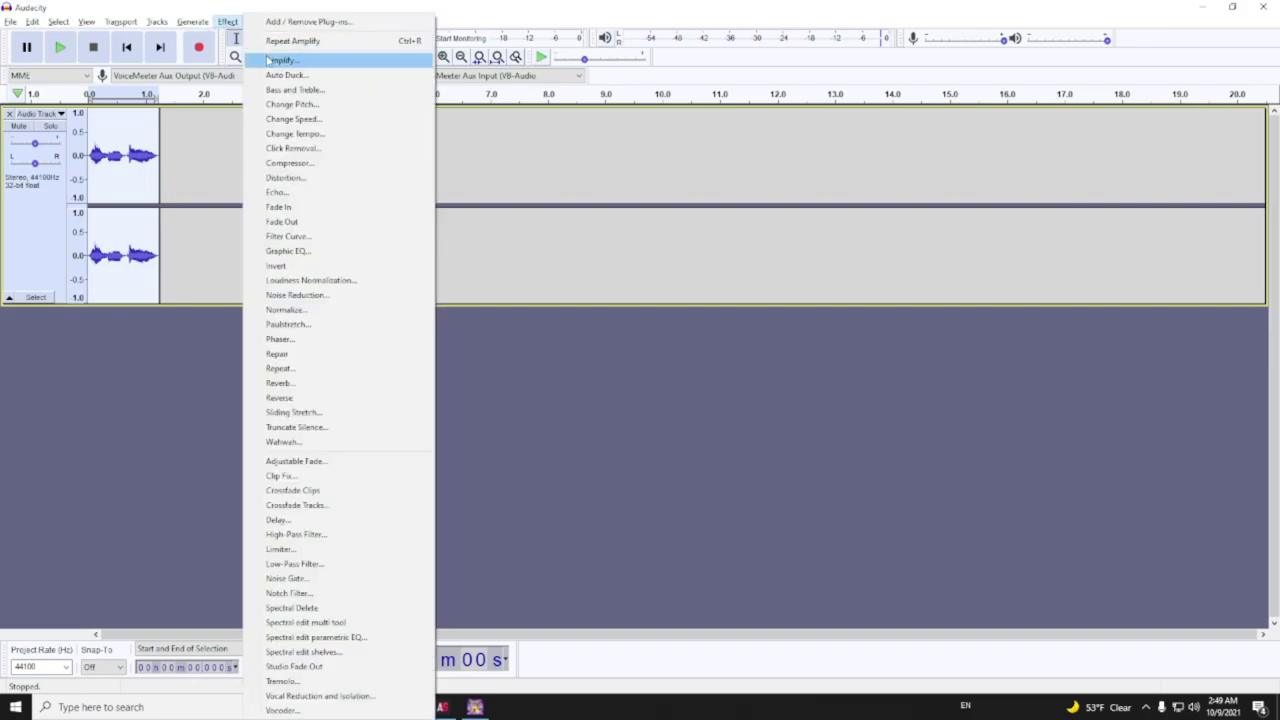
click(281, 60)
key(Return)
key(space)
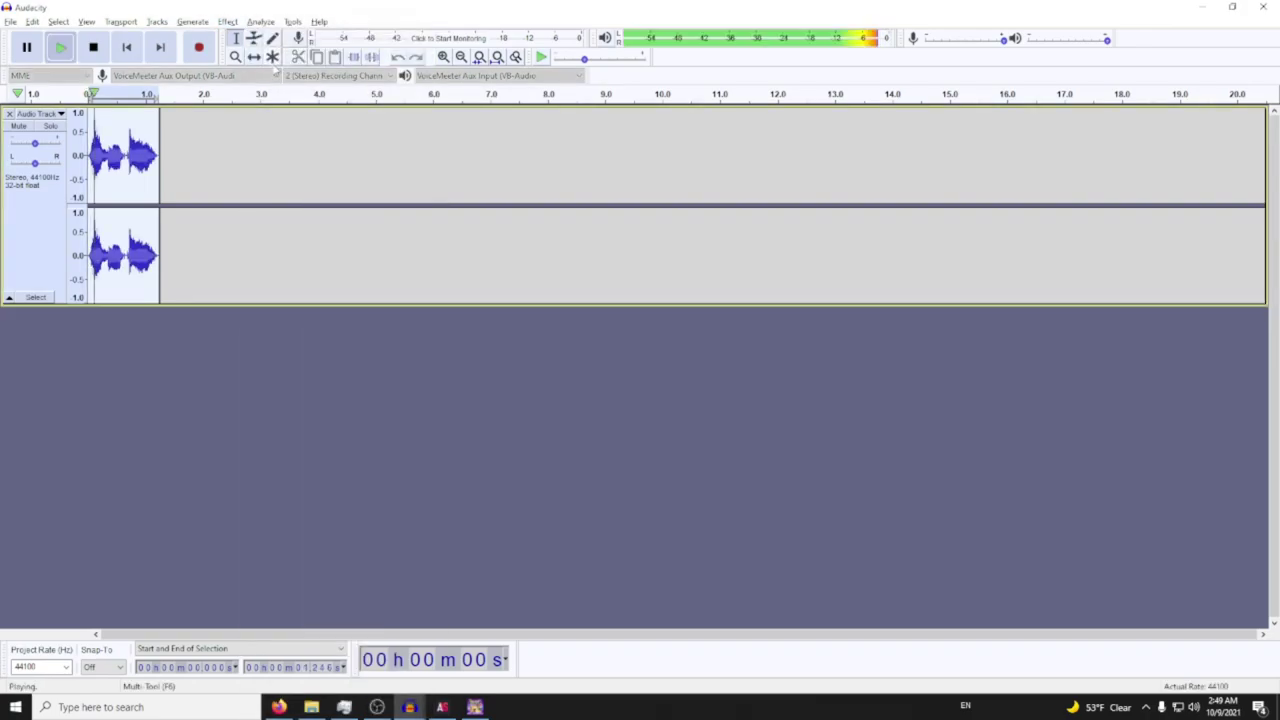
click(228, 22)
click(270, 62)
key(Return)
Export the amplified clip of about 1.25 s as an OGG file named Grab in the new folder
click(10, 22)
mouse_move(34, 120)
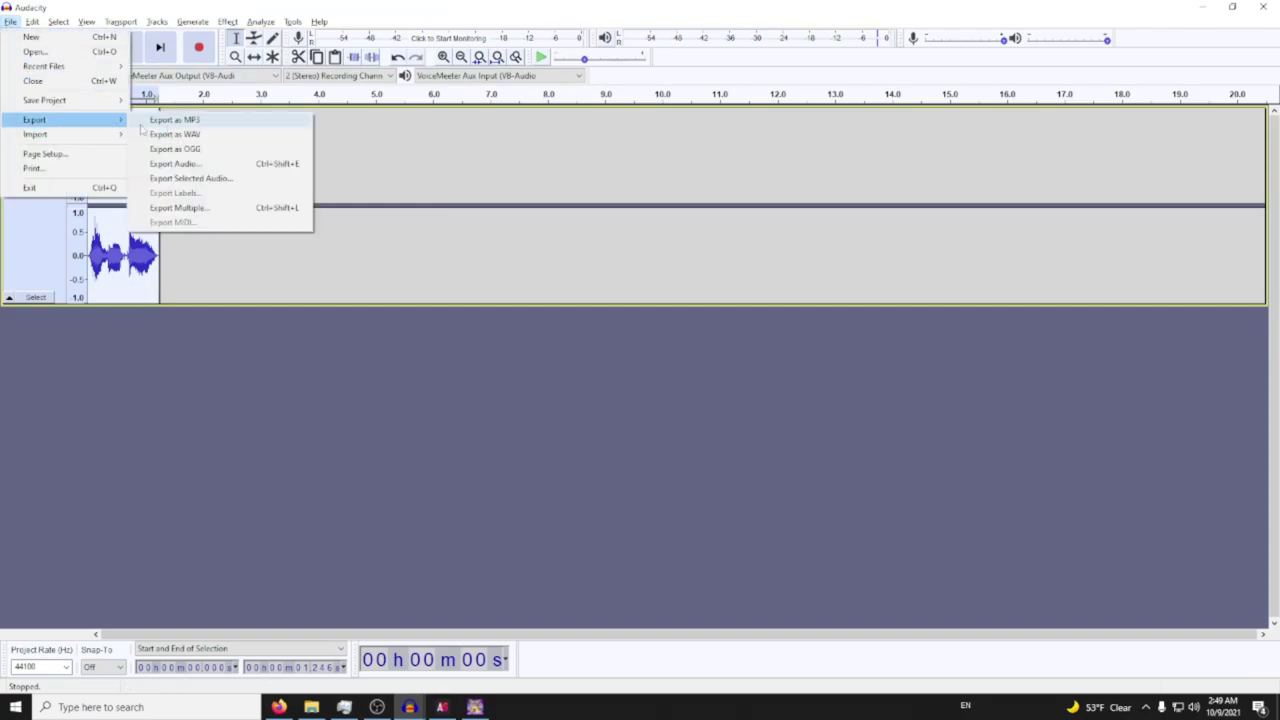
click(205, 155)
key(BackSpace)
text(gob)
key(Return)
key(Return)
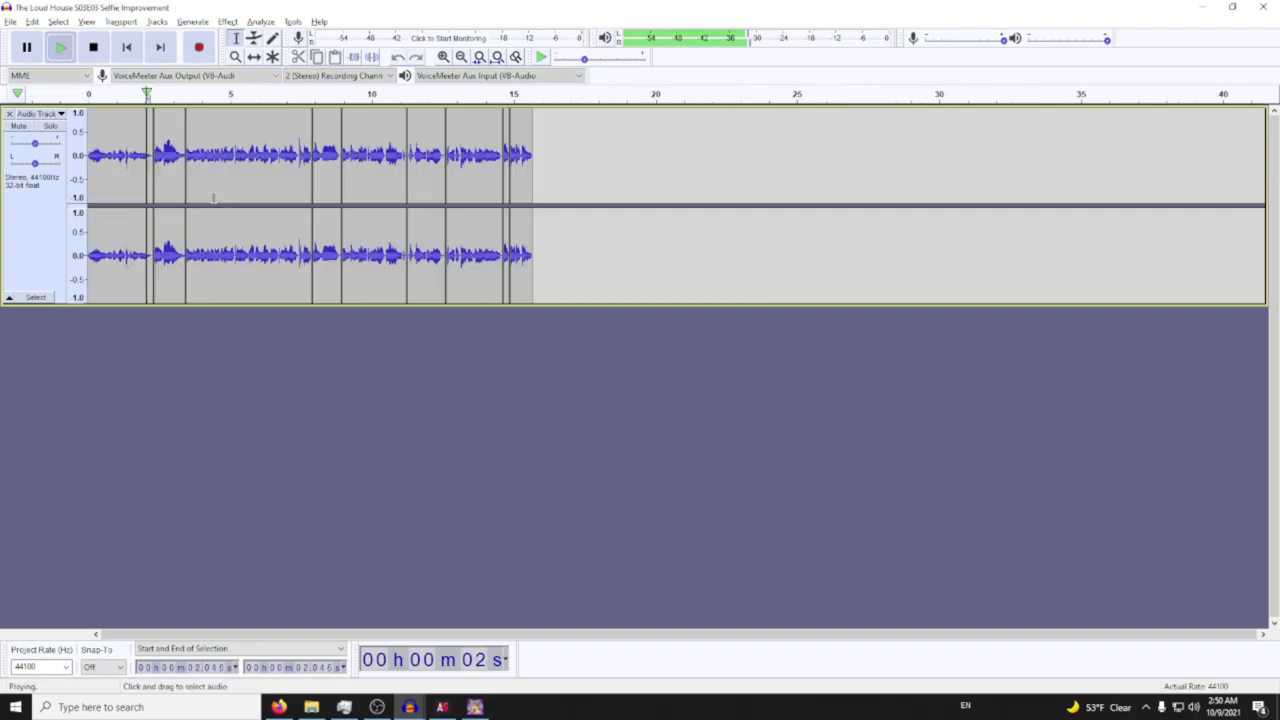
Return to the Loud House project, stop playback and select the clip from about 2.27 s to 3.44 s
key(space)
key(alt+Tab)
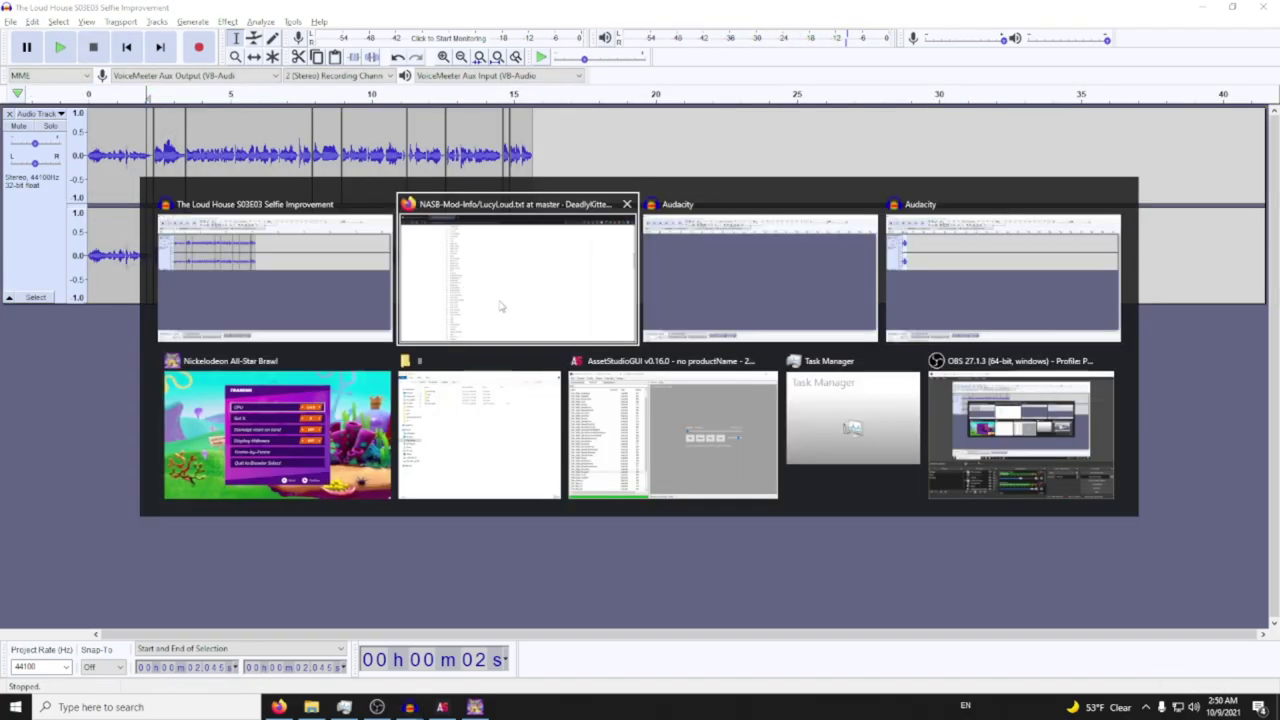
key(alt+Tab)
scroll(98, 146, up, 3)
click(449, 148)
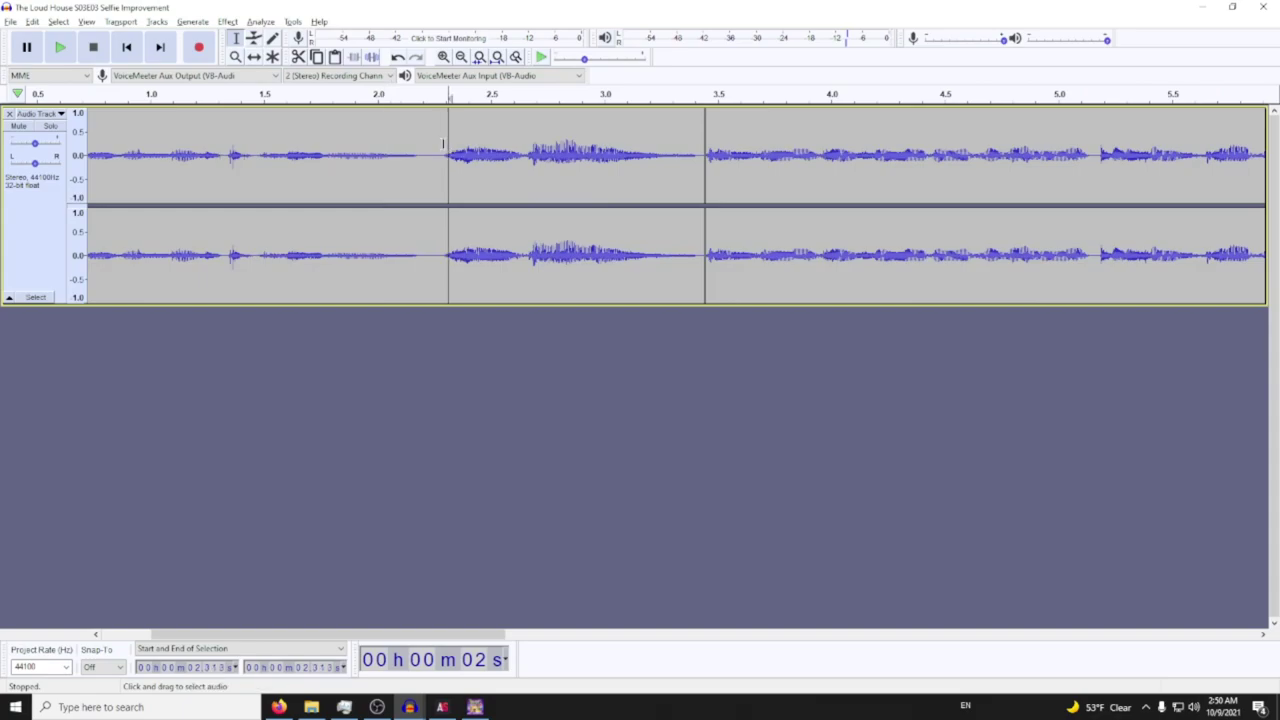
drag(440, 146, 702, 150)
key(alt+Tab)
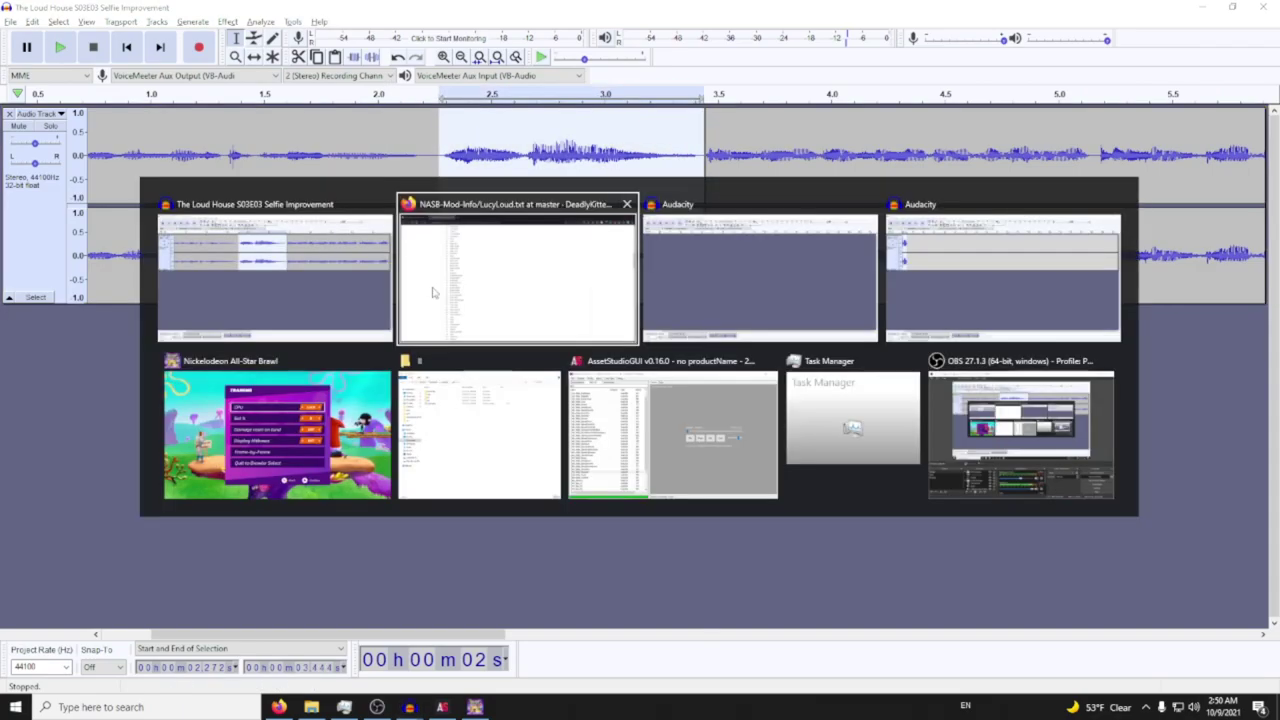
Paste the clip of about 1.17 s into the blank project, amplify it and play it
key(ctrl+v)
click(228, 21)
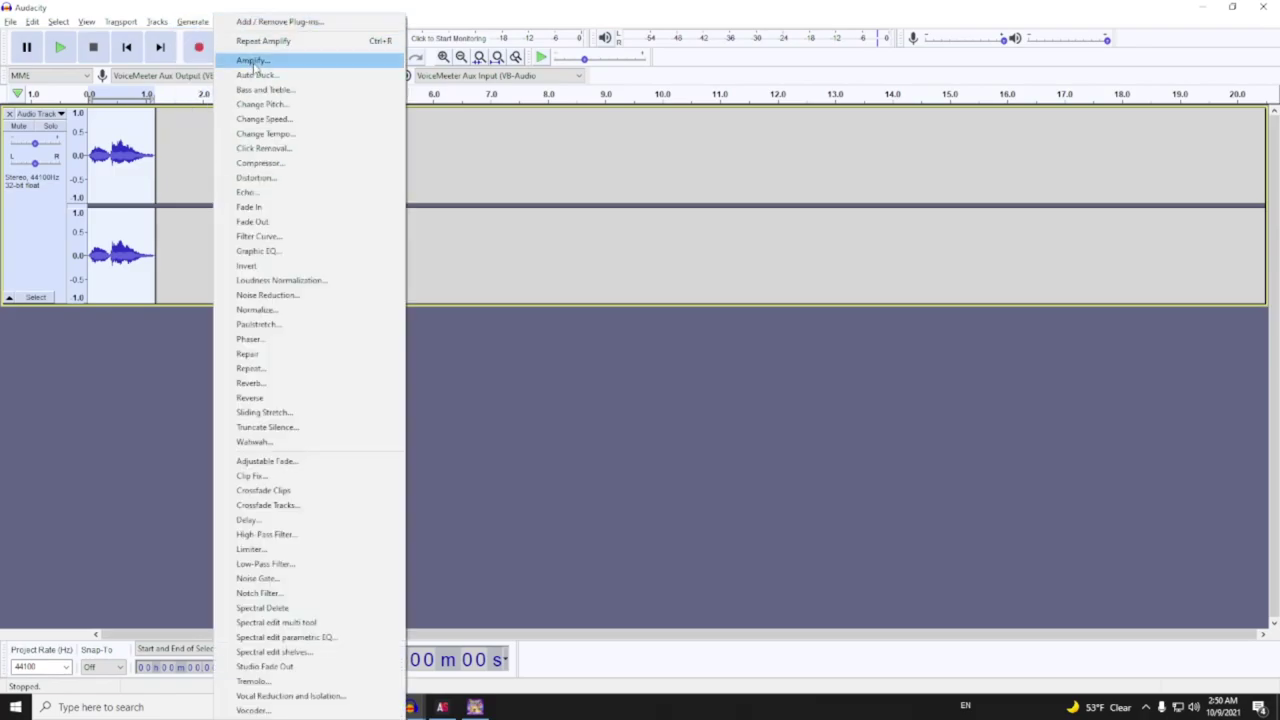
click(255, 55)
key(Return)
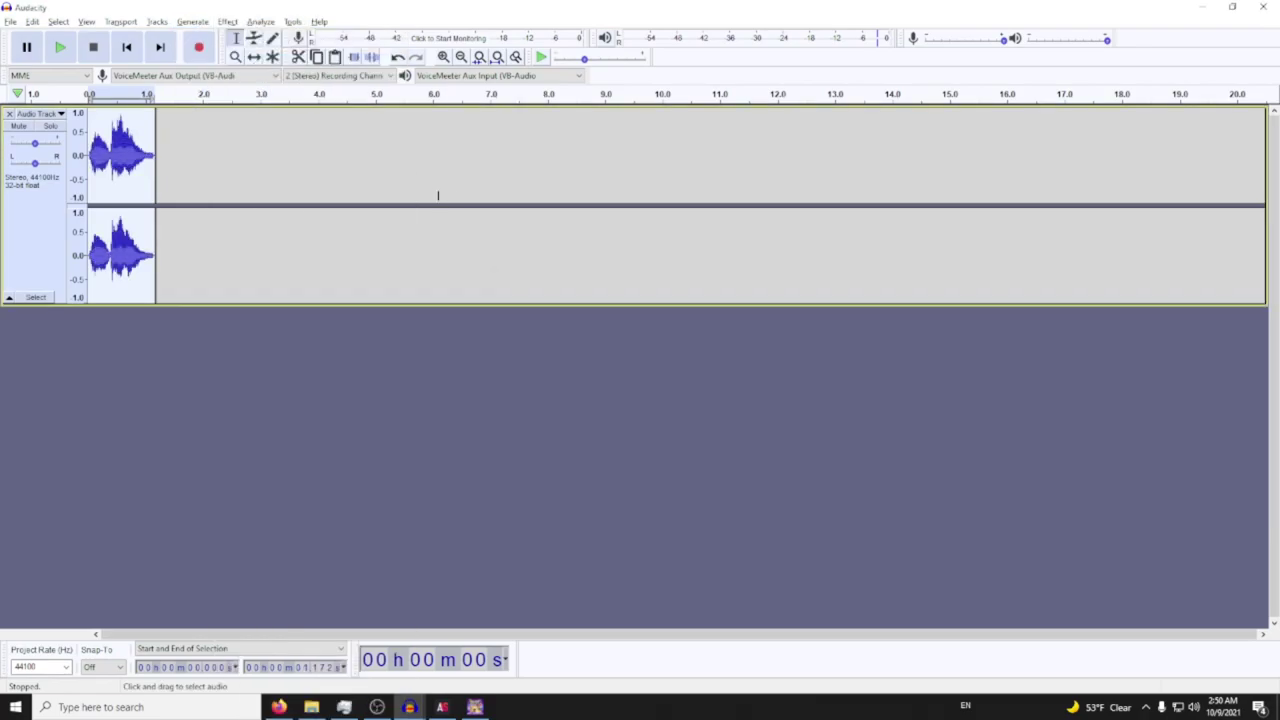
key(space)
Export the amplified clip of about 1.17 s as an OGG file named respawn4 in the new folder
click(10, 21)
mouse_move(68, 120)
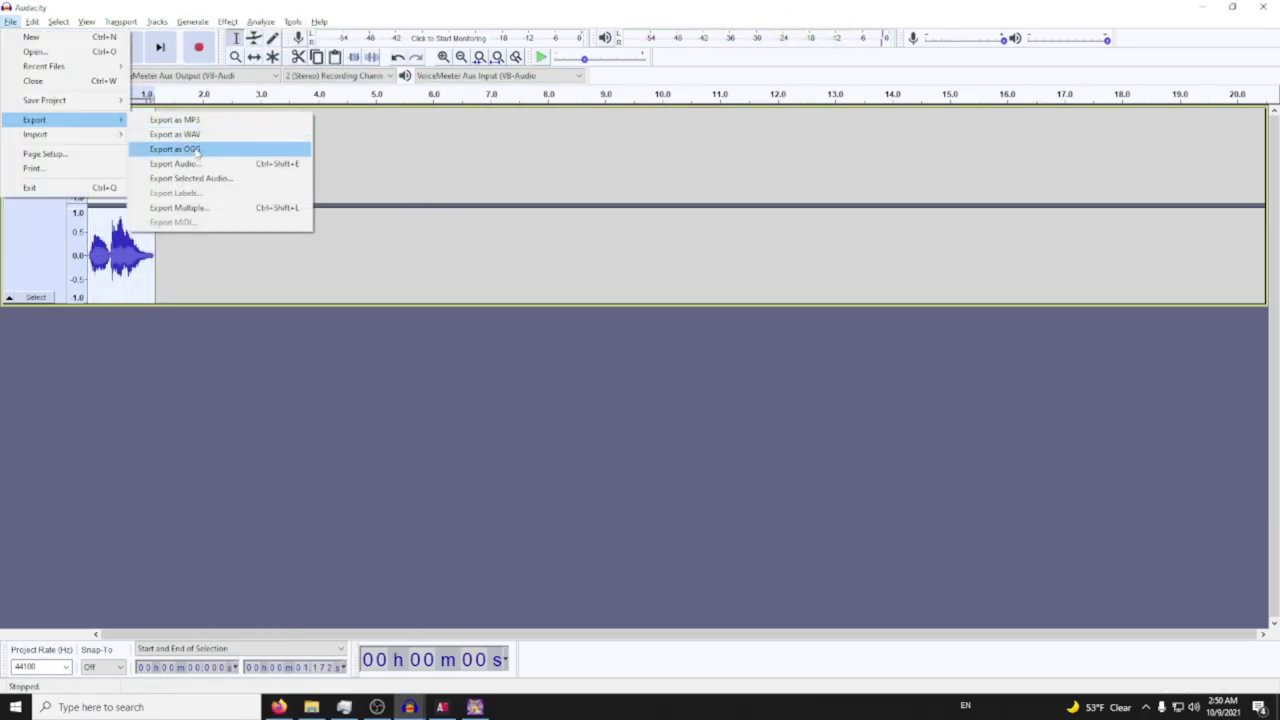
click(180, 149)
text(resp)
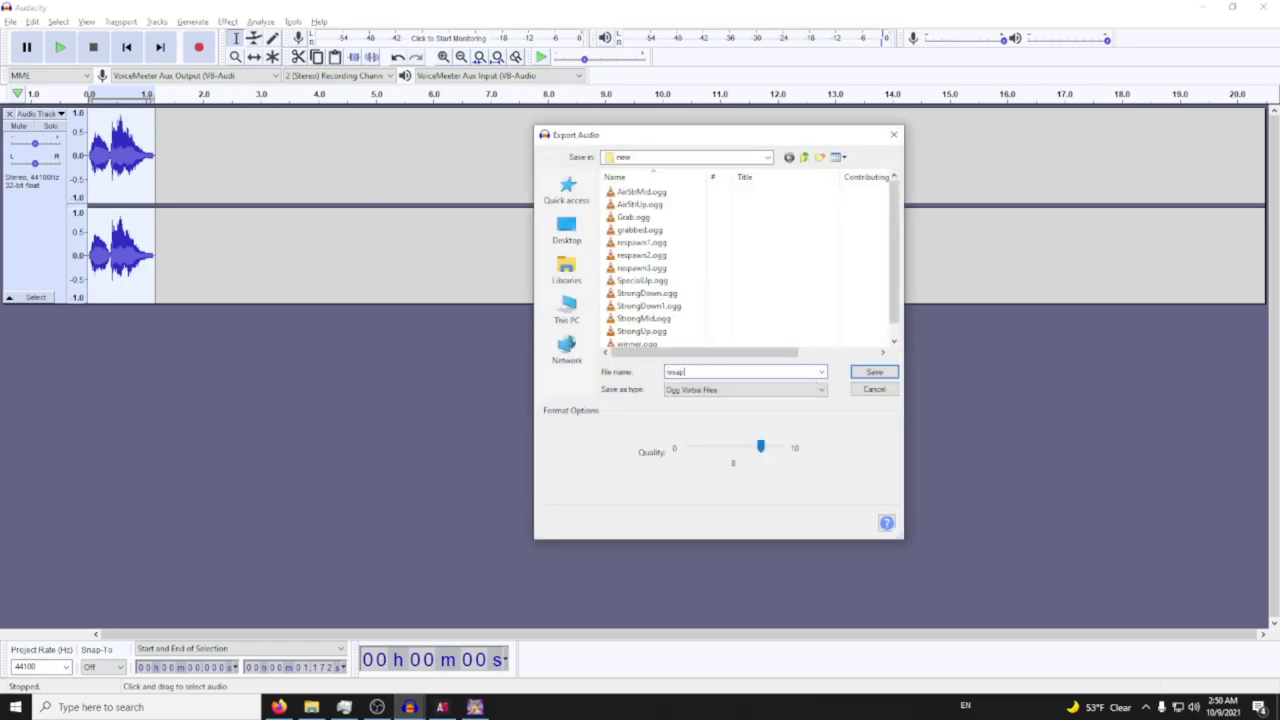
text(awn1)
key(BackSpace)
text(4)
key(Return)
key(Return)
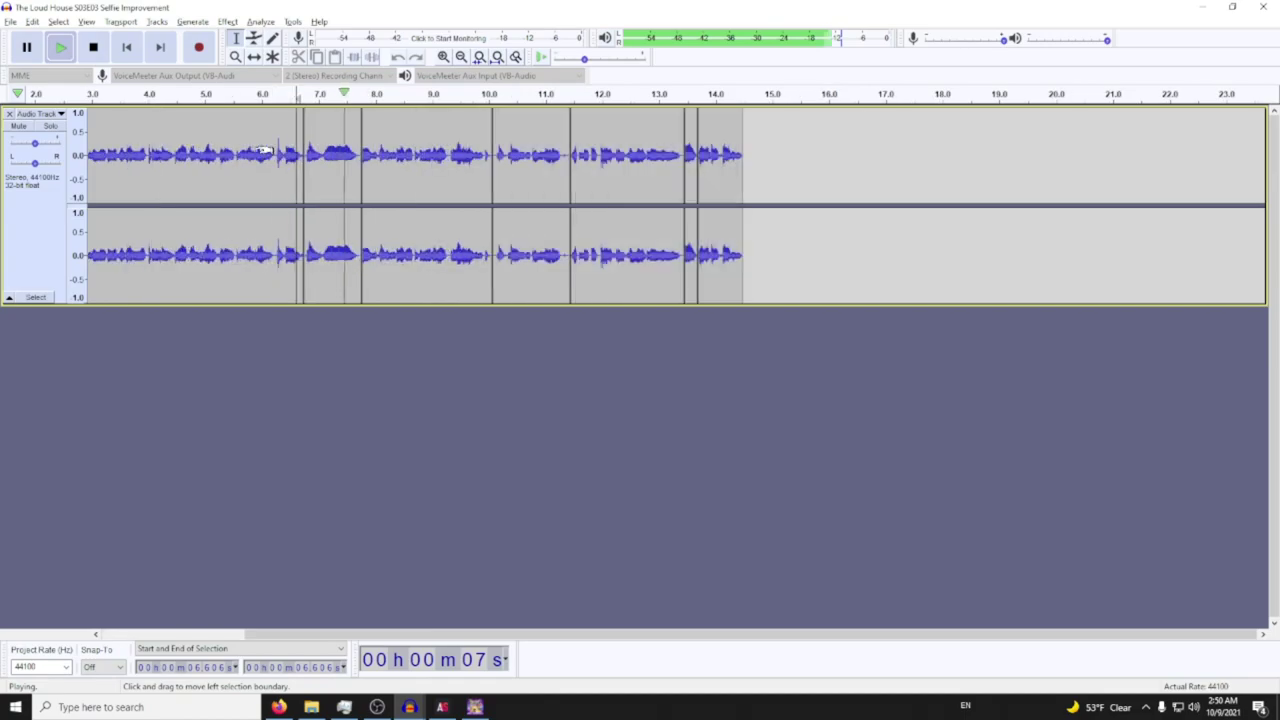
Stop the Loud House playback and listen to StrongDown1.ogg and StrongDown.ogg from the new folder in VLC media player
key(space)
key(alt+Tab)
scroll(456, 318, down, 6)
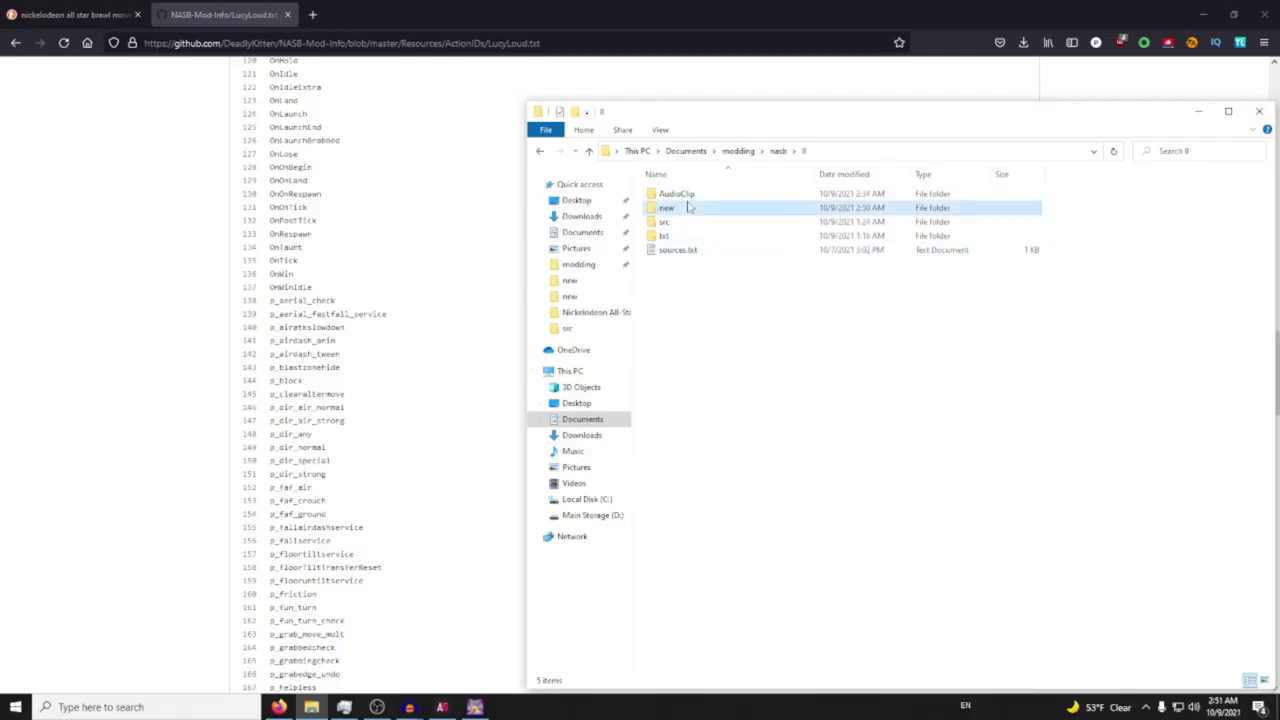
double_click(688, 207)
click(672, 196)
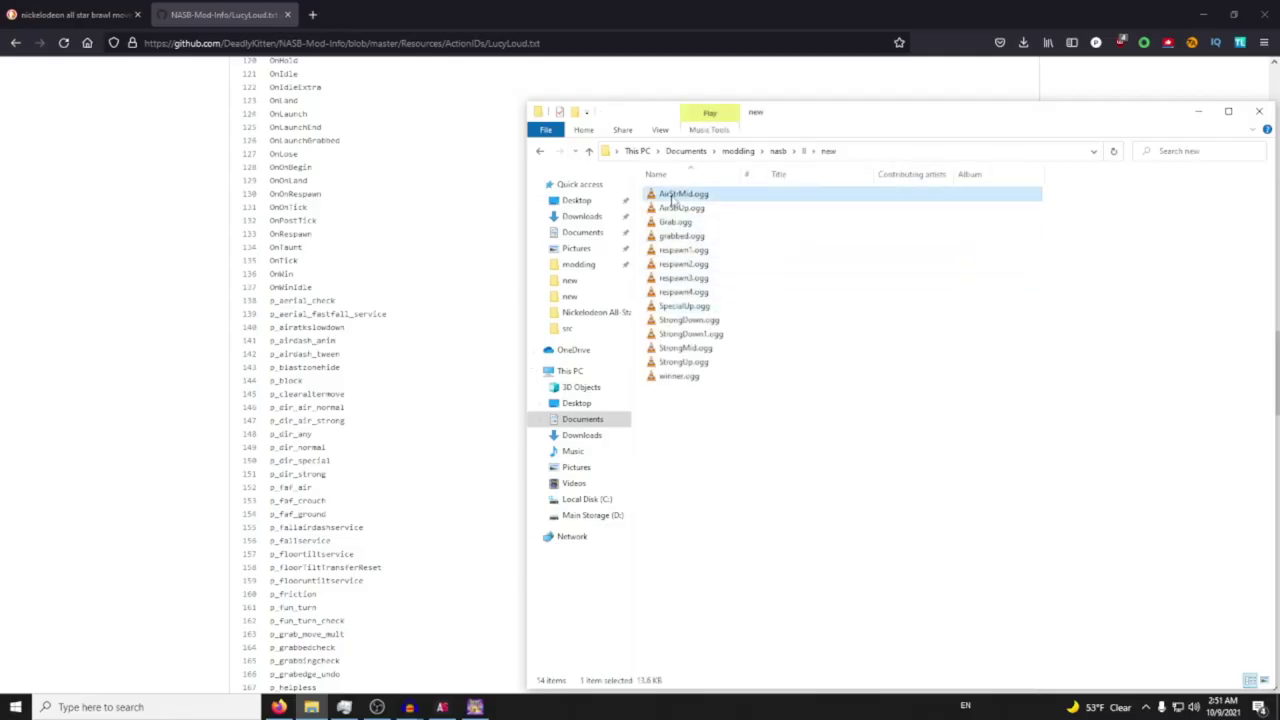
click(681, 208)
click(712, 322)
click(705, 333)
double_click(705, 333)
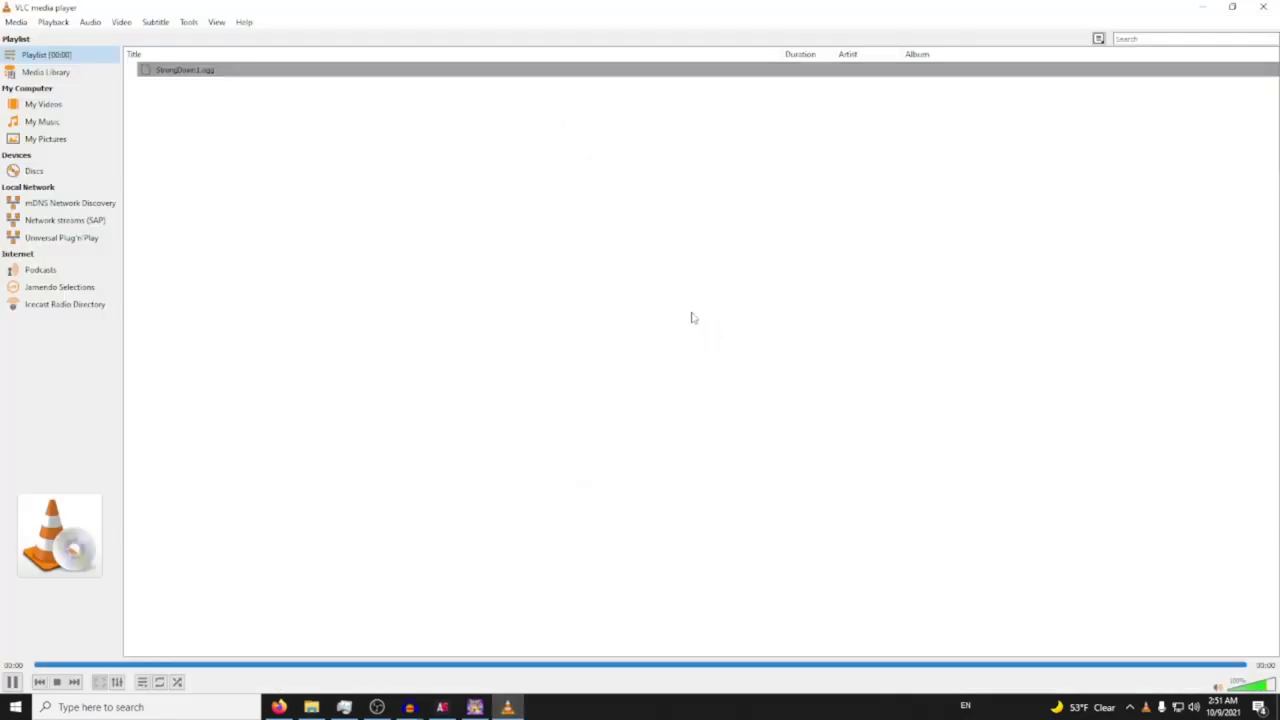
key(alt+Tab)
click(700, 318)
double_click(700, 318)
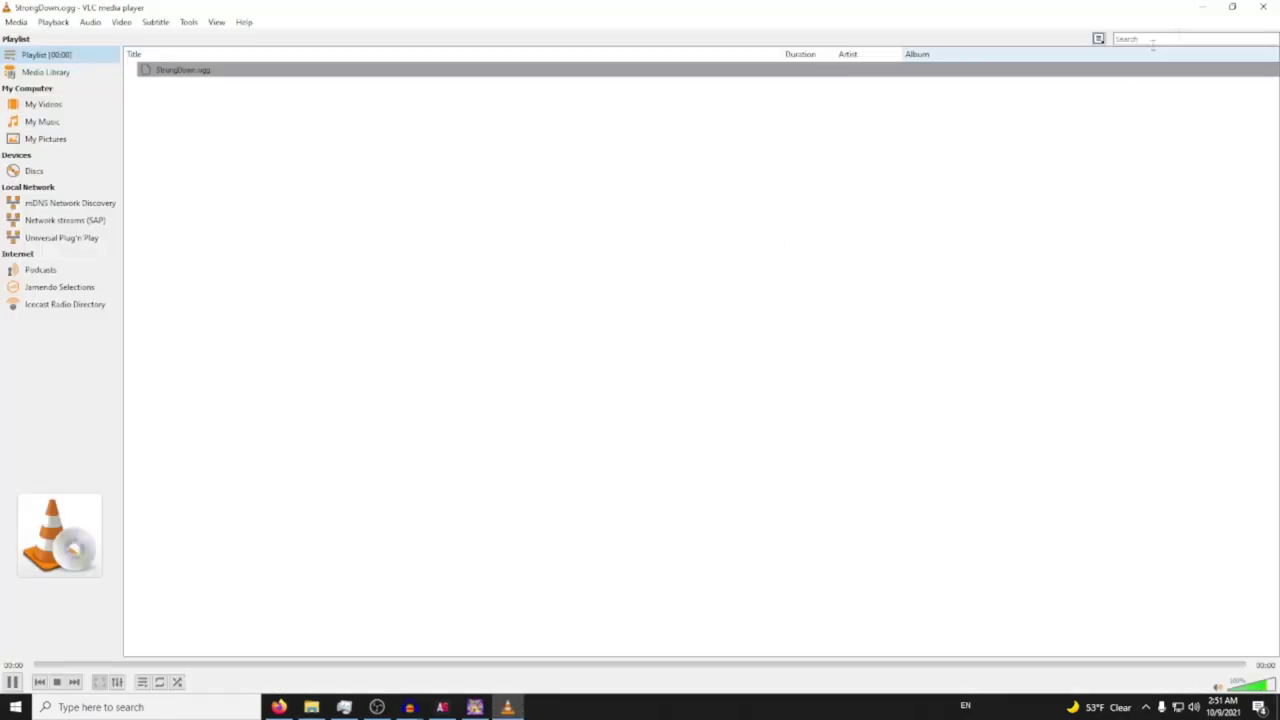
click(1263, 7)
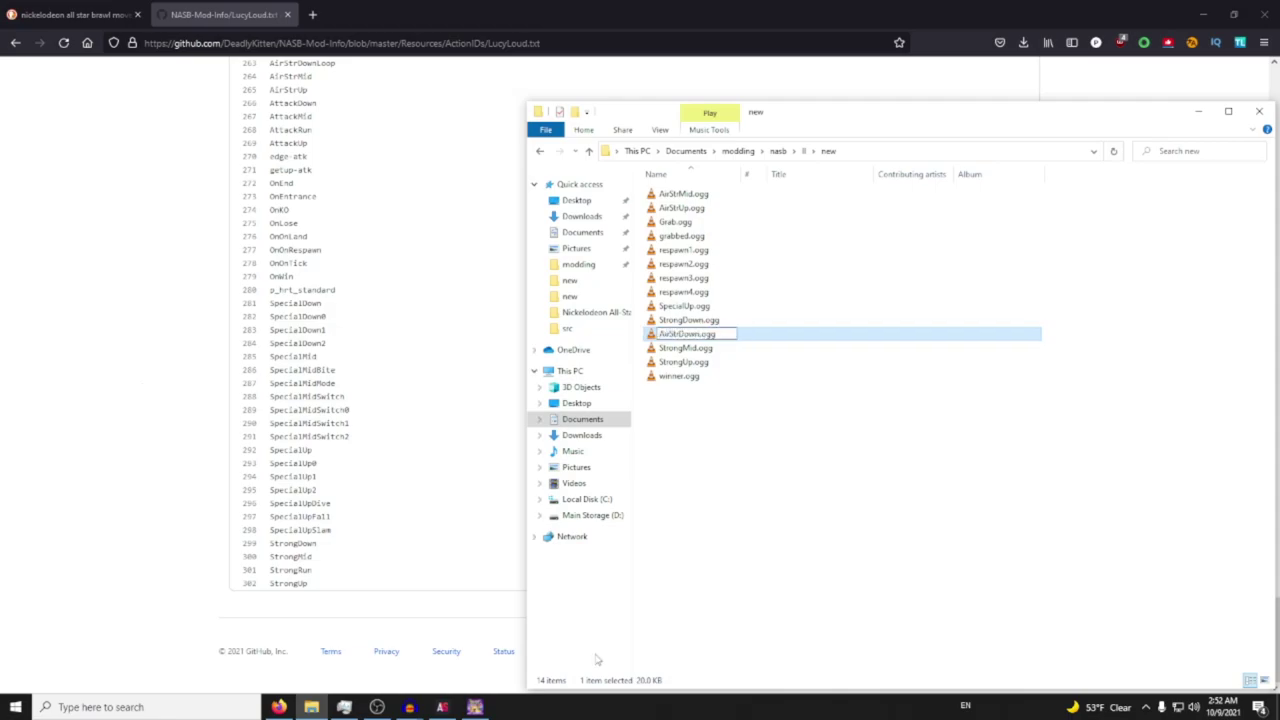
Rename StrongDown1.ogg as AirStrDown.ogg in the new folder
key(Return)
click(682, 334)
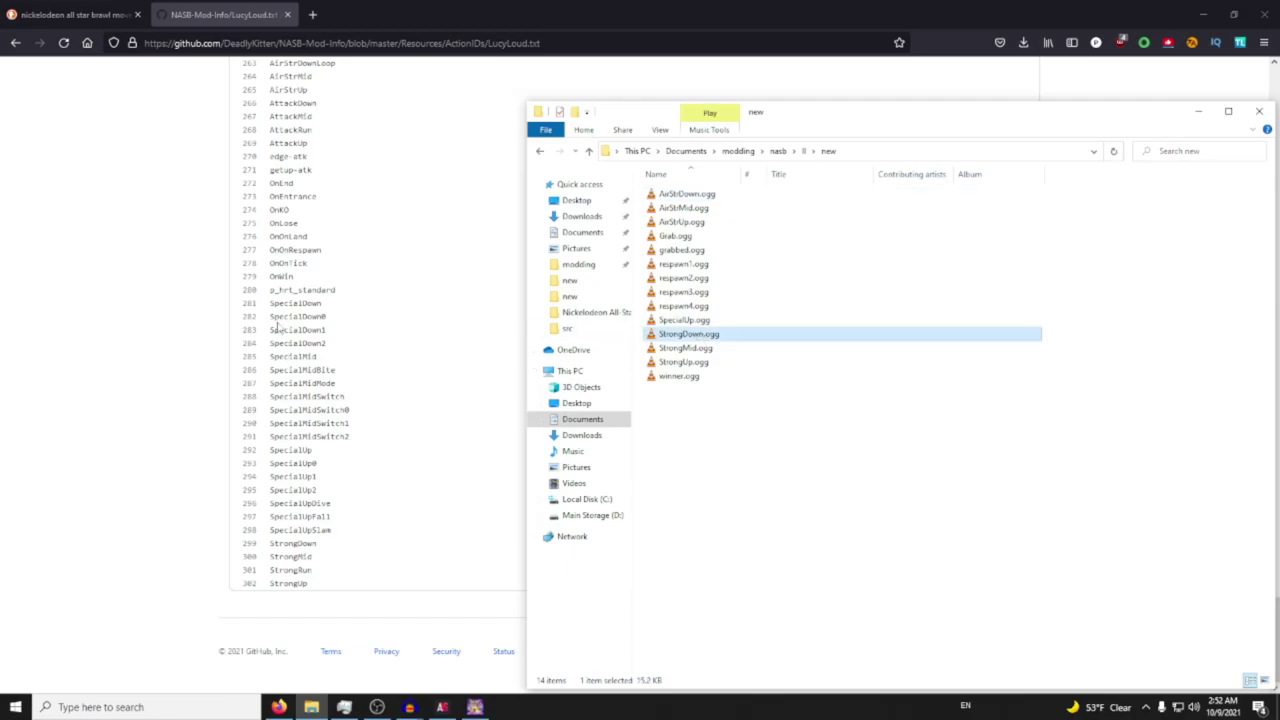
Return to the Loud House project, play it from about 9.9 s and select the clip from about 11.44 s to 13.45 s
key(alt+Tab)
click(656, 318)
key(space)
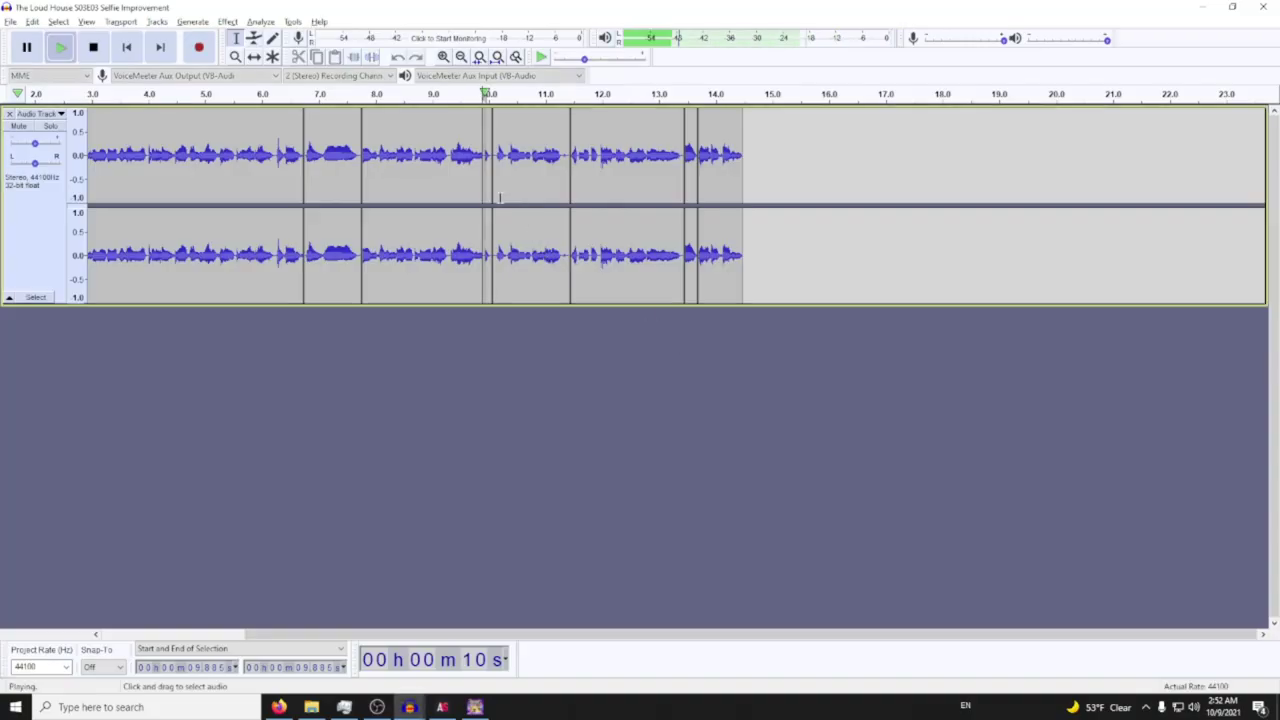
key(space)
double_click(600, 250)
Paste the clip of about 2.01 s into the blank project, amplify it and play it
key(alt+Tab)
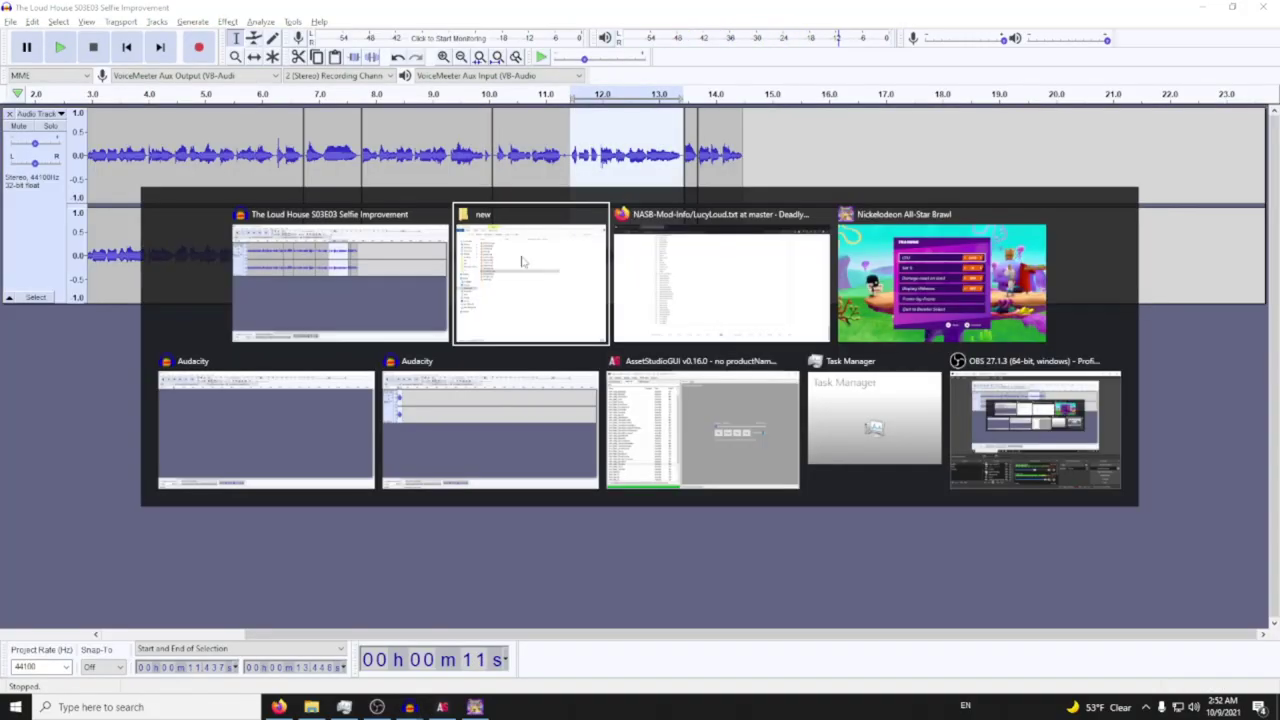
click(294, 426)
key(Return)
key(space)
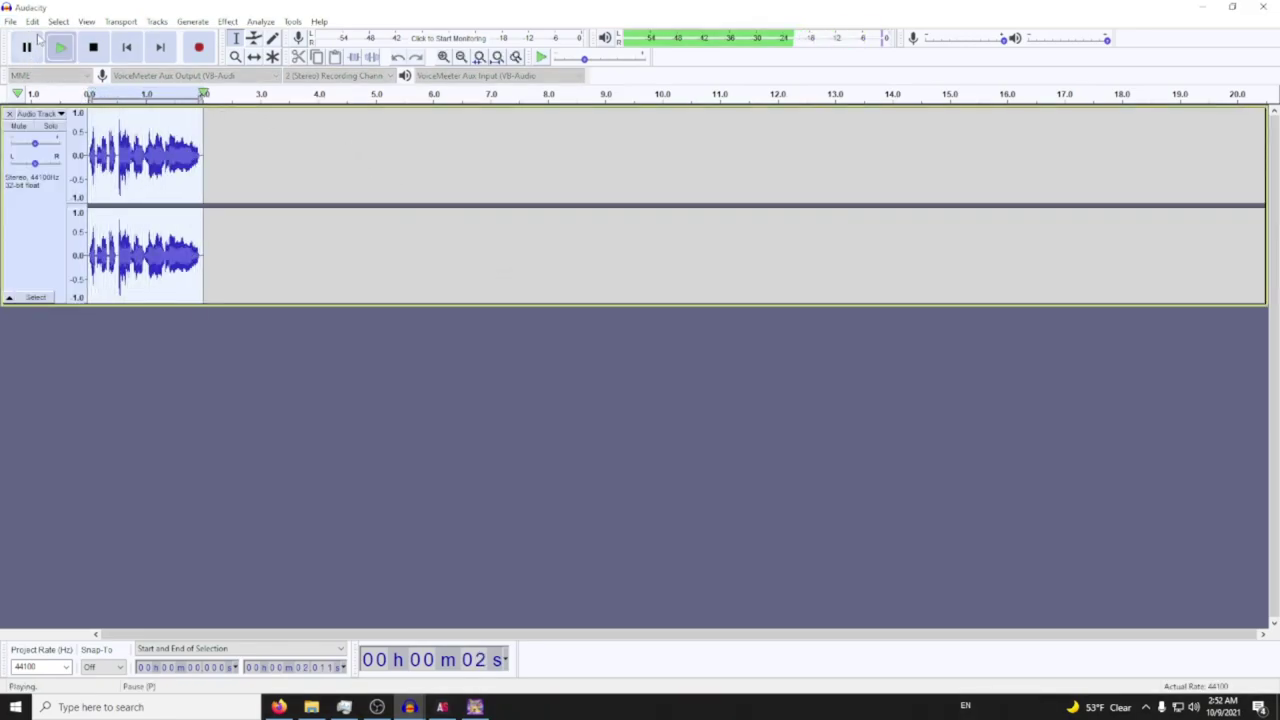
Export the amplified clip of about 2.01 s as an OGG file named SpecialDown1 in the new folder
click(10, 21)
click(202, 163)
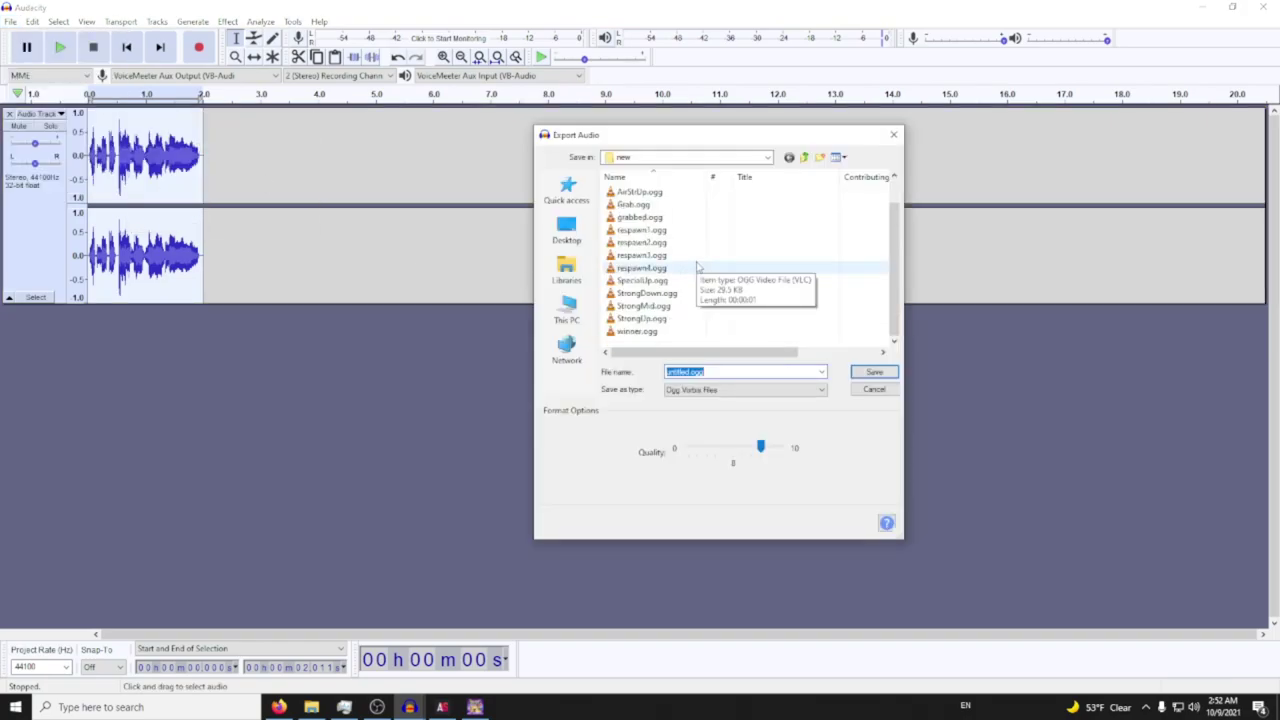
text(SpecialDown)
key(Return)
key(Return)
Play the Loud House project from about 6.4 s, stop it and select the clip from about 7.7 s to 10.1 s
click(410, 708)
mouse_move(409, 707)
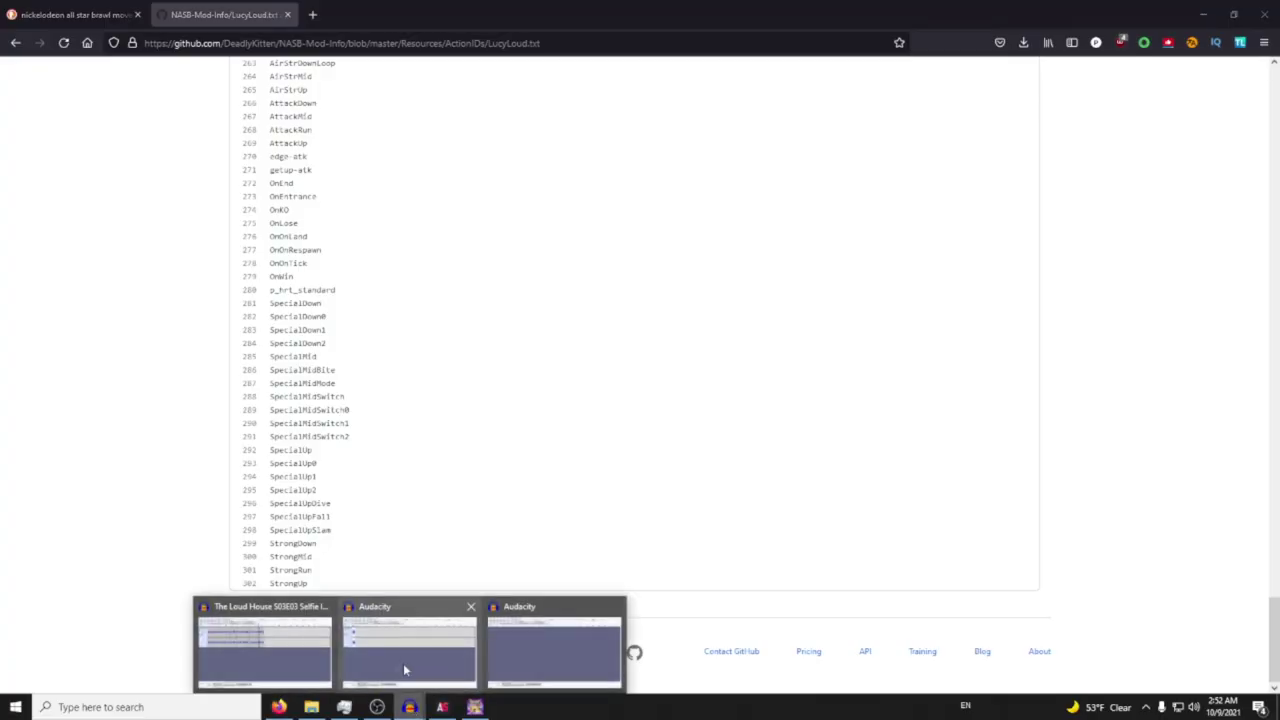
click(409, 672)
key(space)
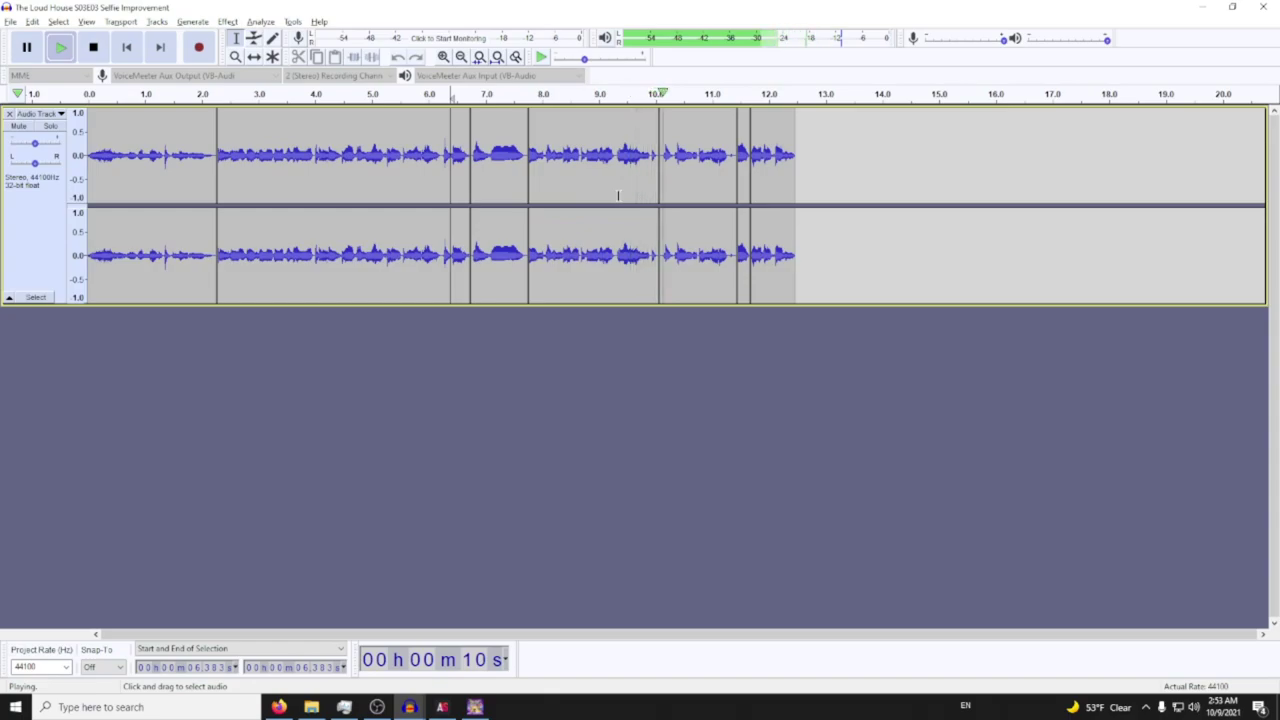
key(space)
click(528, 147)
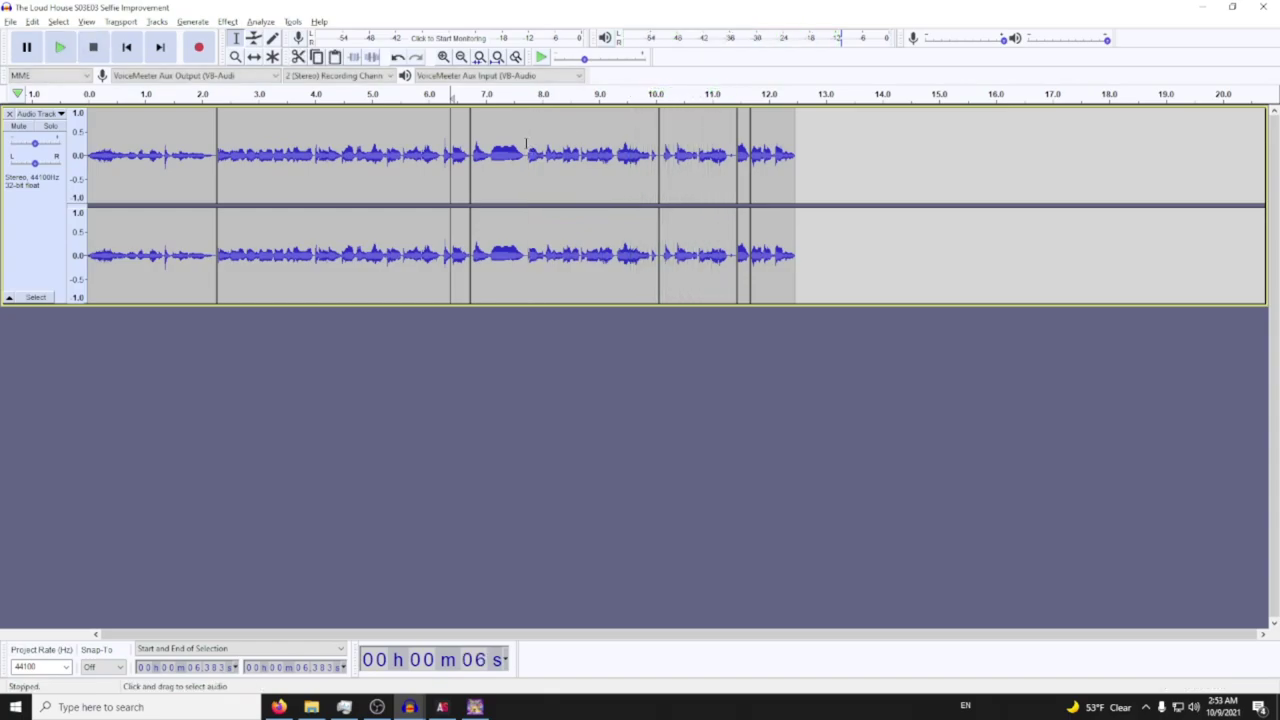
double_click(564, 149)
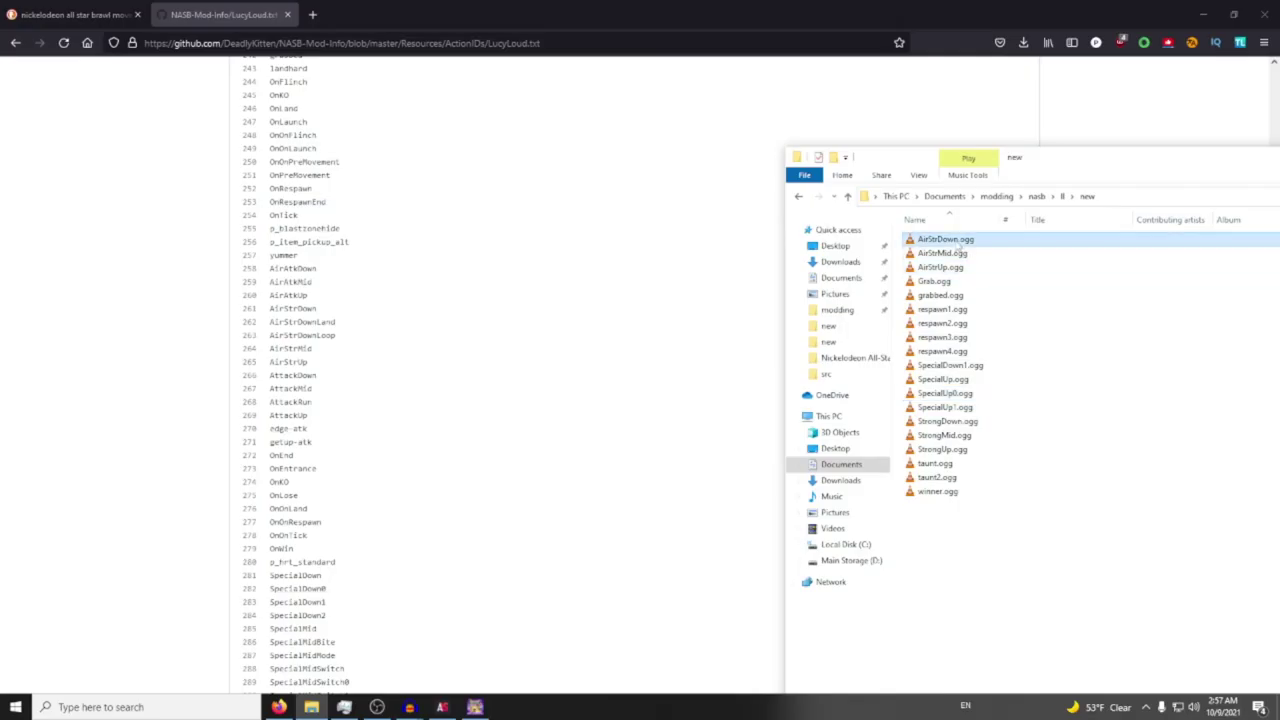
Play AirStrDown.ogg in VLC media player to check it and rename the file as AirStrDownLand.ogg
double_click(945, 239)
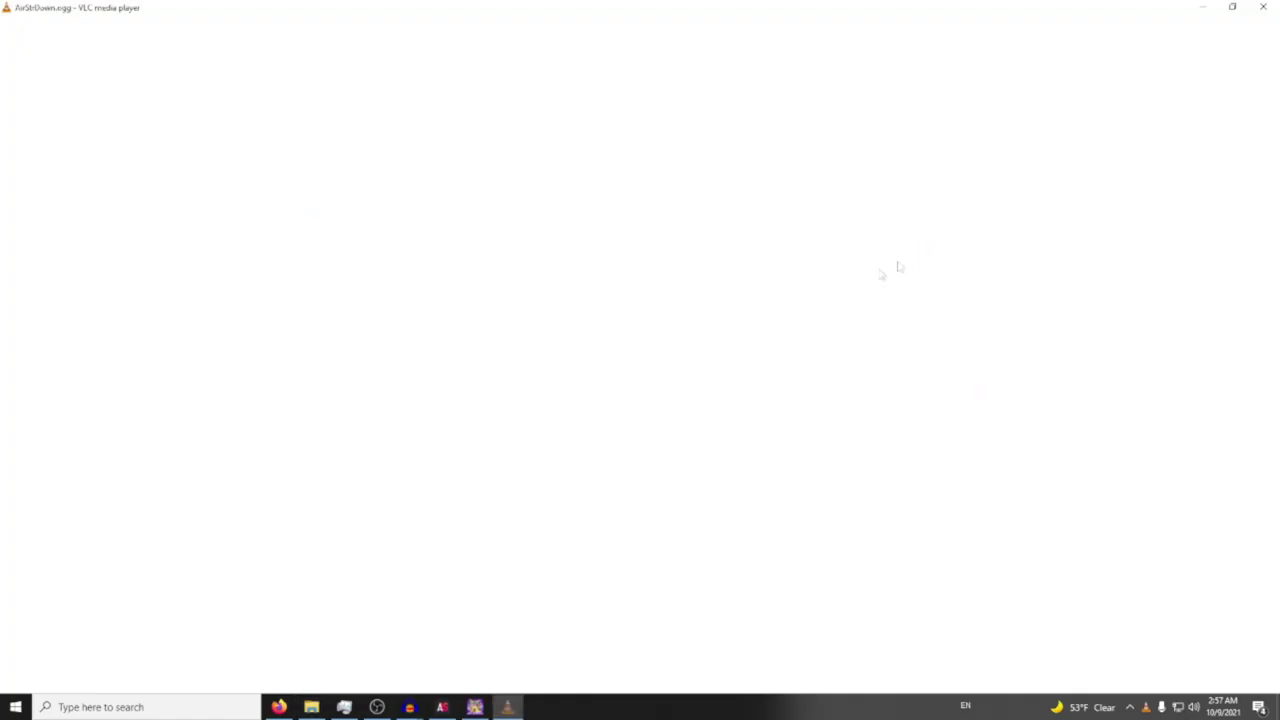
click(1262, 6)
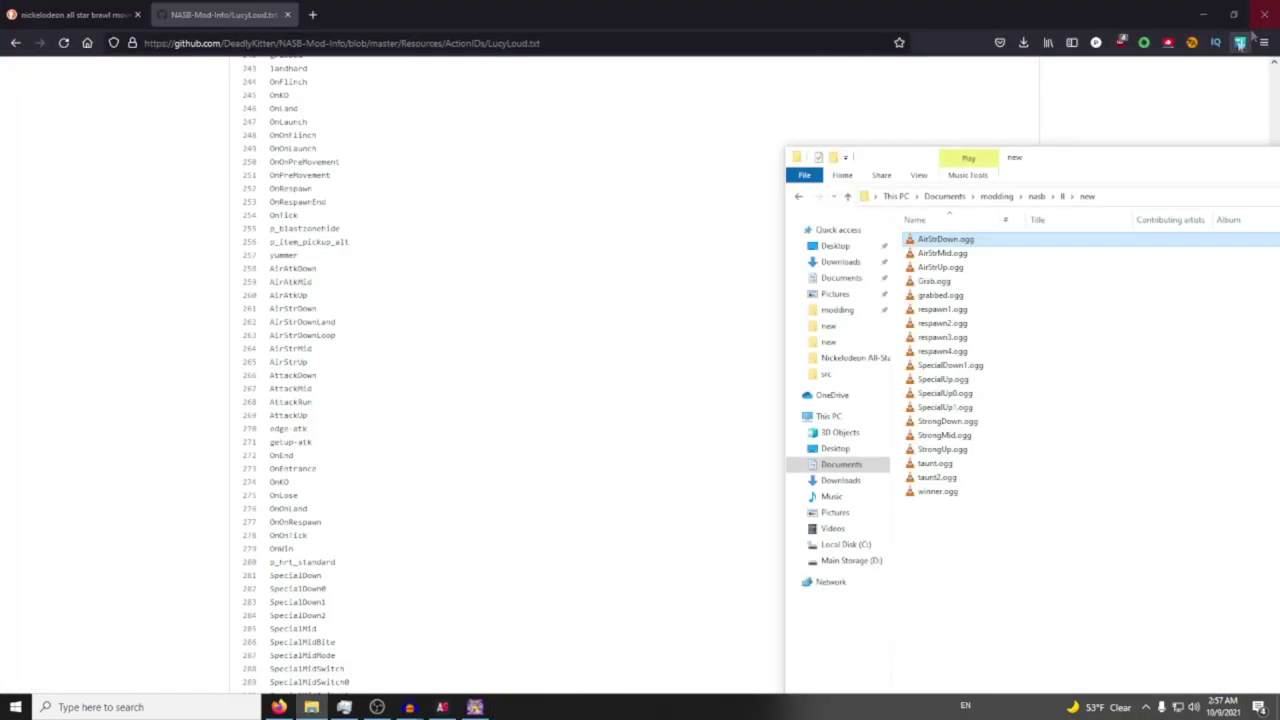
right_click(962, 239)
click(828, 560)
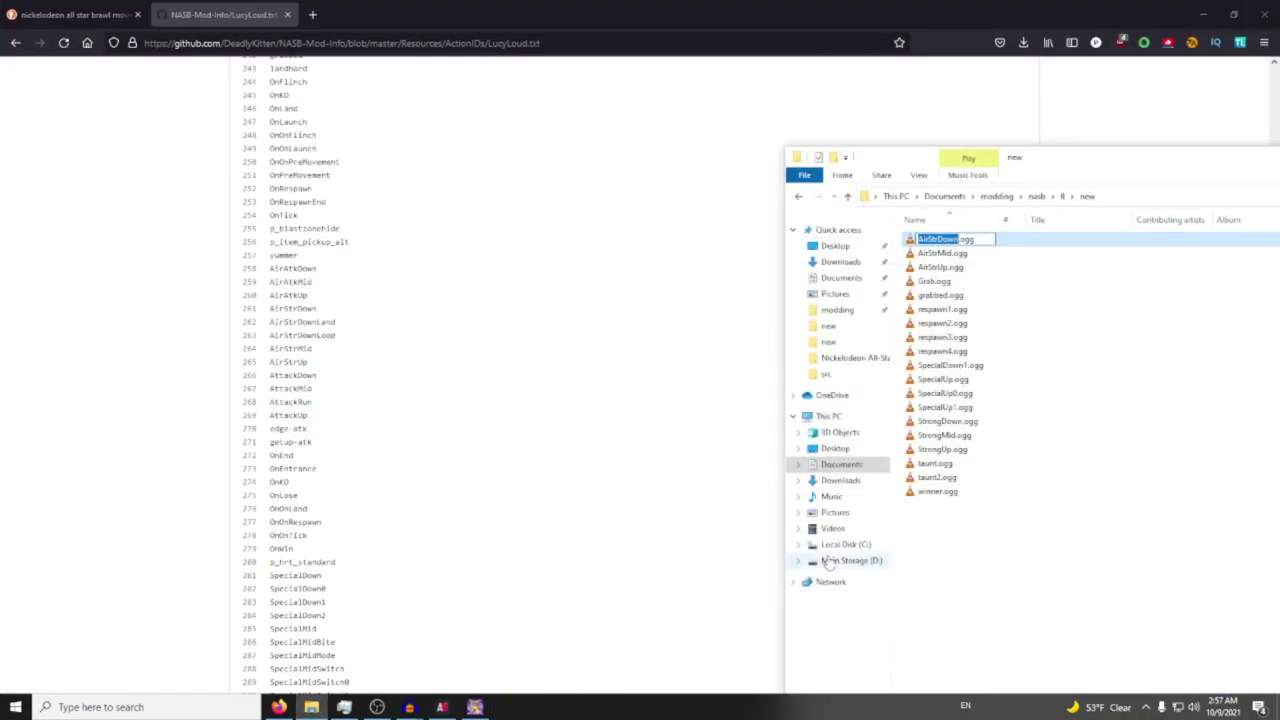
text(Land)
key(Return)
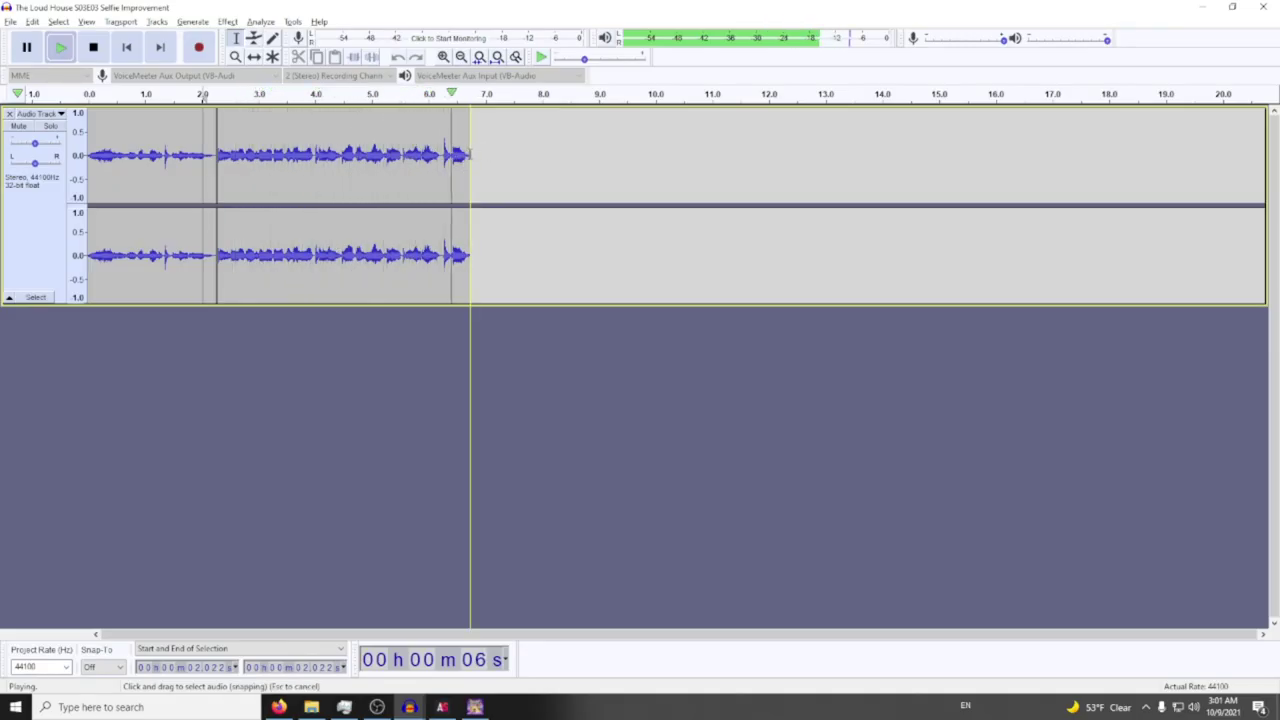
Delete the end of the Loud House track from about 6.22 s onward and play the audio from about 5.18 s
drag(440, 160, 475, 160)
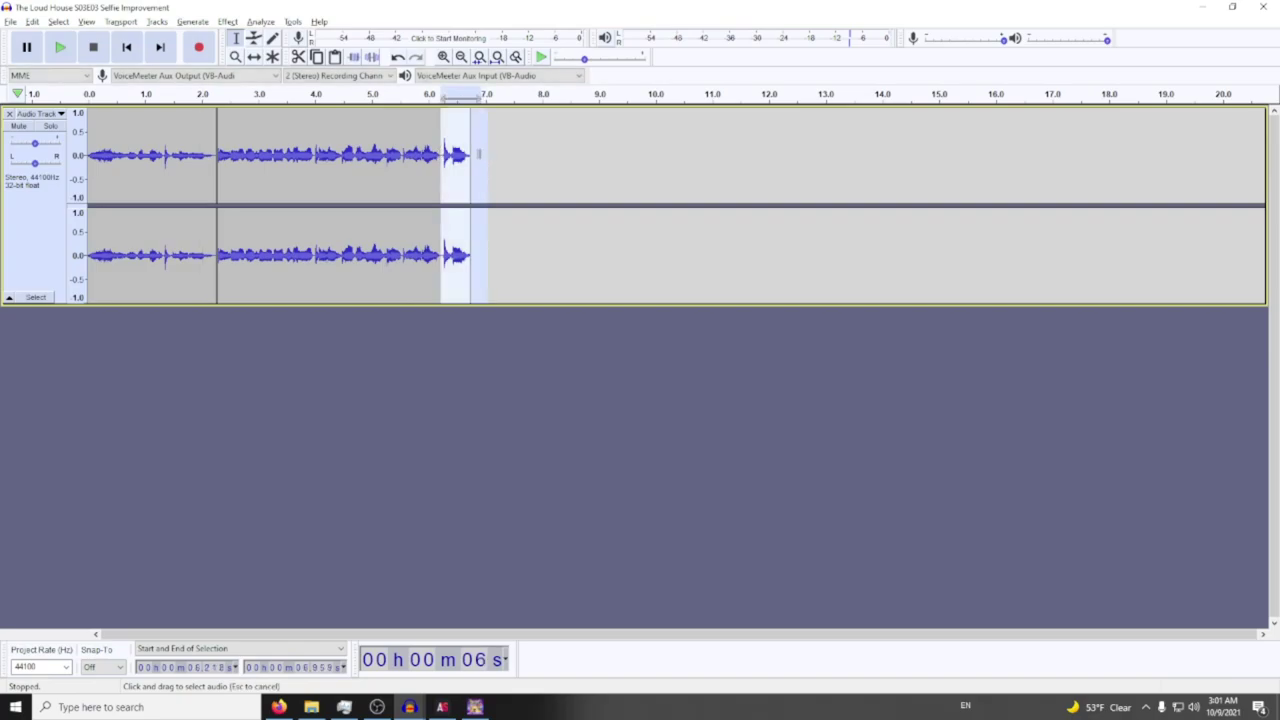
key(Delete)
click(383, 152)
key(space)
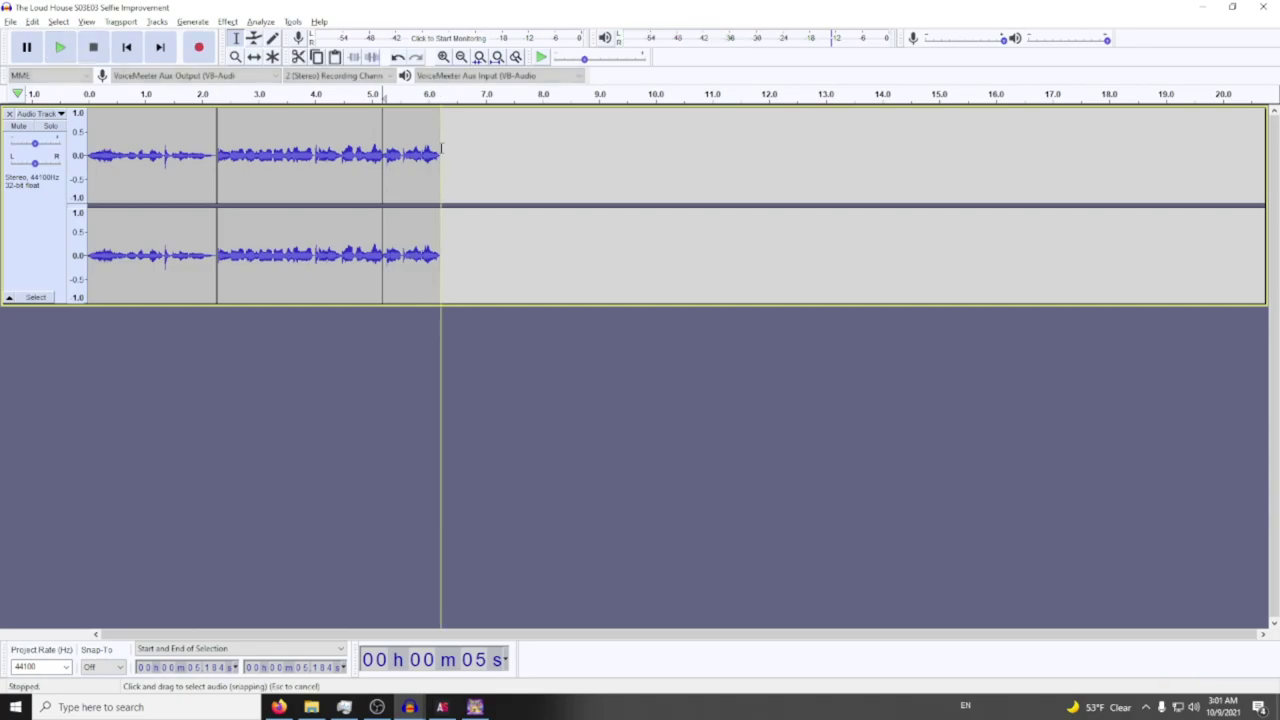
Select the last remaining Loud House clip, from about 2.3 s to 6.2 s, and paste it over the blank project's contents
double_click(438, 150)
key(alt+Tab)
key(ctrl+a)
key(ctrl+v)
Close the LucyLoud.txt action ID page in the browser and switch to the new folder of exported clips
key(alt+Tab)
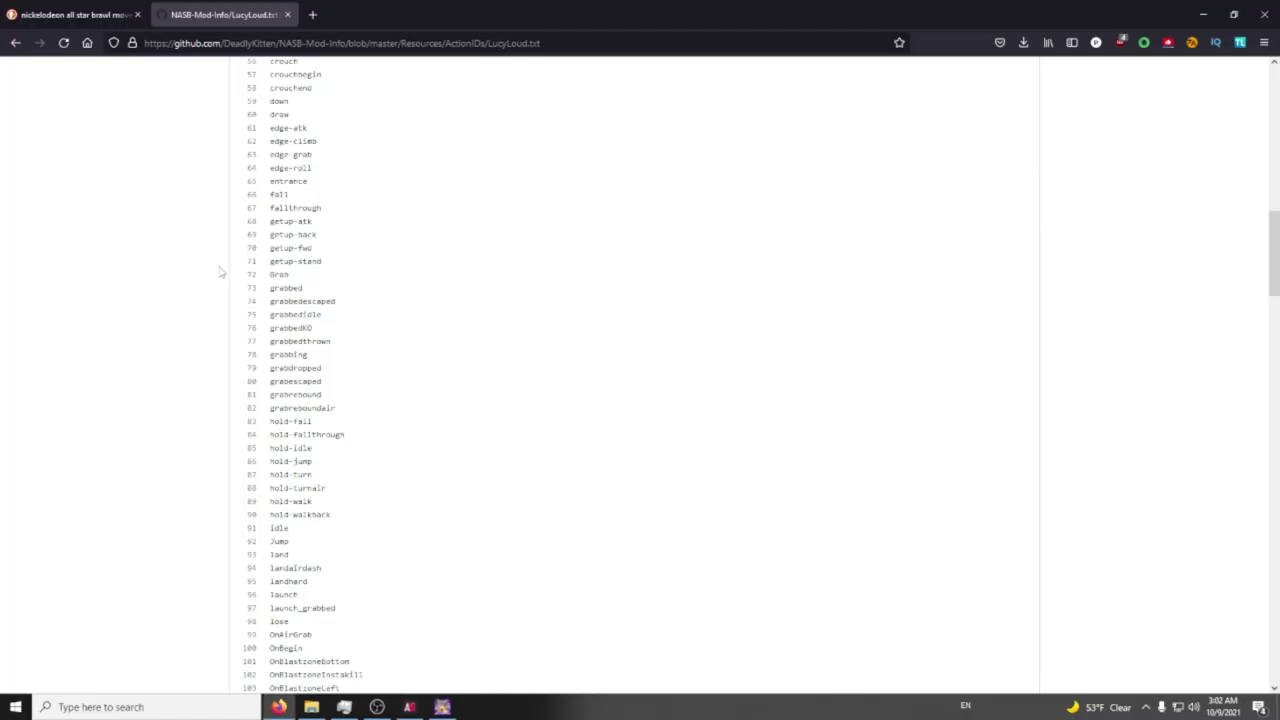
key(ctrl+w)
key(alt+Tab)
key(Tab)
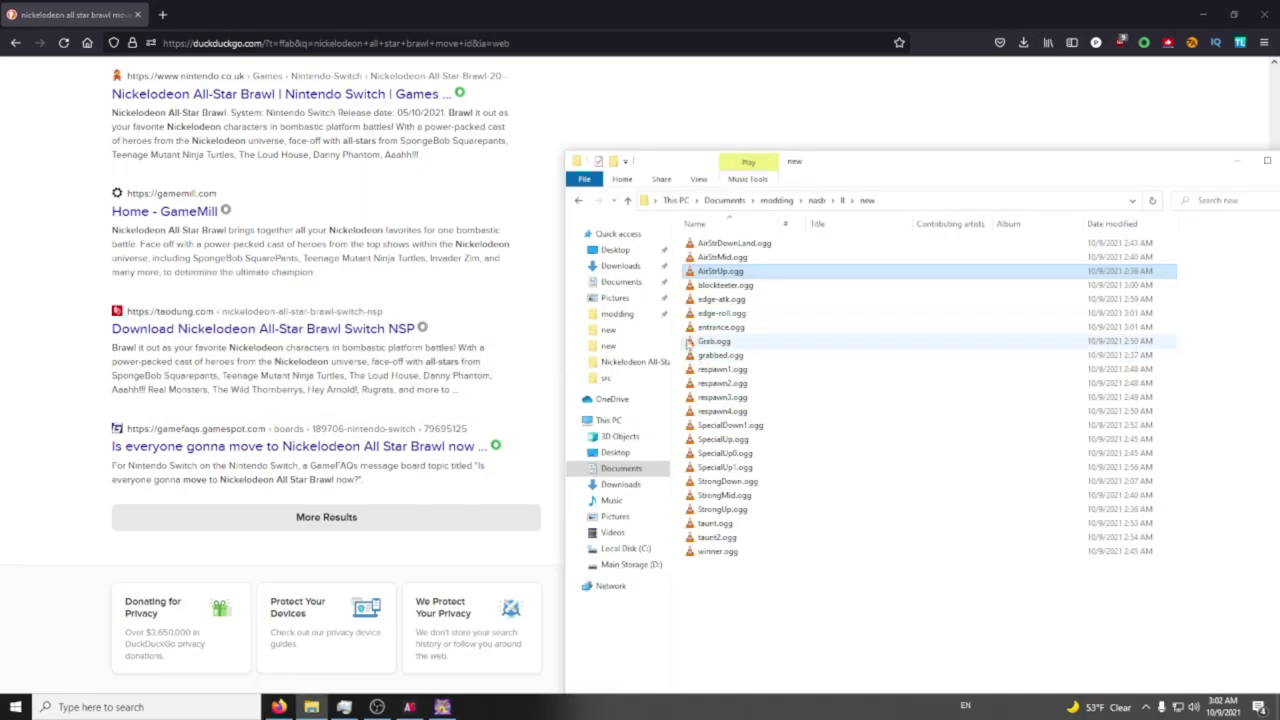
Copy all the OGG files from the new folder into the char_goth folder inside nasb
drag(878, 158, 707, 84)
drag(597, 578, 650, 160)
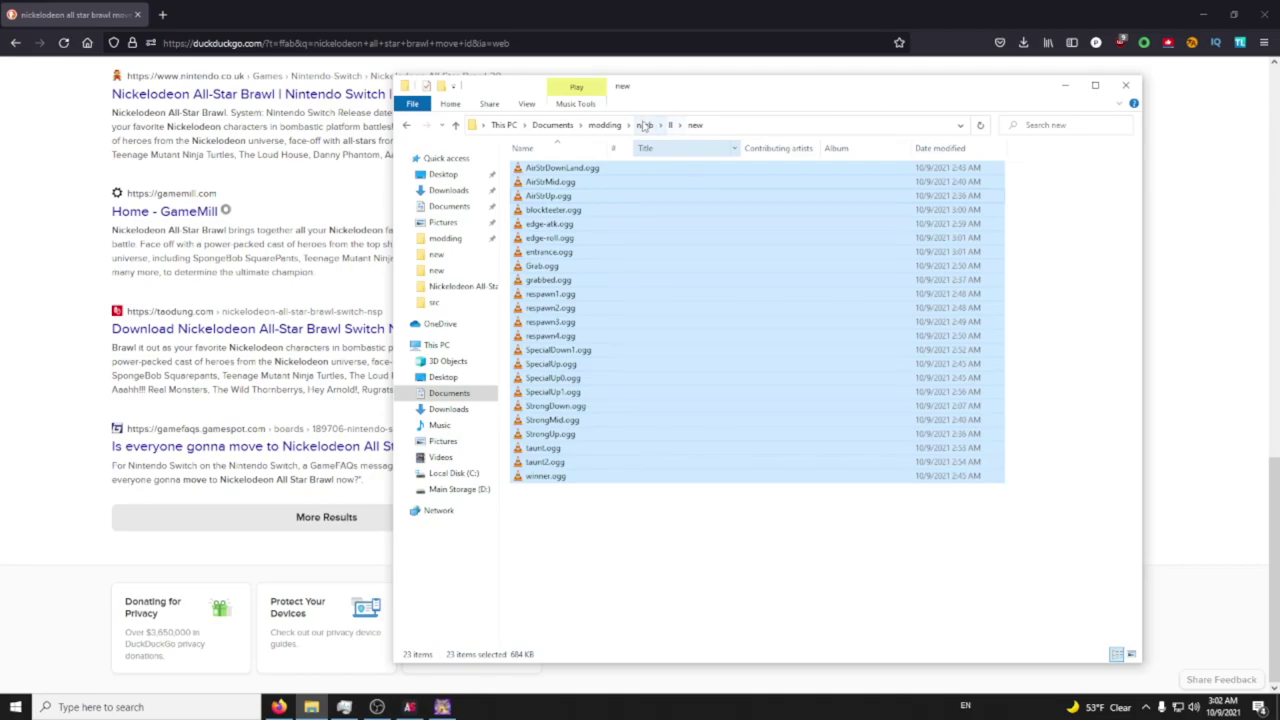
click(645, 125)
double_click(550, 170)
key(ctrl+v)
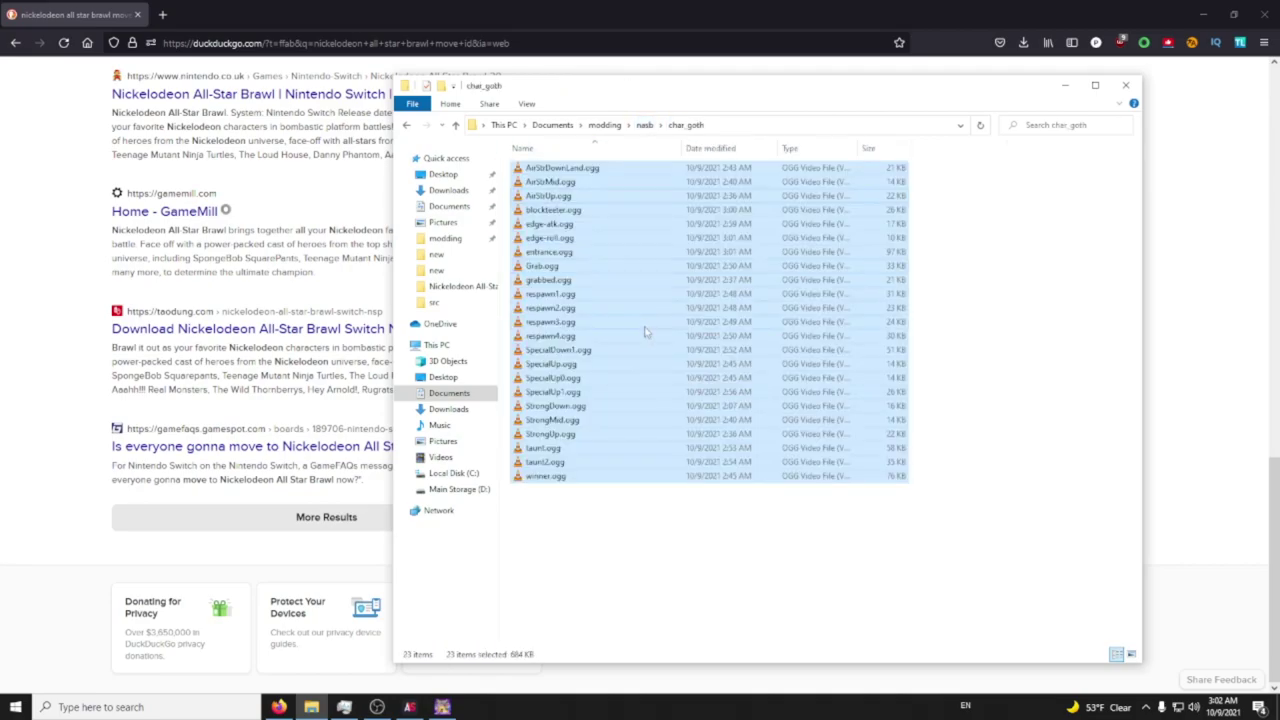
Pack the char_goth folder with VoicepackPacker.exe and open the clips folder of char_goth.zip in 7-Zip
click(645, 125)
drag(545, 168, 572, 212)
click(497, 257)
click(686, 474)
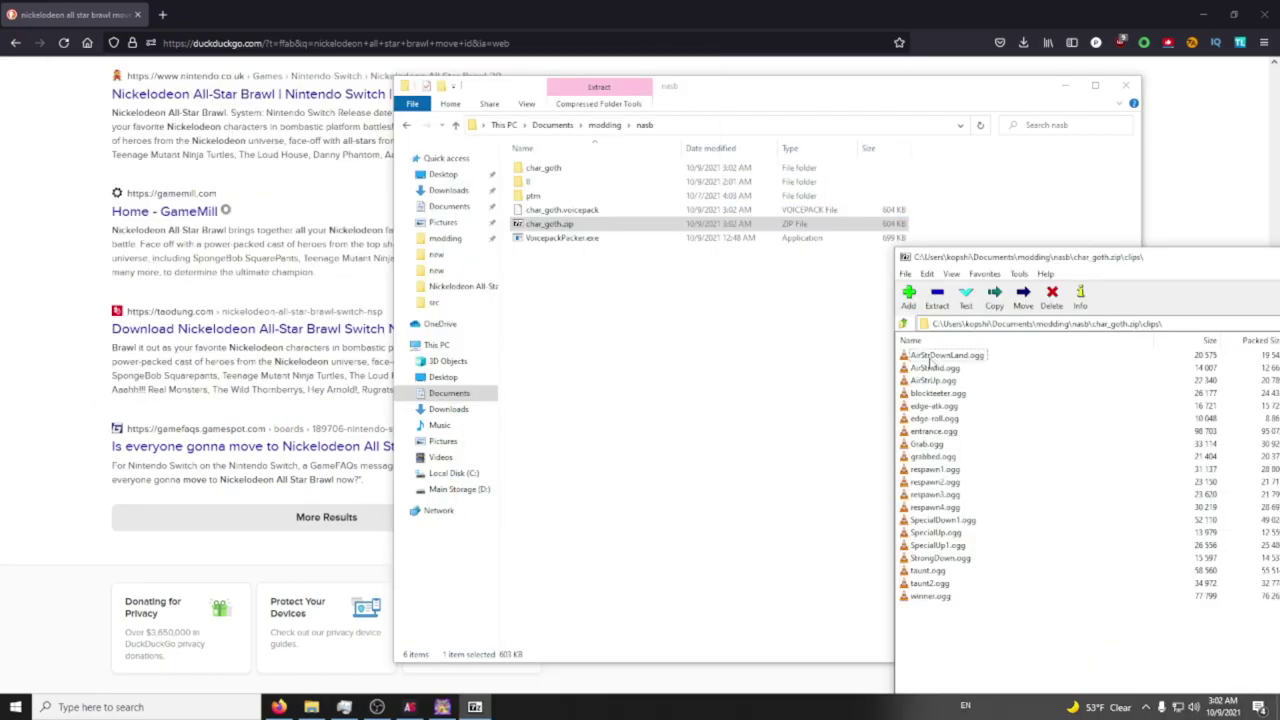
Open package.json from the root of char_goth.zip in Notepad++, closing the browser
click(903, 324)
click(930, 368)
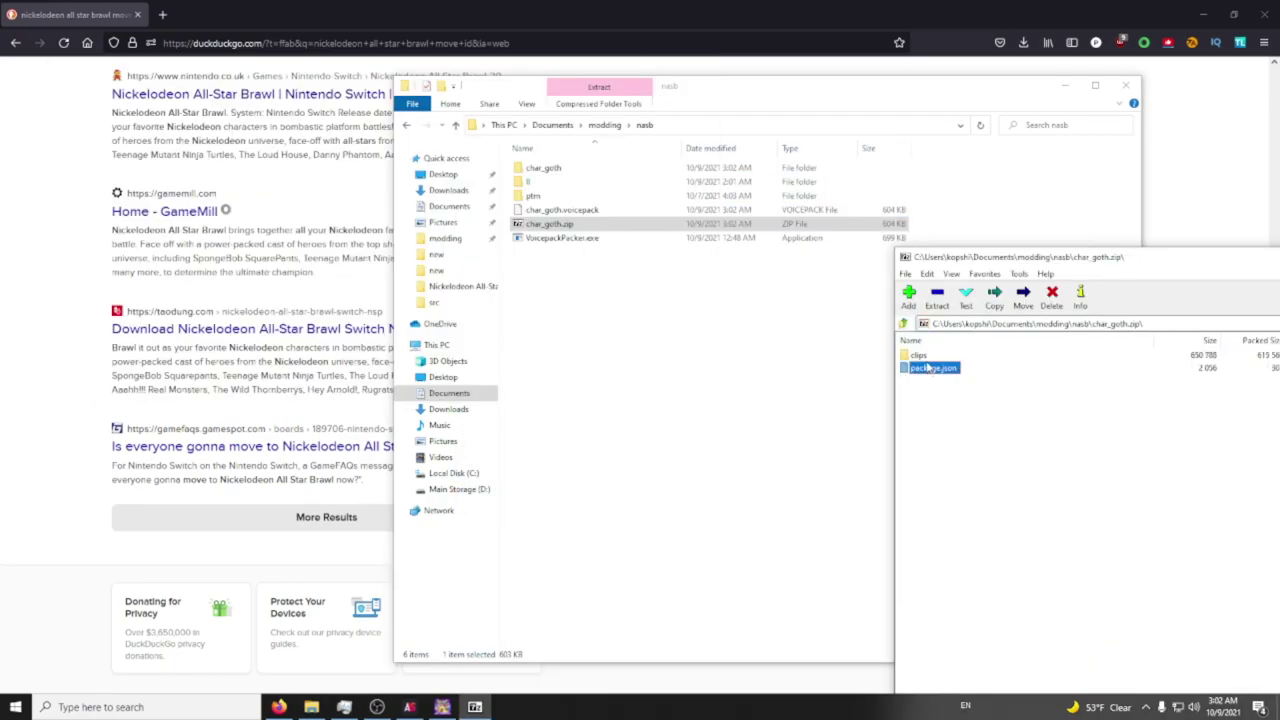
click(1264, 13)
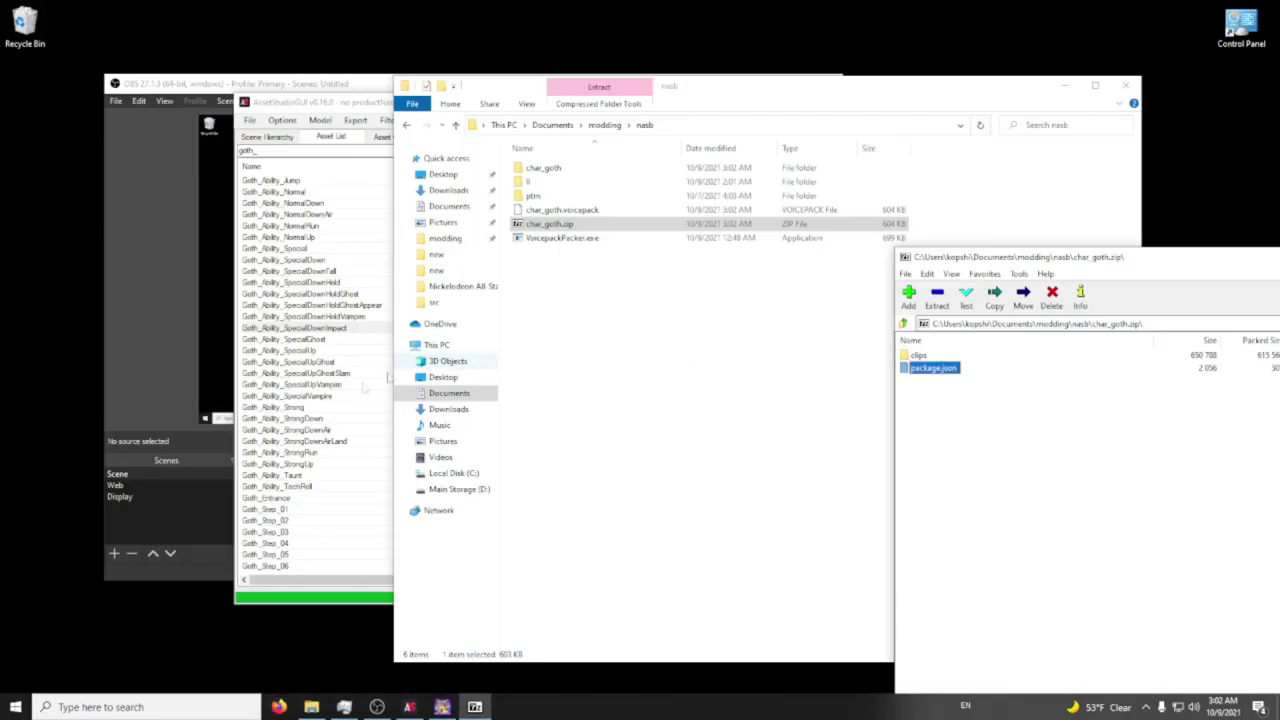
key(super)
click(249, 400)
click(323, 568)
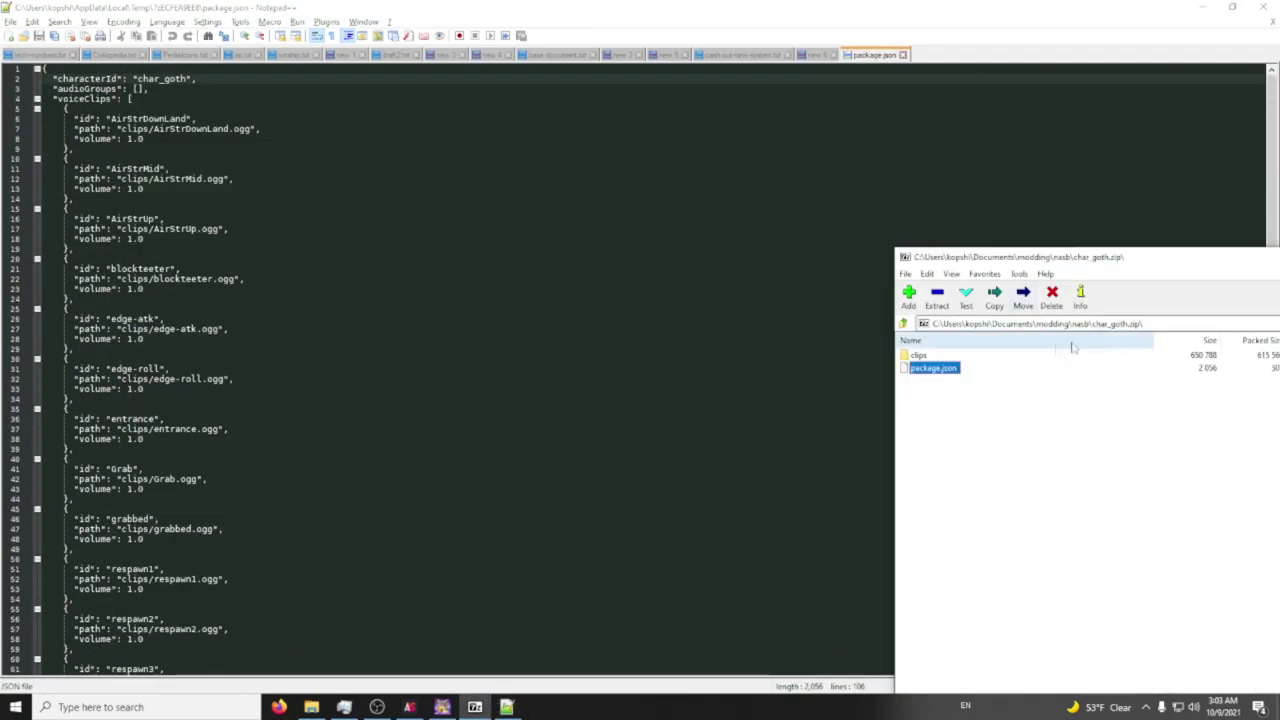
Browse in File Explorer to the Voicepacks folder under BepInEx in the Nickelodeon All-Star Brawl game directory
click(312, 708)
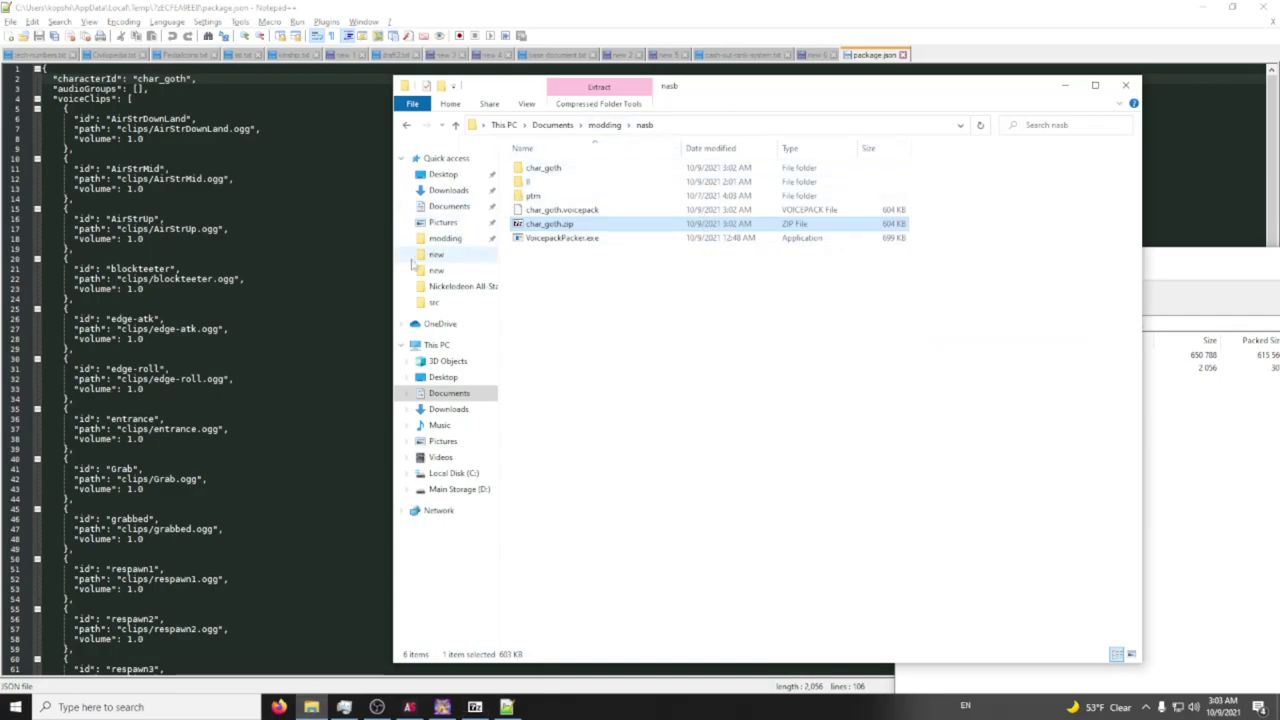
click(450, 286)
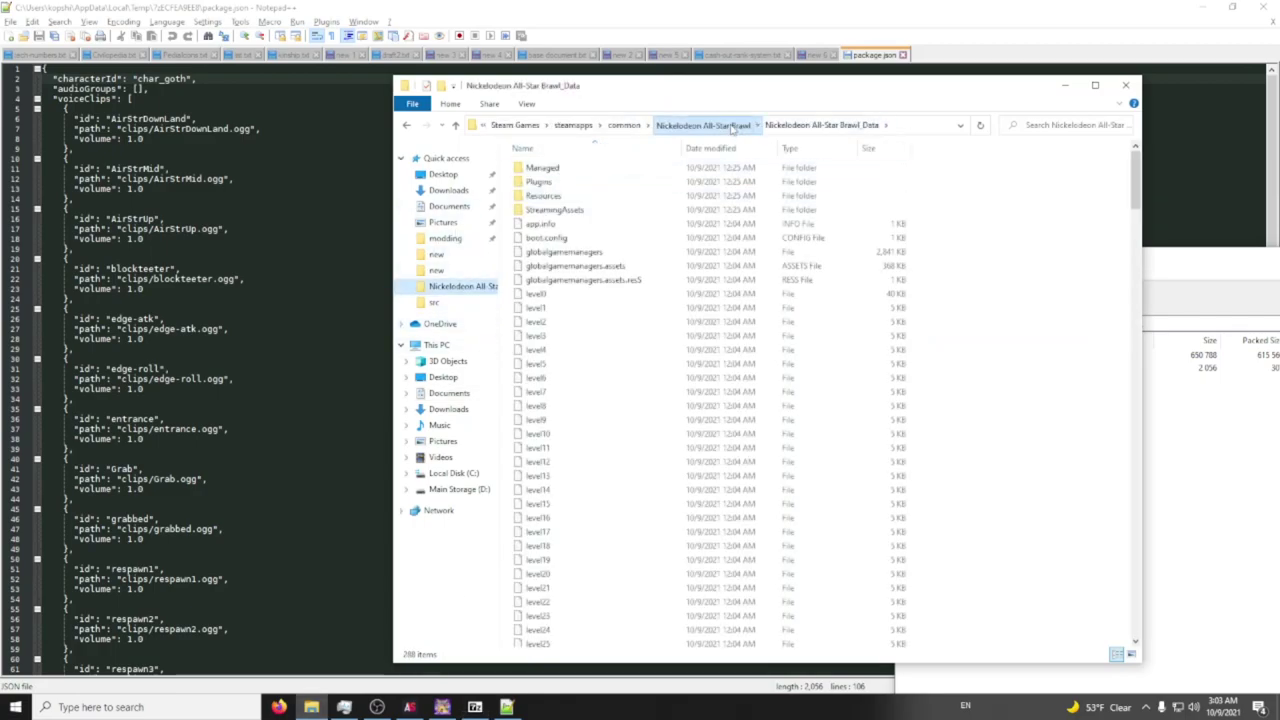
click(731, 125)
double_click(560, 181)
key(alt+Left)
double_click(561, 168)
double_click(557, 238)
Open the char_alien voicepack as an archive in 7-Zip and view its package.json in Notepad++
click(559, 184)
right_click(575, 184)
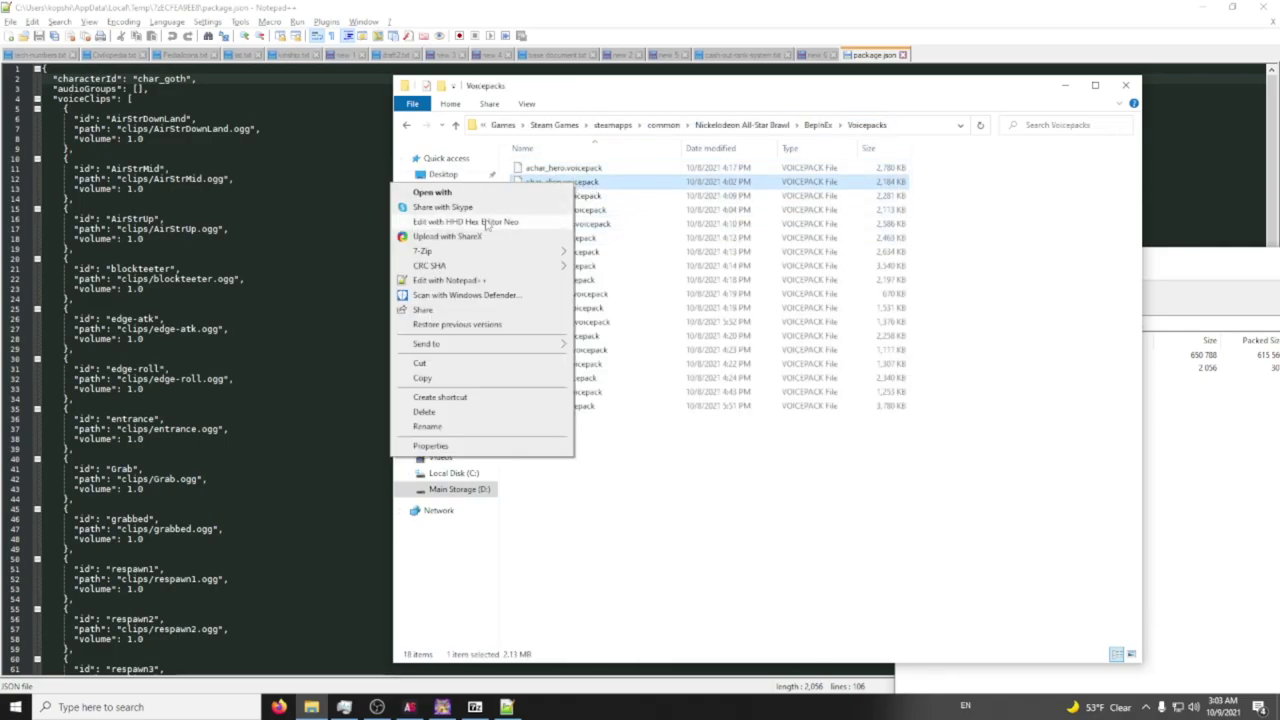
mouse_move(530, 252)
click(620, 252)
double_click(913, 367)
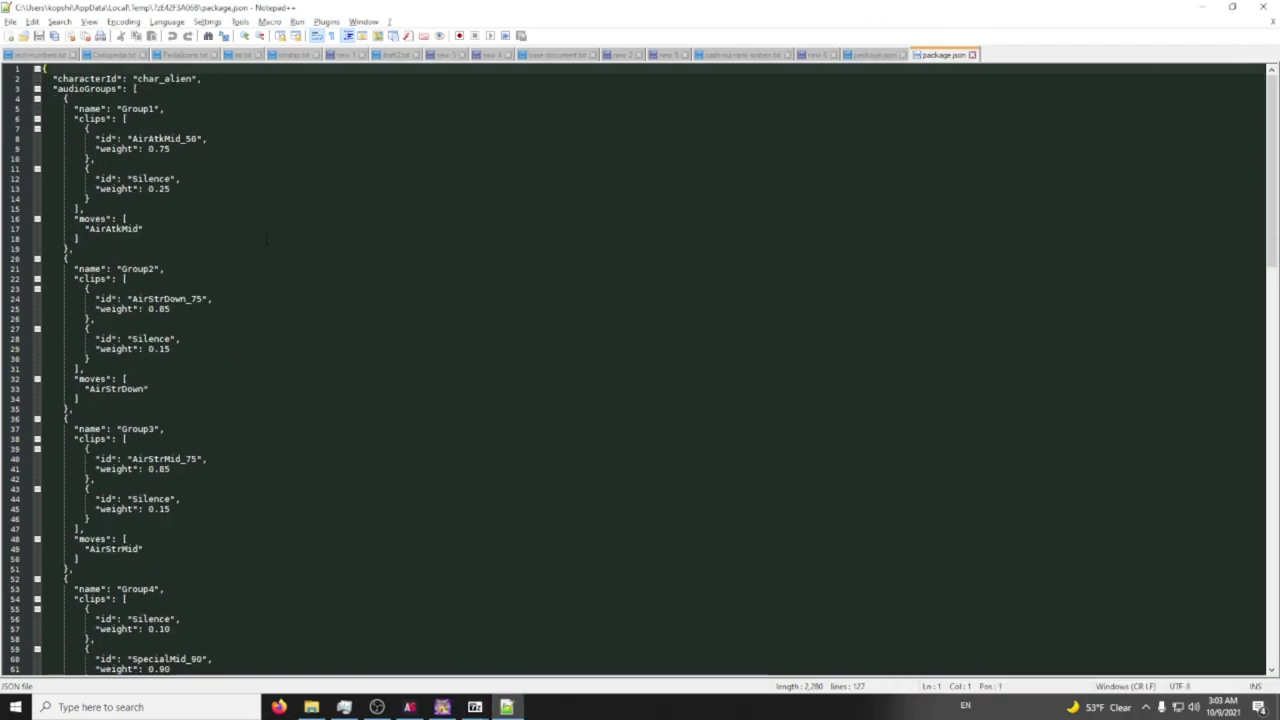
Close the stale temporary char_goth package.json without saving, keeping the char_alien package.json open
click(860, 56)
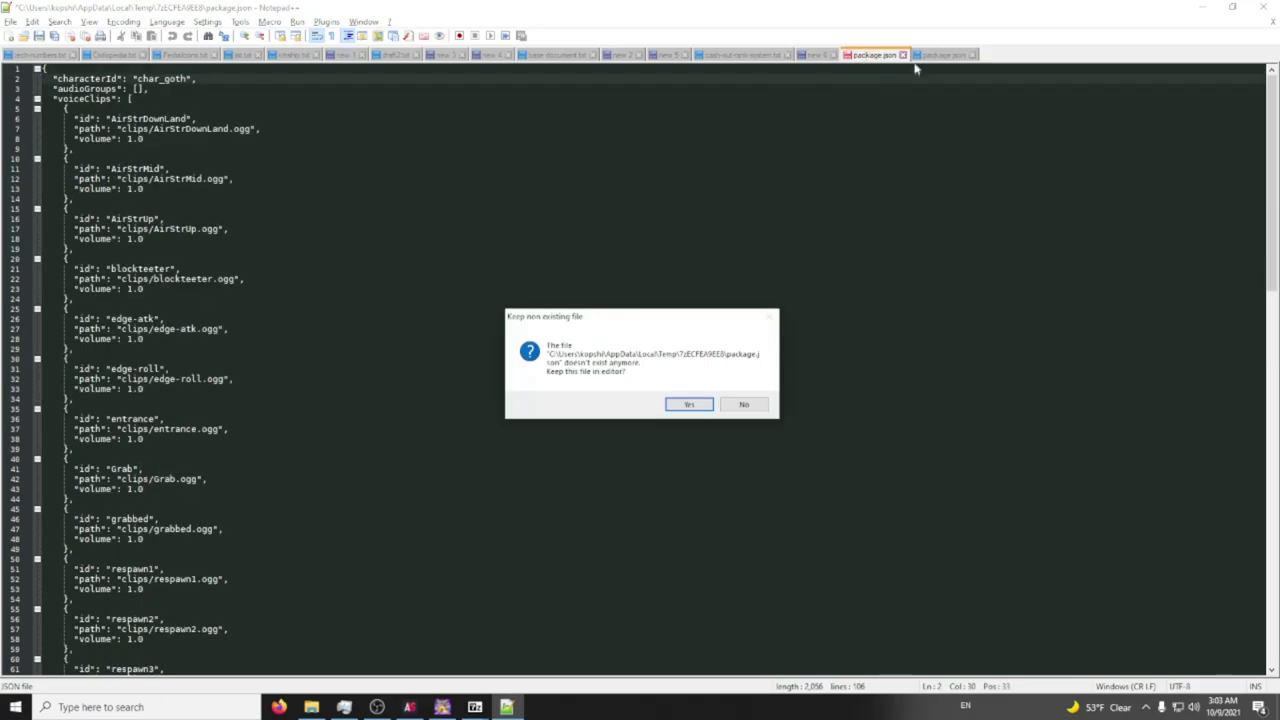
click(746, 405)
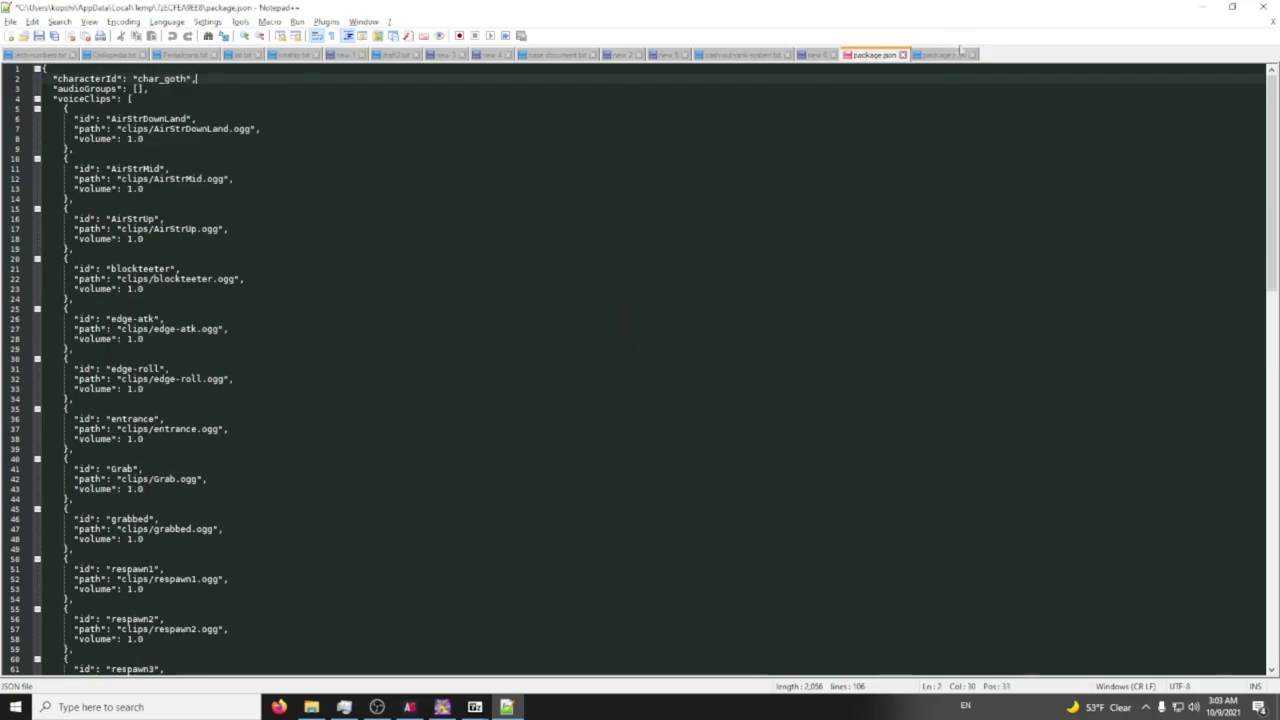
click(948, 56)
click(677, 408)
click(870, 54)
click(935, 56)
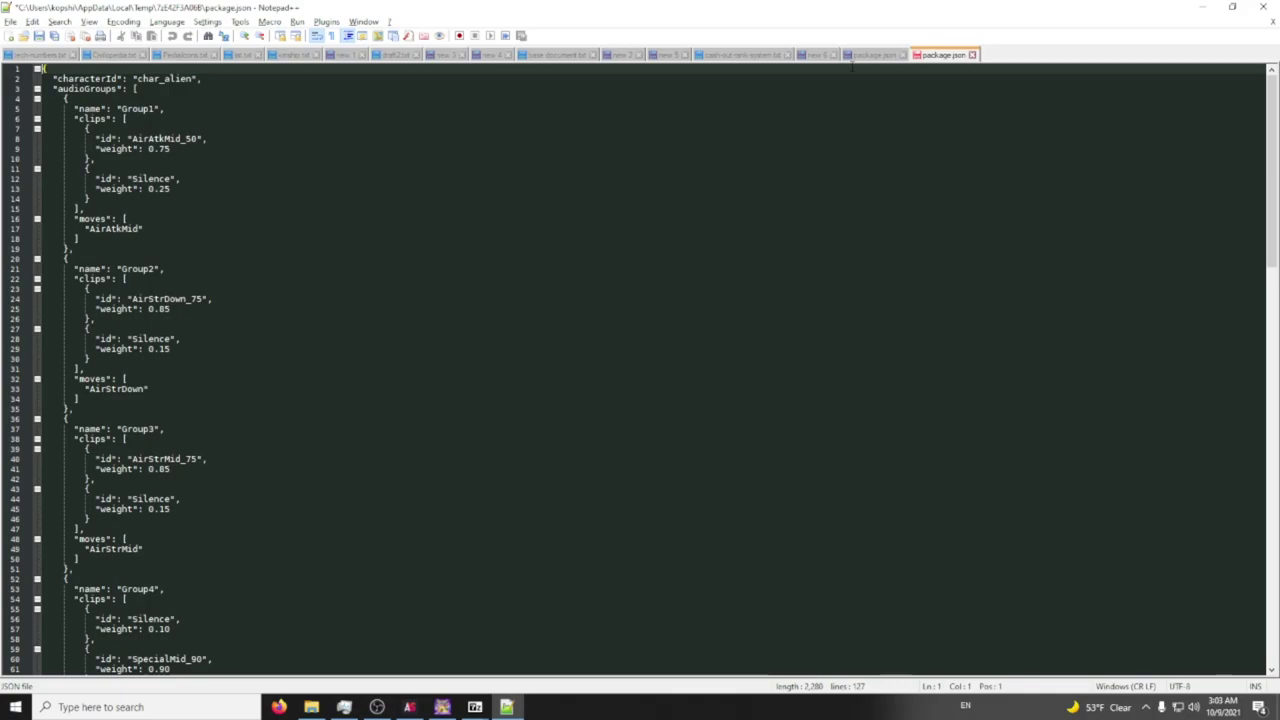
click(901, 55)
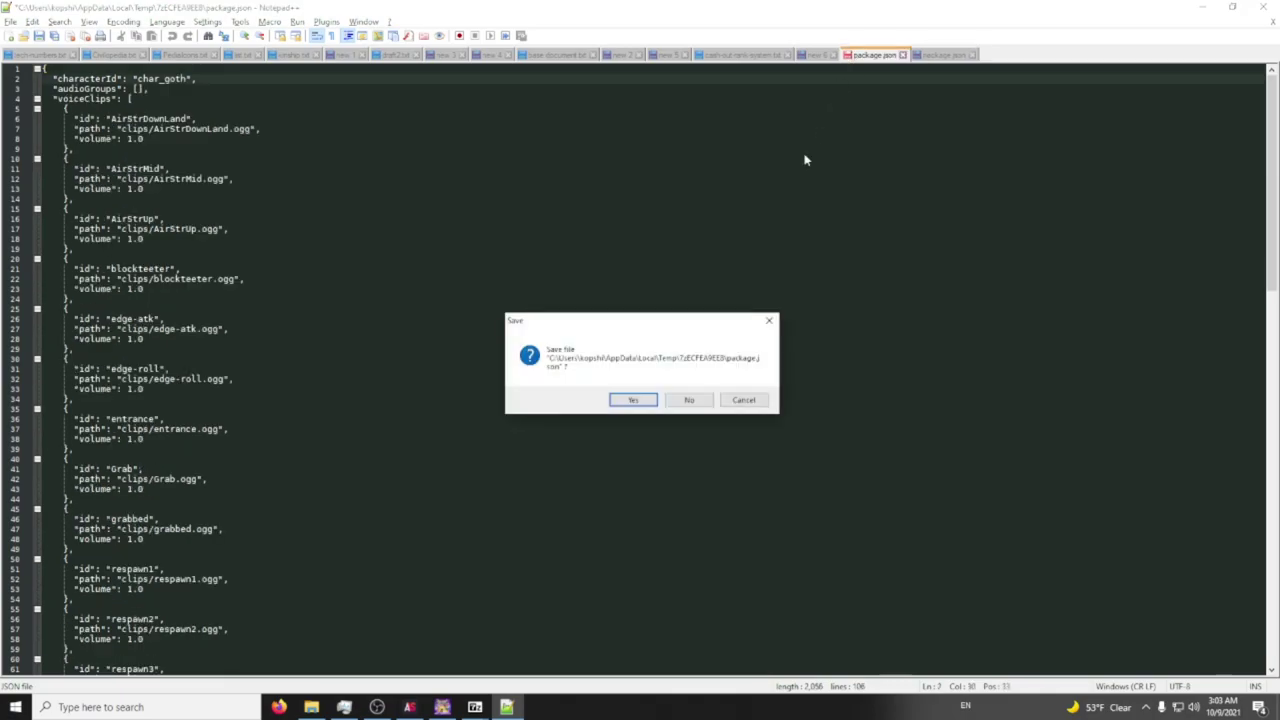
click(688, 406)
Switch to File Explorer and open the nasb folder inside the modding folder
key(alt+Tab)
key(Tab)
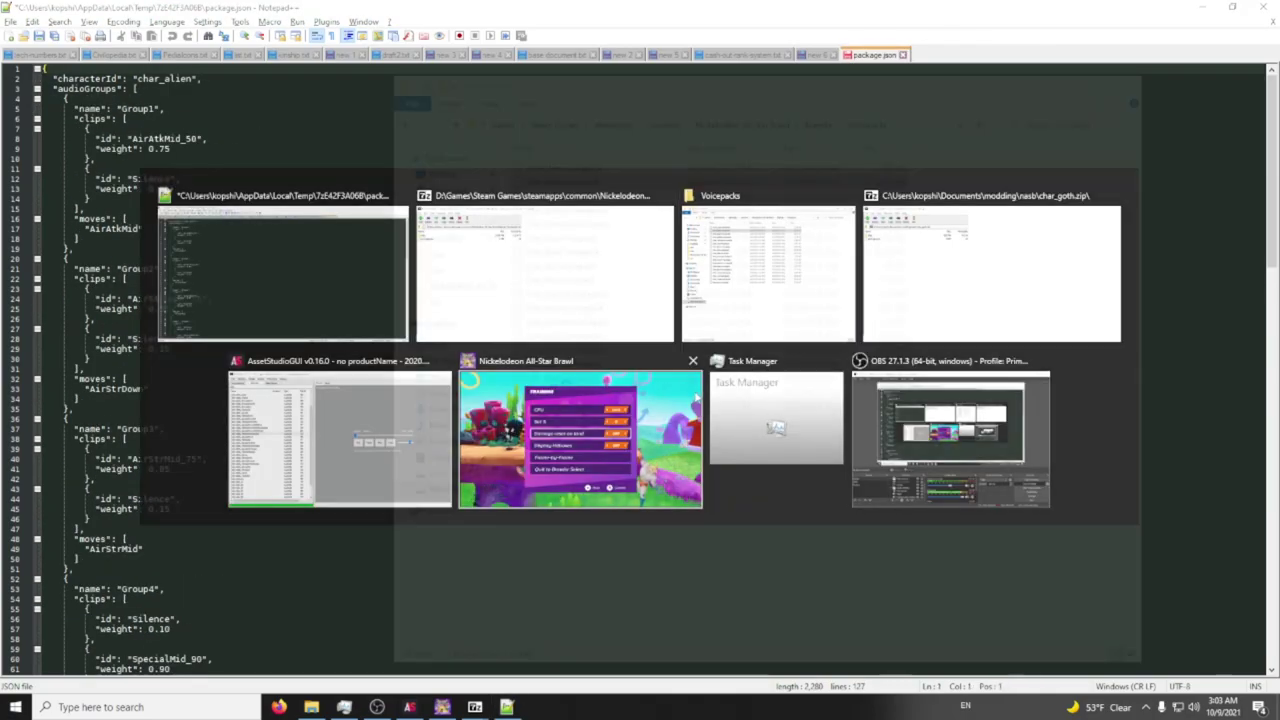
click(445, 238)
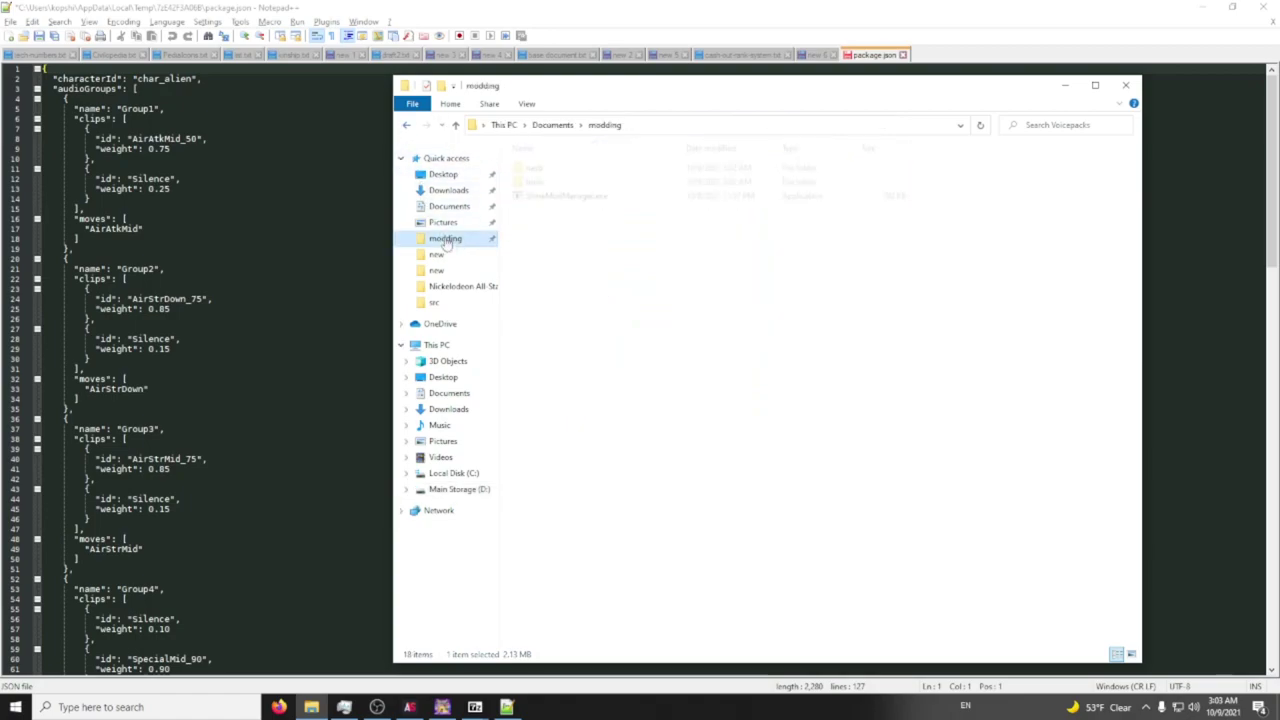
double_click(540, 181)
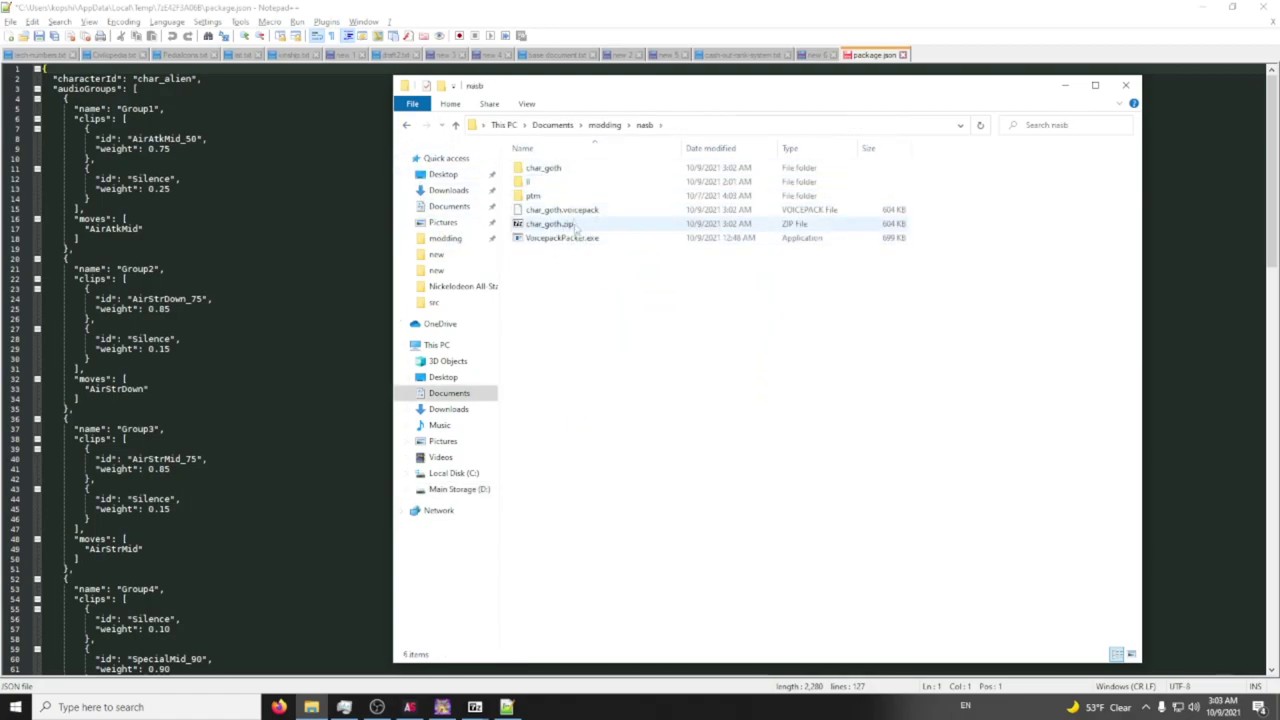
Extract package.json from char_goth.zip into the nasb folder and open that copy in Notepad++ alongside the char_alien one
key(alt+Tab)
key(Tab)
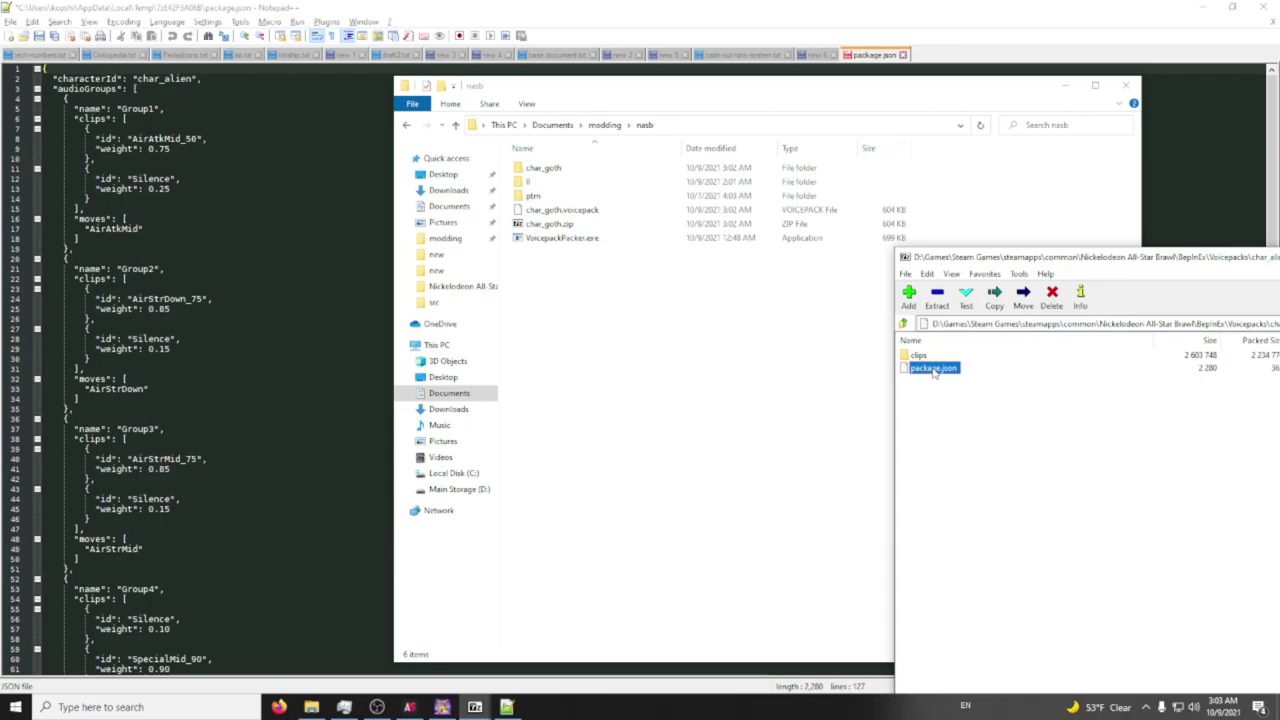
drag(1094, 250, 961, 236)
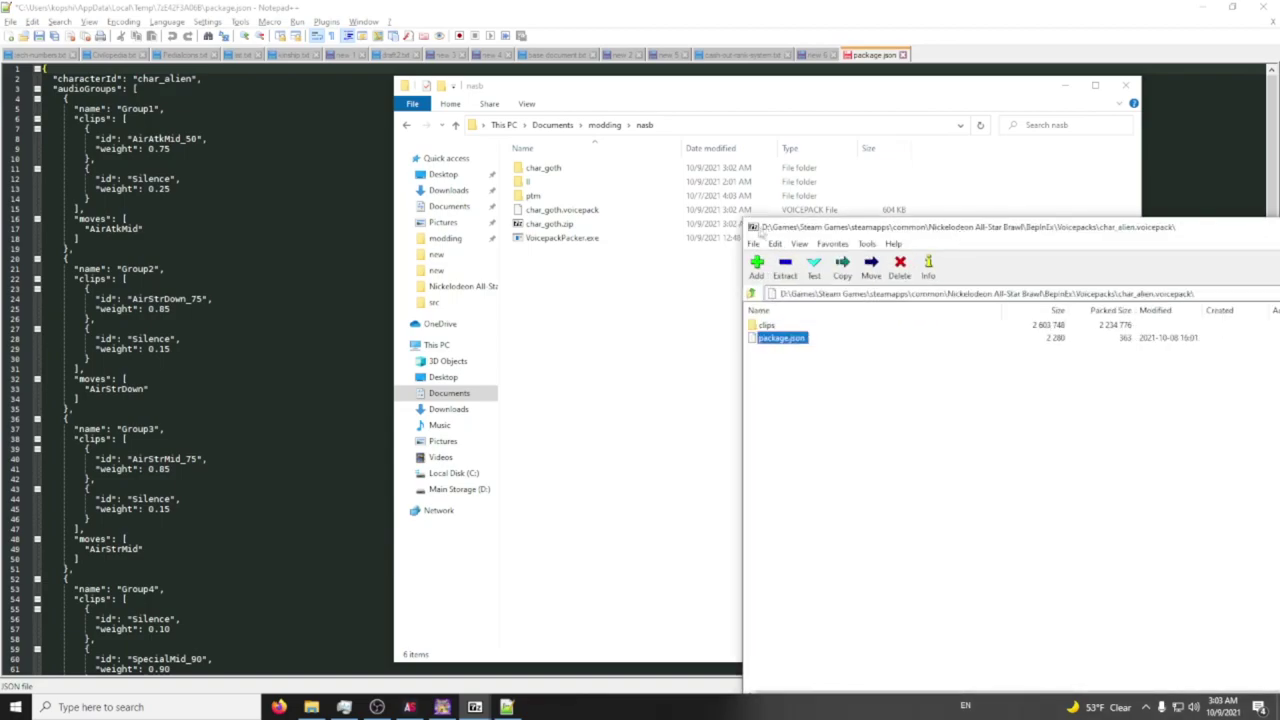
key(alt+Tab)
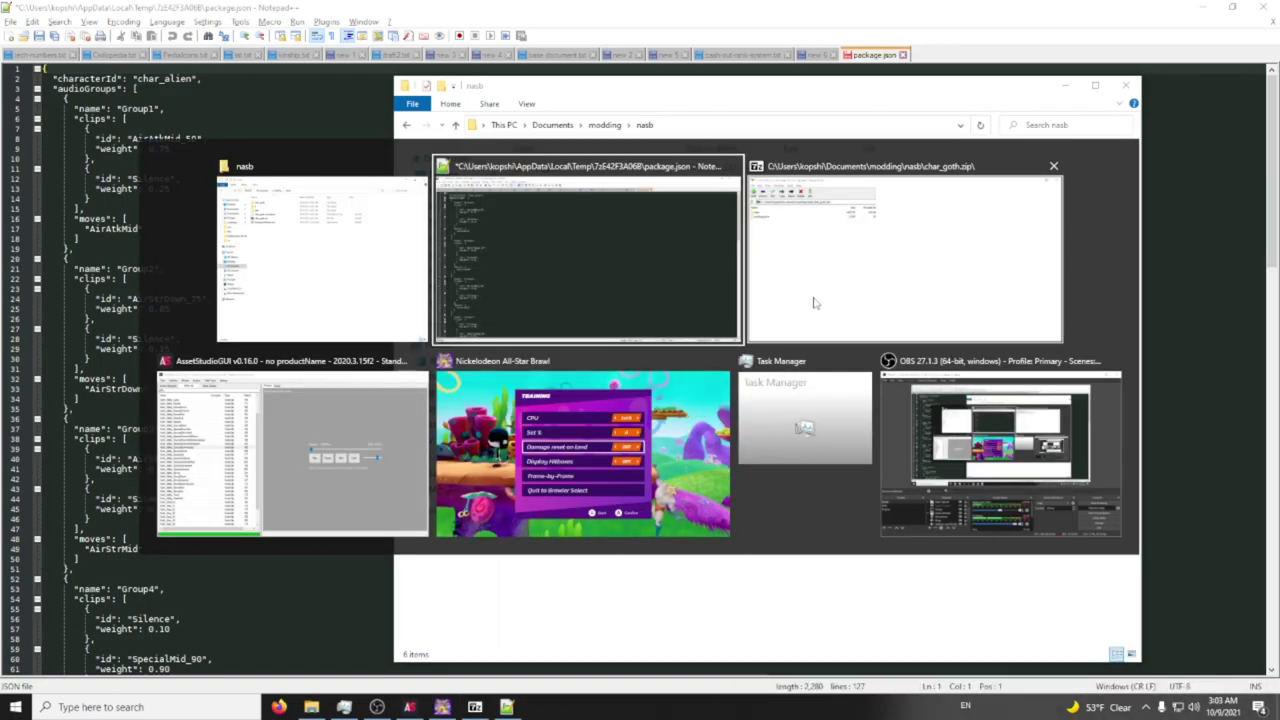
click(801, 311)
drag(930, 364, 777, 366)
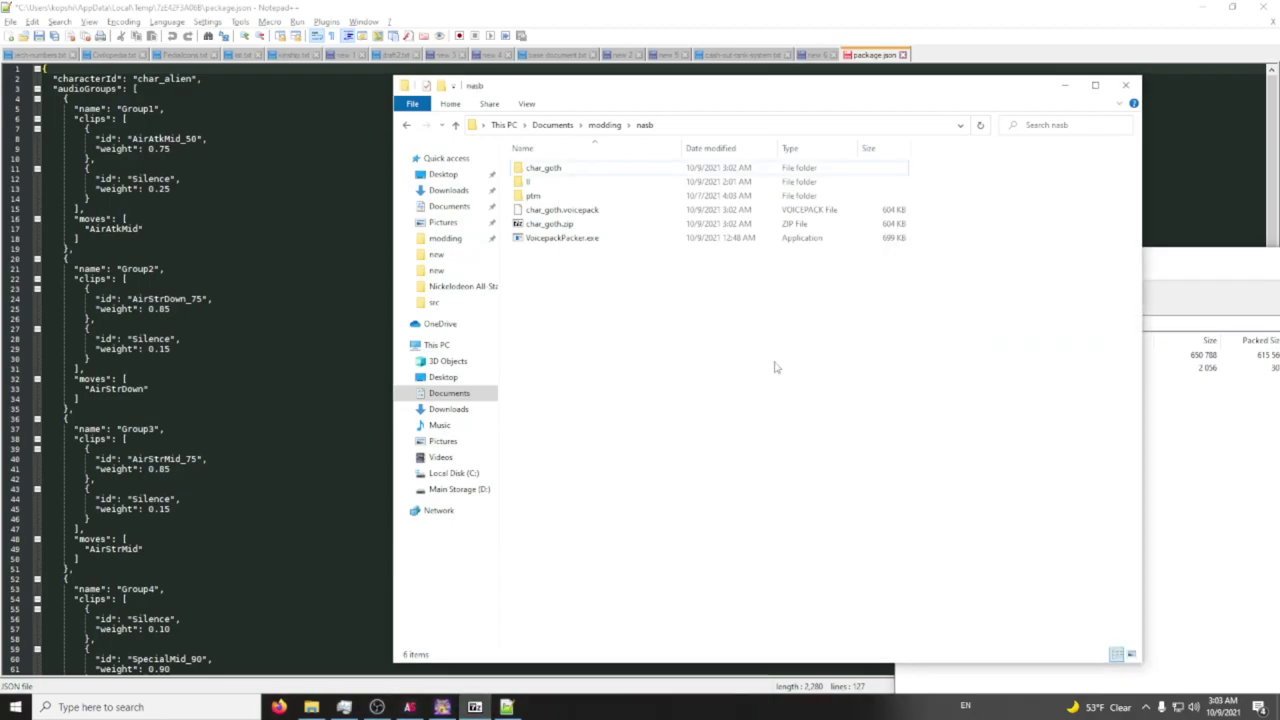
drag(590, 238, 1171, 182)
click(875, 55)
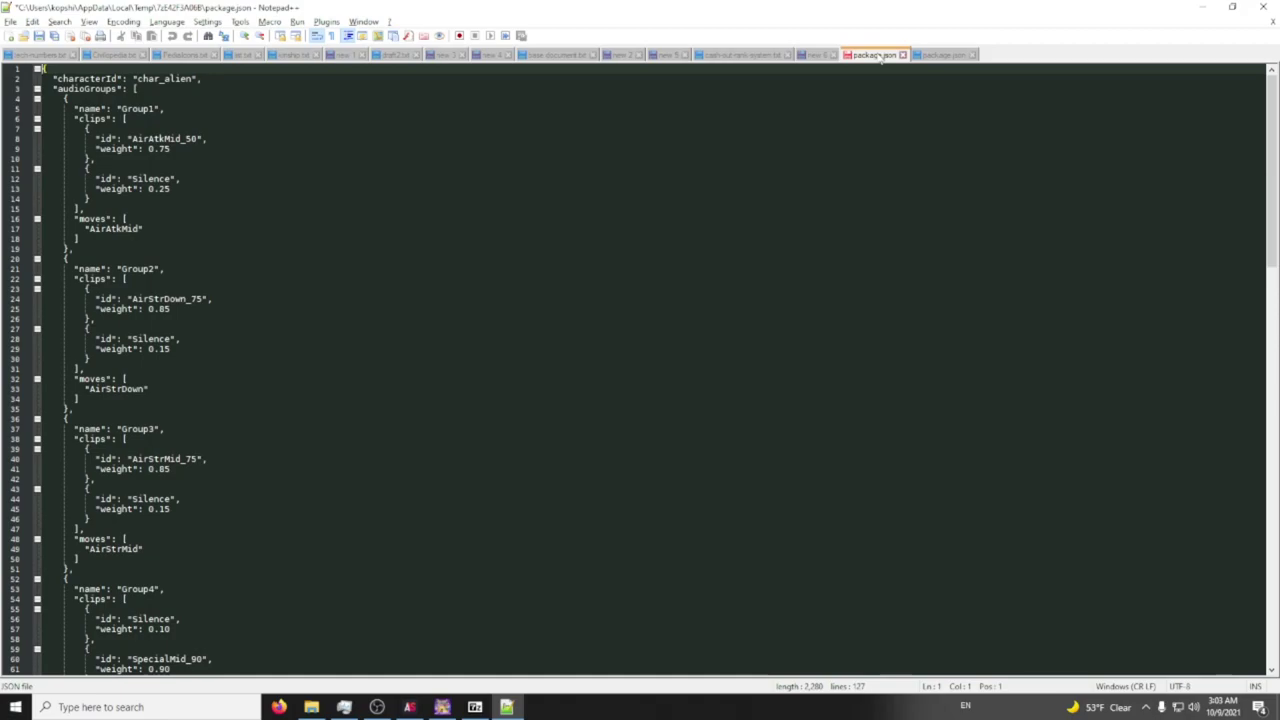
scroll(454, 255, down, 2)
scroll(451, 277, up, 2)
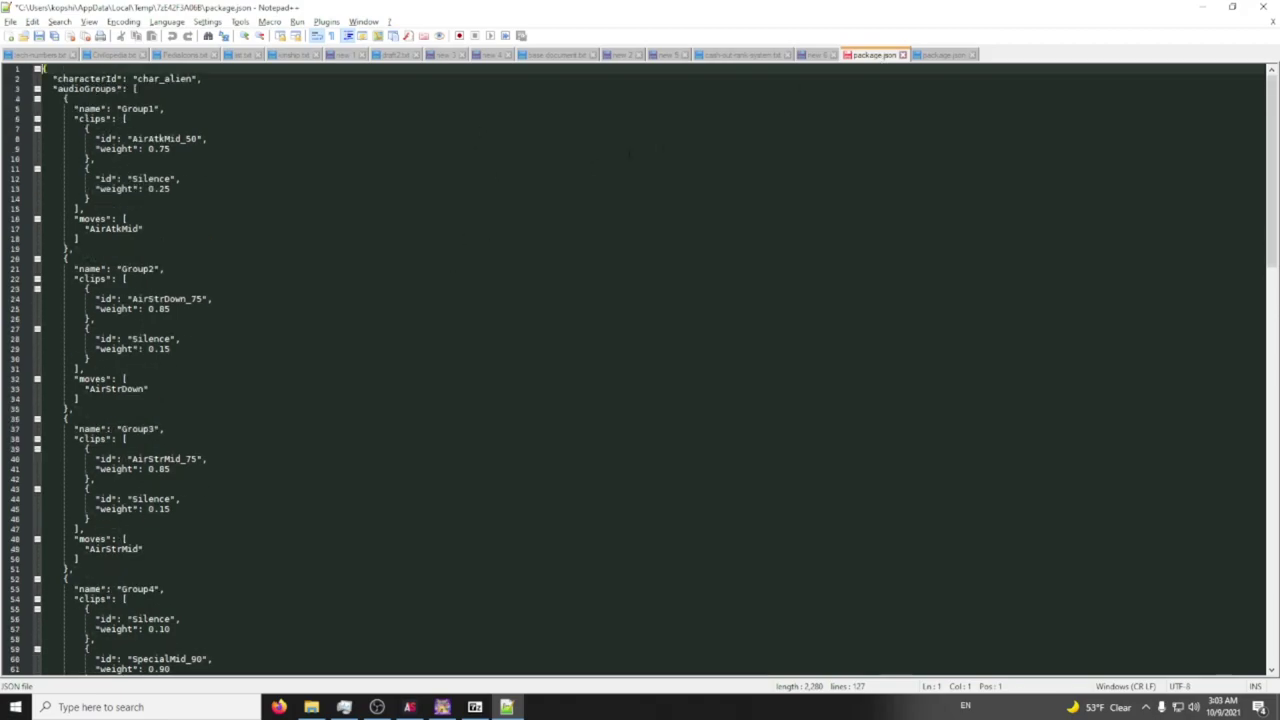
Delete char_goth.voicepack from the nasb folder in File Explorer
key(alt+Tab)
click(563, 239)
click(563, 224)
click(574, 212)
click(582, 222)
click(582, 211)
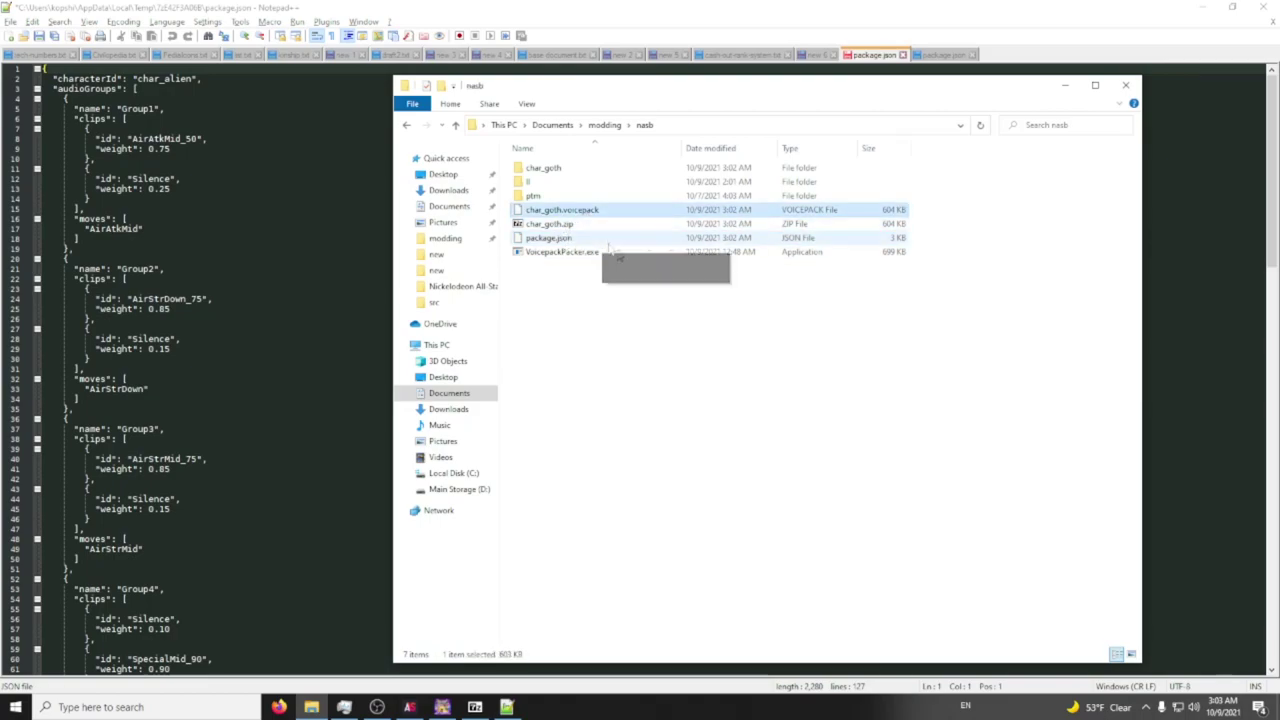
key(Delete)
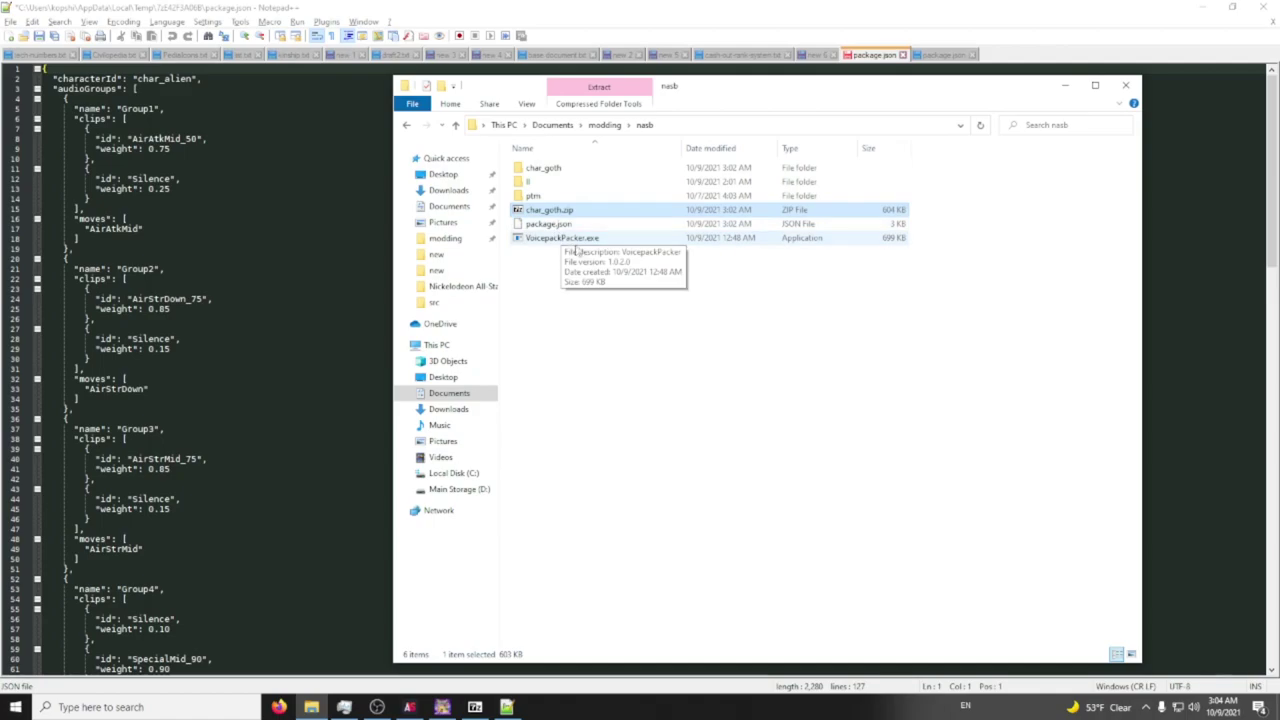
Extract Silence.wav from the clips folder of the game's char_athlete.voicepack into the nasb folder using 7-Zip
click(462, 286)
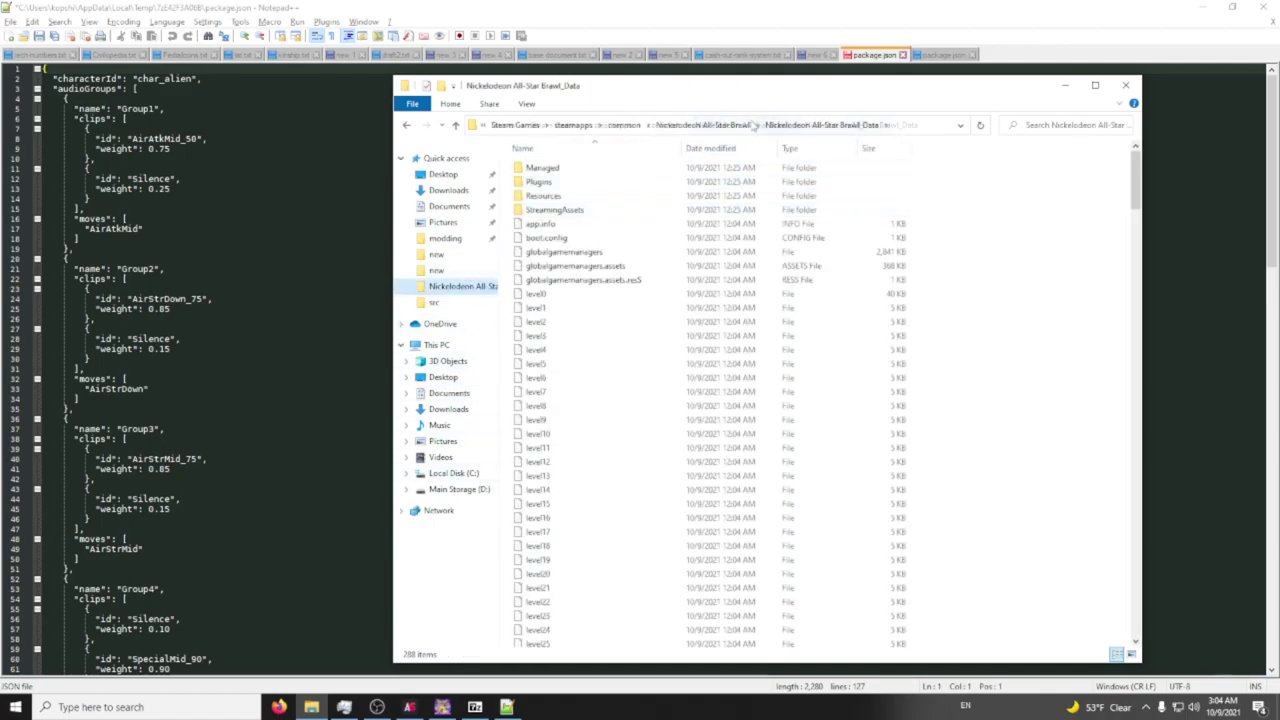
click(749, 125)
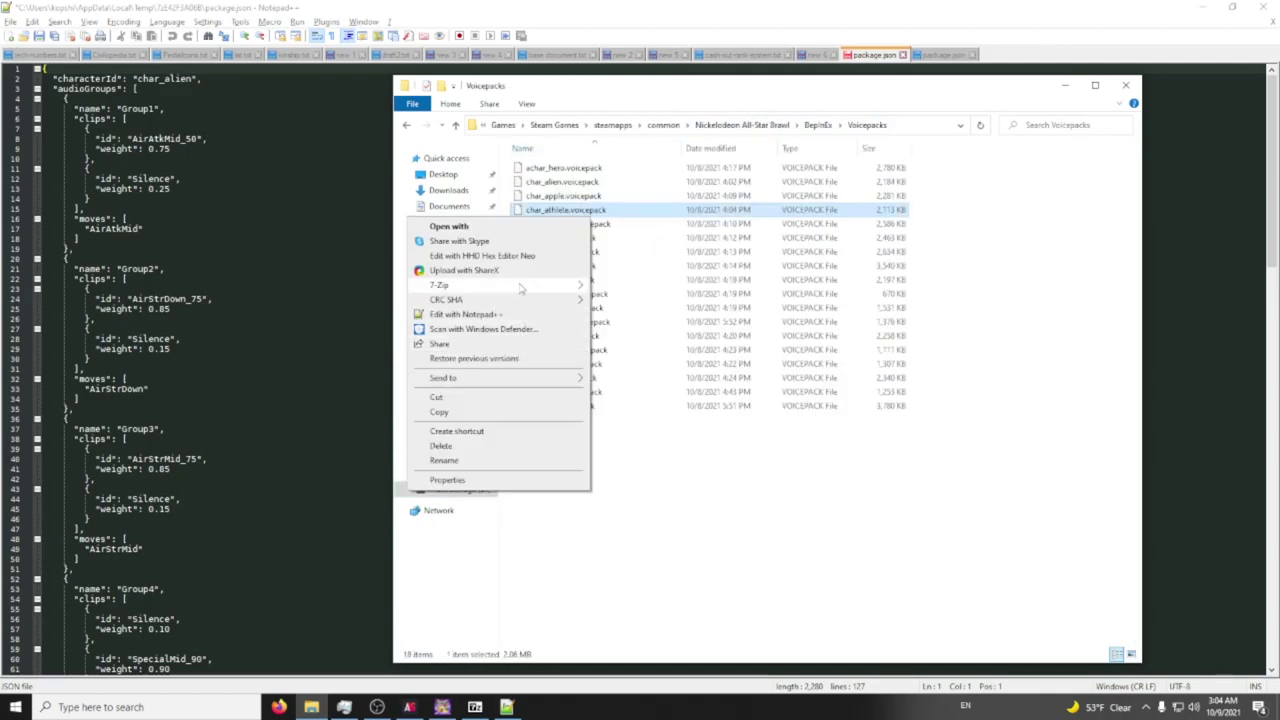
mouse_move(523, 286)
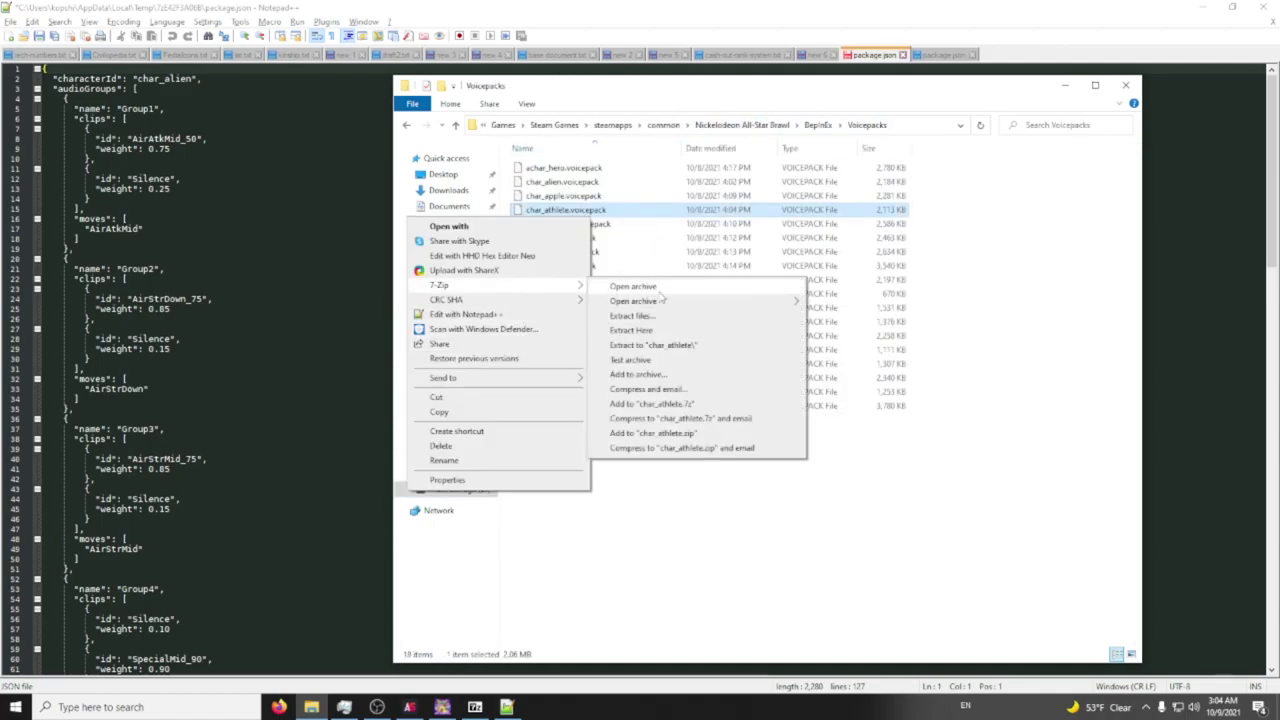
click(633, 286)
drag(776, 330, 776, 332)
click(779, 363)
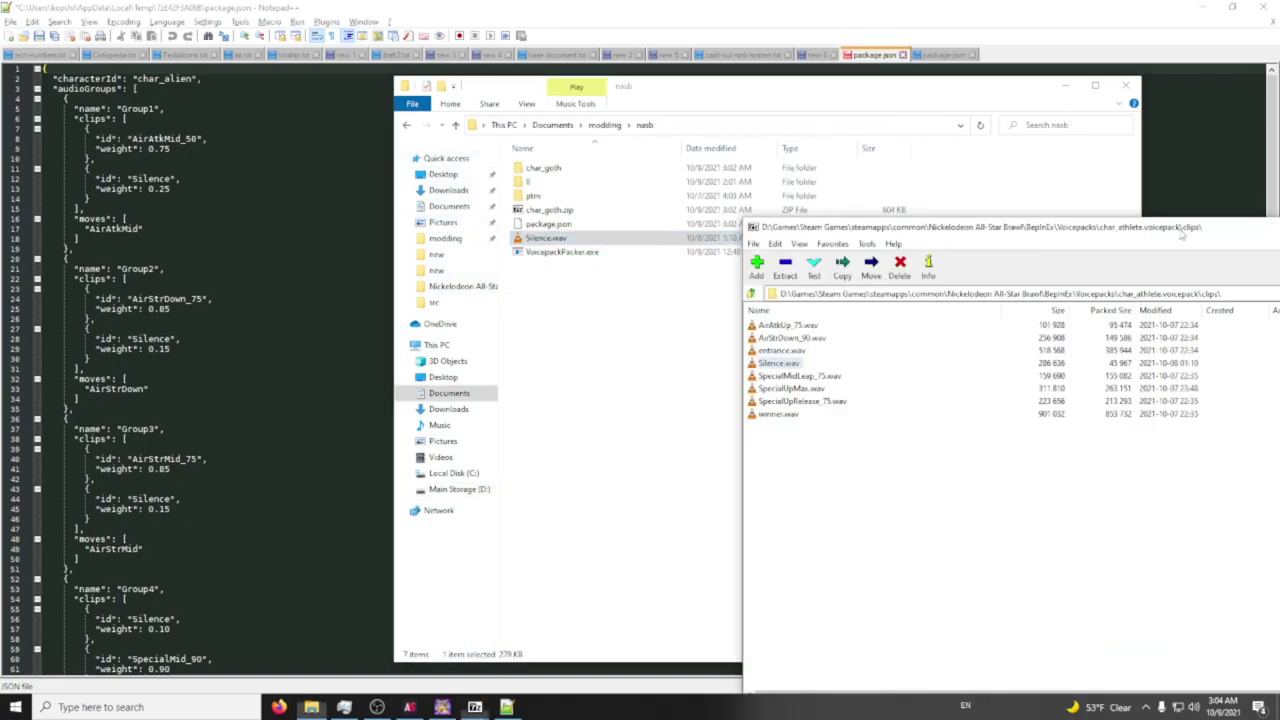
click(1183, 232)
double_click(753, 227)
Add Silence.wav to the clips folder of char_goth.zip in 7-Zip
double_click(572, 213)
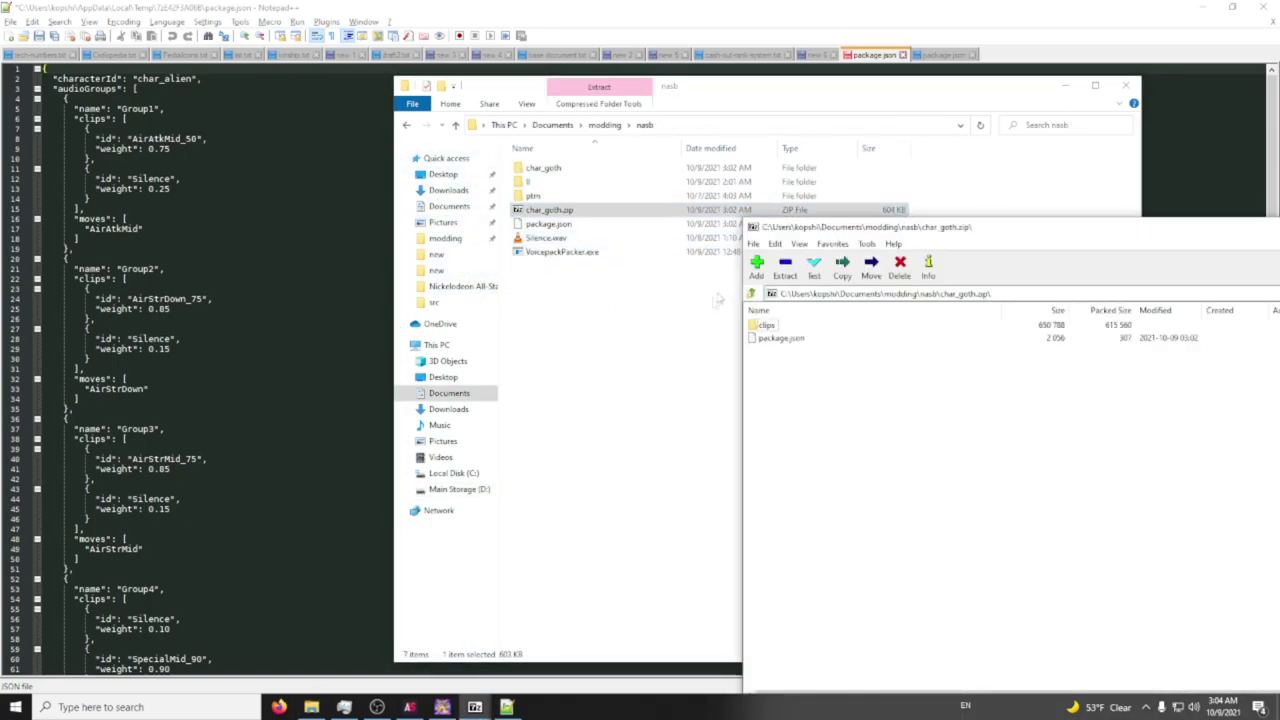
double_click(753, 227)
click(475, 706)
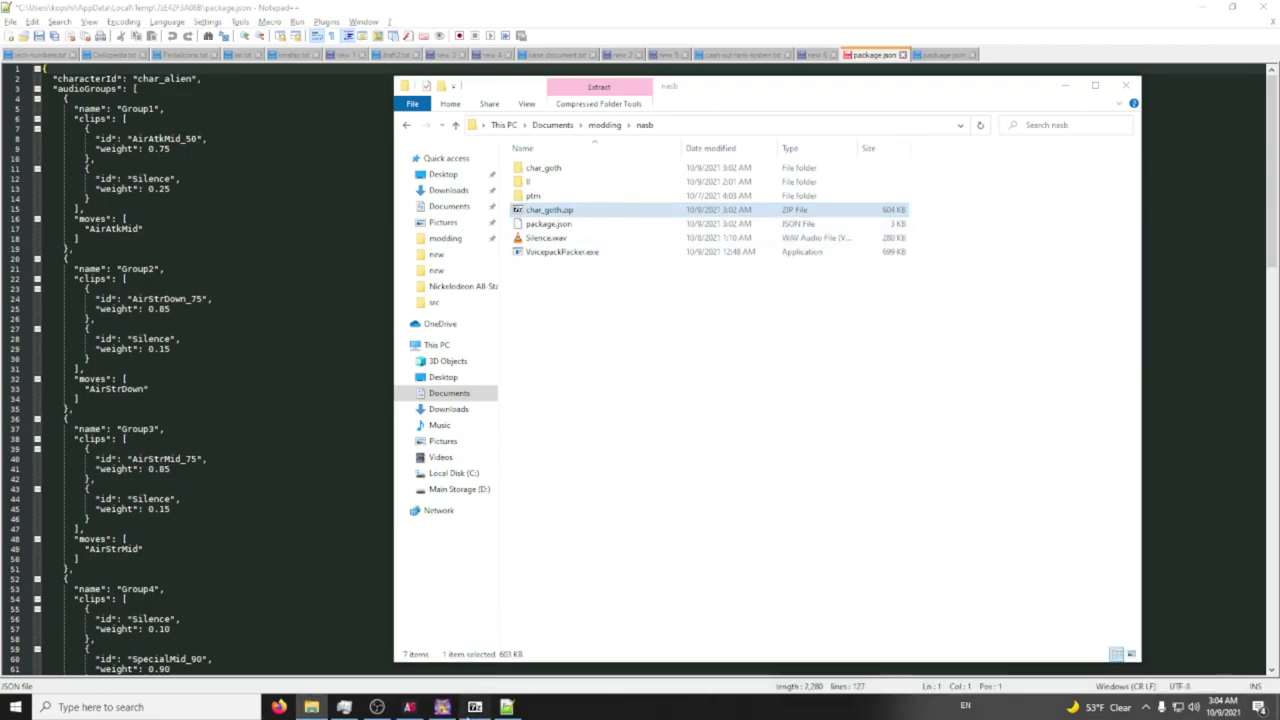
double_click(918, 355)
drag(533, 238, 1002, 618)
click(640, 400)
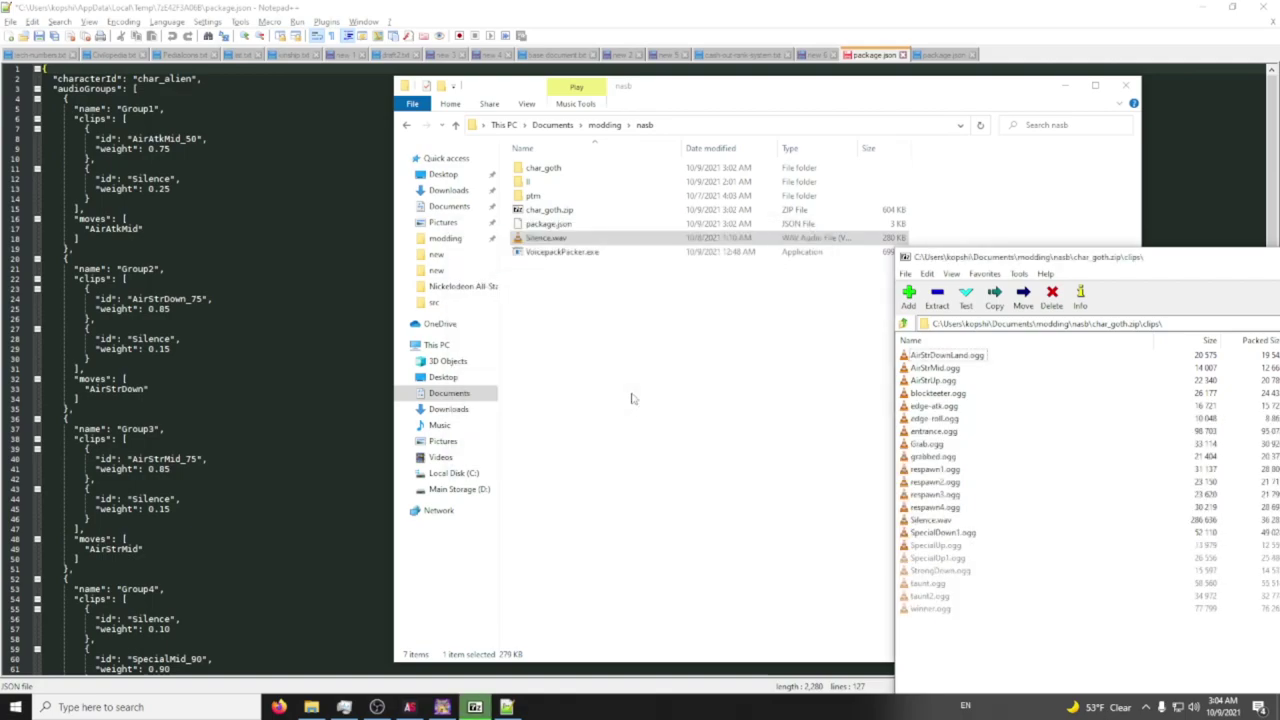
Add a voiceClips entry at the end of char_goth's package.json with id "Silence", path "clips/Silence.ogg" and volume 1.0
text("id)
text(": "Silence",)
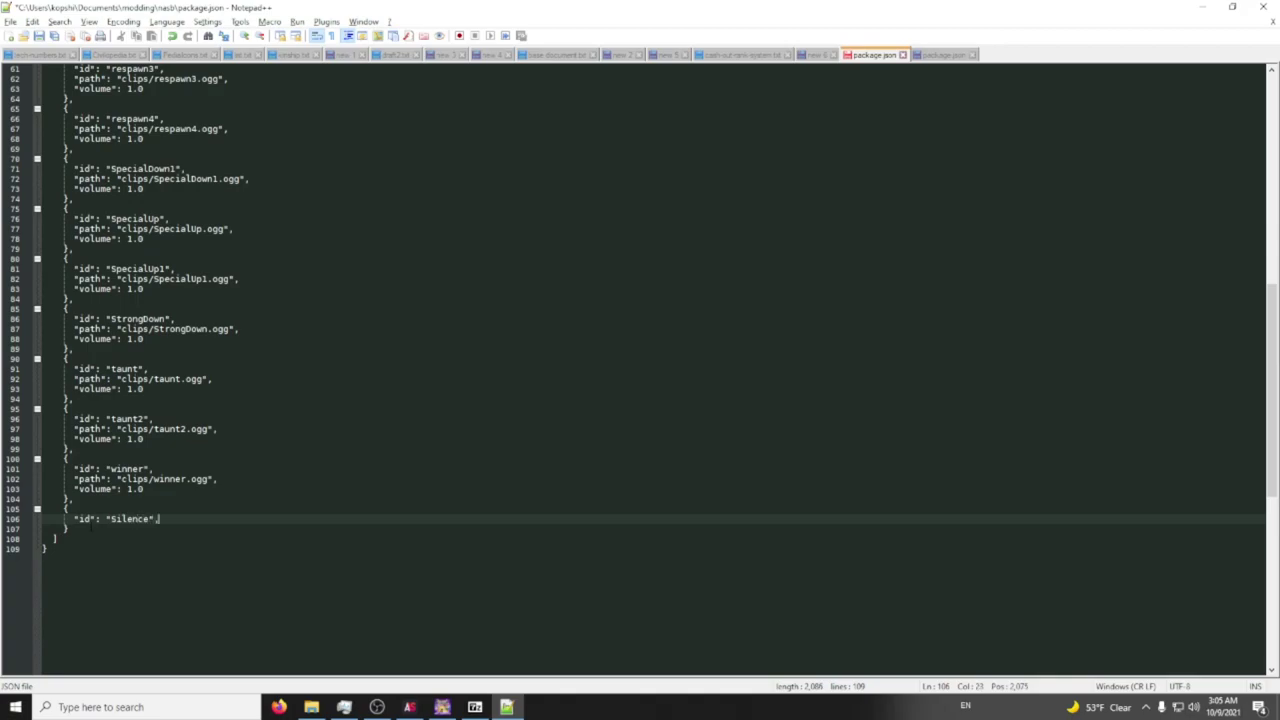
key(Return)
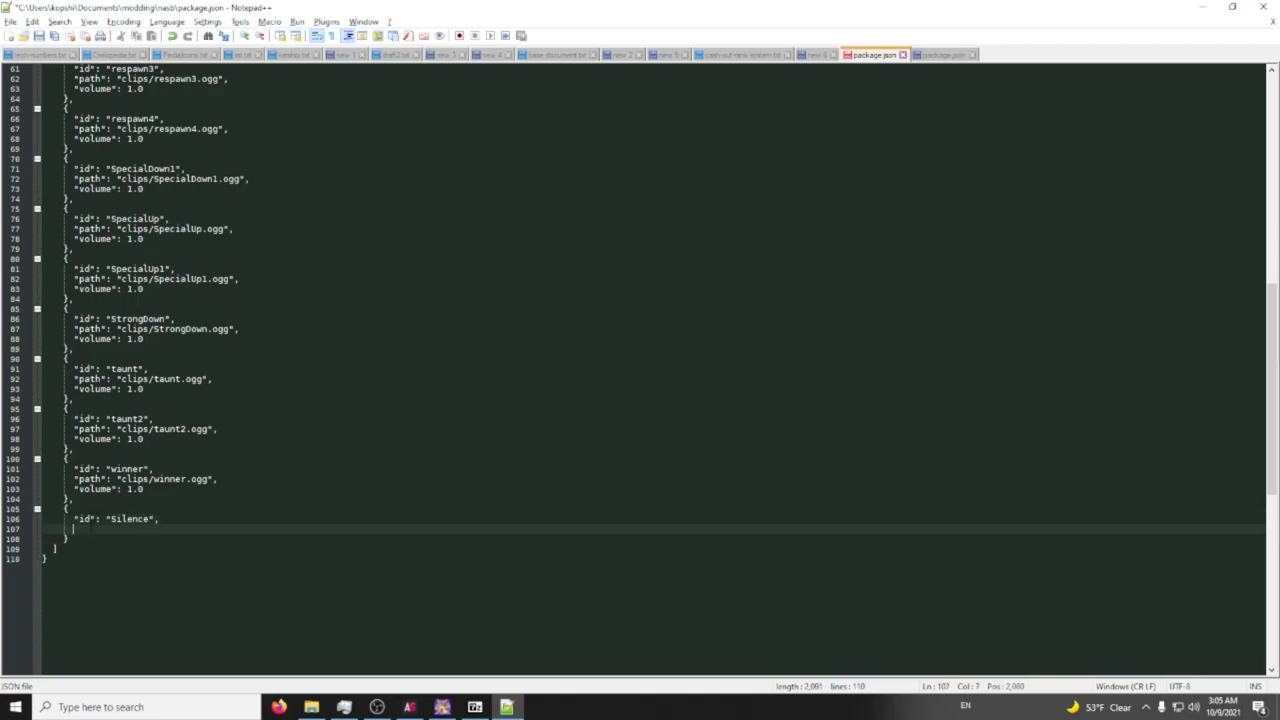
text("path)
key(Escape)
text(": "clips/Silence.o)
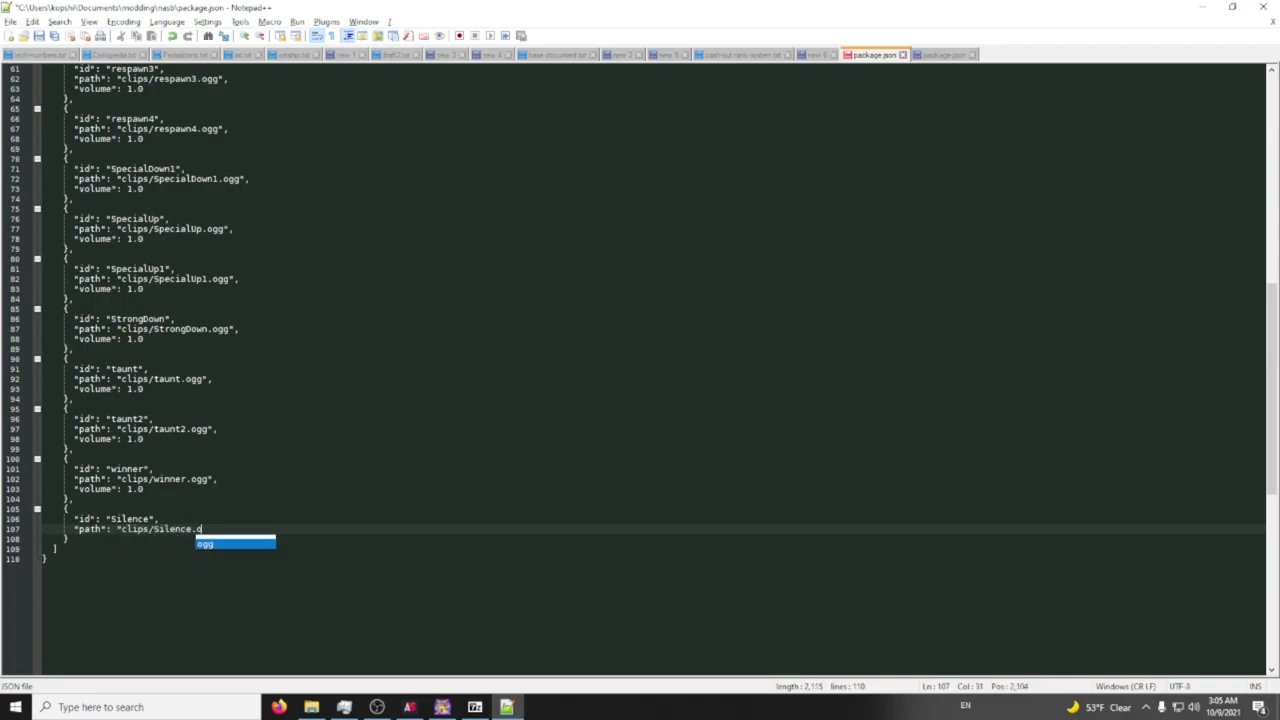
text(ggg,)
key(Return)
text("volume)
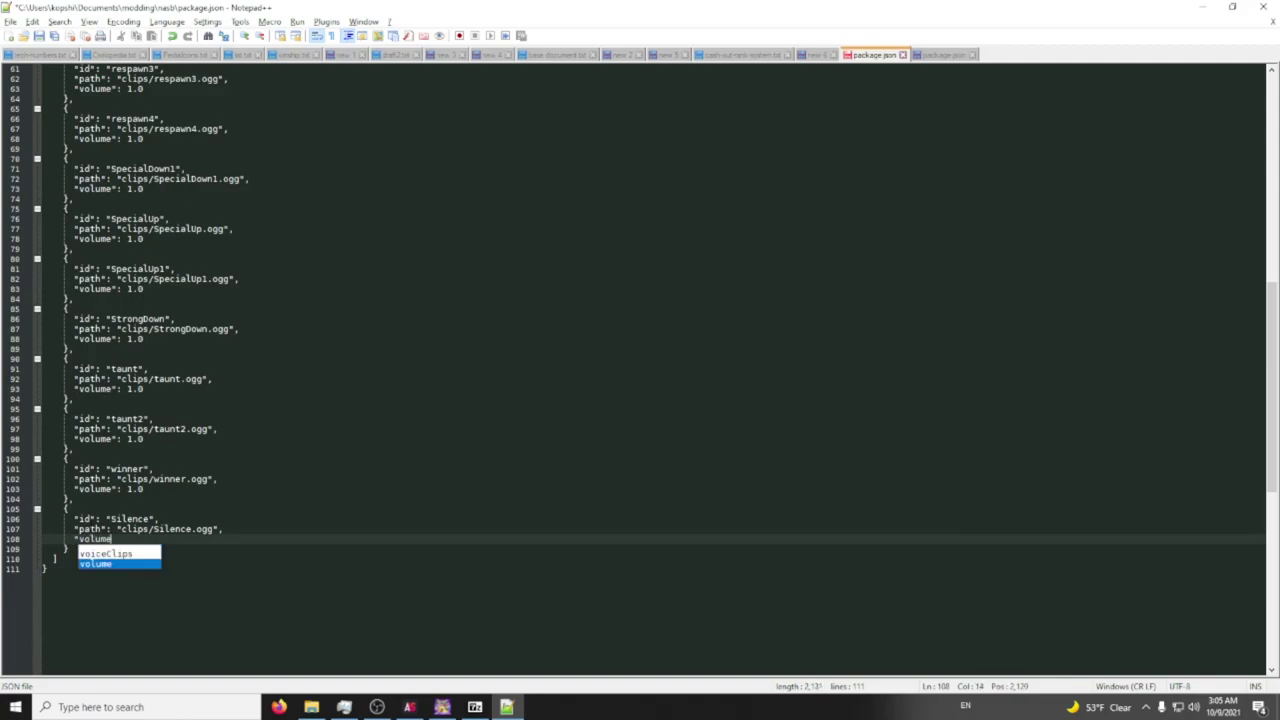
text(": 1.0)
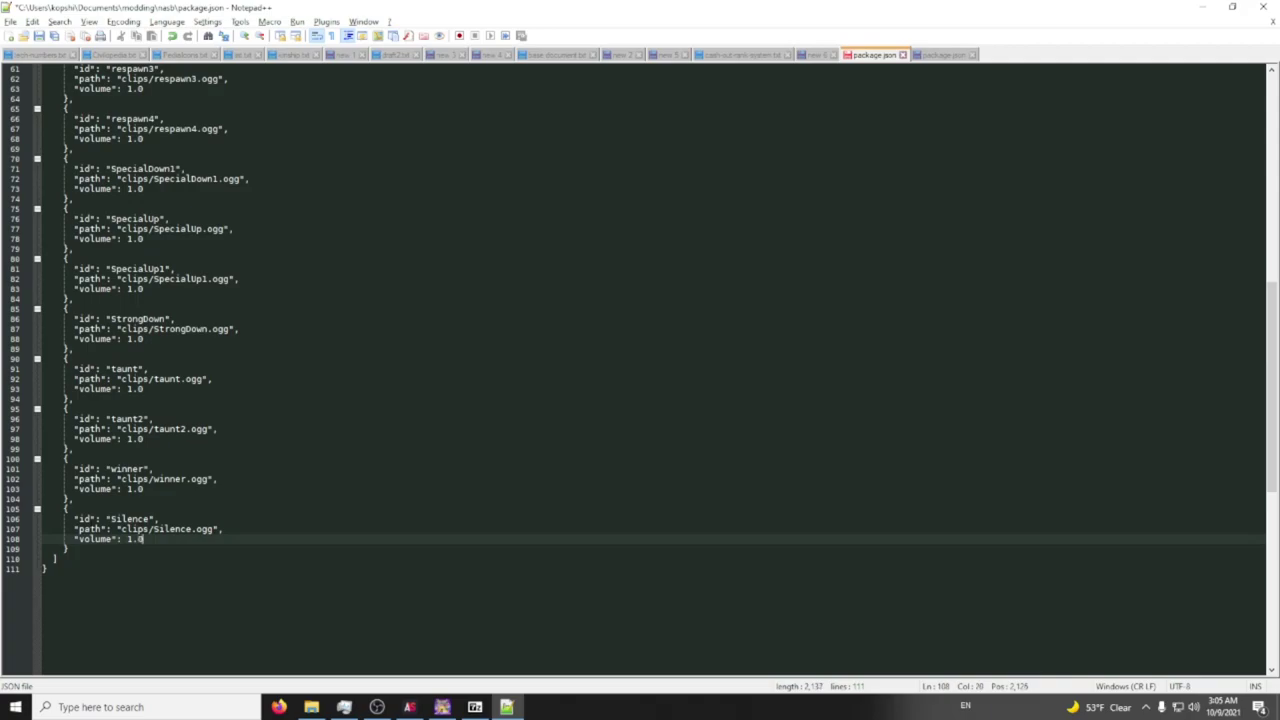
Play Silence.wav from the nasb folder in VLC to check it, and return to package.json in Notepad++
key(alt+Tab)
key(alt+Tab)
key(Tab)
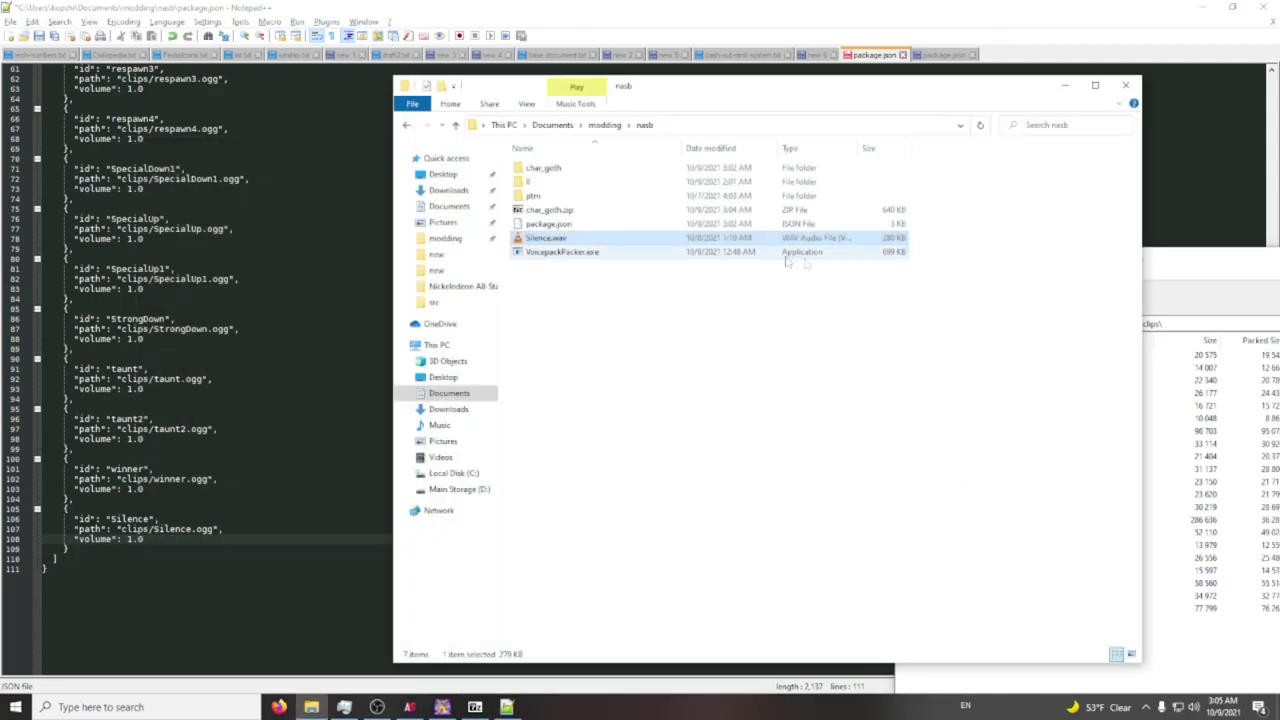
double_click(563, 246)
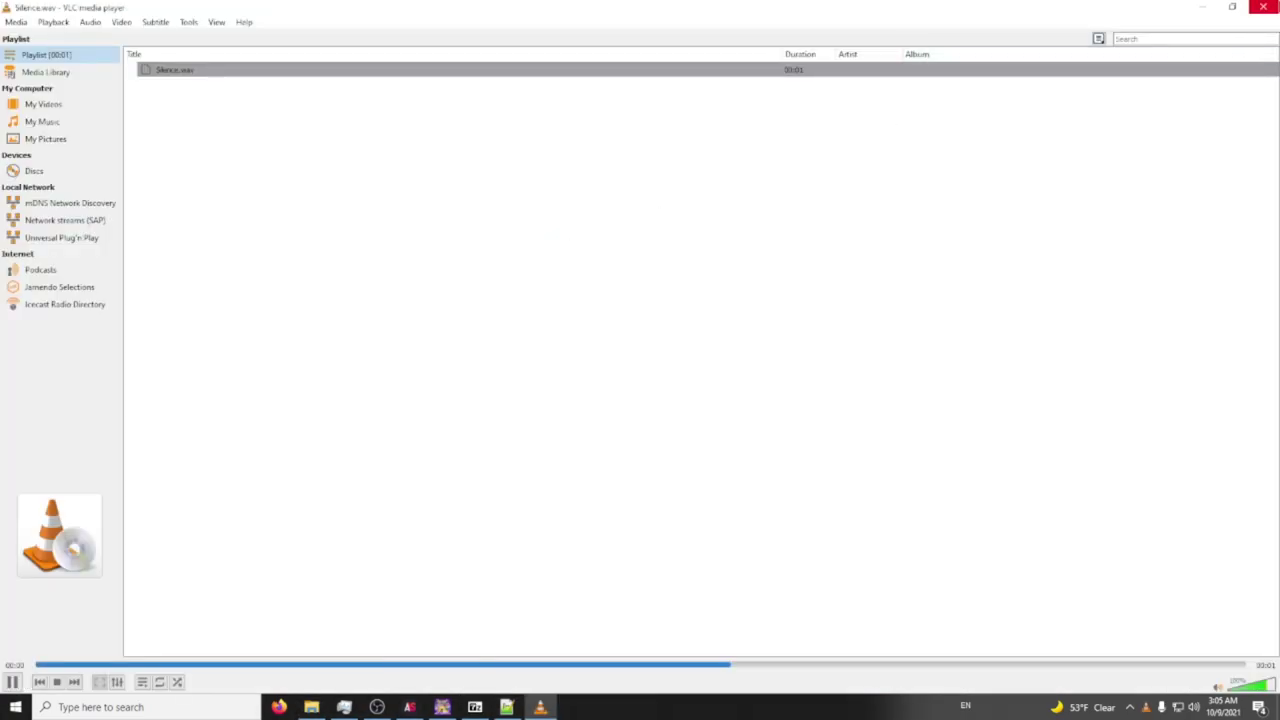
click(1270, 6)
click(665, 308)
click(751, 4)
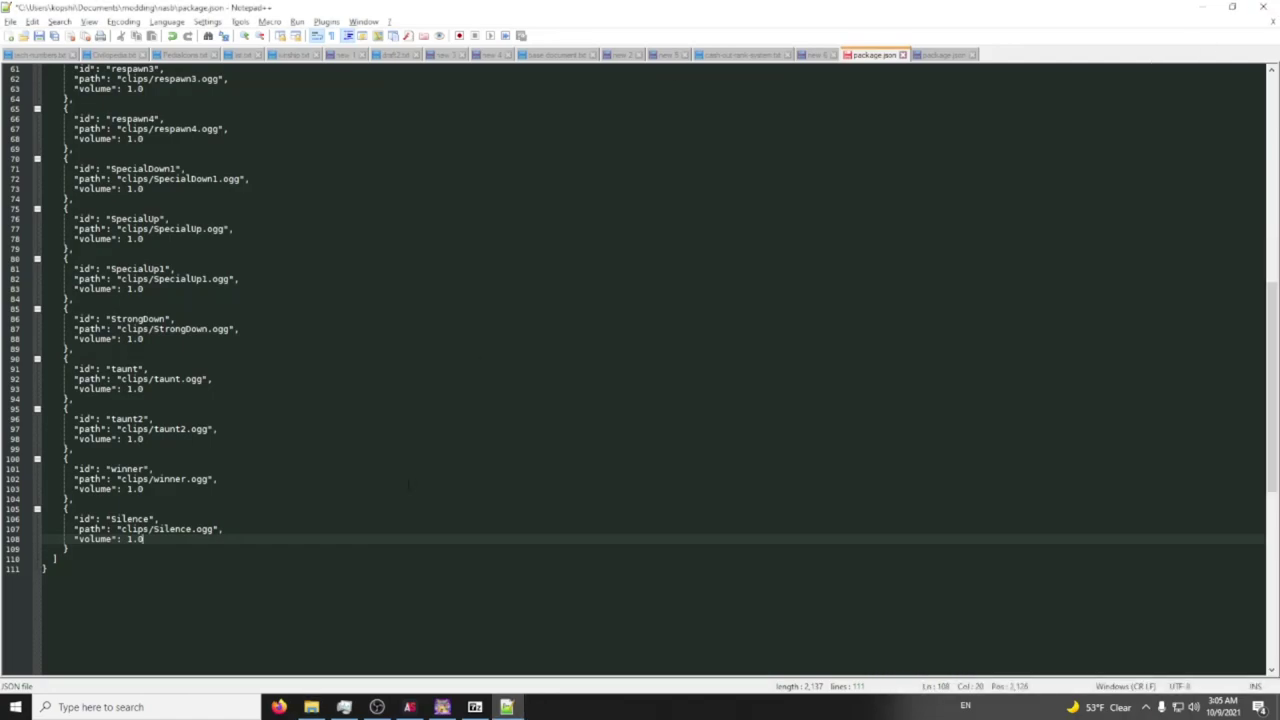
Expand the empty audioGroups array in char_goth's package.json and start a group object named "Group1", following char_alien's layout
scroll(245, 537, up, 20)
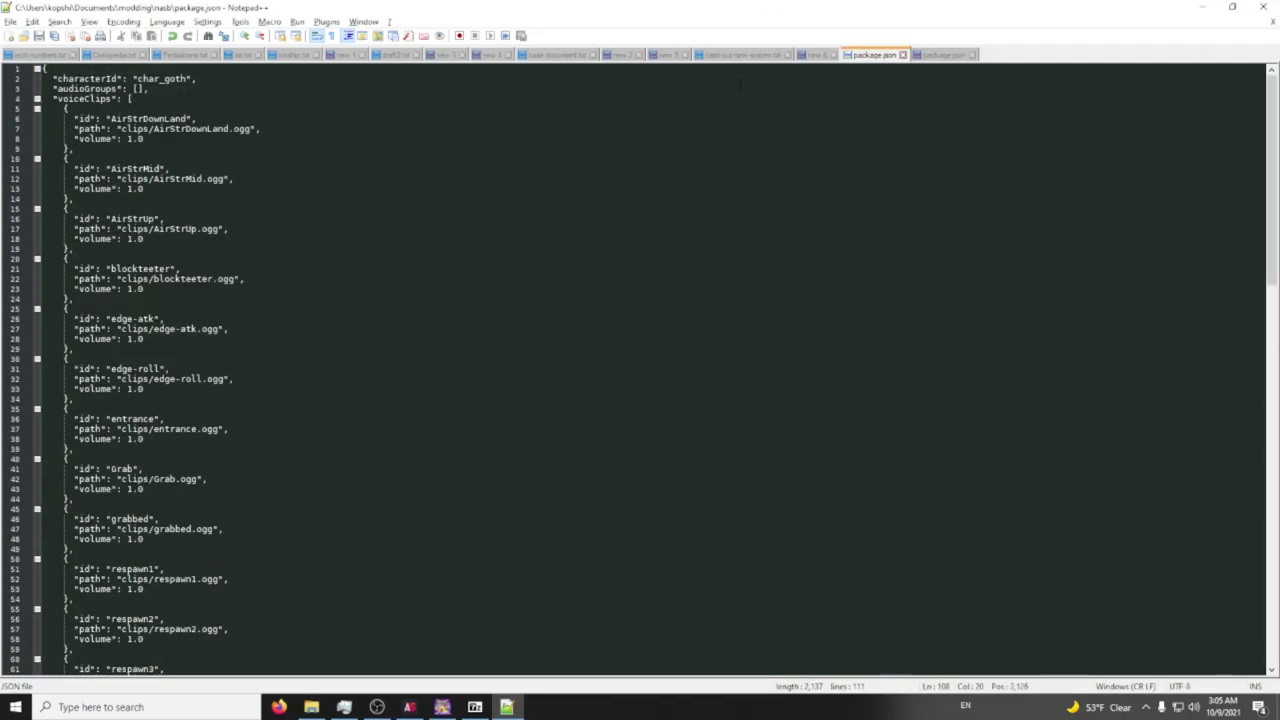
click(138, 89)
key(Return)
key(Return)
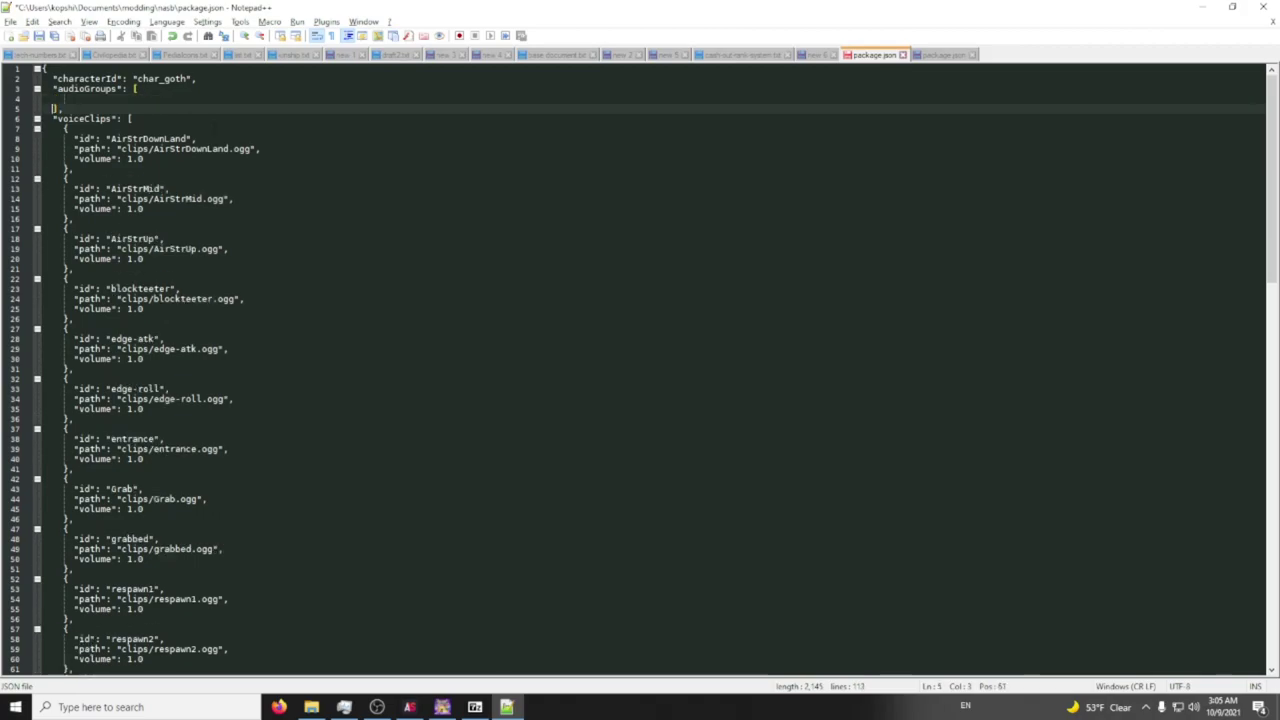
key(ctrl+Tab)
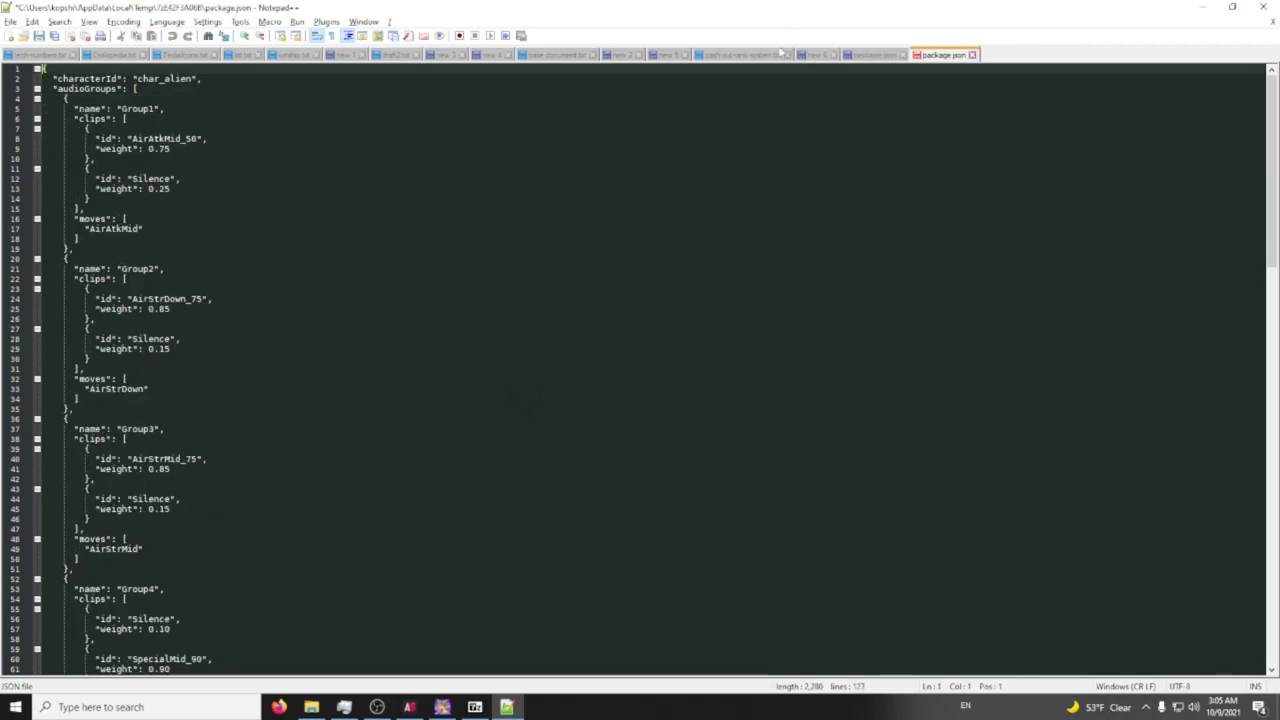
click(874, 56)
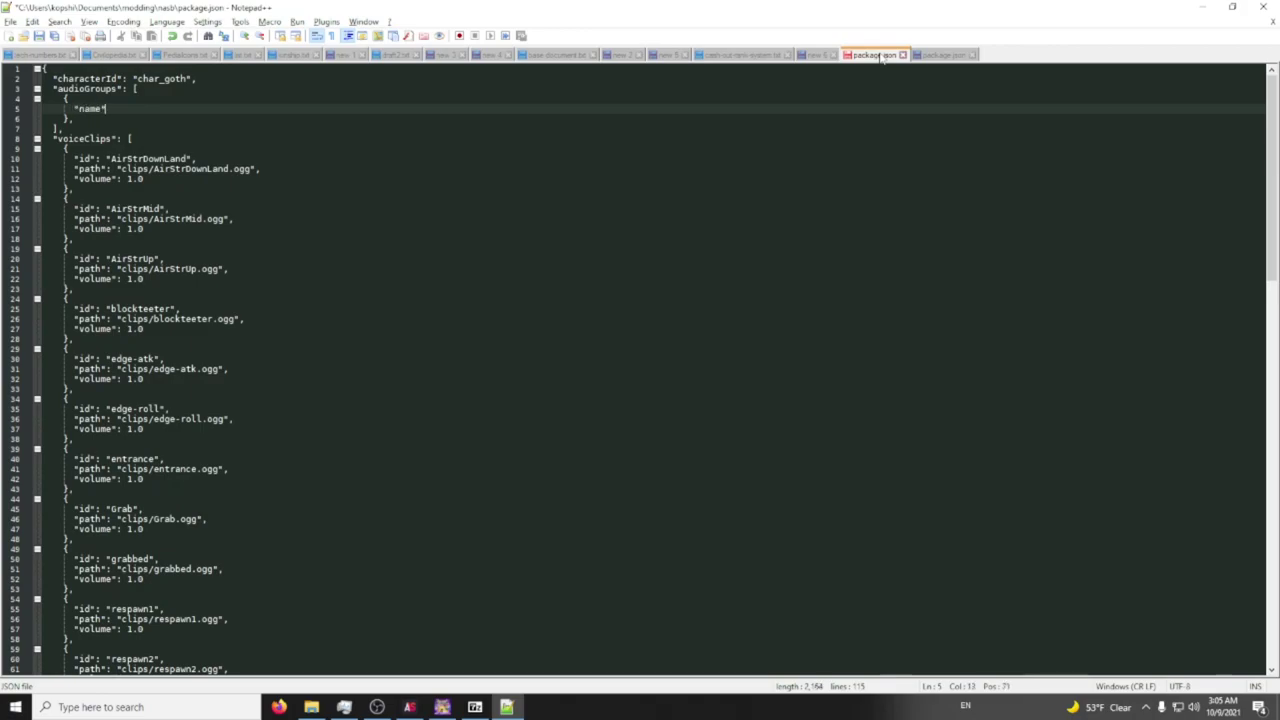
text("Group1",)
key(Return)
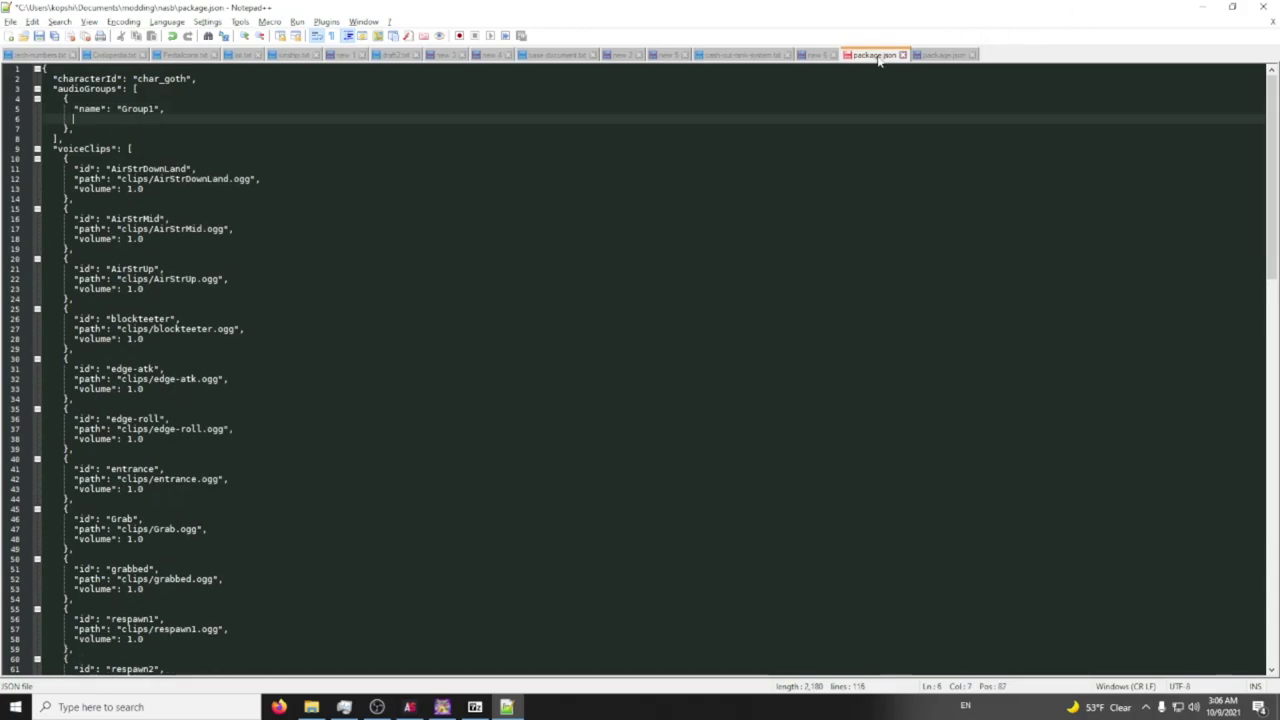
Add an empty "clips" array to Group1 below its name
text("clips": [)
key(Return)
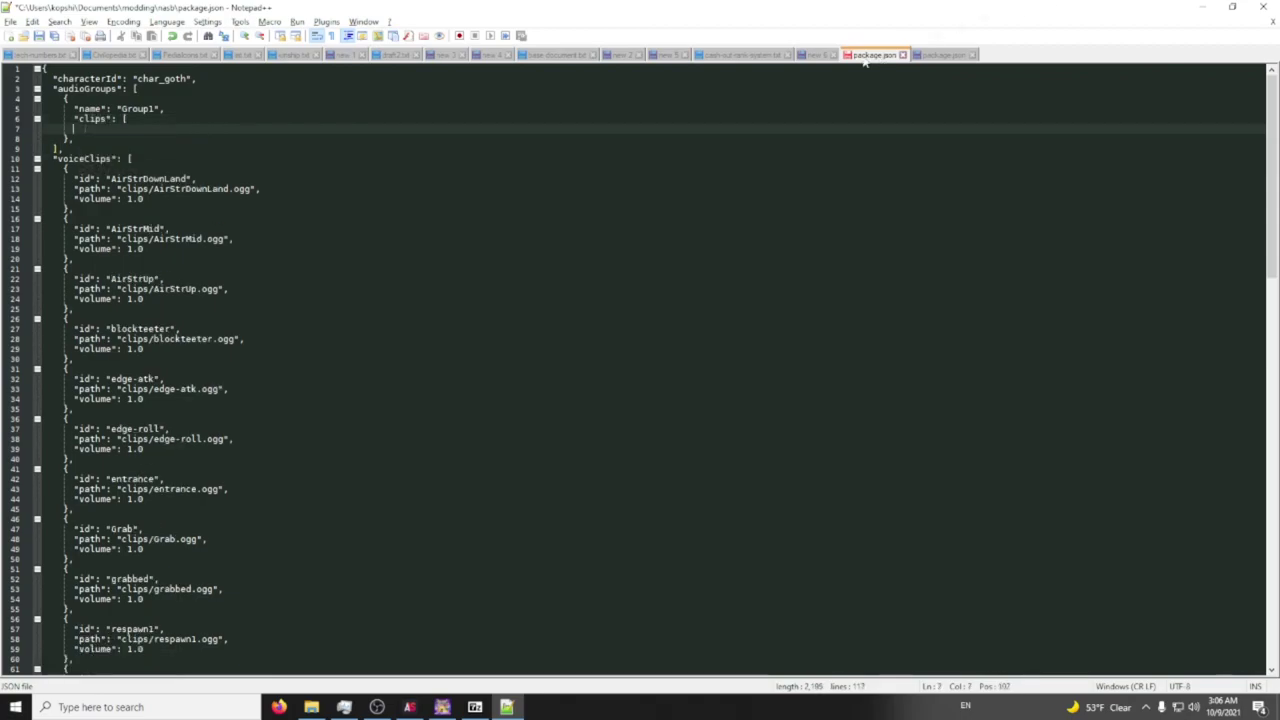
text({)
key(Up)
key(ctrl+Right)
key(Return)
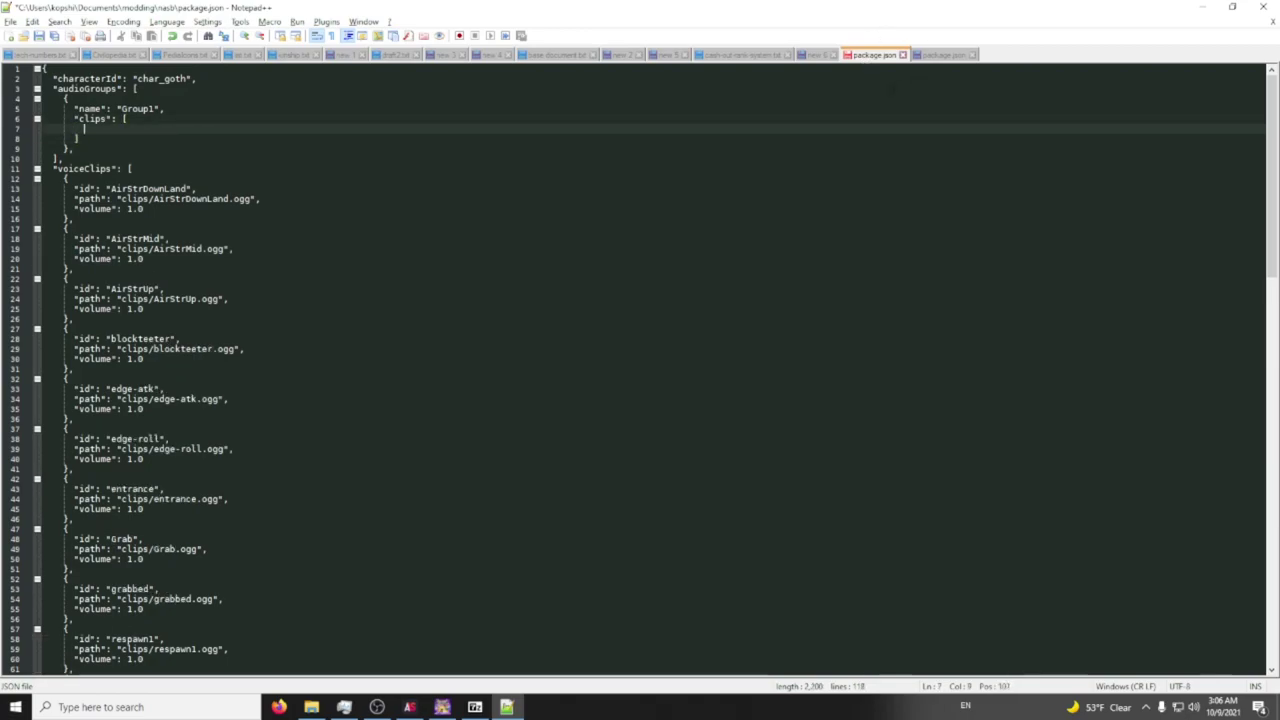
Add a first clip entry to Group1 with id "AirStrDownLand" and a "weight" field without a value
key(Return)
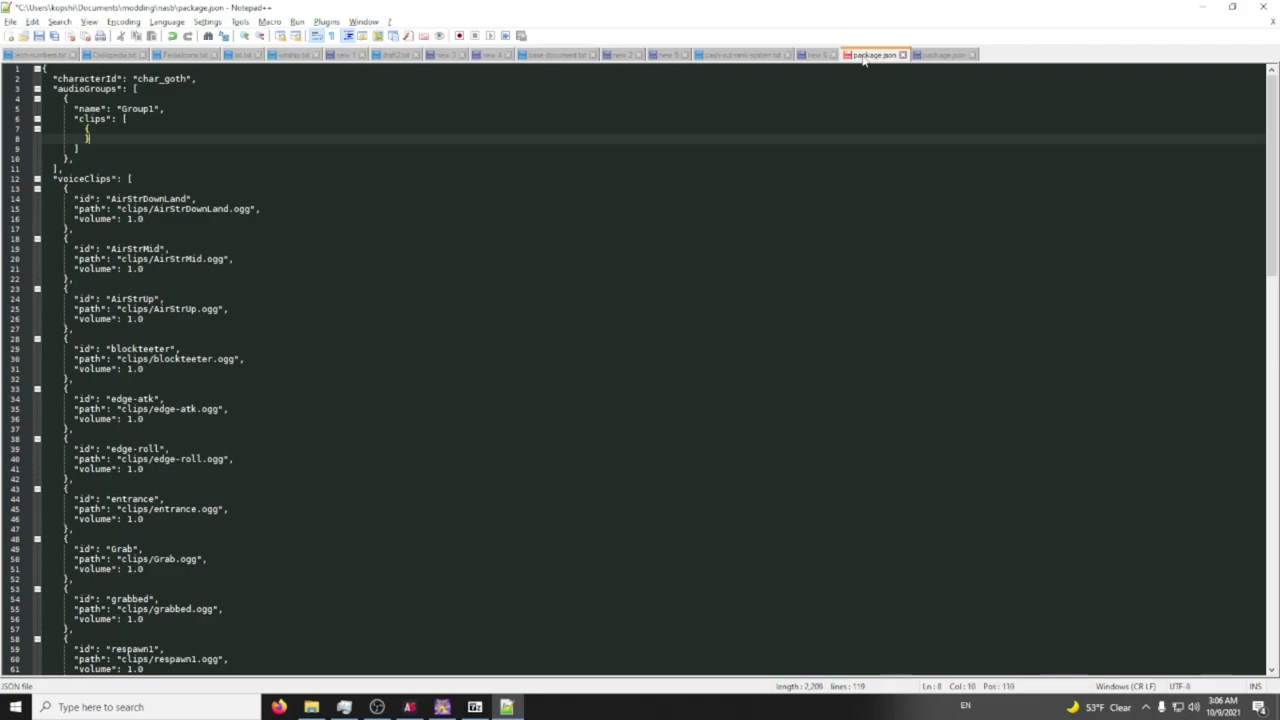
key(Return)
key(Tab)
text("id")
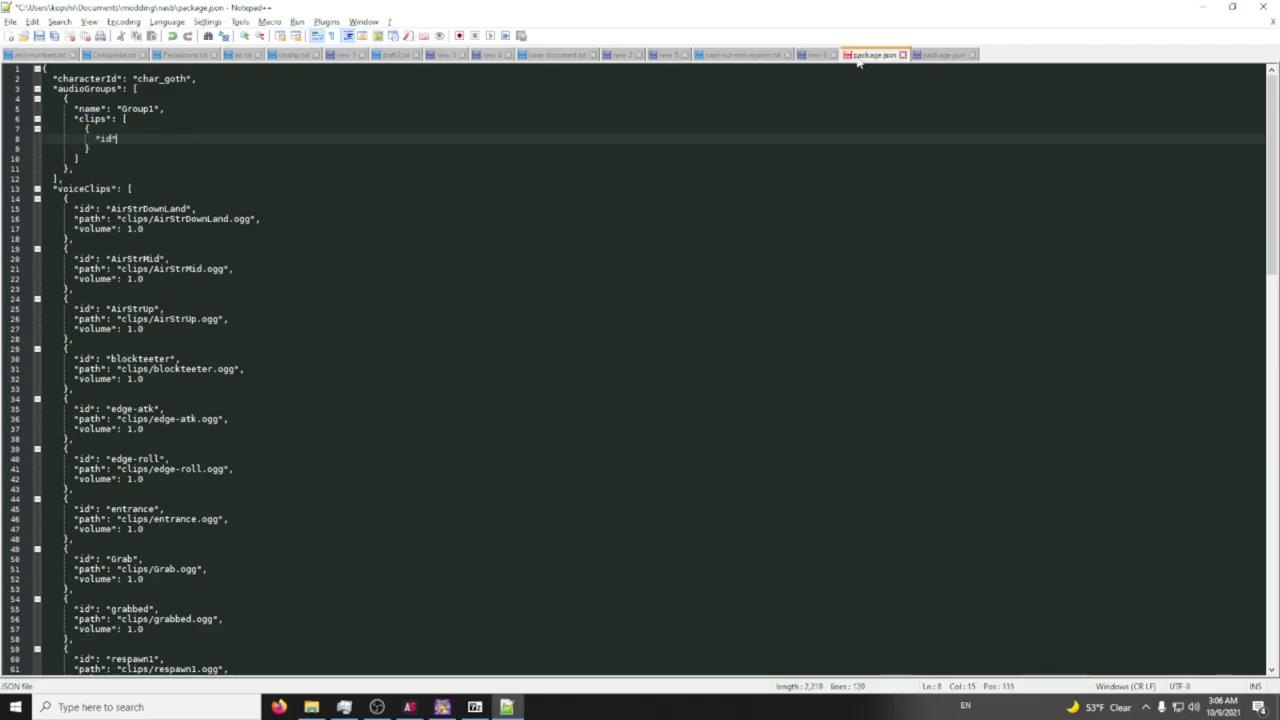
text(: "AirStrDownLand)
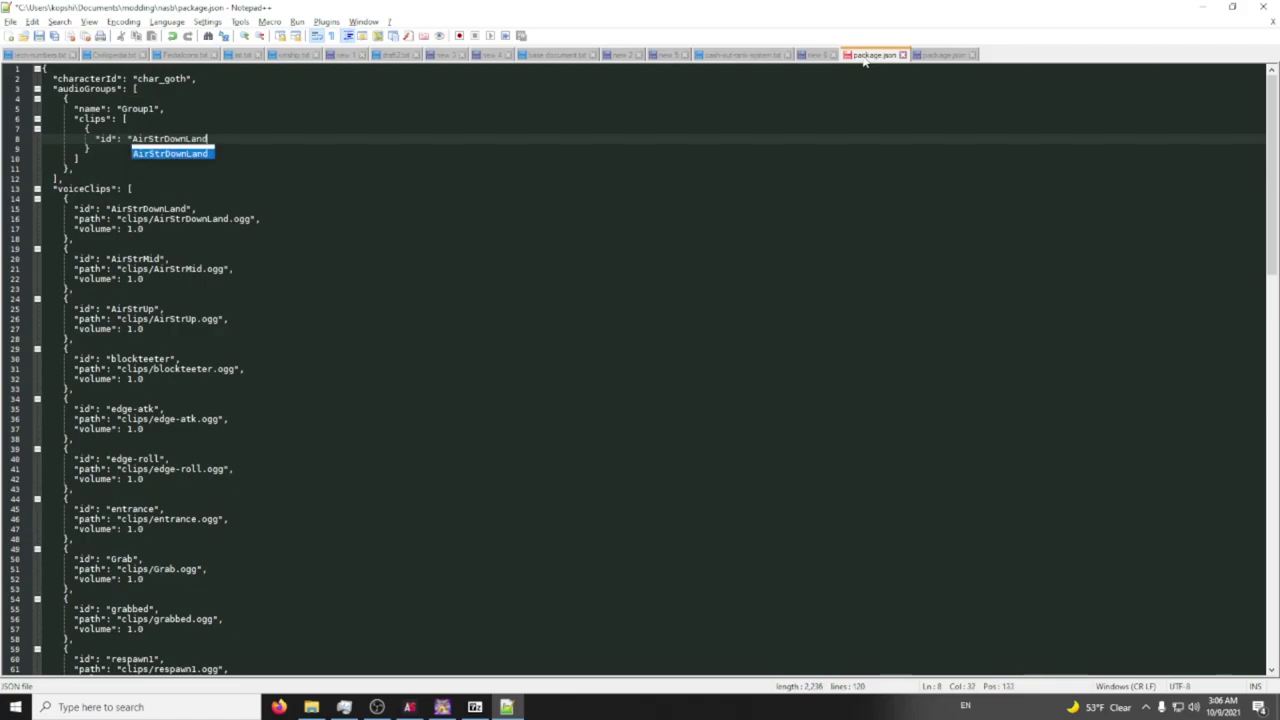
text(",)
key(Return)
text("":)
key(Left)
key(Left)
text(weigh)
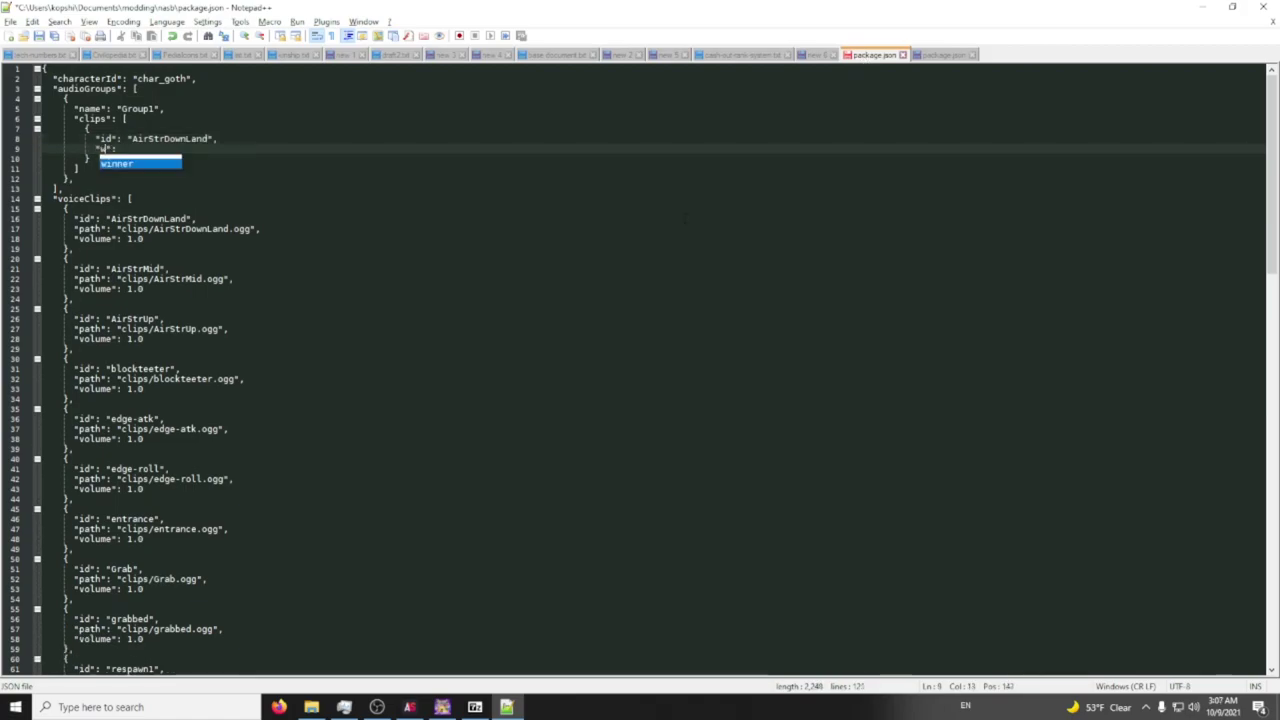
text(t": ")
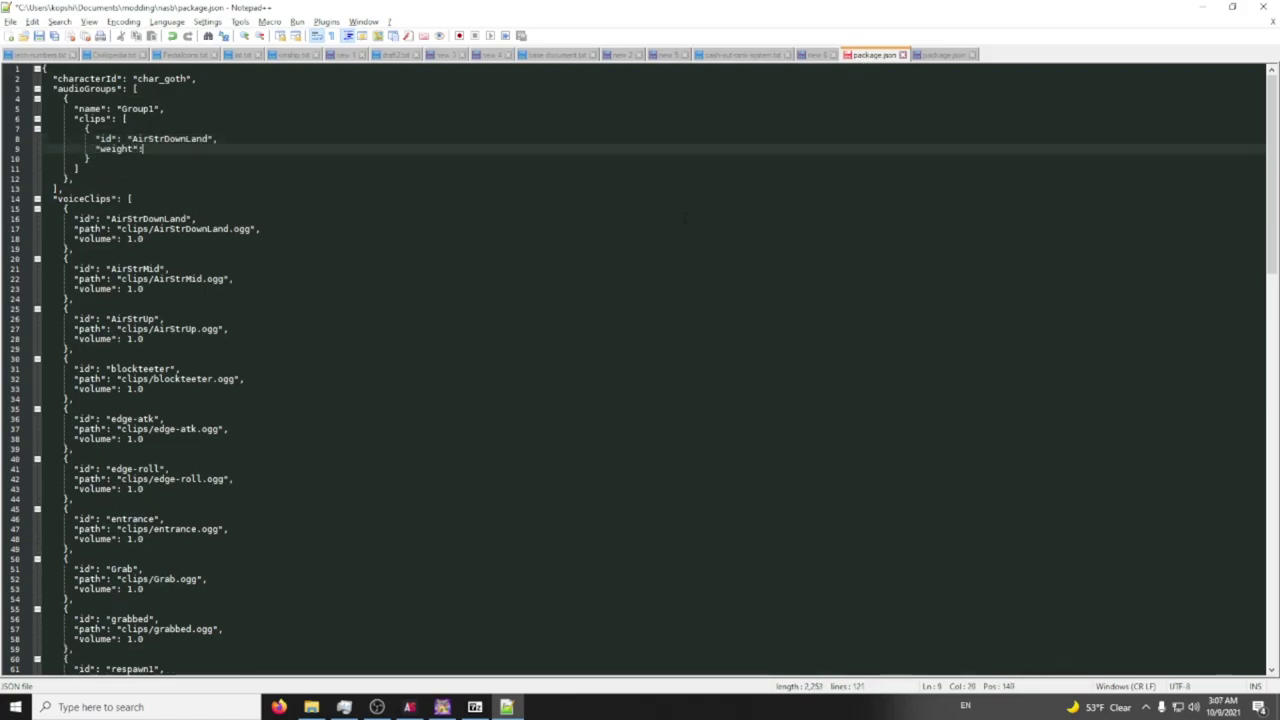
Add a second clip entry to Group1 with id "Silence" and a "weight" field without a value
key(Down)
text(,)
key(Return)
text({)
key(Return)
key(Return)
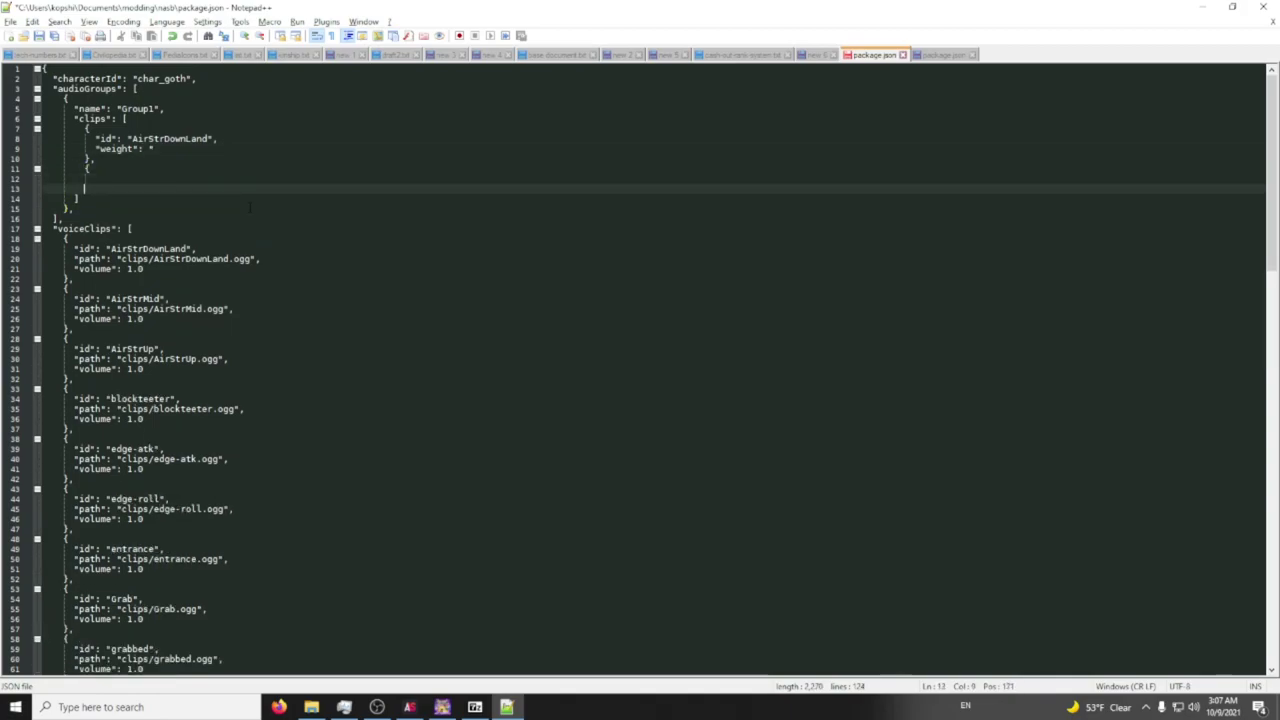
key(Up)
text("id": "Si)
key(BackSpace)
key(BackSpace)
text(nce")
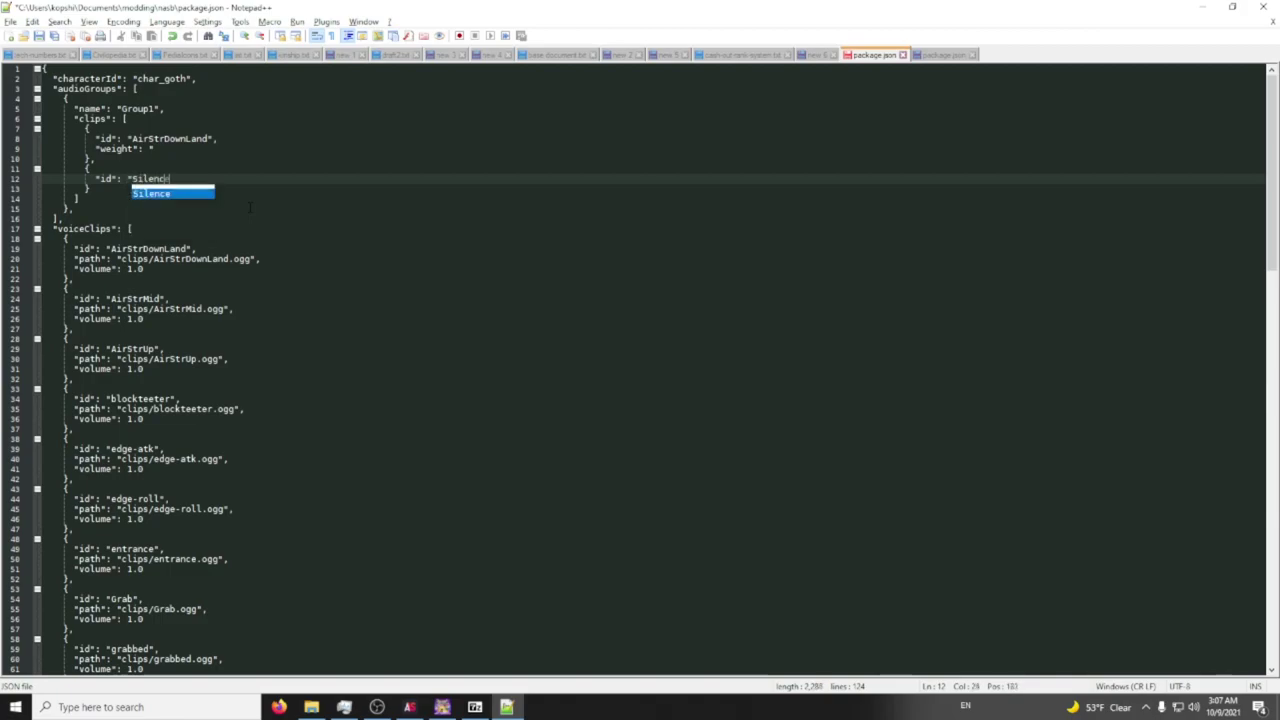
text(,)
key(Return)
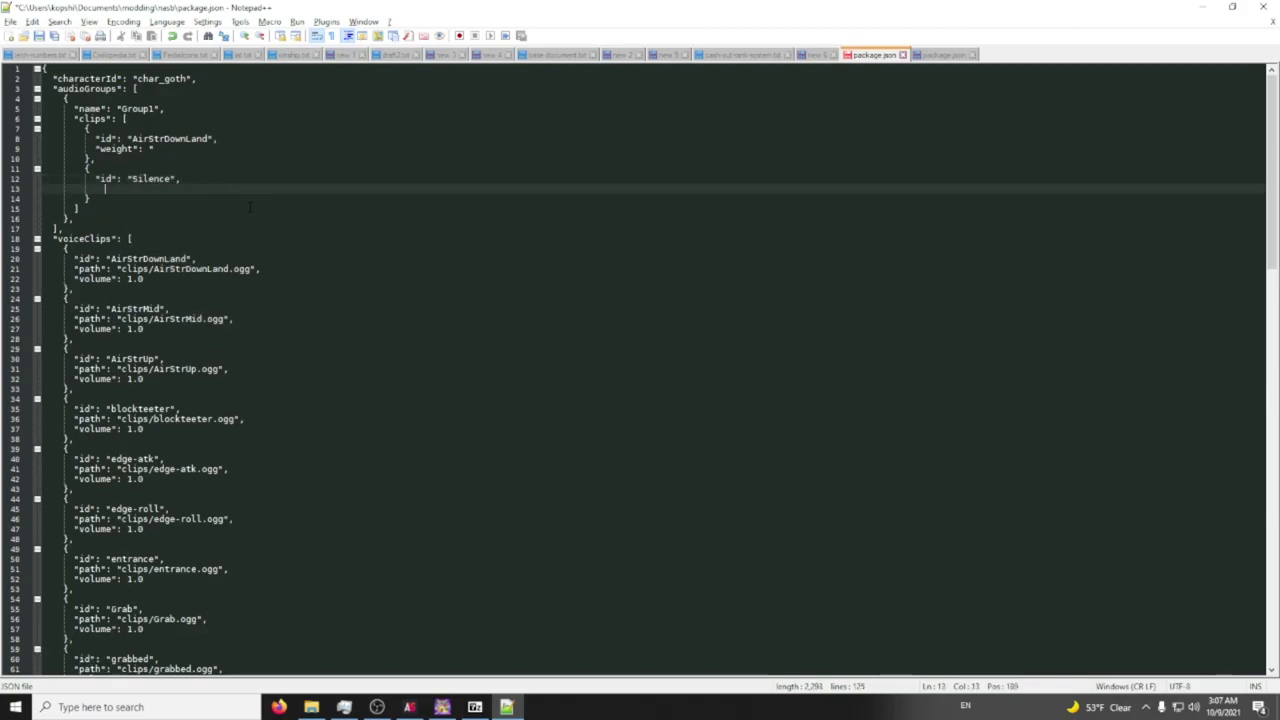
text("weight")
Set Group1's clip weights to "0.80" for AirStrDownLand and "0.20" for Silence
key(Up)
key(Up)
key(Up)
key(Up)
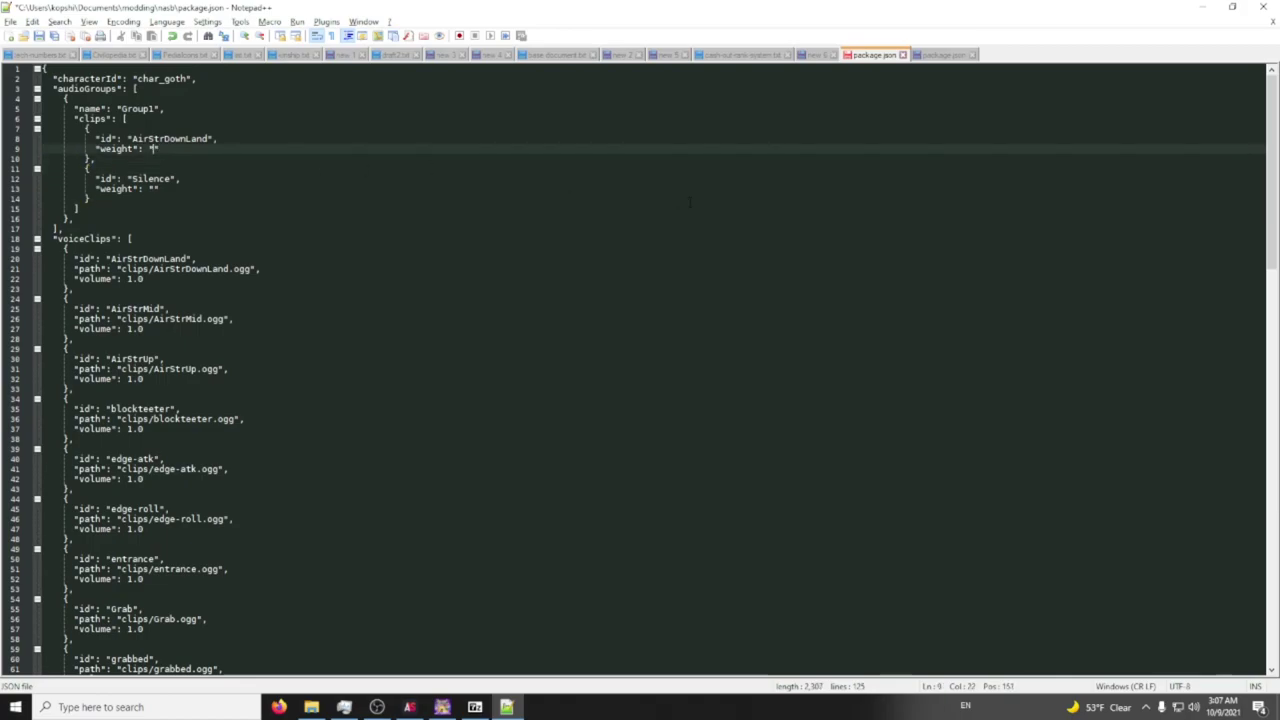
click(150, 189)
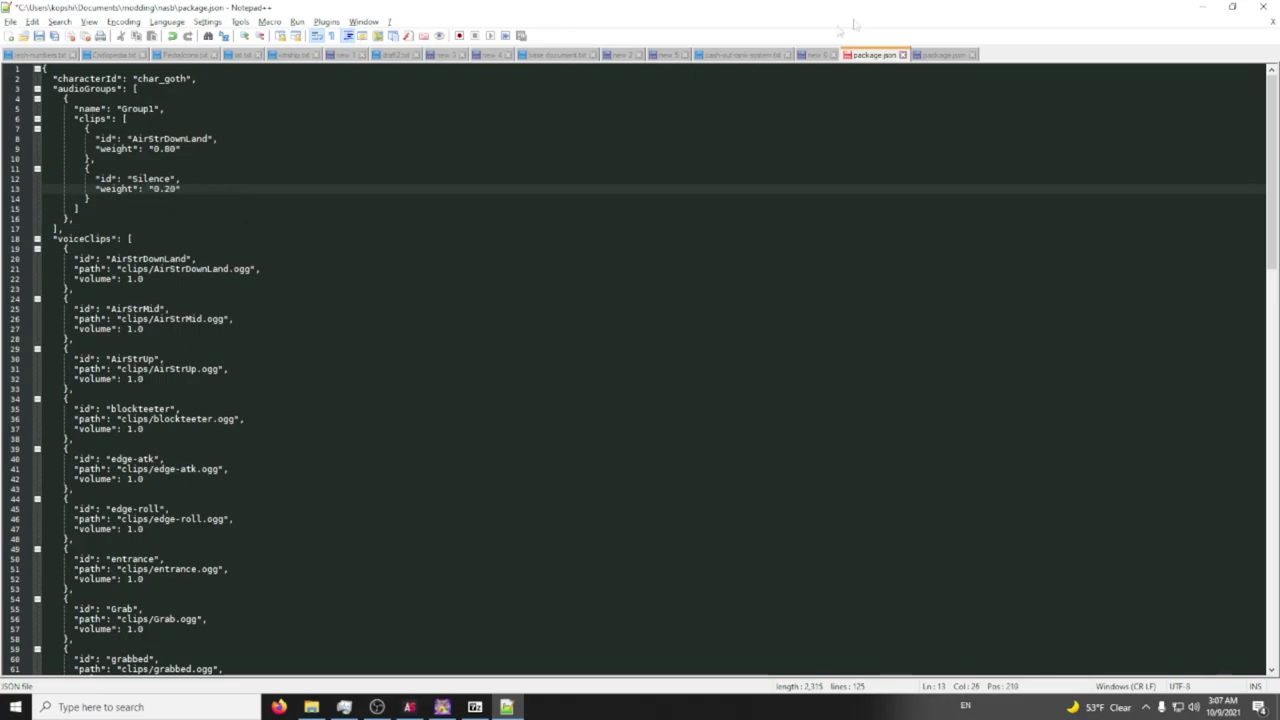
Add a "moves" array containing "AirStrDownLand" after Group1's clips, using char_alien's package.json as reference
click(945, 56)
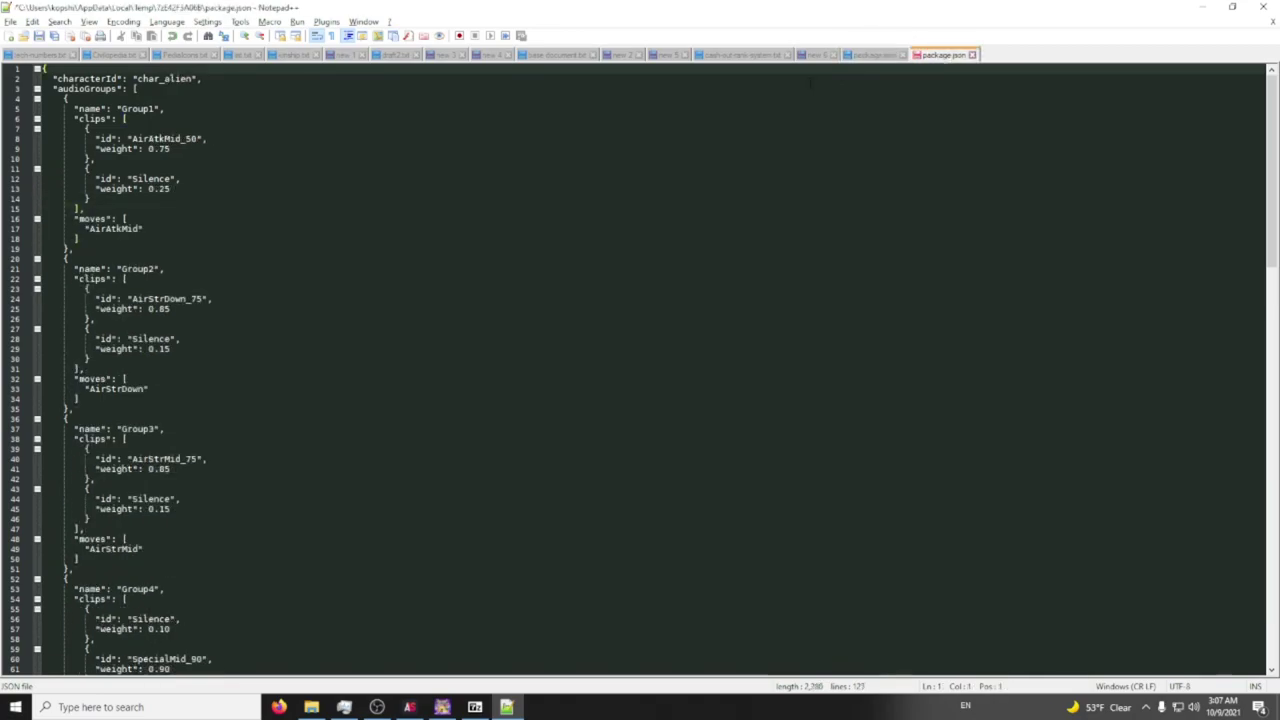
click(870, 55)
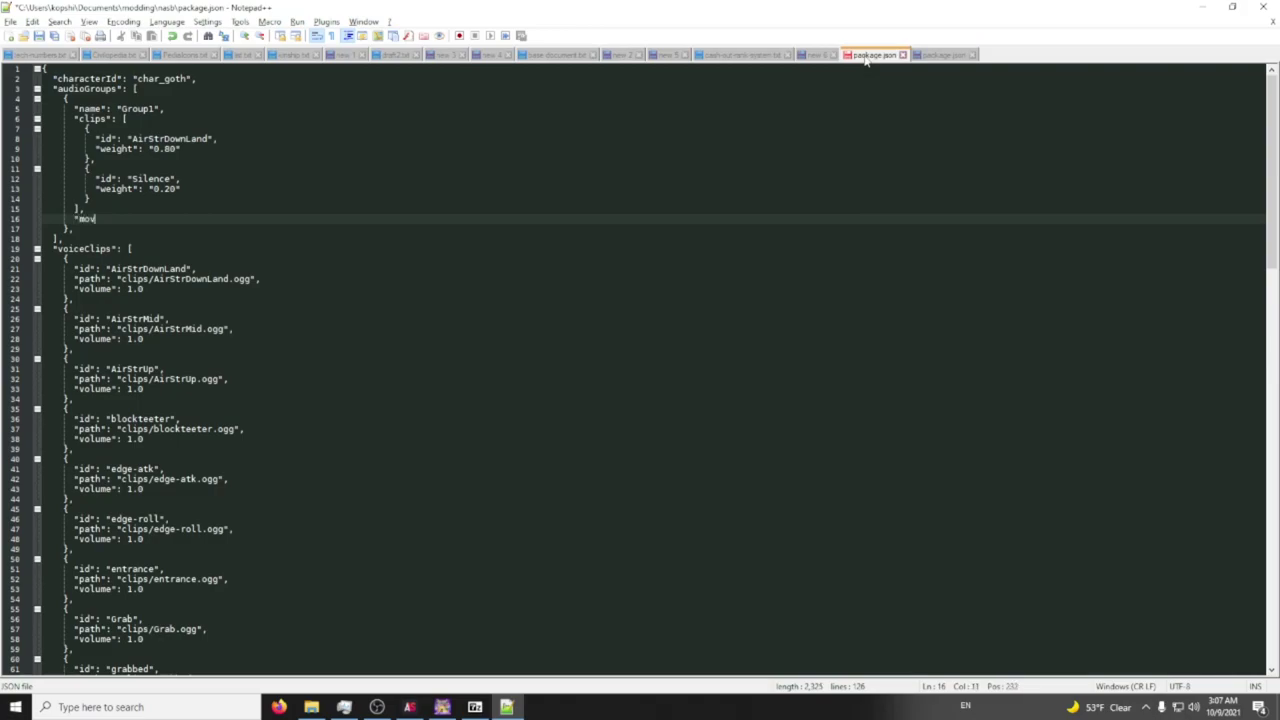
text([)
key(Return)
text(")
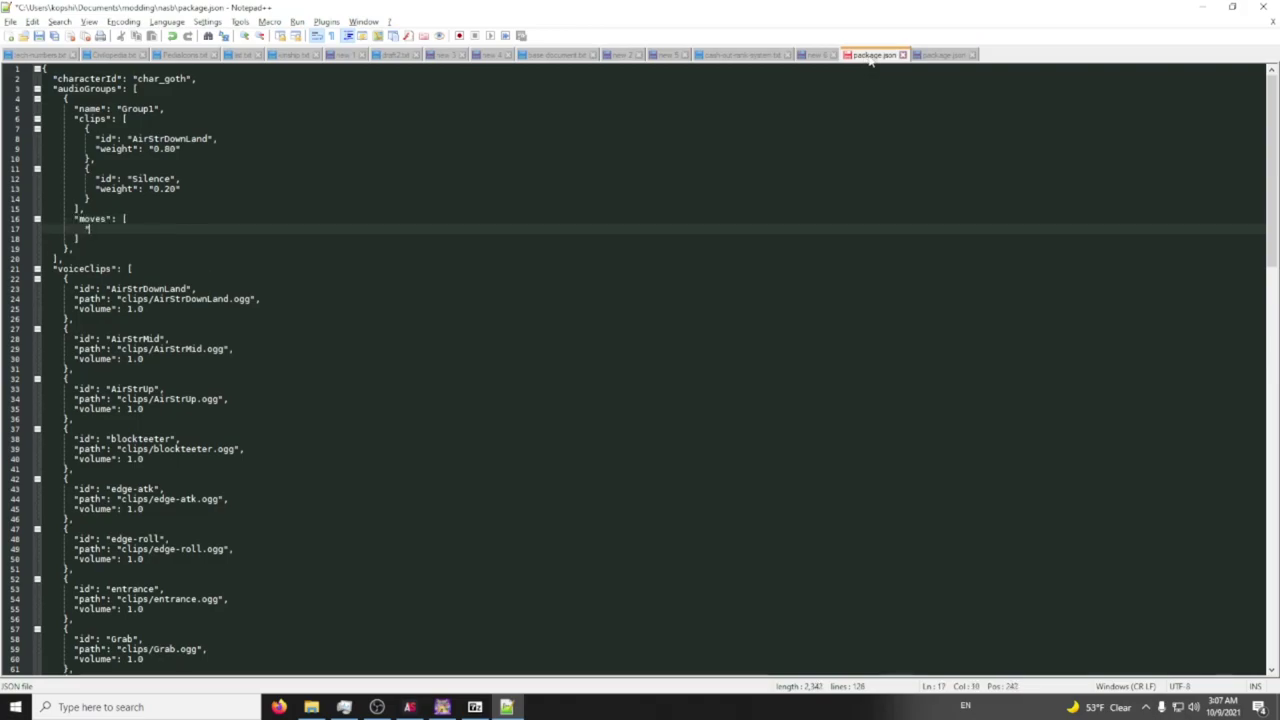
text(AirStrDownL)
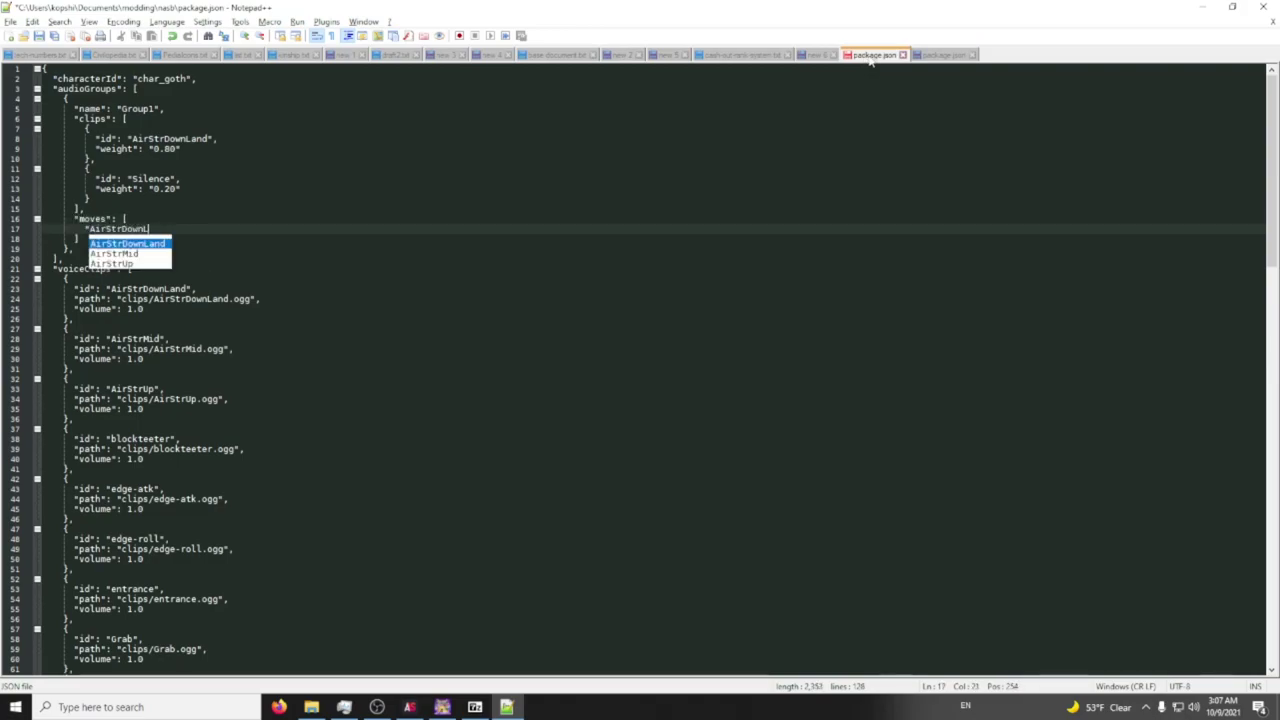
text(and")
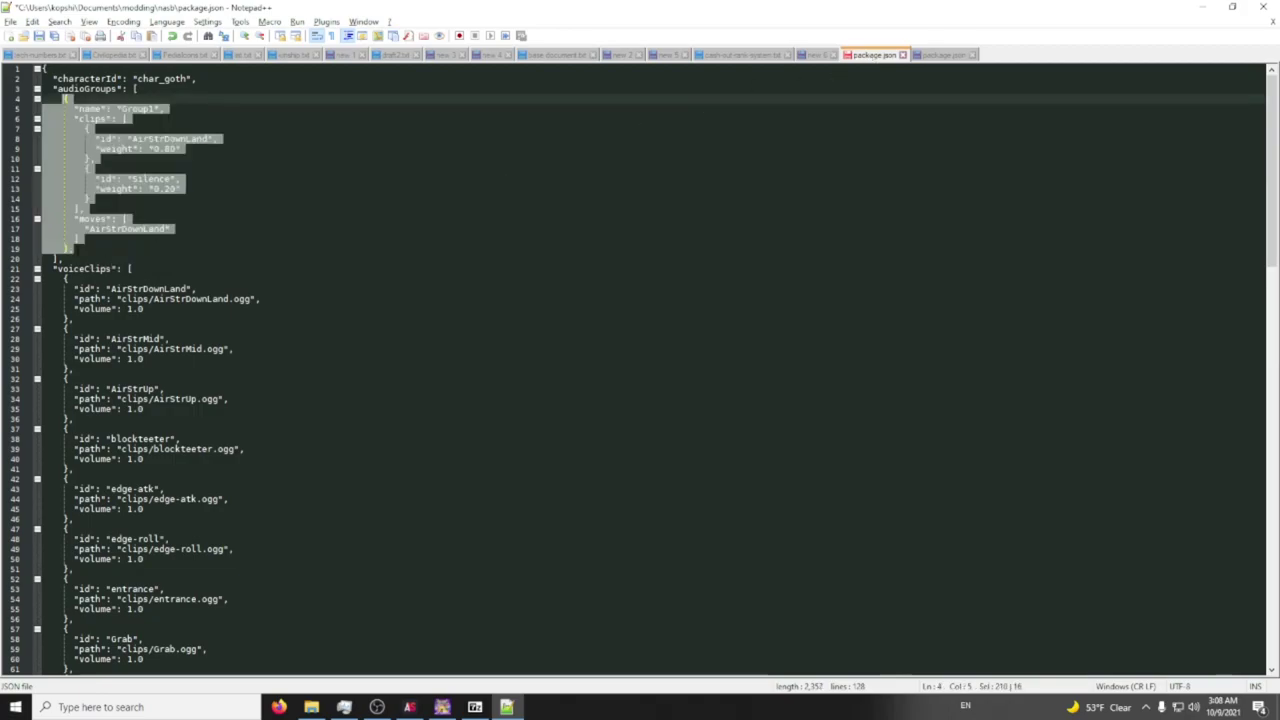
Duplicate the Group1 block below itself, name the copy "Group2" and set its first clip id to "AirStrMid"
click(80, 248)
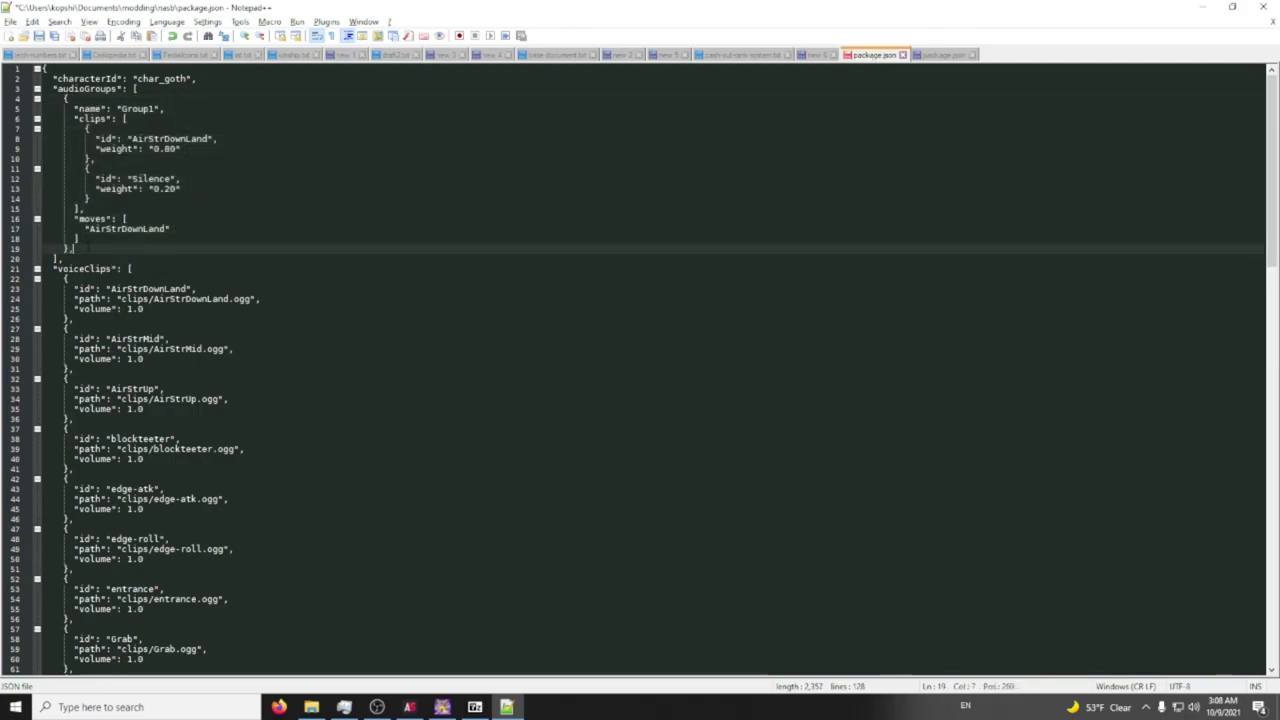
text({       "name": "Group1",       "clips": [         {           "id": "AirStrDownLand",           "weight": "0.80"         },         {           "id": "Silence",           "weight": "0.20"         }       ],       "moves": [         "AirStrDownLand"       ]     },)
click(151, 268)
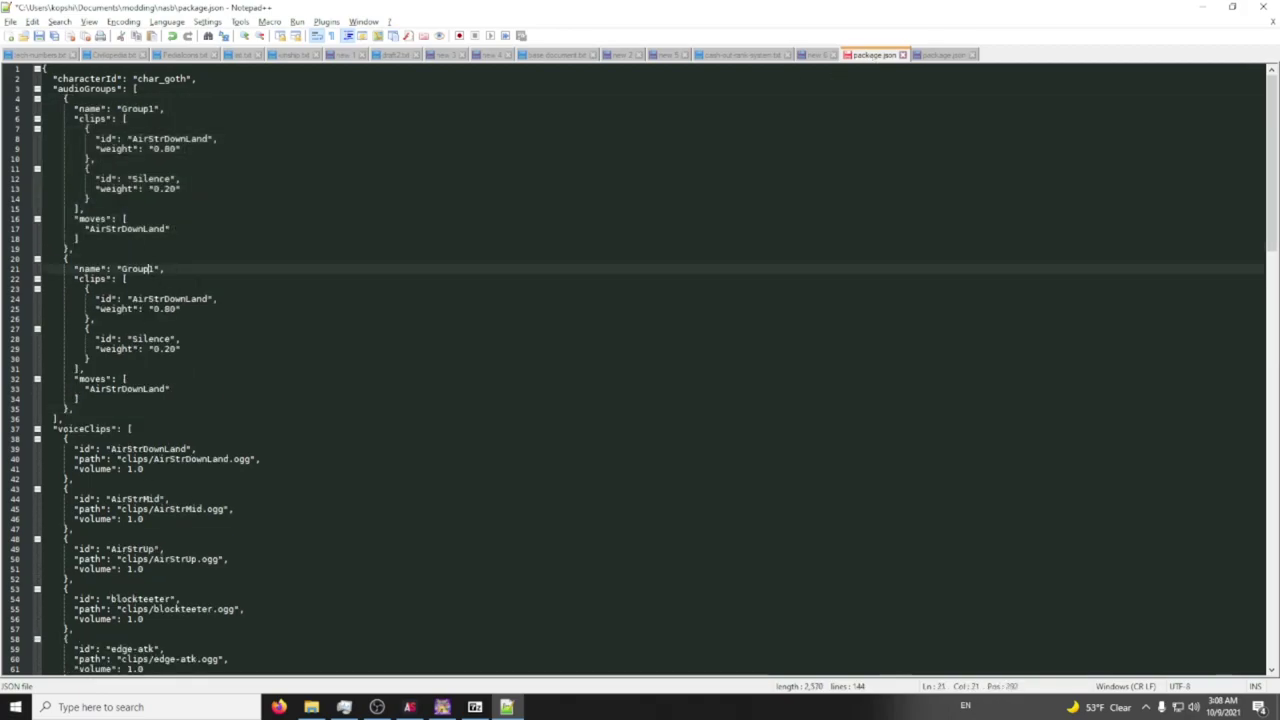
click(209, 298)
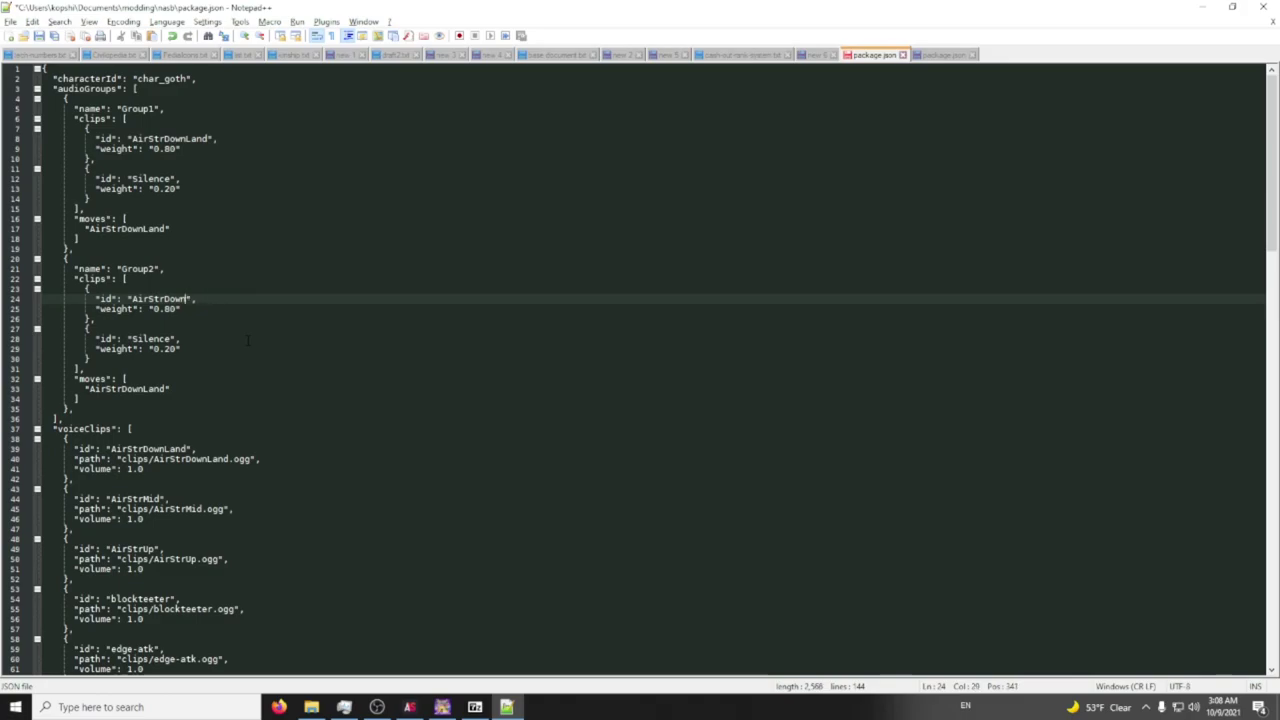
text(Mid)
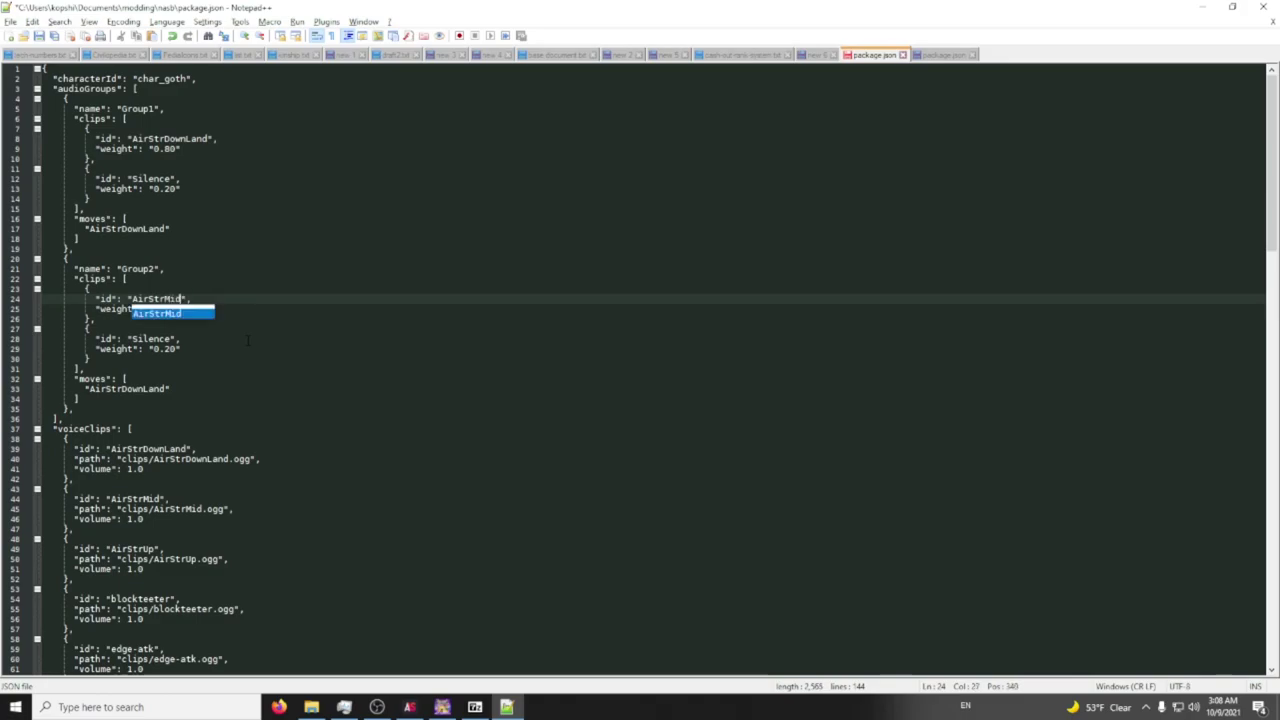
Set Group2's weights to "0.70" for AirStrMid and "0.30" for Silence, and erase the old ending of its move name
key(Down)
scroll(254, 316, down, 2)
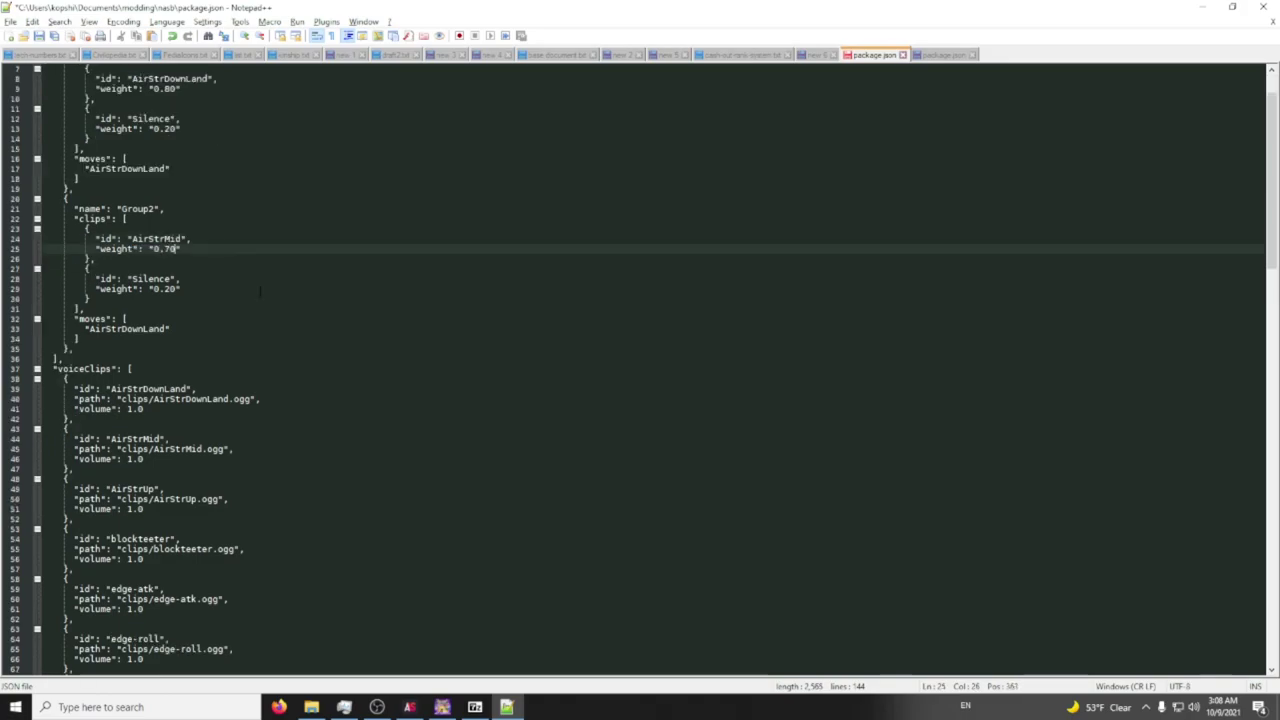
click(167, 288)
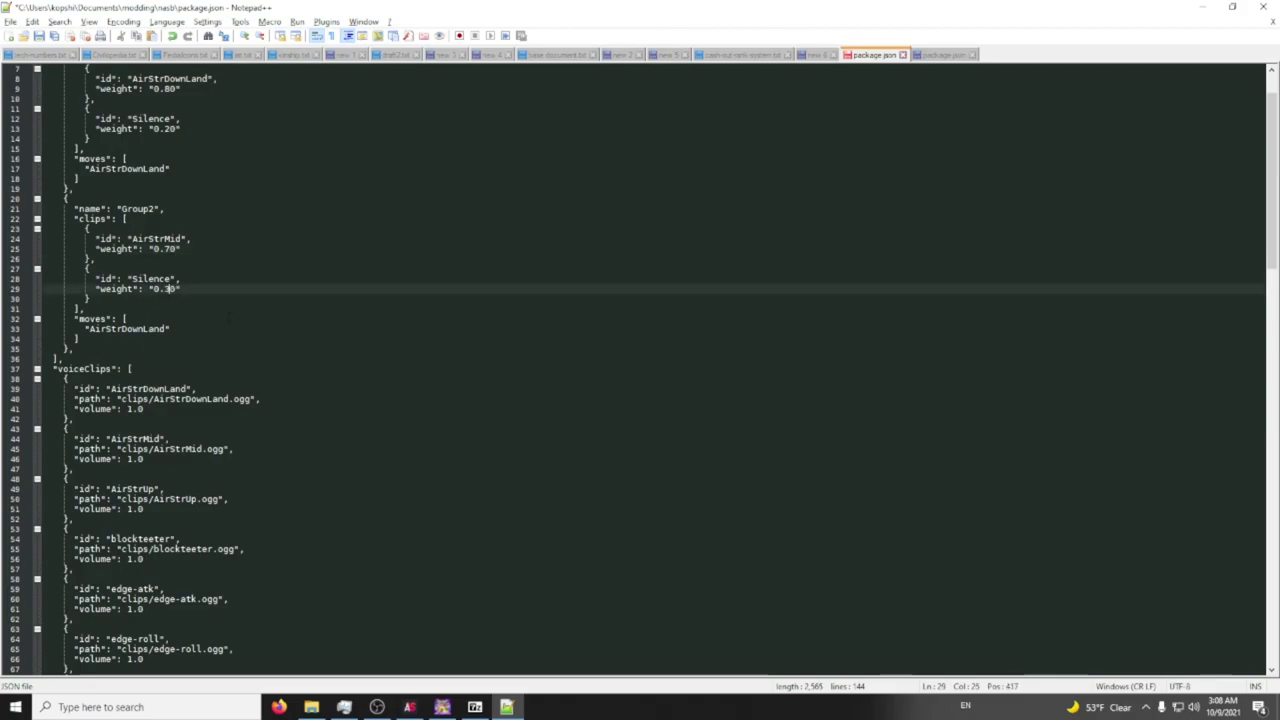
click(166, 328)
key(BackSpace)
key(BackSpace)
key(BackSpace)
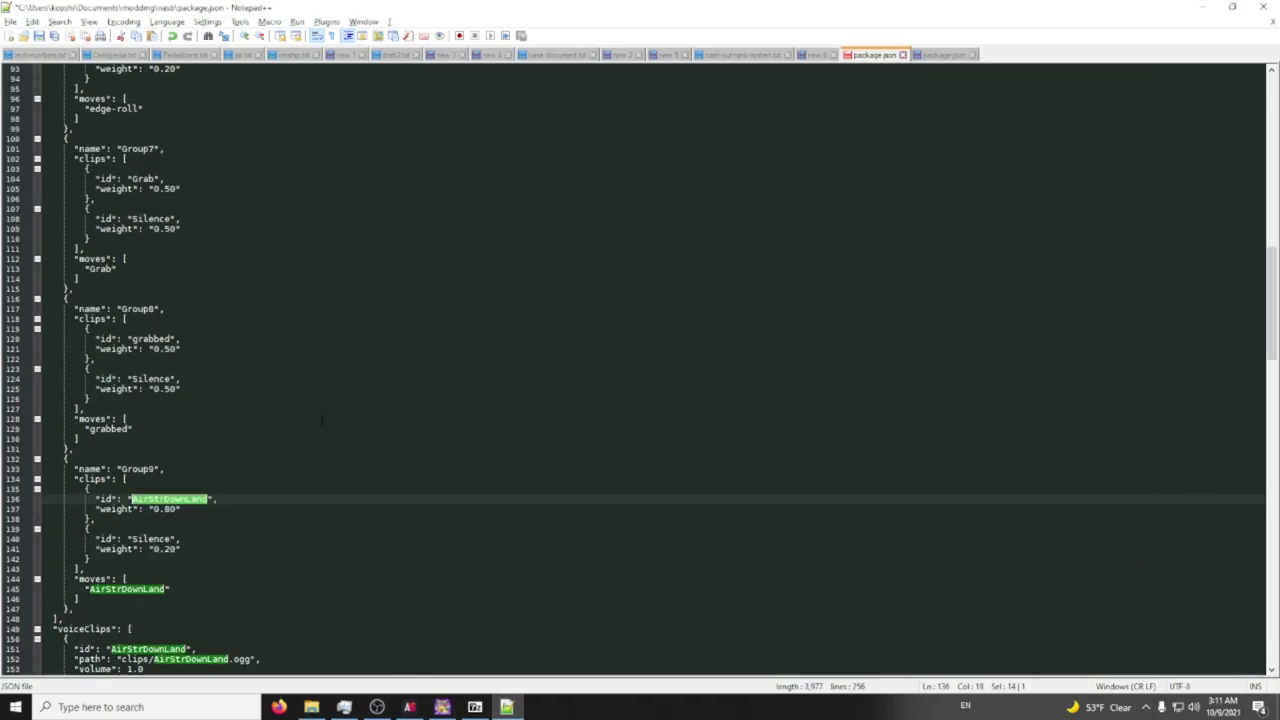
In Group9, set the first clip to "respawn1" with weight "0.25" and the move to "respawn"
text(respawn1)
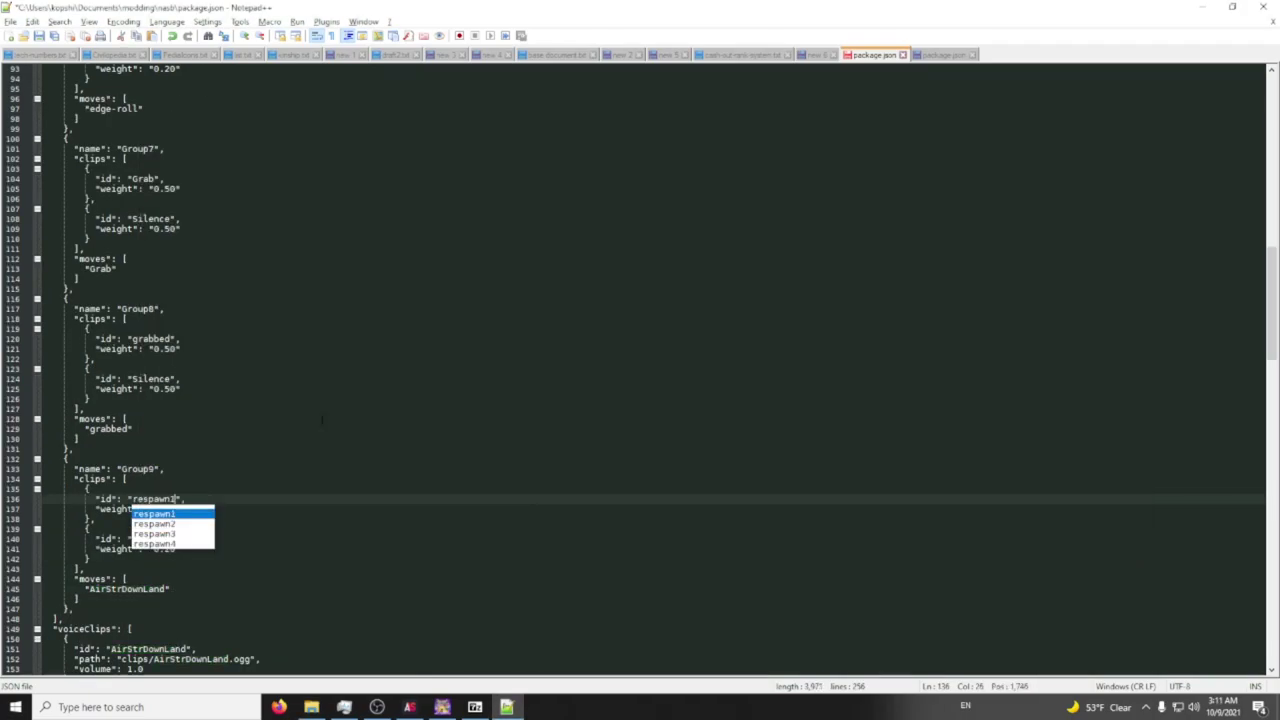
double_click(125, 589)
text(respawn)
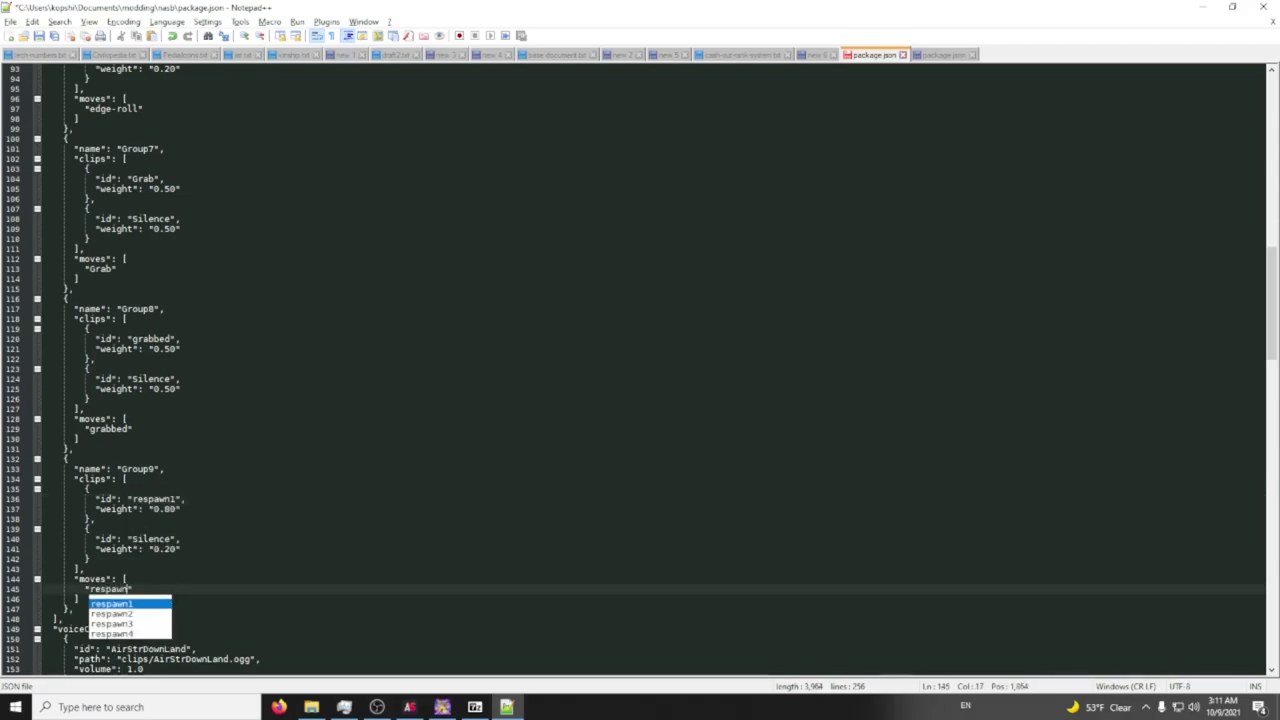
double_click(174, 509)
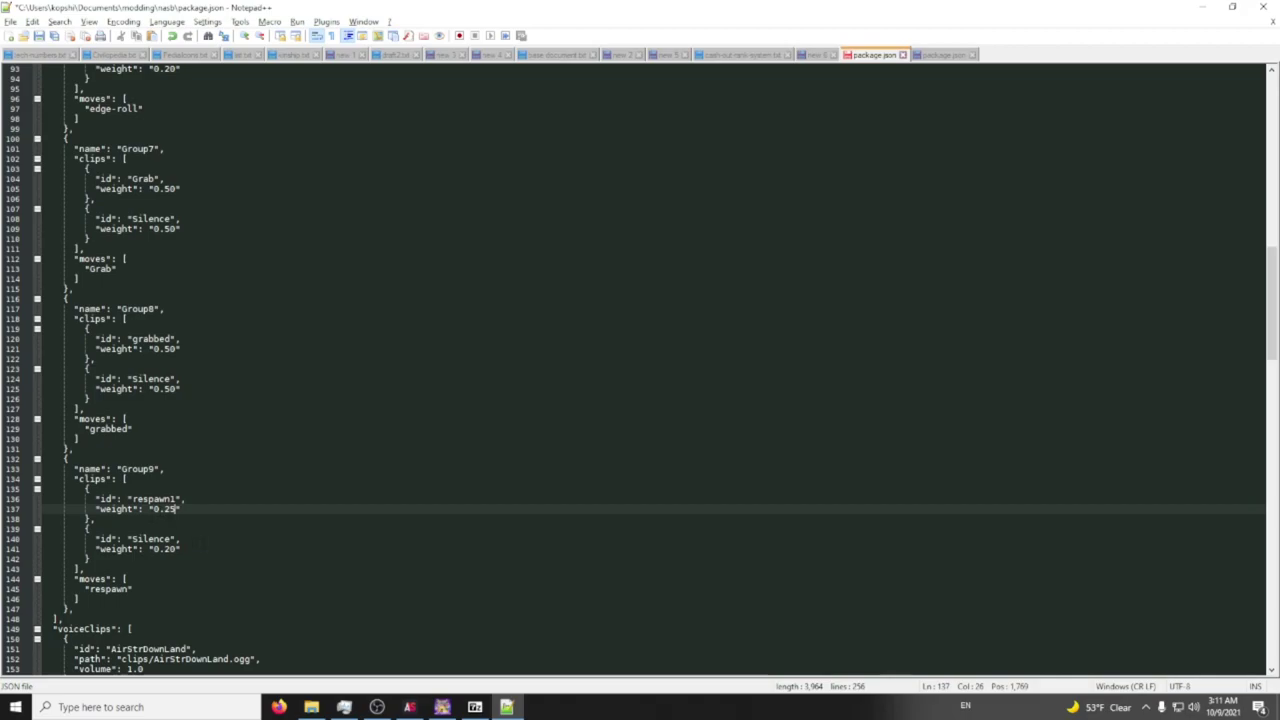
Change the second clip id in Group9 to "respawn2" and add a comma after that clip's closing brace
mouse_move(90, 559)
mouse_down()
mouse_move(88, 528)
mouse_move(100, 559)
mouse_up()
click(90, 529)
click(100, 559)
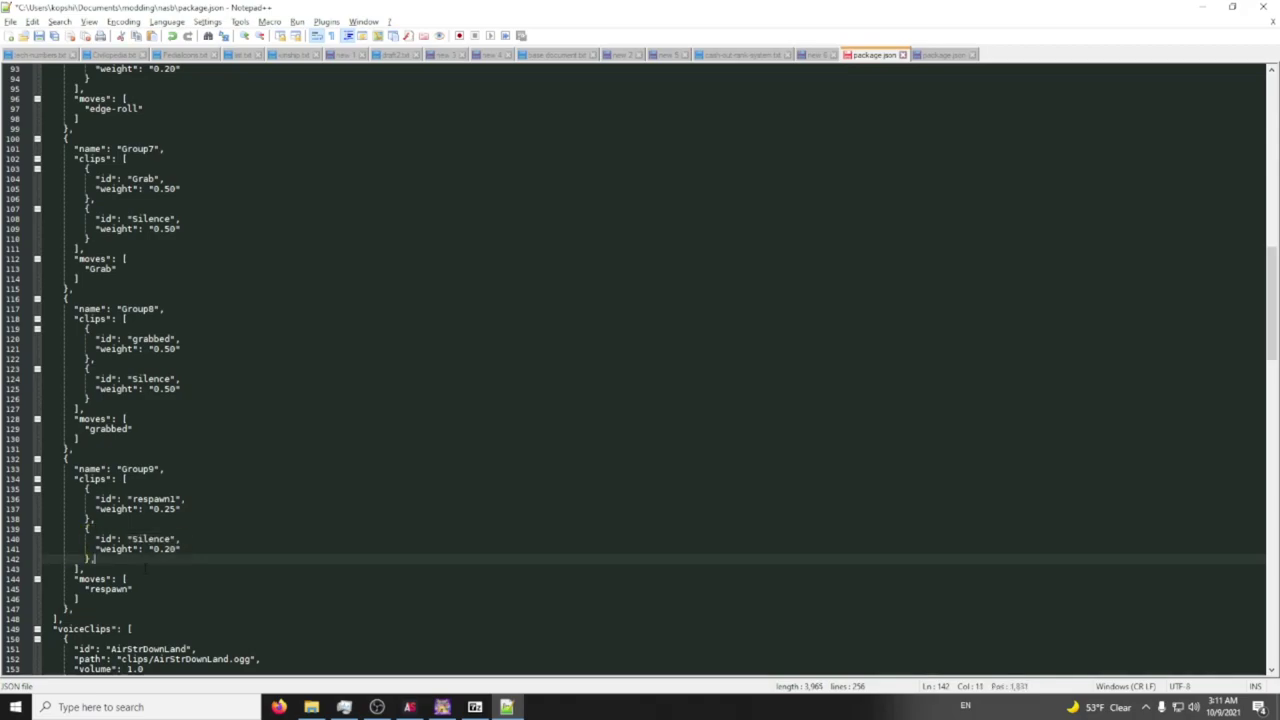
shift+click(88, 530)
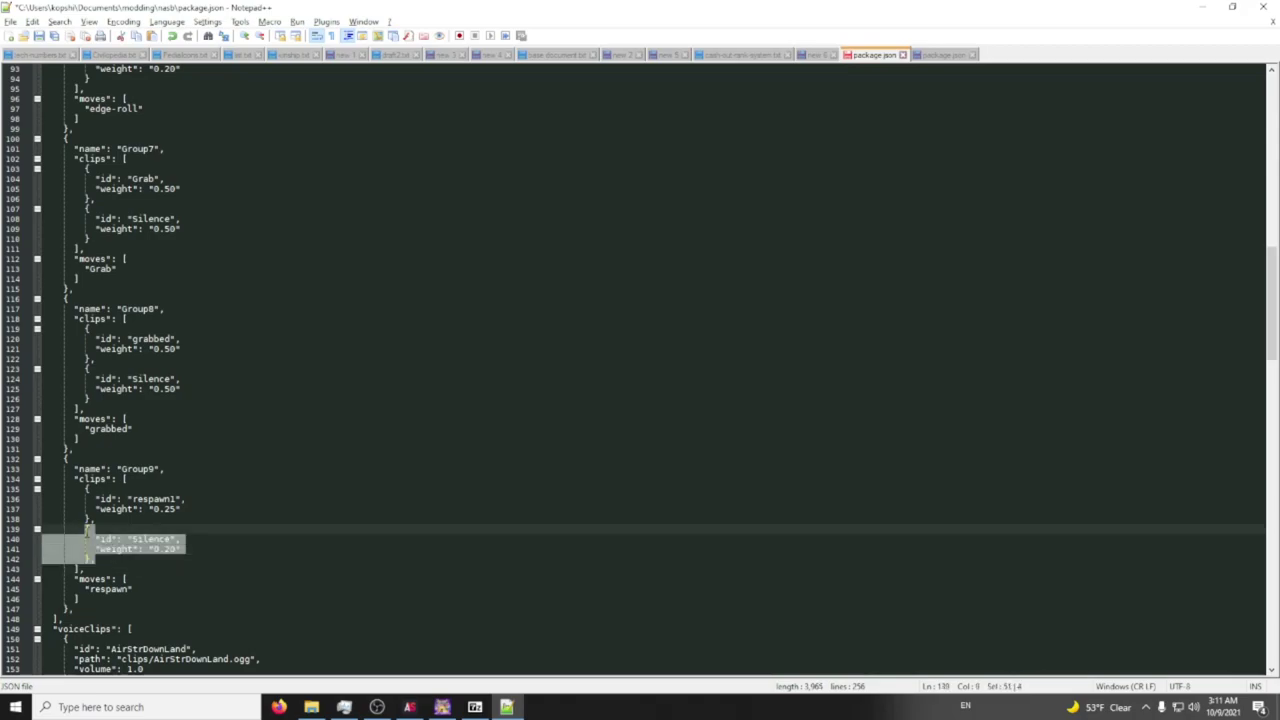
click(173, 539)
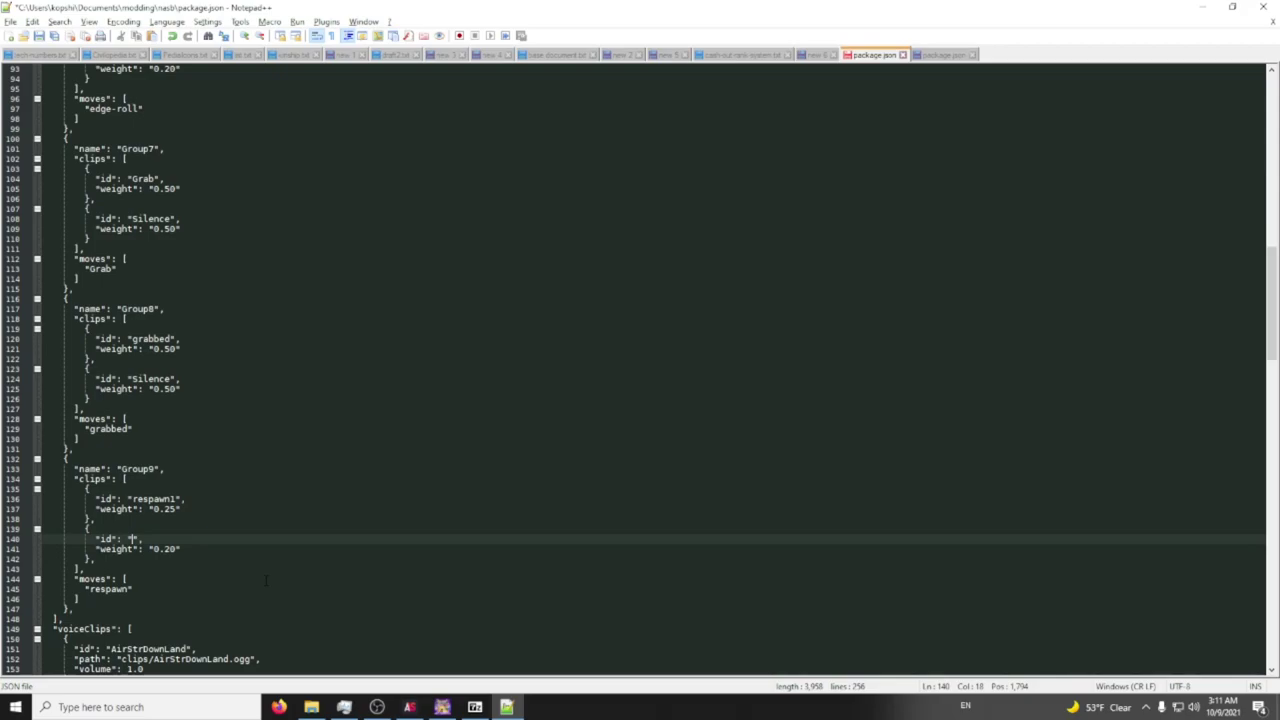
text(respawn2)
click(206, 528)
click(169, 549)
Duplicate the respawn2 clip block inside Group9's clips array for the remaining respawn clips
drag(96, 559, 90, 529)
key(ctrl+c)
key(ctrl+v)
key(ctrl+v)
key(ctrl+v)
click(170, 579)
click(180, 619)
scroll(306, 413, down, 3)
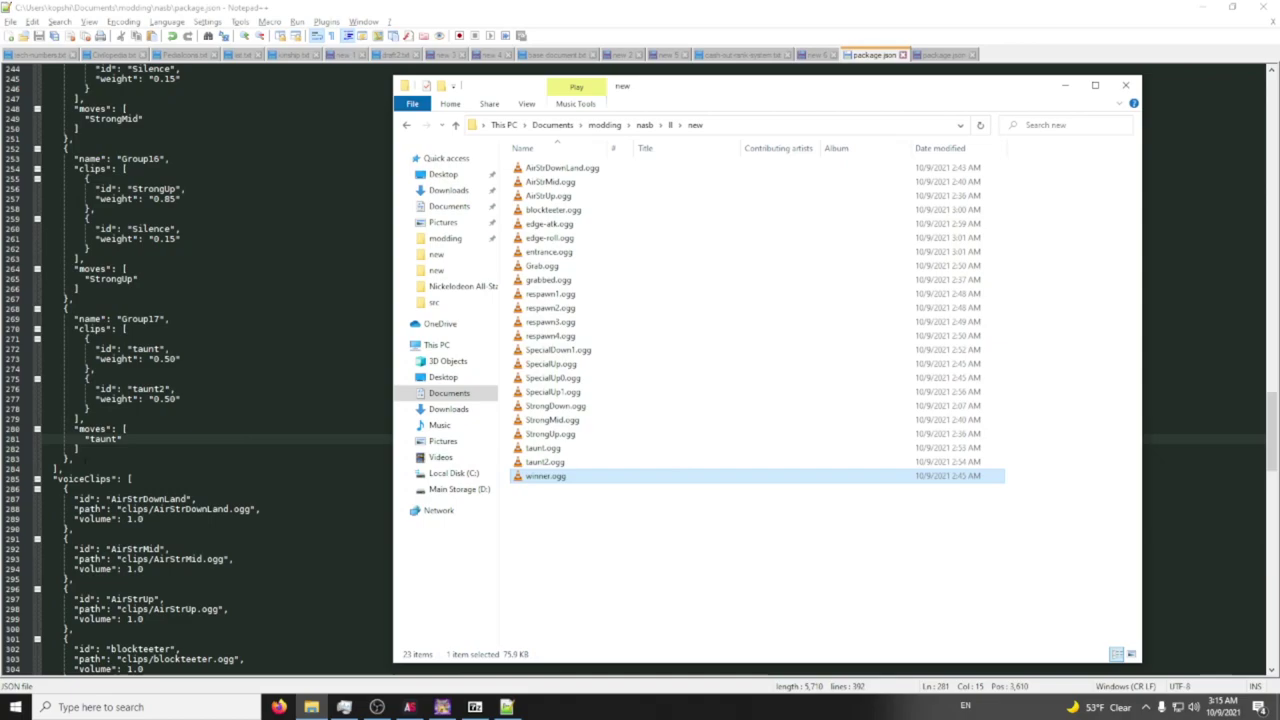
Review the Group17 block, close both package.json documents and exit the text editor
double_click(68, 458)
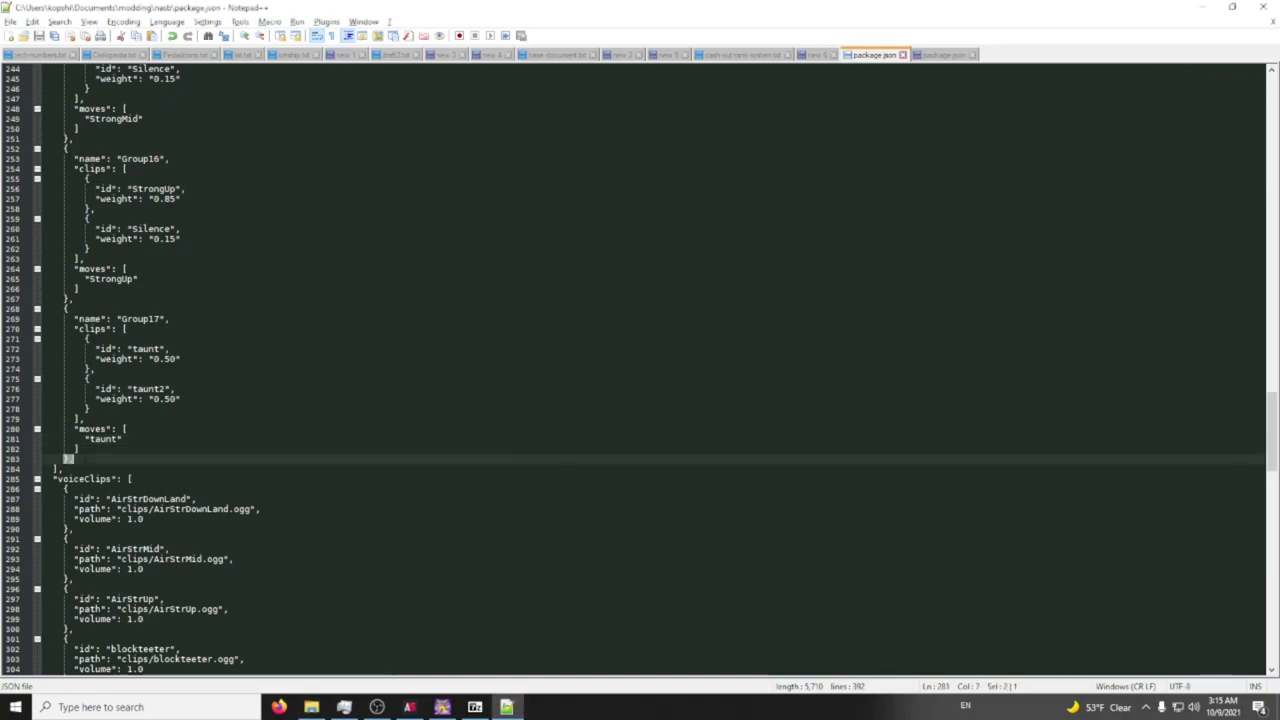
drag(68, 458, 67, 309)
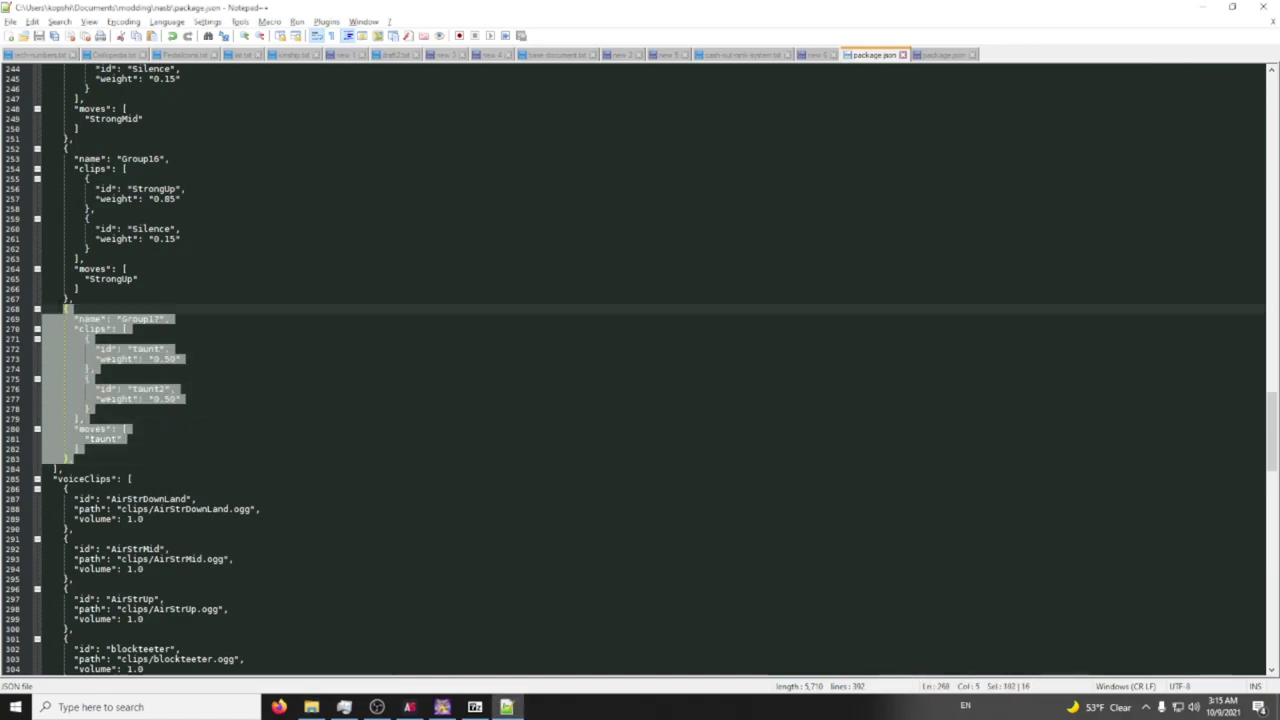
click(295, 414)
click(928, 55)
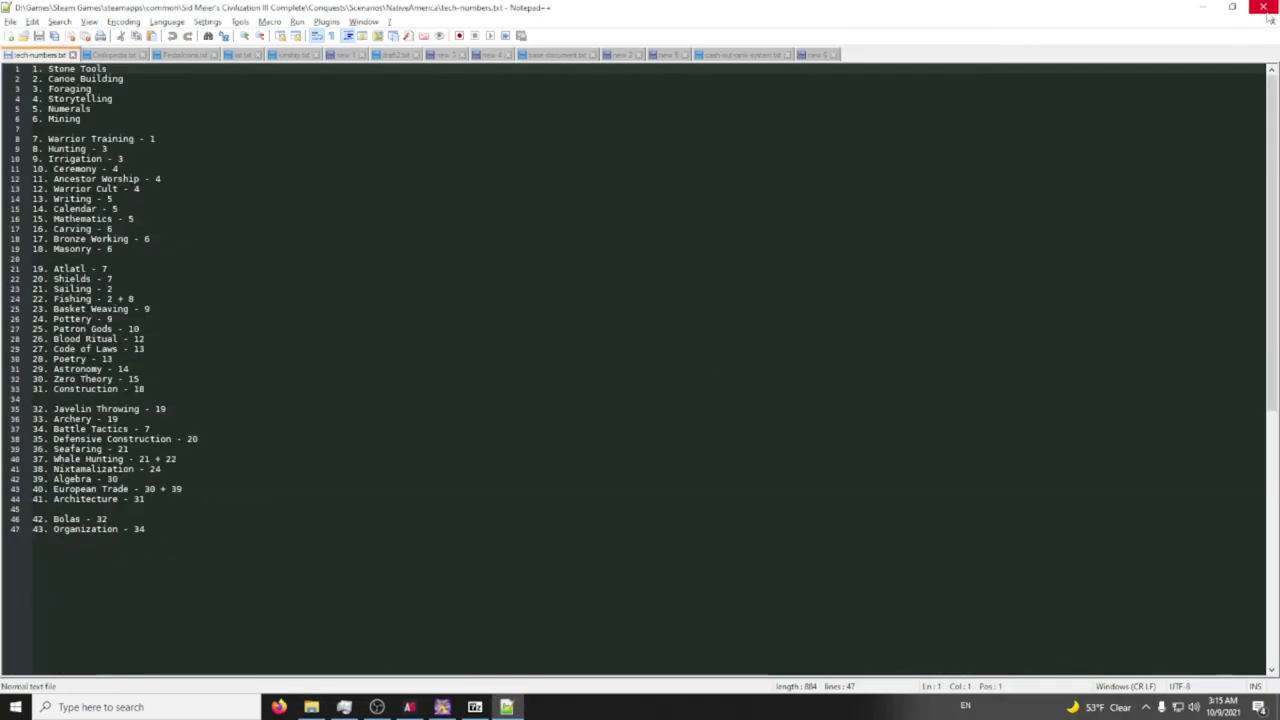
click(1263, 7)
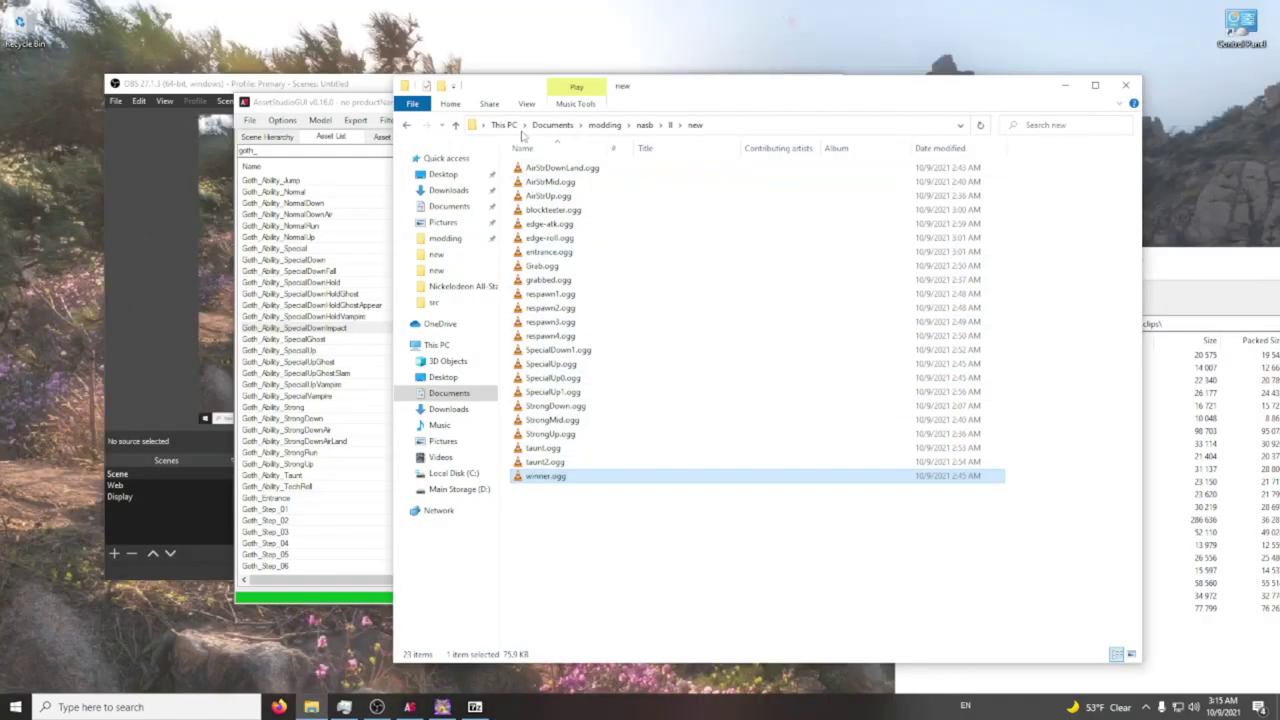
Reopen package.json from the nasb folder in Notepad++, check its contents and close it again
drag(1021, 92, 628, 76)
click(418, 107)
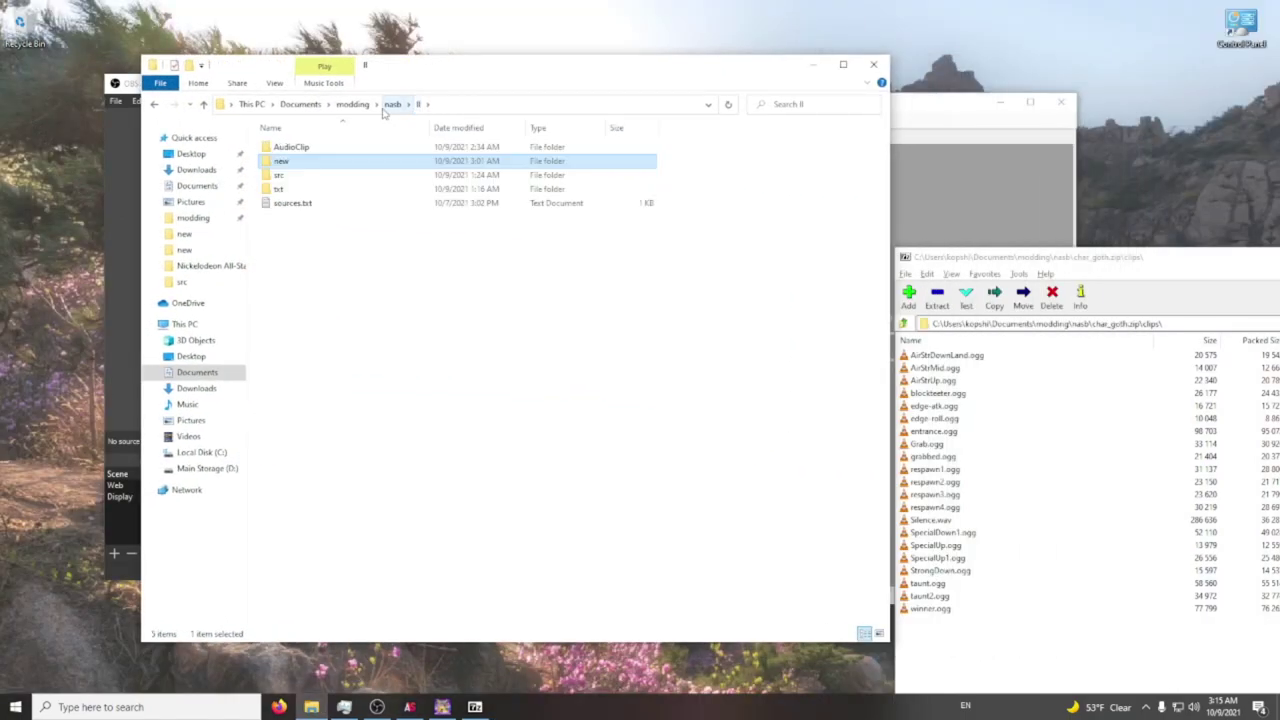
click(390, 106)
click(293, 205)
right_click(293, 205)
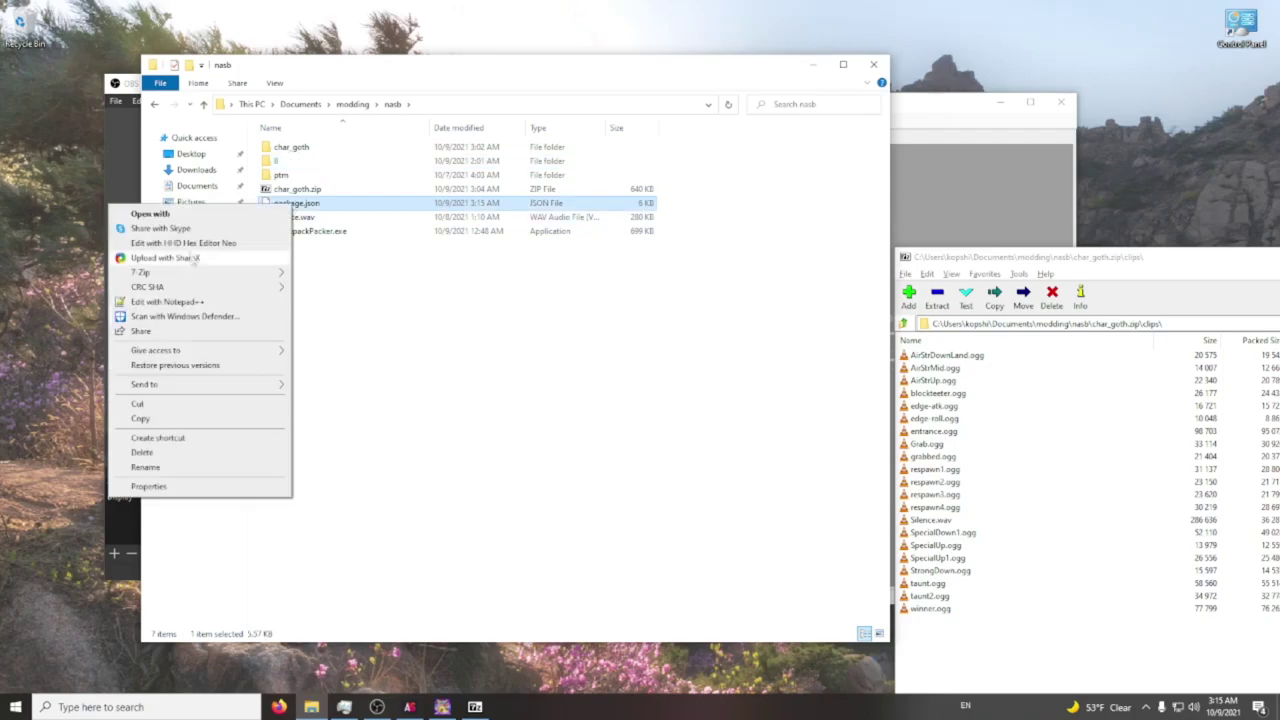
click(176, 288)
scroll(418, 375, down, 9)
scroll(418, 375, up, 9)
click(903, 55)
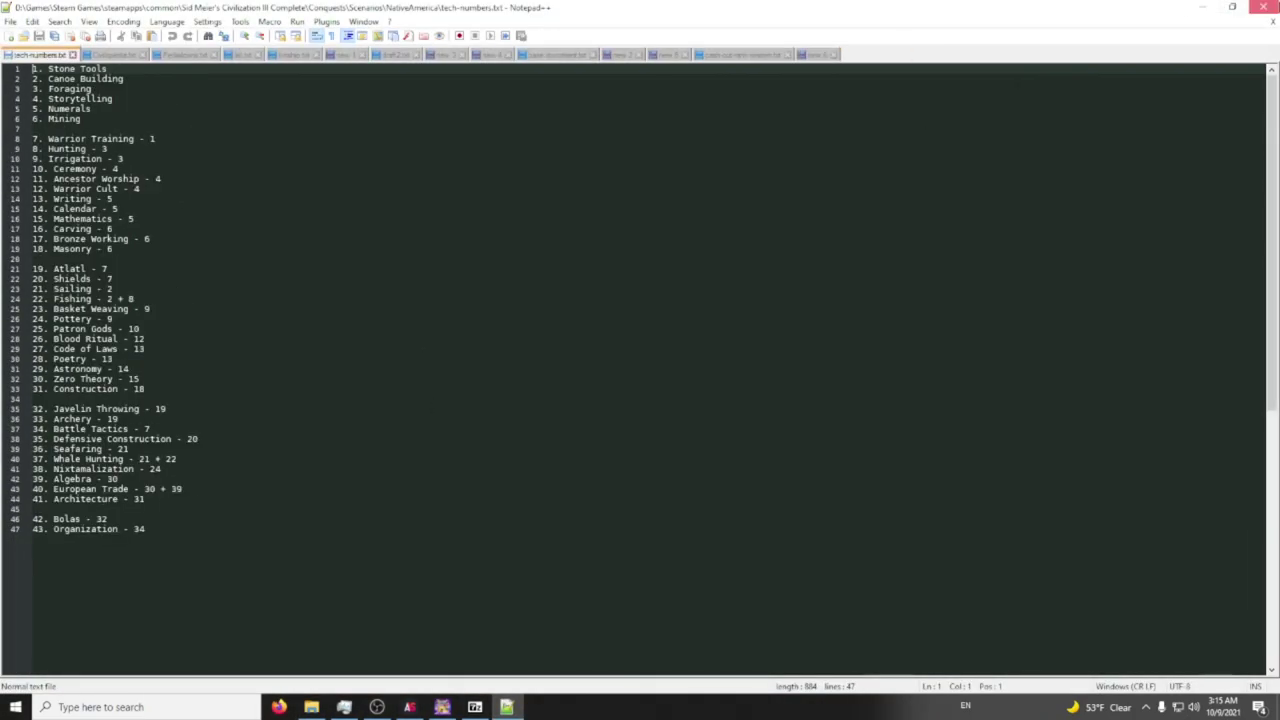
click(1272, 7)
Replace package.json at the root of char_goth.zip with the updated copy from the nasb folder and close the archive
drag(1063, 257, 992, 191)
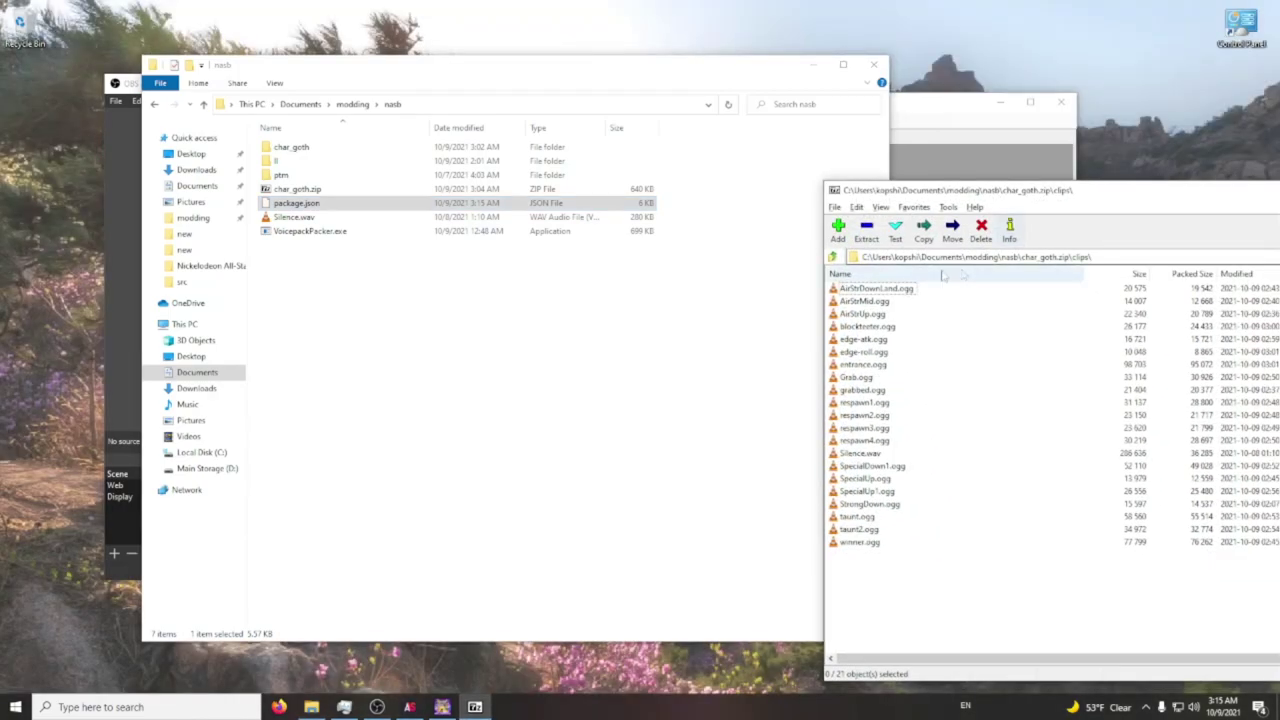
click(832, 257)
click(852, 301)
key(Delete)
click(668, 395)
drag(307, 214, 850, 322)
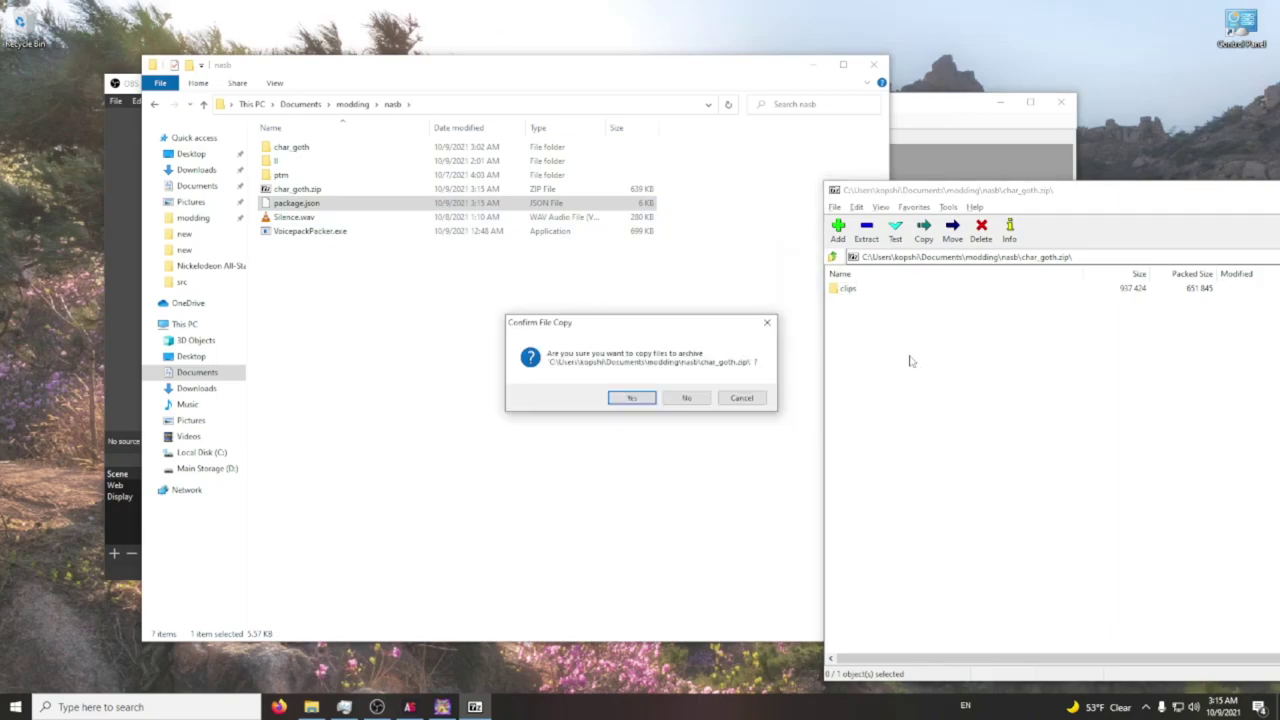
click(632, 399)
double_click(832, 192)
Duplicate char_goth.zip in the nasb folder and rename the copy as char_goth.voicelines, accepting the extension change
click(345, 190)
key(ctrl+c)
key(ctrl+v)
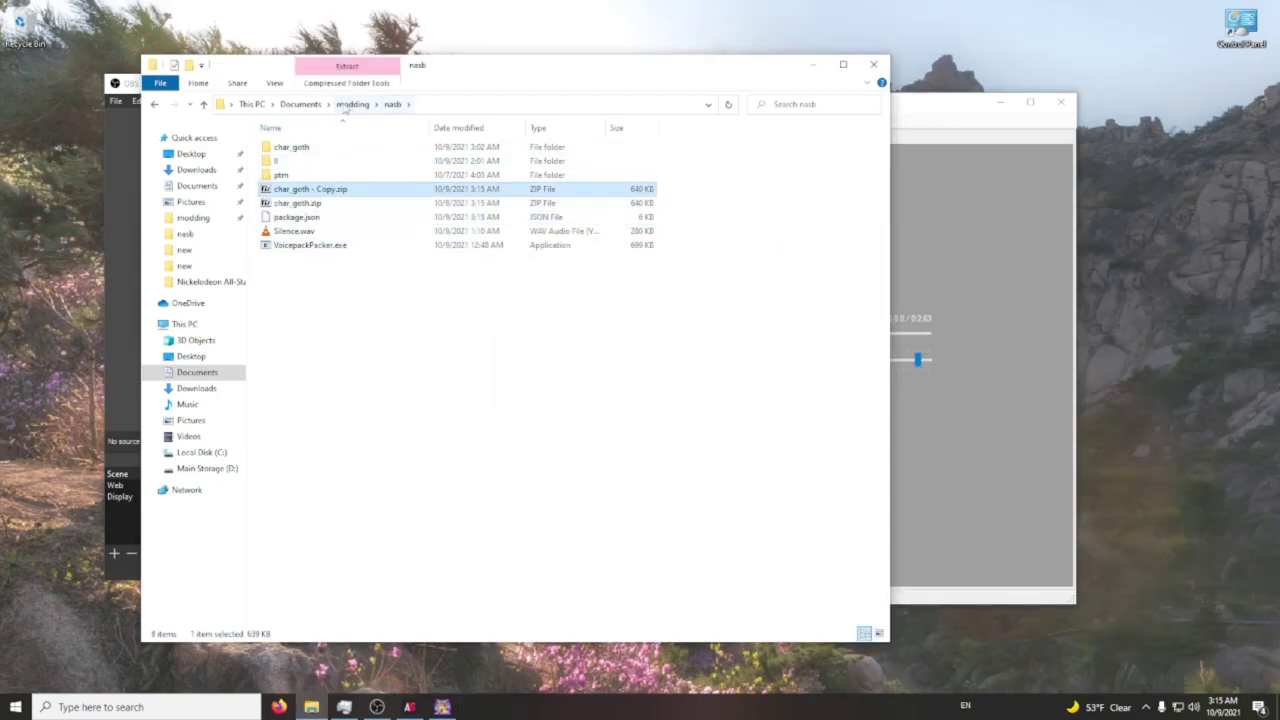
right_click(285, 190)
click(168, 472)
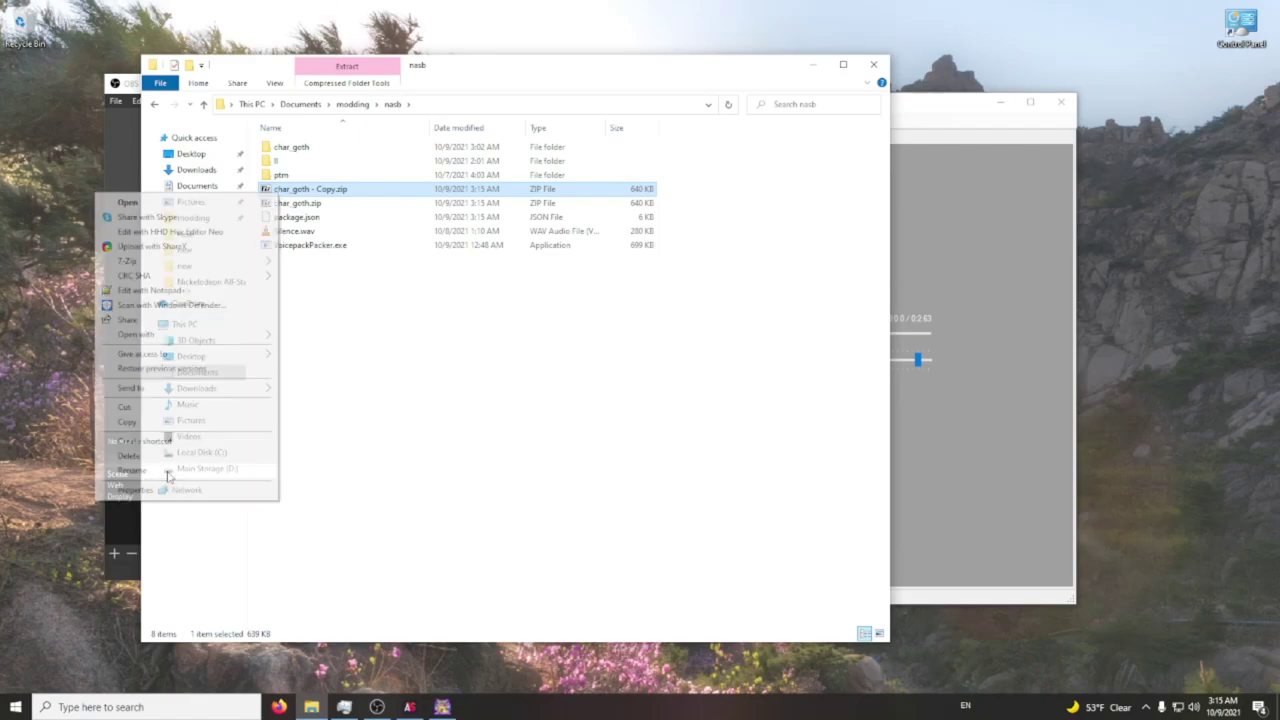
text(char_goth)
key(BackSpace)
key(BackSpace)
key(BackSpace)
text(voicelines)
key(Return)
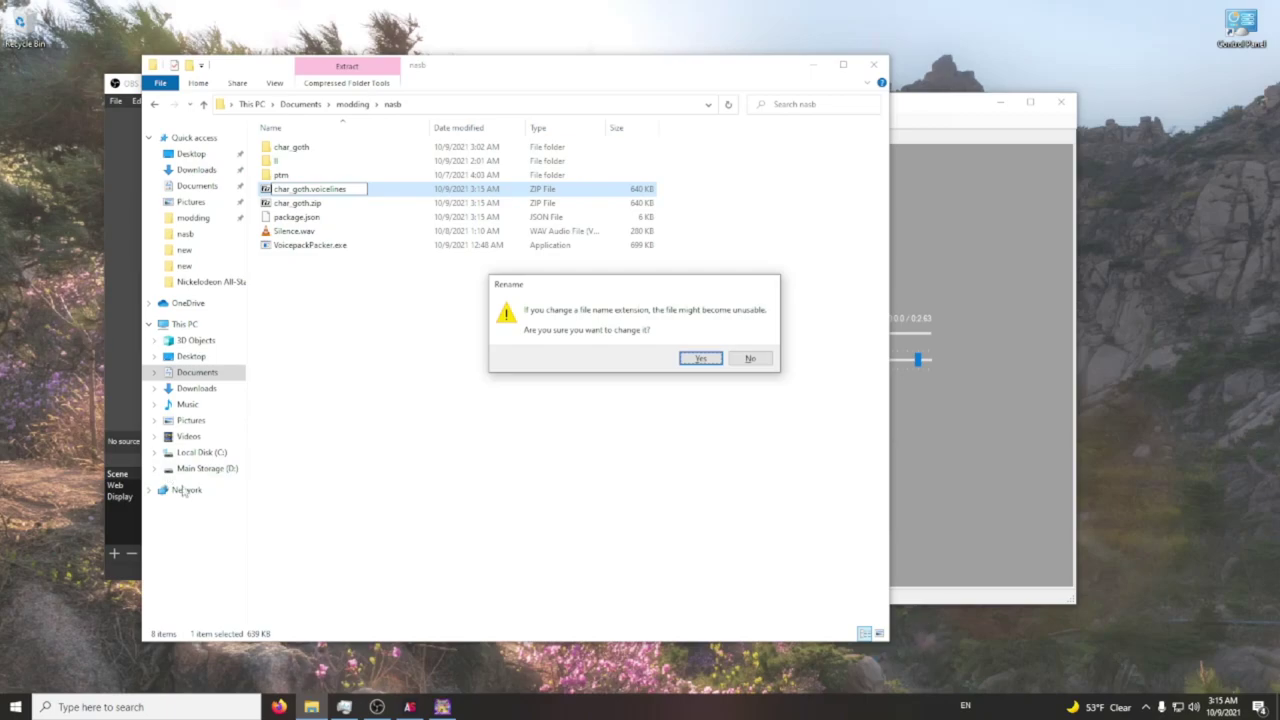
key(Return)
Check the game's voicepack folder for the right file extension and rename char_goth.voicelines as char_goth.voicepack
click(156, 108)
click(159, 104)
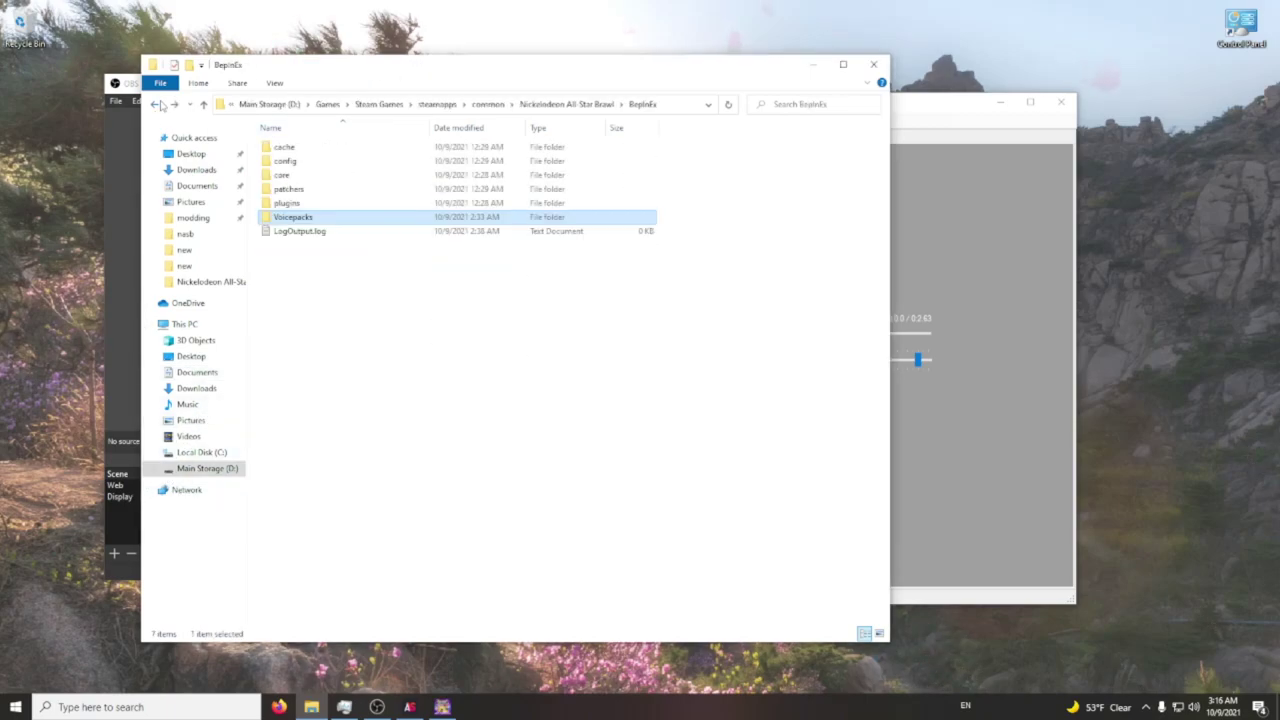
click(156, 104)
click(185, 233)
right_click(318, 190)
click(179, 457)
key(End)
key(BackSpace)
key(BackSpace)
key(BackSpace)
key(BackSpace)
key(BackSpace)
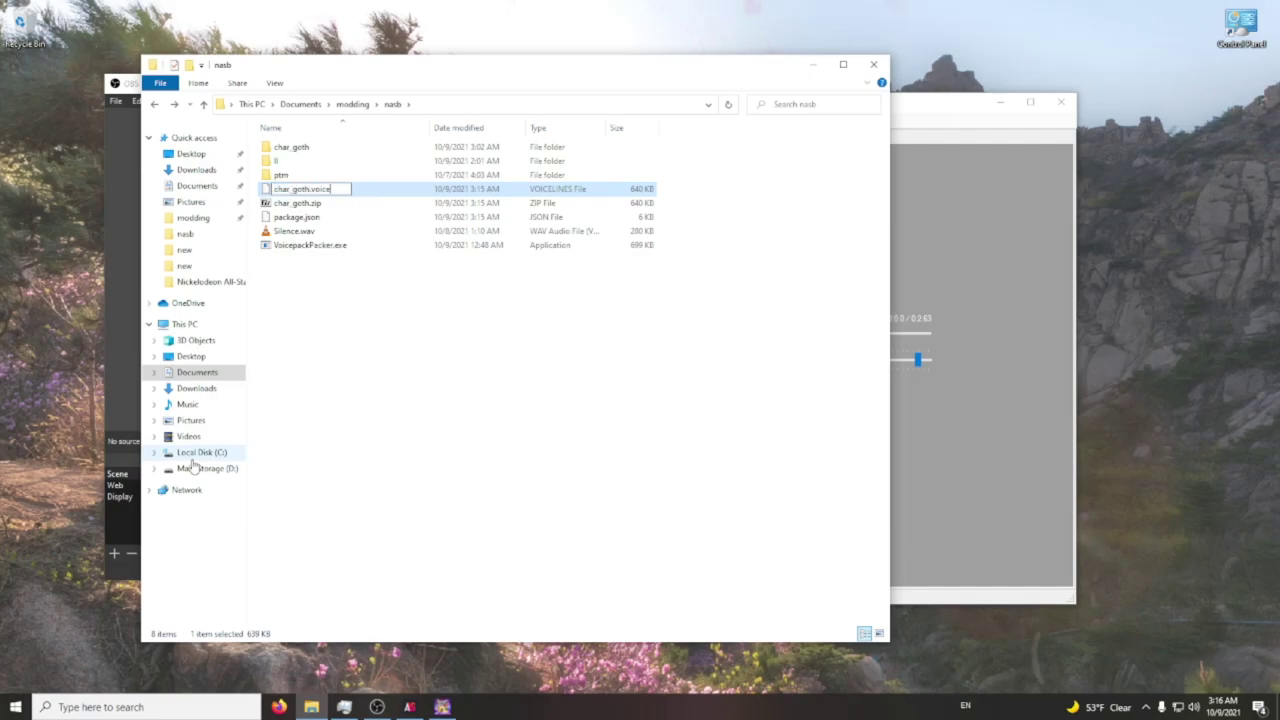
text(pack)
key(Return)
key(Return)
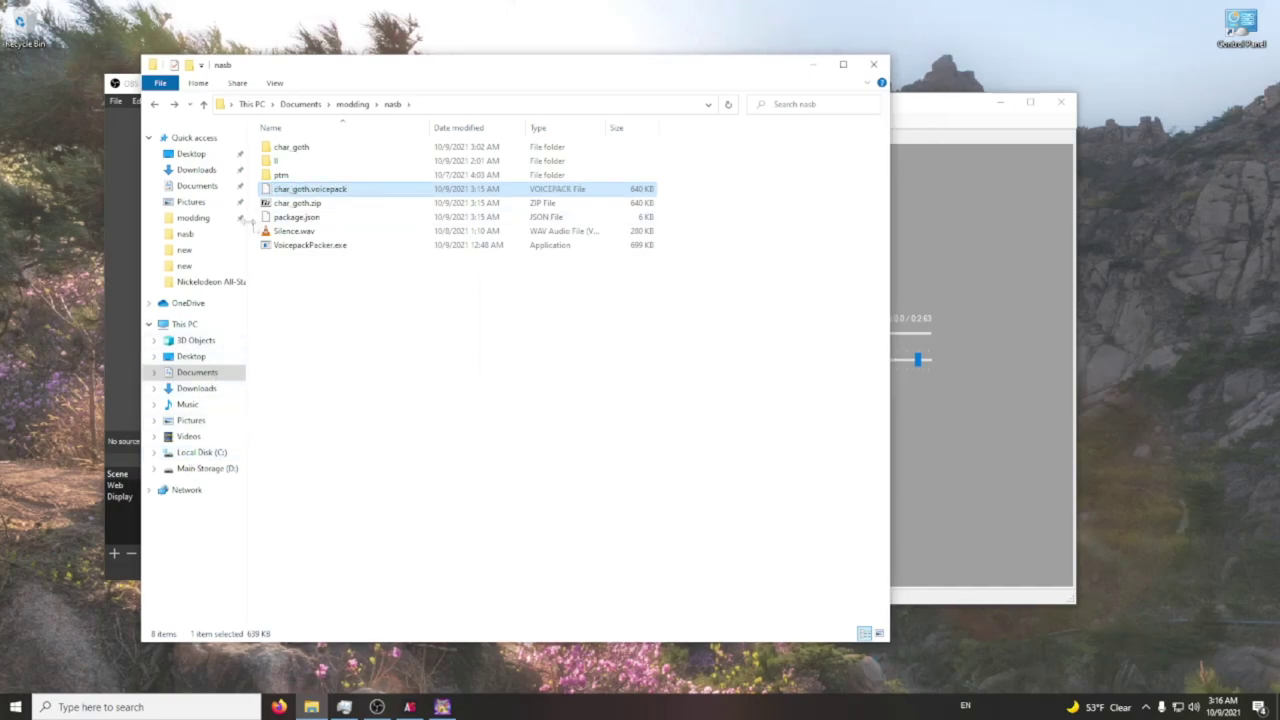
Copy char_goth.voicepack into the Voicepacks folder inside the game's BepInEx directory and close the file window
click(205, 281)
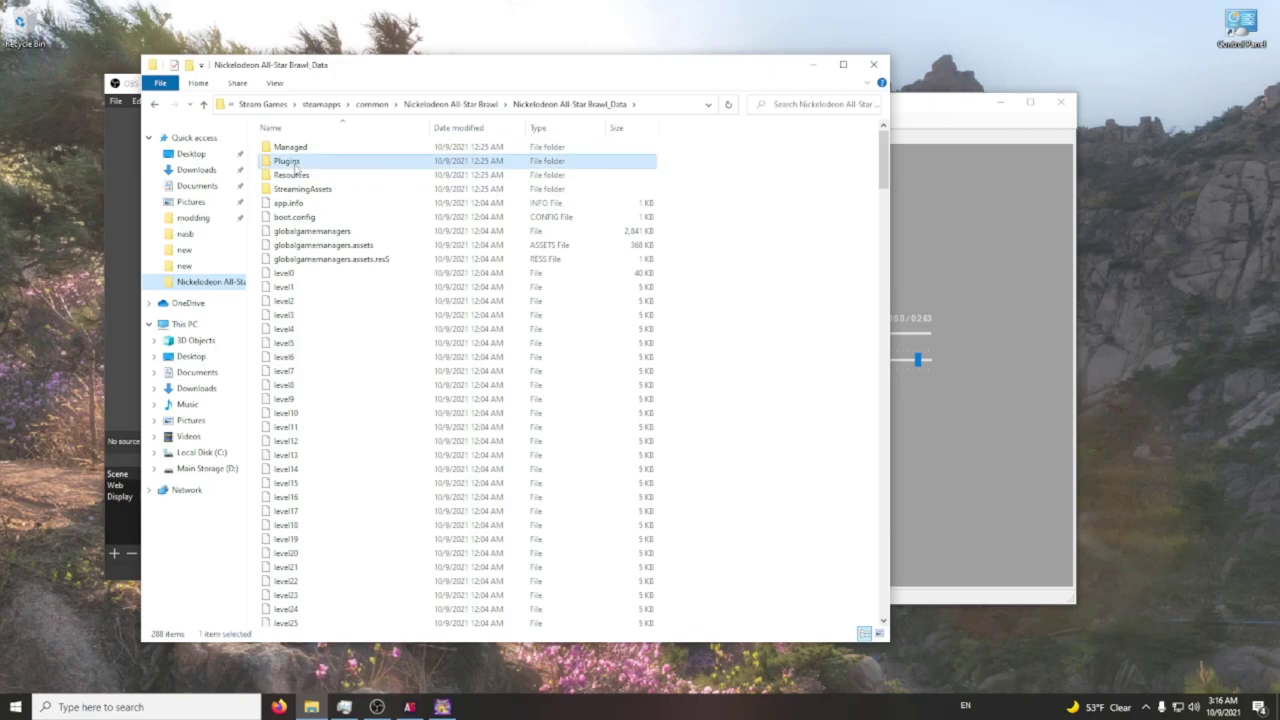
key(alt+Up)
double_click(291, 148)
double_click(300, 218)
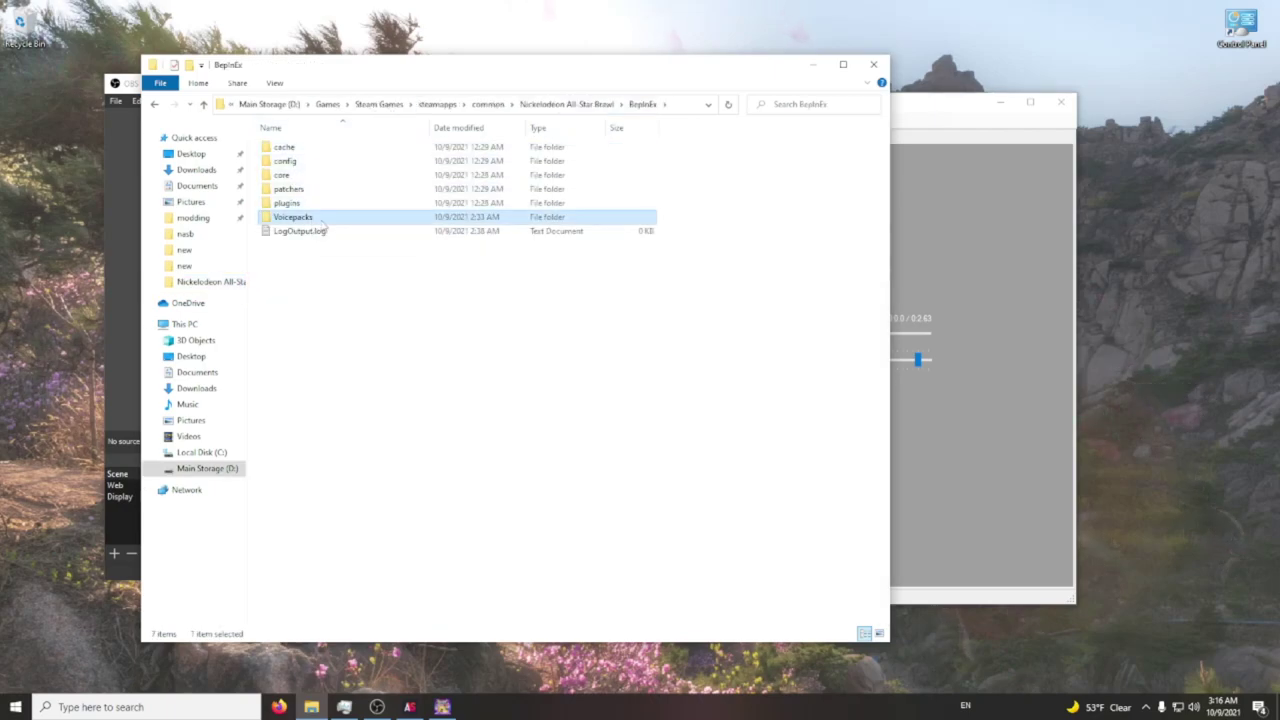
key(ctrl+v)
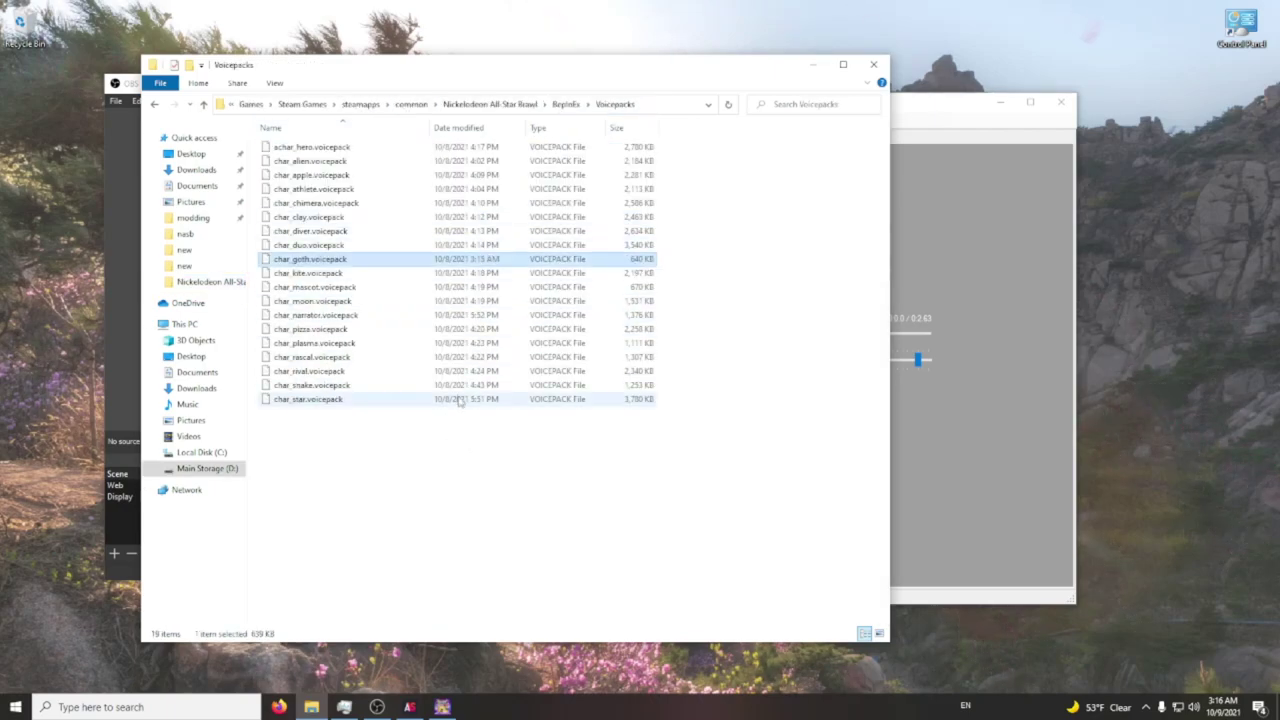
click(874, 64)
Restart Nickelodeon All-Star Brawl and open its options
key(alt+Tab)
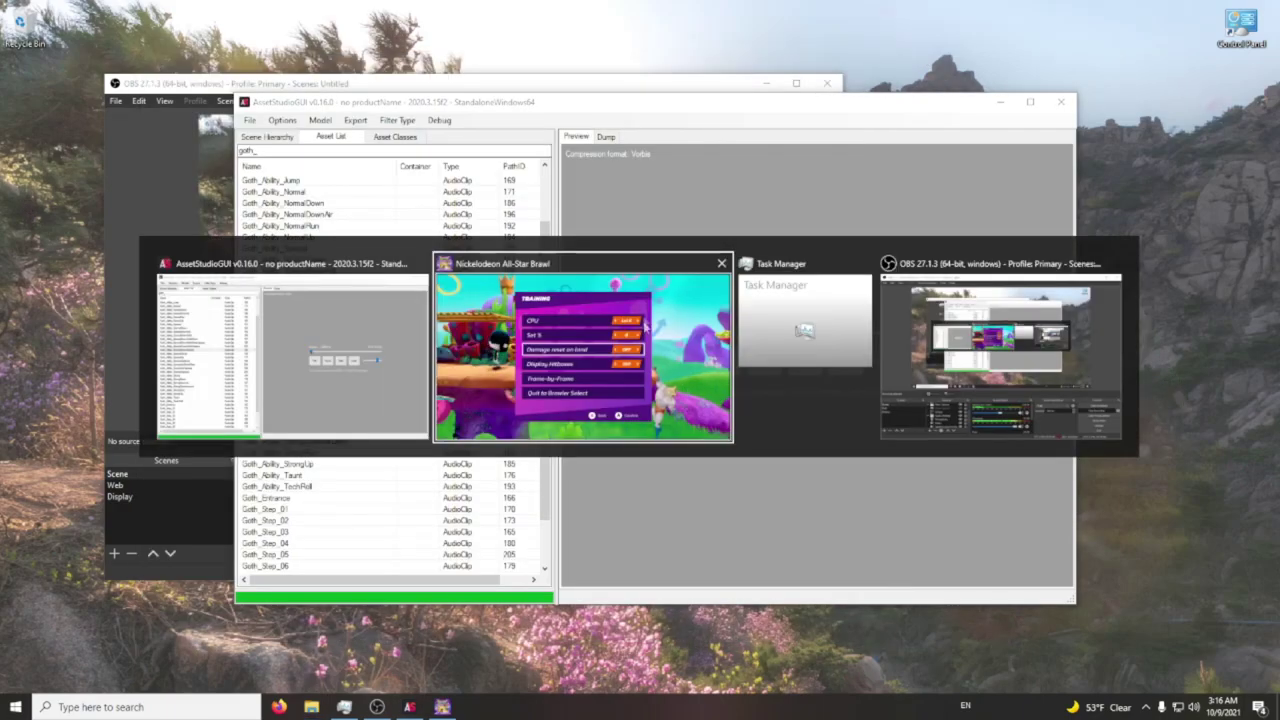
key(alt+Tab)
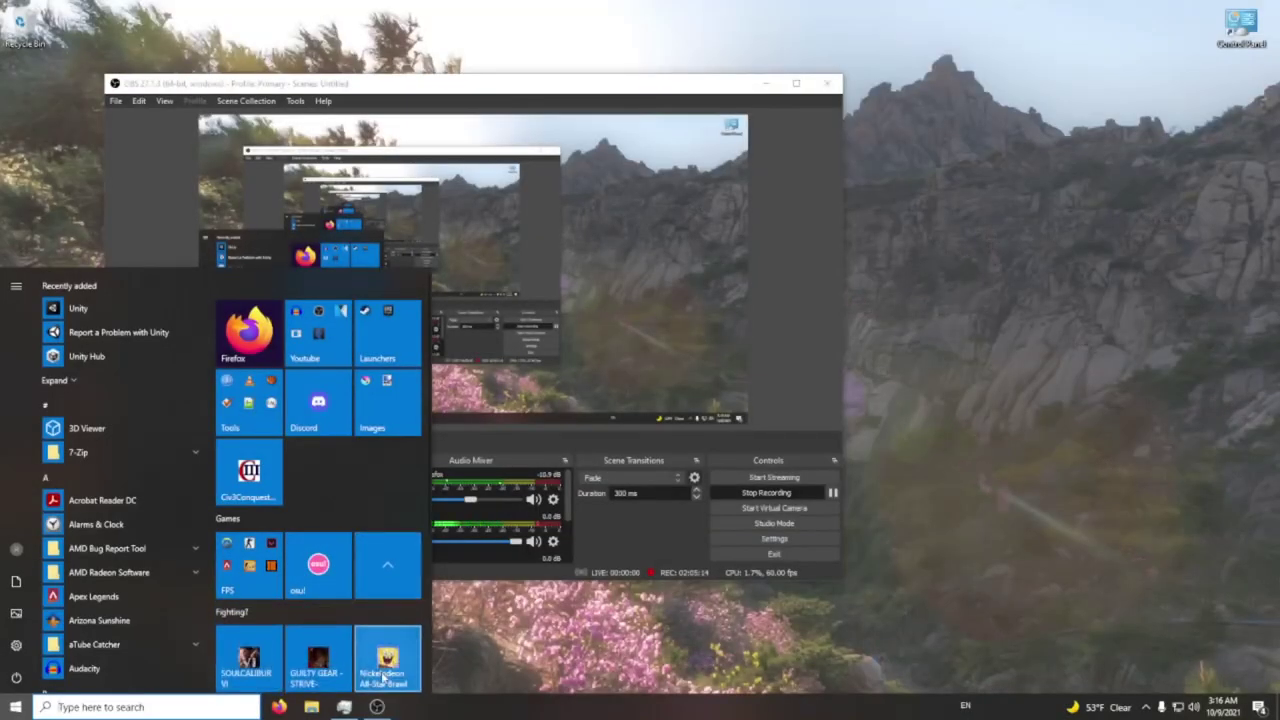
key(Escape)
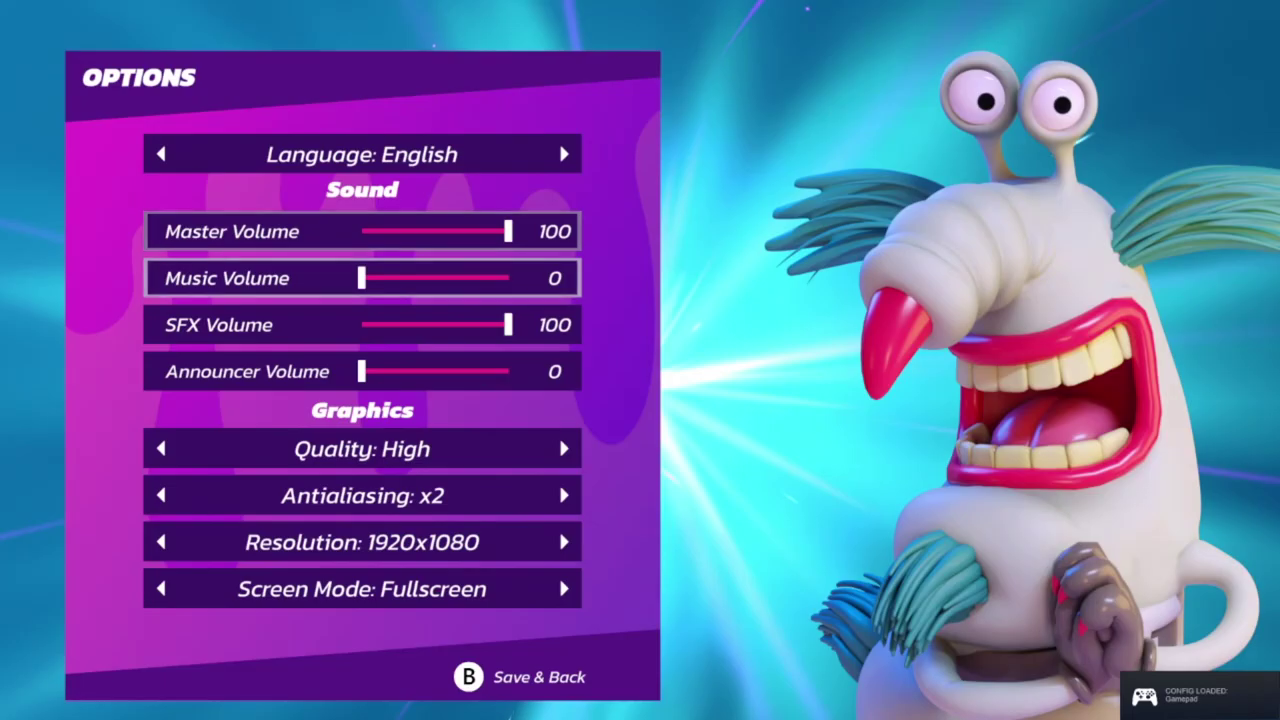
Raise the game's Music Volume to 100
key(Right)
key(Right)
key(Right)
key(Right)
key(Right)
key(Right)
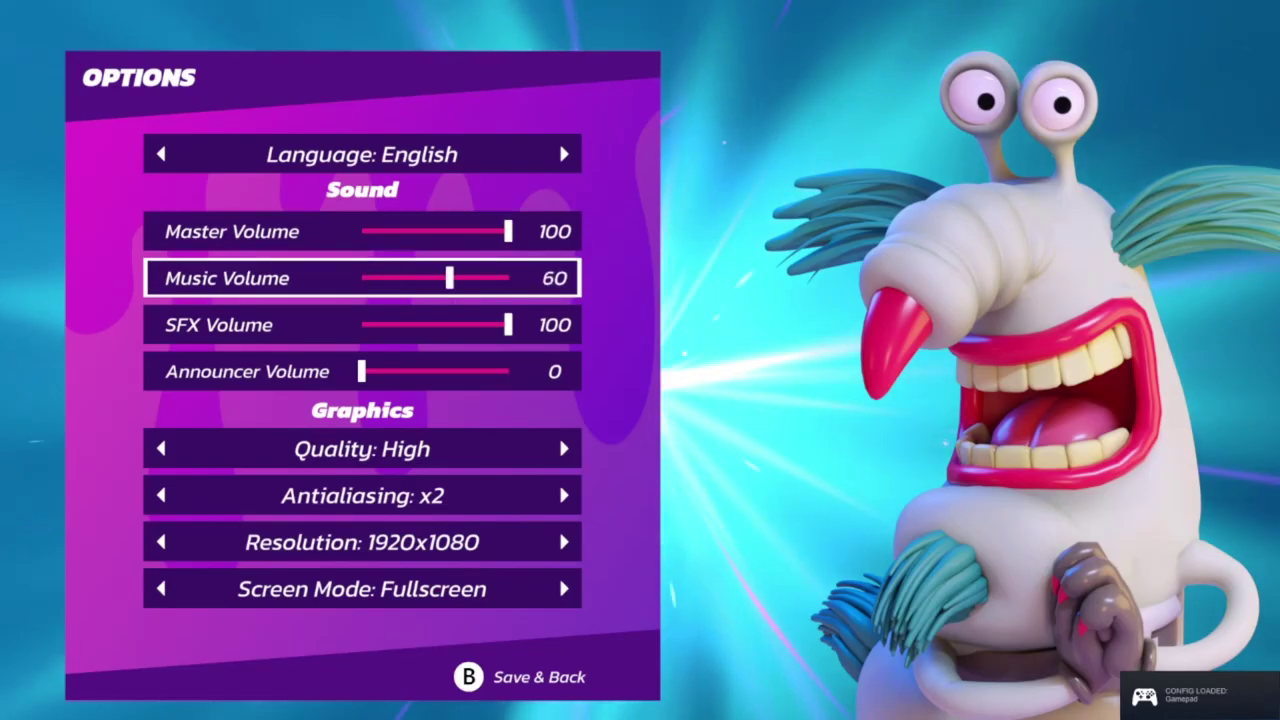
key(Right)
key(Right)
key(Right)
key(Right)
Raise the game's Announcer Volume to 100 and save the options
key(Down)
key(Down)
key(Right)
key(Right)
key(Right)
key(Right)
key(Right)
key(Right)
key(Right)
key(Right)
key(Right)
key(Right)
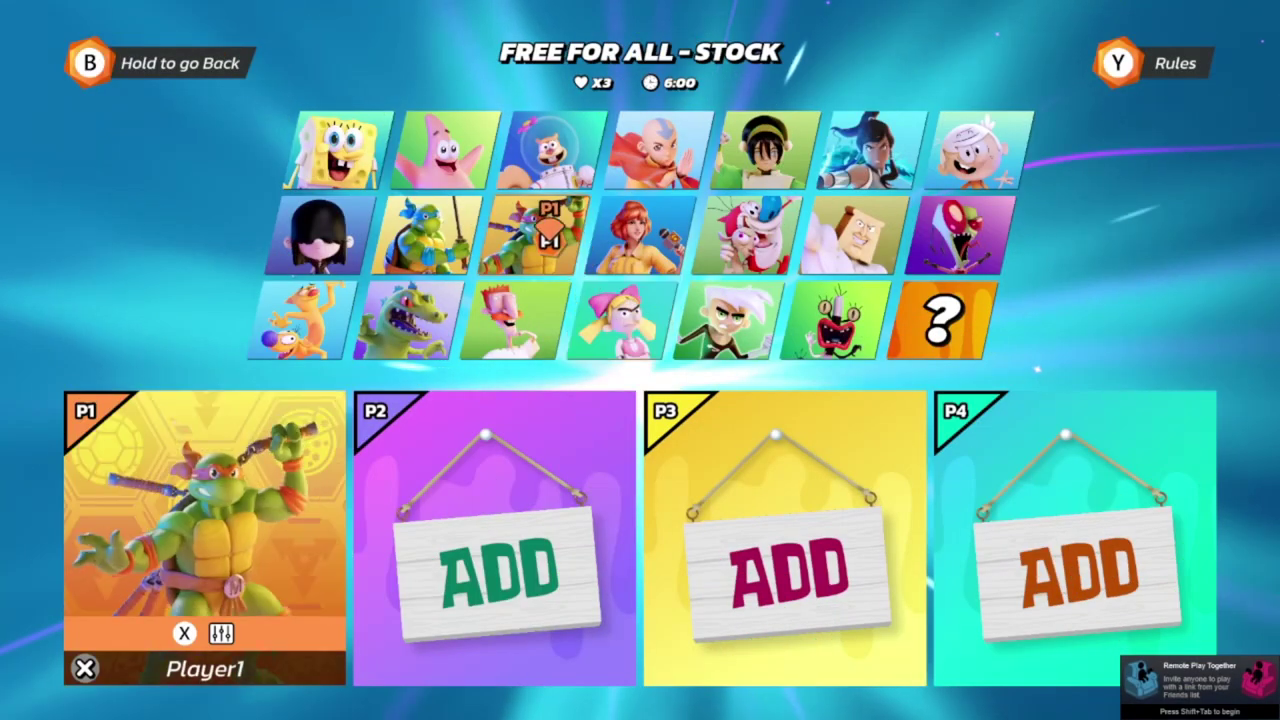
Pick Lucy Loud as the brawler, test her voice in a fight against a CPU Patrick and return to Brawler Select
click(314, 241)
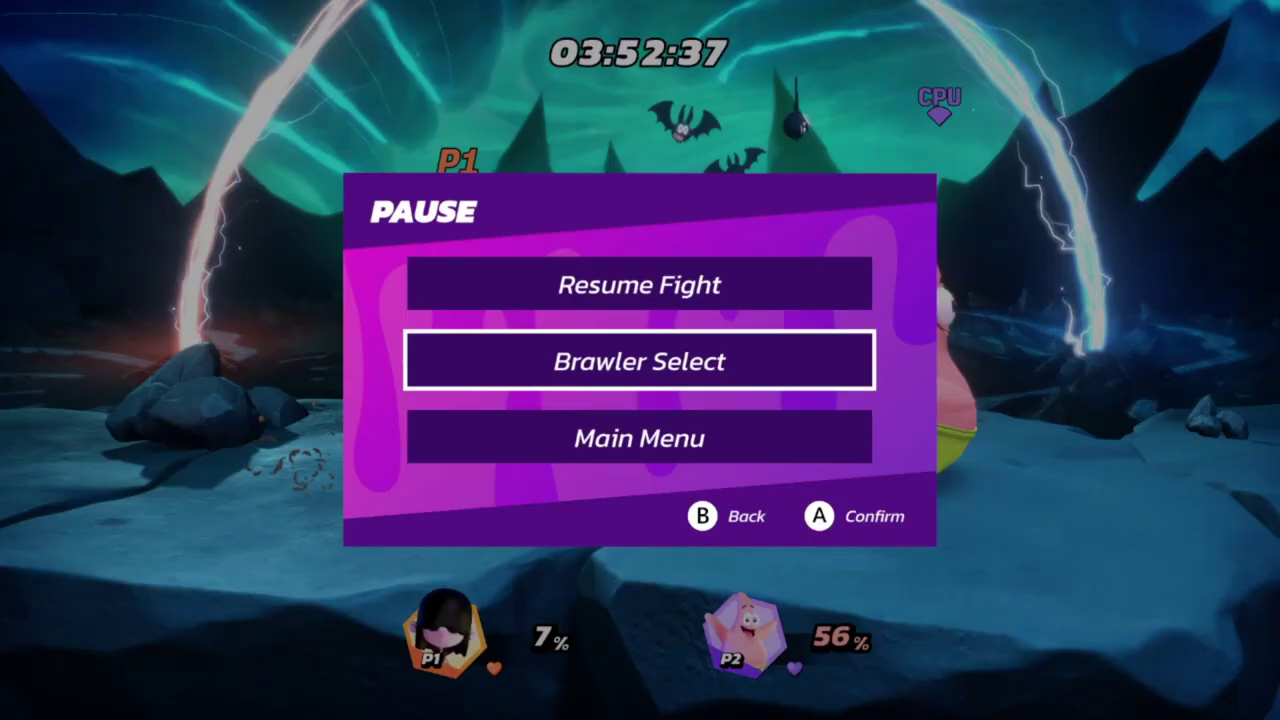
key(Return)
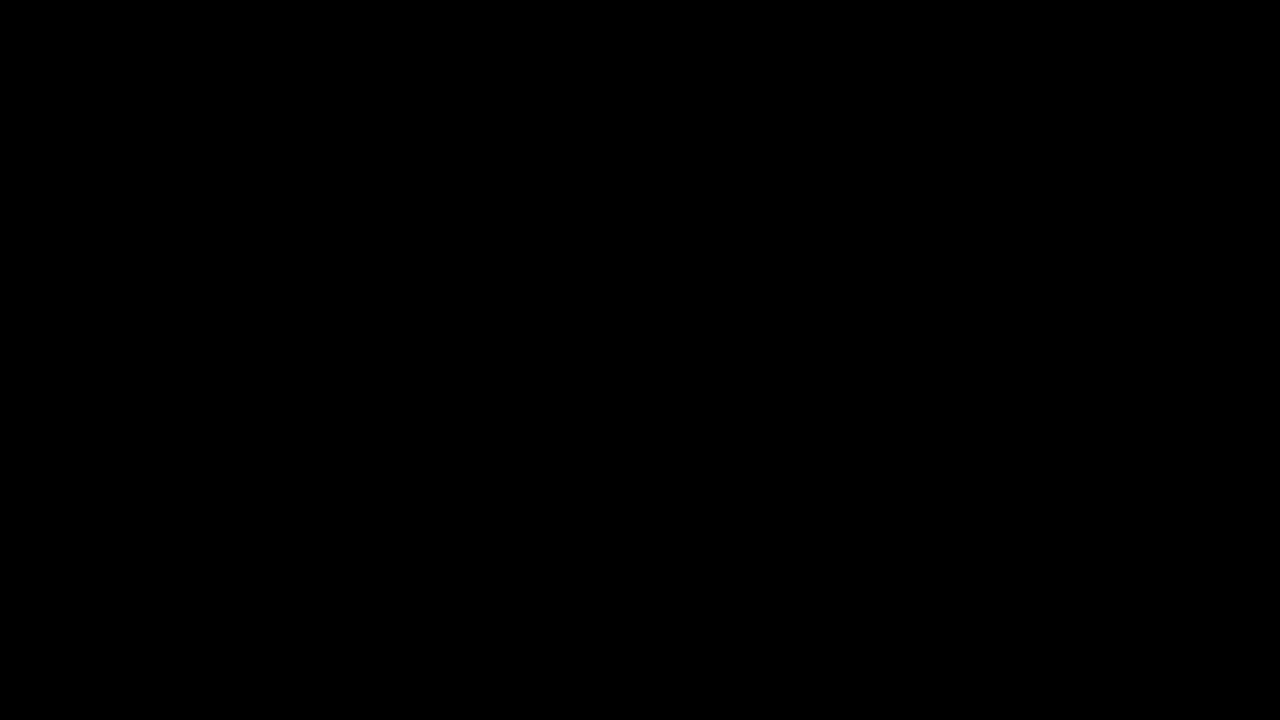